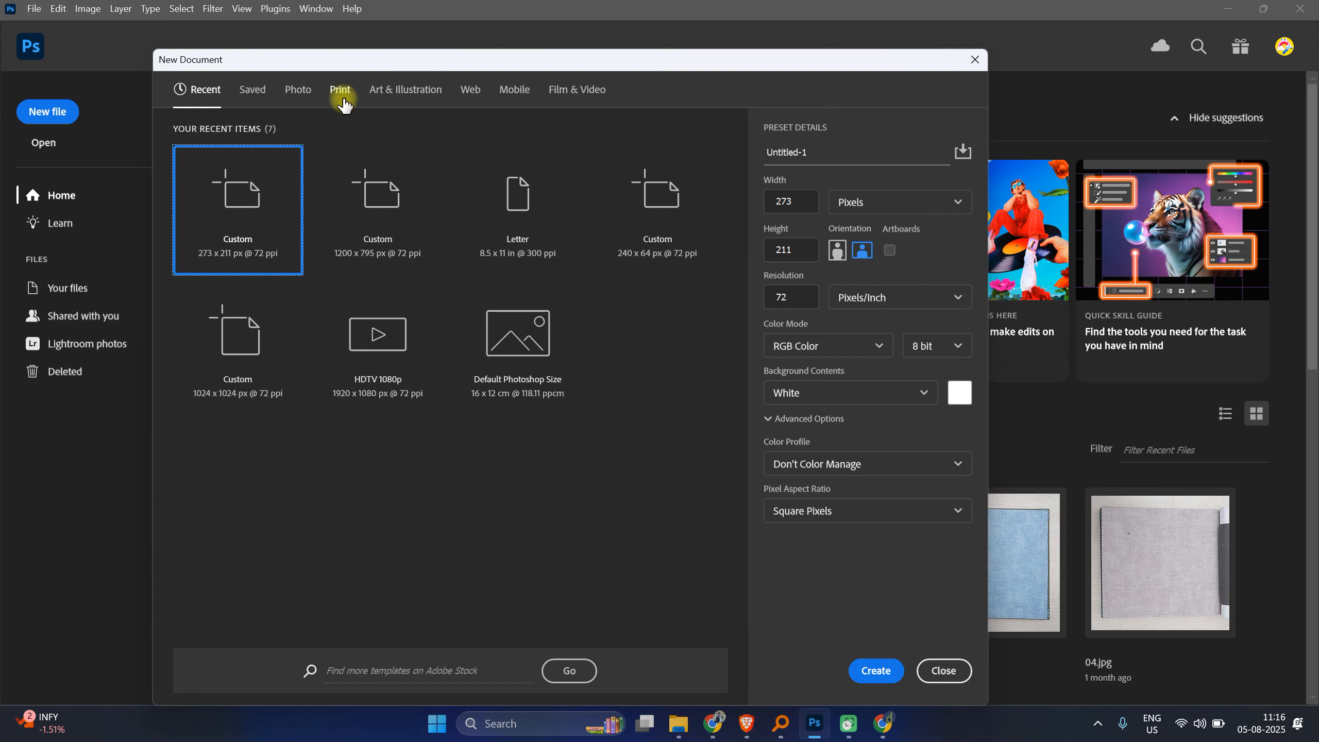
# Step: Create a new document from the HDTV 1080p preset, 1920 x 1080 pixels at 72 ppi
pyautogui.click(883, 202)
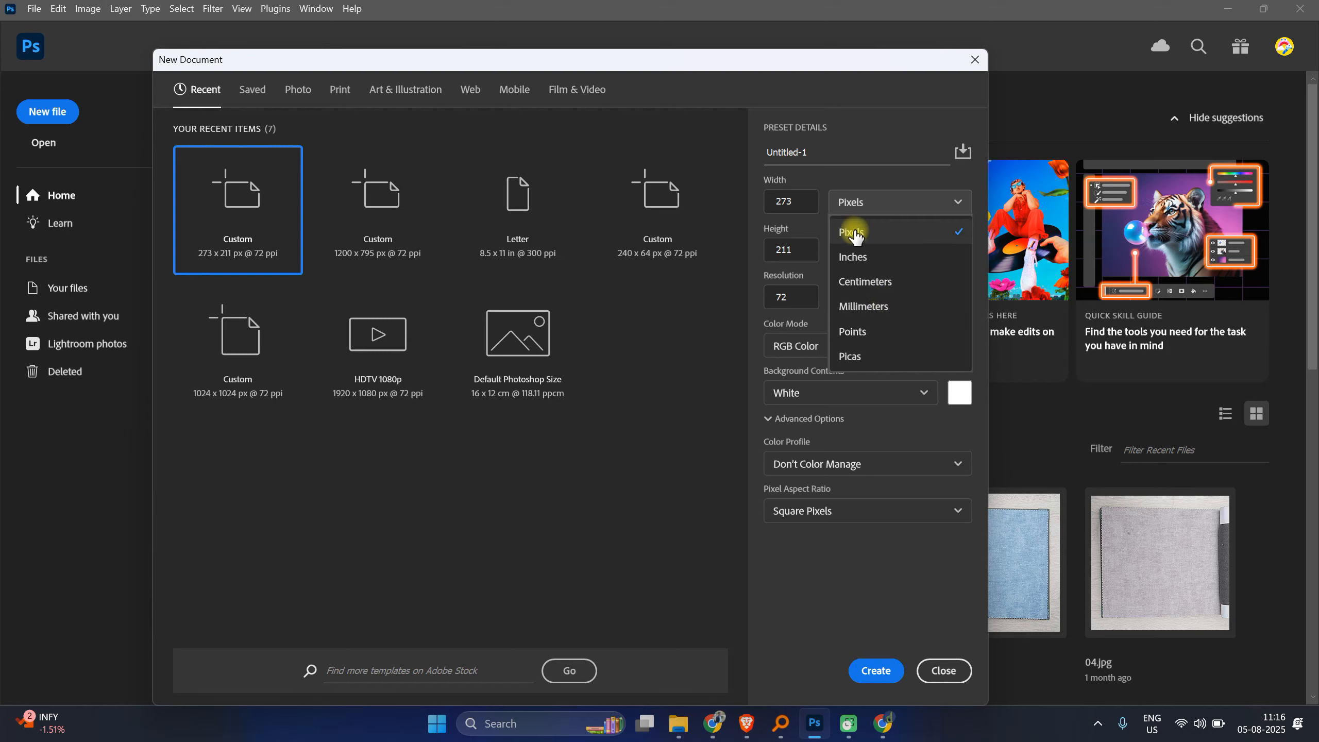
pyautogui.click(797, 66)
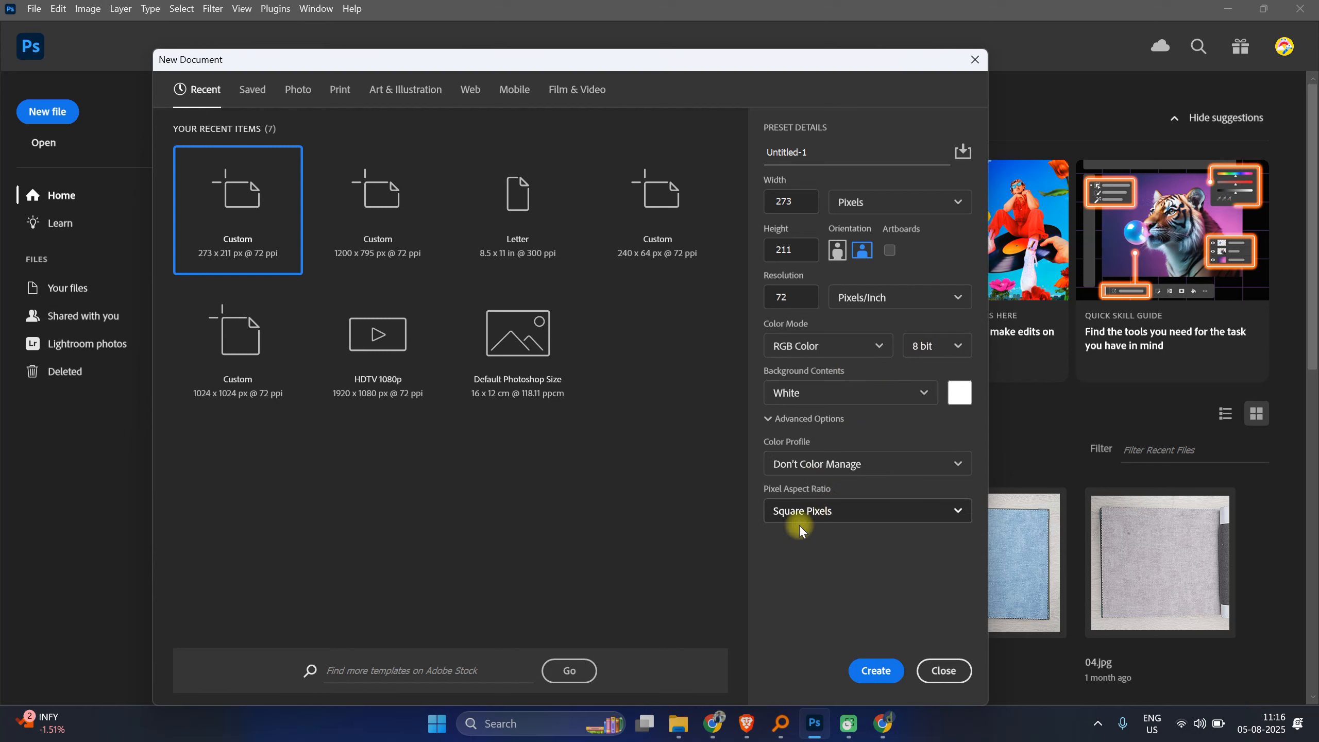
pyautogui.doubleClick(792, 297)
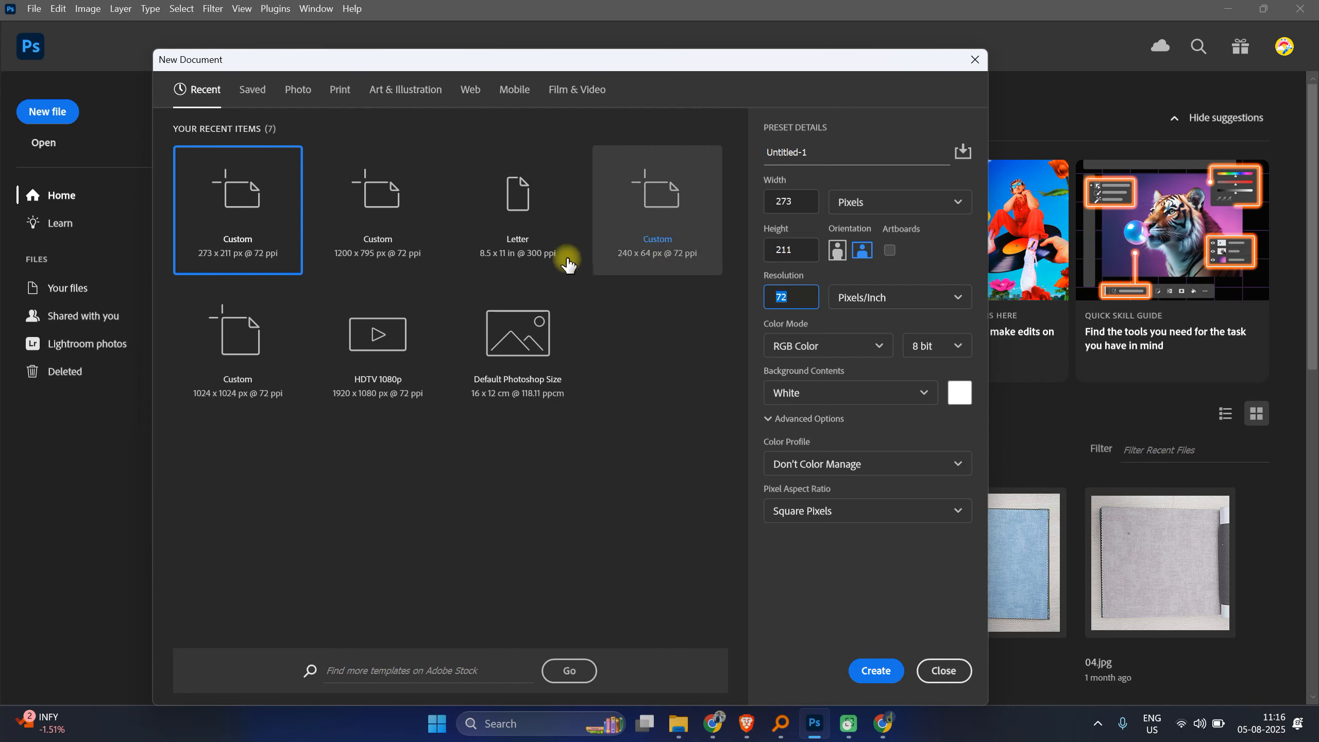
pyautogui.click(366, 382)
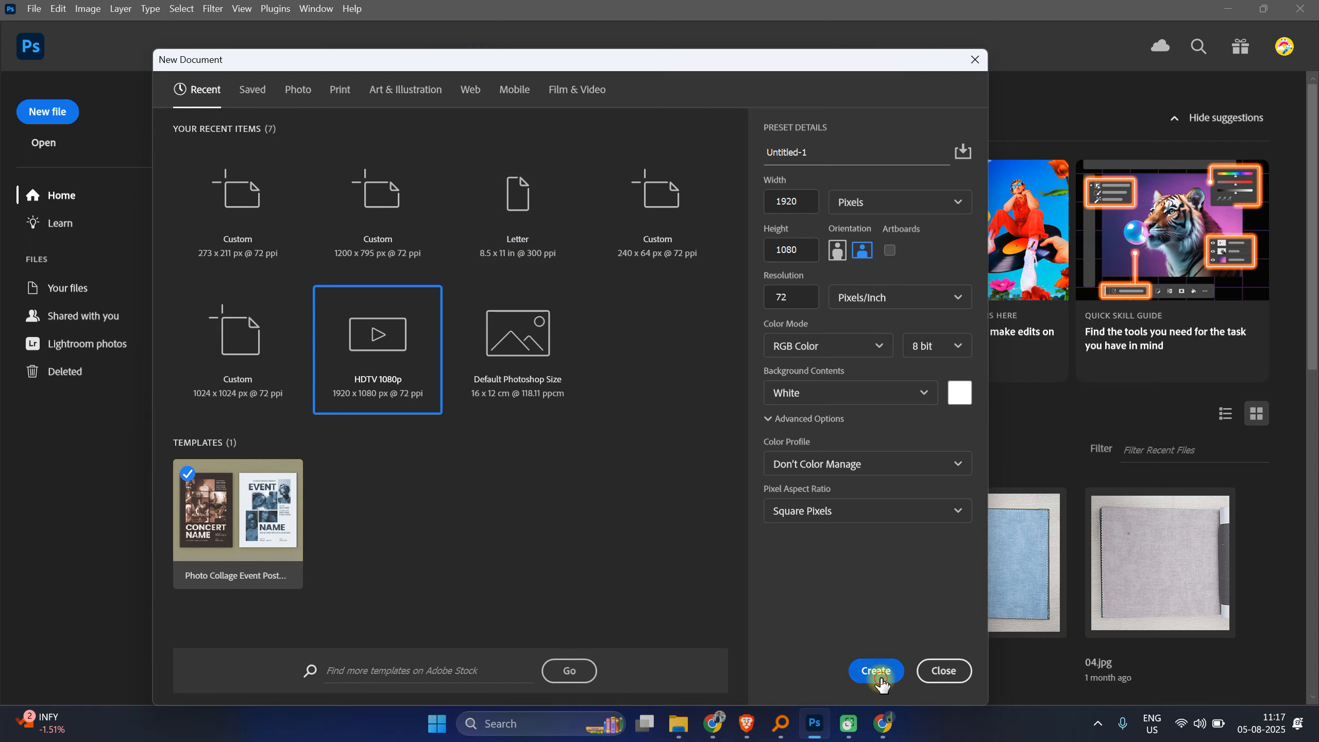
pyautogui.click(875, 671)
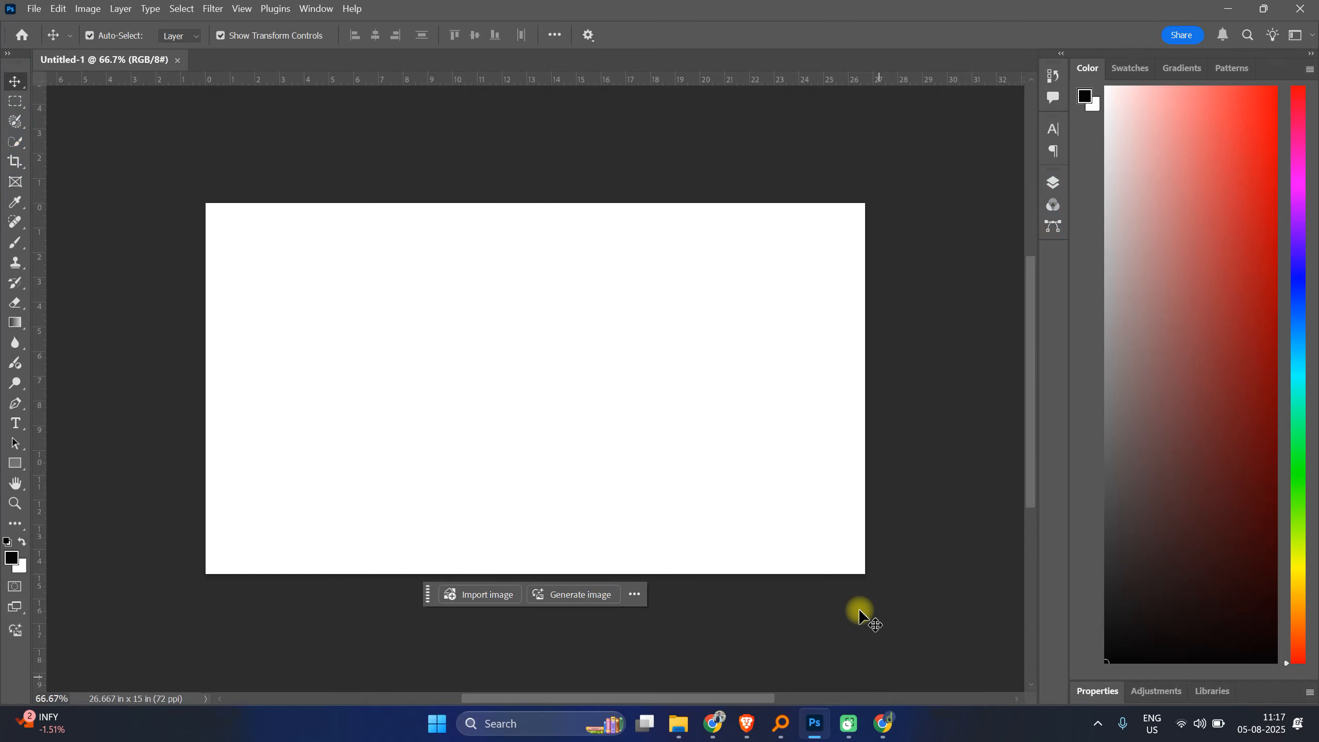
# Step: Switch the Photoshop workspace to Core Tools
pyautogui.click(311, 9)
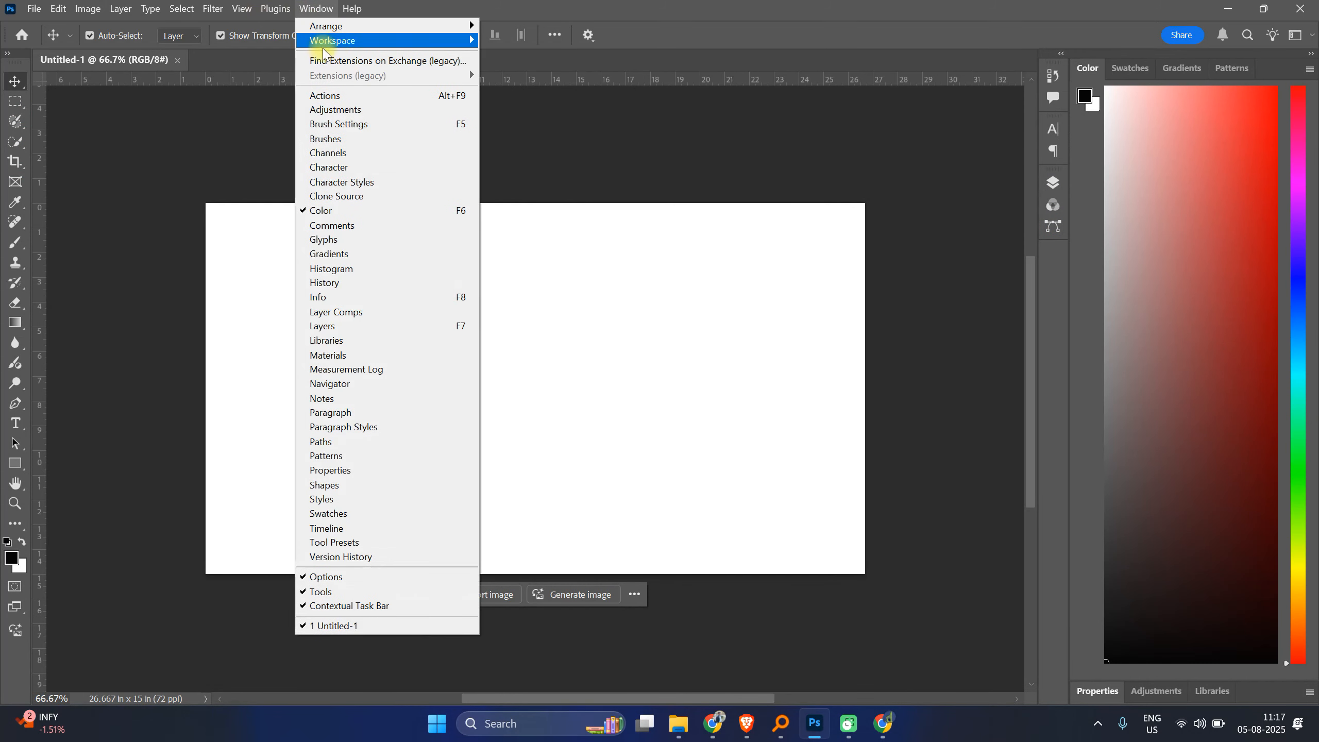
pyautogui.moveTo(335, 46)
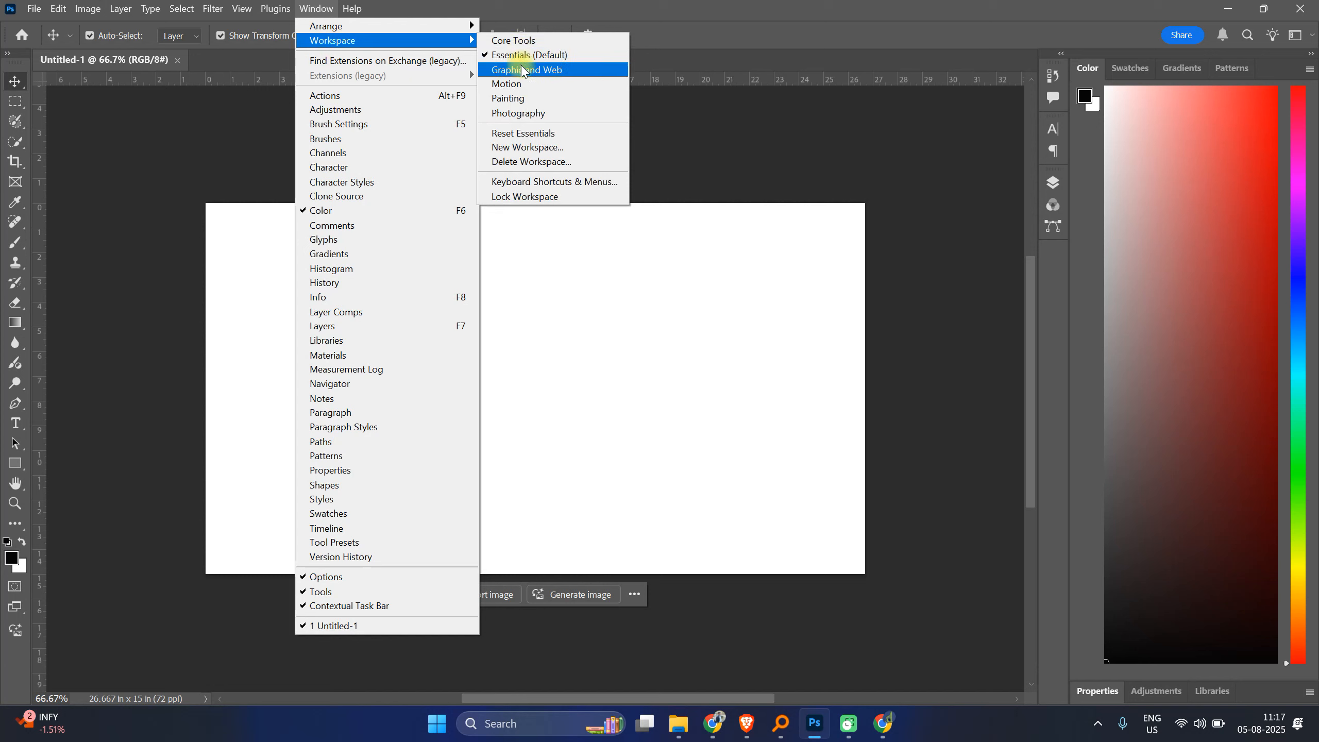
pyautogui.click(510, 39)
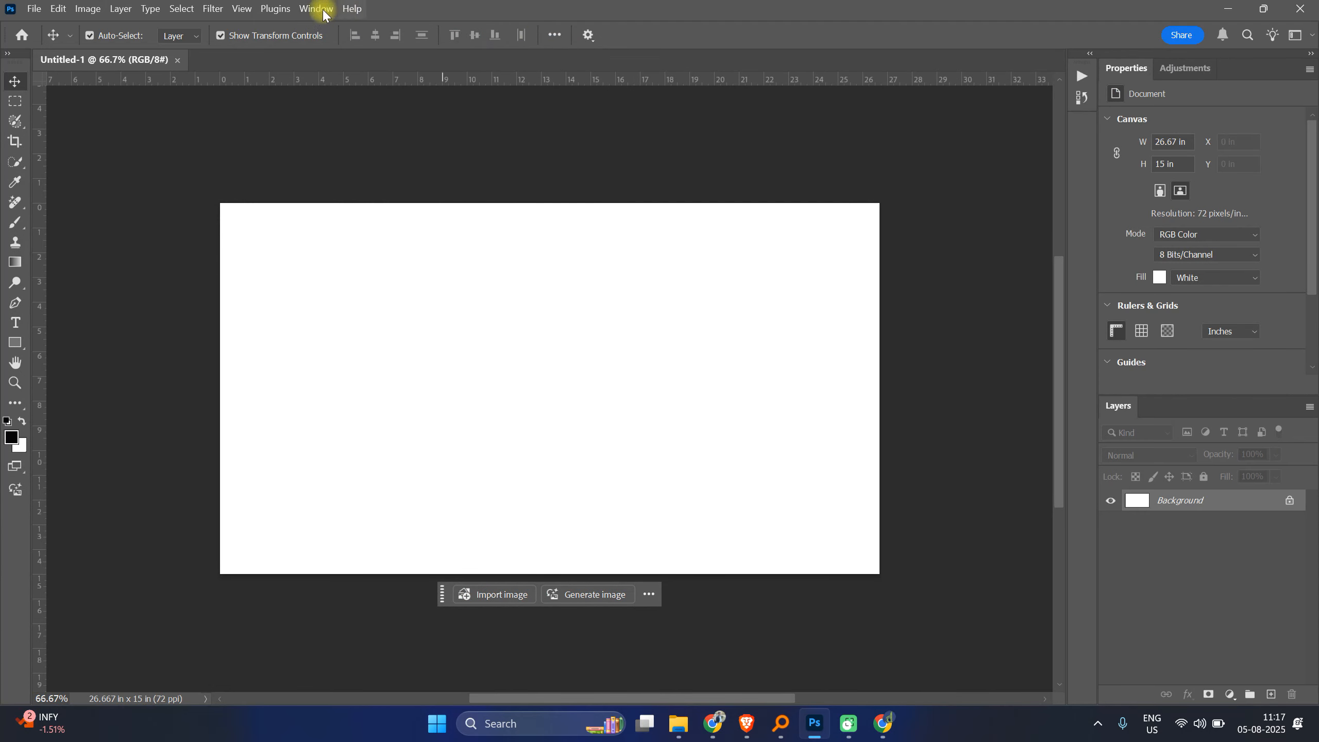
pyautogui.click(308, 12)
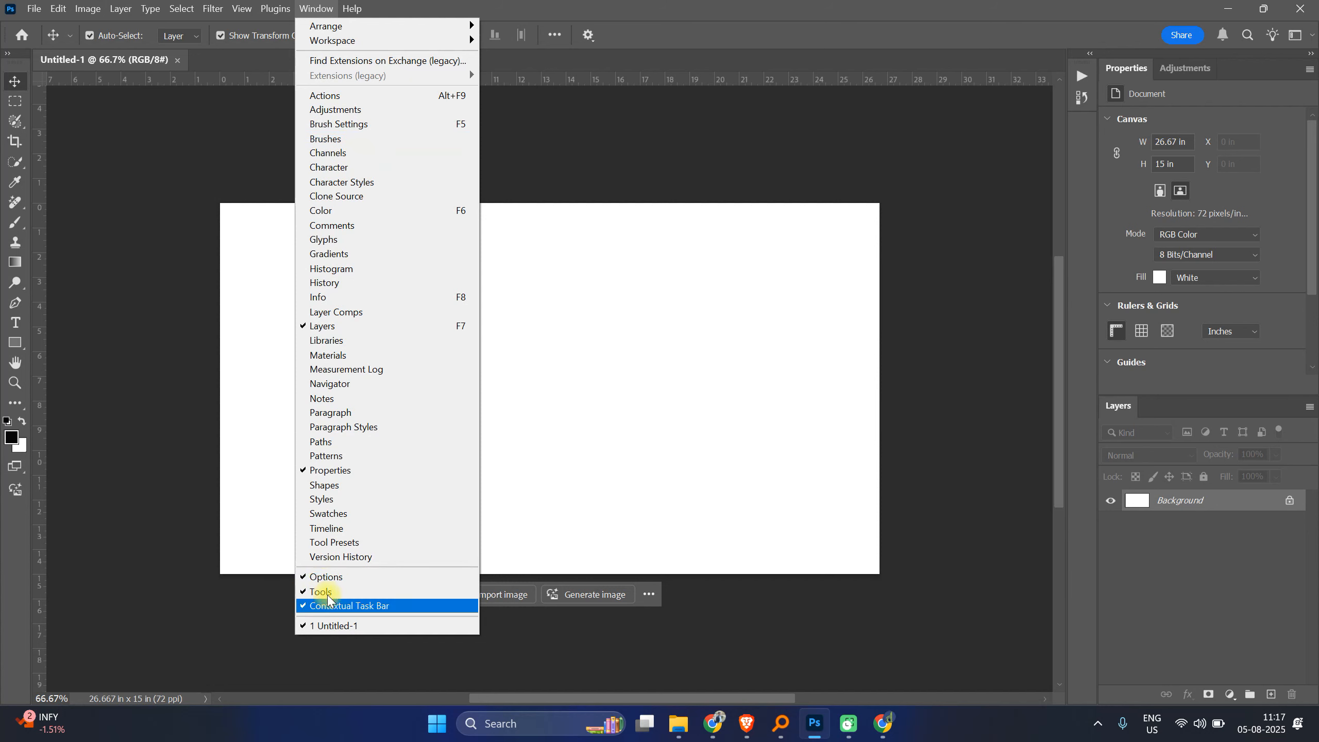
pyautogui.click(463, 5)
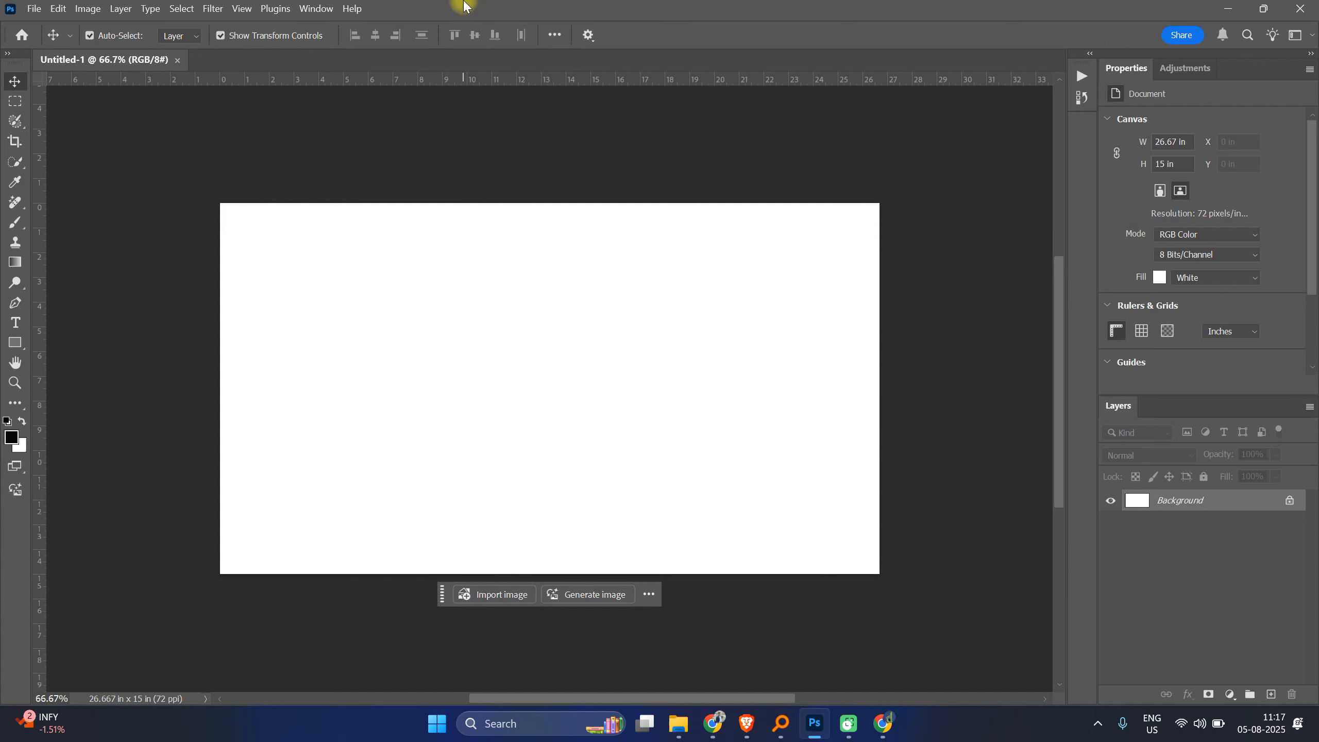
pyautogui.click(12, 134)
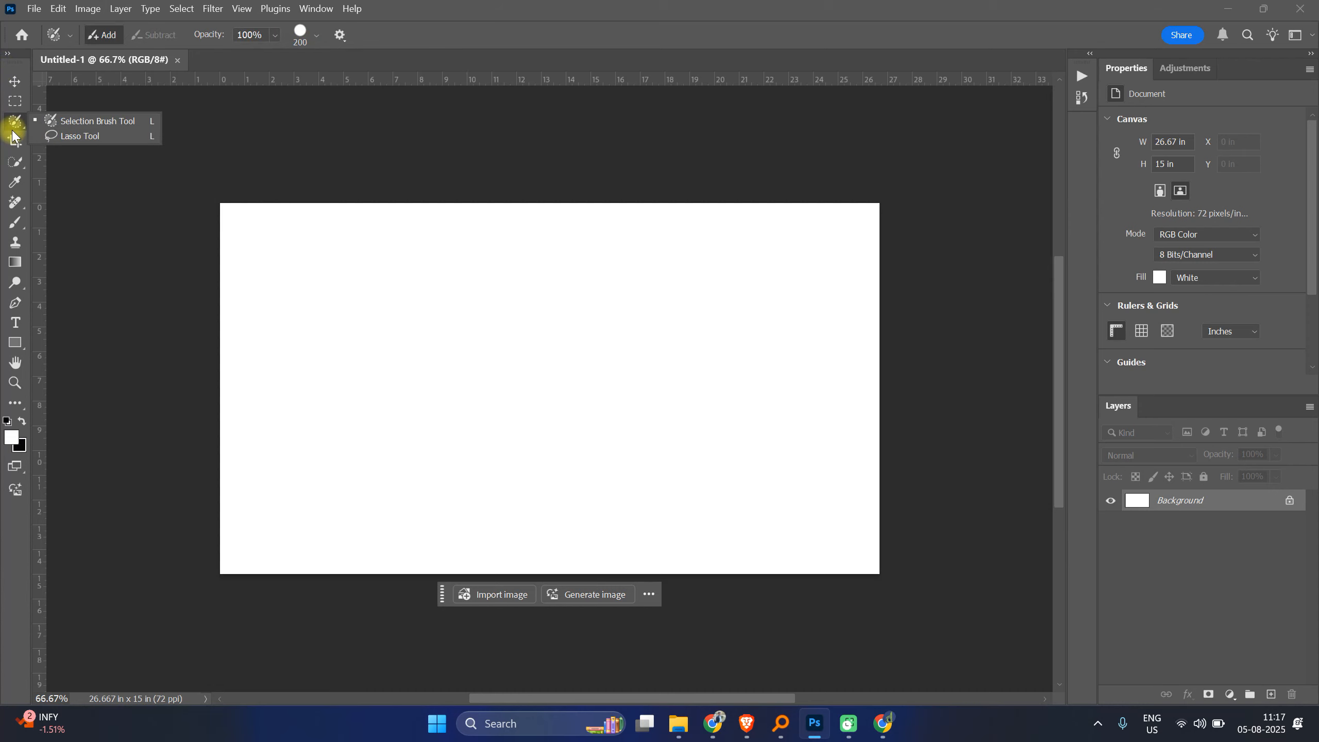
pyautogui.click(20, 164)
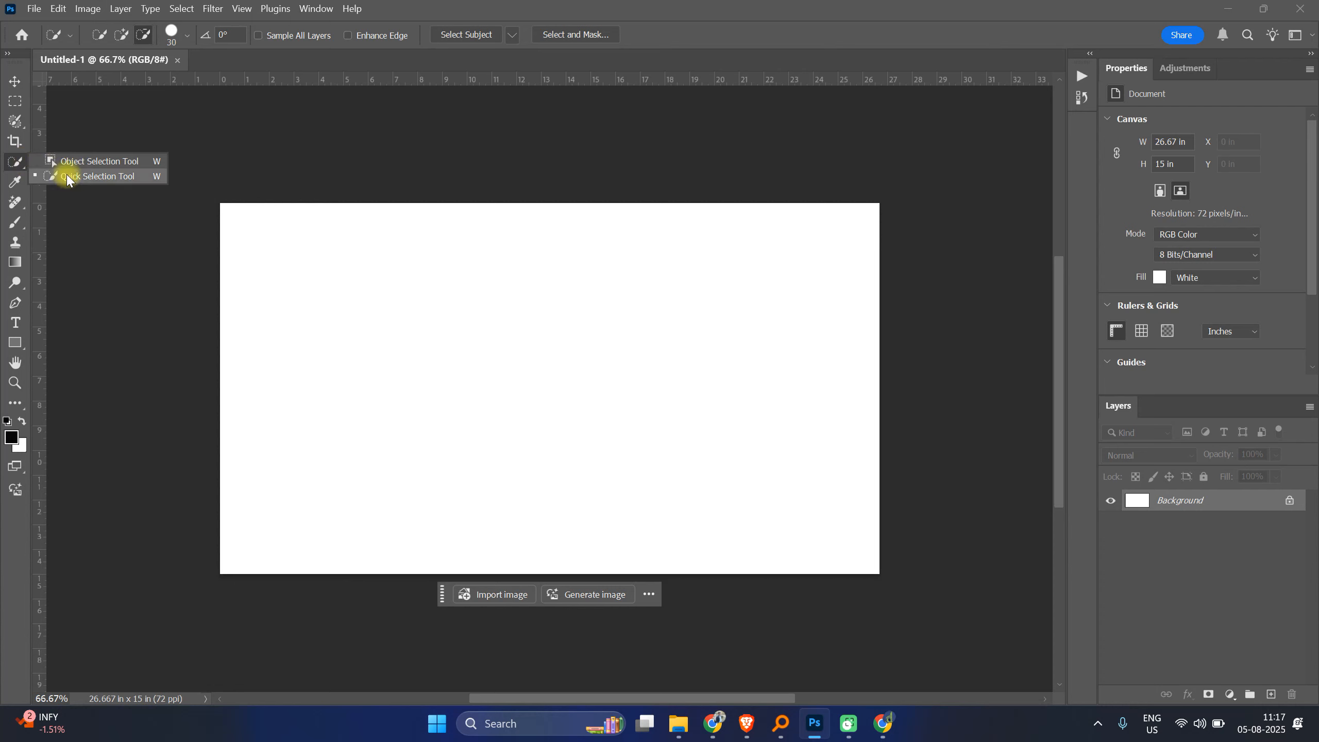
pyautogui.click(8, 86)
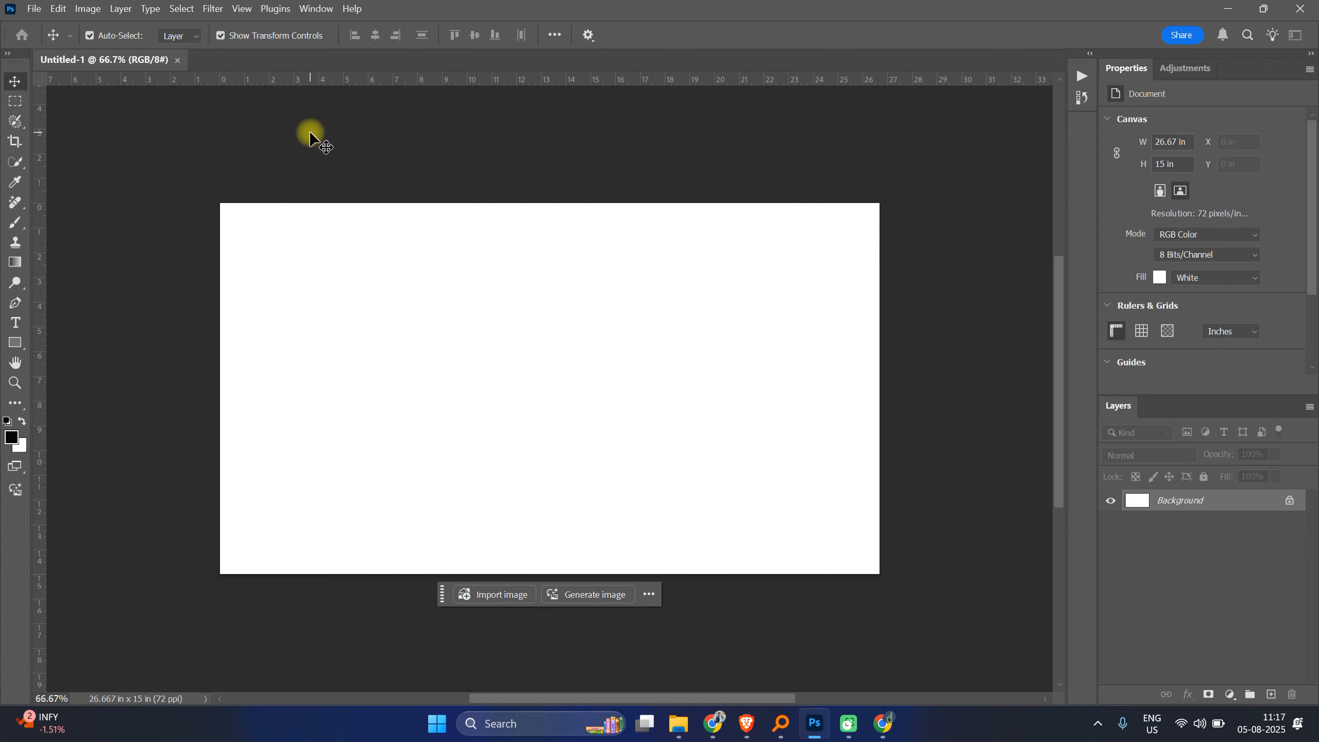
# Step: Switch to the browser, open pixabay.com in a new tab and close the floating Meet preview
pyautogui.click(739, 728)
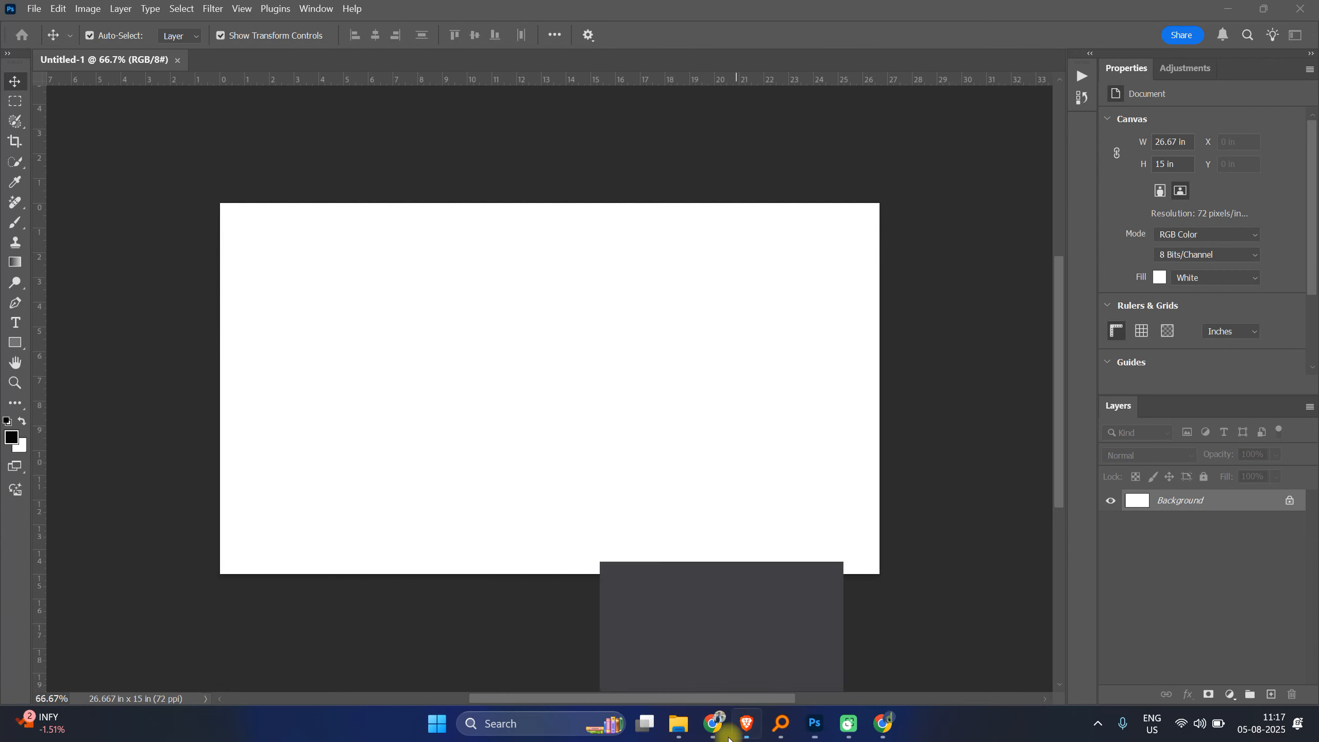
pyautogui.click(715, 723)
pyautogui.click(683, 658)
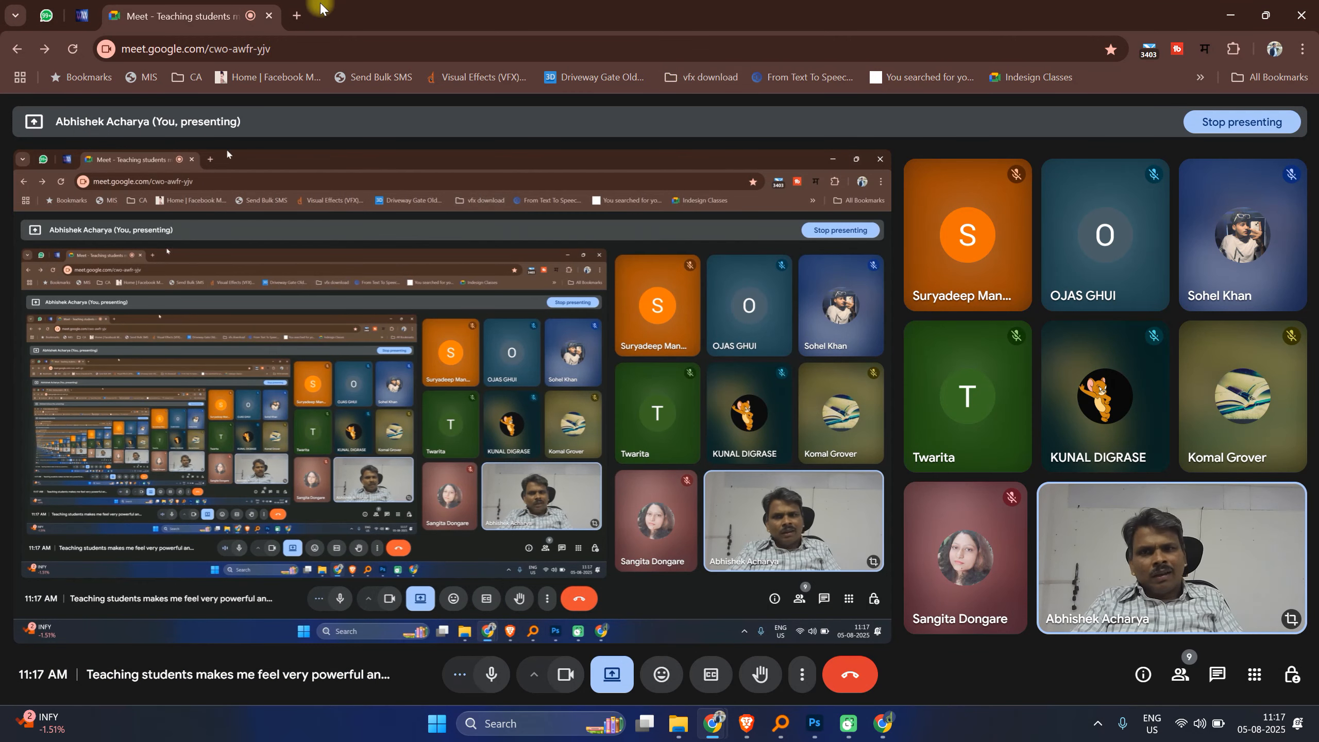
pyautogui.click(301, 14)
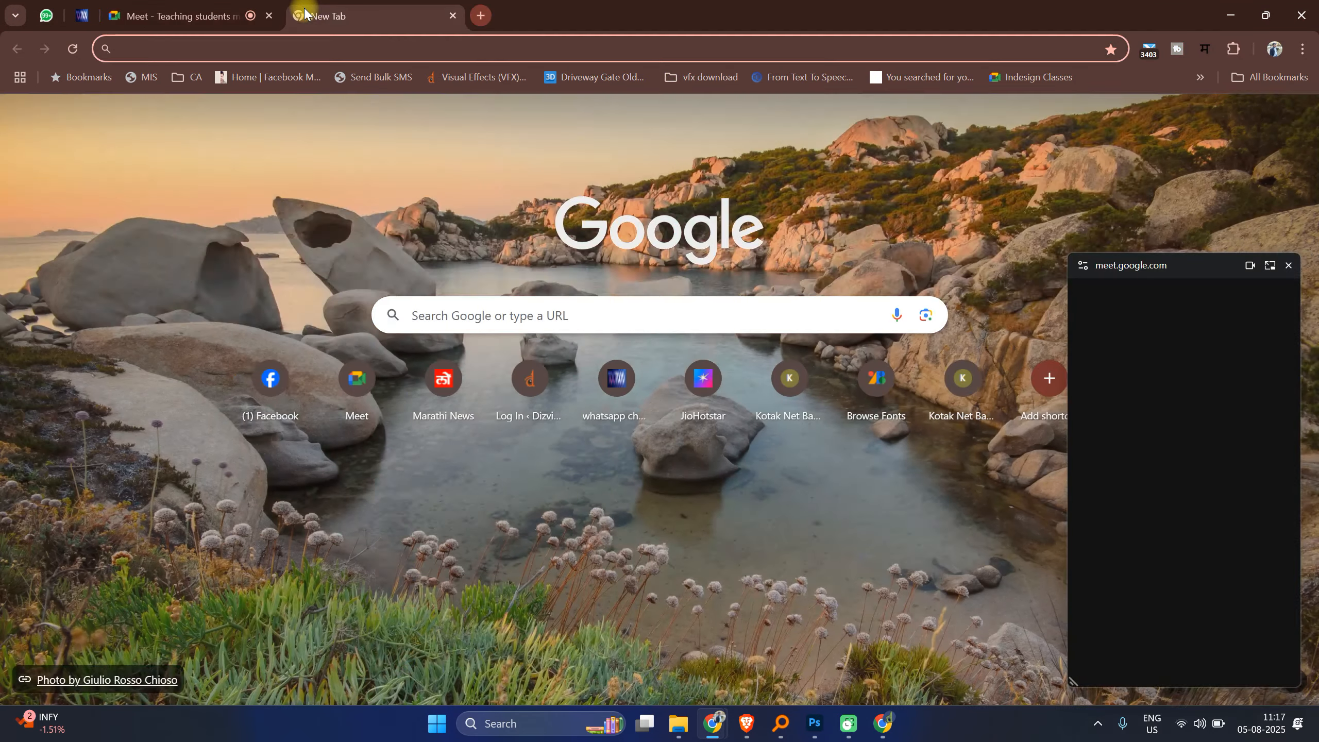
pyautogui.write('pixabay.com')
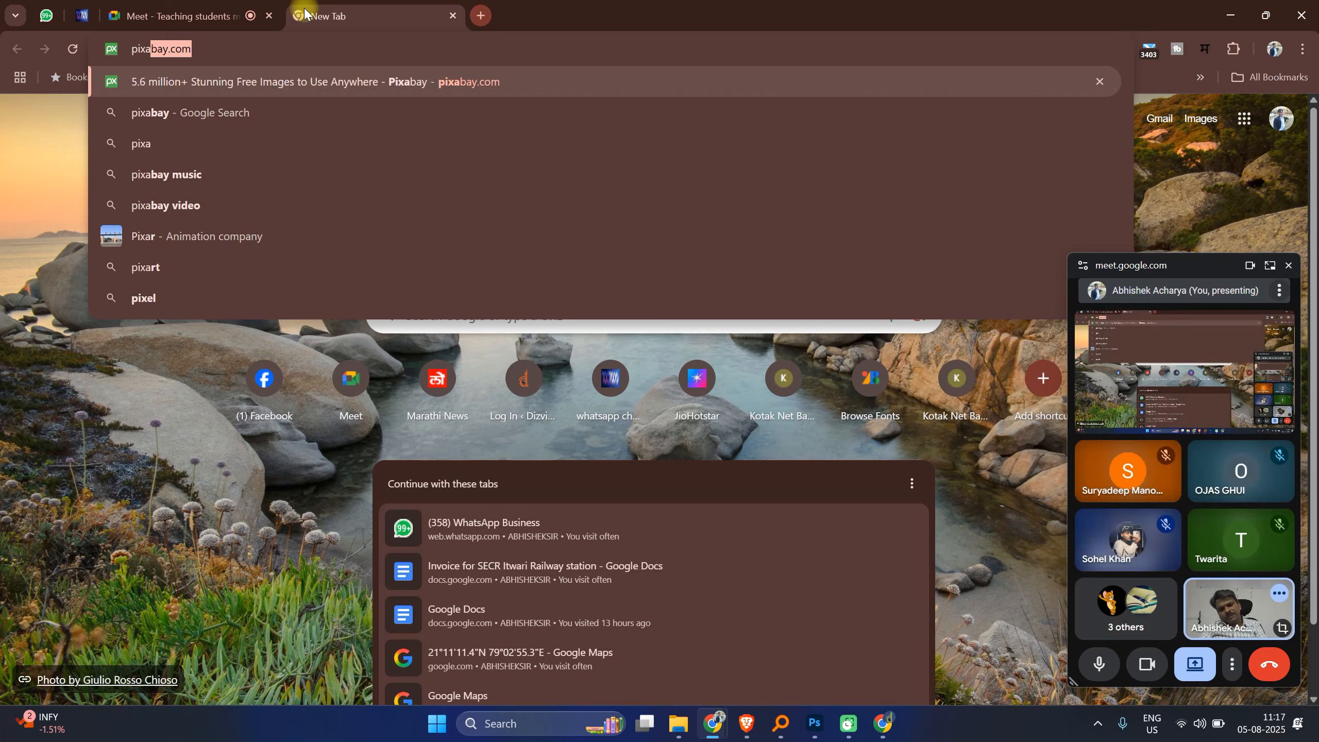
pyautogui.press('Return')
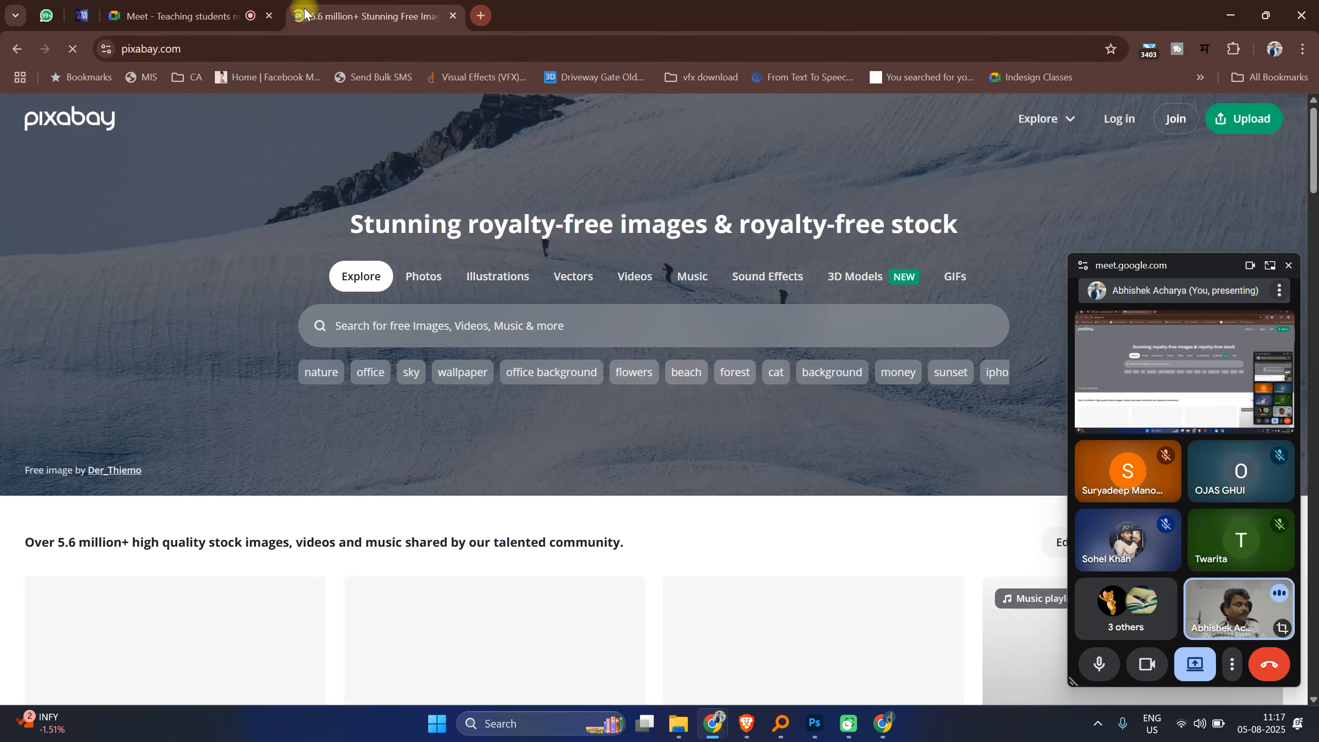
pyautogui.click(1289, 266)
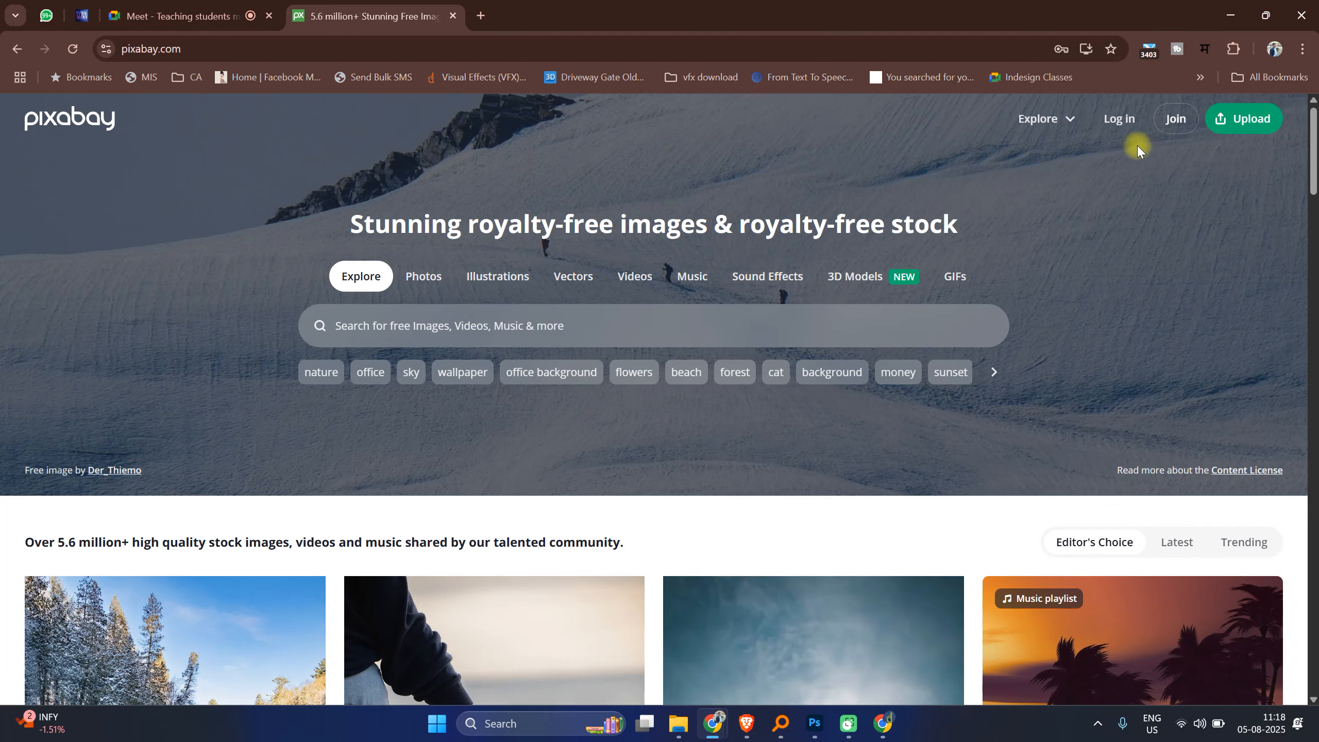
pyautogui.scroll(-8, 572, 439)
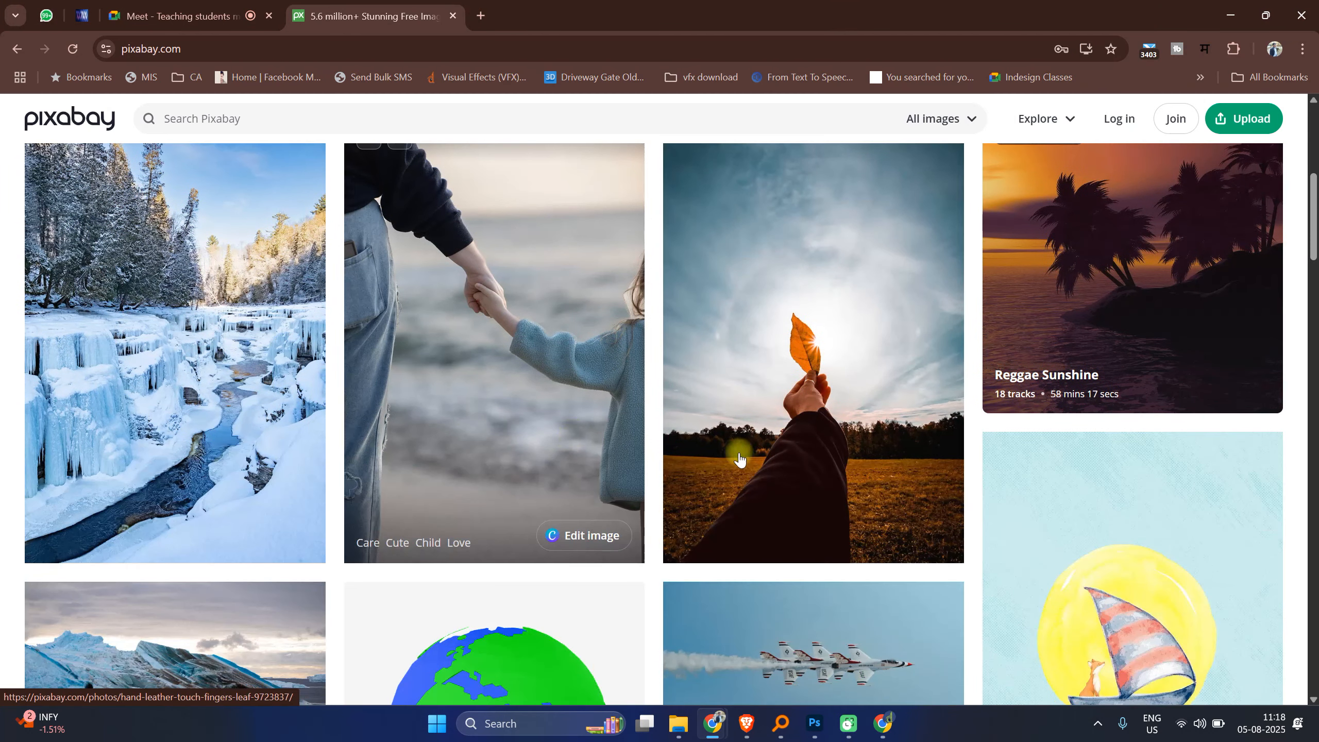
pyautogui.scroll(-15, 772, 512)
pyautogui.click(1109, 440)
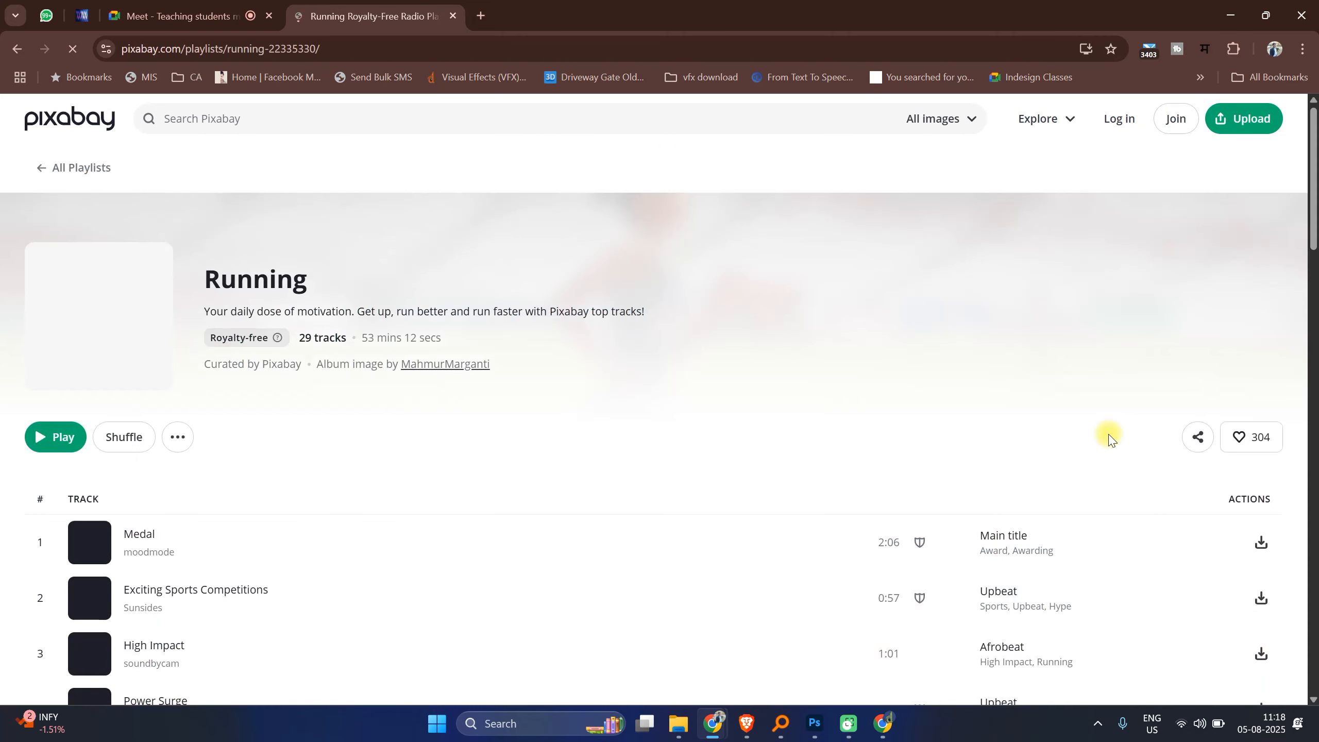
pyautogui.click(16, 49)
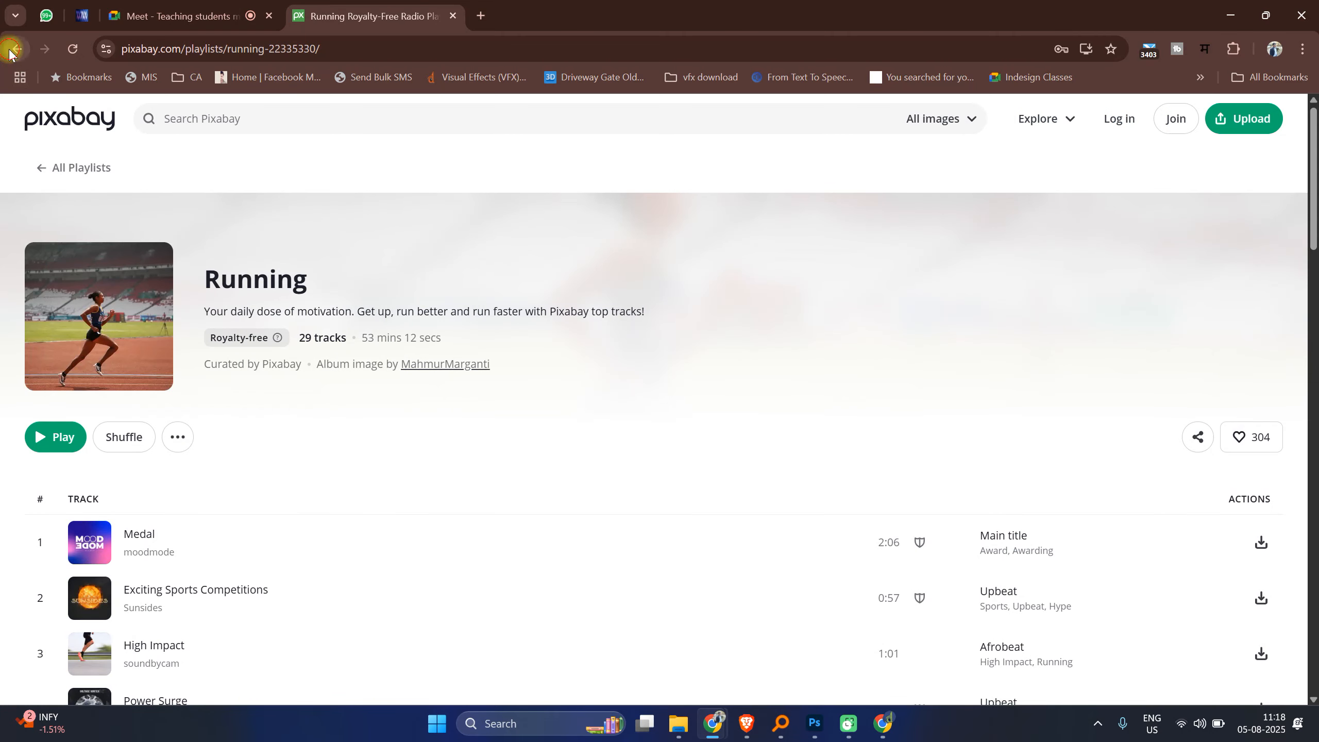
# Step: Open Pixabay's Photos section and search the photos for people
pyautogui.scroll(20, 470, 300)
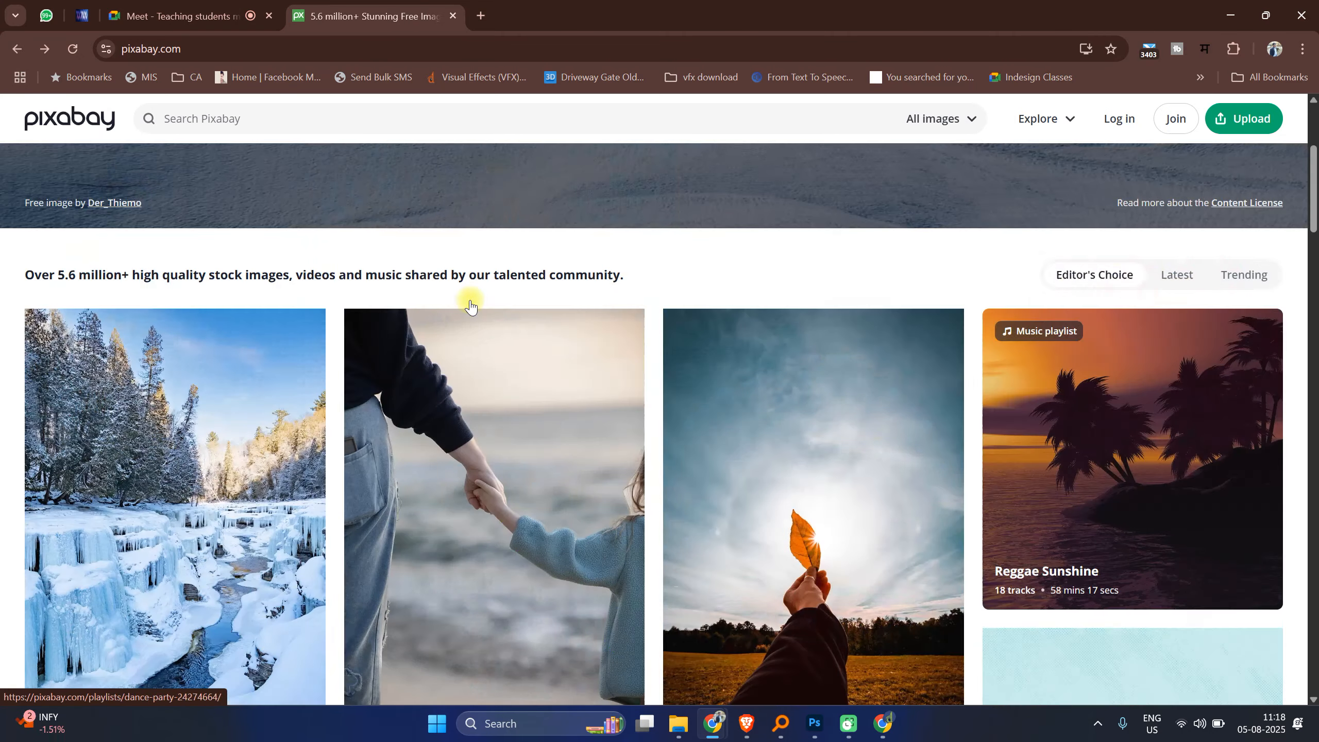
pyautogui.click(431, 285)
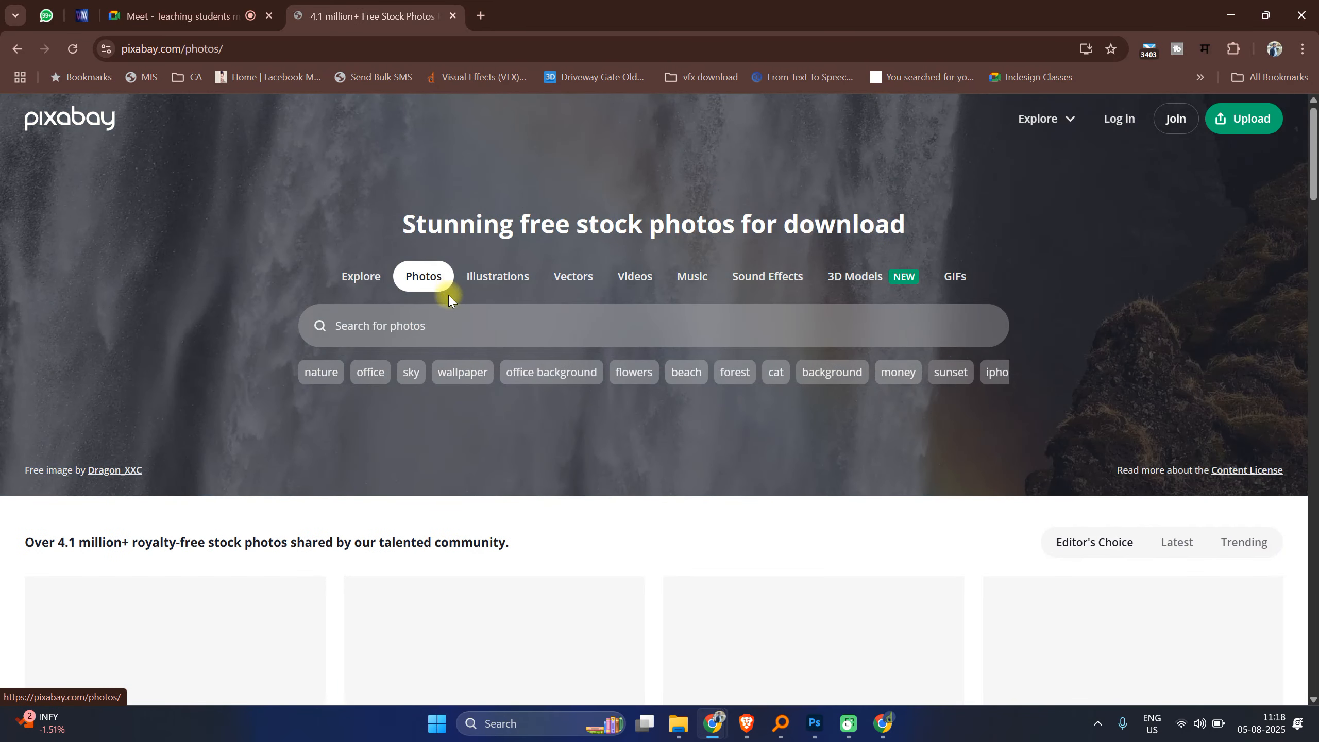
pyautogui.scroll(-11, 449, 295)
pyautogui.scroll(-11, 443, 335)
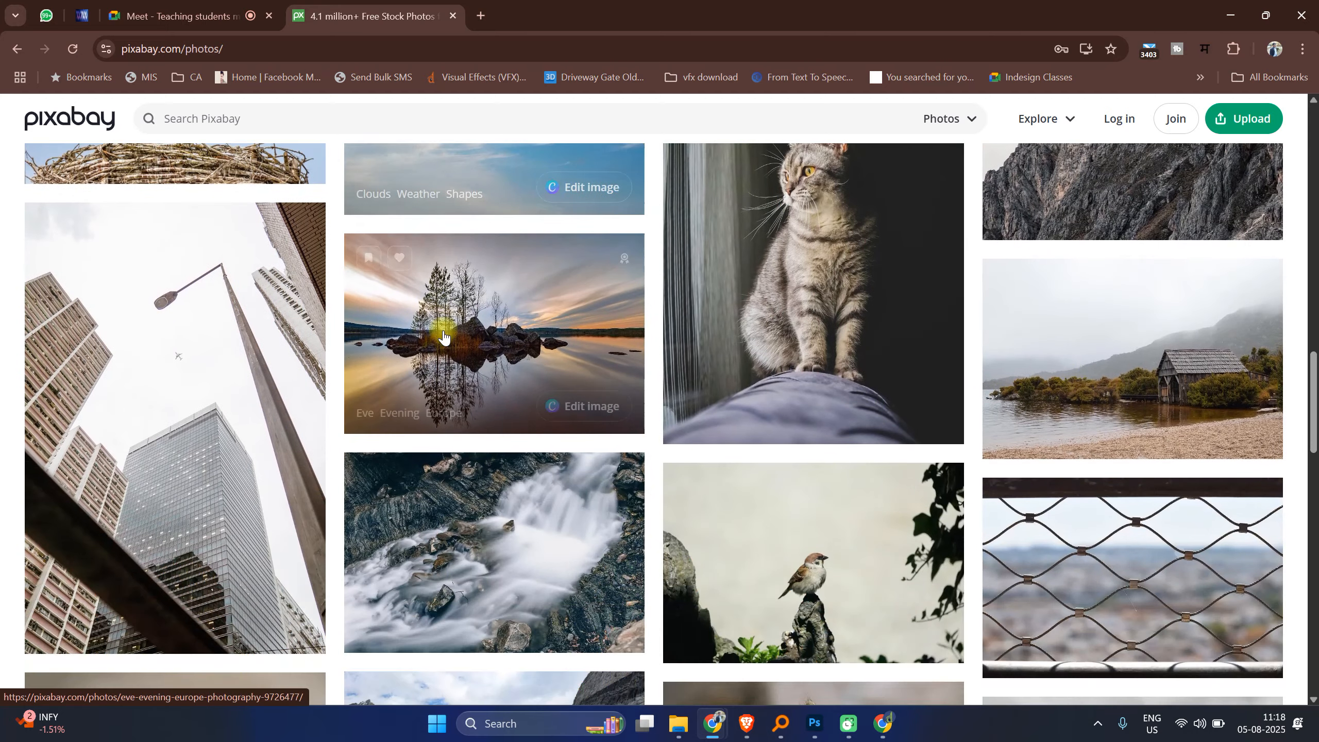
pyautogui.scroll(-6, 443, 335)
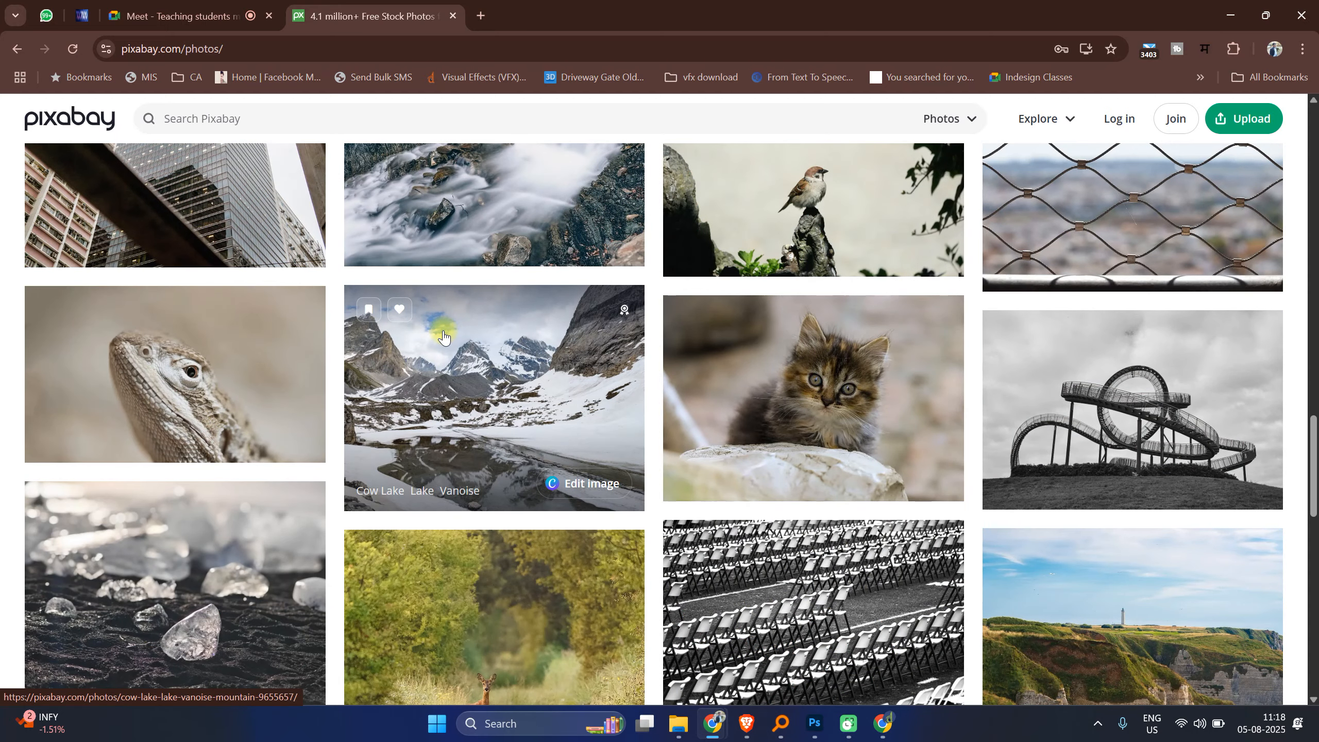
pyautogui.scroll(-12, 443, 335)
pyautogui.scroll(4, 581, 362)
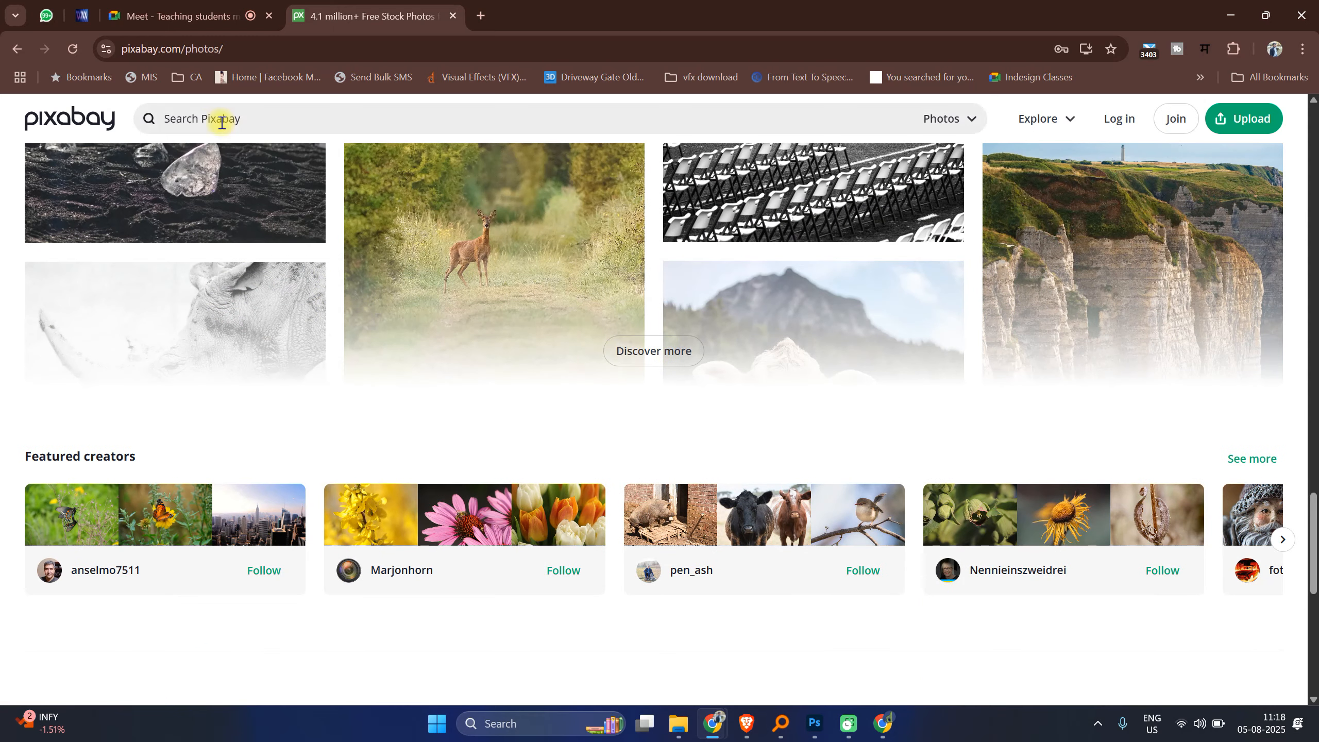
pyautogui.write('people')
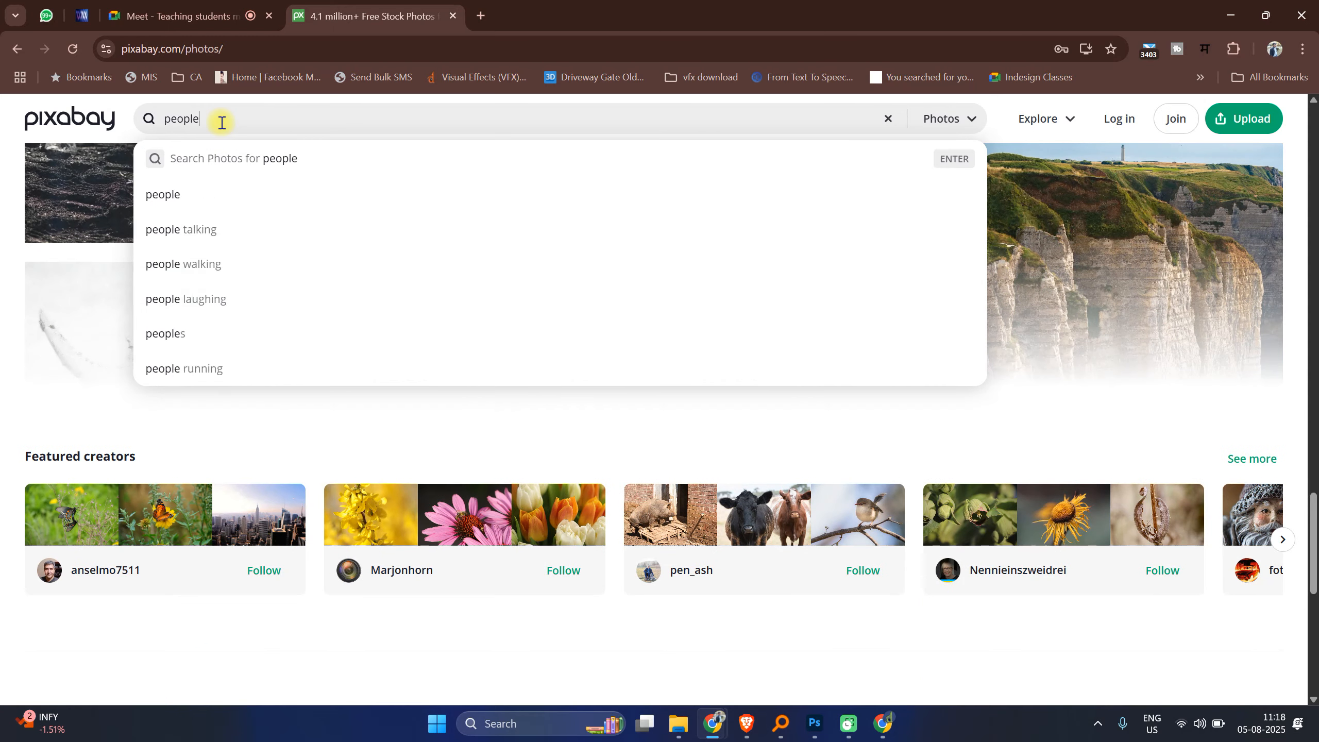
pyautogui.press('Return')
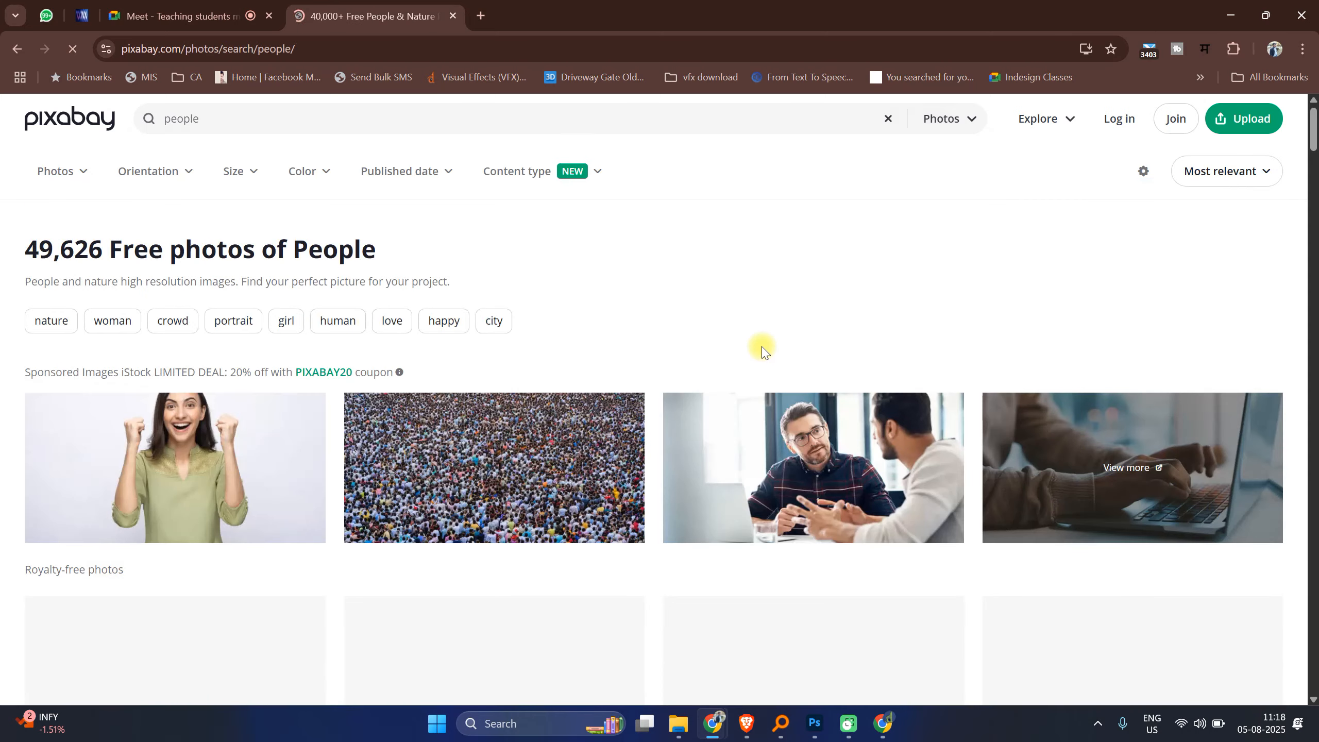
# Step: Open the photos of an Indian woman in a yellow sari and of a young couple in new tabs
pyautogui.scroll(-3, 758, 351)
pyautogui.scroll(3, 225, 374)
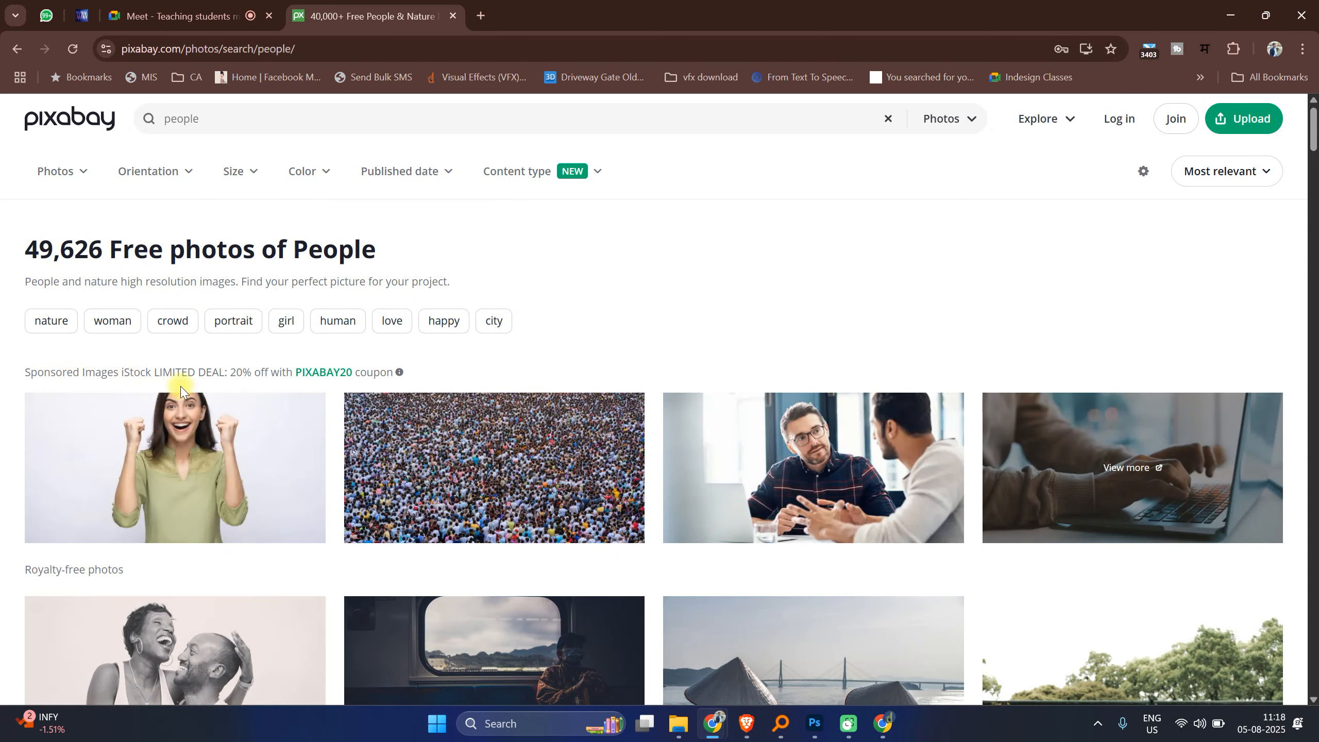
pyautogui.scroll(-4, 613, 462)
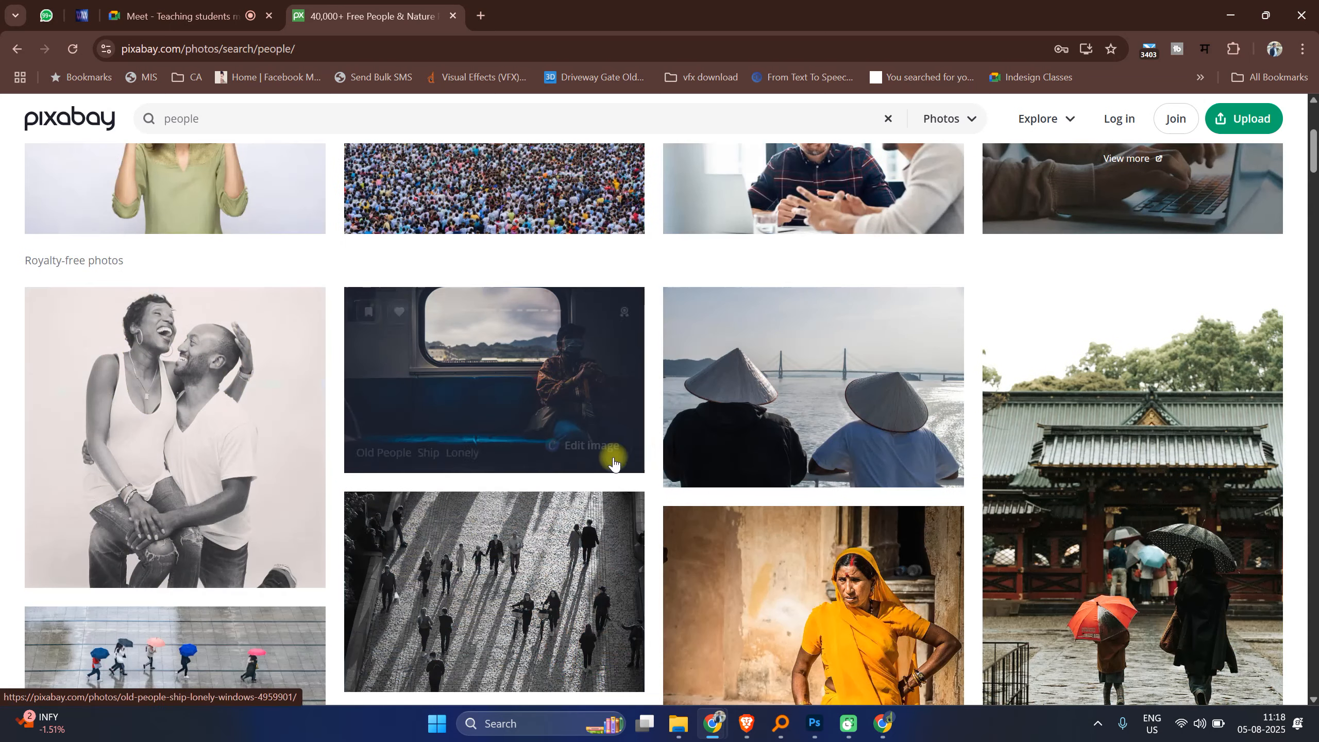
pyautogui.scroll(-4, 833, 548)
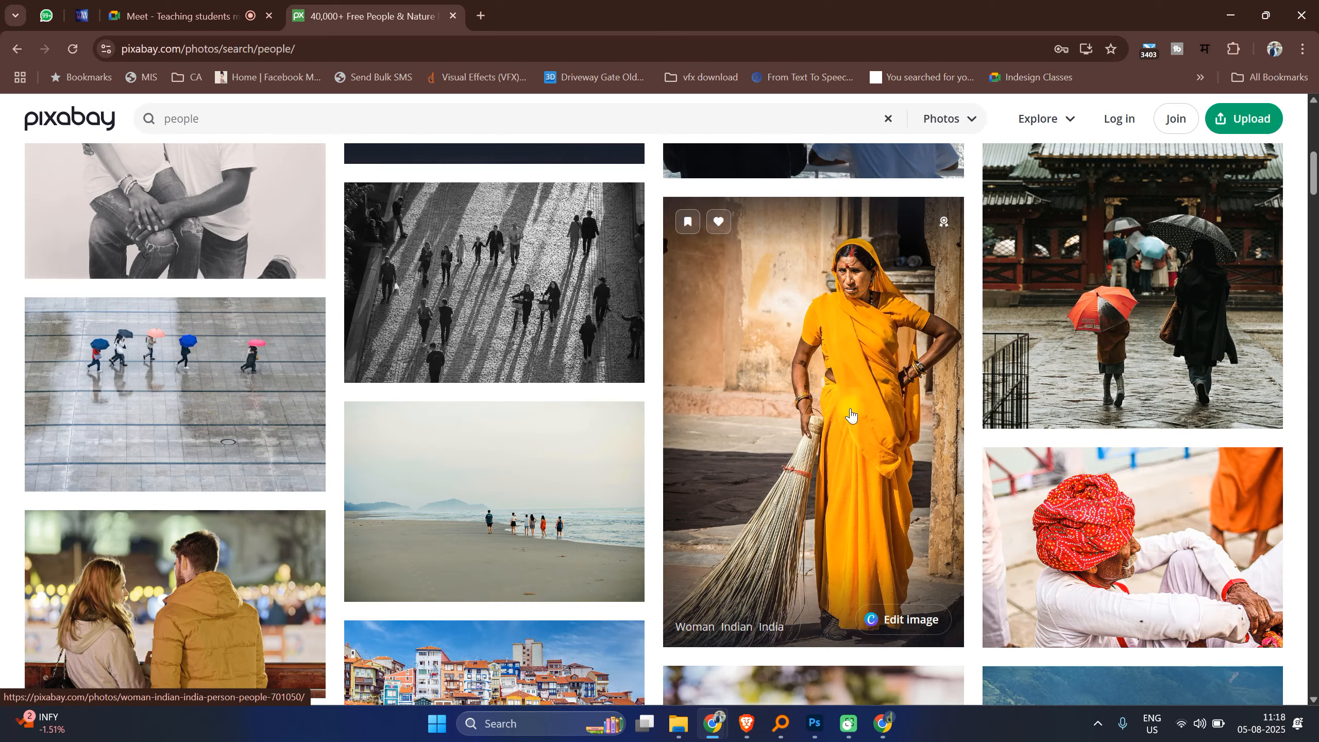
pyautogui.scroll(-3, 774, 427)
pyautogui.middleClick(178, 401)
pyautogui.scroll(-3, 335, 444)
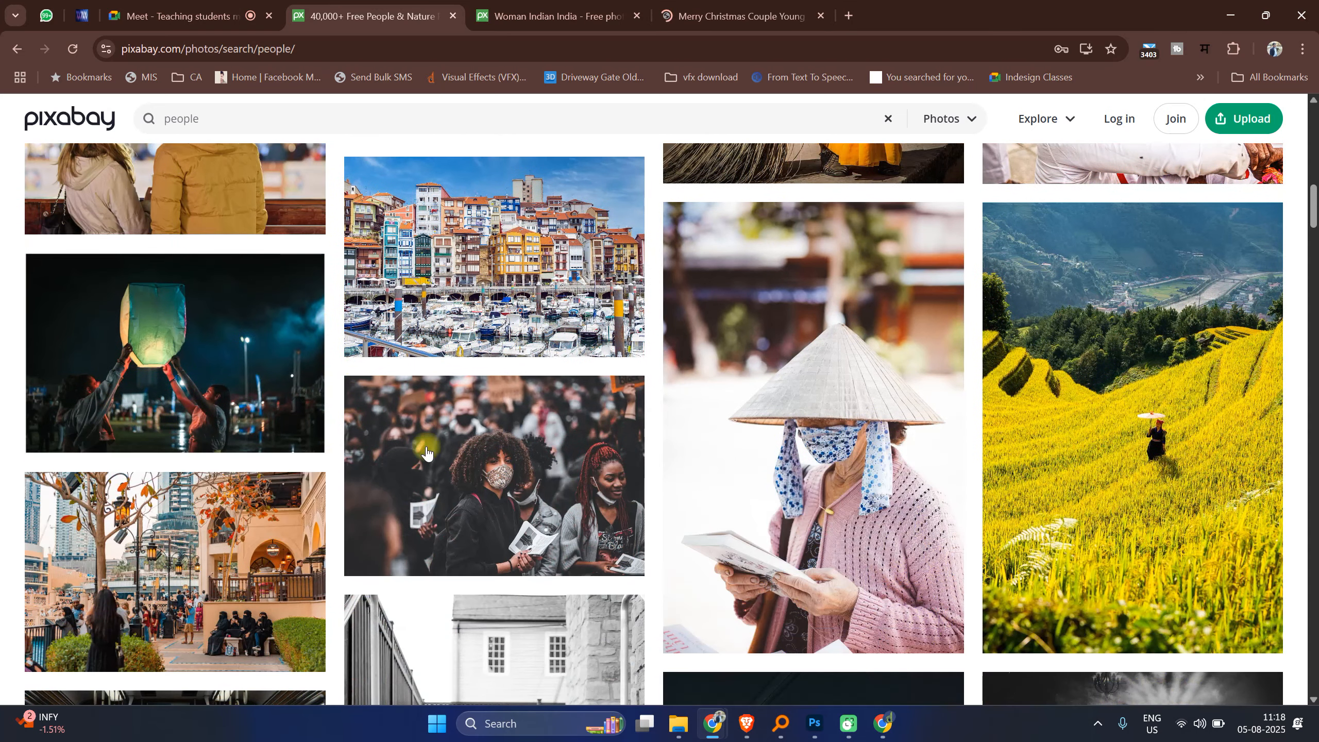
# Step: Open the portrait of an old woman in a conical hat in a new tab
pyautogui.middleClick(808, 425)
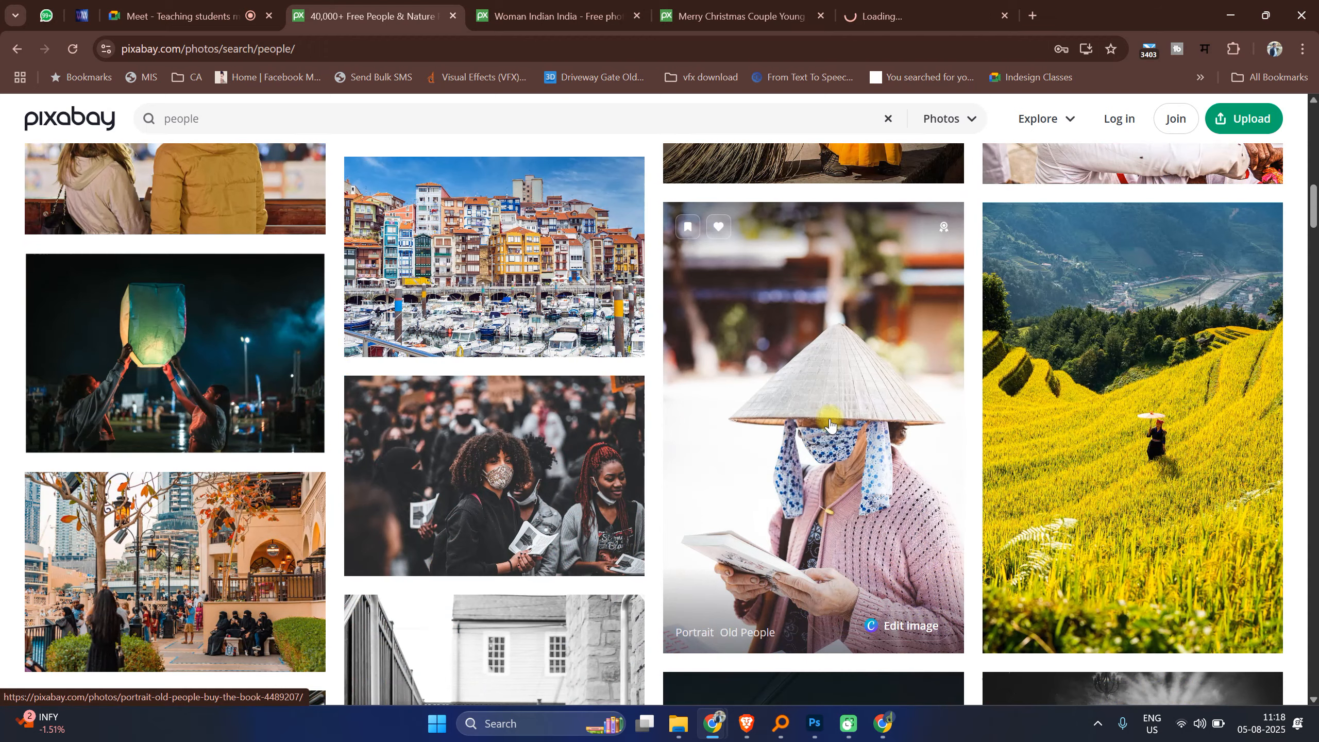
pyautogui.scroll(-3, 831, 425)
pyautogui.scroll(-3, 830, 425)
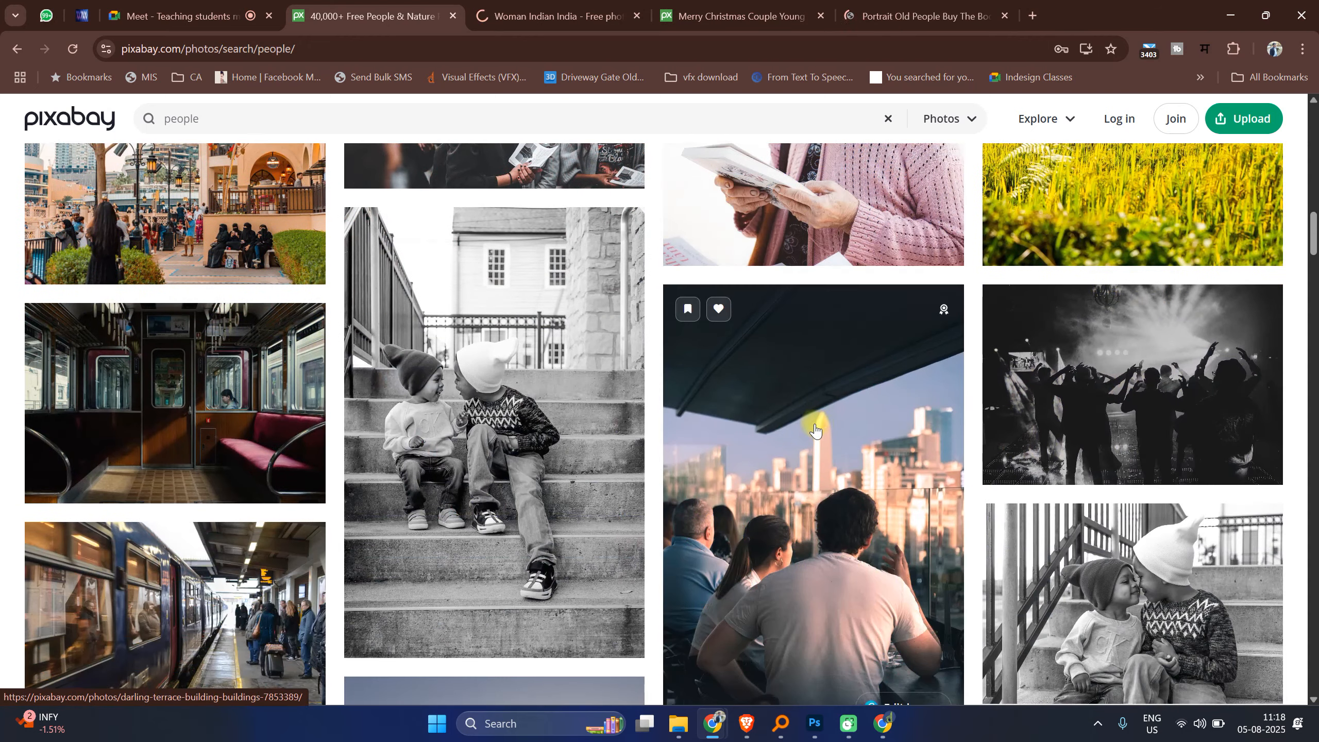
# Step: Open the photo of two girls in lilac hijabs in a new tab
pyautogui.scroll(-3, 815, 428)
pyautogui.scroll(-3, 810, 428)
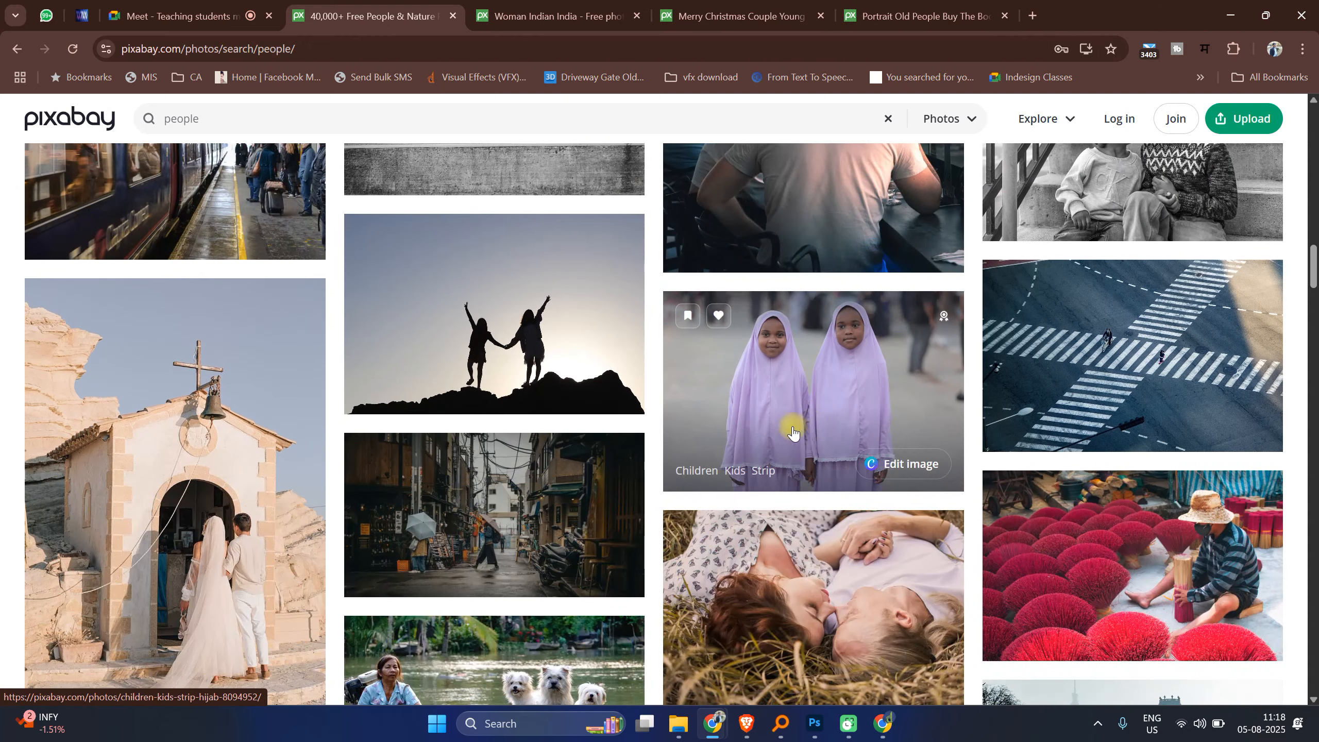
pyautogui.middleClick(796, 430)
# Step: Open the photo of a smiling baby peeking around a yellow wall in a new tab
pyautogui.scroll(-3, 790, 405)
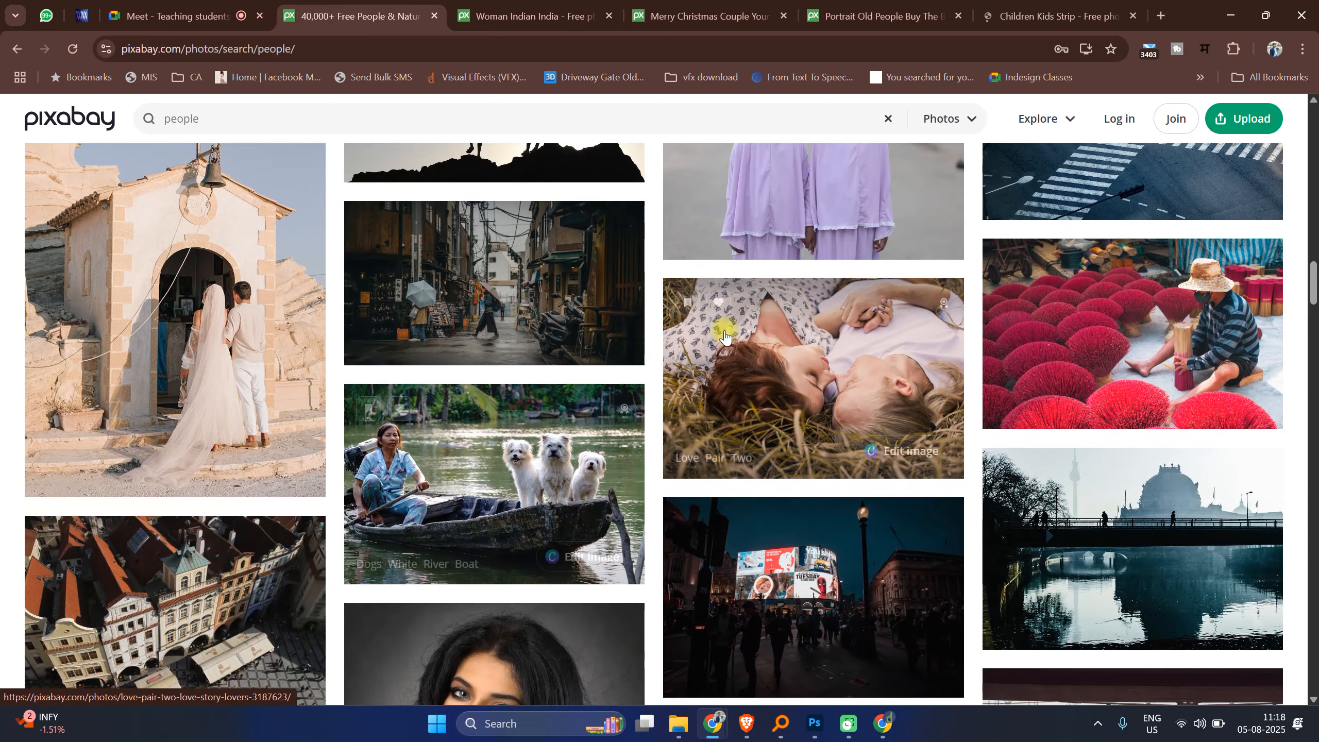
pyautogui.scroll(-4, 774, 364)
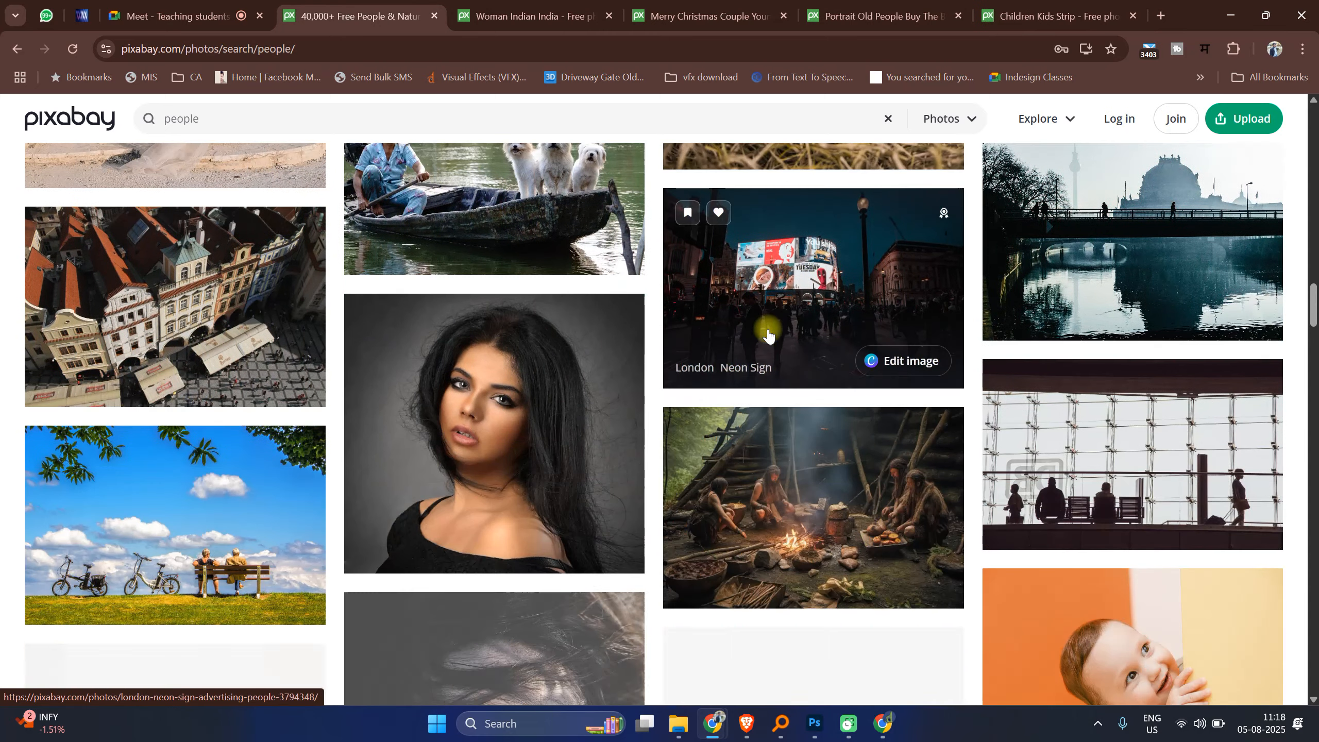
pyautogui.scroll(-4, 800, 519)
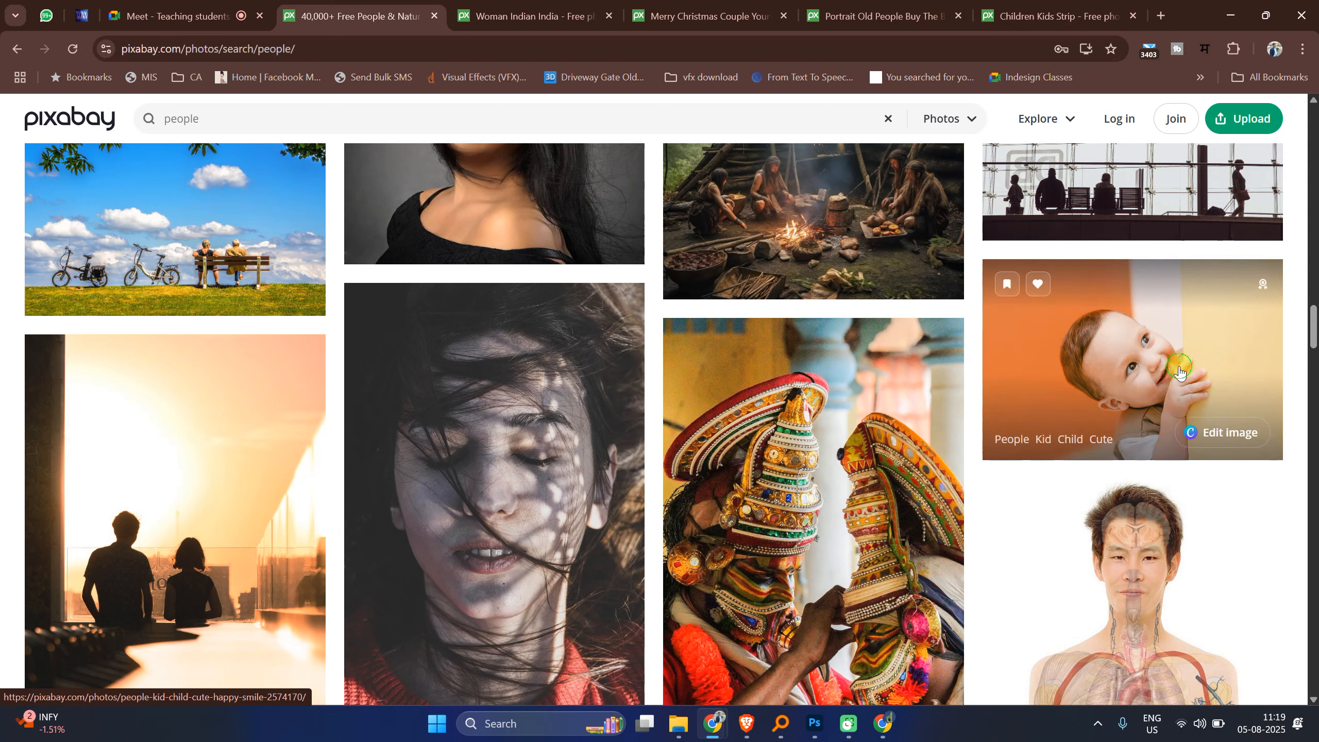
pyautogui.middleClick(1179, 367)
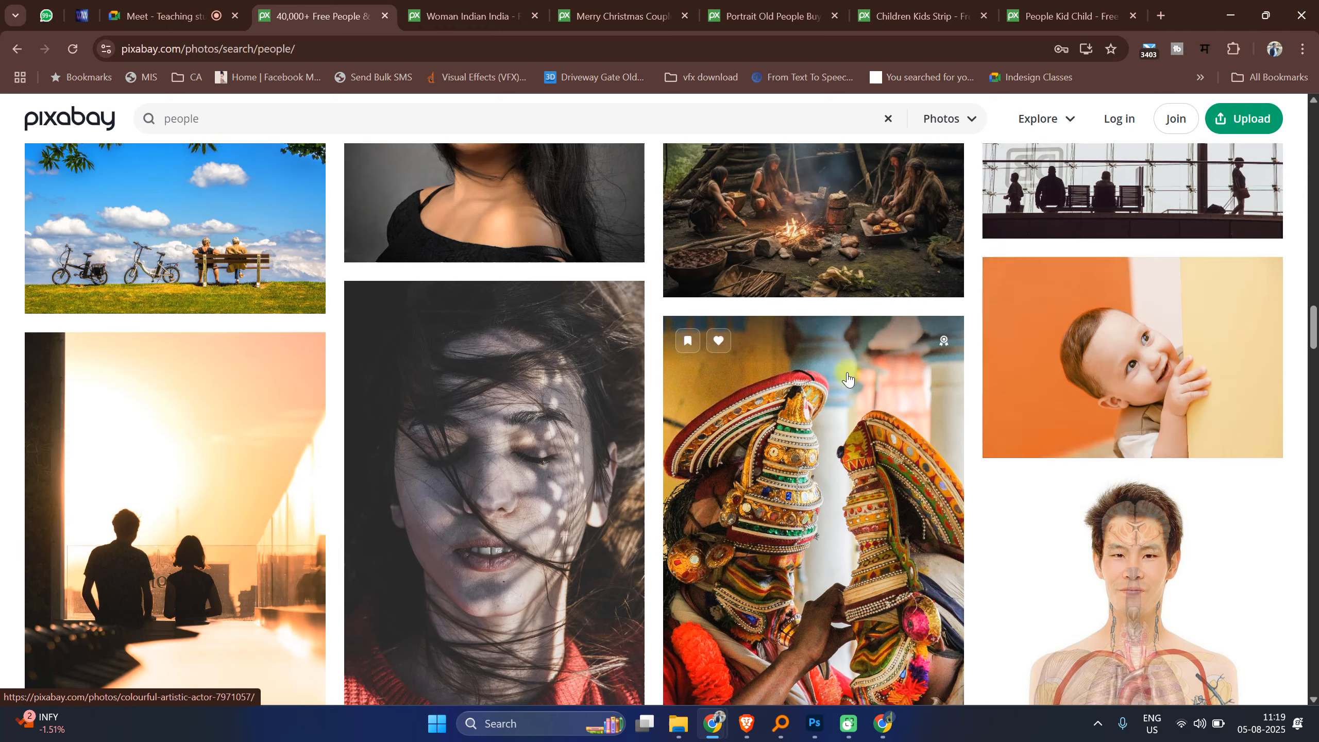
# Step: Download the photo of the woman in the yellow sari at 1281 × 1920
pyautogui.scroll(-8, 981, 327)
pyautogui.click(532, 5)
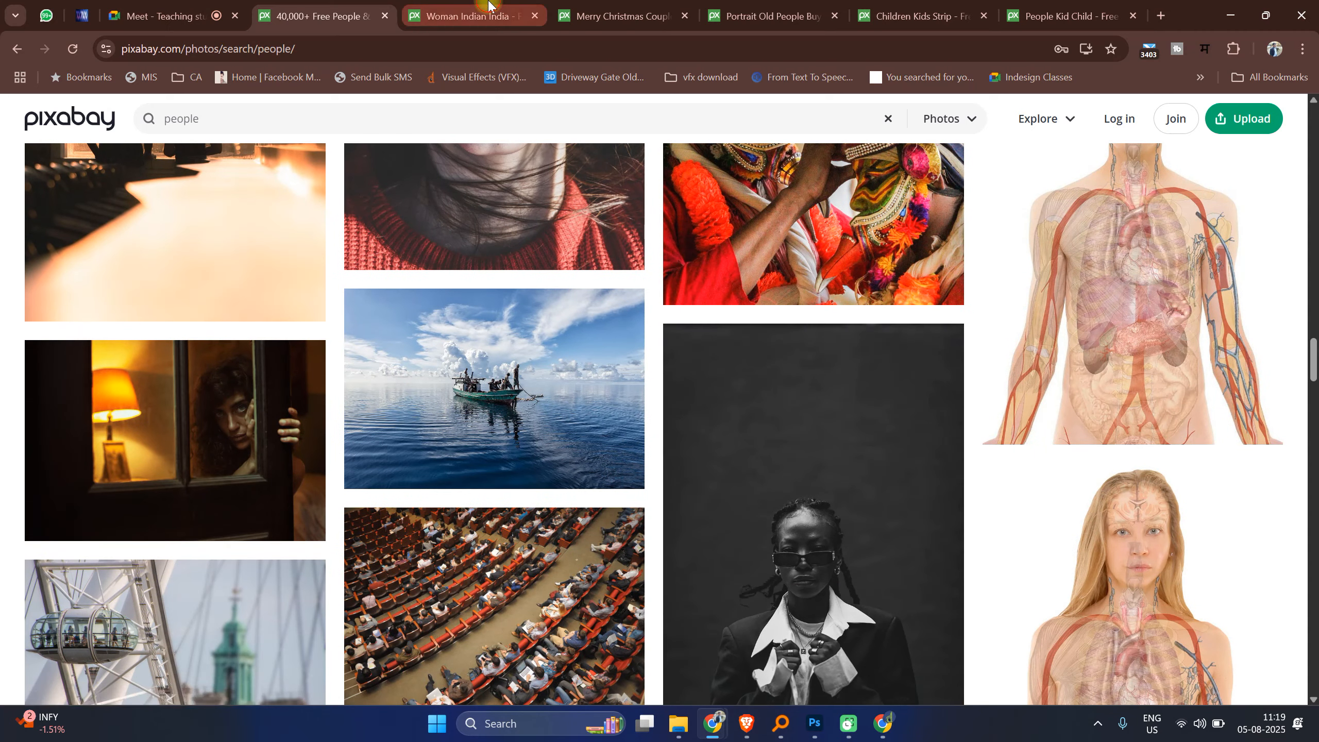
pyautogui.click(1238, 241)
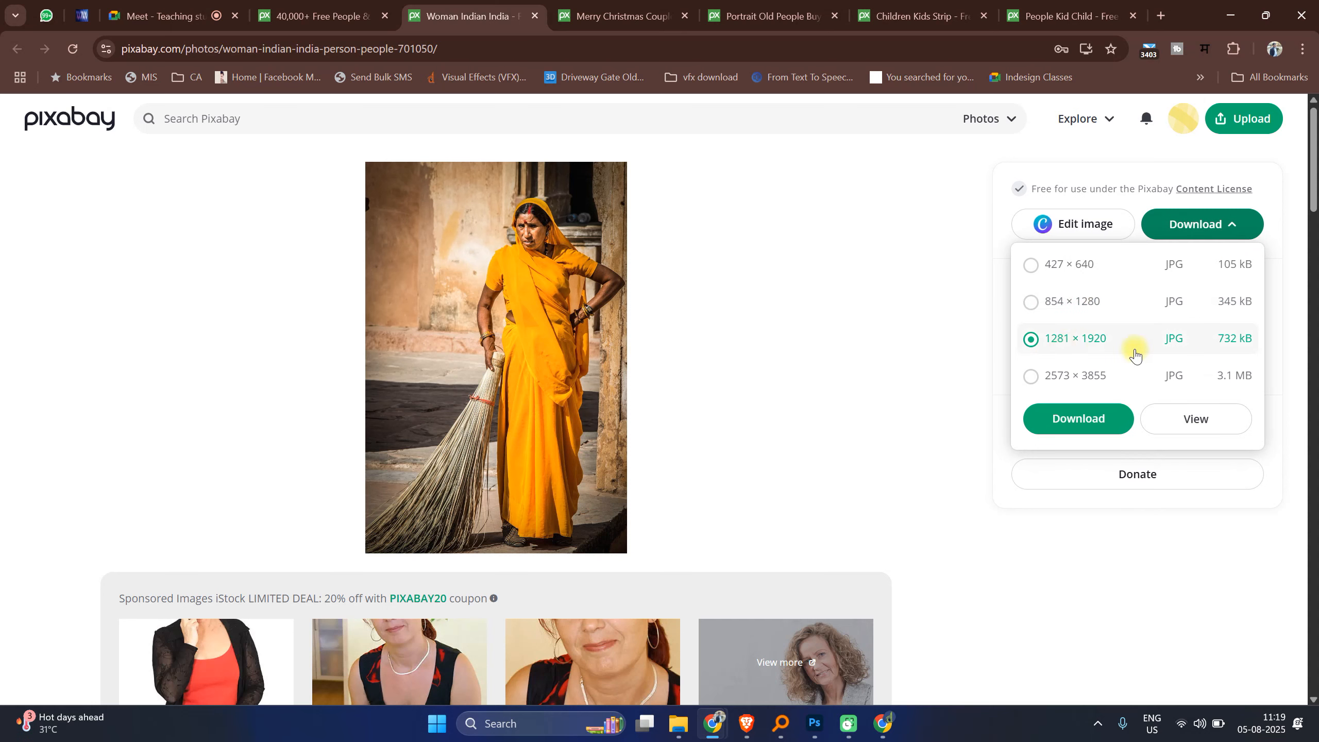
pyautogui.click(1079, 418)
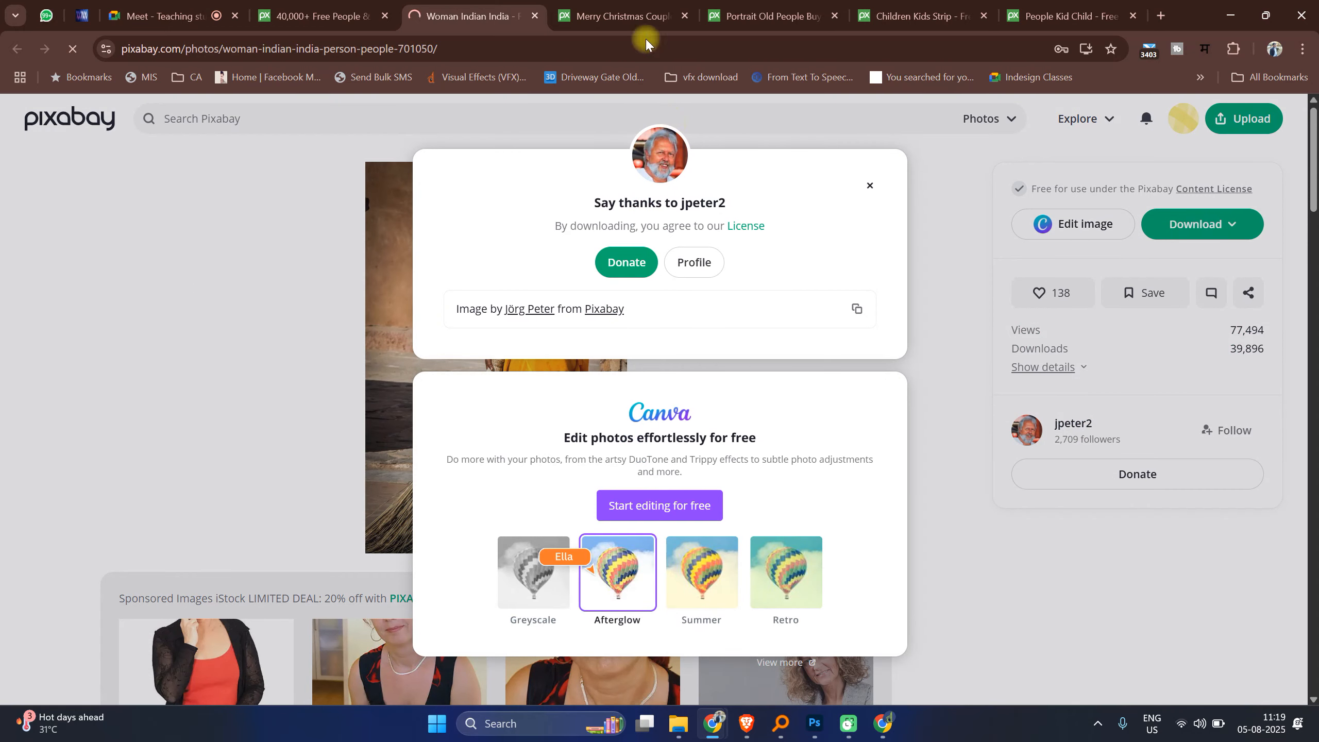
# Step: Dismiss the sign-in prompt and download the young couple photo at 1920 × 1200
pyautogui.click(641, 17)
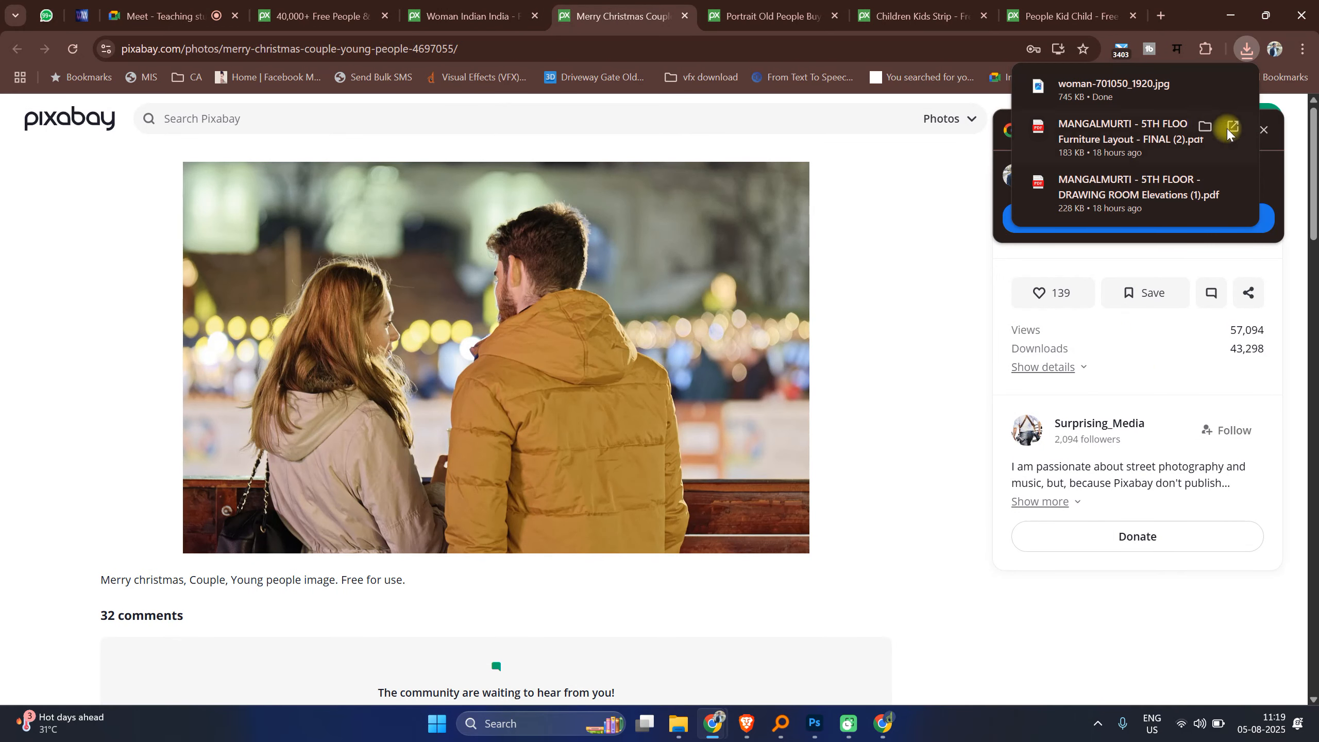
pyautogui.click(1245, 52)
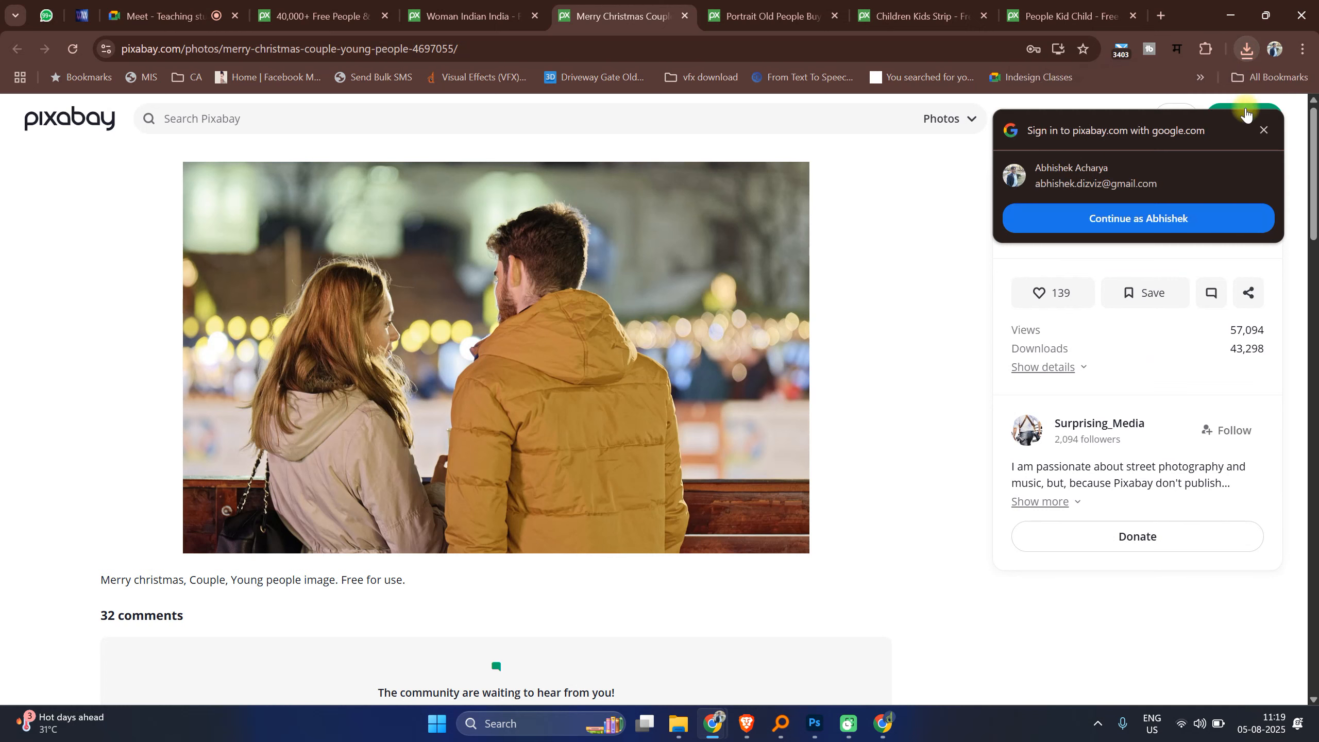
pyautogui.click(1263, 130)
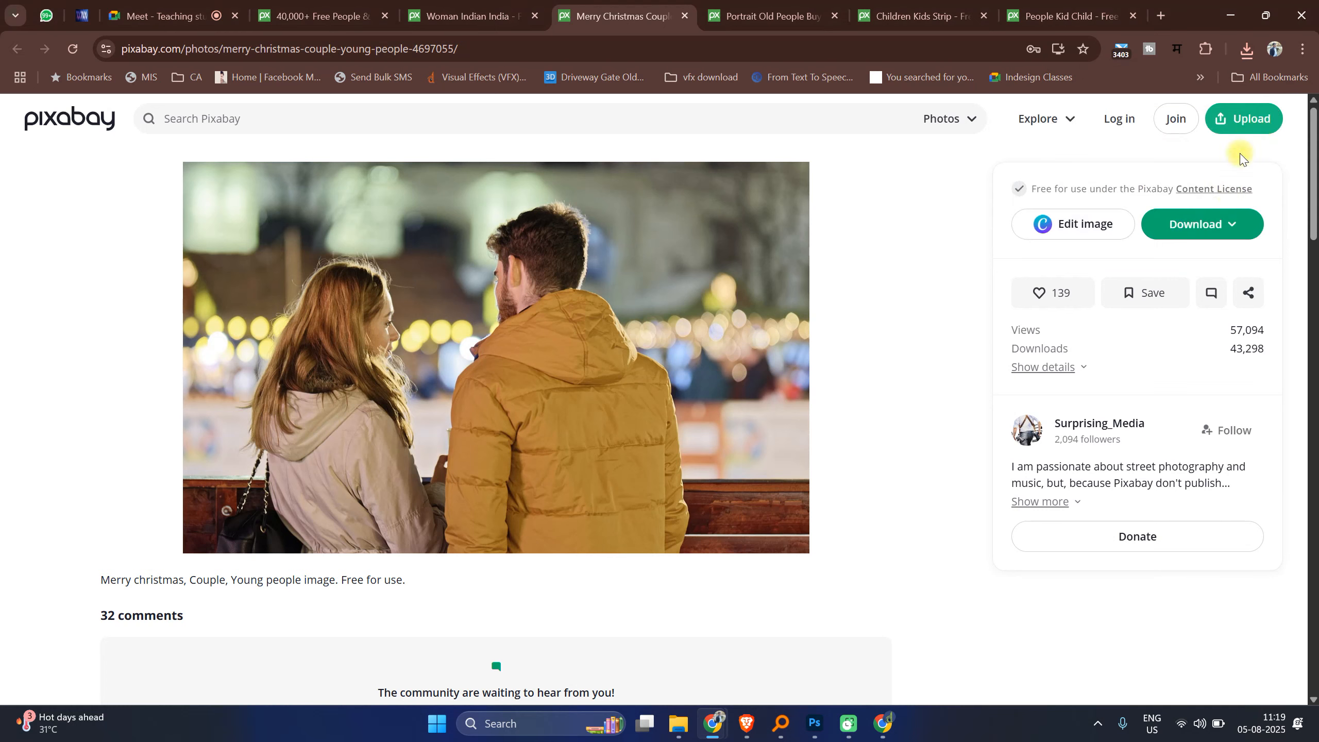
pyautogui.click(1206, 239)
pyautogui.click(1093, 335)
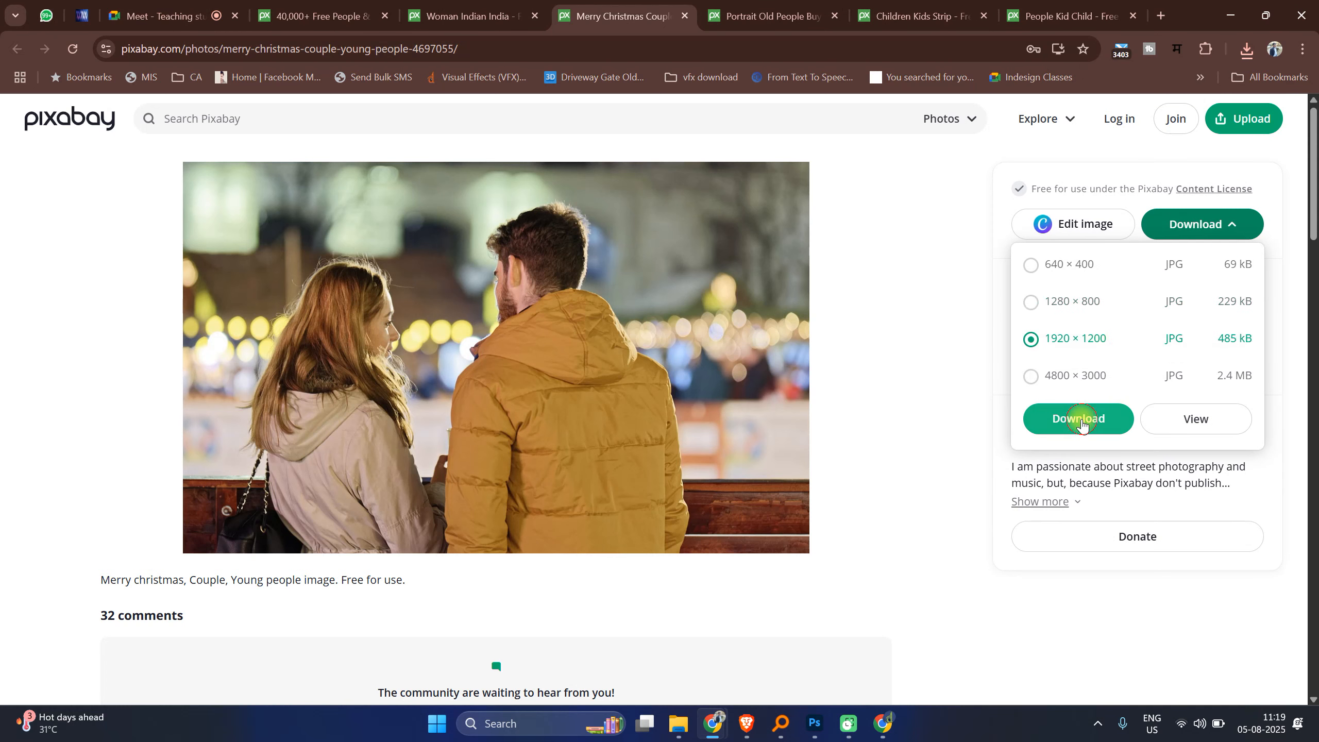
pyautogui.click(1079, 418)
# Step: Dismiss the sign-in prompt and download the old woman portrait at 1280 × 1920
pyautogui.click(771, 16)
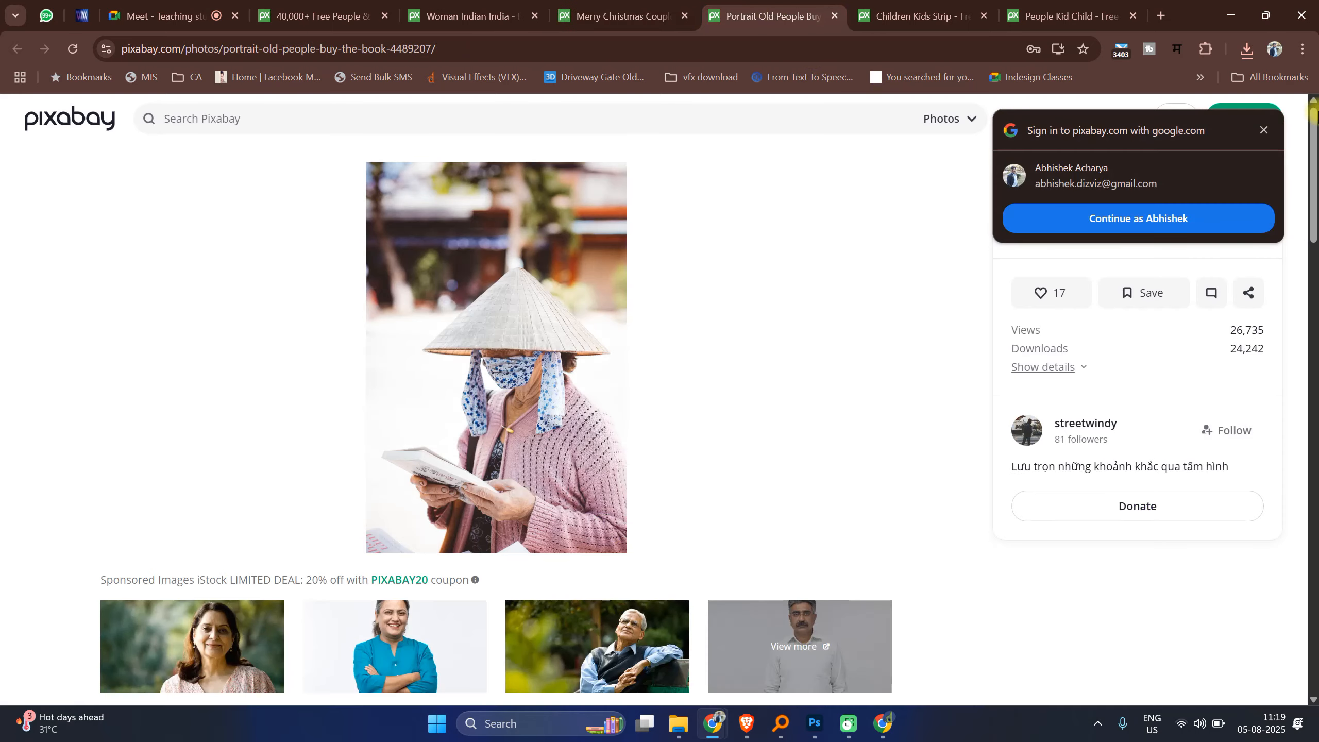
pyautogui.click(1264, 129)
pyautogui.click(1239, 231)
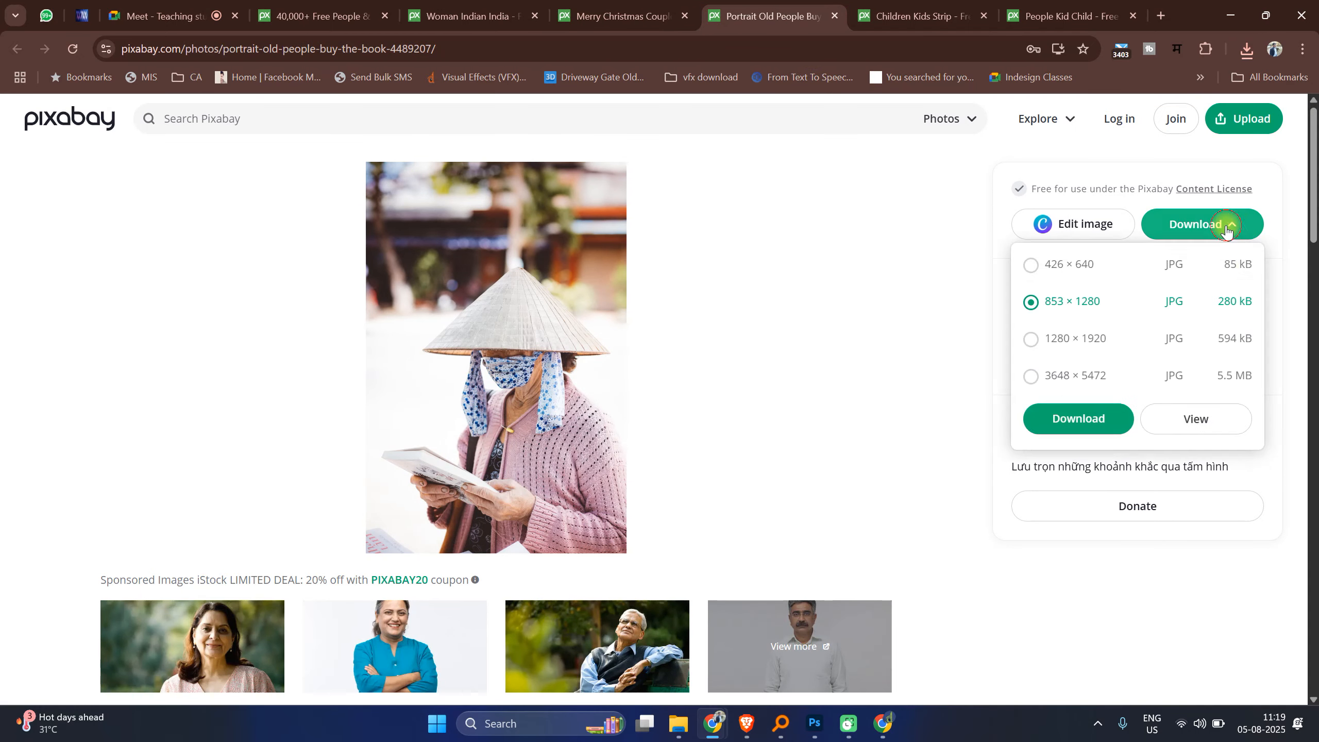
pyautogui.click(1101, 340)
pyautogui.click(1080, 435)
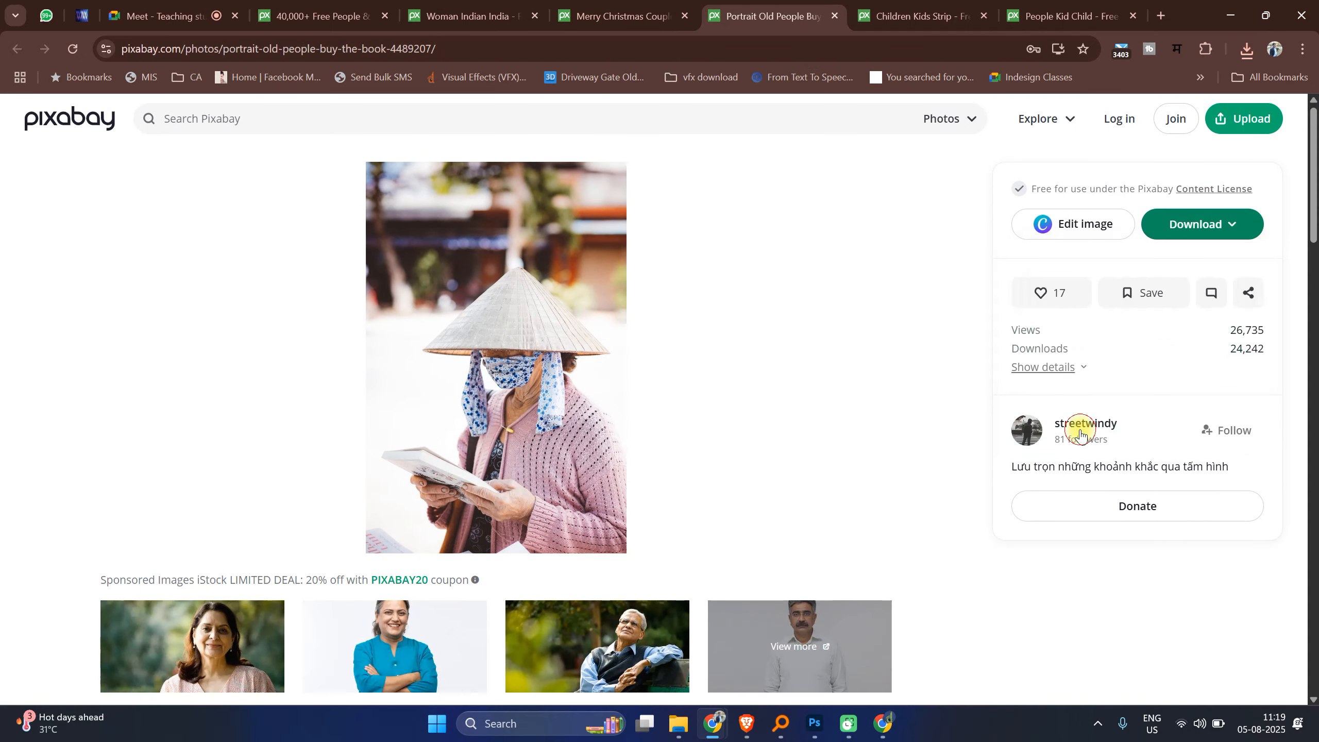
# Step: Download the photo of the two girls in hijabs at the default size
pyautogui.click(921, 16)
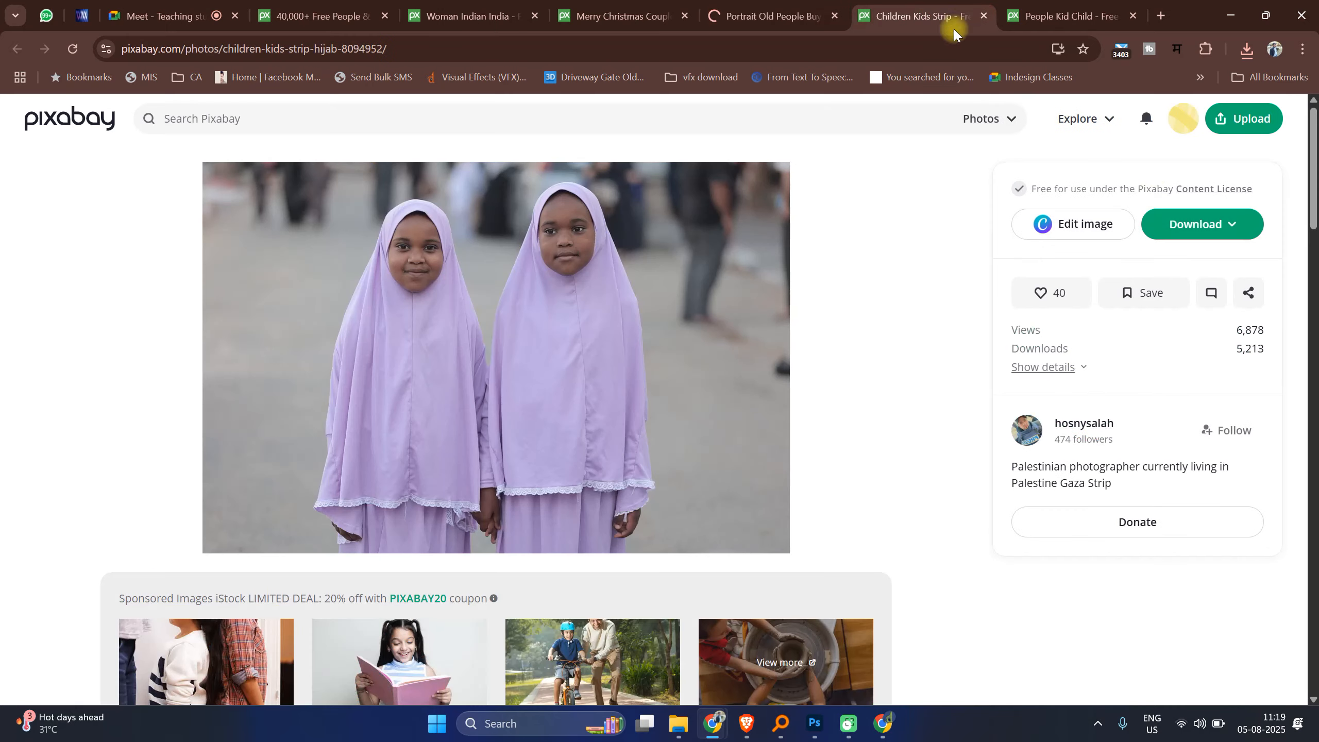
pyautogui.click(1236, 223)
pyautogui.click(1074, 422)
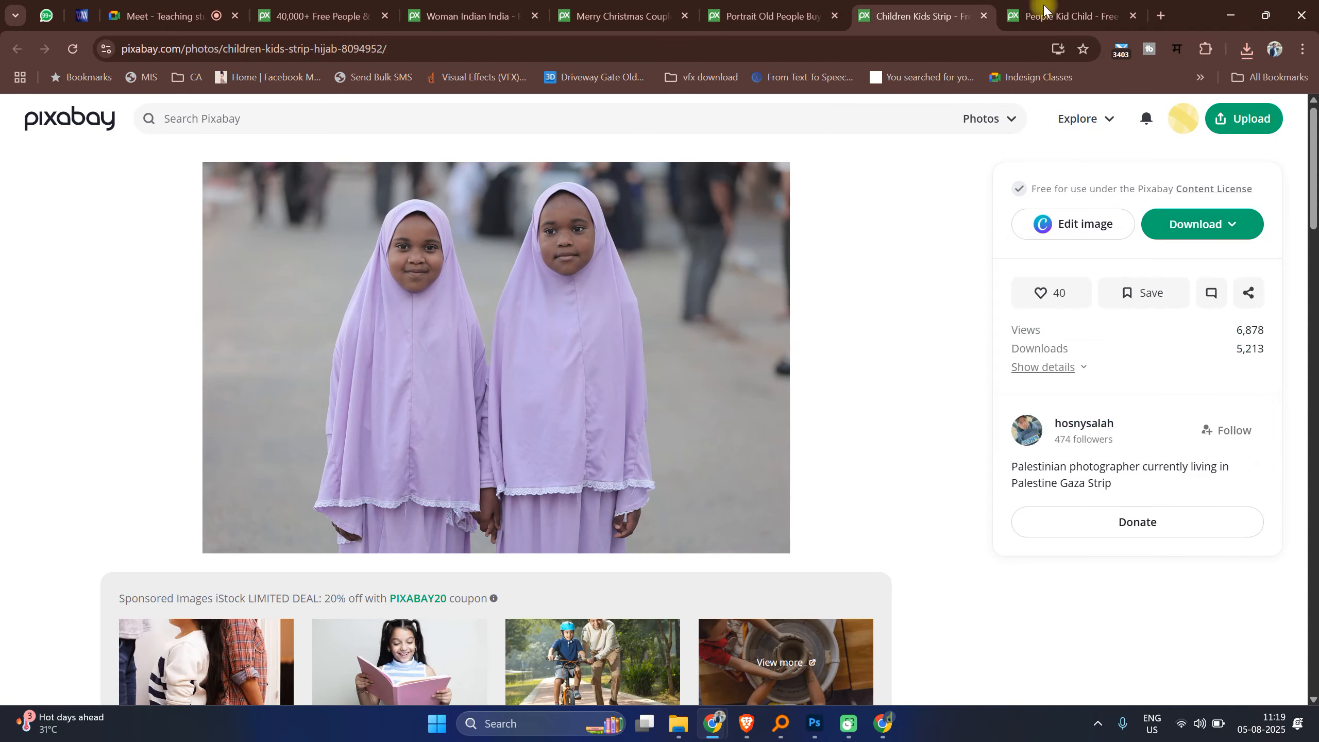
# Step: Download the smiling baby photo at the default size
pyautogui.click(1065, 15)
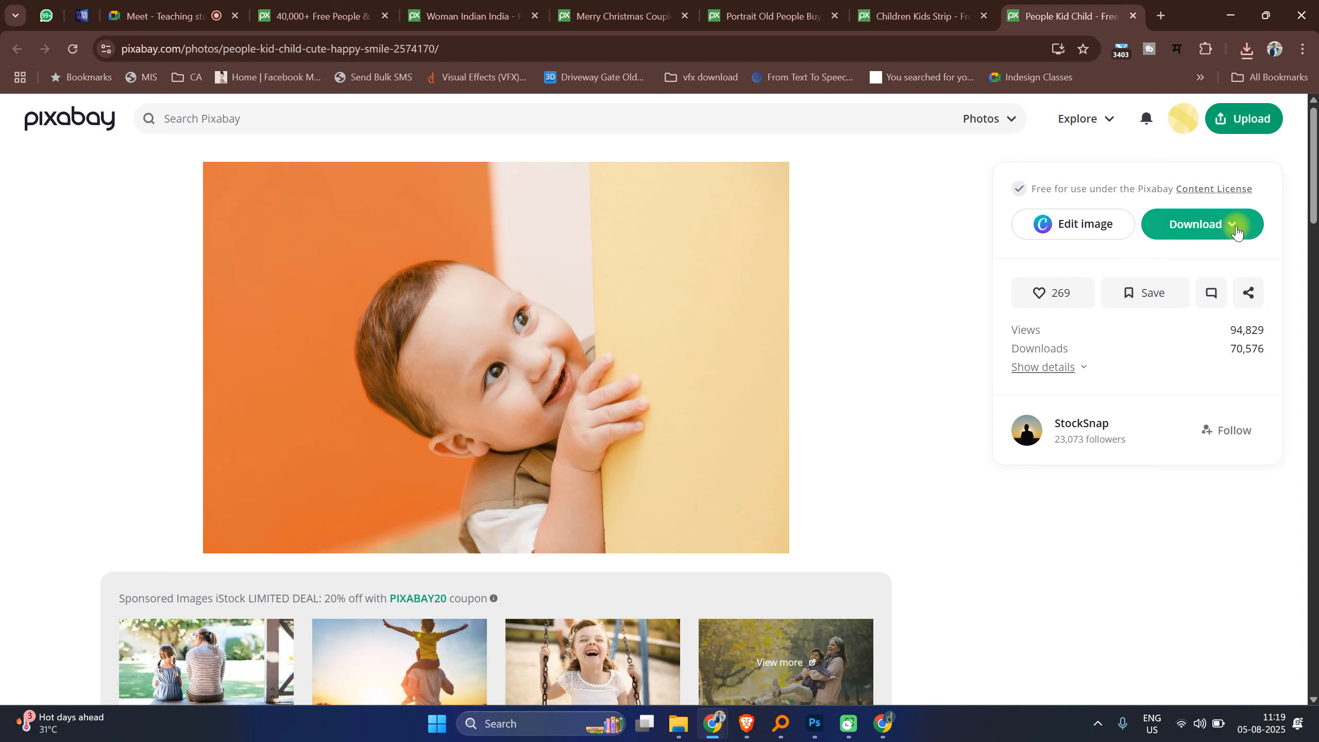
pyautogui.click(1236, 223)
pyautogui.click(1074, 422)
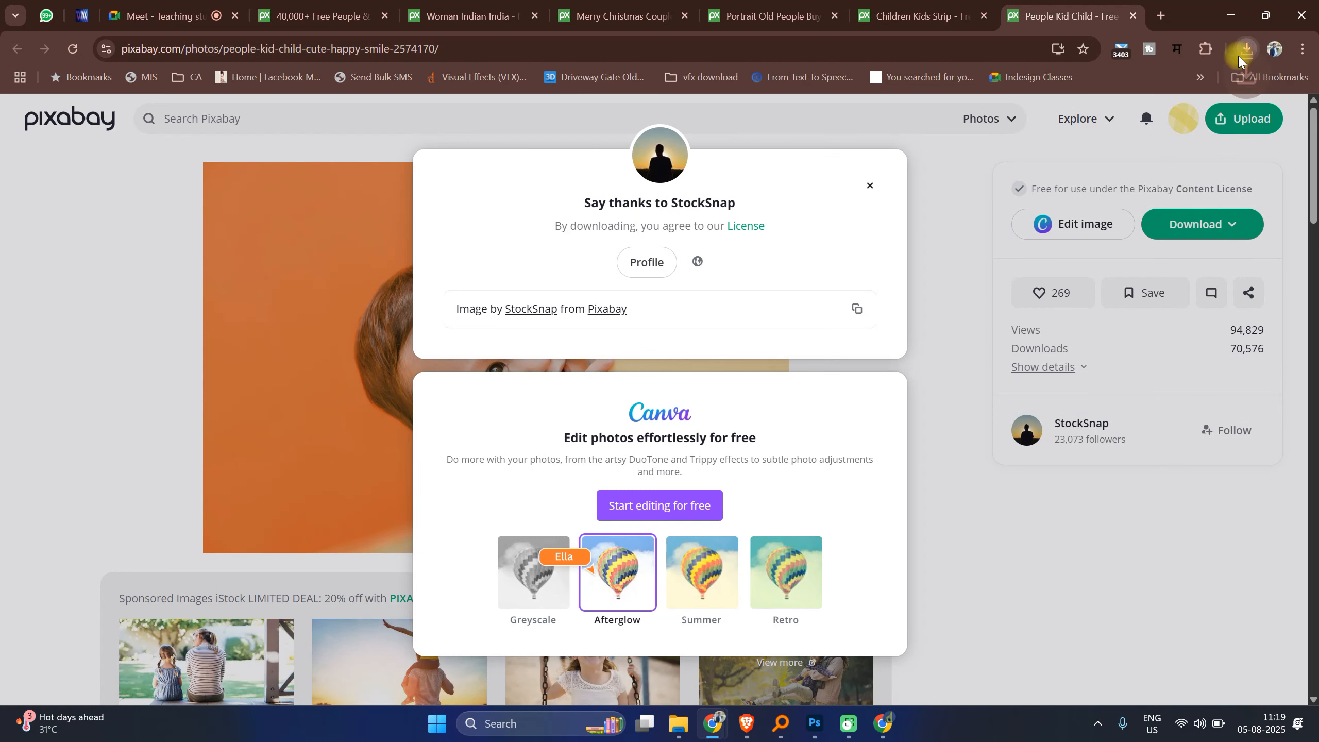
# Step: Open the downloads folder and bring the baby photo into Photoshop as a new document
pyautogui.click(1245, 50)
pyautogui.click(627, 278)
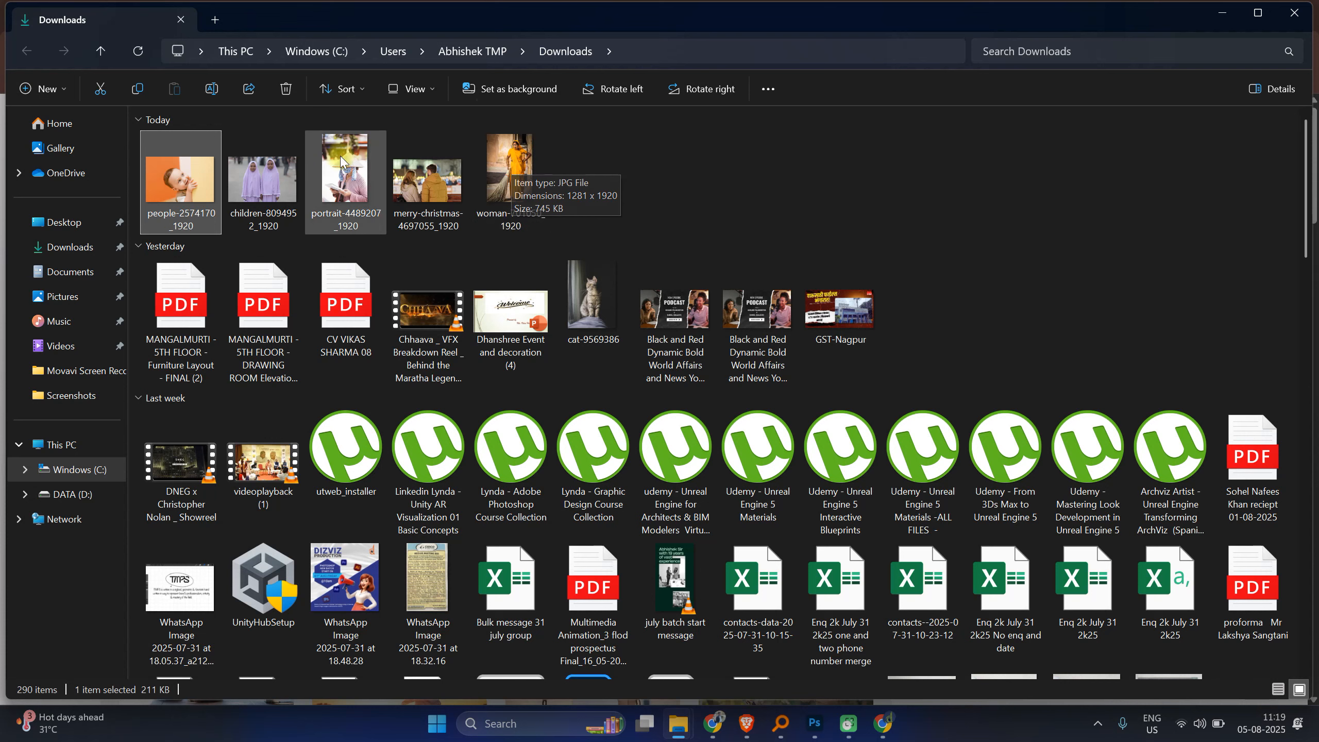
pyautogui.moveTo(188, 177); pyautogui.dragTo(634, 63)
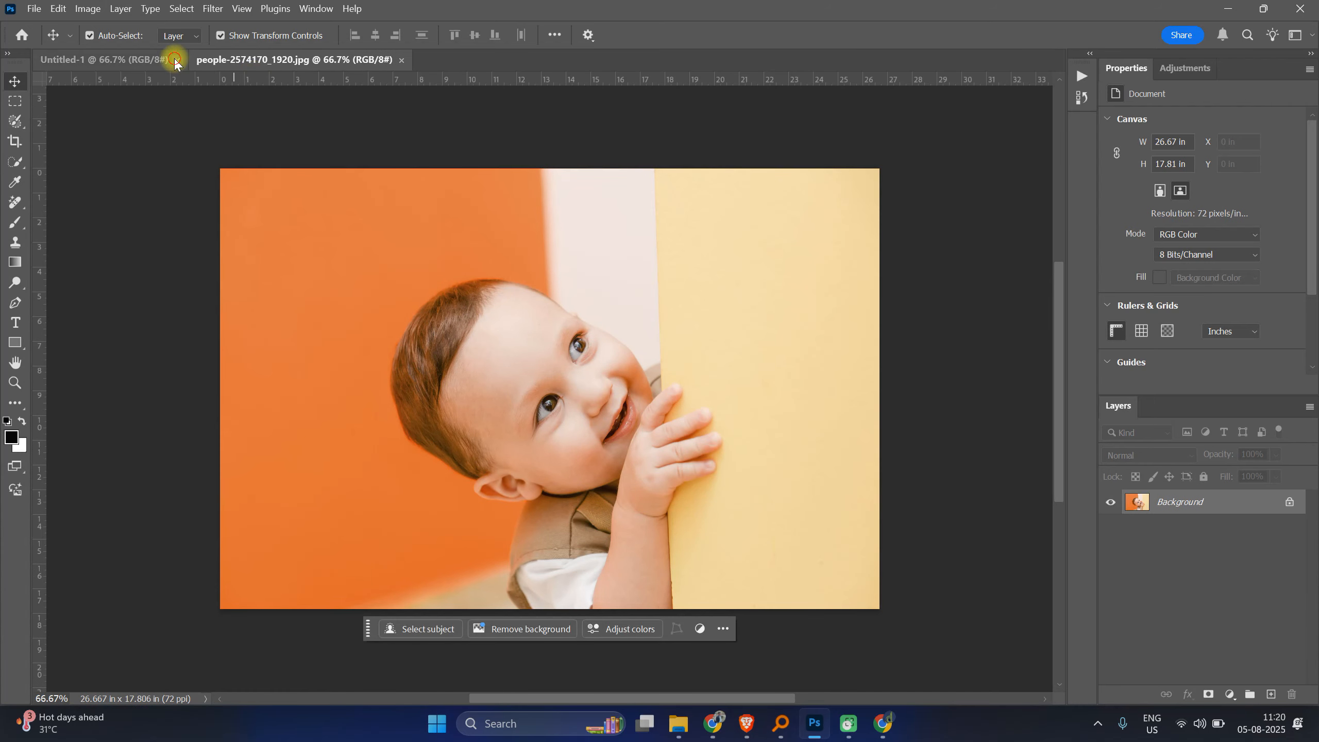
pyautogui.click(175, 62)
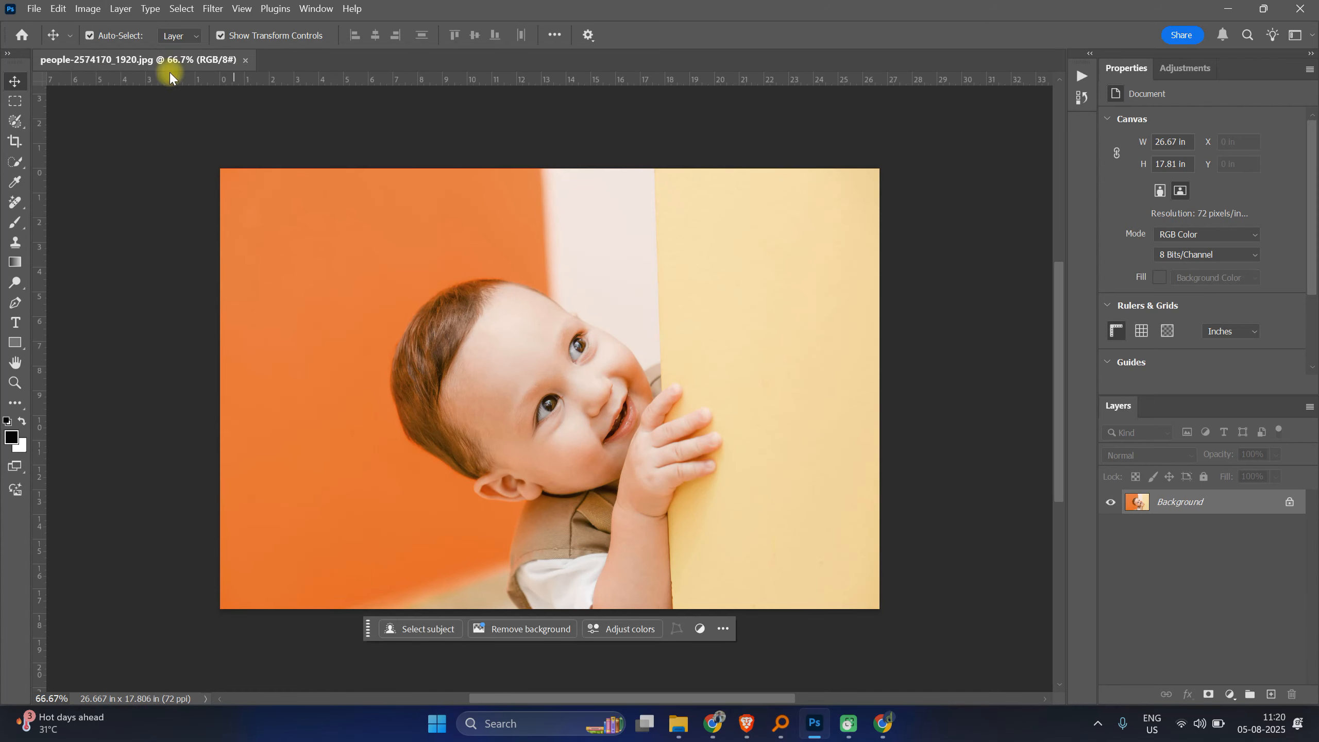
pyautogui.click(34, 8)
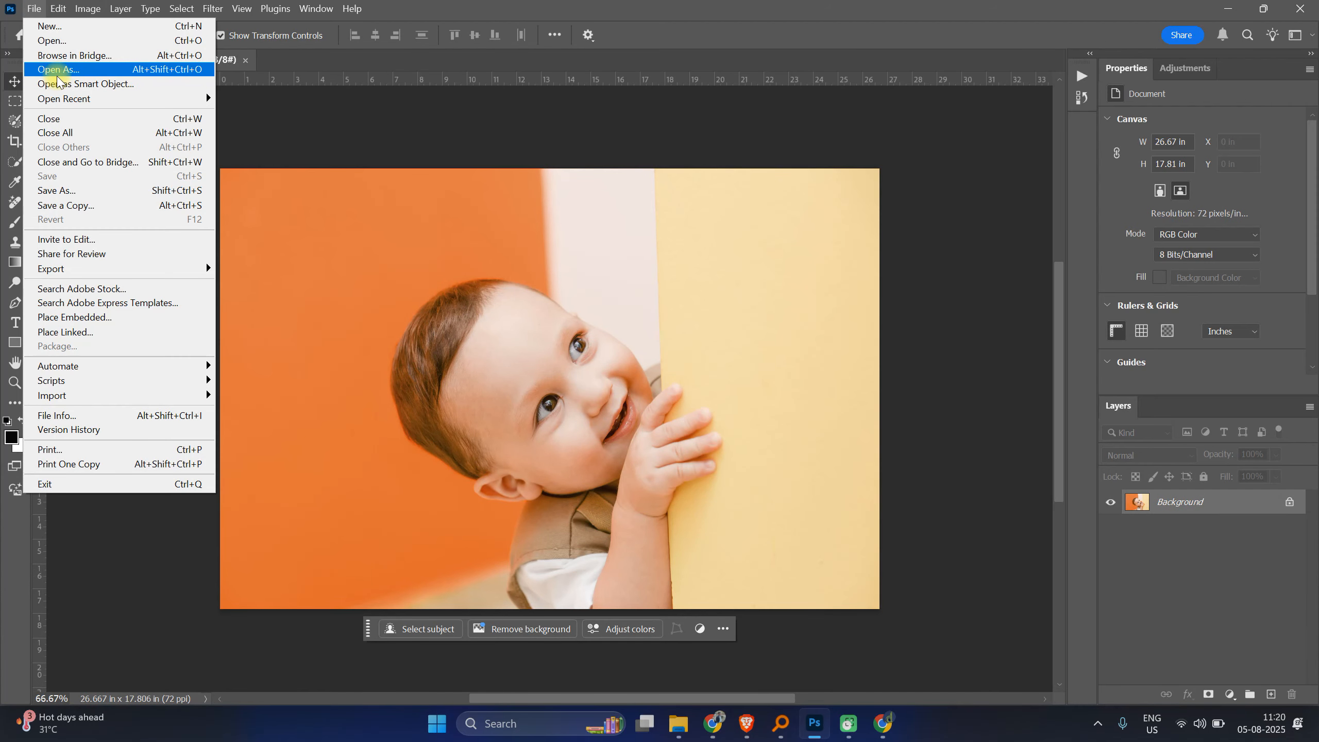
pyautogui.click(57, 73)
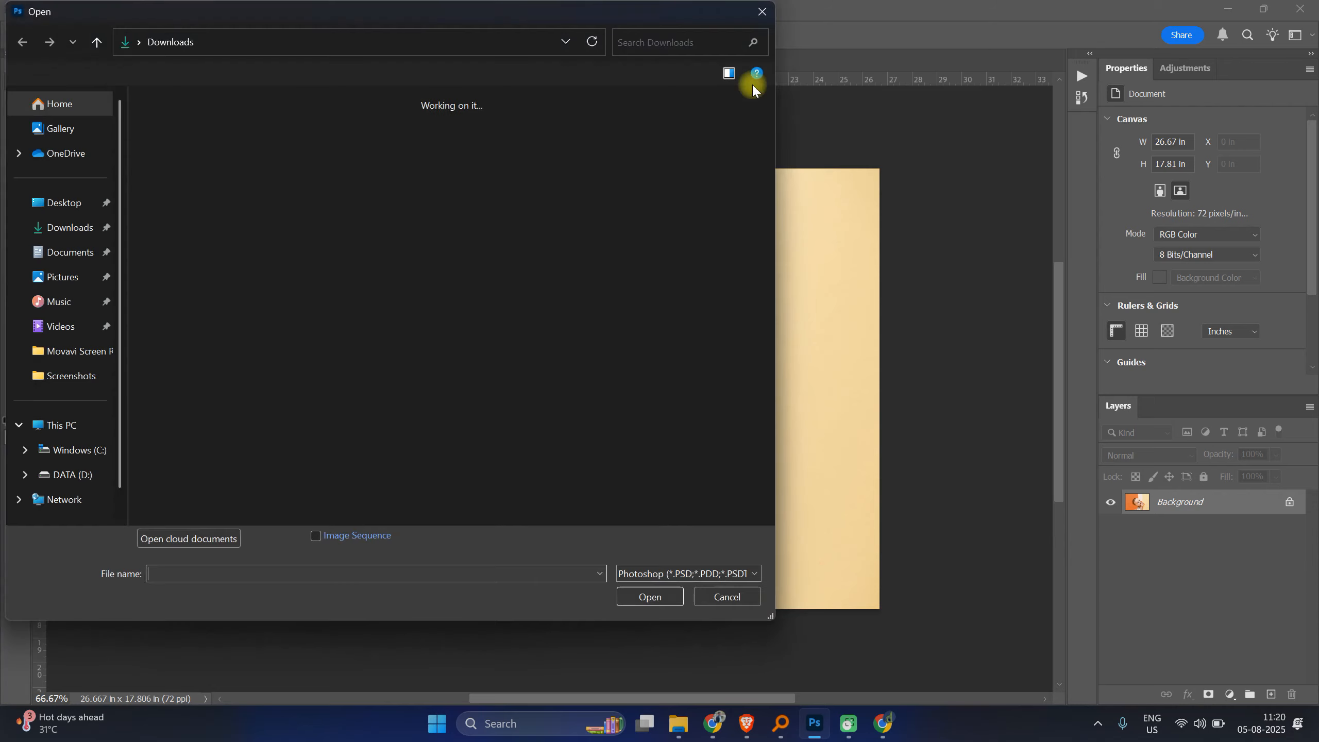
pyautogui.click(755, 17)
# Step: Open the downloaded photo of the two girls in hijabs in Photoshop
pyautogui.click(35, 8)
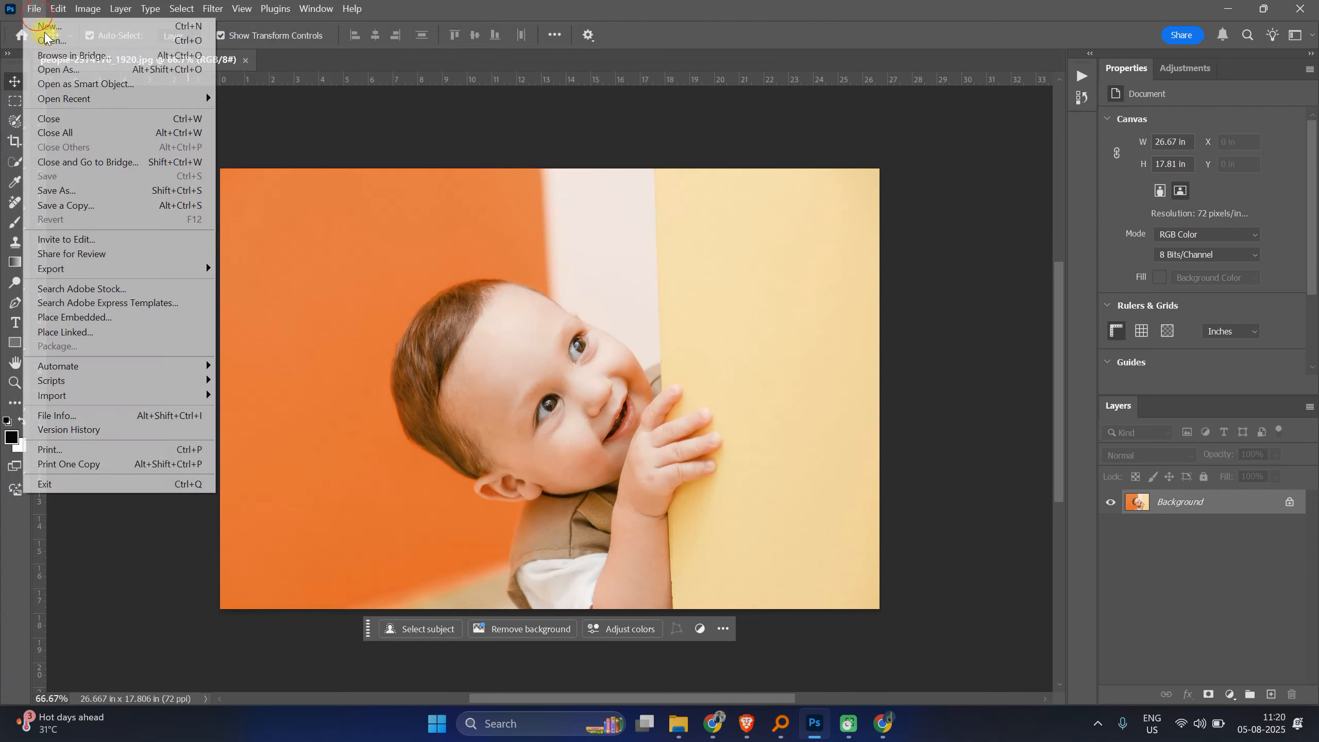
pyautogui.click(52, 41)
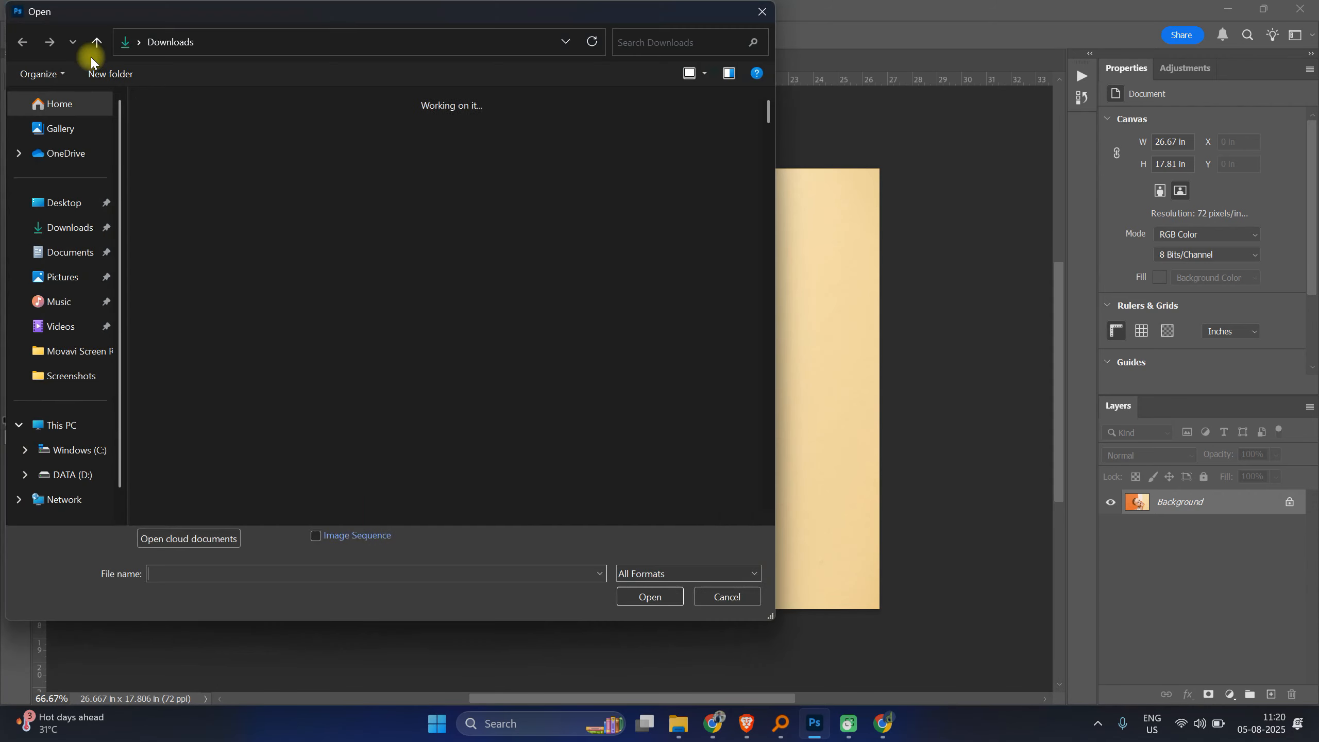
pyautogui.click(365, 197)
pyautogui.click(650, 597)
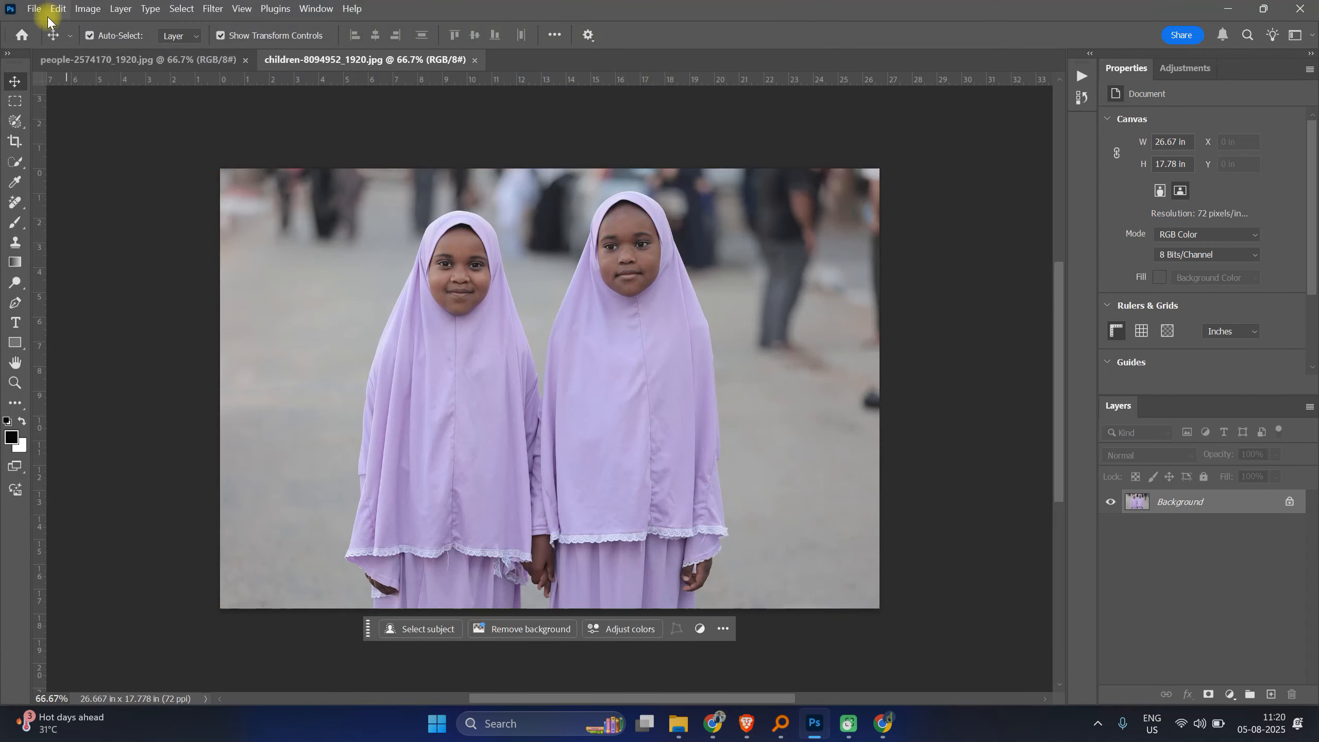
# Step: Open the old woman portrait, the couple photo and the sari woman photo together in Photoshop
pyautogui.click(31, 15)
pyautogui.click(42, 41)
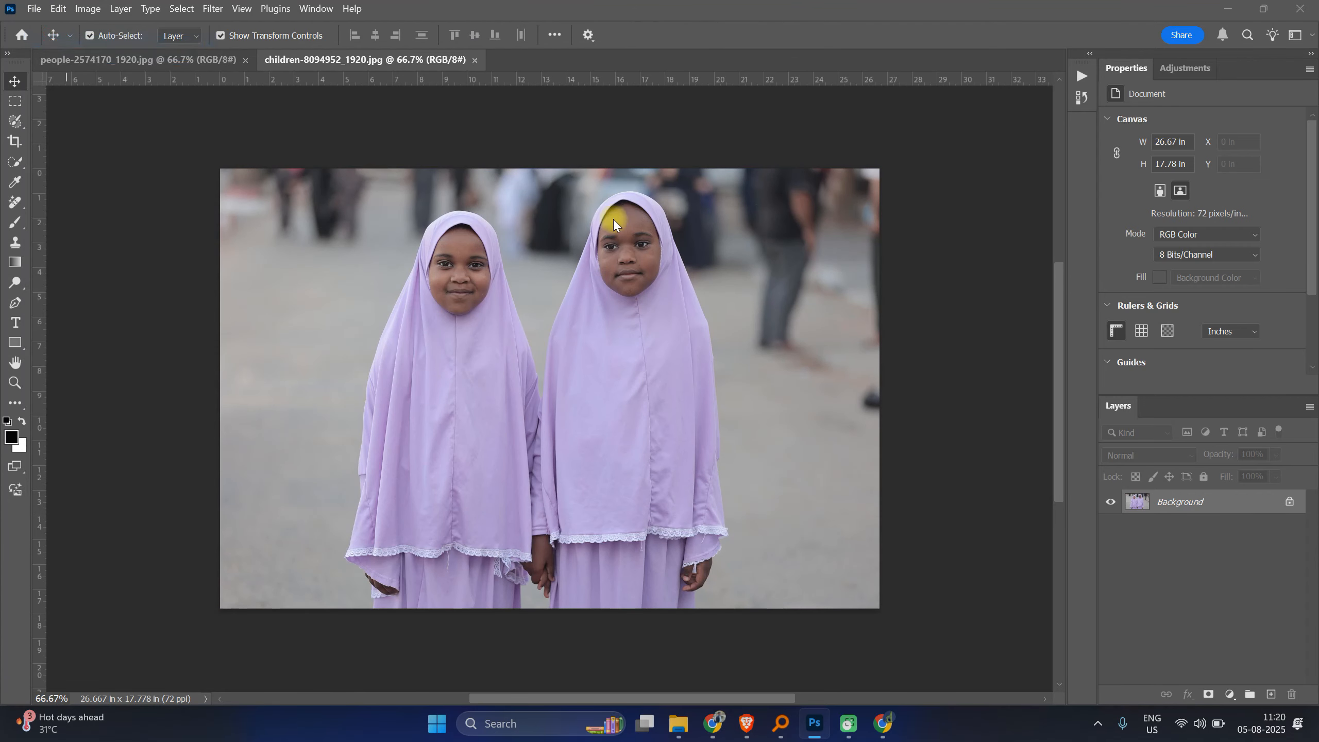
pyautogui.click(528, 183)
pyautogui.keyDown('ctrl'); pyautogui.click(663, 210); pyautogui.keyUp('ctrl')
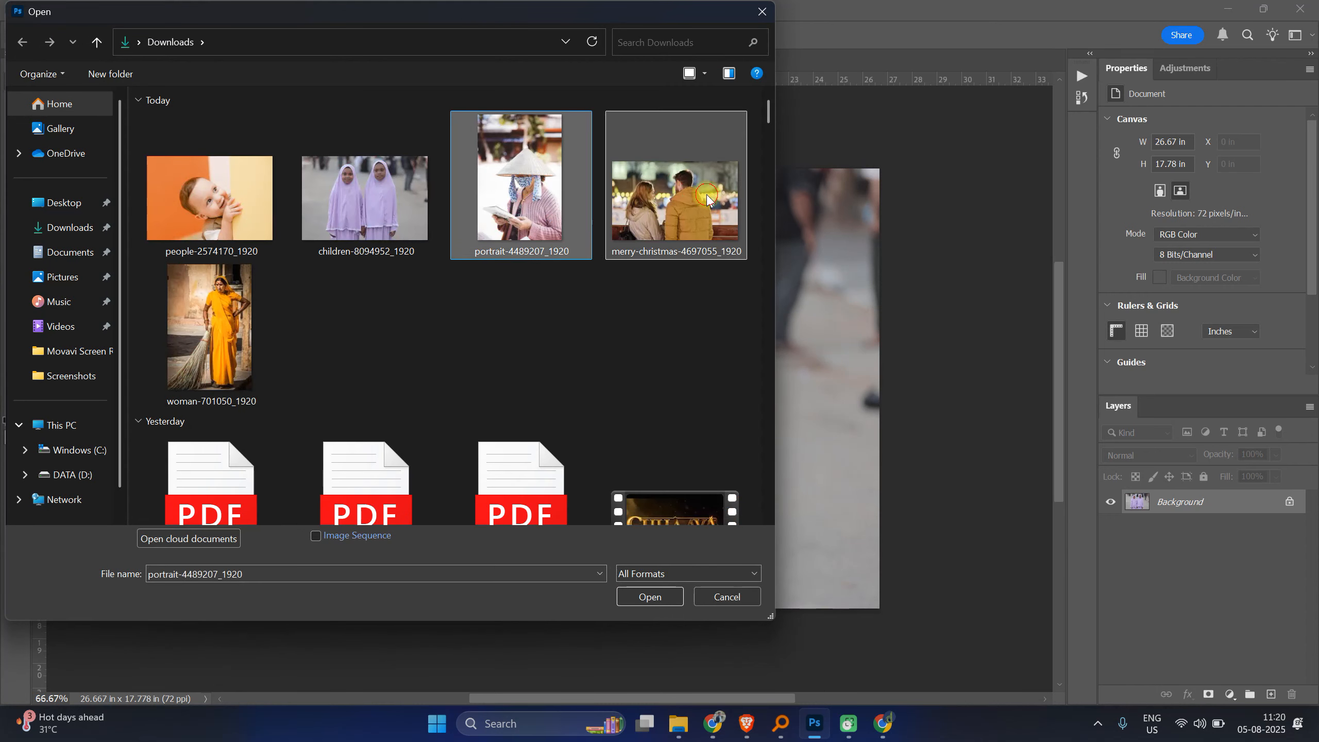
pyautogui.keyDown('ctrl'); pyautogui.click(244, 353); pyautogui.keyUp('ctrl')
pyautogui.click(652, 598)
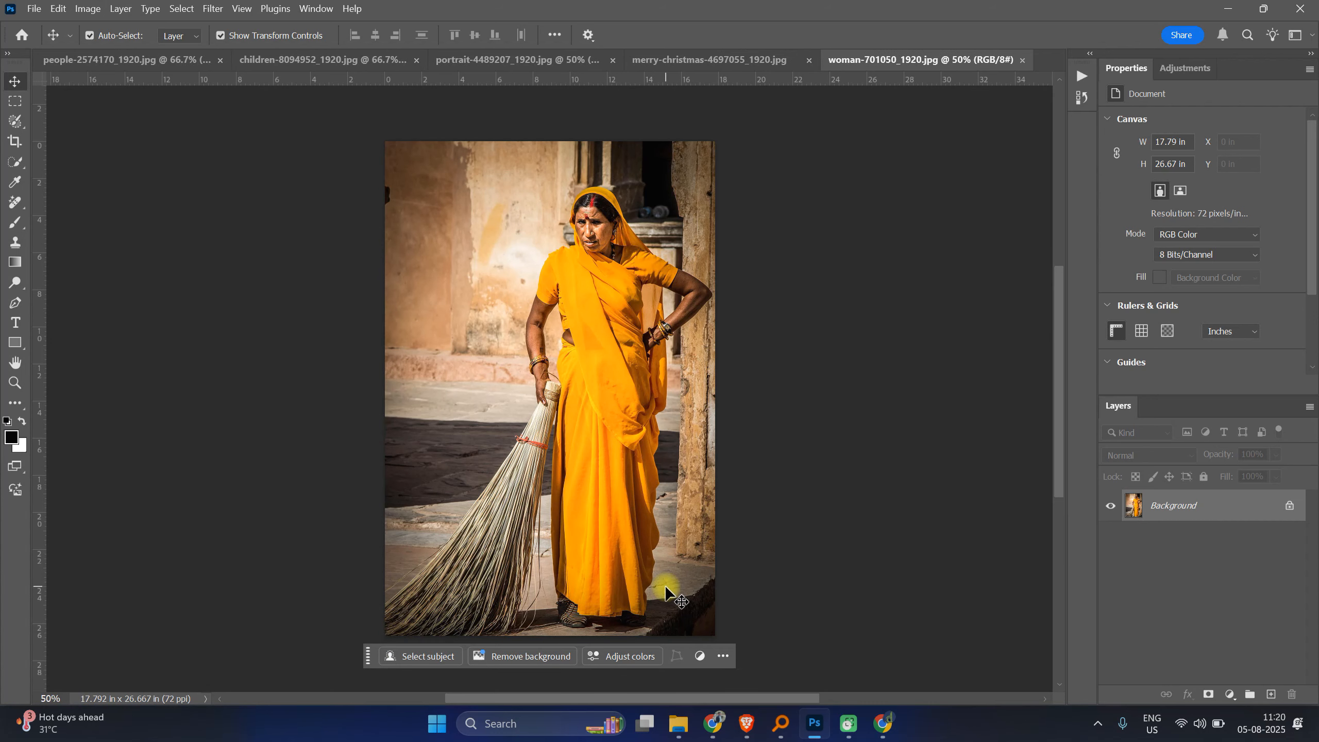
# Step: Open the %temp% folder and permanently delete all of its contents
pyautogui.click(562, 725)
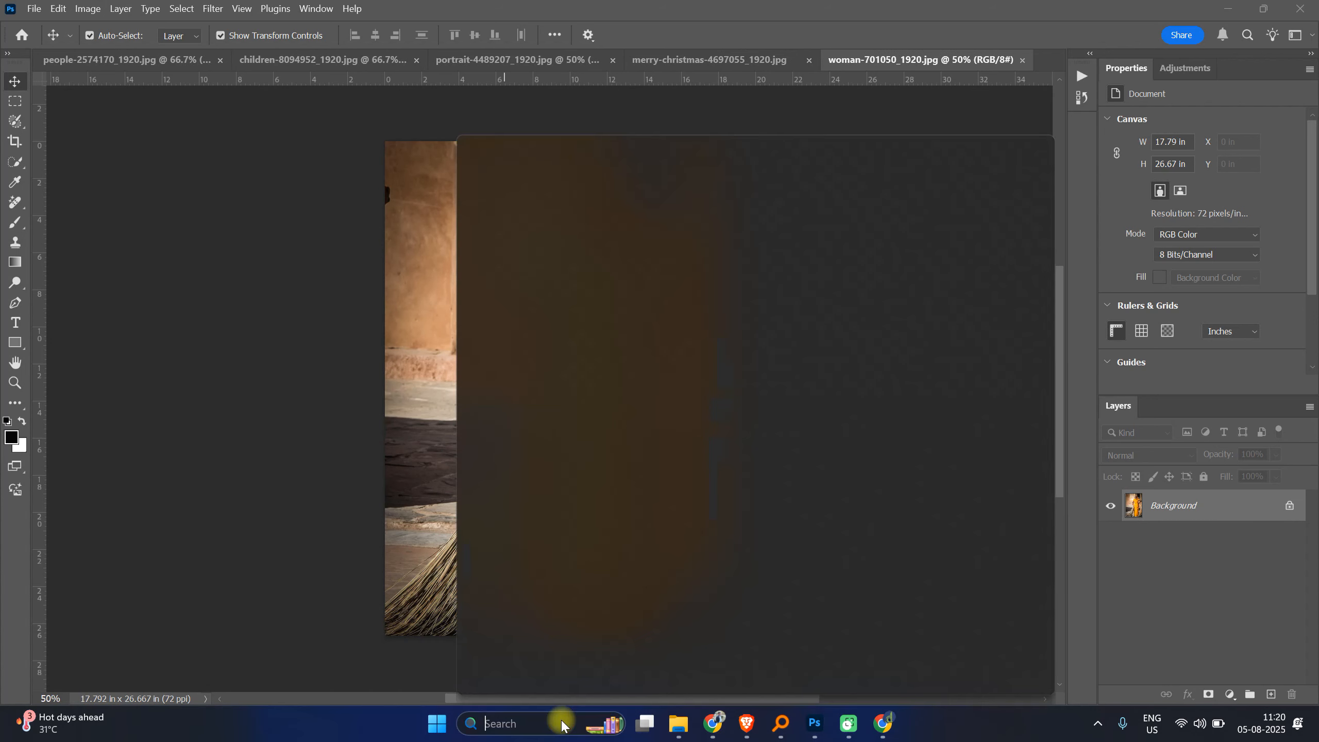
pyautogui.write('%temp%')
pyautogui.press('Return')
pyautogui.hotkey('ctrl', 'a')
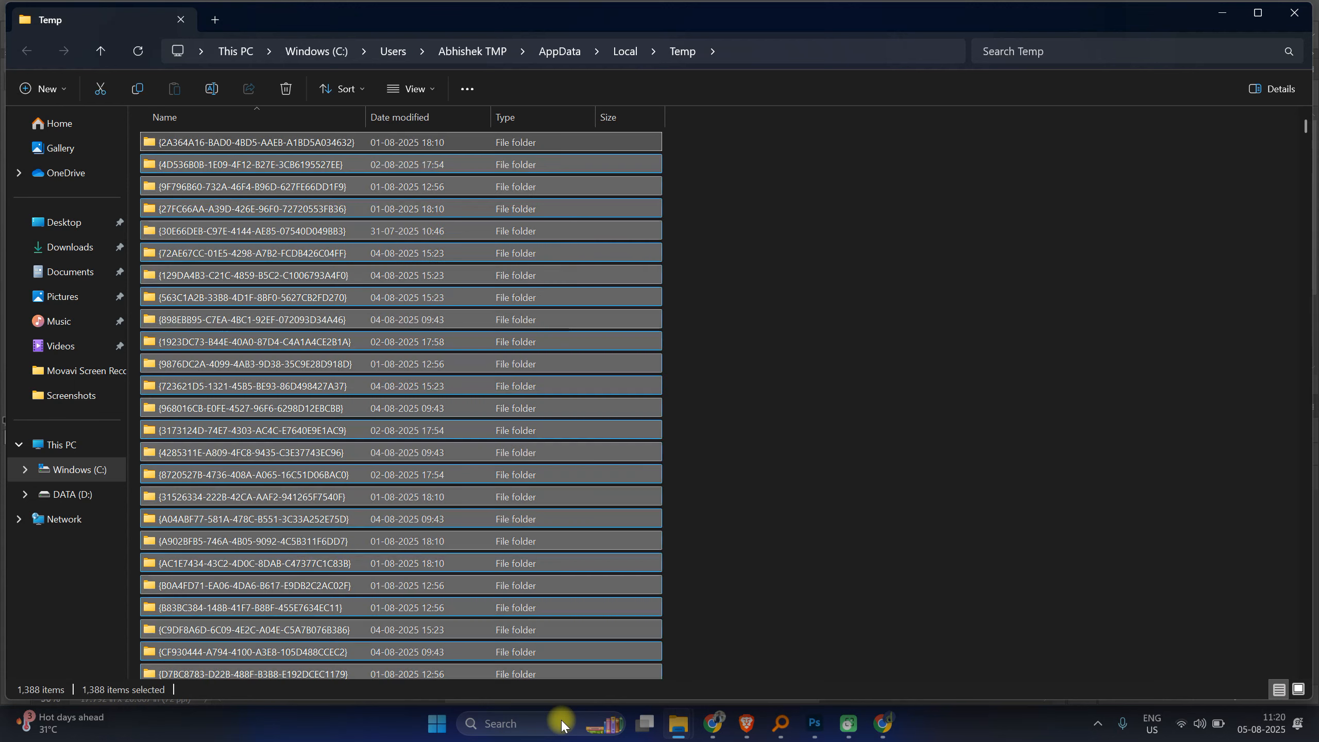
pyautogui.hotkey('shift', 'Delete')
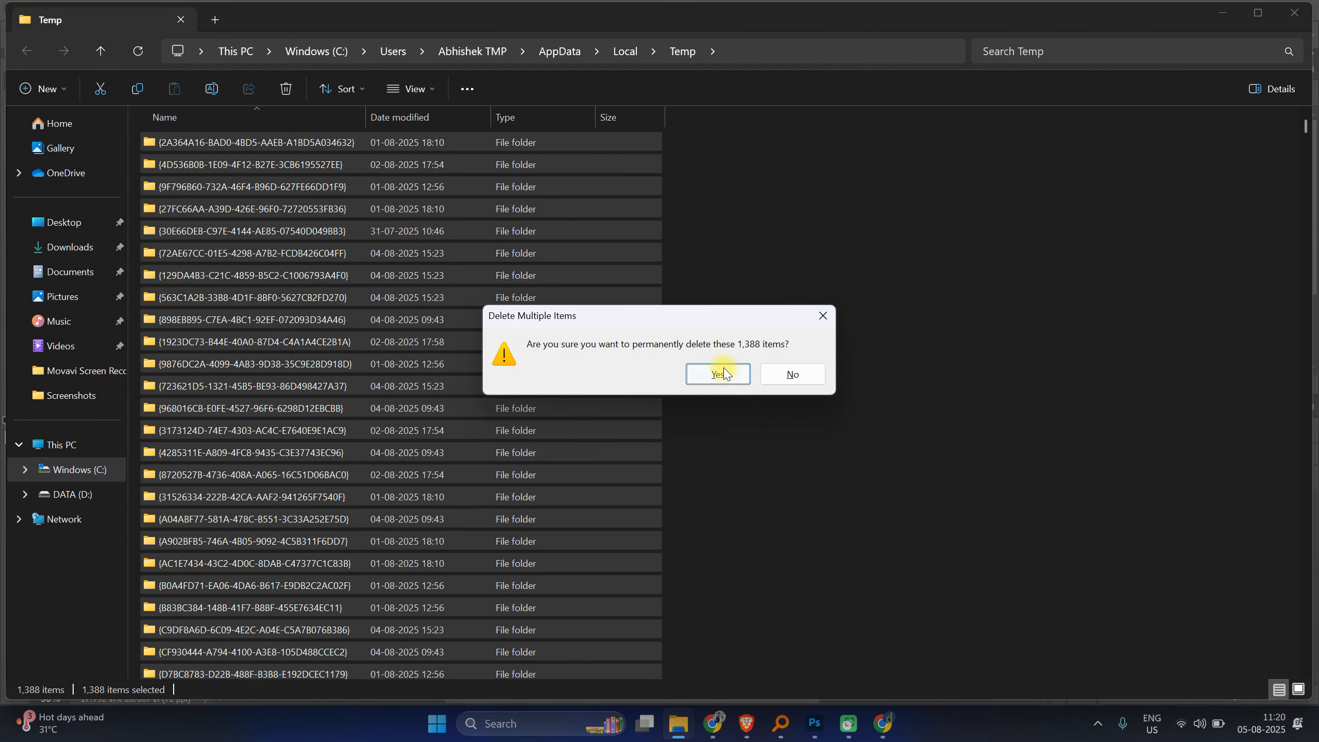
pyautogui.click(719, 374)
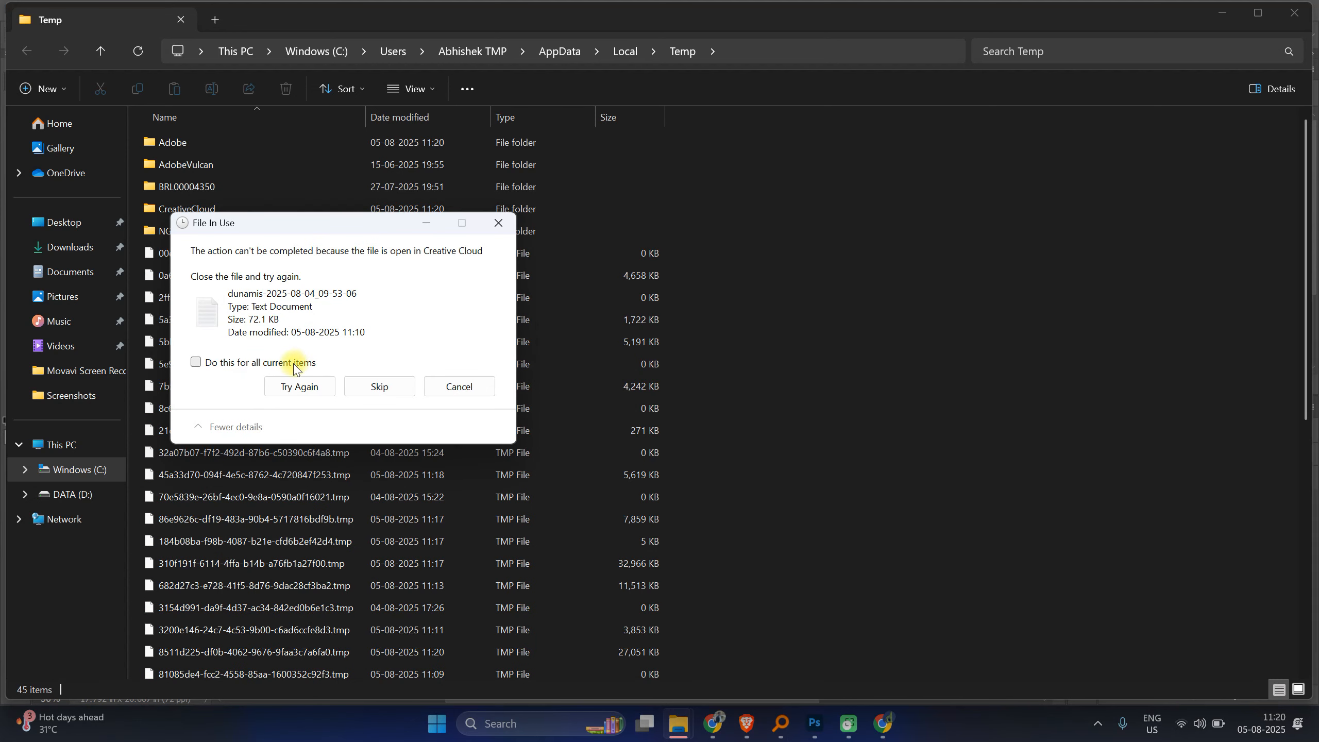
# Step: Skip every file that is in use or missing, applying the choice to all current items
pyautogui.click(196, 362)
pyautogui.click(376, 370)
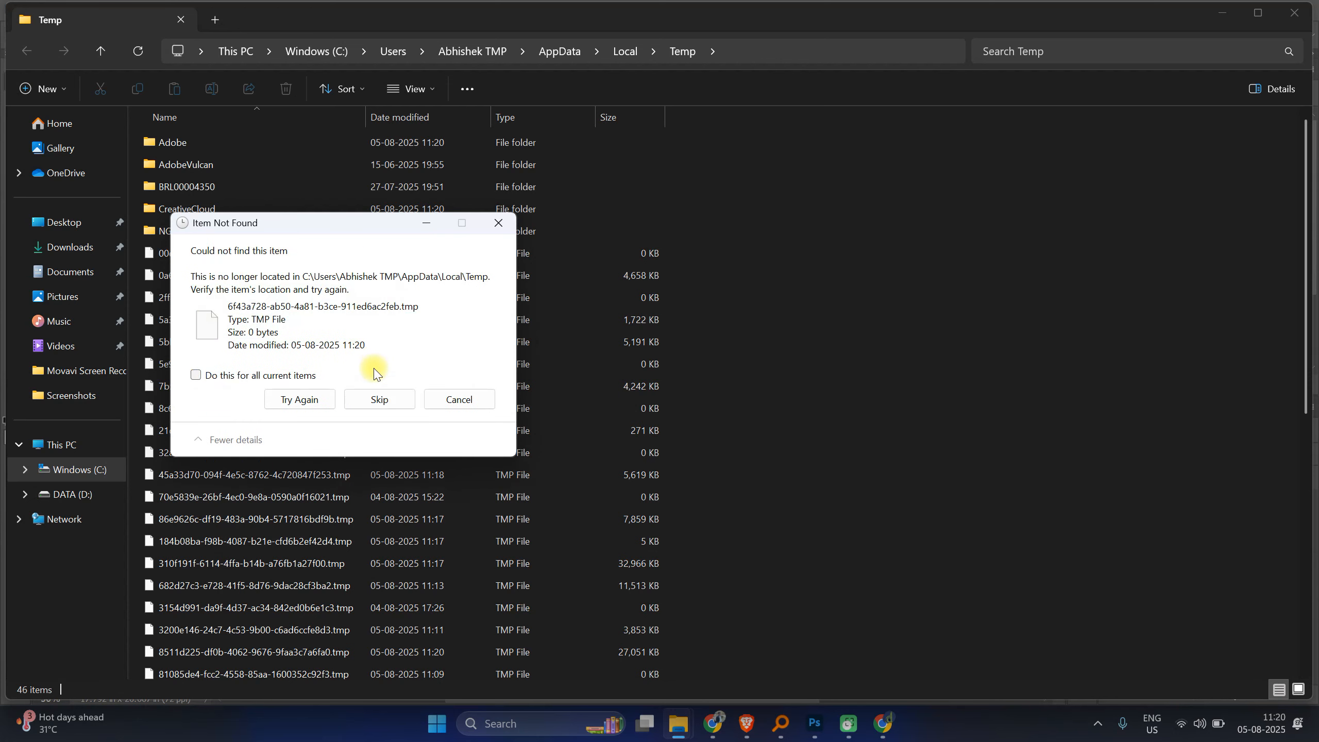
pyautogui.click(288, 375)
pyautogui.click(378, 399)
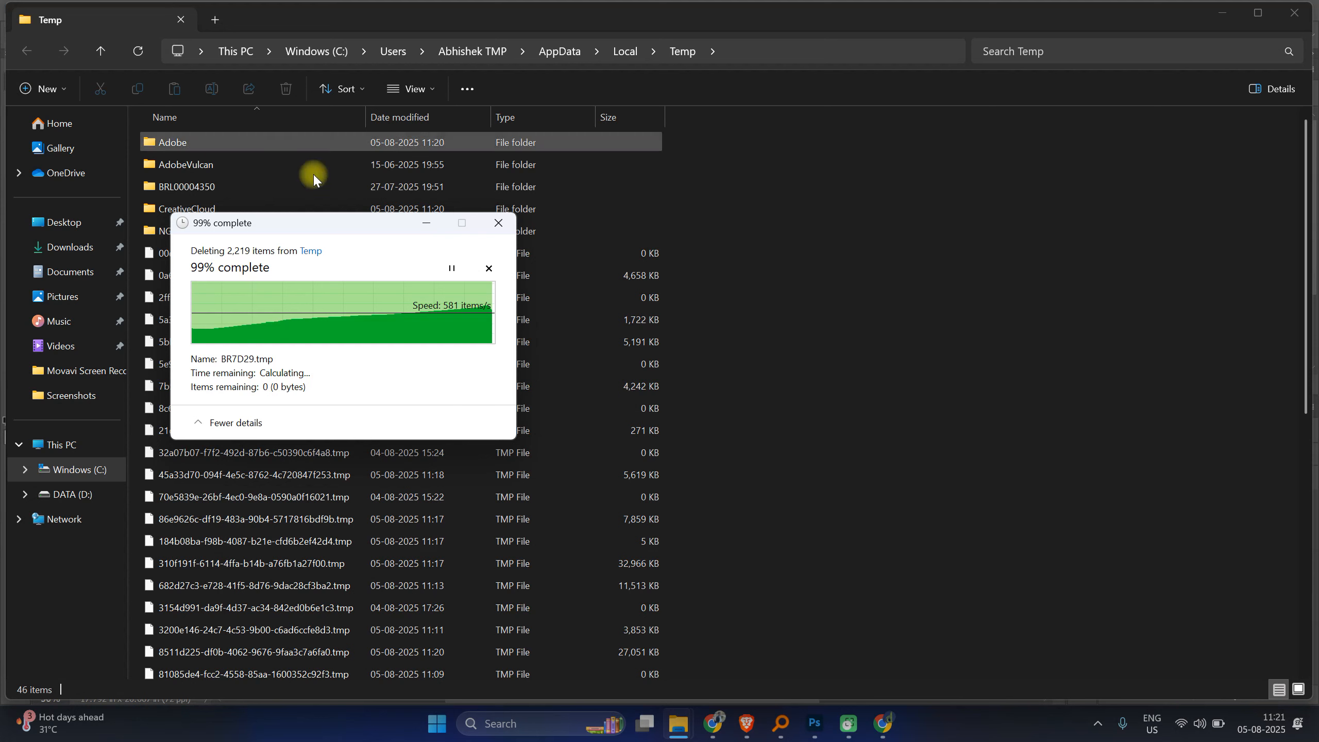
# Step: Cancel the remaining deletion and switch back to Photoshop
pyautogui.click(499, 222)
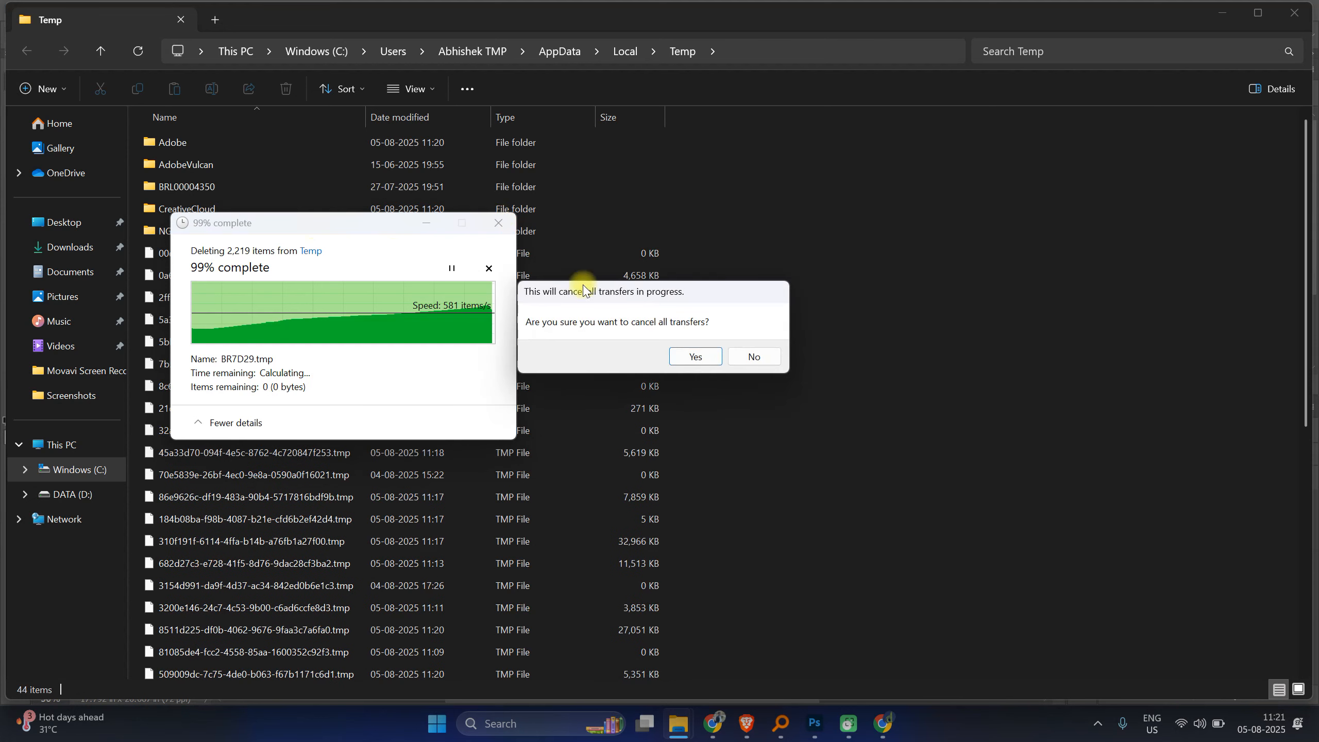
pyautogui.click(710, 361)
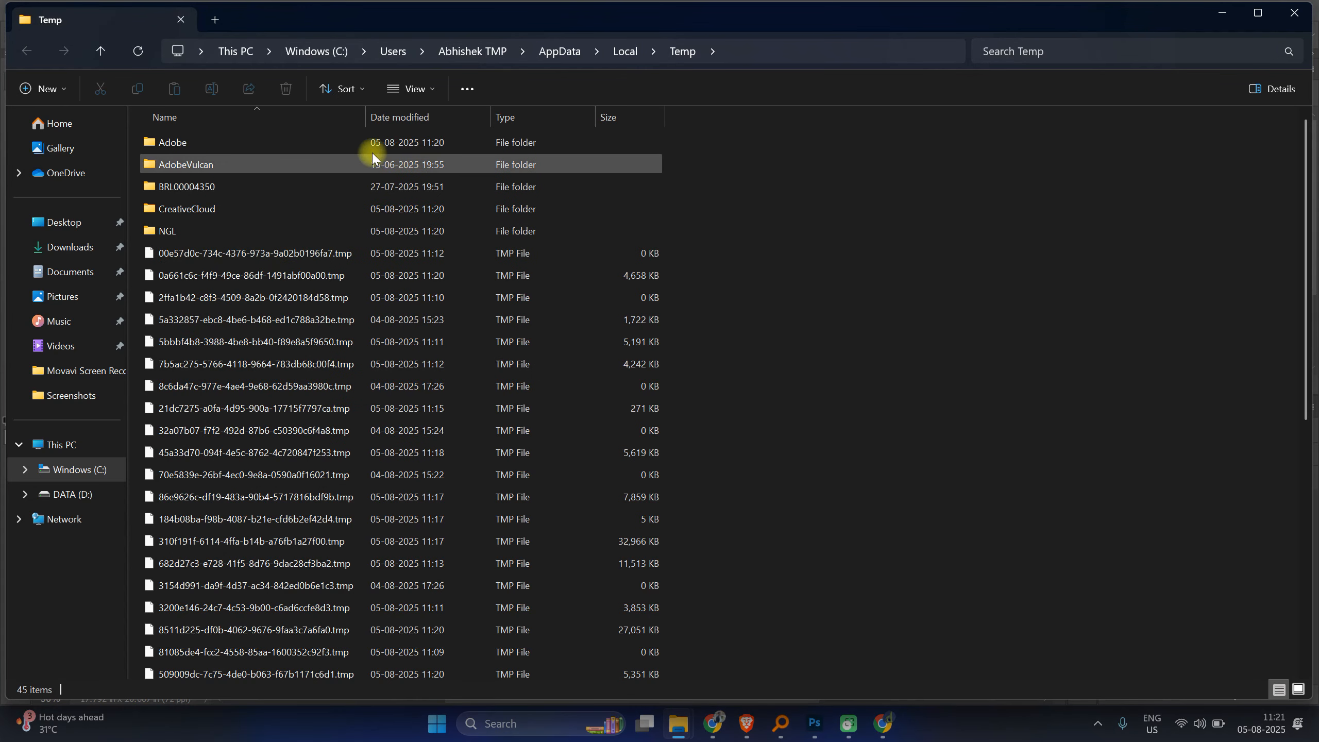
pyautogui.click(827, 724)
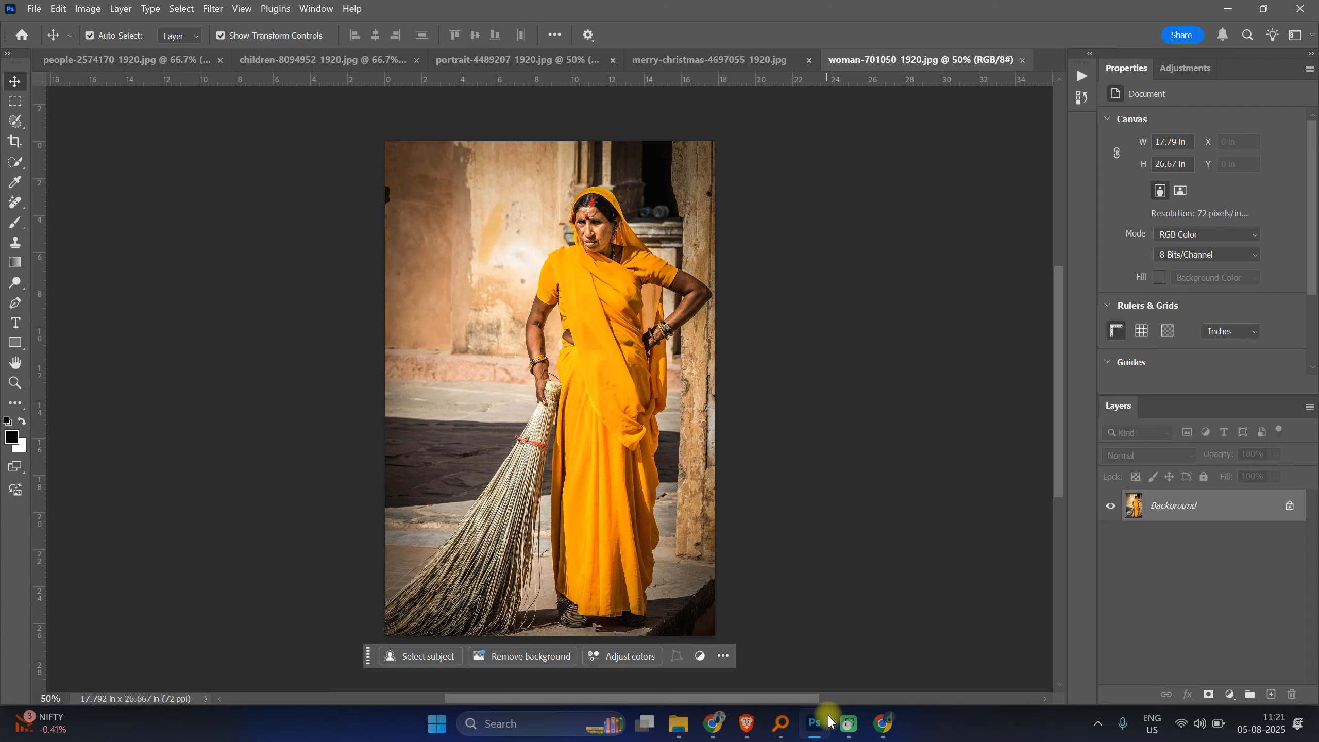
# Step: Zoom in and out on the sari woman photo to examine its details
pyautogui.hotkey('ctrl', '+')
pyautogui.hotkey('ctrl', '+')
pyautogui.hotkey('ctrl', '+')
pyautogui.hotkey('ctrl', '+')
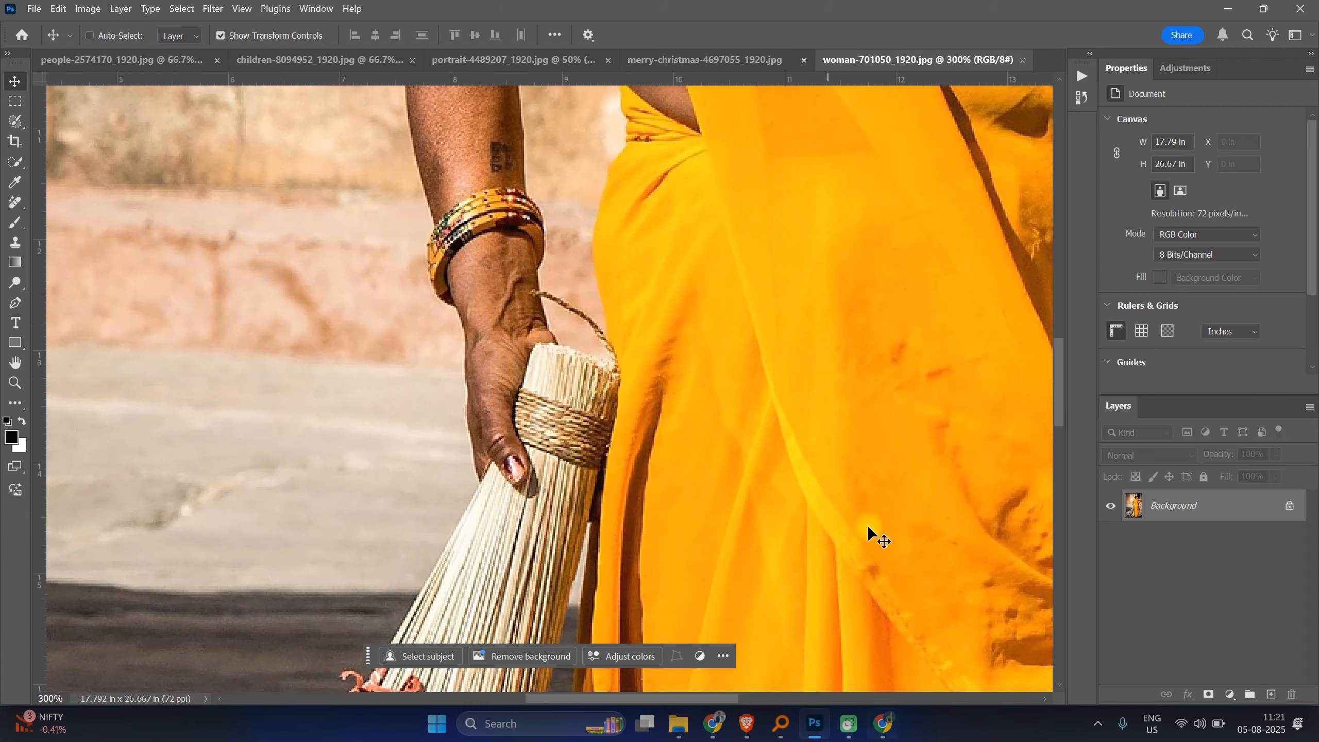
pyautogui.moveTo(847, 267); pyautogui.dragTo(765, 588)
pyautogui.moveTo(803, 208)
pyautogui.mouseDown()
pyautogui.moveTo(766, 304)
pyautogui.moveTo(730, 561)
pyautogui.mouseUp()
pyautogui.moveTo(760, 251); pyautogui.dragTo(744, 366)
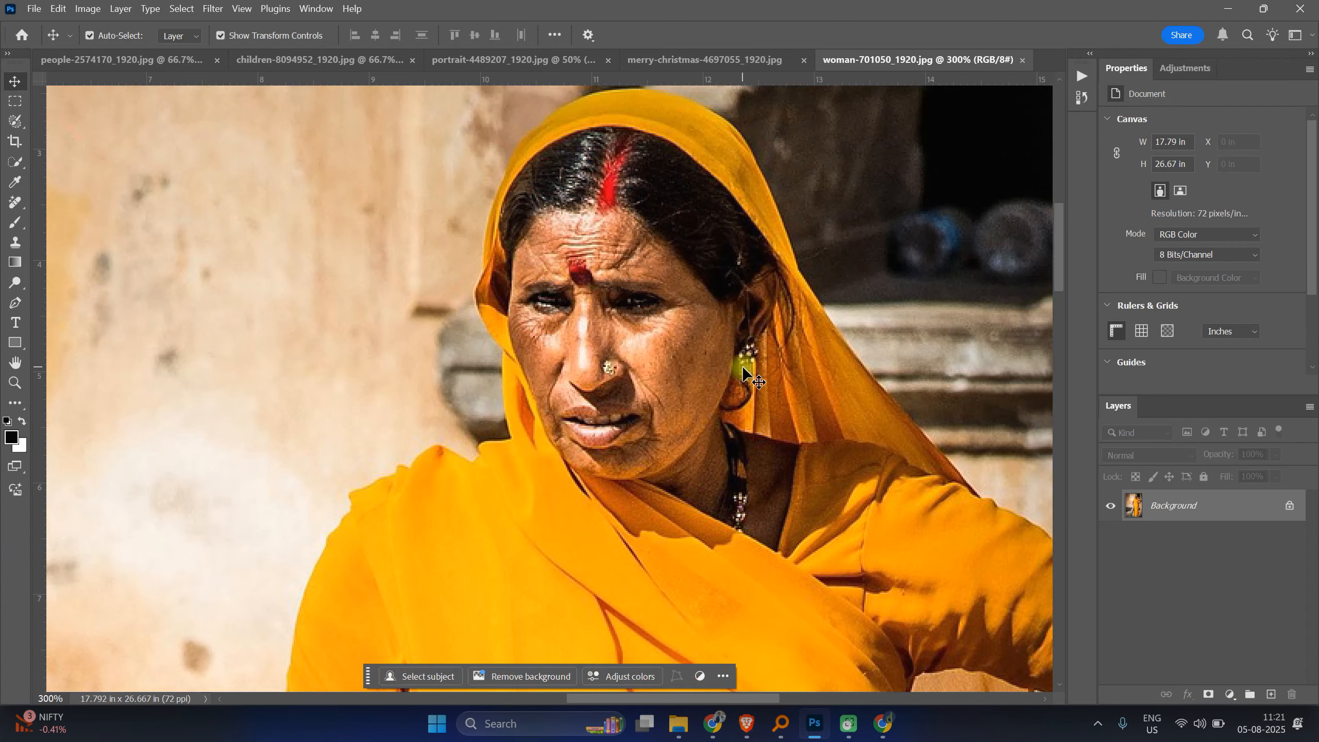
pyautogui.hotkey('ctrl', '-')
pyautogui.hotkey('ctrl', '-')
pyautogui.hotkey('ctrl', '-')
pyautogui.hotkey('ctrl', '-')
pyautogui.hotkey('ctrl', '-')
pyautogui.hotkey('ctrl', '+')
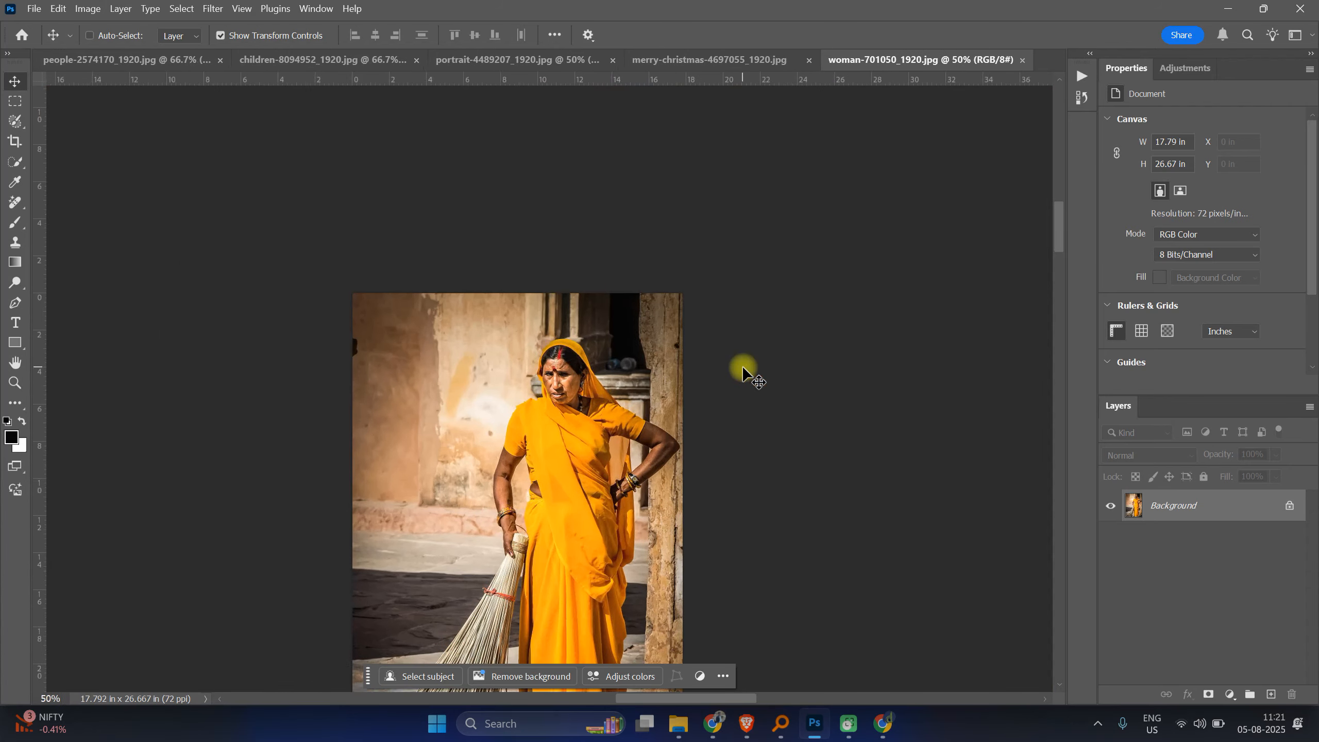
pyautogui.hotkey('ctrl', '+')
pyautogui.hotkey('ctrl', '+')
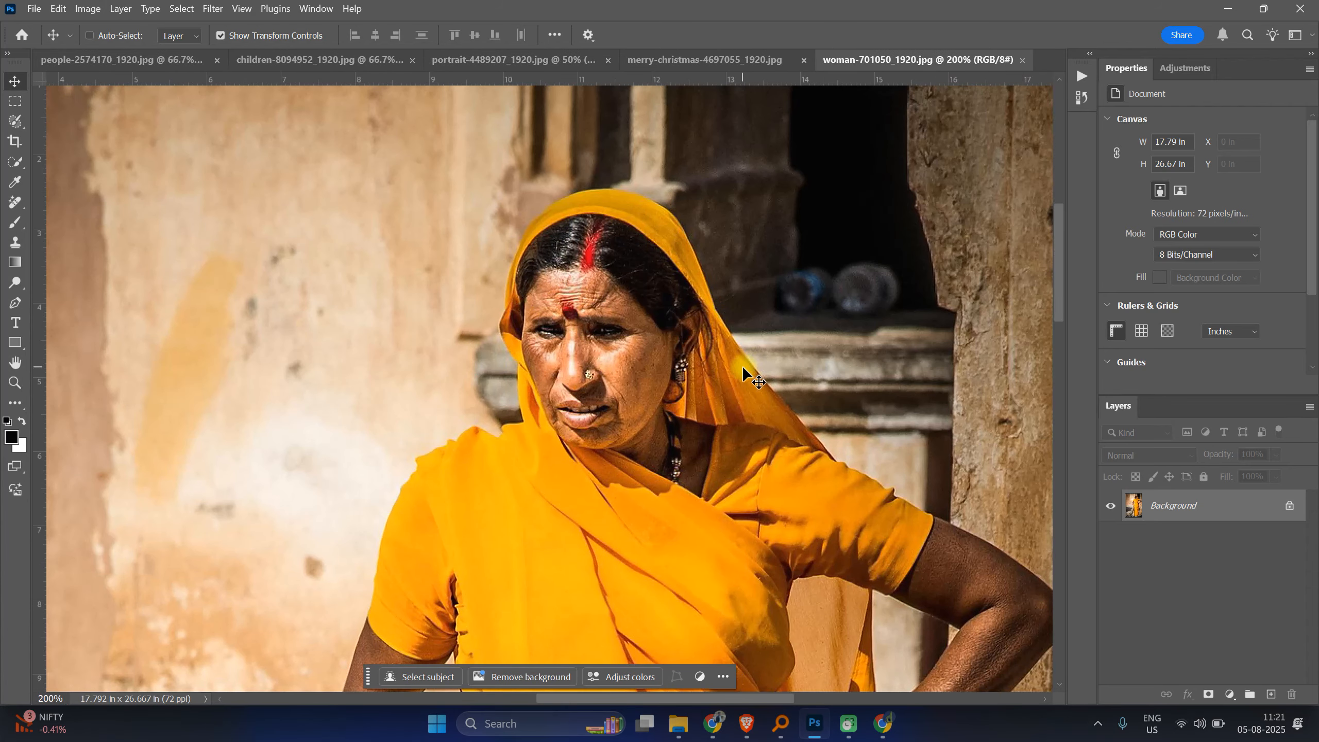
pyautogui.hotkey('ctrl', '-')
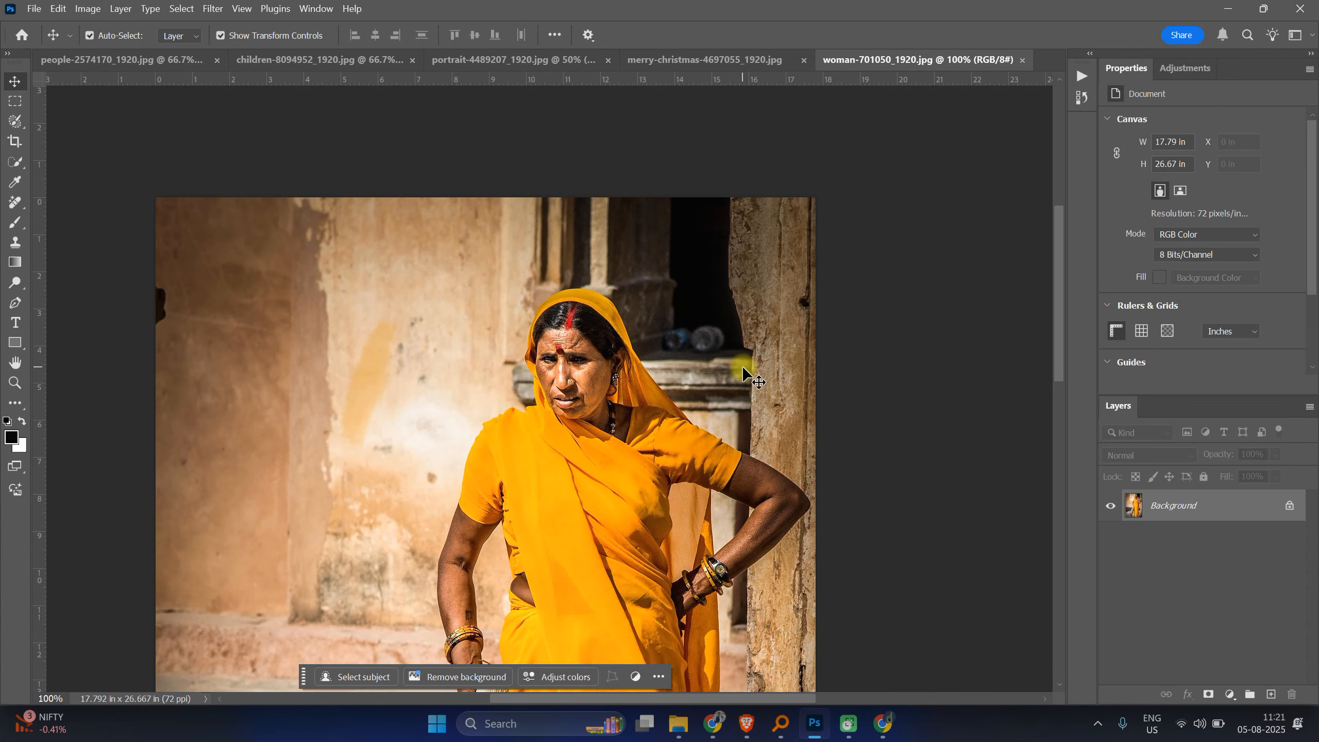
# Step: Hide the rulers on the sari woman photo
pyautogui.hotkey('ctrl', 'r')
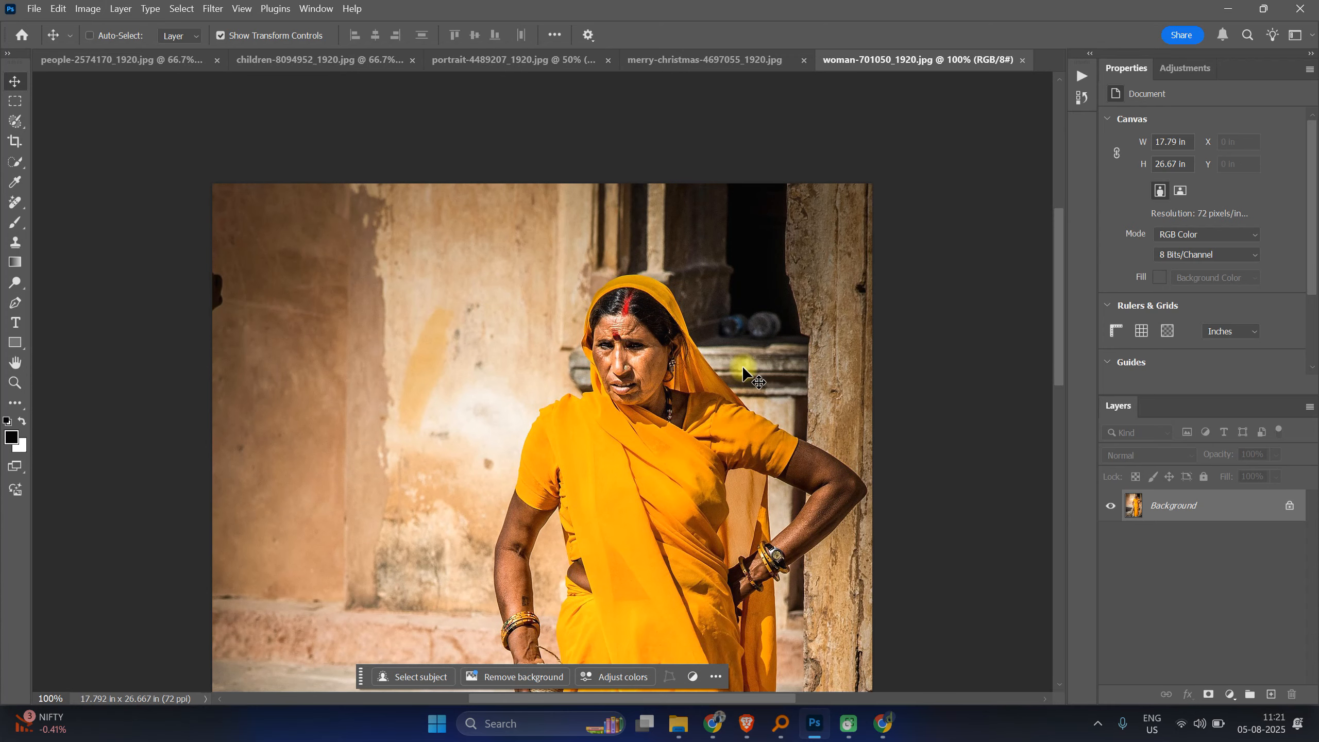
pyautogui.hotkey('ctrl', 'r')
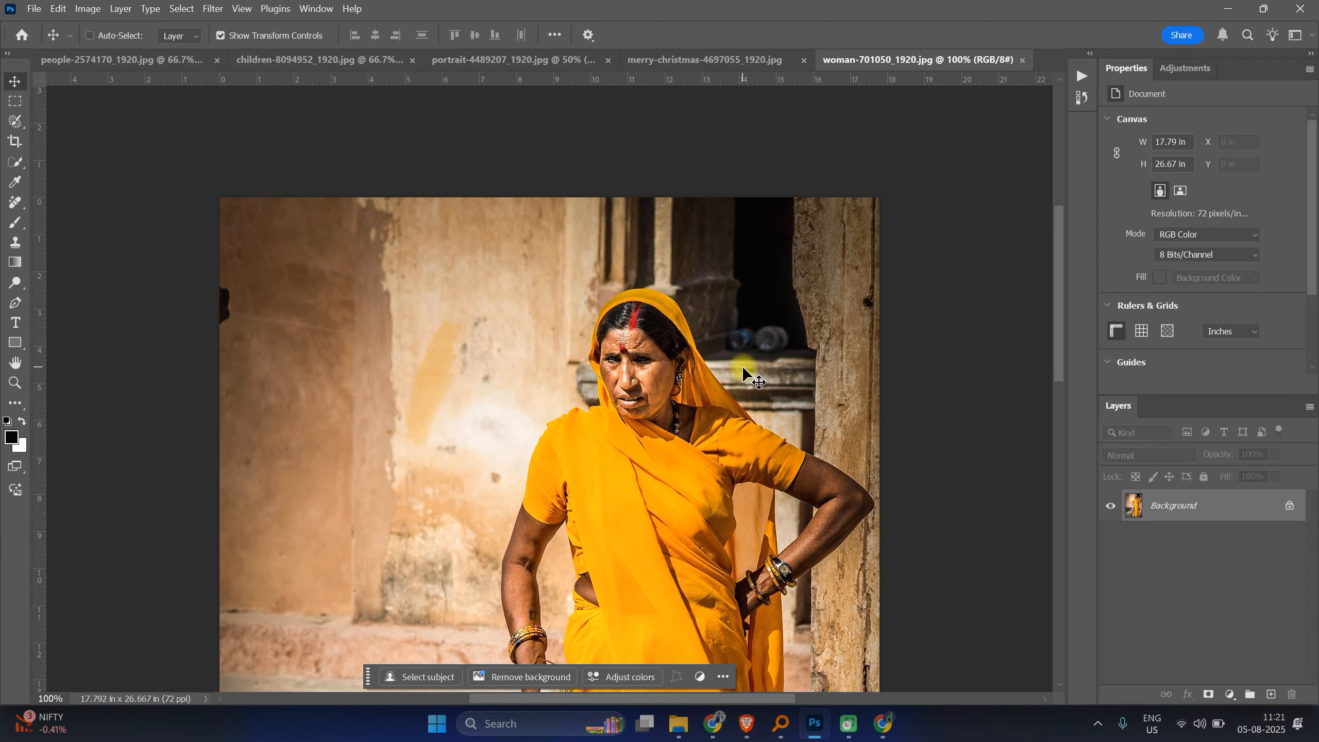
pyautogui.hotkey('ctrl', 'r')
pyautogui.hotkey('ctrl', 'r')
pyautogui.hotkey('ctrl', 'r')
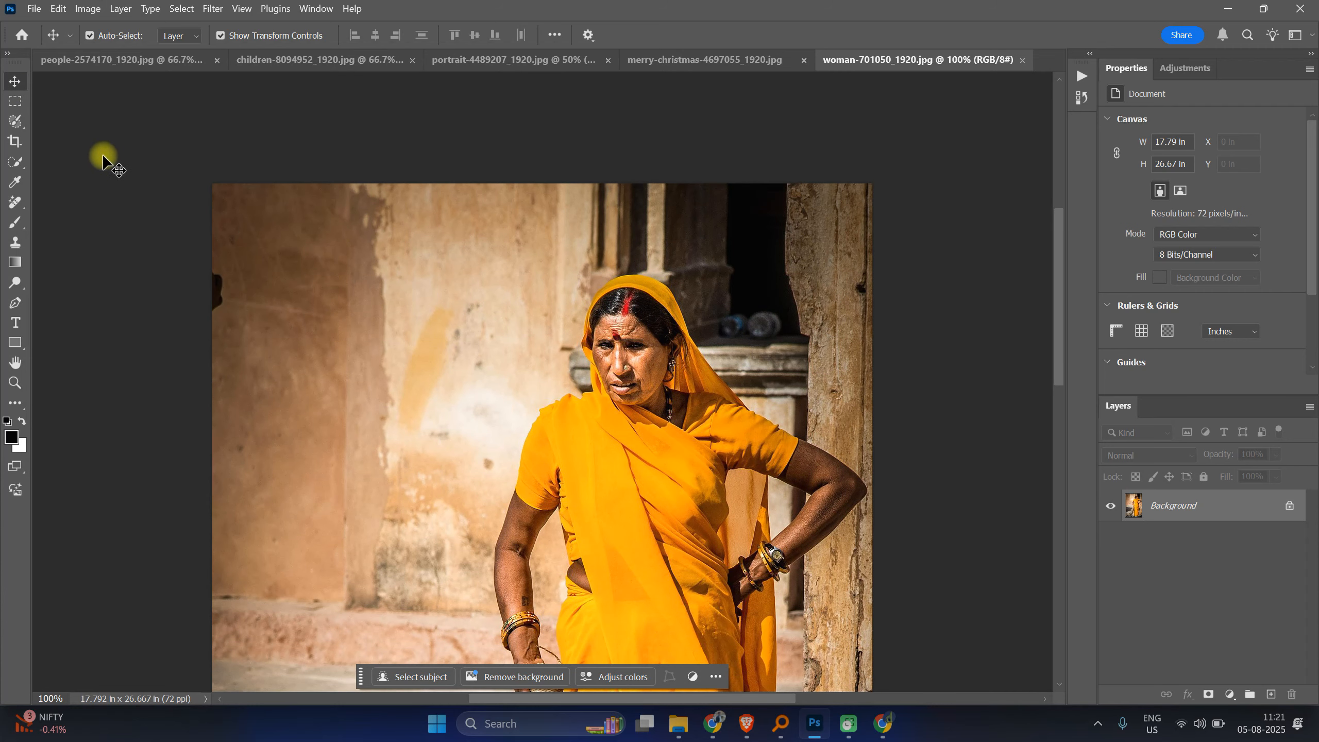
pyautogui.scroll(-3, 555, 338)
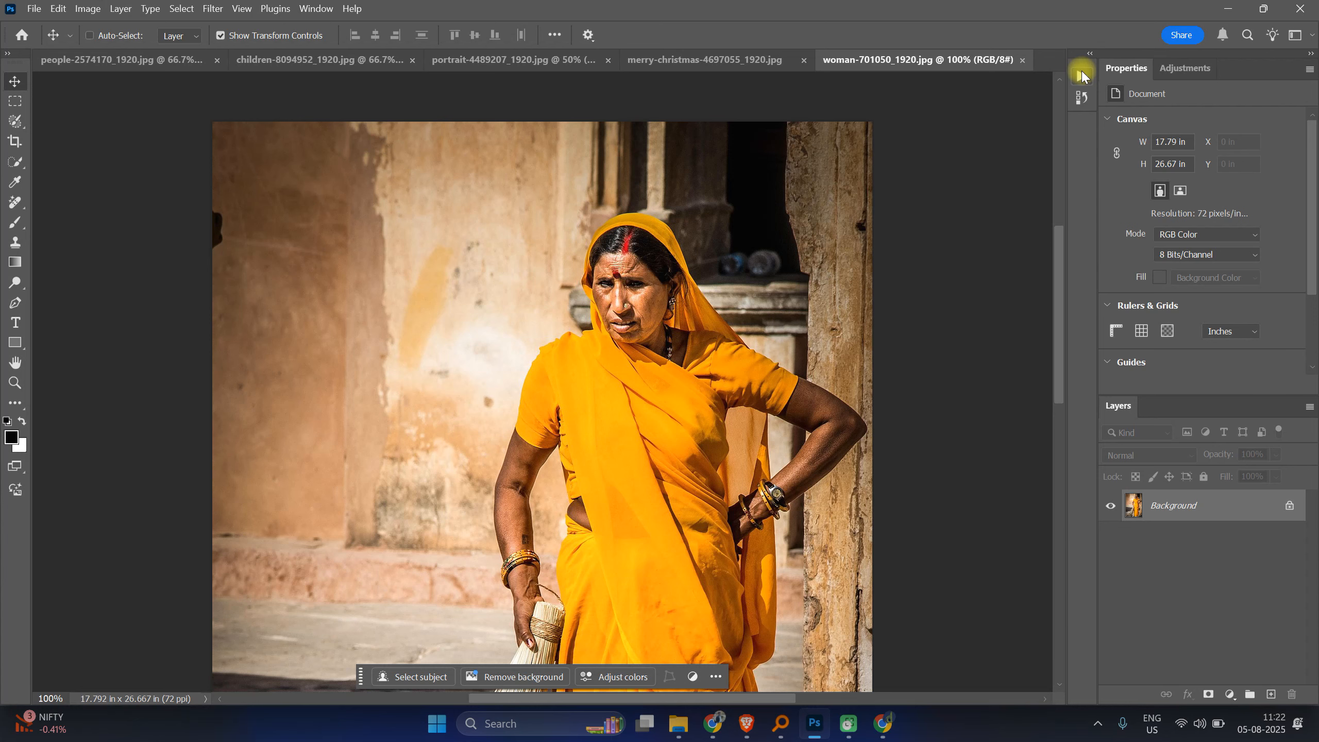
# Step: Create a new 1920 x 1080 px document at 72 ppi with a white background
pyautogui.hotkey('ctrl', 'n')
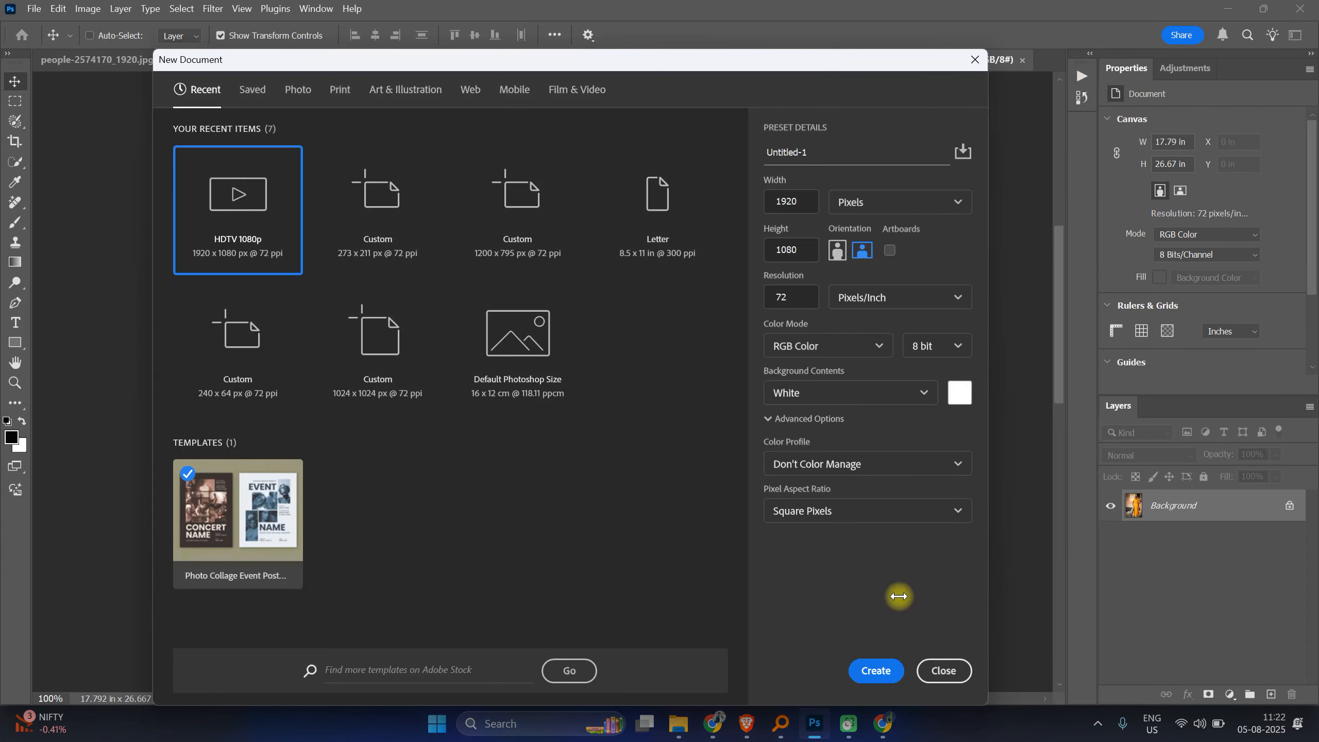
pyautogui.click(880, 669)
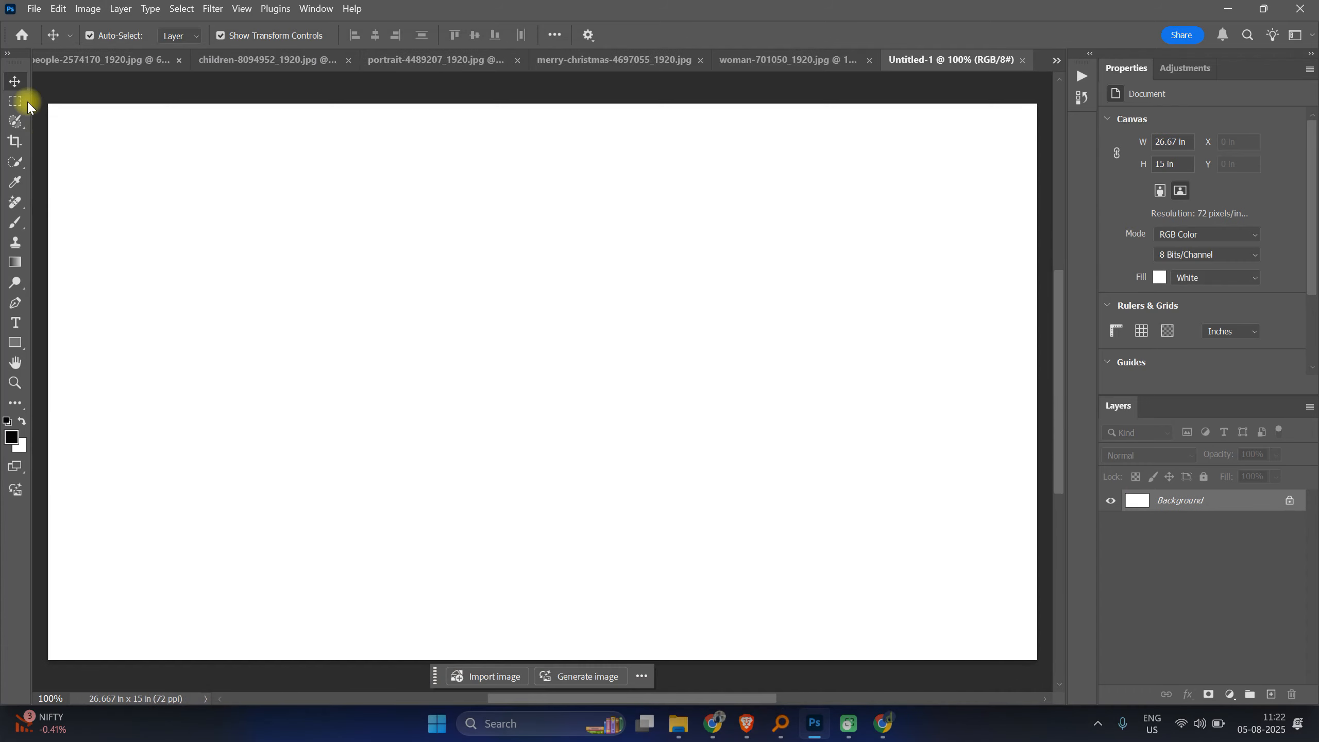
# Step: Switch the workspace to Essentials (Default)
pyautogui.click(12, 103)
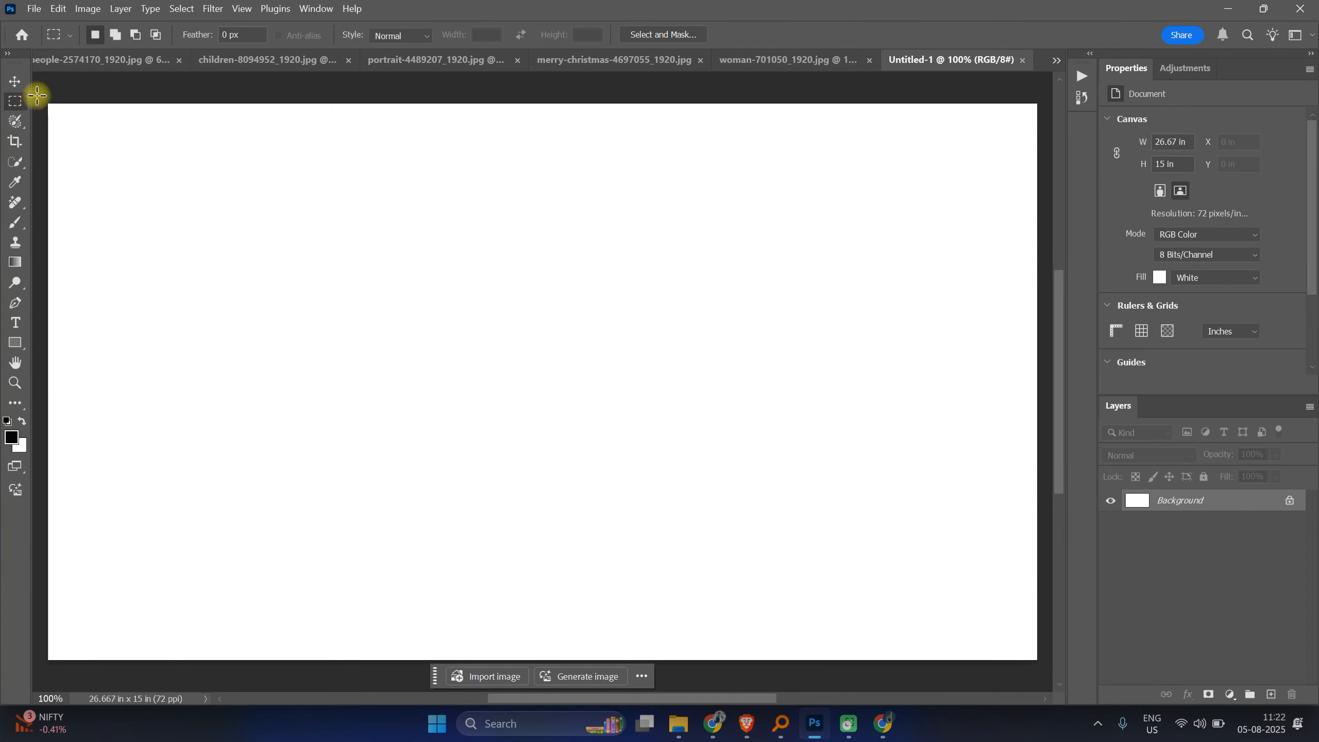
pyautogui.click(309, 6)
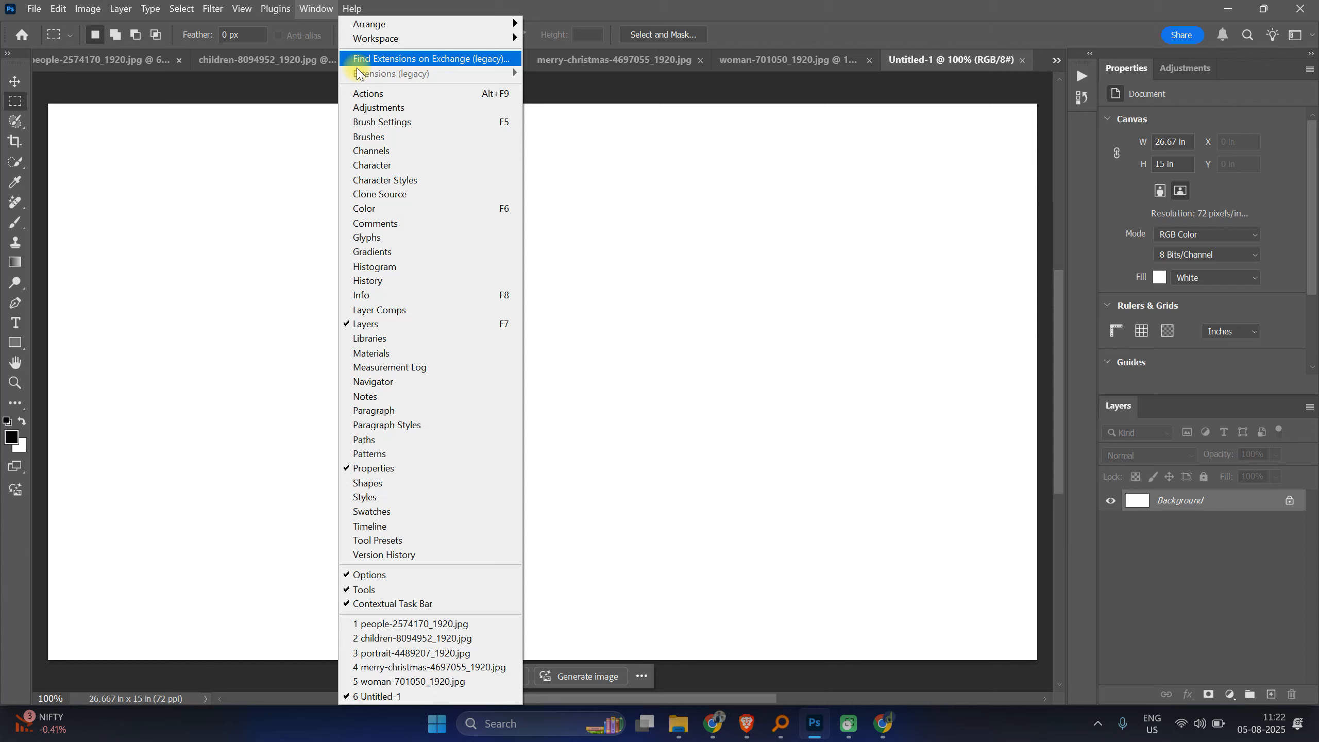
pyautogui.moveTo(416, 38)
pyautogui.click(585, 53)
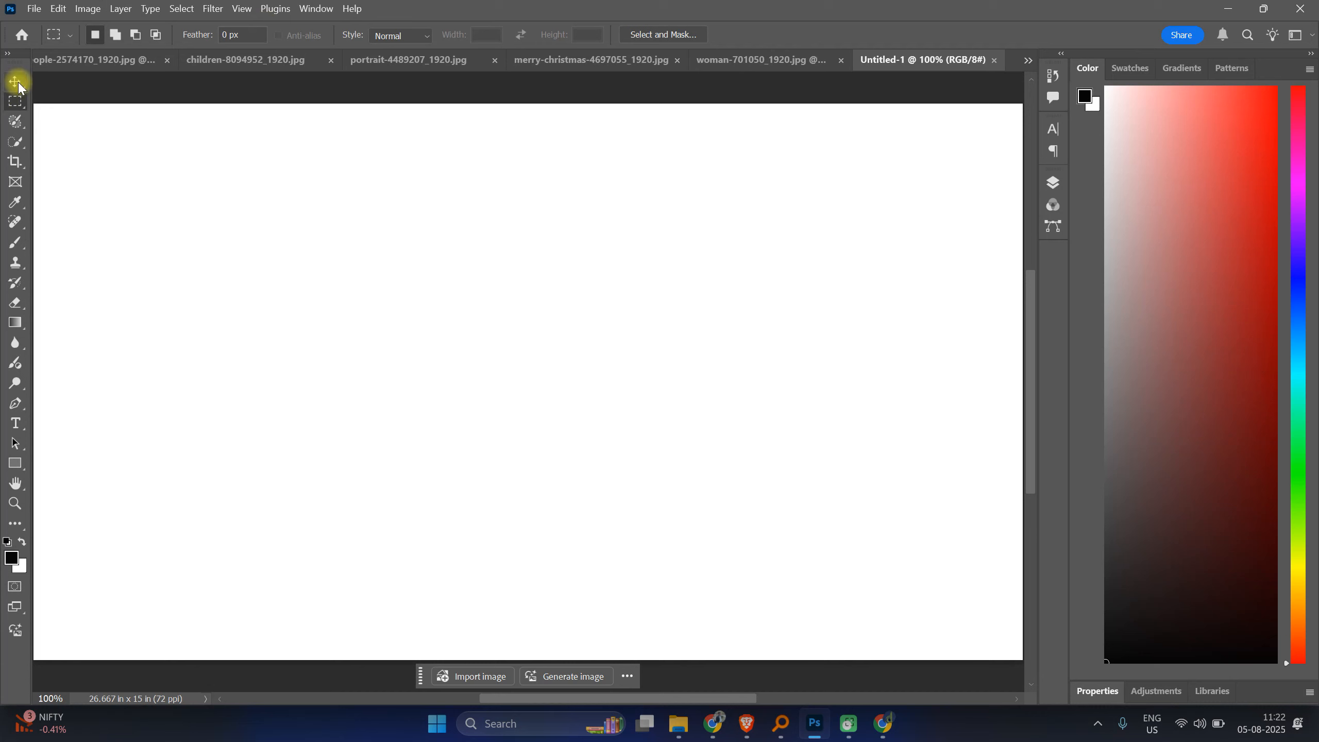
# Step: Expand the toolbar into a double-column layout
pyautogui.click(317, 9)
pyautogui.moveTo(369, 44)
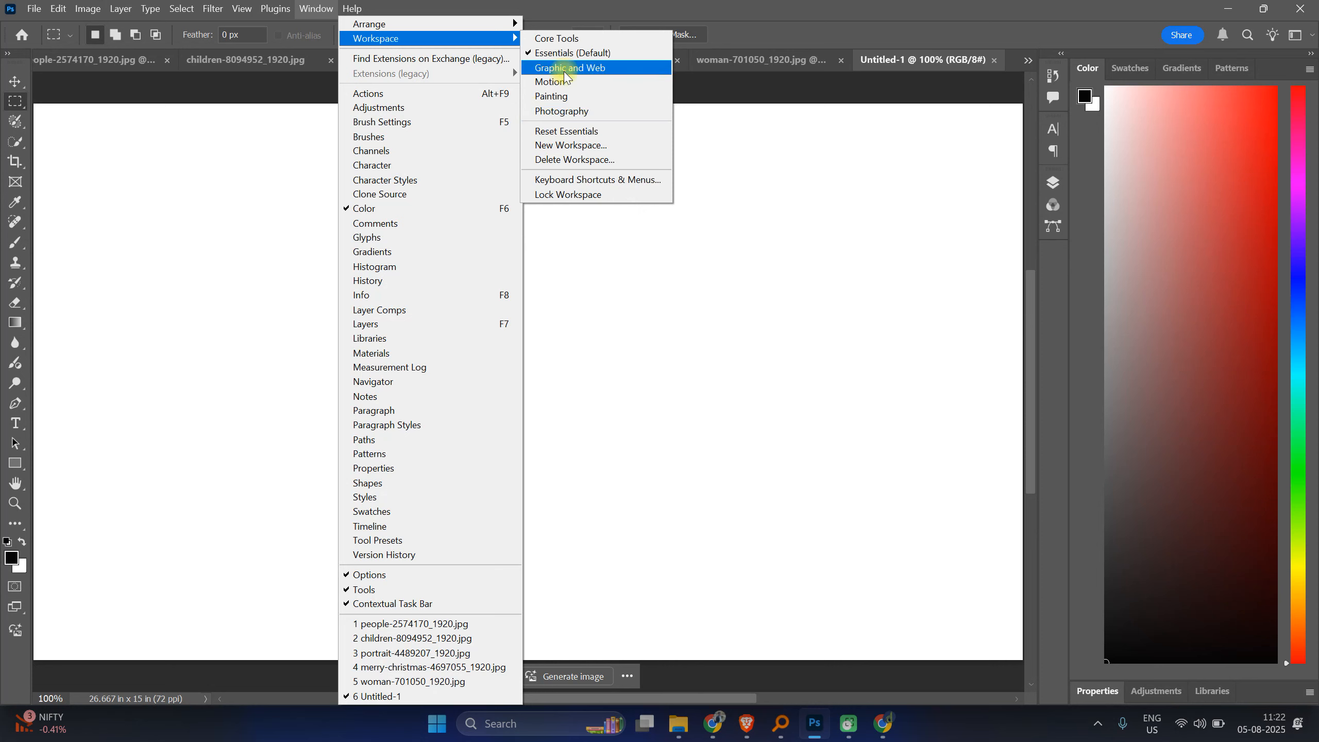
pyautogui.click(5, 54)
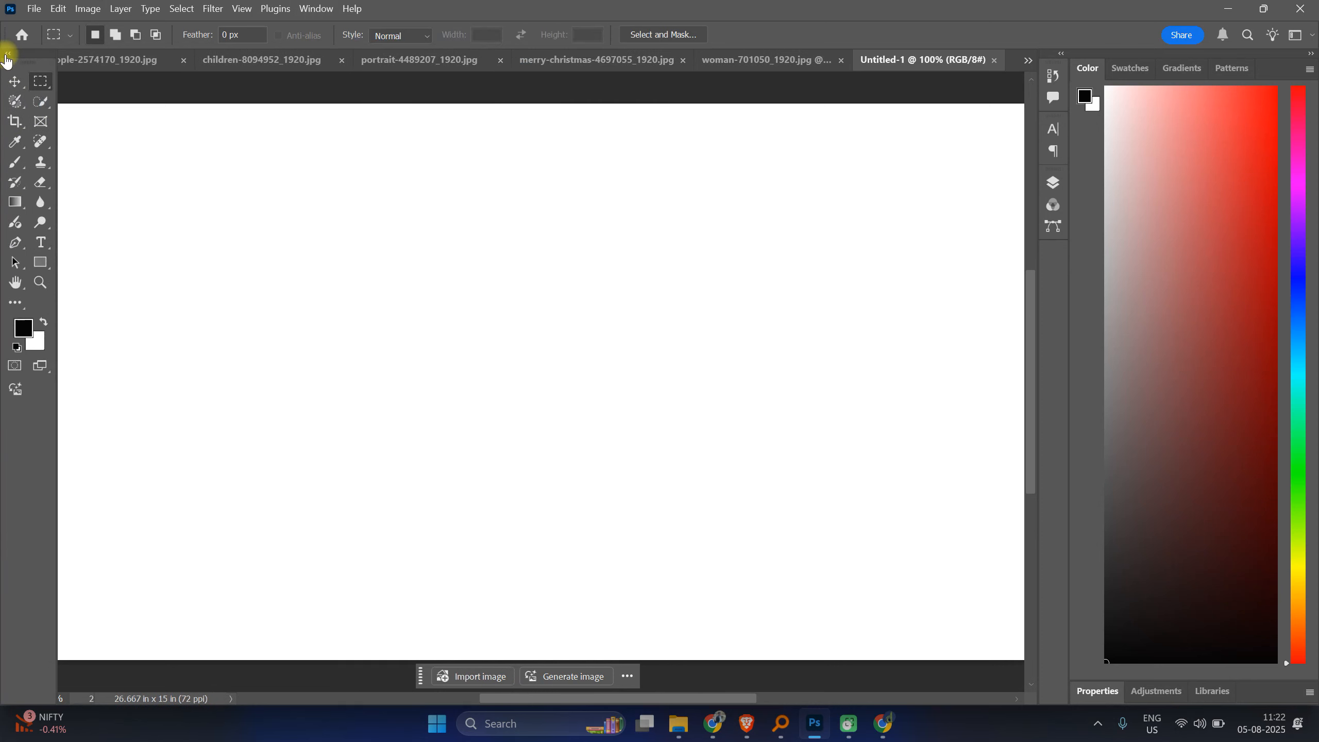
# Step: Move the Move Tool into the extra tools through toolbar customization
pyautogui.click(15, 303)
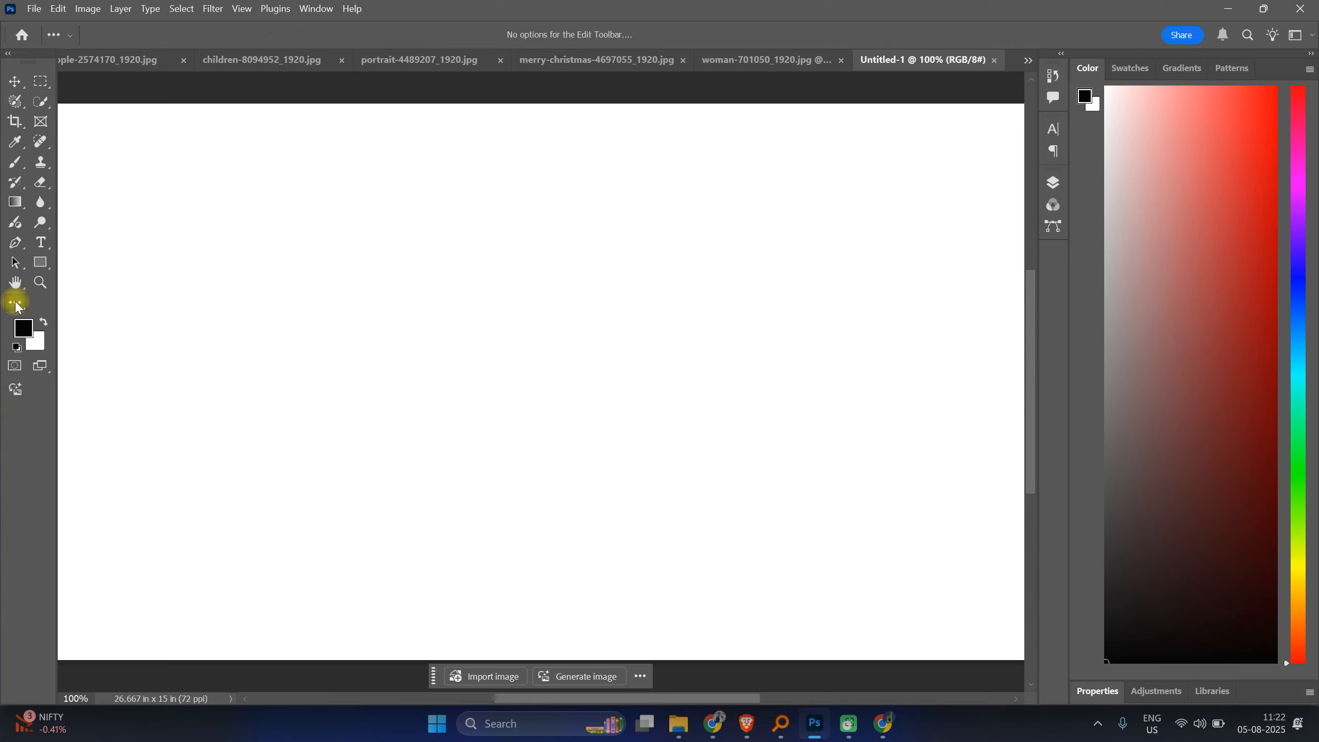
pyautogui.click(104, 307)
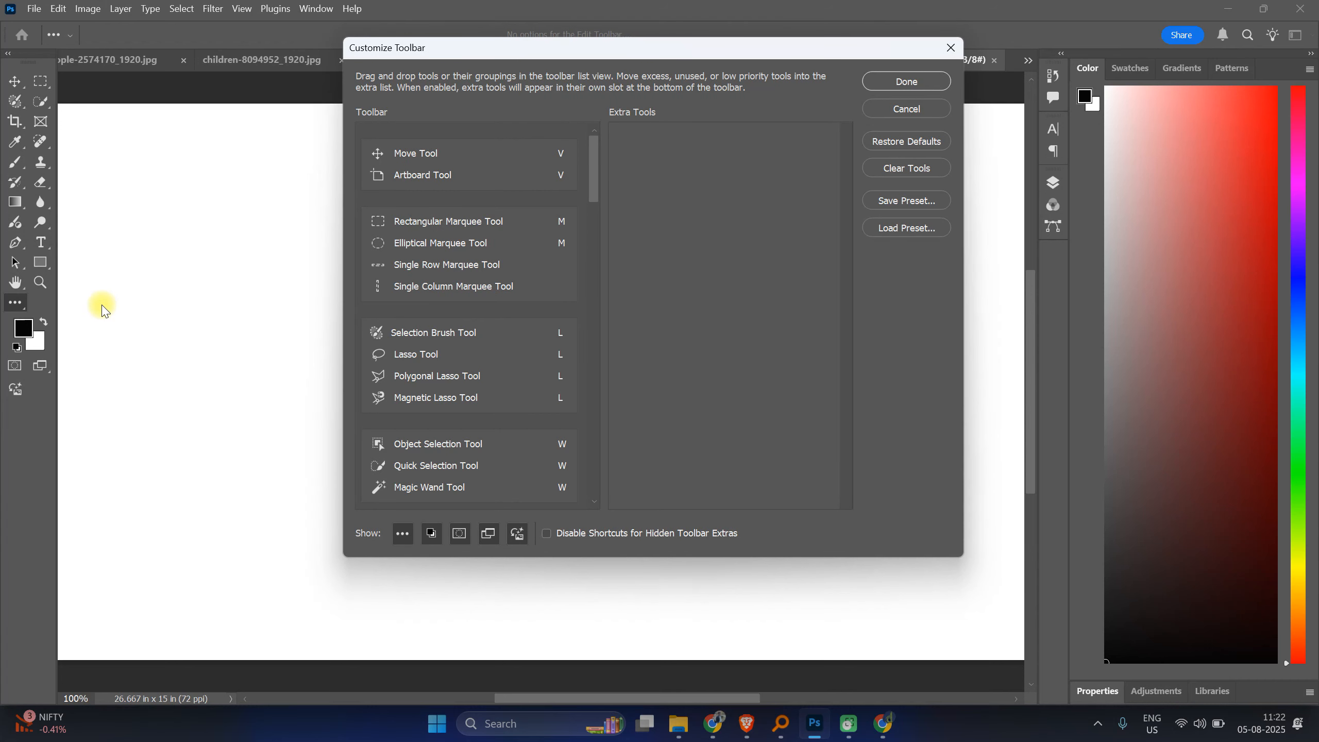
pyautogui.moveTo(595, 173)
pyautogui.mouseDown()
pyautogui.moveTo(581, 501)
pyautogui.moveTo(586, 137)
pyautogui.mouseUp()
pyautogui.moveTo(416, 155); pyautogui.dragTo(659, 195)
pyautogui.click(908, 81)
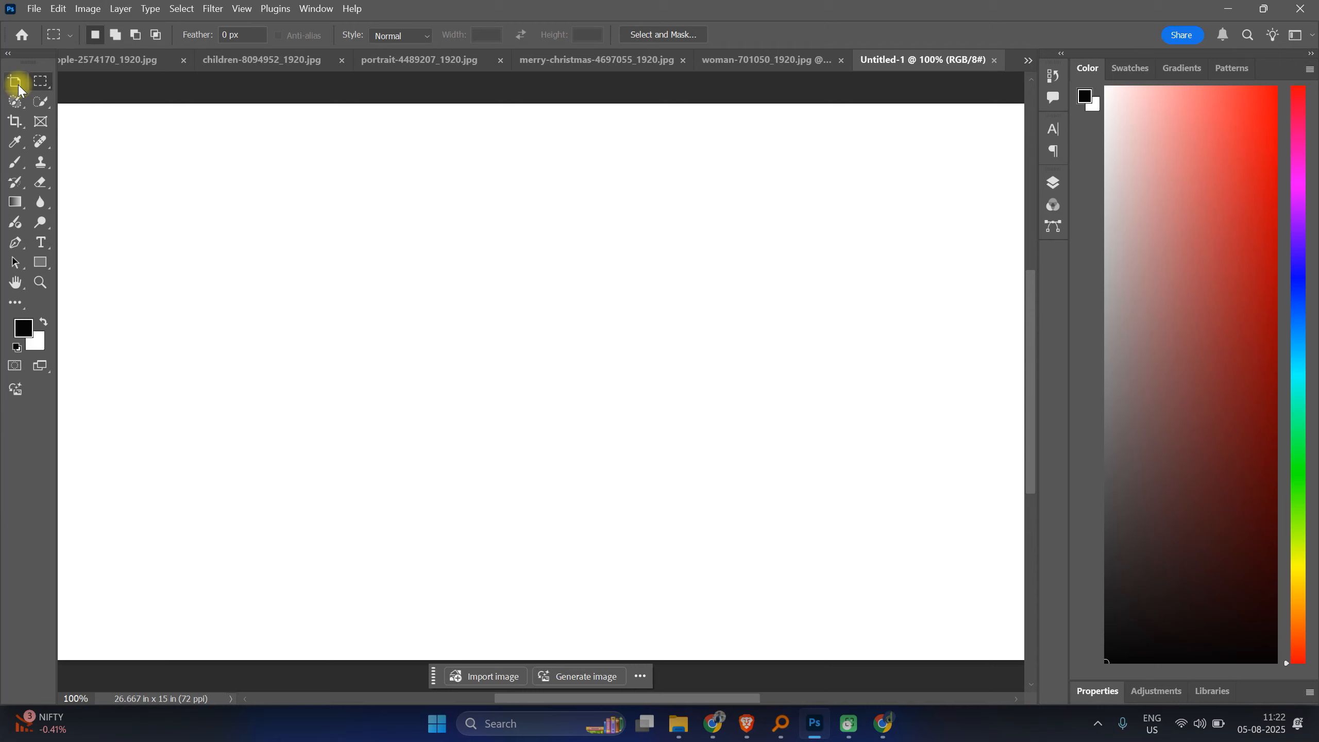
# Step: Reopen toolbar customization and return the Move Tool to the toolbar
pyautogui.click(15, 303)
pyautogui.click(53, 297)
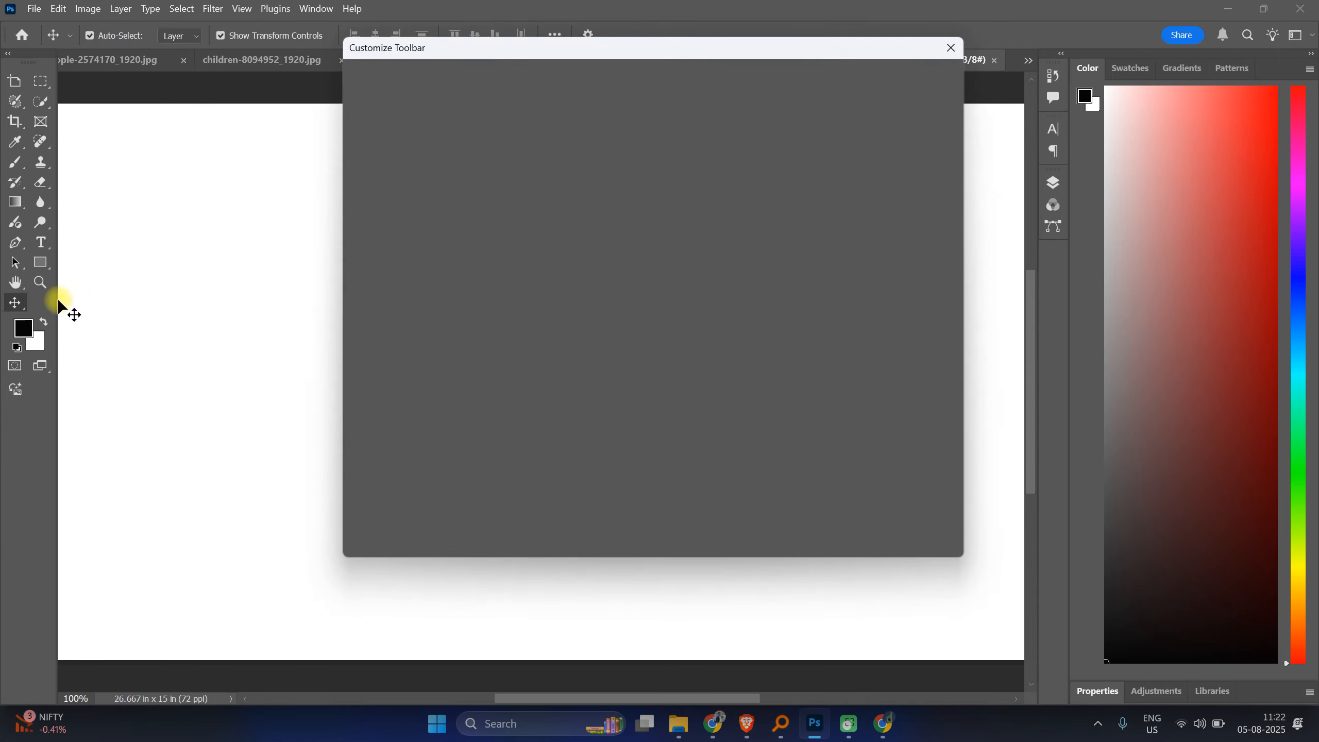
pyautogui.moveTo(719, 153); pyautogui.dragTo(461, 149)
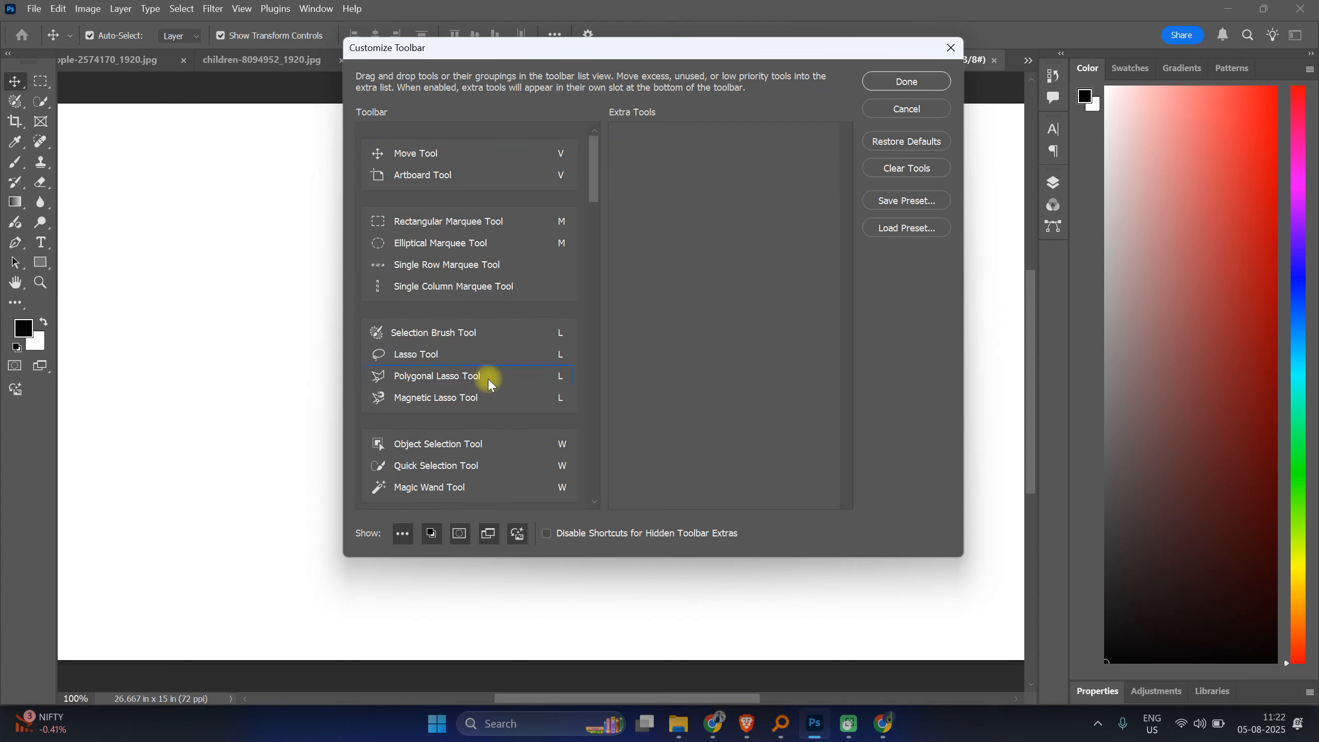
# Step: Move the Single Row and Single Column Marquee tools into the extra tools
pyautogui.moveTo(442, 263); pyautogui.dragTo(696, 193)
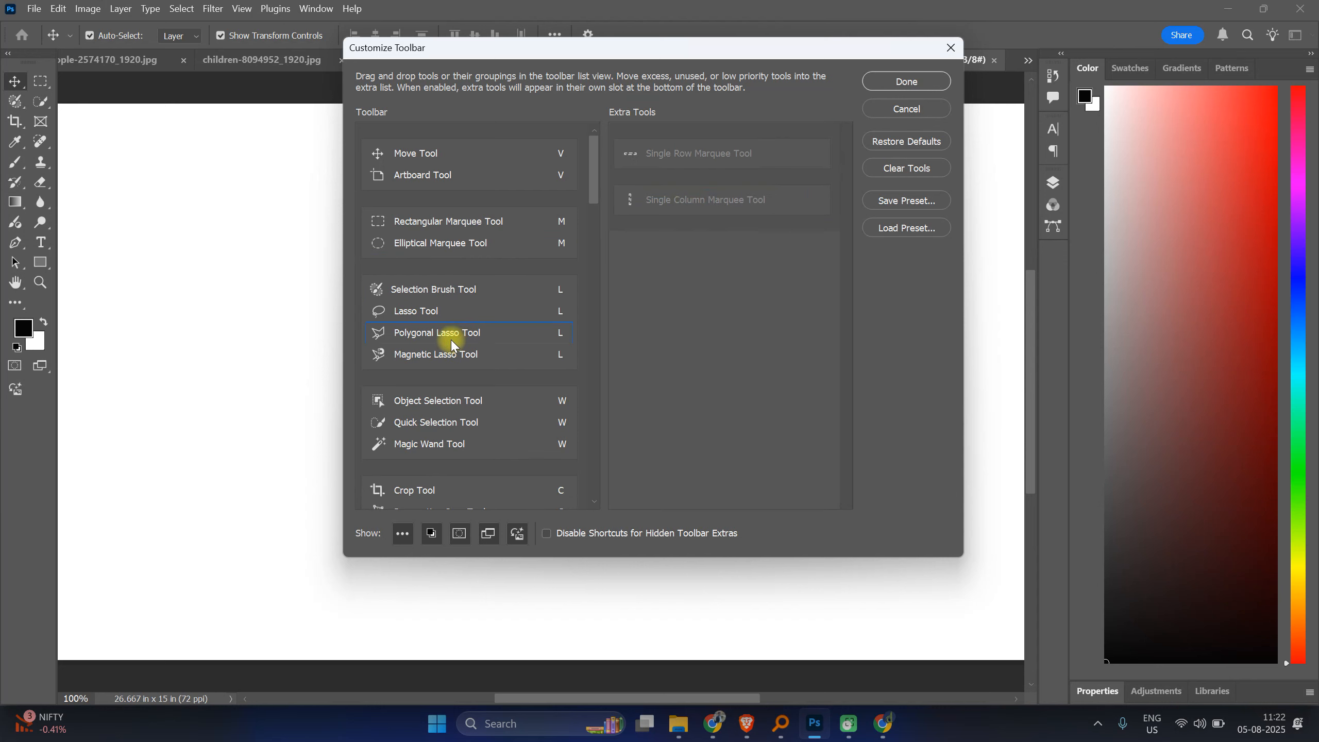
pyautogui.scroll(-2, 451, 341)
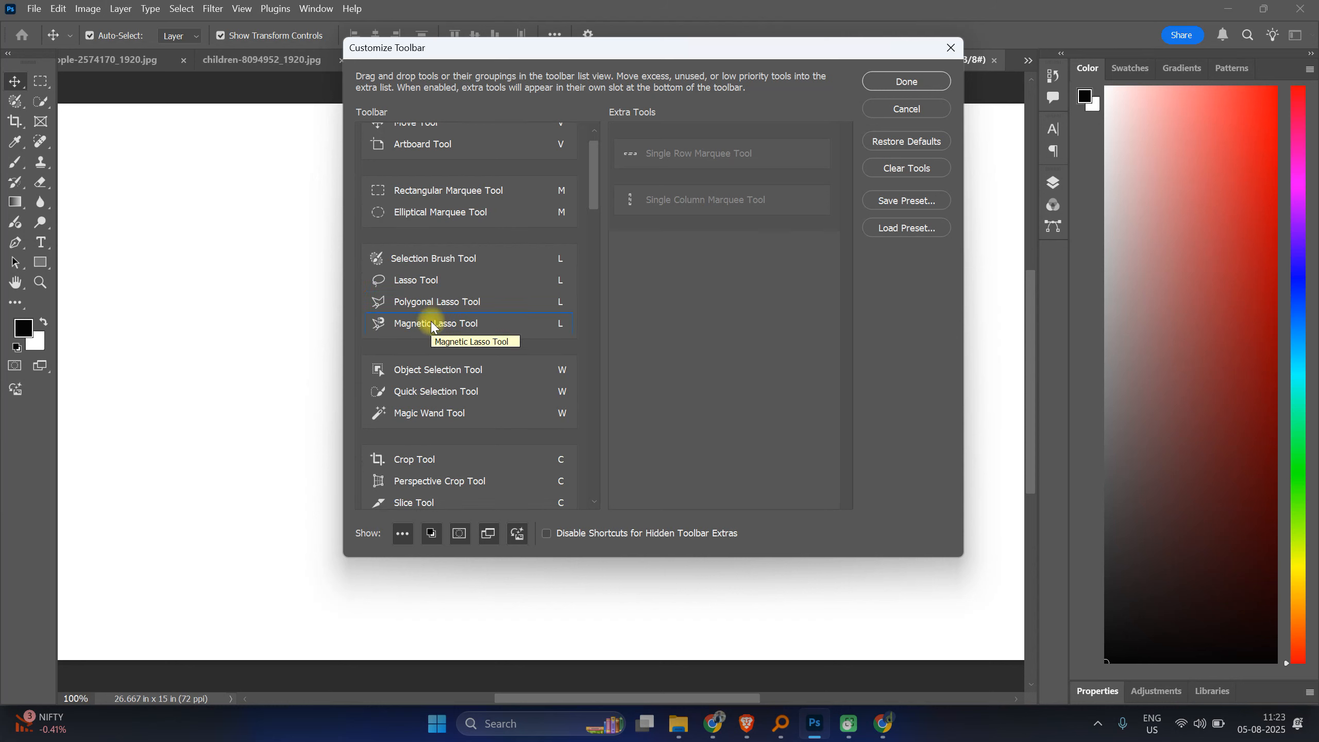
pyautogui.scroll(-5, 432, 327)
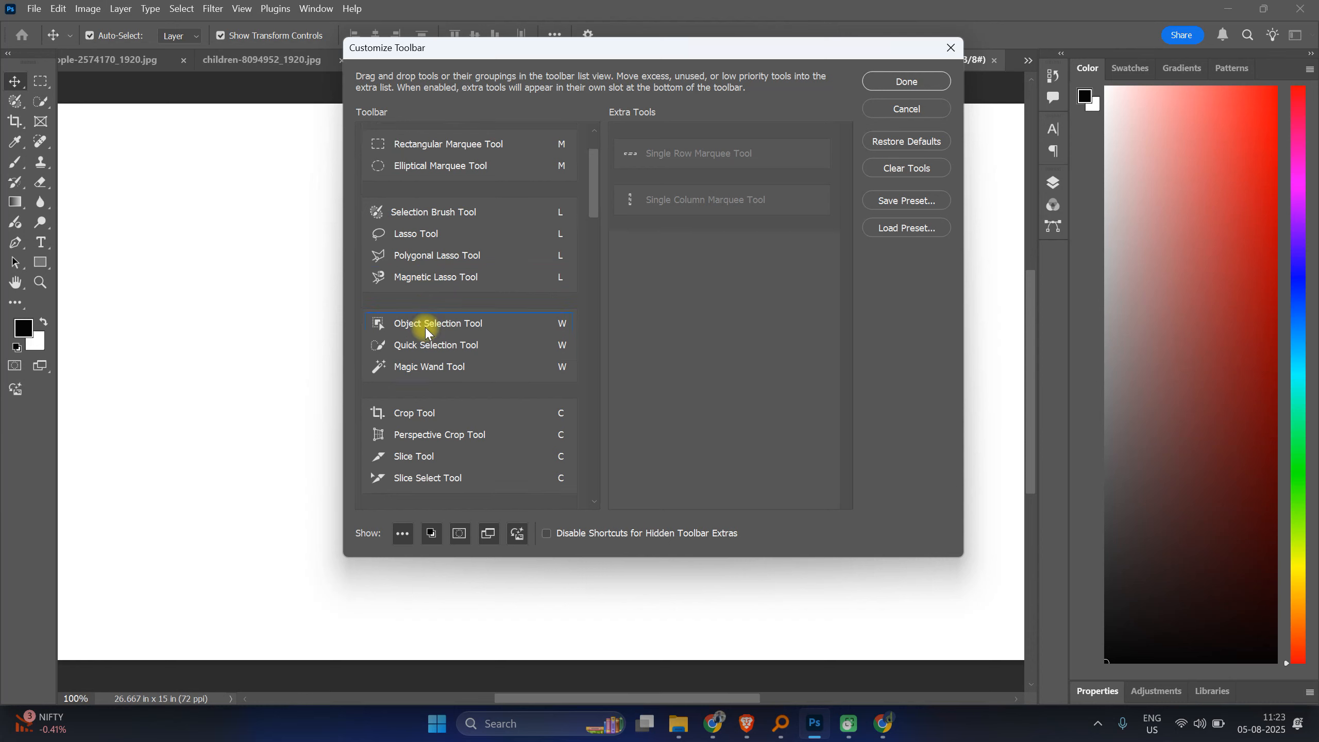
# Step: Move the Slice Tool and Slice Select Tool into the extra tools
pyautogui.moveTo(404, 348); pyautogui.dragTo(702, 281)
pyautogui.moveTo(439, 362); pyautogui.dragTo(660, 336)
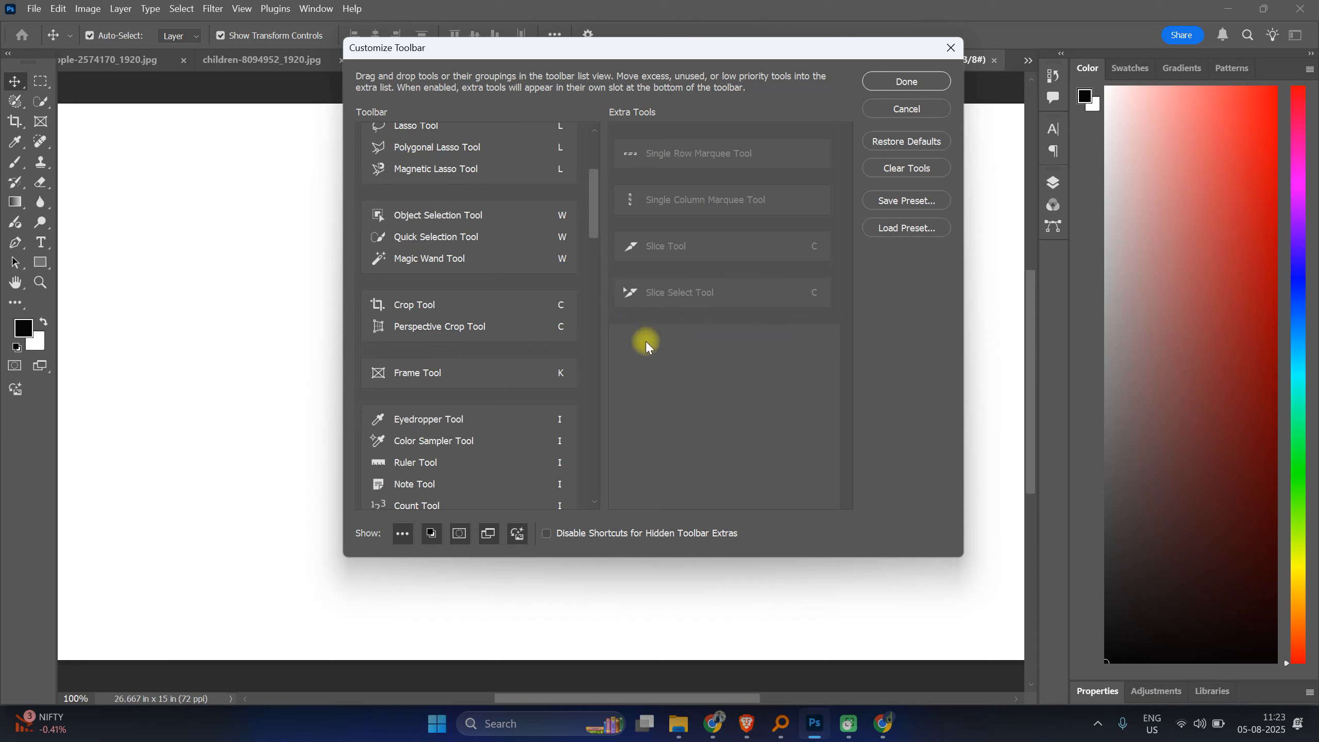
pyautogui.scroll(-3, 507, 395)
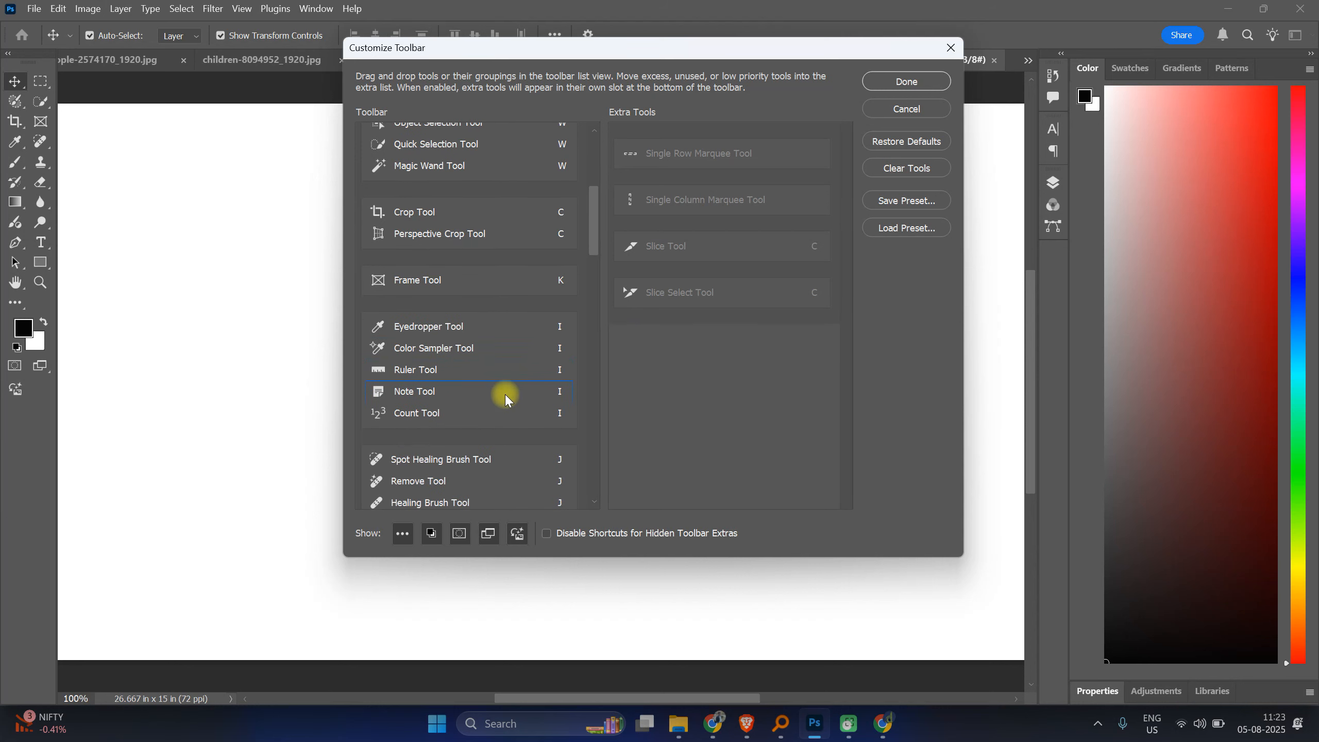
# Step: Scroll through the remaining toolbar tools and confirm the toolbar customization
pyautogui.scroll(-6, 505, 396)
pyautogui.scroll(-10, 505, 396)
pyautogui.scroll(-9, 505, 397)
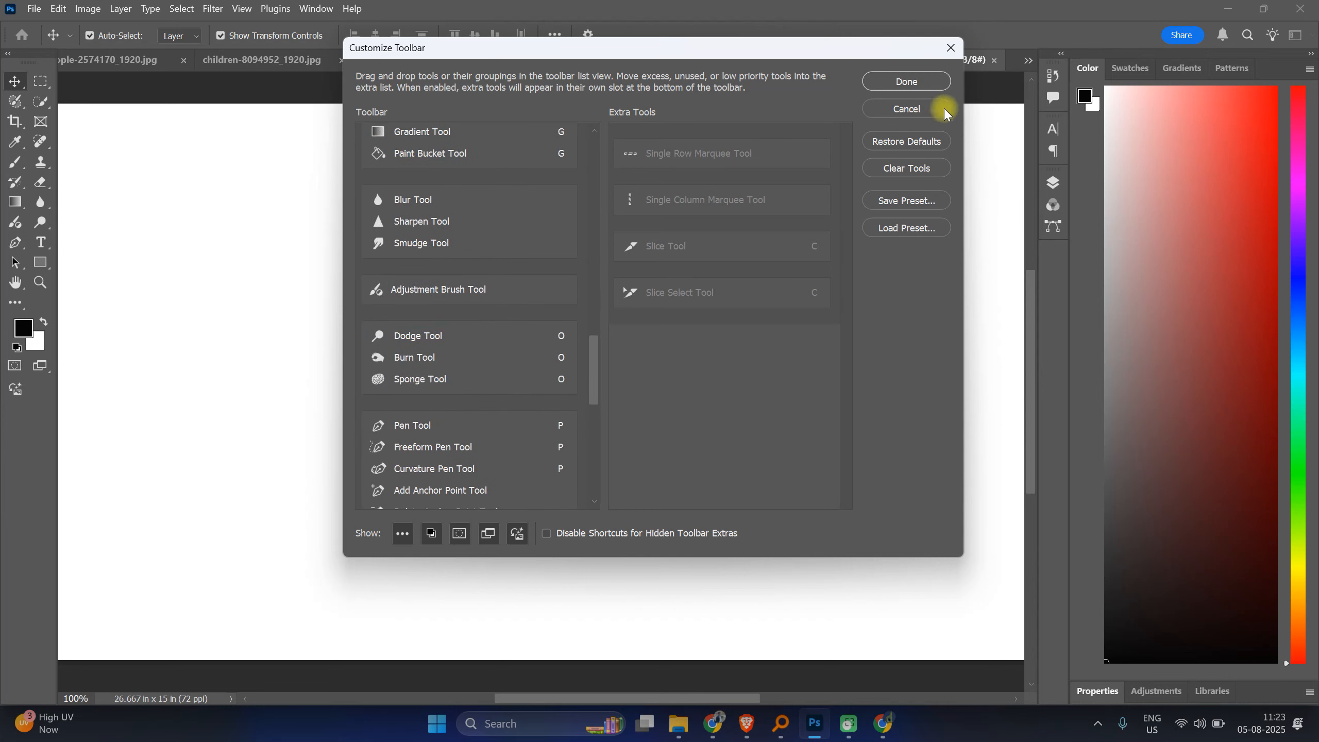
pyautogui.click(919, 81)
# Step: Reopen toolbar customization from the extra tools slot at the end of the toolbar
pyautogui.click(23, 112)
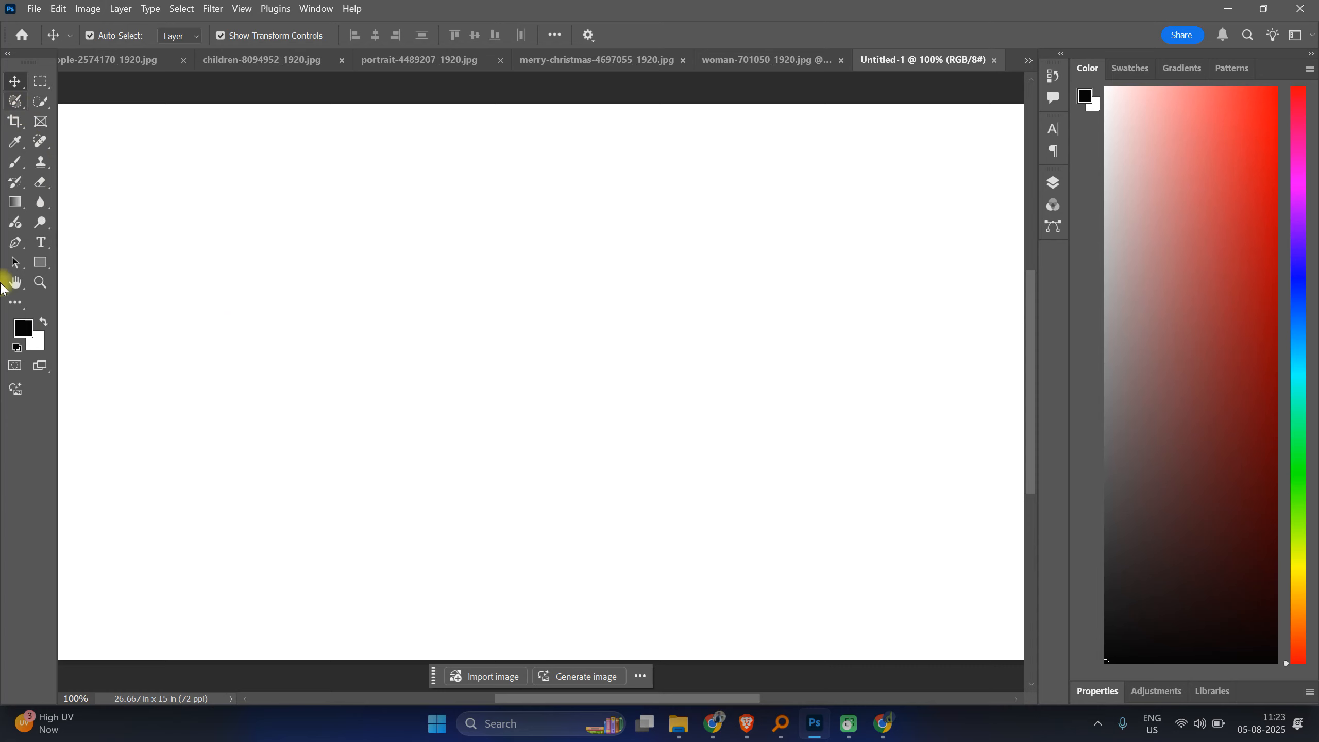
pyautogui.click(14, 82)
pyautogui.click(22, 306)
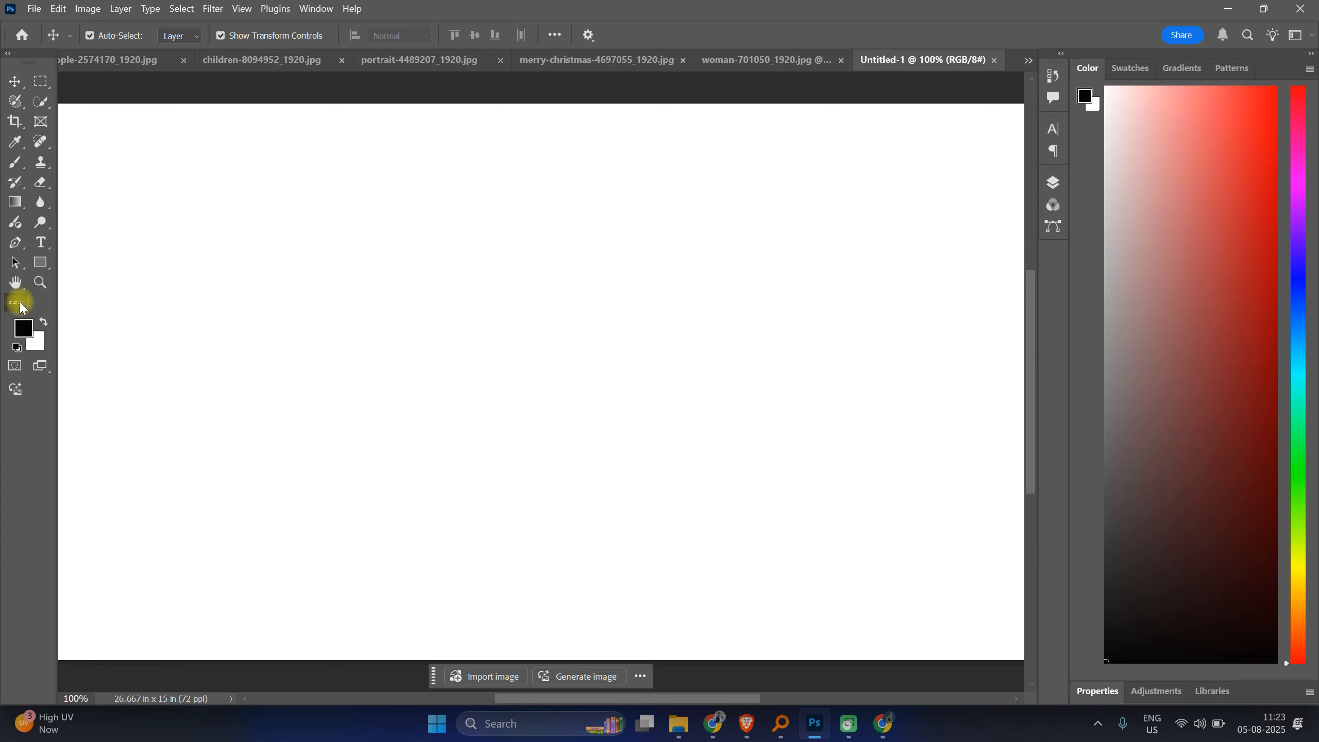
pyautogui.click(99, 302)
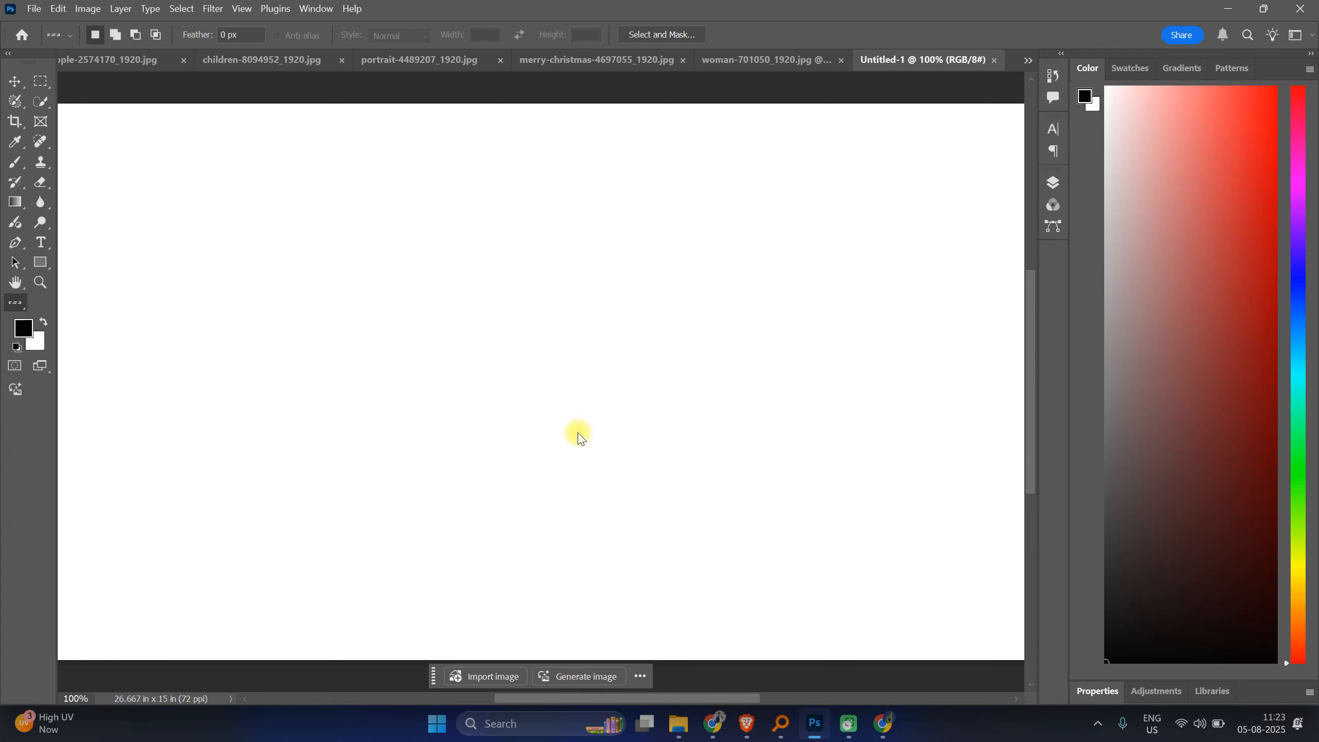
pyautogui.moveTo(719, 730)
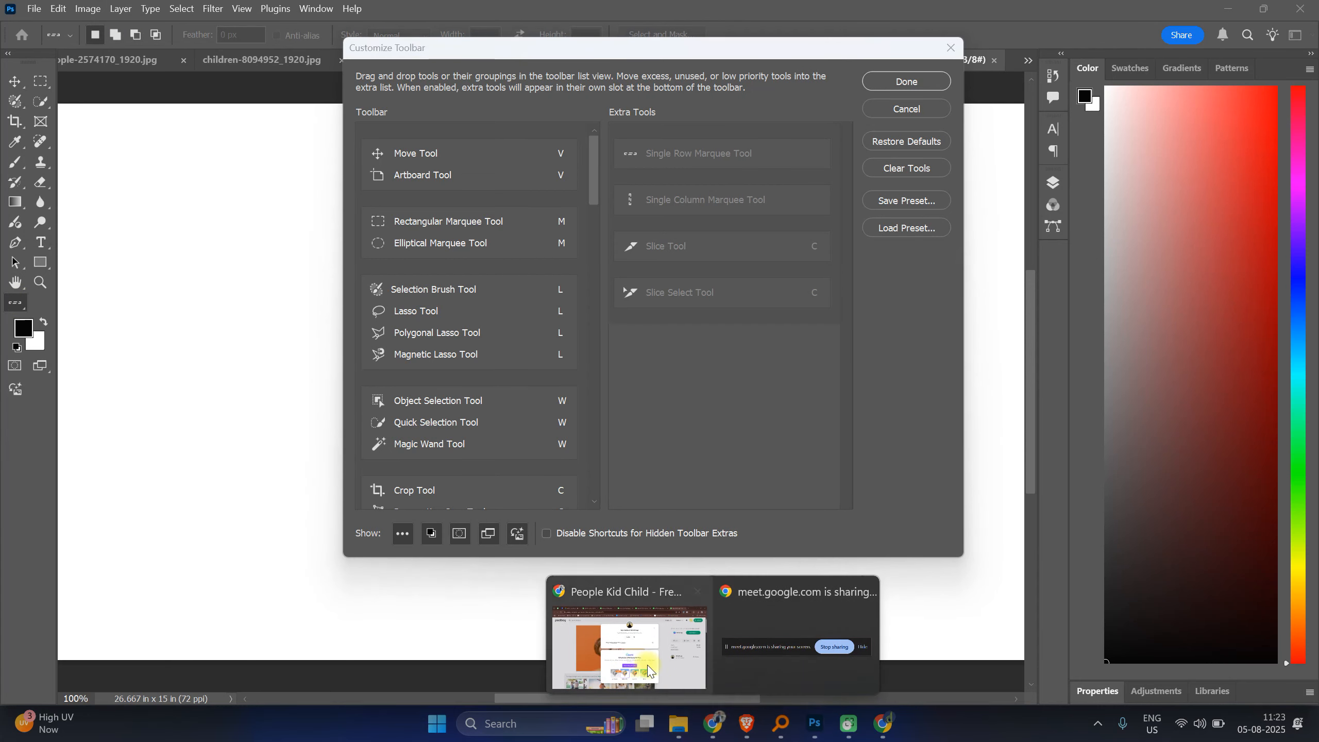
pyautogui.click(644, 663)
pyautogui.click(228, 12)
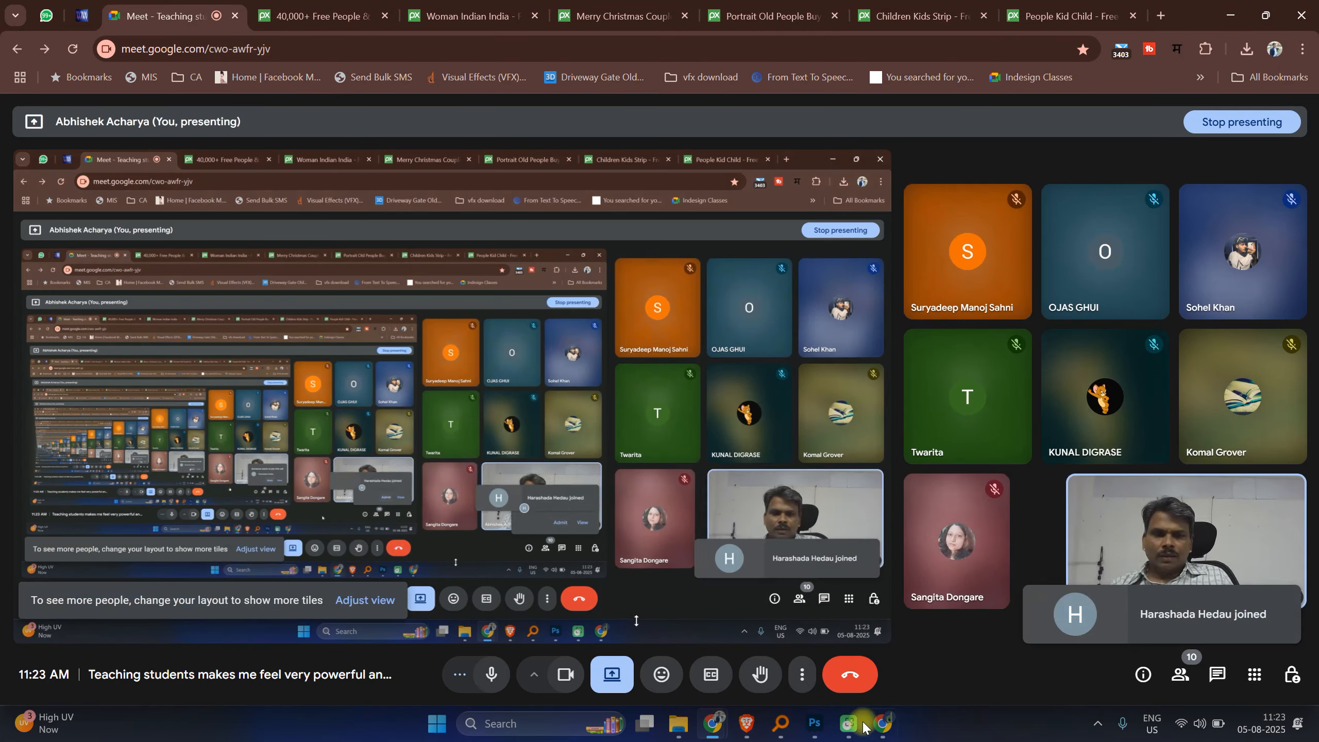
pyautogui.click(815, 723)
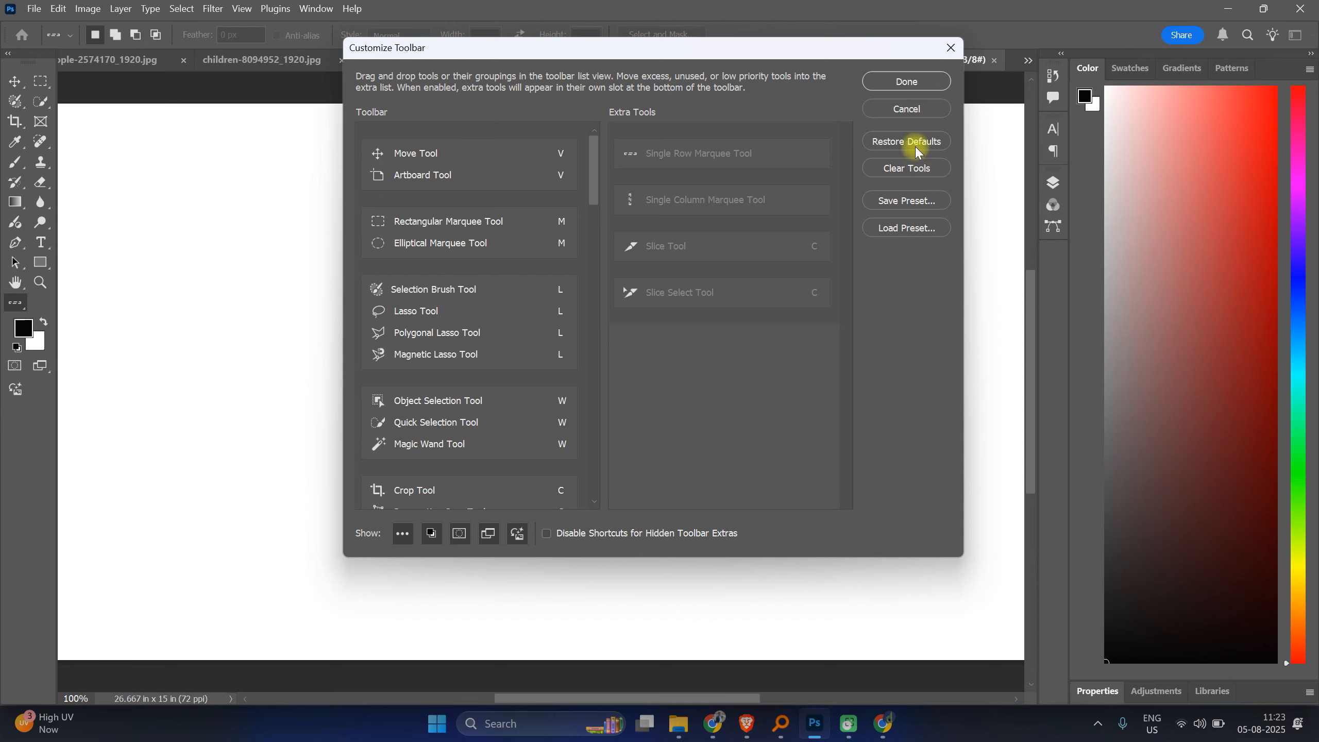
# Step: Save the current toolbar layout as a custom toolbar preset named with the user's name plus "Tool", then close customization
pyautogui.click(907, 201)
pyautogui.write('Ab')
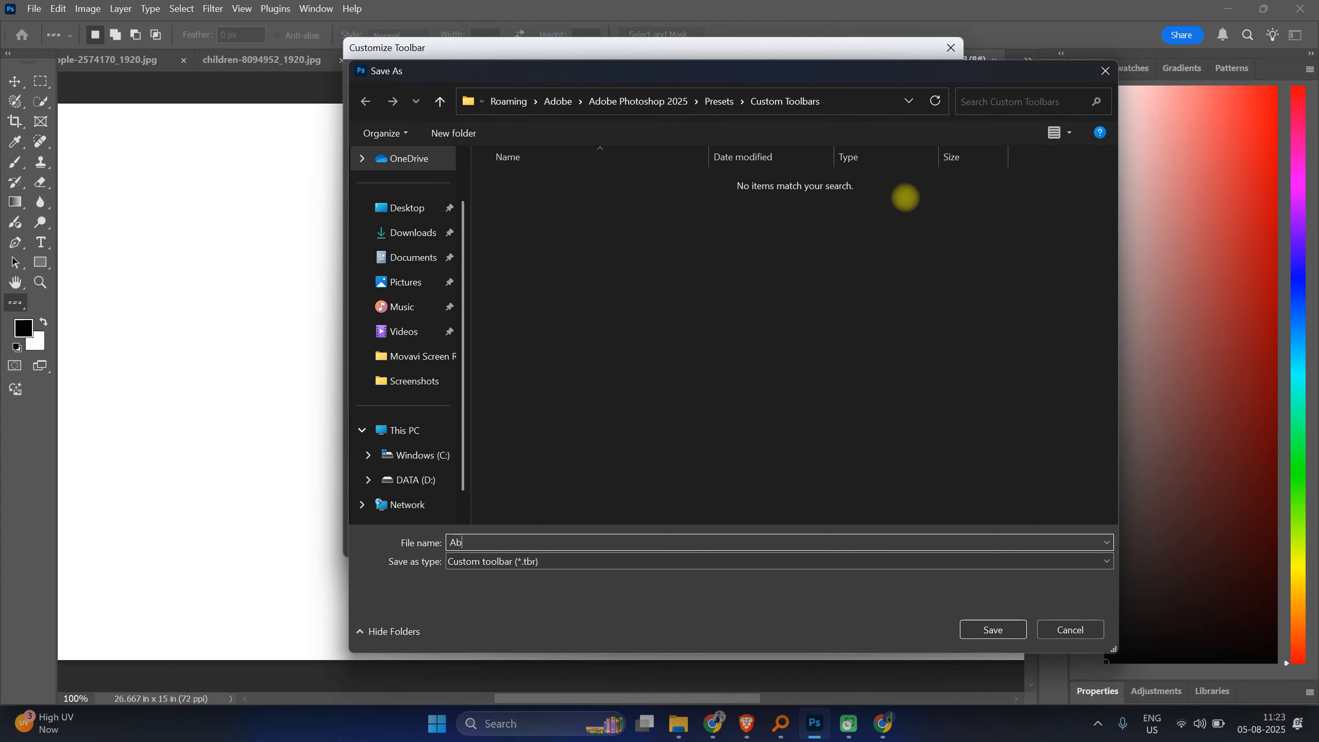
pyautogui.write('hishek Tool')
pyautogui.click(993, 630)
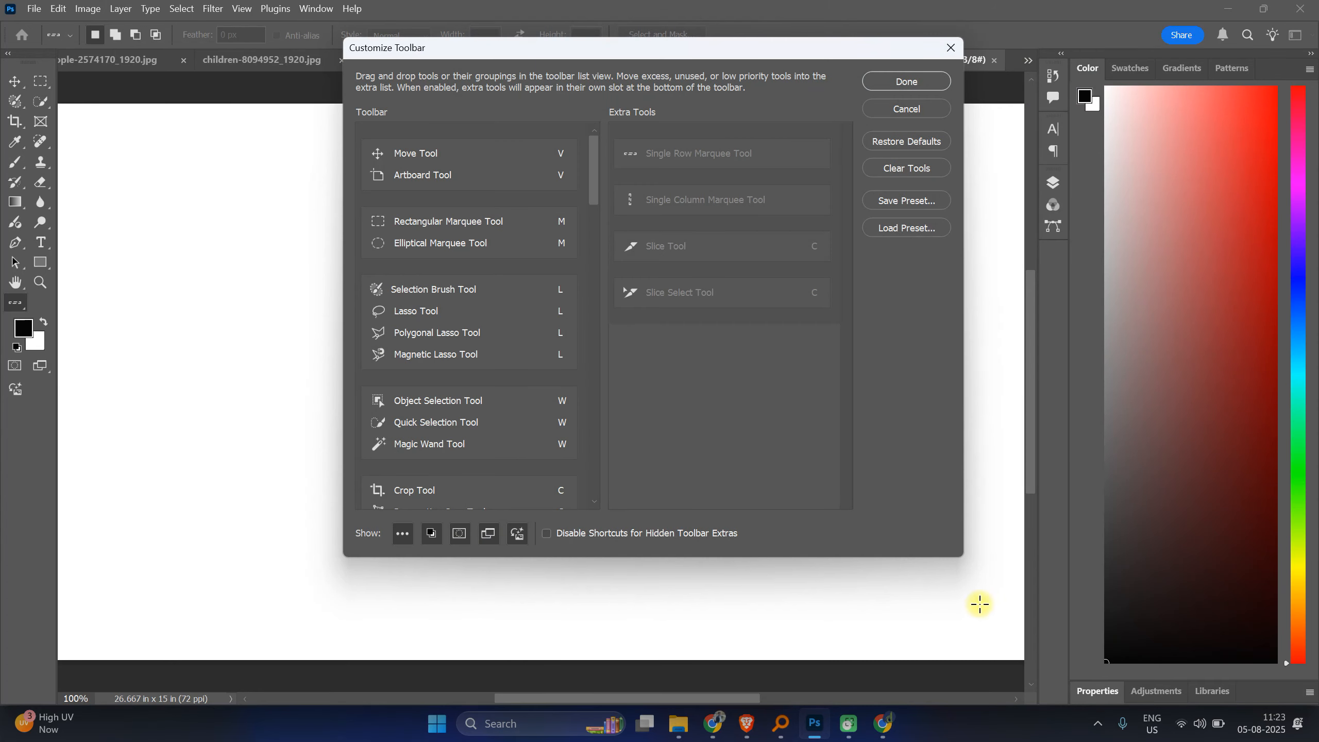
pyautogui.click(906, 82)
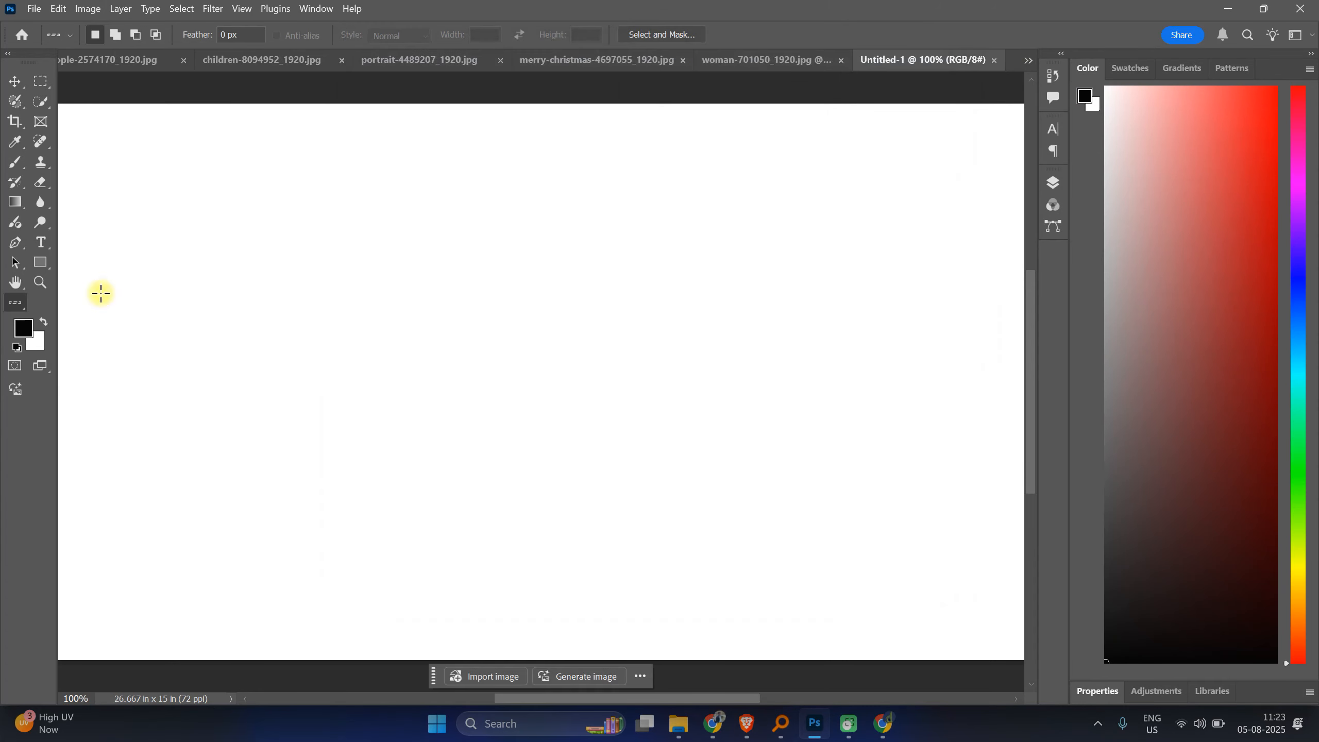
# Step: Reopen toolbar customization and restore the default toolbar layout
pyautogui.click(15, 312)
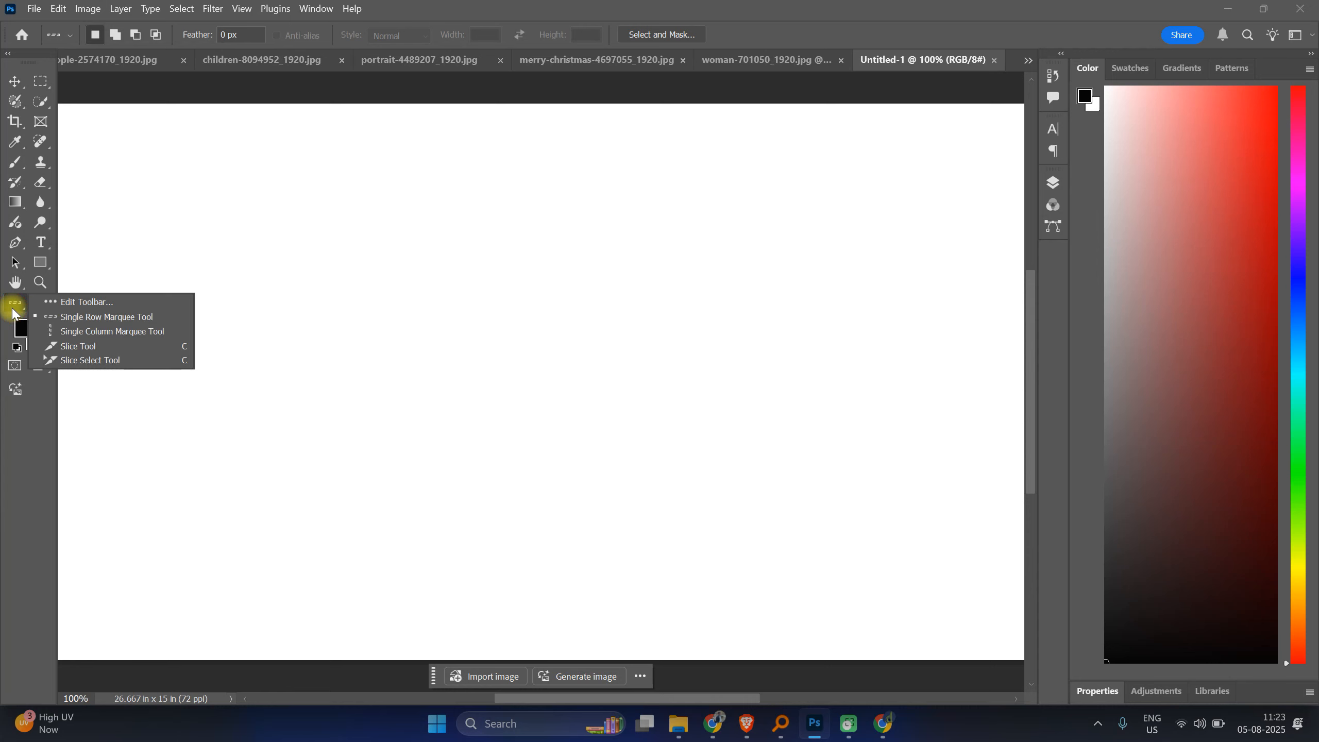
pyautogui.click(86, 300)
pyautogui.click(911, 148)
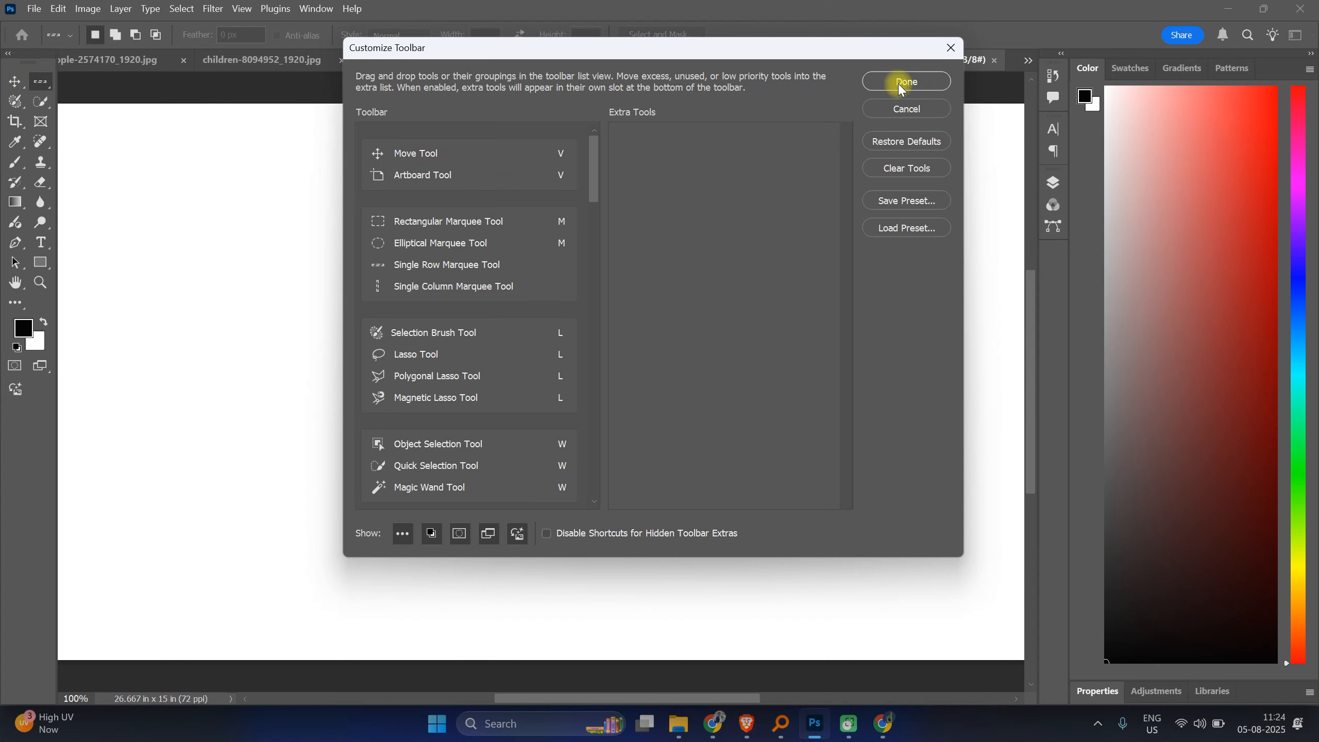
# Step: Load the saved custom toolbar preset file and confirm the toolbar customization
pyautogui.click(911, 228)
pyautogui.doubleClick(571, 187)
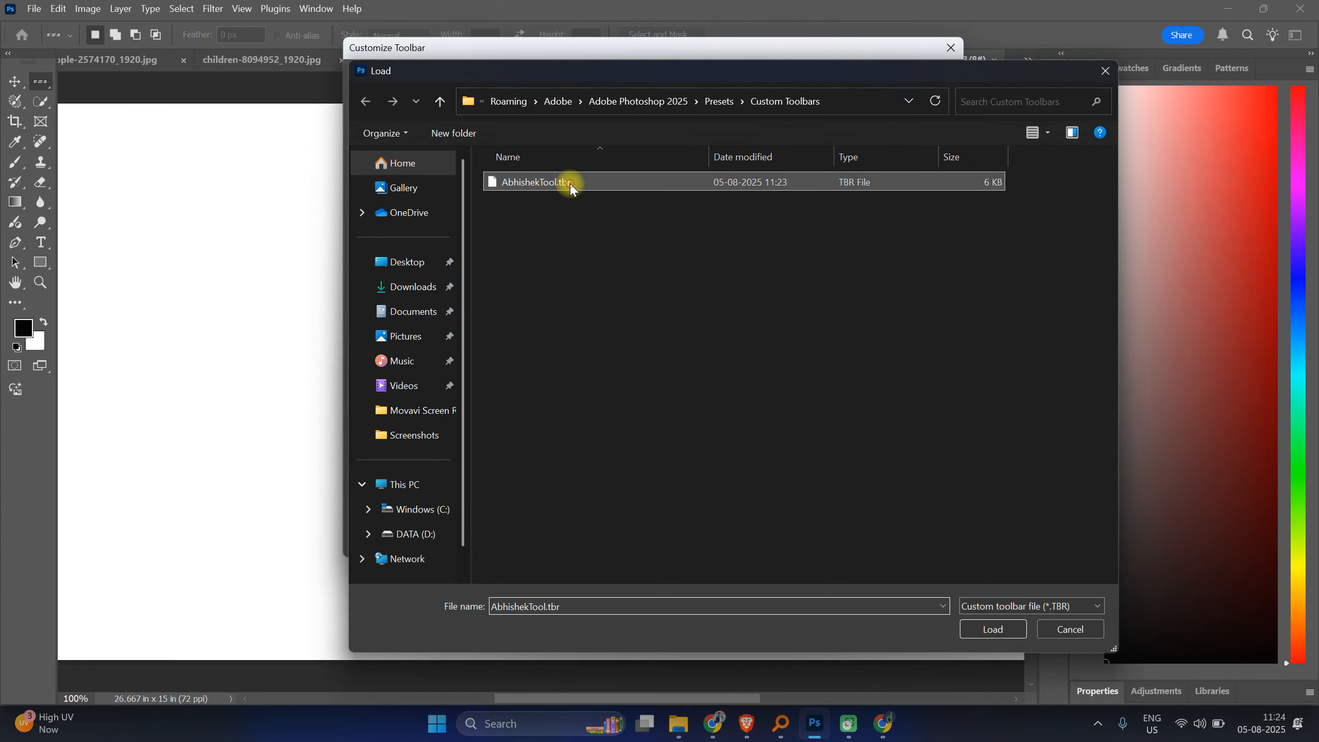
pyautogui.click(908, 82)
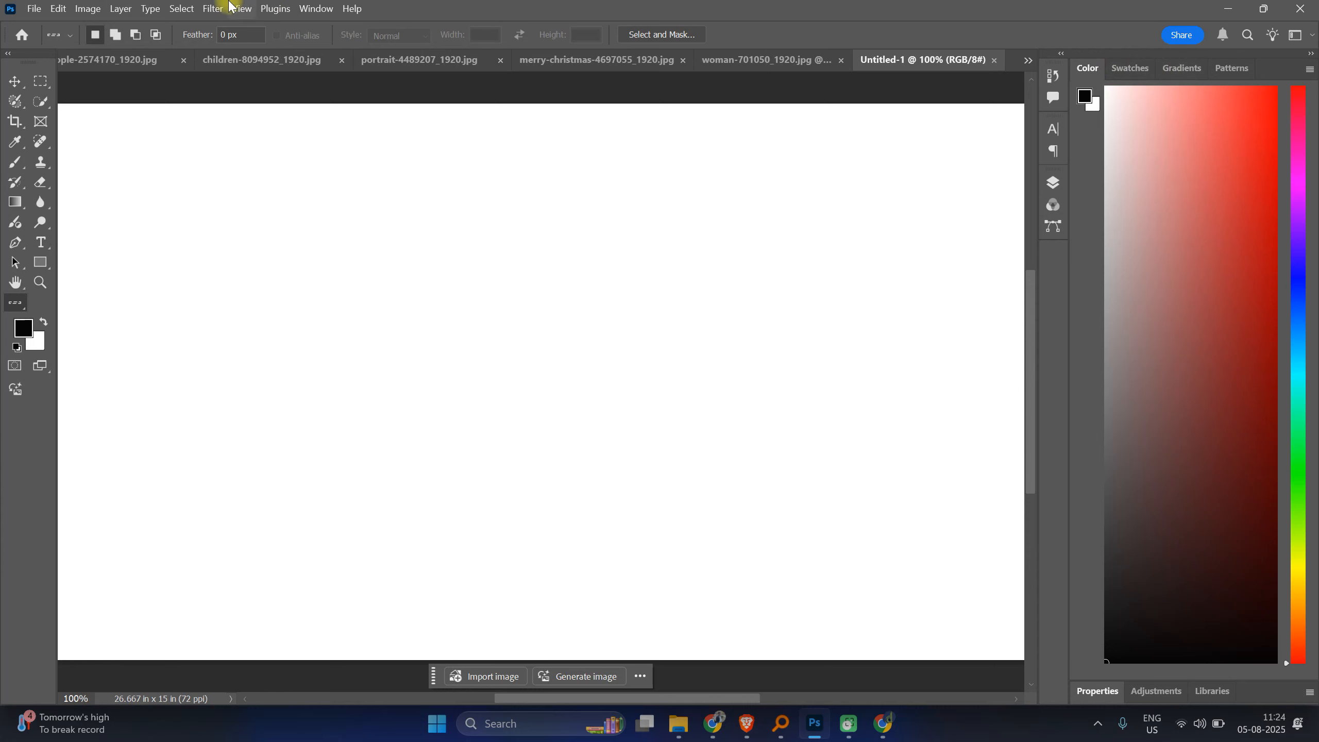
# Step: Open the Properties panel
pyautogui.click(323, 9)
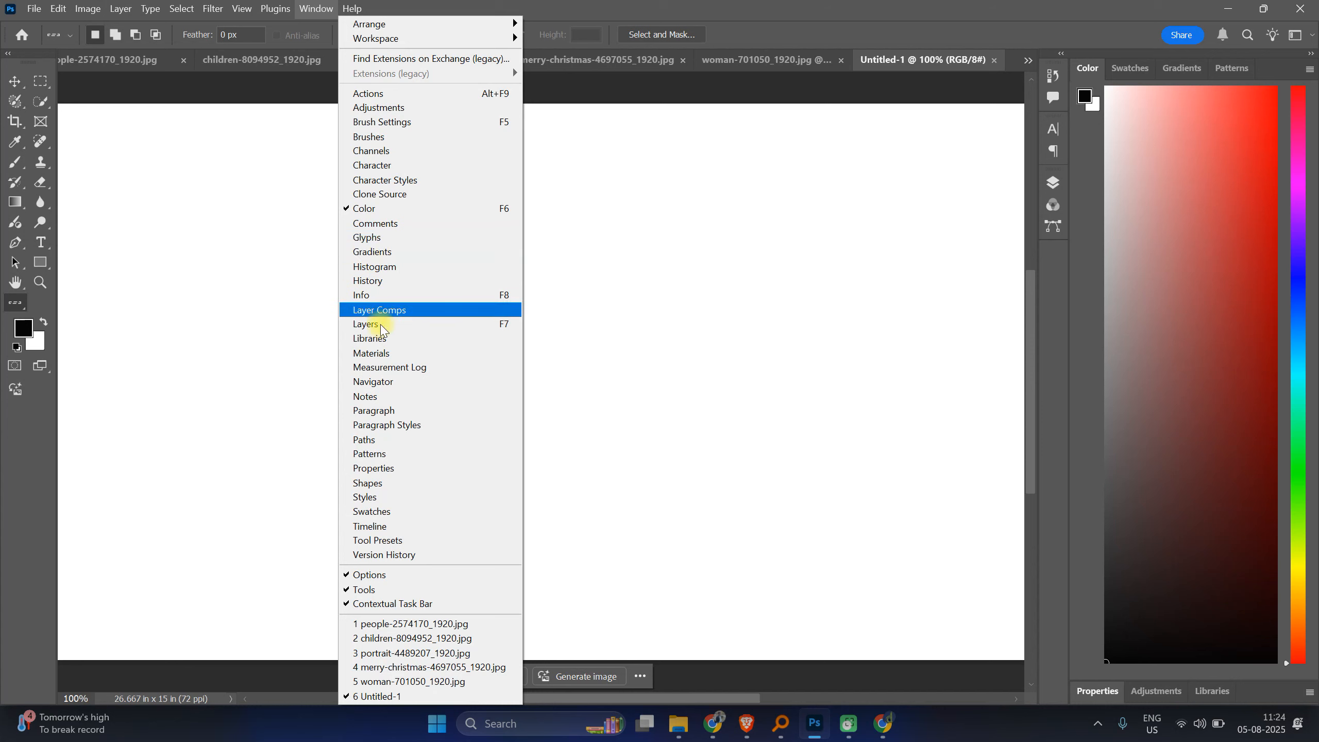
pyautogui.click(394, 470)
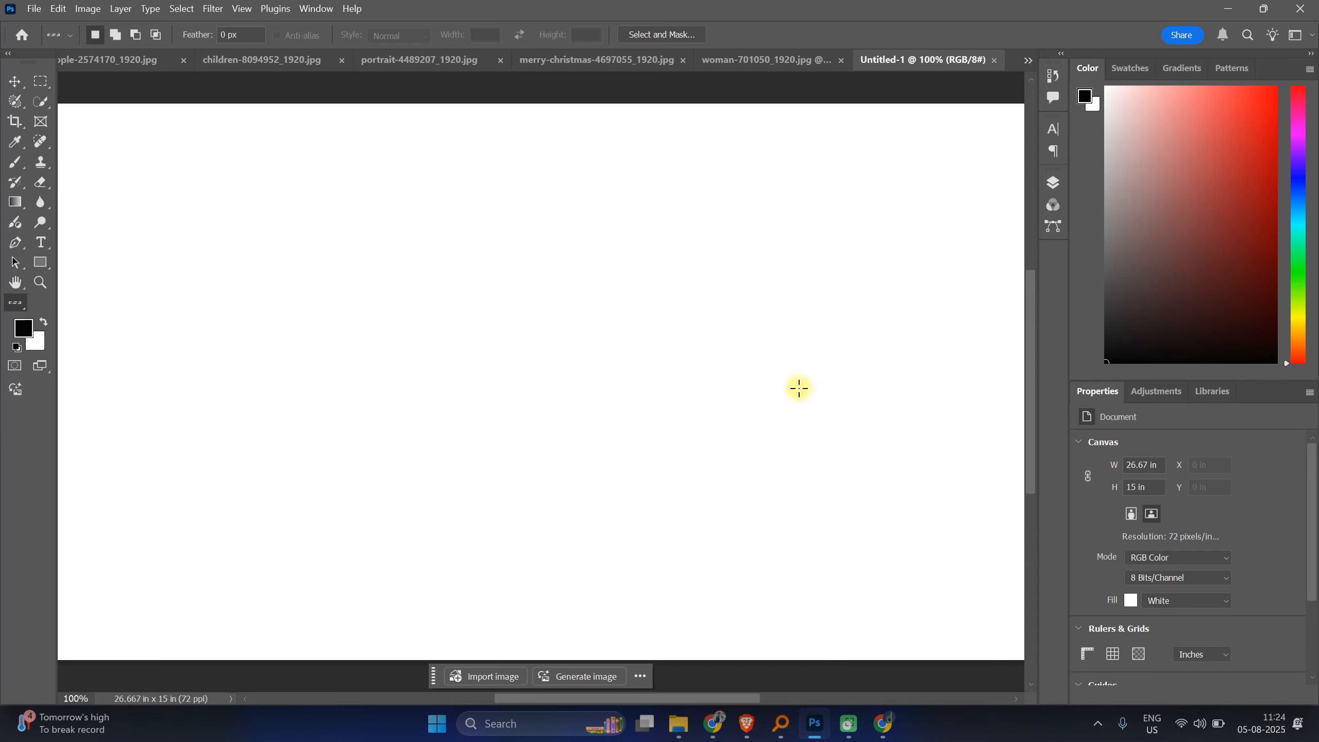
# Step: Save a new workspace named with the user's short name plus "-Work", including the toolbar
pyautogui.click(315, 9)
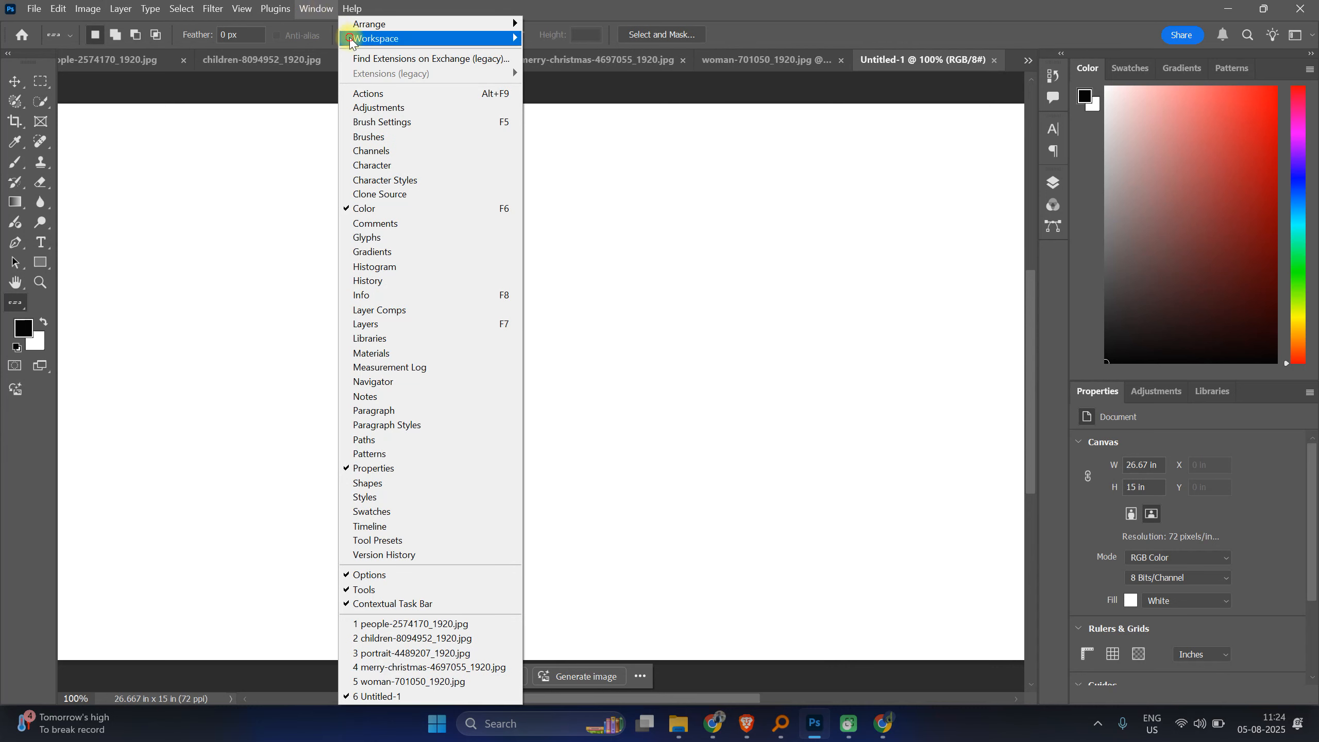
pyautogui.moveTo(352, 42)
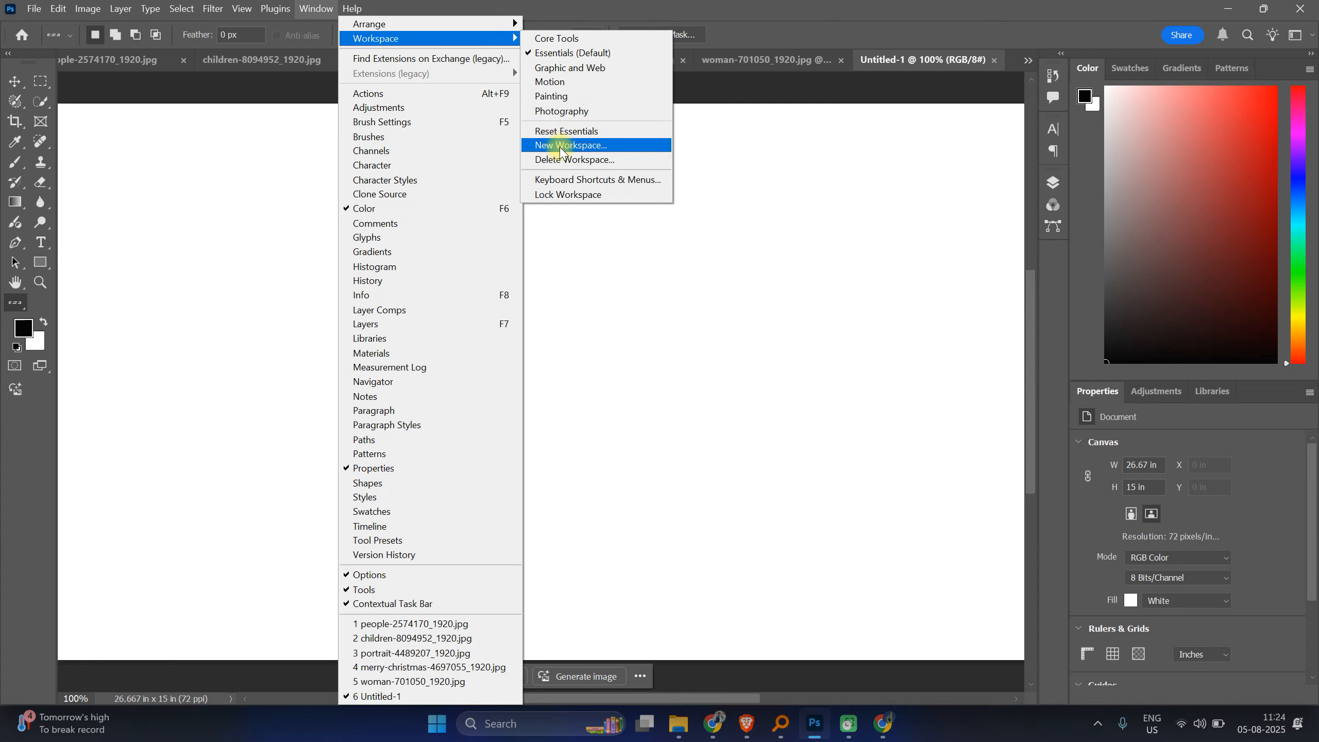
pyautogui.click(559, 150)
pyautogui.write('ABHI-Work')
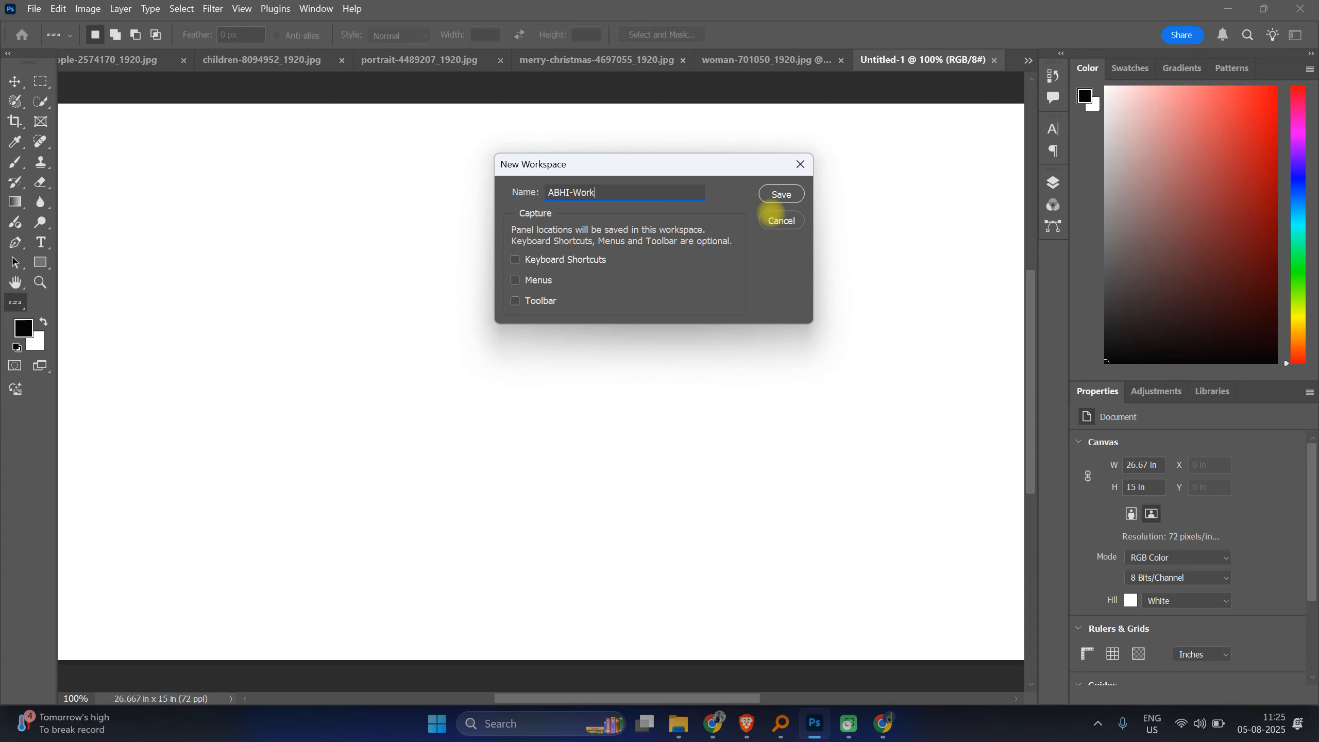
pyautogui.click(554, 300)
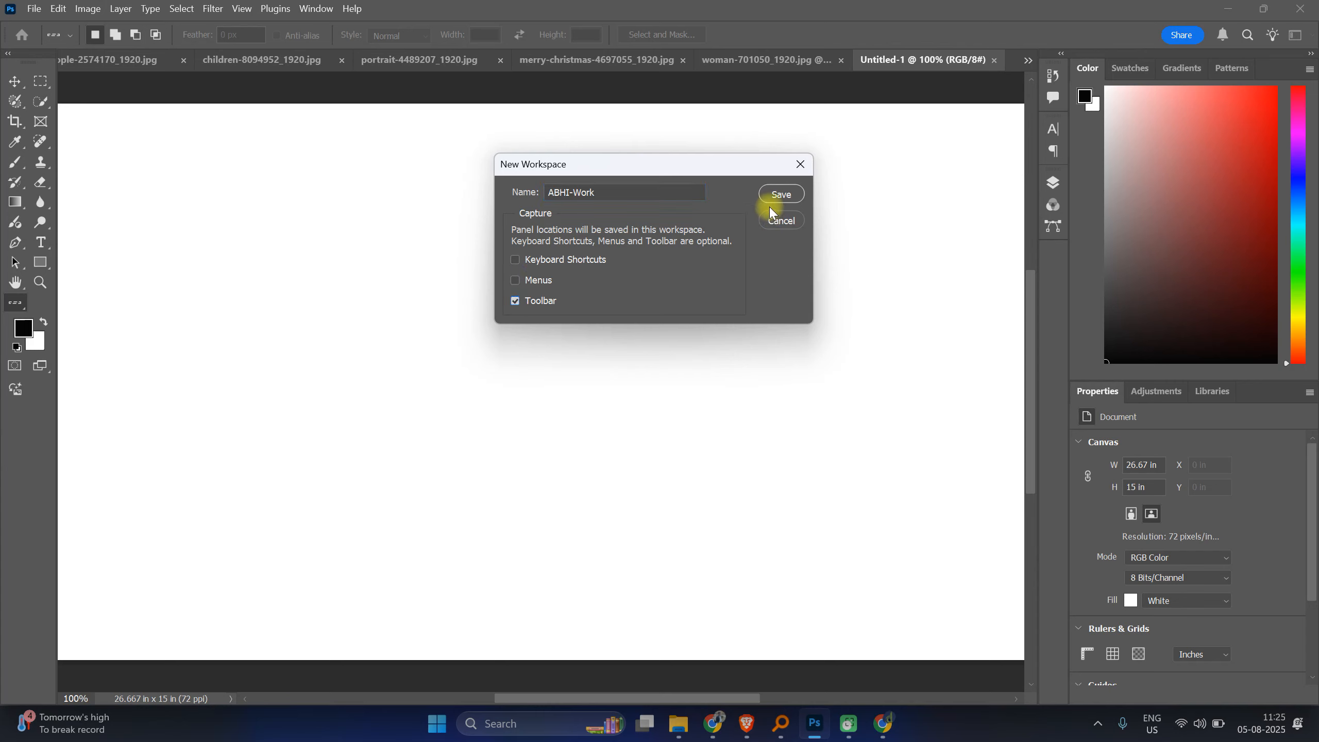
pyautogui.click(774, 194)
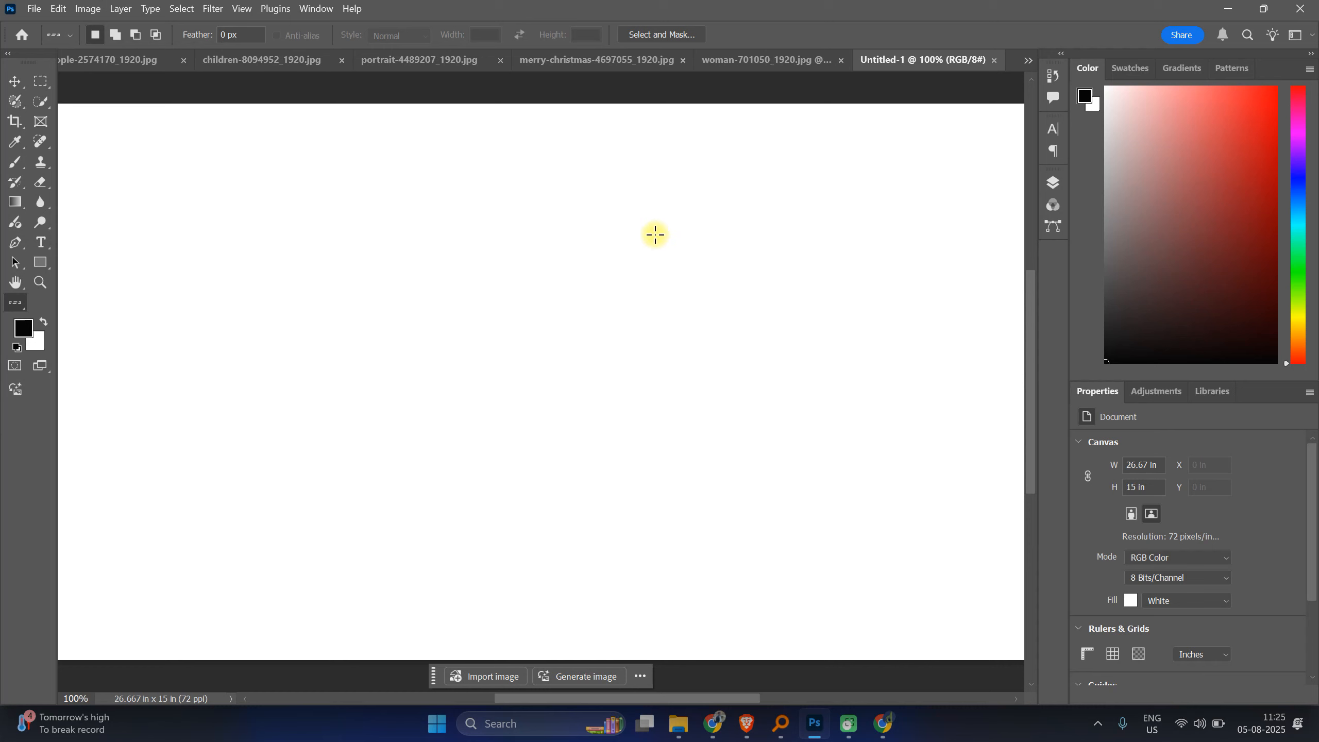
# Step: Switch to the Painting workspace, then back to the newly saved custom workspace
pyautogui.click(316, 8)
pyautogui.moveTo(488, 39)
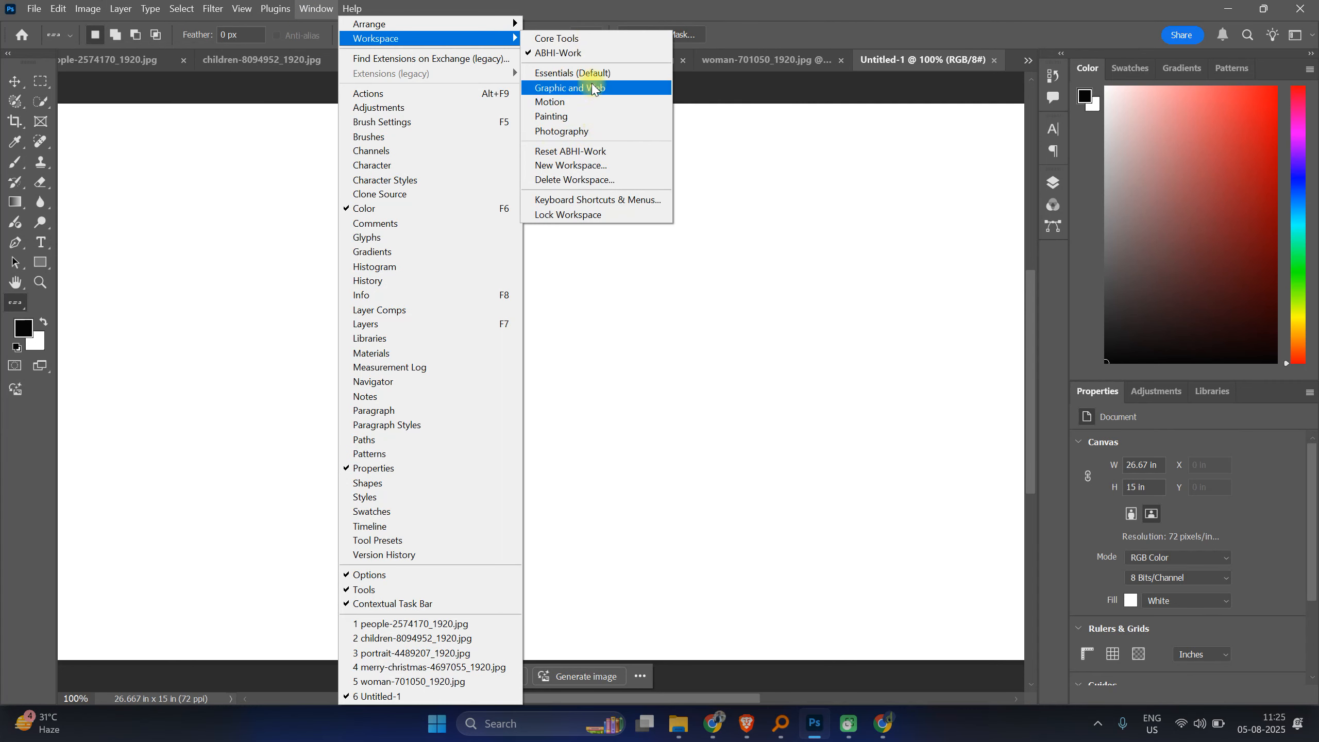
pyautogui.click(576, 118)
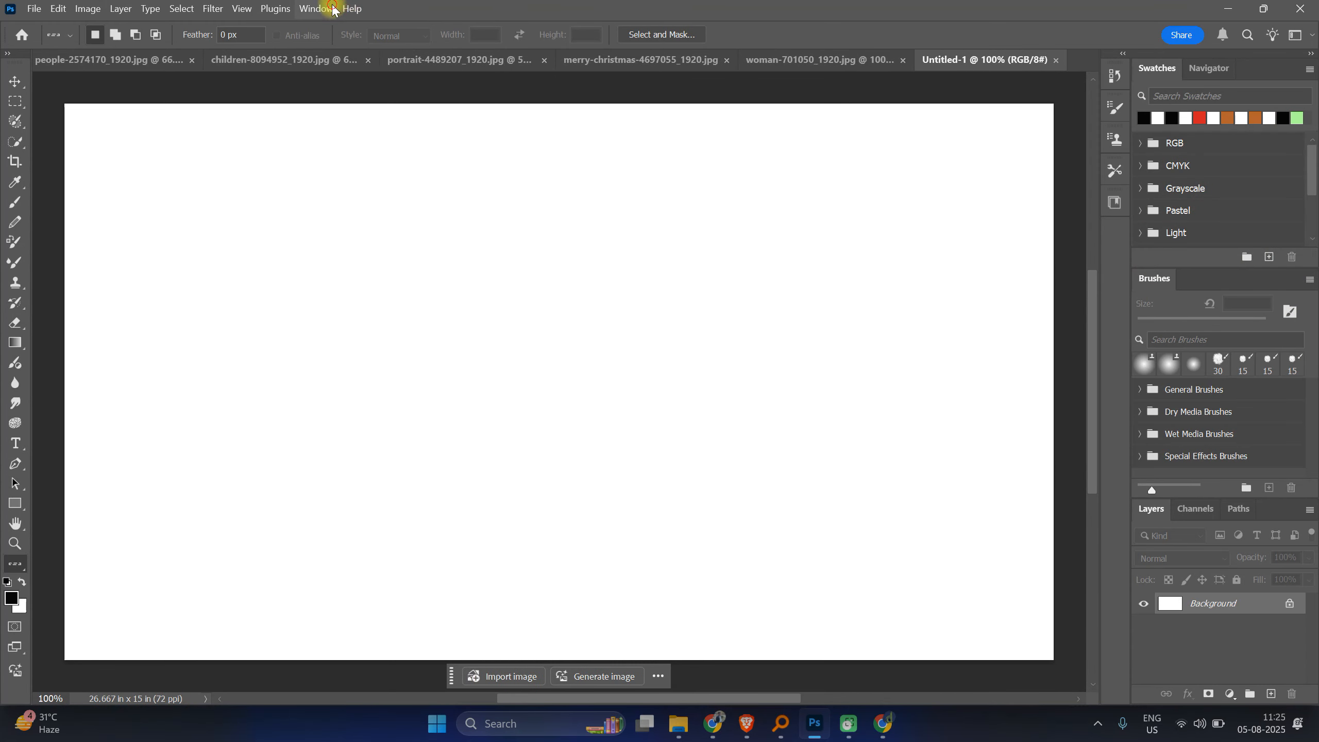
pyautogui.click(316, 8)
pyautogui.moveTo(481, 38)
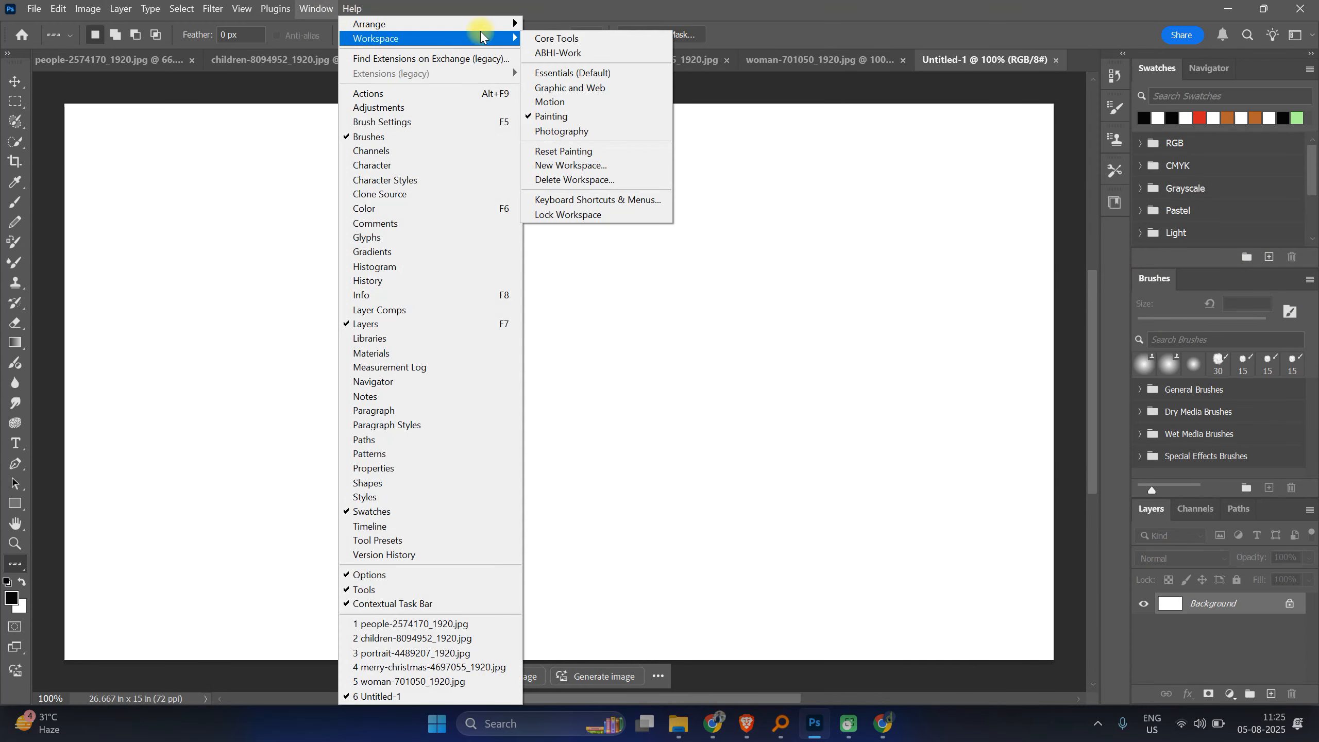
pyautogui.click(564, 52)
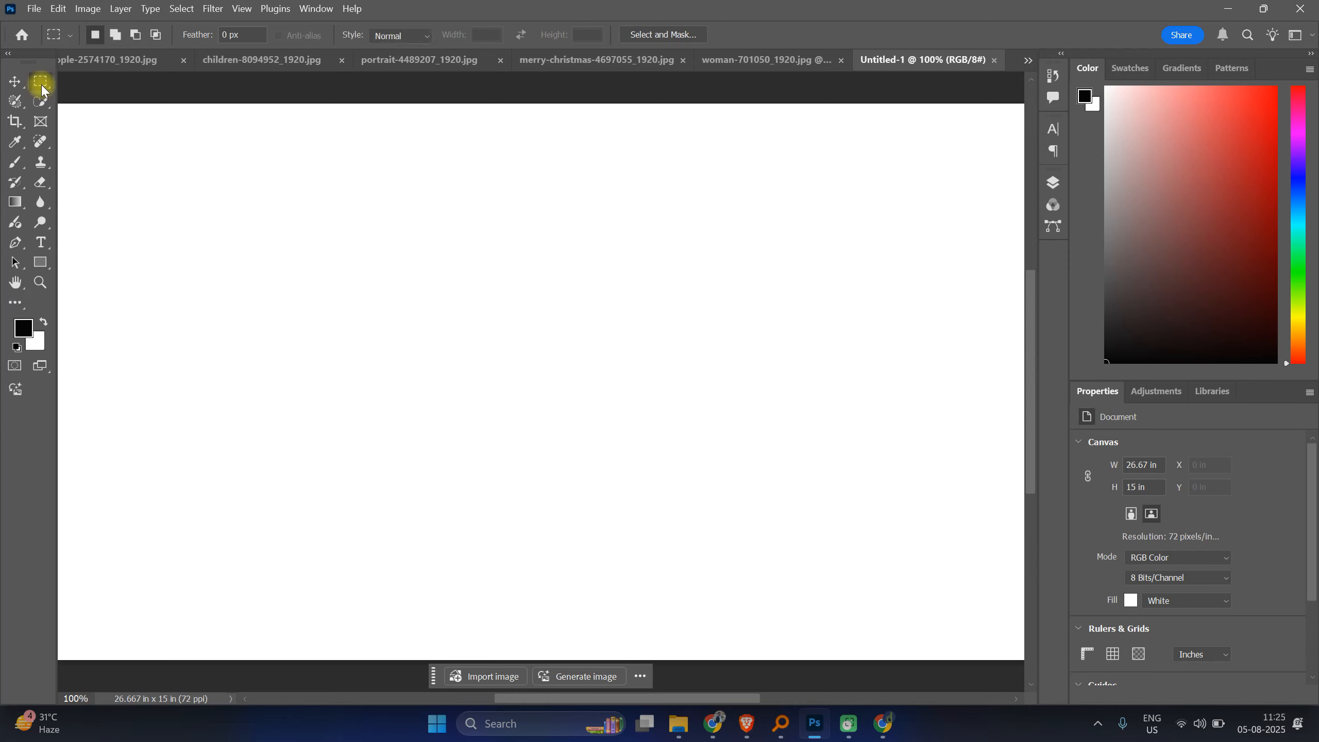
# Step: Choose the Rectangular Marquee Tool and draw a rectangular selection in the canvas's upper-left area
pyautogui.rightClick(42, 87)
pyautogui.click(79, 80)
pyautogui.moveTo(157, 152); pyautogui.dragTo(534, 538)
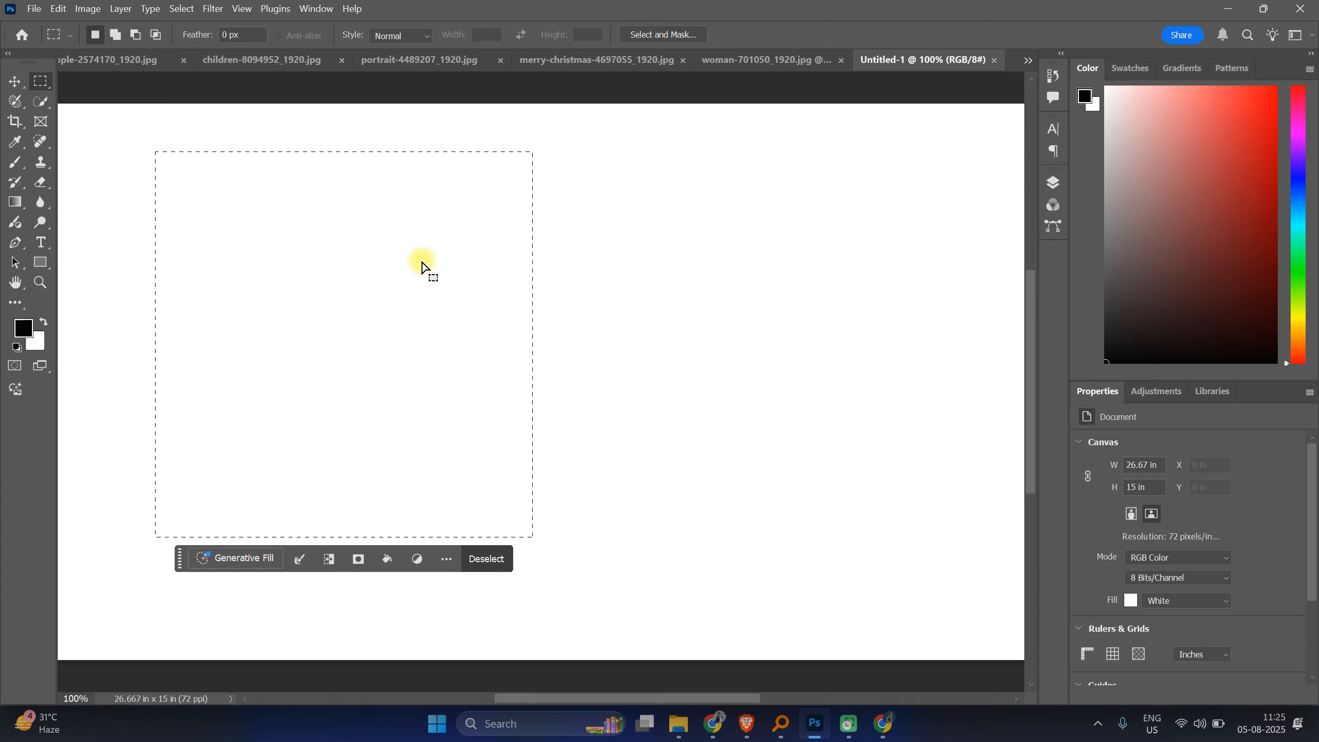
# Step: Add several more rectangles to the selection, extending it in steps towards the canvas's right side
pyautogui.press('shift')
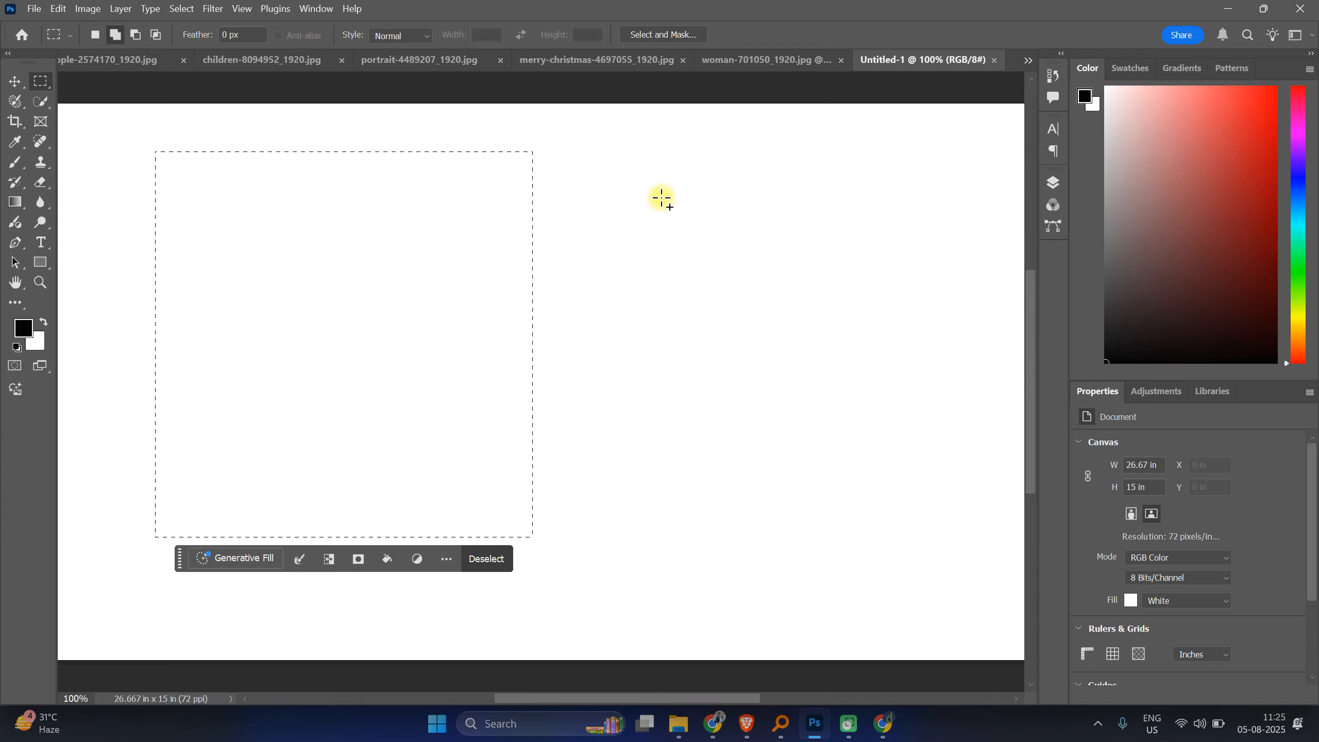
pyautogui.moveTo(665, 167); pyautogui.dragTo(416, 447)
pyautogui.moveTo(801, 185); pyautogui.dragTo(575, 393)
pyautogui.hotkey('ctrl', 'z')
pyautogui.hotkey('ctrl', 'shift', 'z')
pyautogui.moveTo(919, 217); pyautogui.dragTo(877, 320)
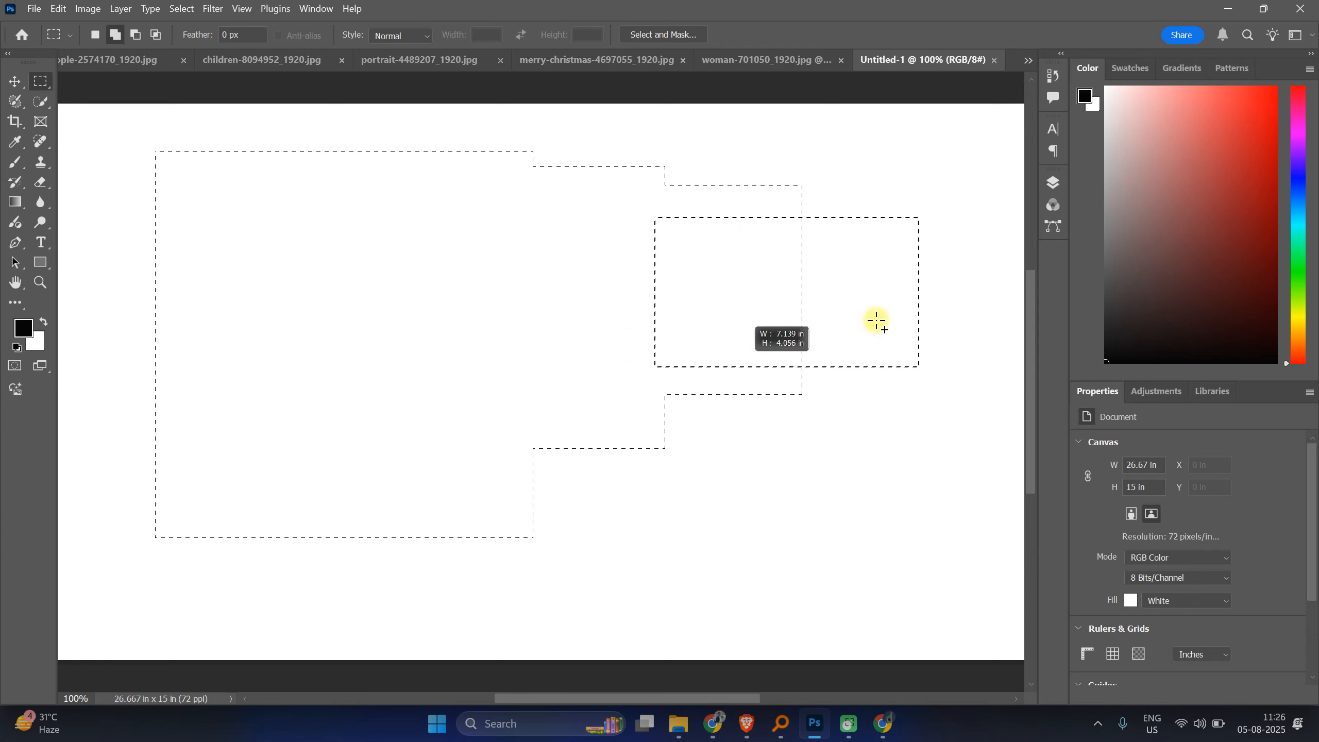
pyautogui.moveTo(994, 246); pyautogui.dragTo(746, 344)
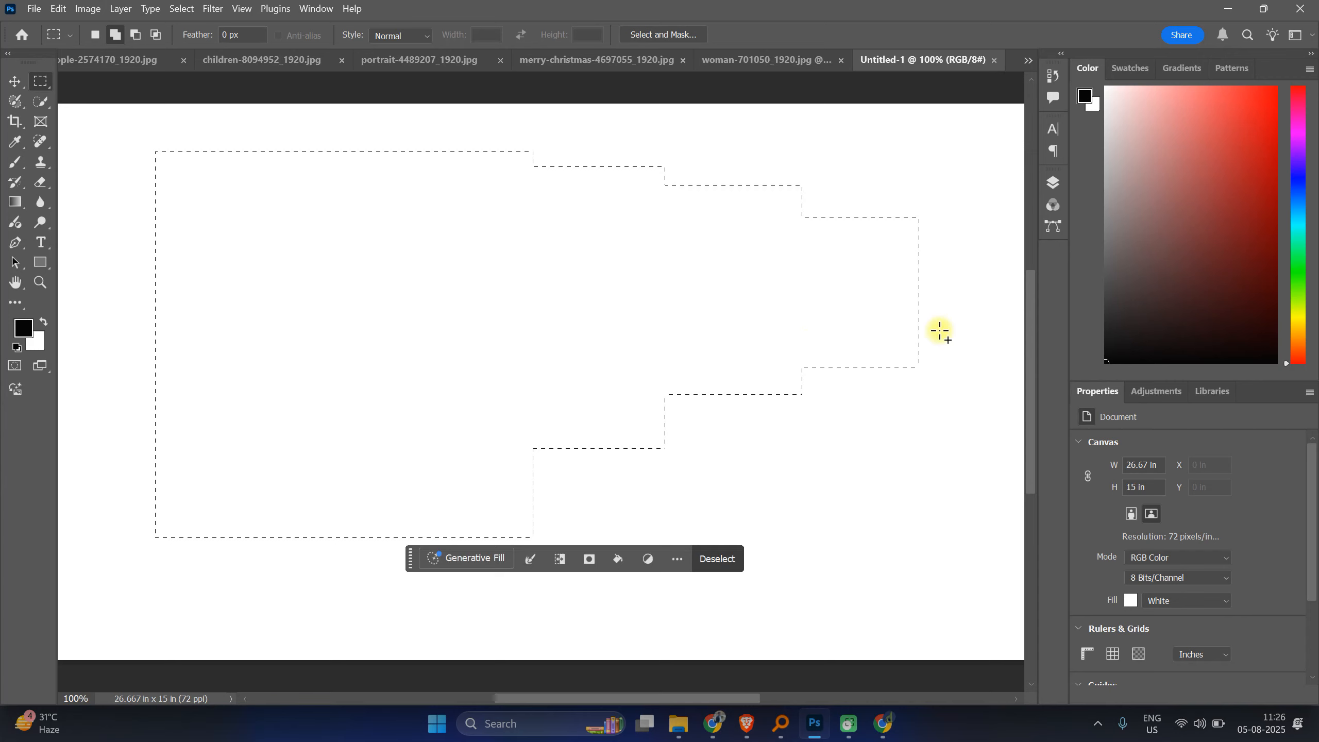
pyautogui.moveTo(1007, 265); pyautogui.dragTo(951, 302)
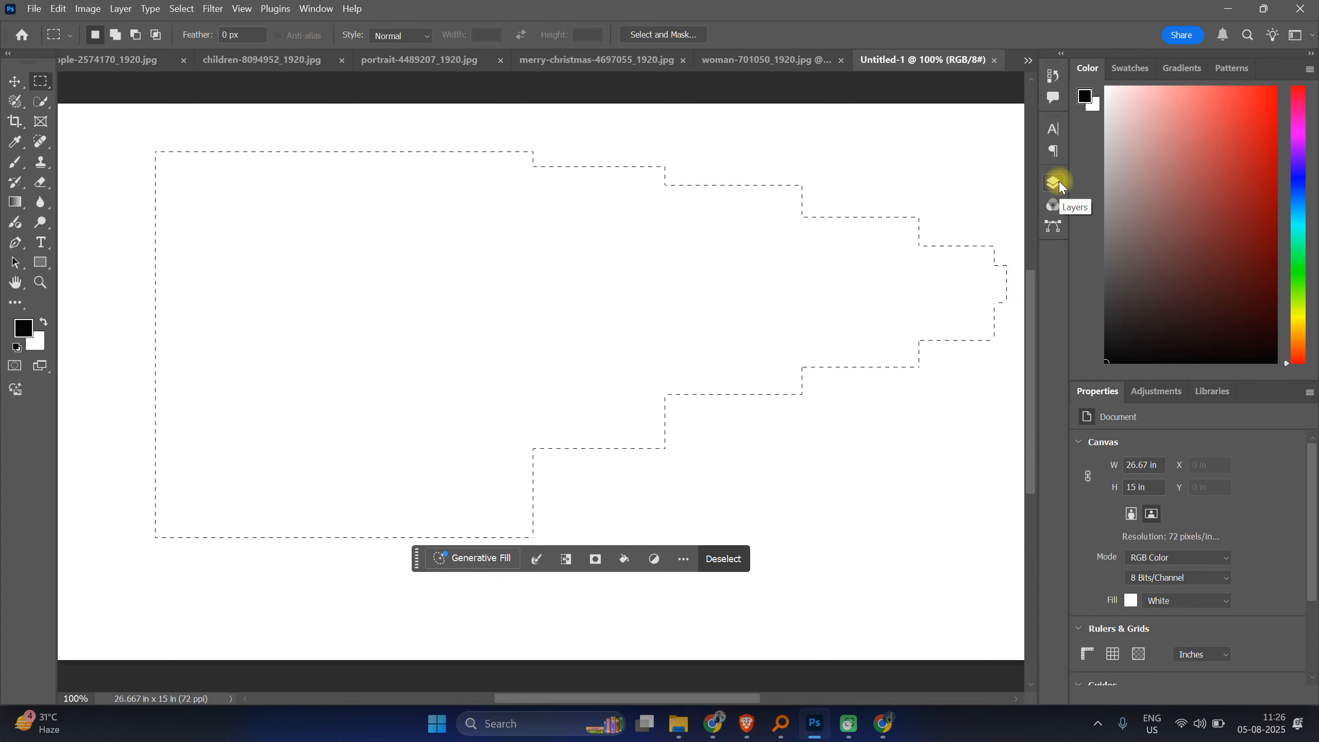
# Step: Open the Layers panel
pyautogui.click(315, 12)
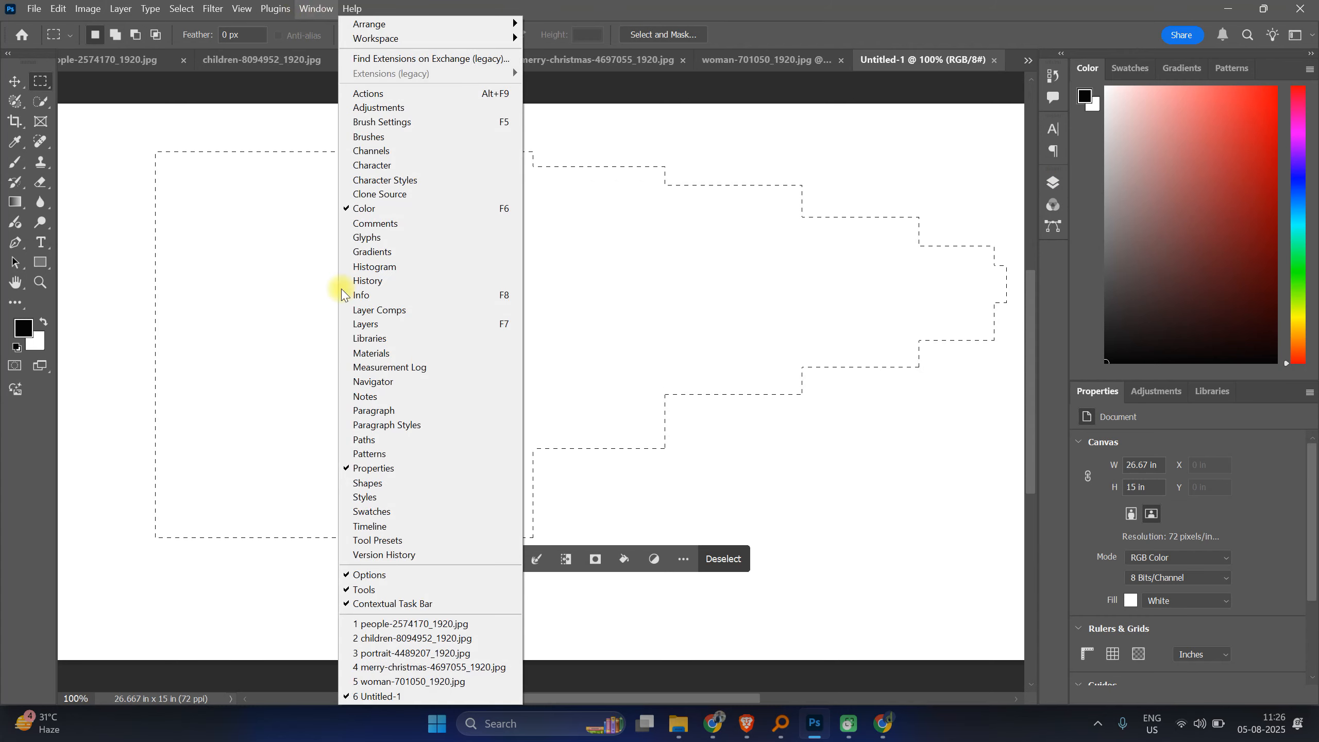
pyautogui.click(370, 323)
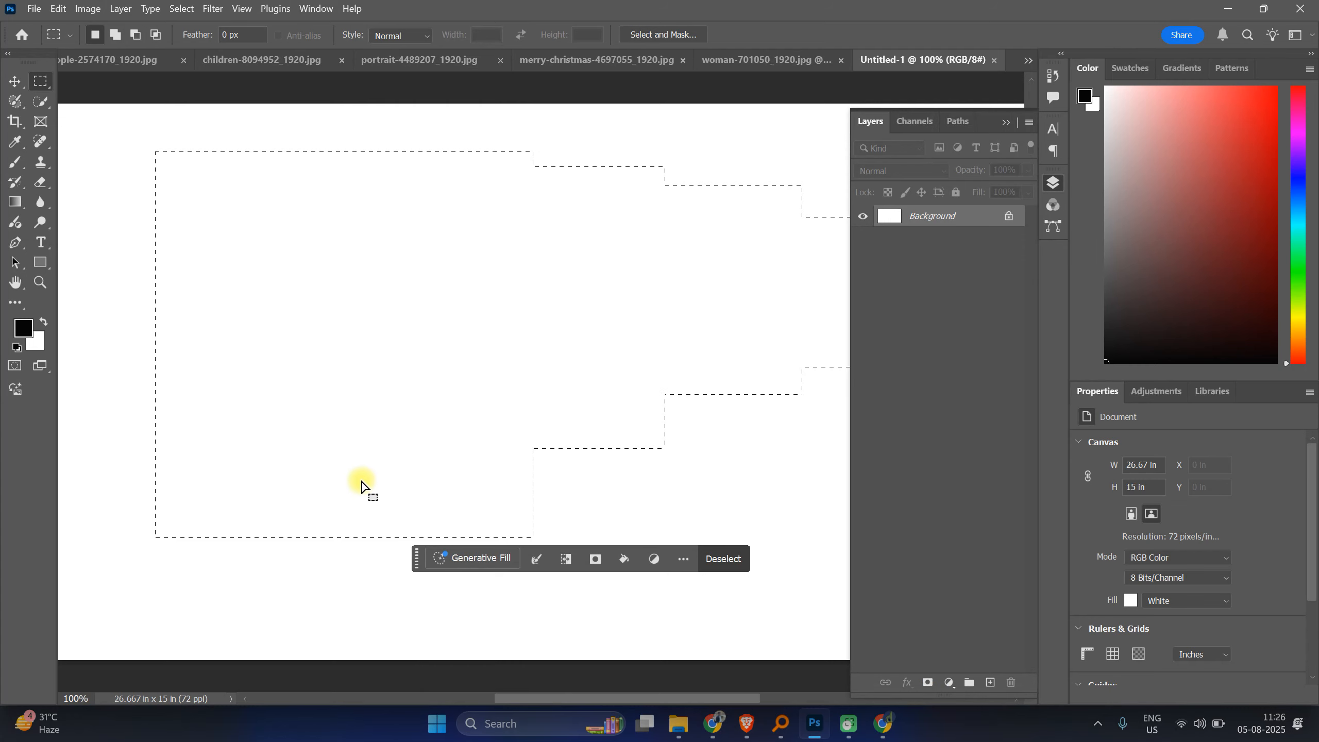
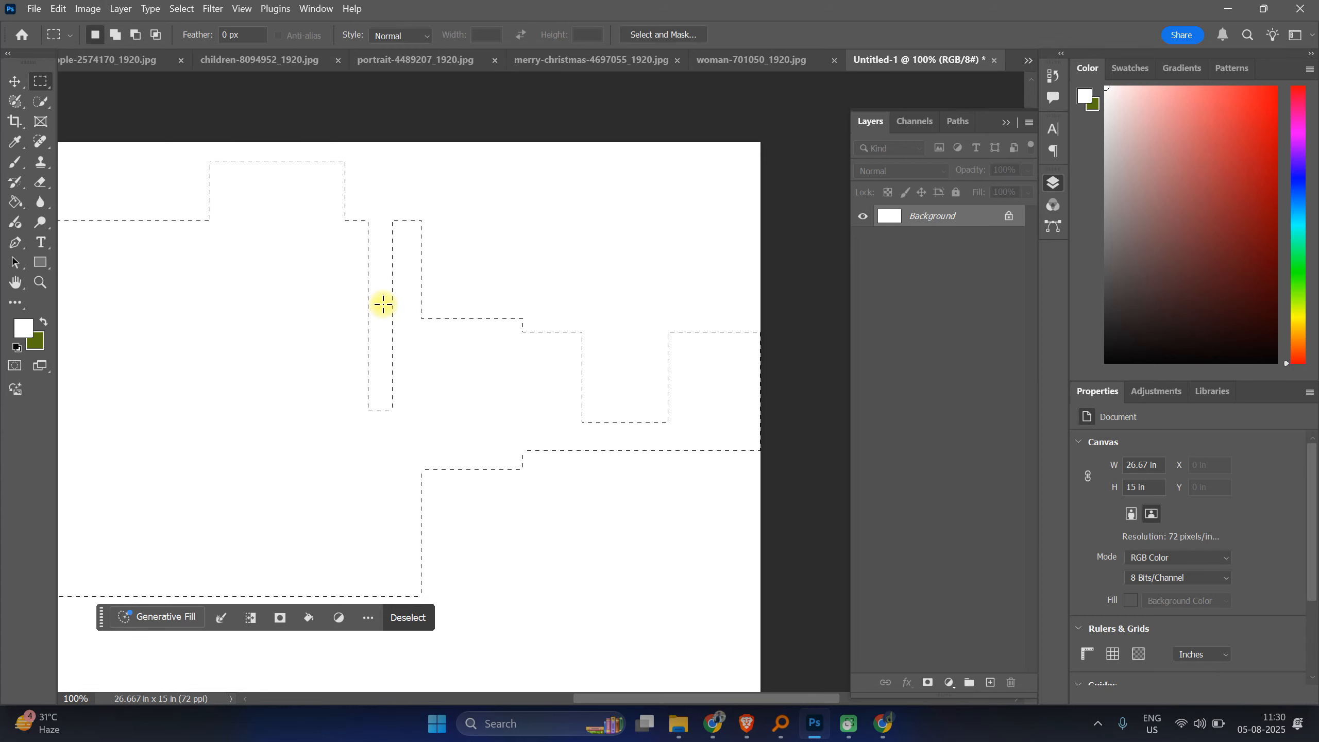
# Step: Fill the rectangular selection with the background colour, then deselect it
pyautogui.hotkey('ctrl', 'BackSpace')
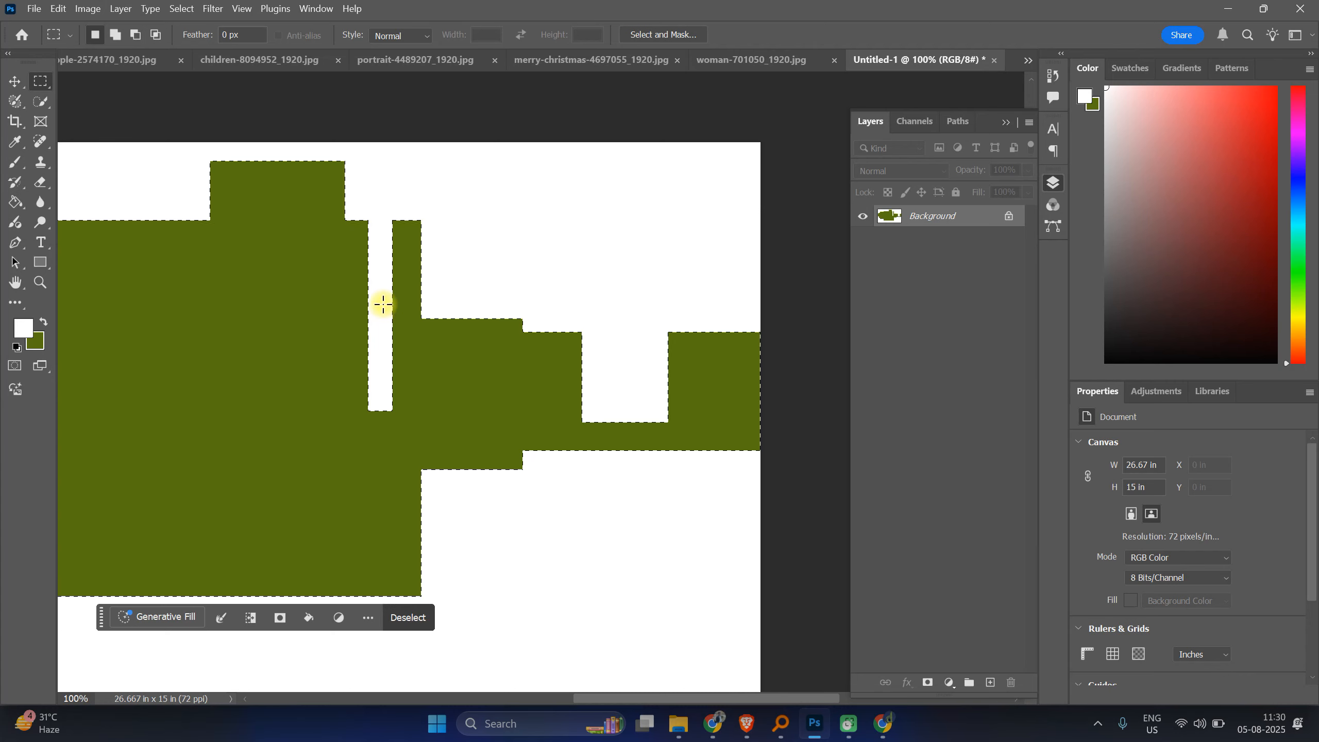
pyautogui.hotkey('ctrl', 'd')
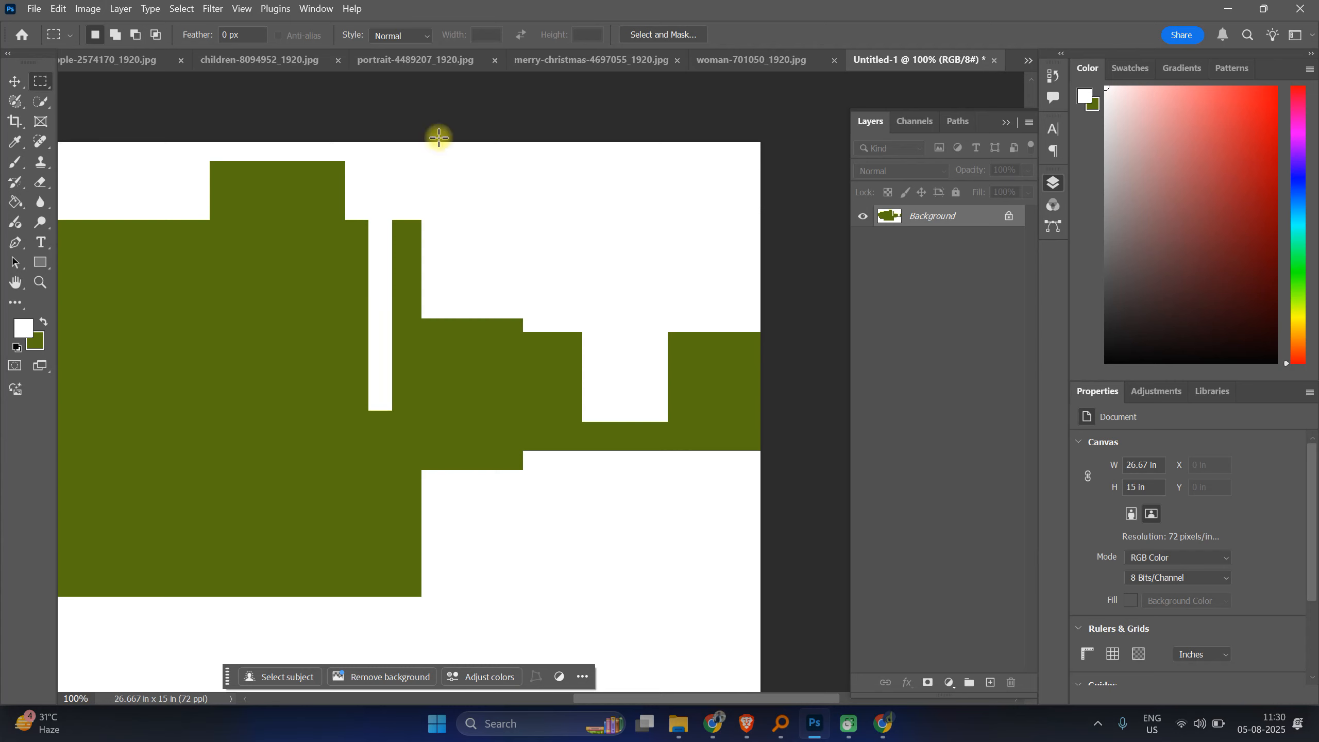
# Step: Close the Untitled-1 practice document without saving it
pyautogui.moveTo(170, 220); pyautogui.dragTo(370, 229)
pyautogui.hotkey('ctrl', '-')
pyautogui.hotkey('ctrl', '-')
pyautogui.hotkey('ctrl', '-')
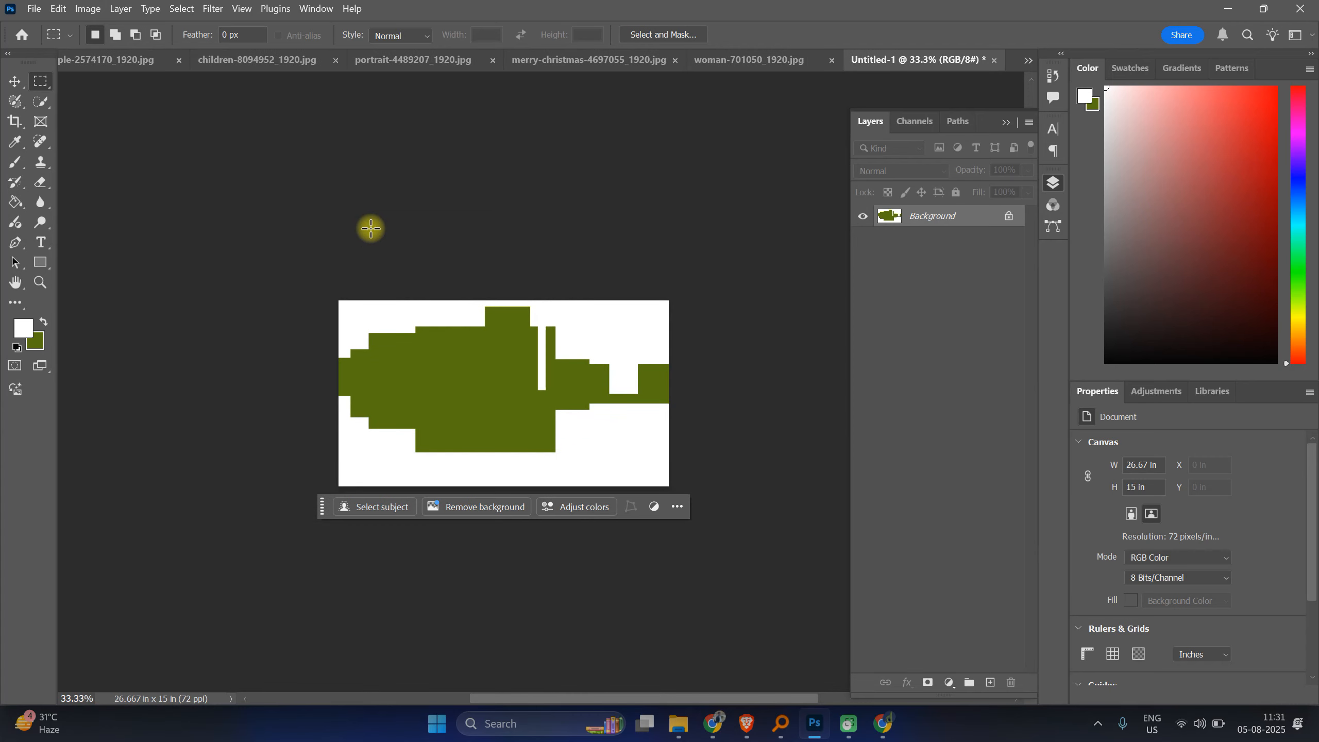
pyautogui.click(995, 60)
pyautogui.click(705, 284)
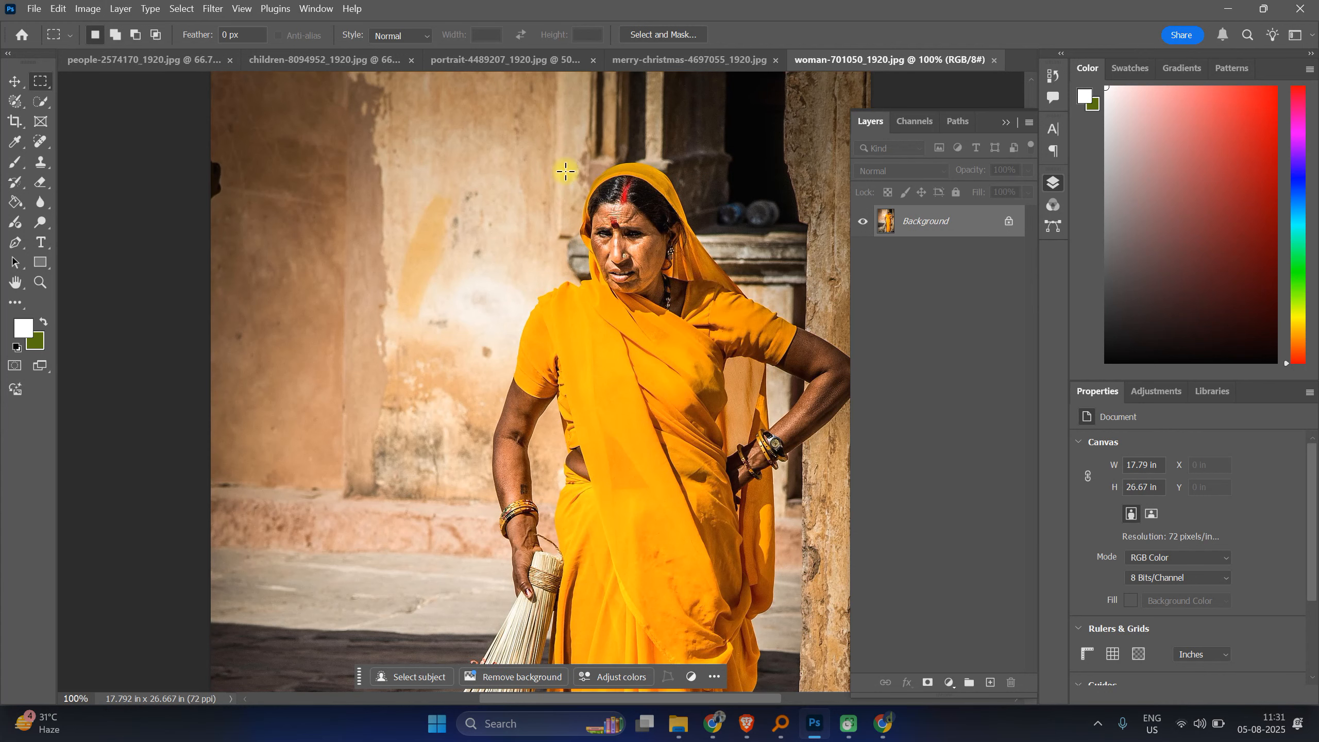
# Step: Select the Lasso Tool for the woman photo
pyautogui.hotkey('ctrl', '+')
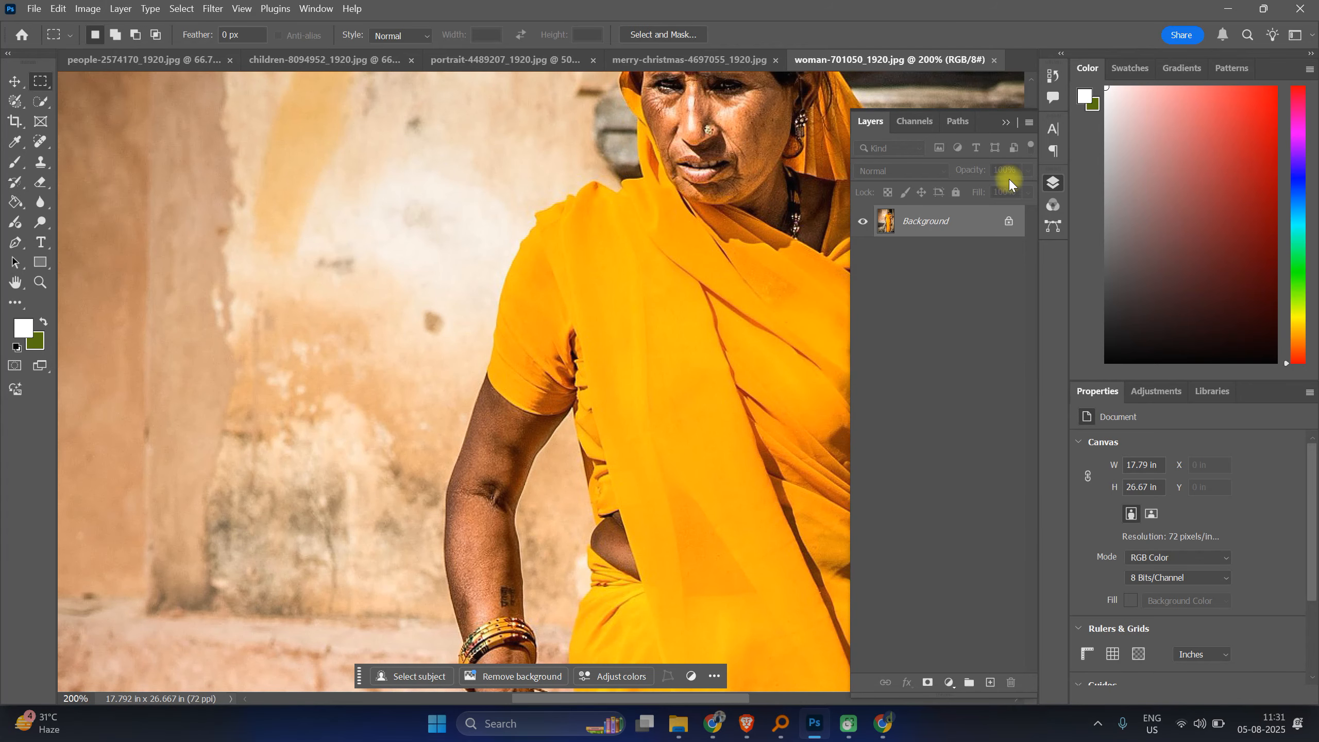
pyautogui.hotkey('ctrl', '-')
pyautogui.hotkey('ctrl', '-')
pyautogui.hotkey('ctrl', '-')
pyautogui.hotkey('ctrl', '-')
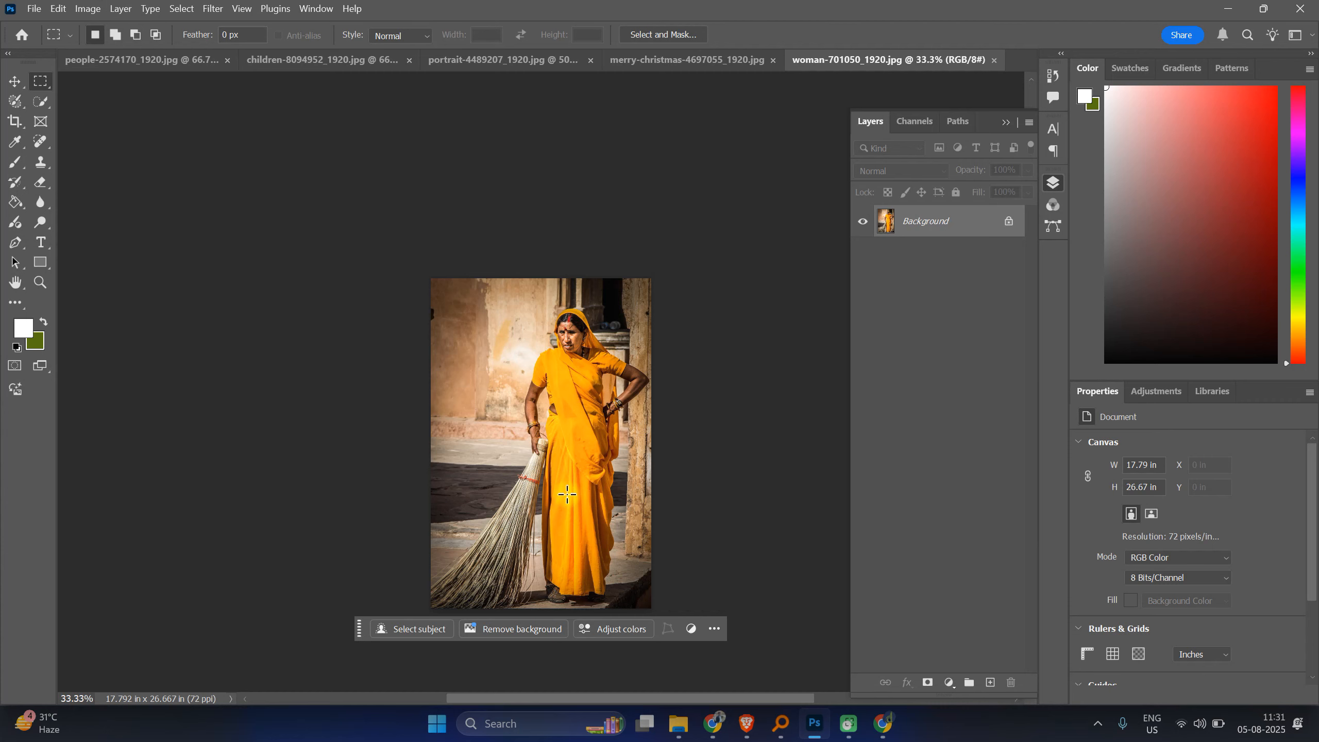
pyautogui.scroll(4, 569, 468)
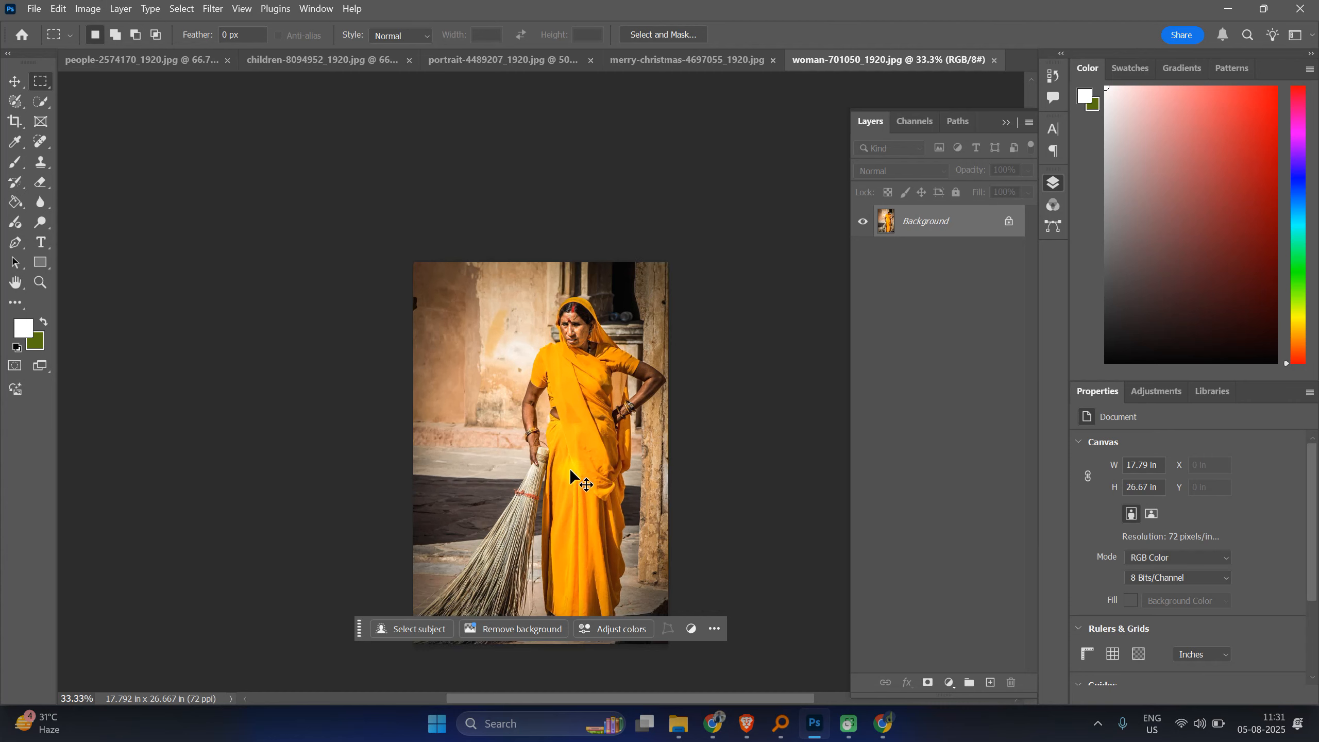
pyautogui.scroll(2, 570, 470)
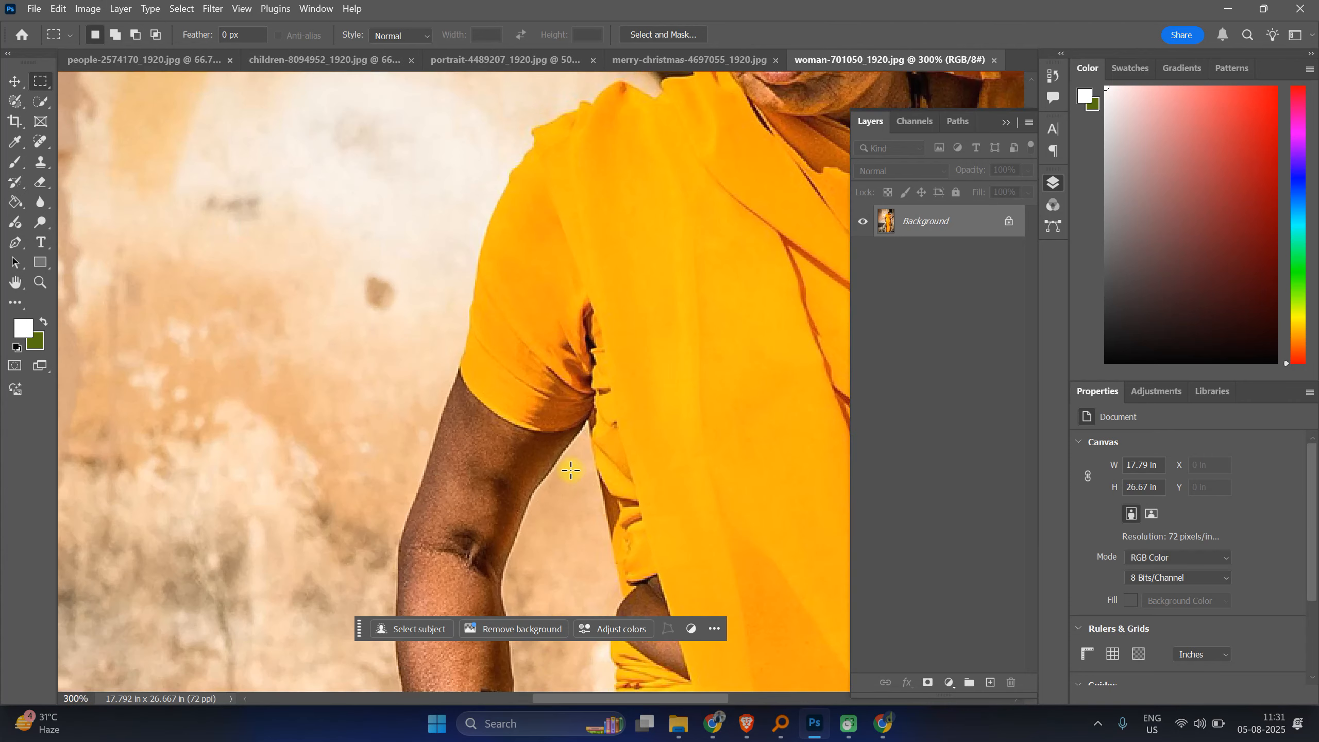
pyautogui.moveTo(627, 226); pyautogui.dragTo(474, 480)
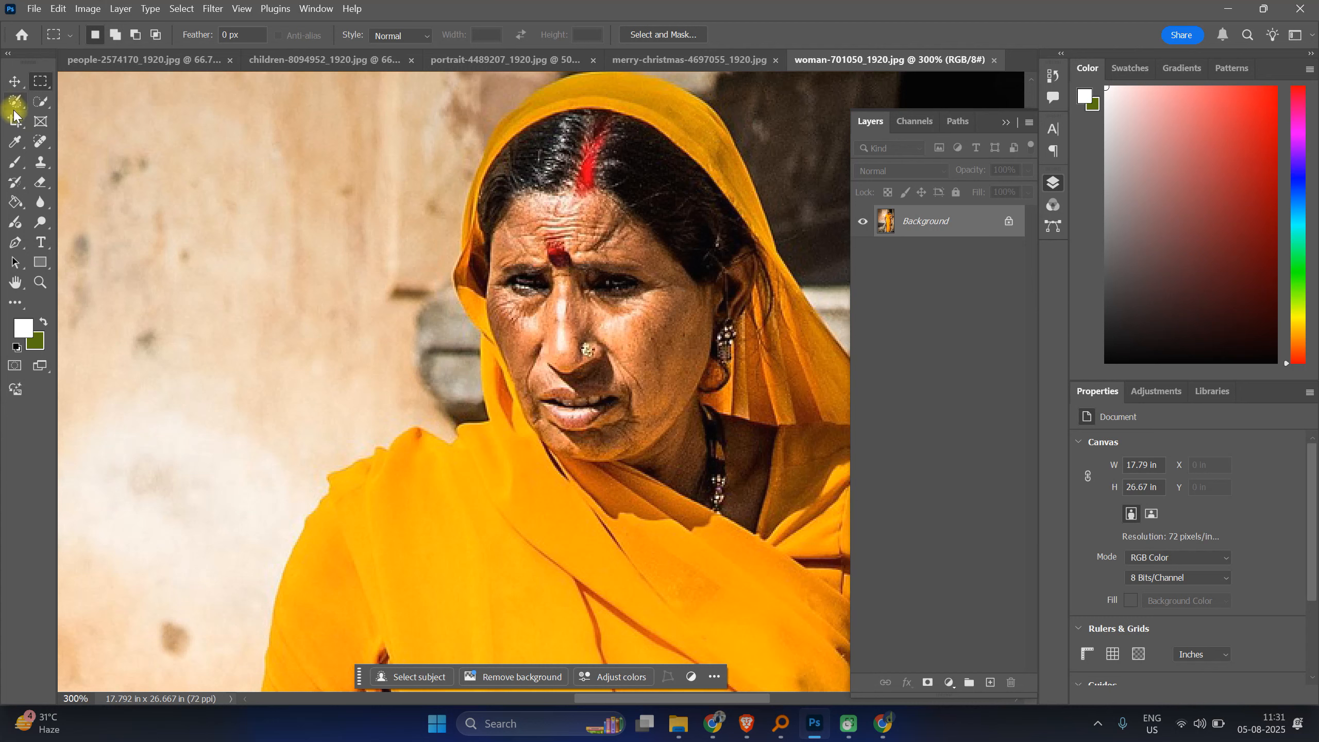
pyautogui.click(32, 107)
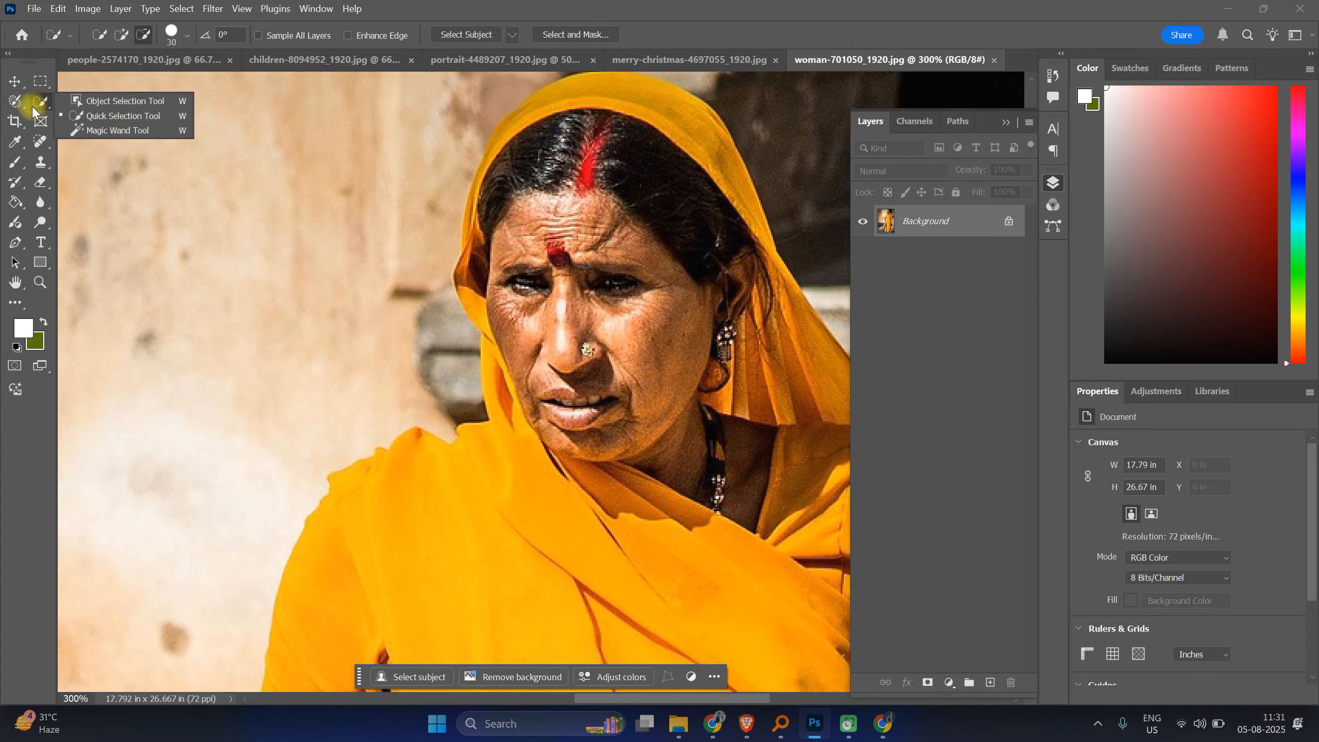
pyautogui.click(7, 104)
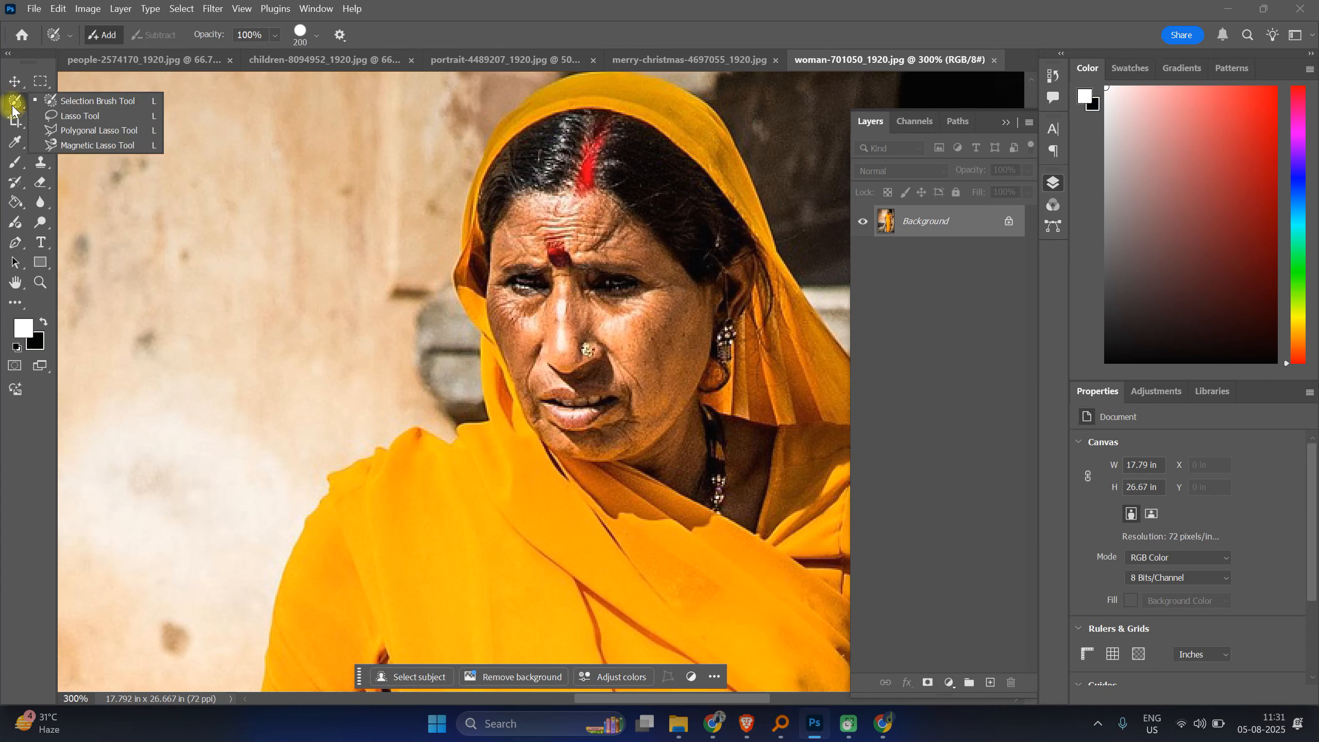
pyautogui.click(69, 119)
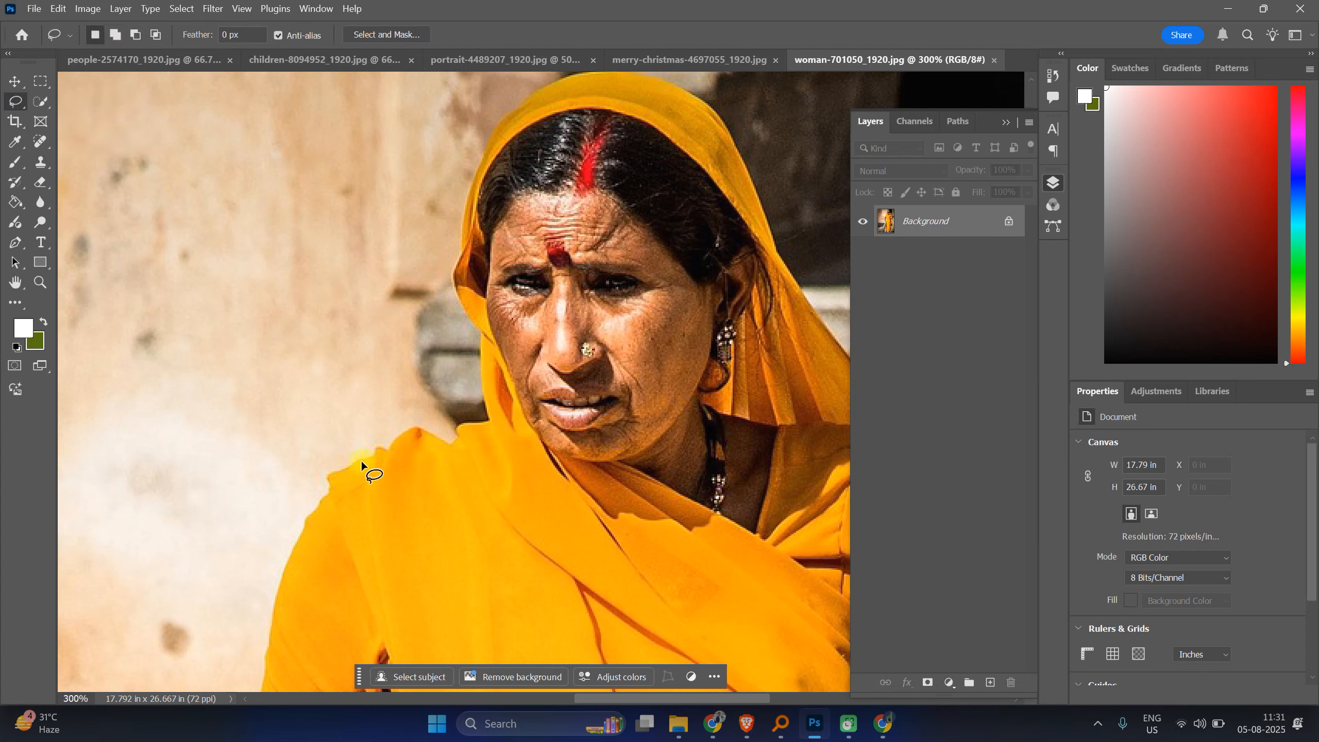
# Step: Draw a freehand lasso selection around the woman's sleeve and shoulder
pyautogui.moveTo(361, 460); pyautogui.dragTo(359, 459)
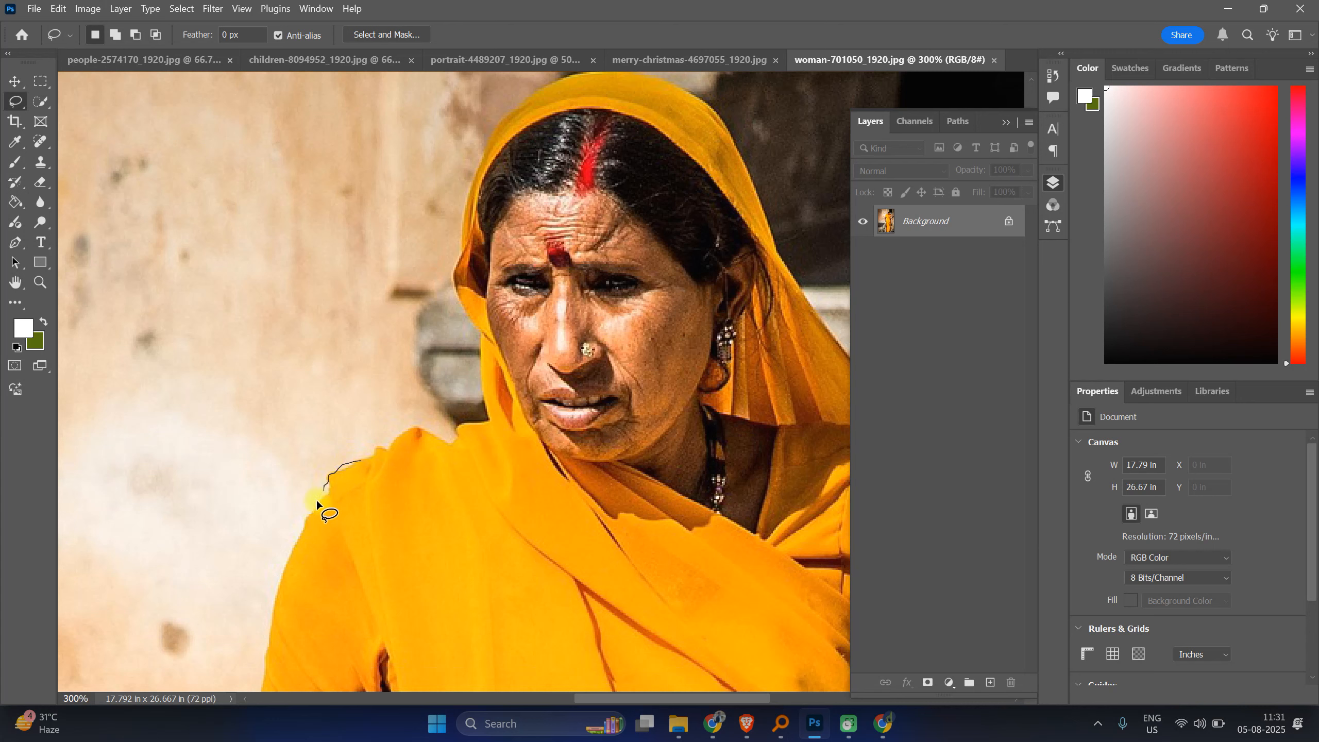
pyautogui.moveTo(269, 659); pyautogui.dragTo(267, 681)
pyautogui.moveTo(384, 667)
pyautogui.mouseDown()
pyautogui.moveTo(403, 550)
pyautogui.moveTo(394, 467)
pyautogui.moveTo(364, 464)
pyautogui.mouseUp()
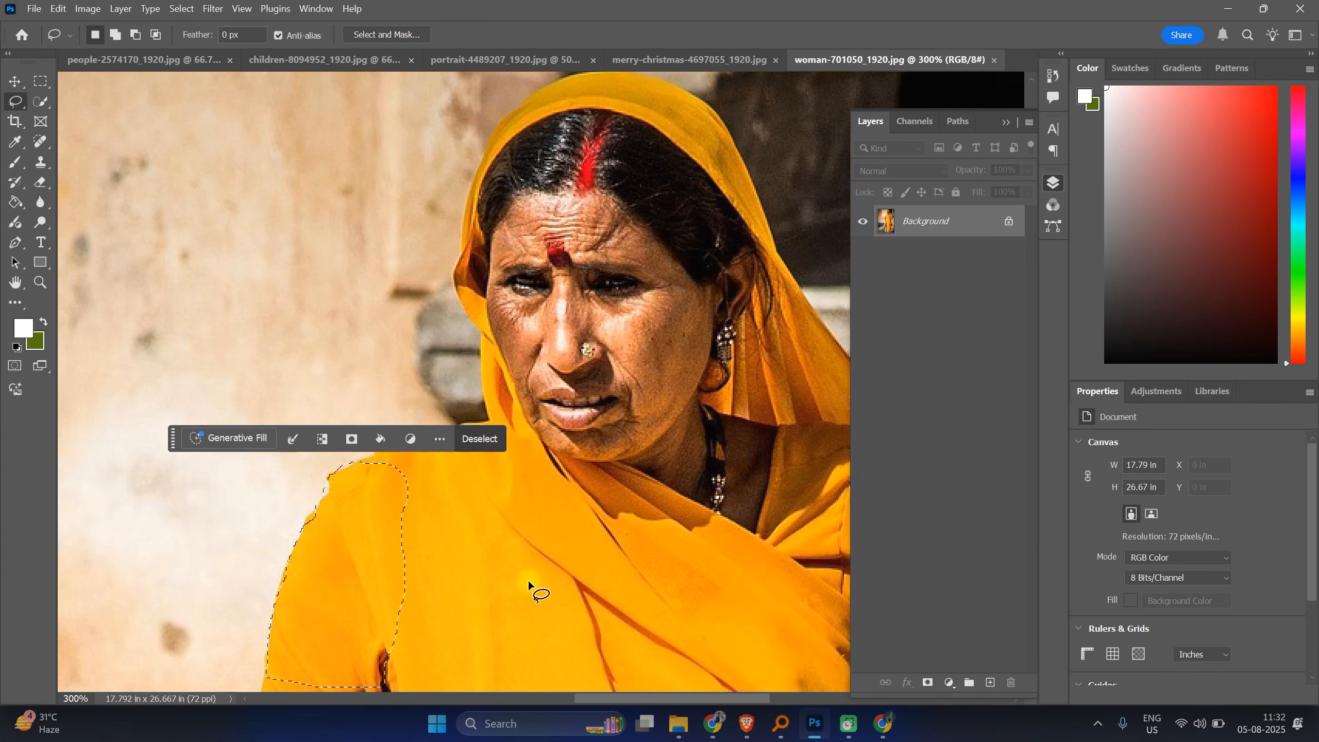
pyautogui.scroll(-3, 528, 569)
pyautogui.scroll(-3, 528, 567)
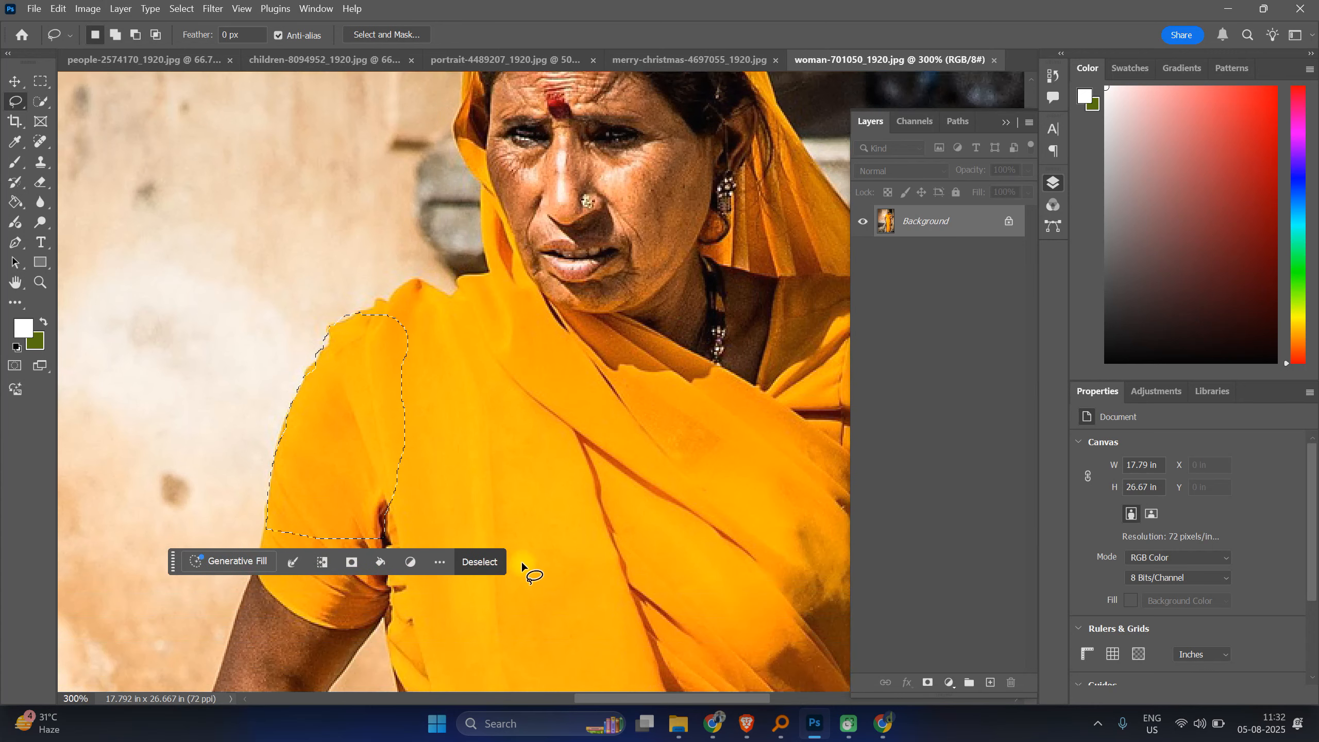
# Step: Draw a larger lasso selection around the shoulder and nearby wall, then deselect
pyautogui.click(202, 184)
pyautogui.moveTo(98, 386)
pyautogui.mouseDown()
pyautogui.moveTo(151, 568)
pyautogui.moveTo(307, 644)
pyautogui.moveTo(391, 614)
pyautogui.moveTo(456, 463)
pyautogui.moveTo(452, 349)
pyautogui.moveTo(384, 228)
pyautogui.mouseUp()
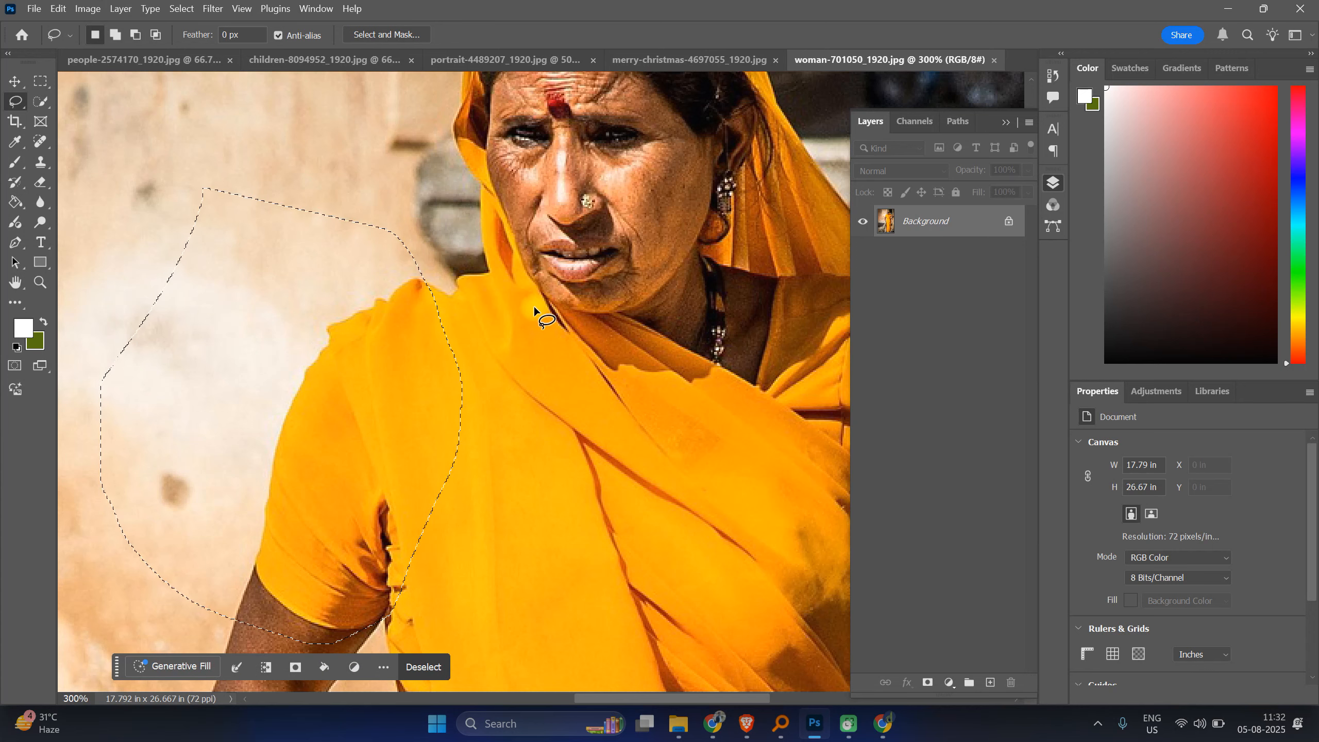
pyautogui.click(534, 305)
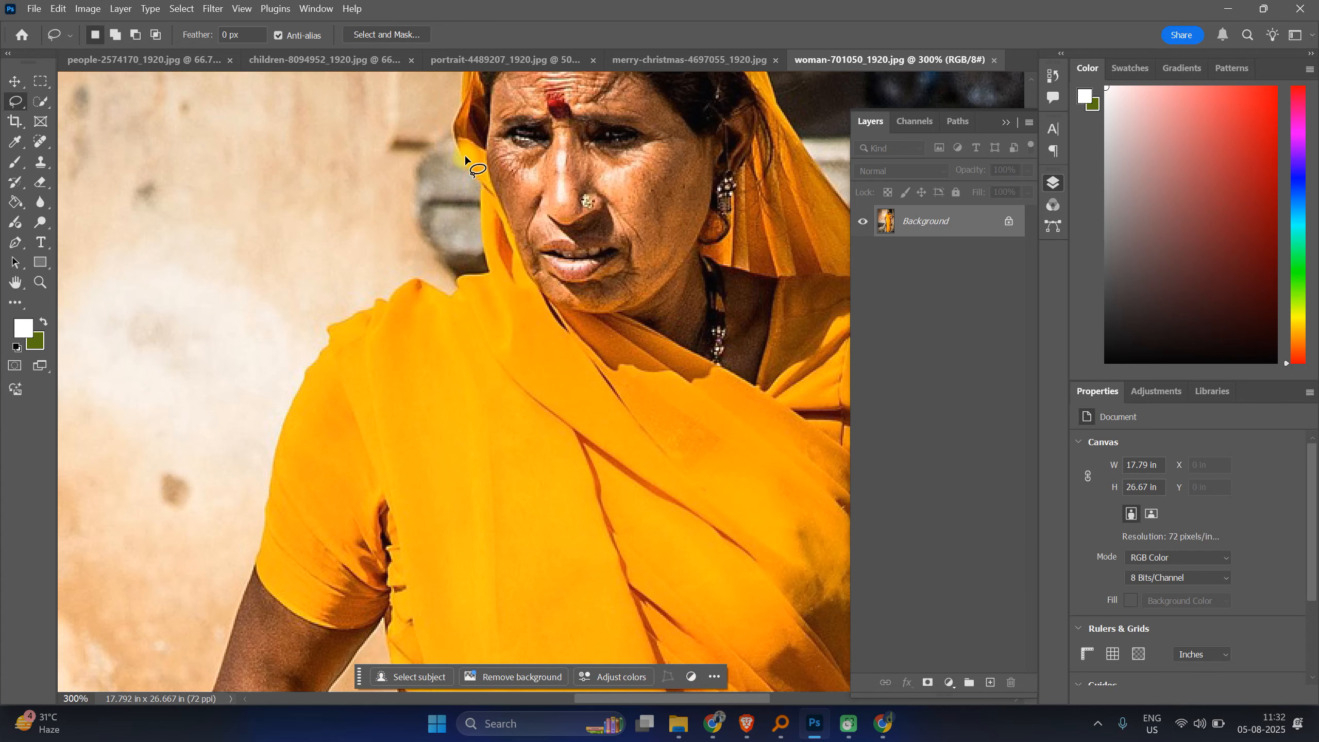
# Step: Trace lasso selections around the woman's bare arm, deselecting after each one
pyautogui.press('space')
pyautogui.moveTo(314, 572)
pyautogui.mouseDown()
pyautogui.moveTo(413, 377)
pyautogui.moveTo(433, 262)
pyautogui.moveTo(318, 410)
pyautogui.moveTo(338, 400)
pyautogui.moveTo(332, 418)
pyautogui.mouseUp()
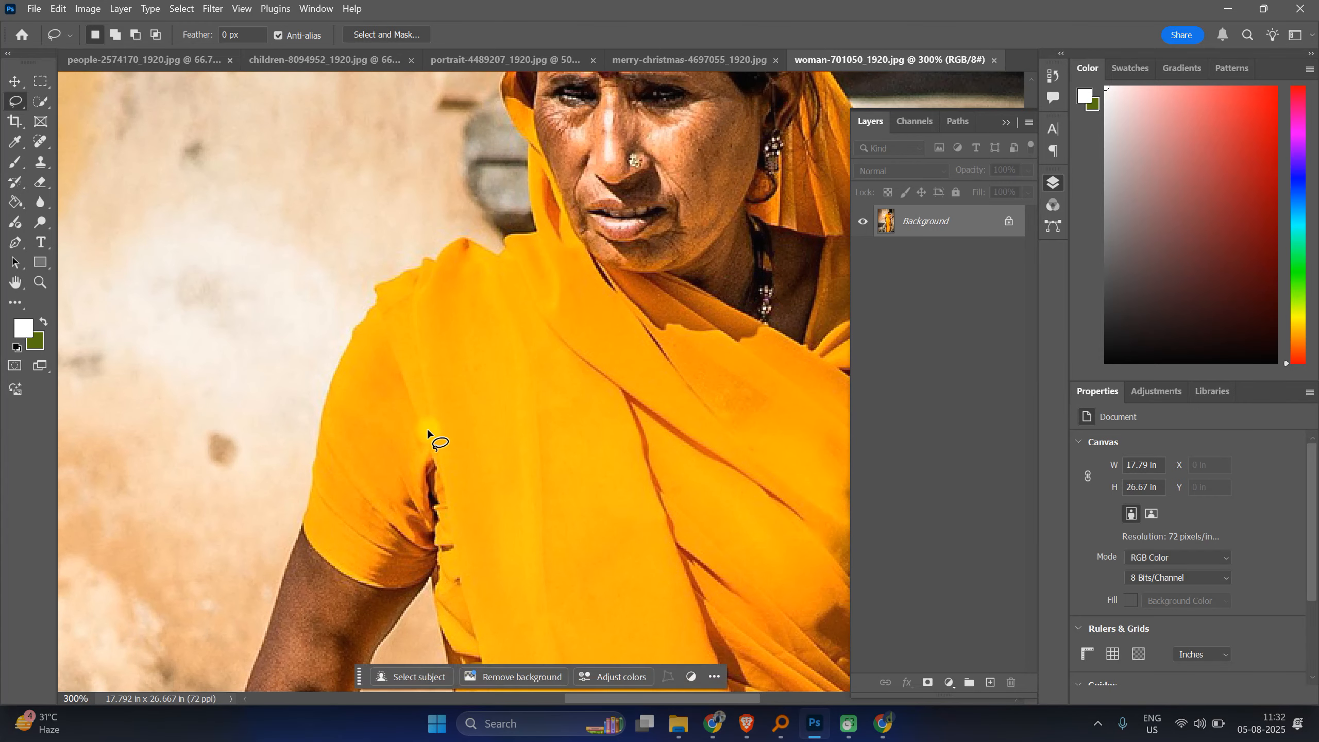
pyautogui.moveTo(384, 494)
pyautogui.mouseDown()
pyautogui.moveTo(409, 531)
pyautogui.moveTo(533, 127)
pyautogui.mouseUp()
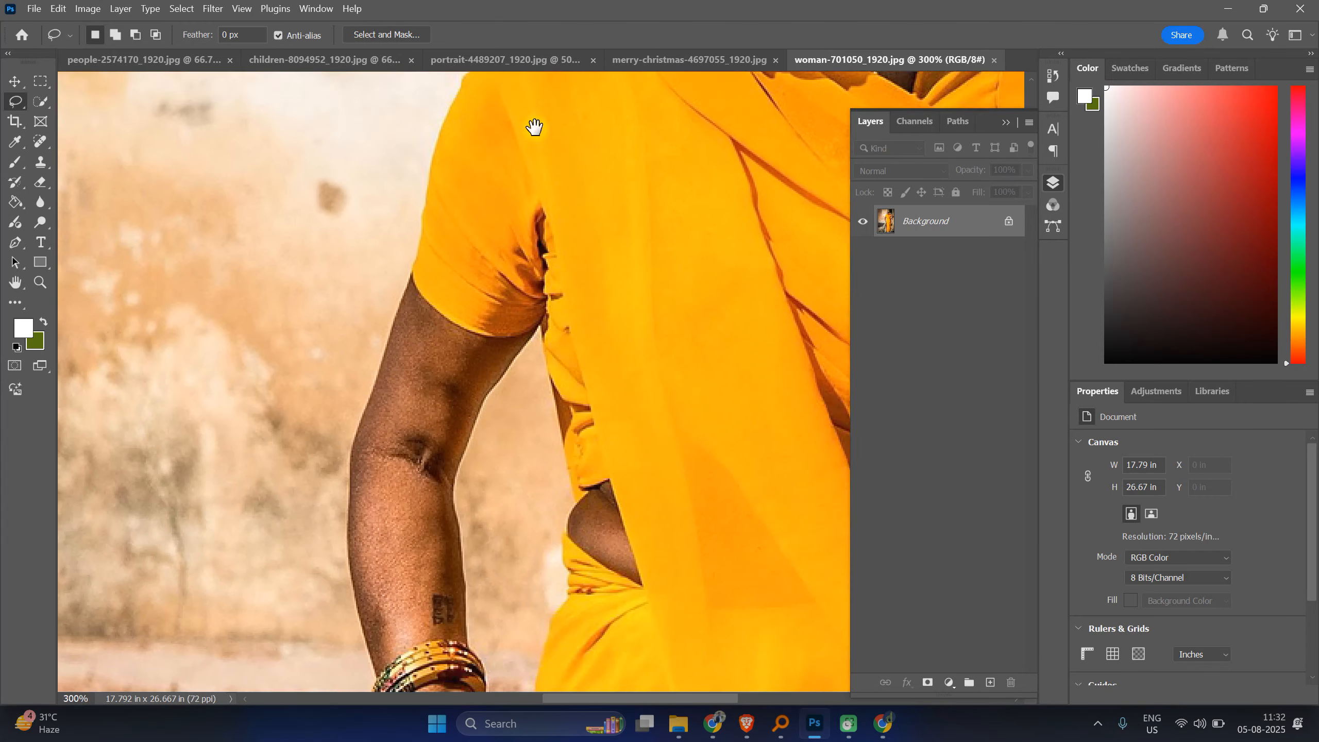
pyautogui.moveTo(459, 172); pyautogui.dragTo(456, 178)
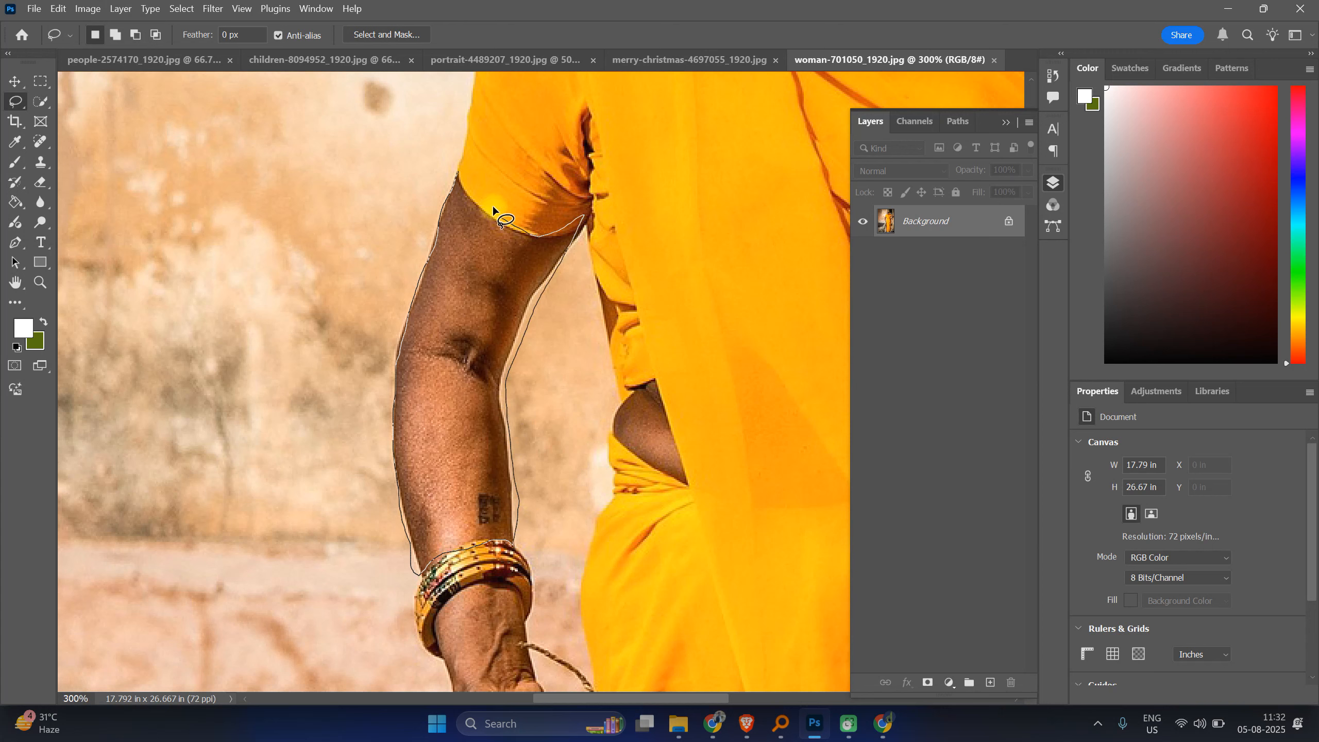
pyautogui.moveTo(457, 172); pyautogui.dragTo(456, 172)
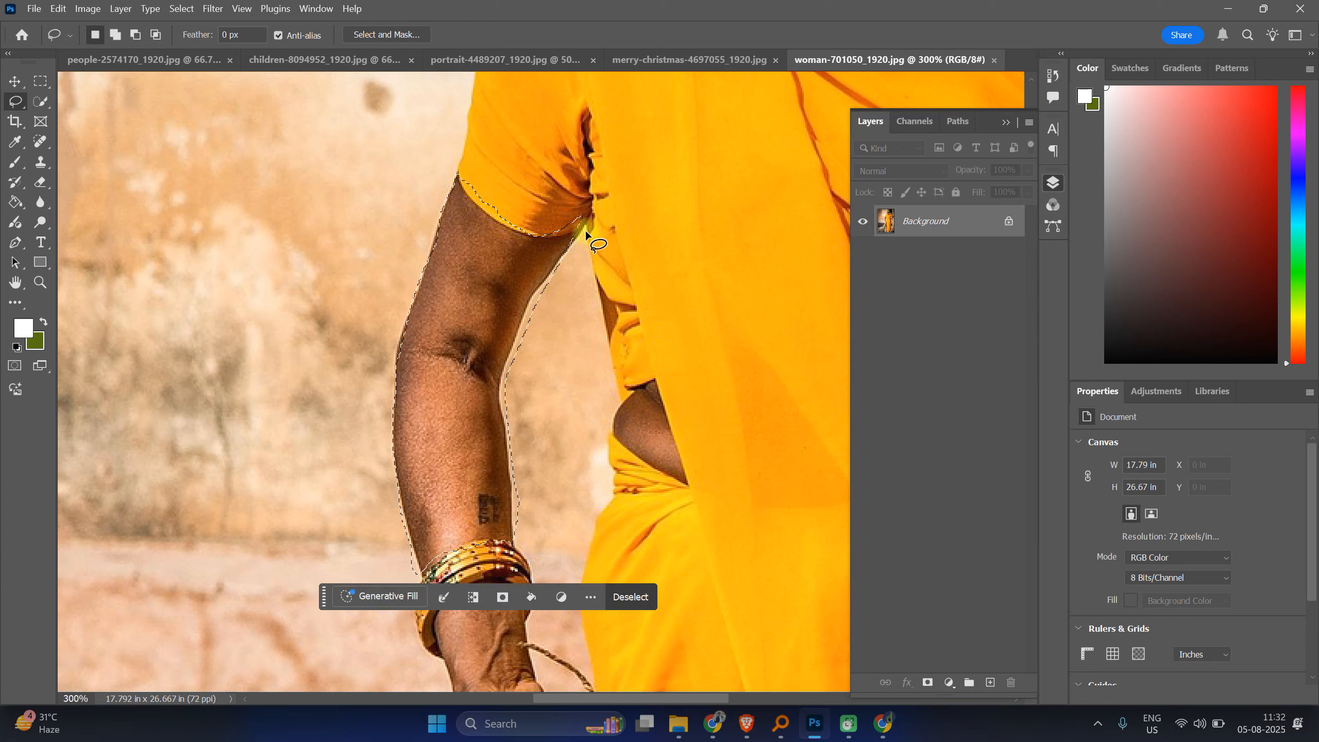
pyautogui.moveTo(599, 208); pyautogui.dragTo(573, 226)
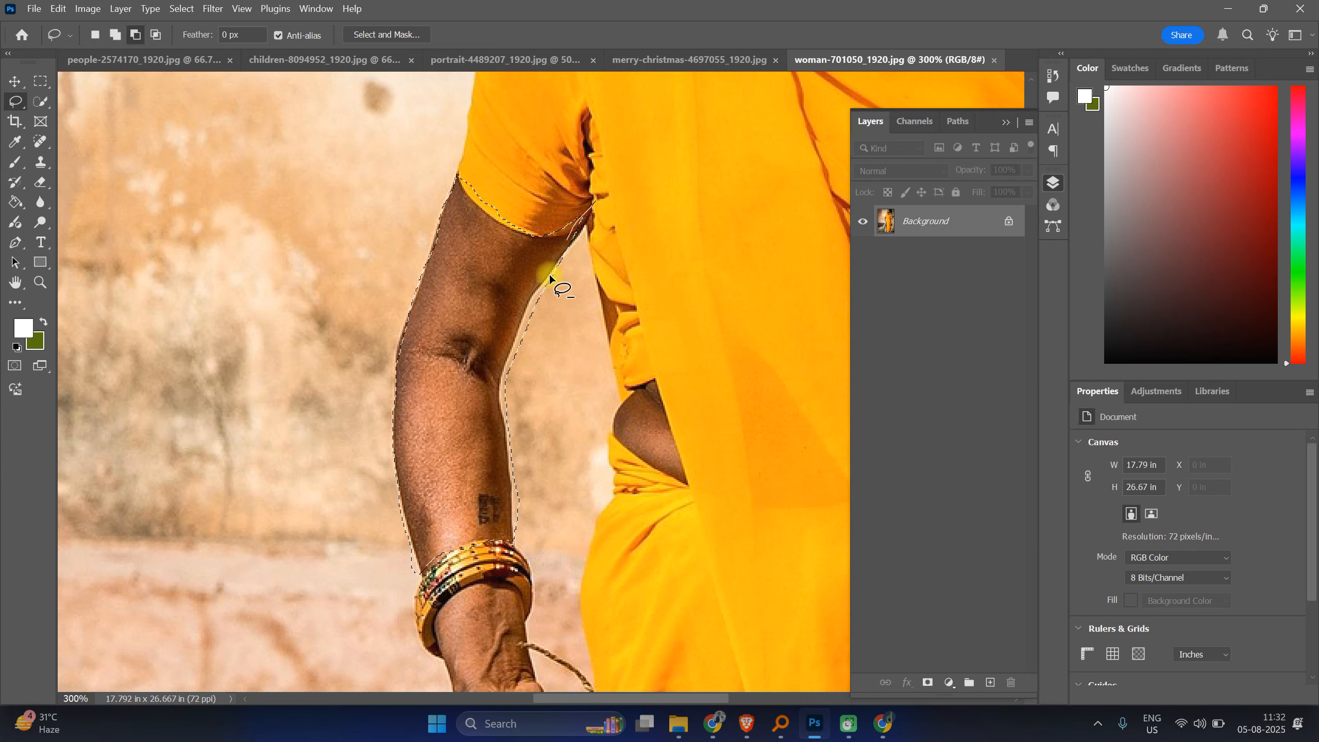
pyautogui.moveTo(511, 483)
pyautogui.mouseDown()
pyautogui.moveTo(519, 543)
pyautogui.moveTo(583, 417)
pyautogui.moveTo(619, 235)
pyautogui.moveTo(593, 200)
pyautogui.mouseUp()
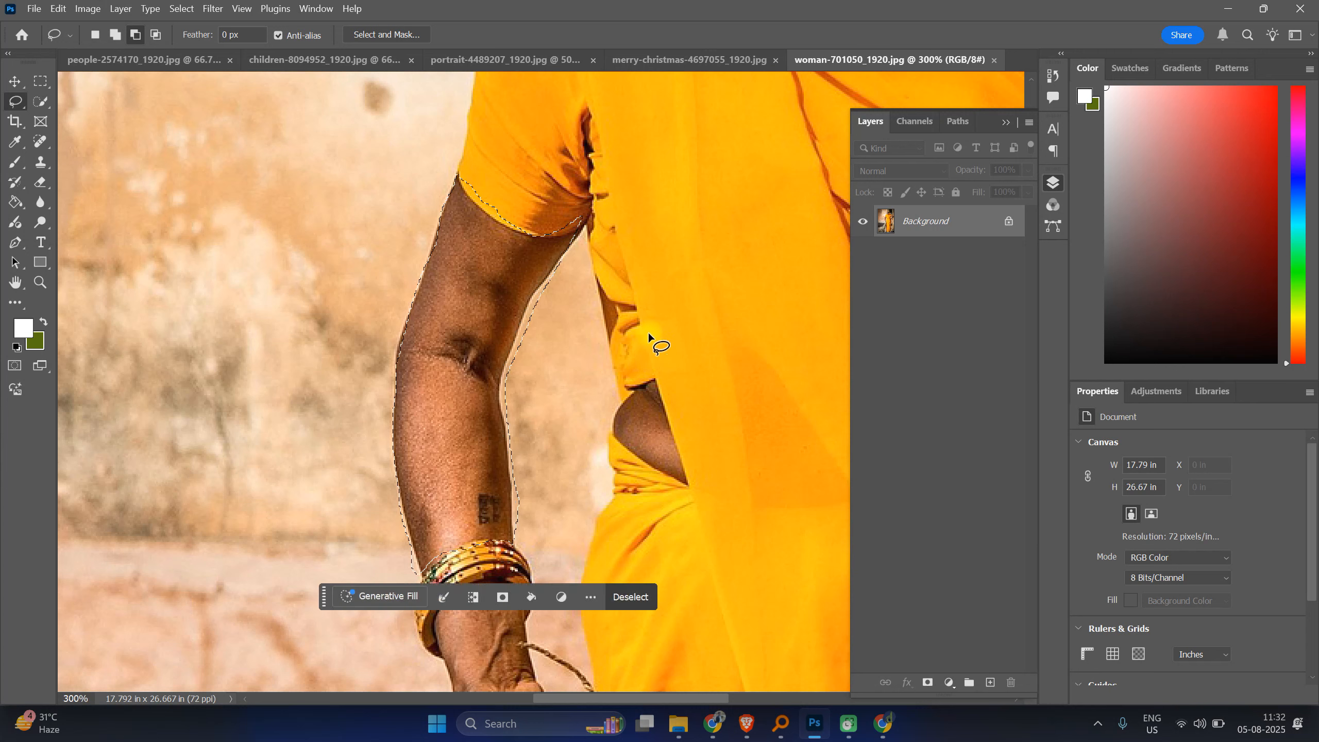
pyautogui.click(612, 341)
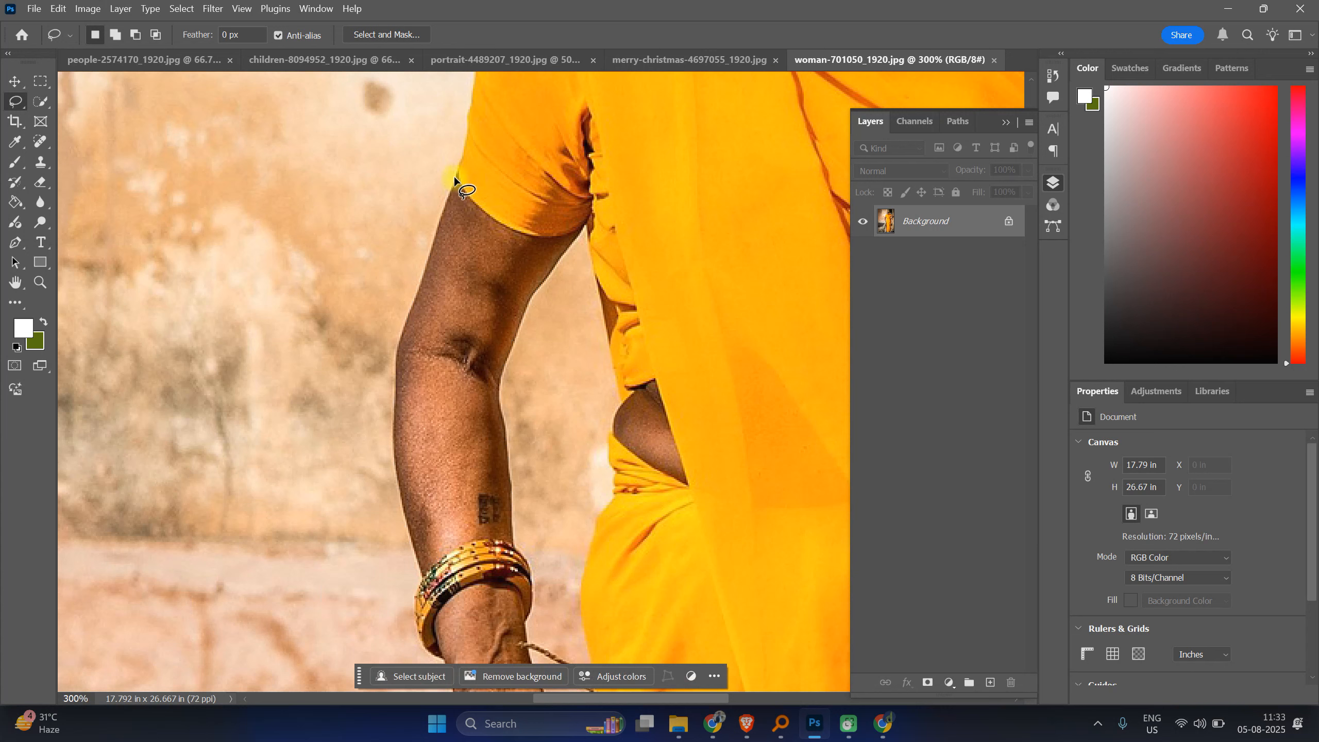
pyautogui.moveTo(453, 176)
pyautogui.mouseDown()
pyautogui.moveTo(404, 360)
pyautogui.moveTo(412, 542)
pyautogui.moveTo(428, 567)
pyautogui.moveTo(444, 569)
pyautogui.moveTo(541, 433)
pyautogui.moveTo(546, 309)
pyautogui.mouseUp()
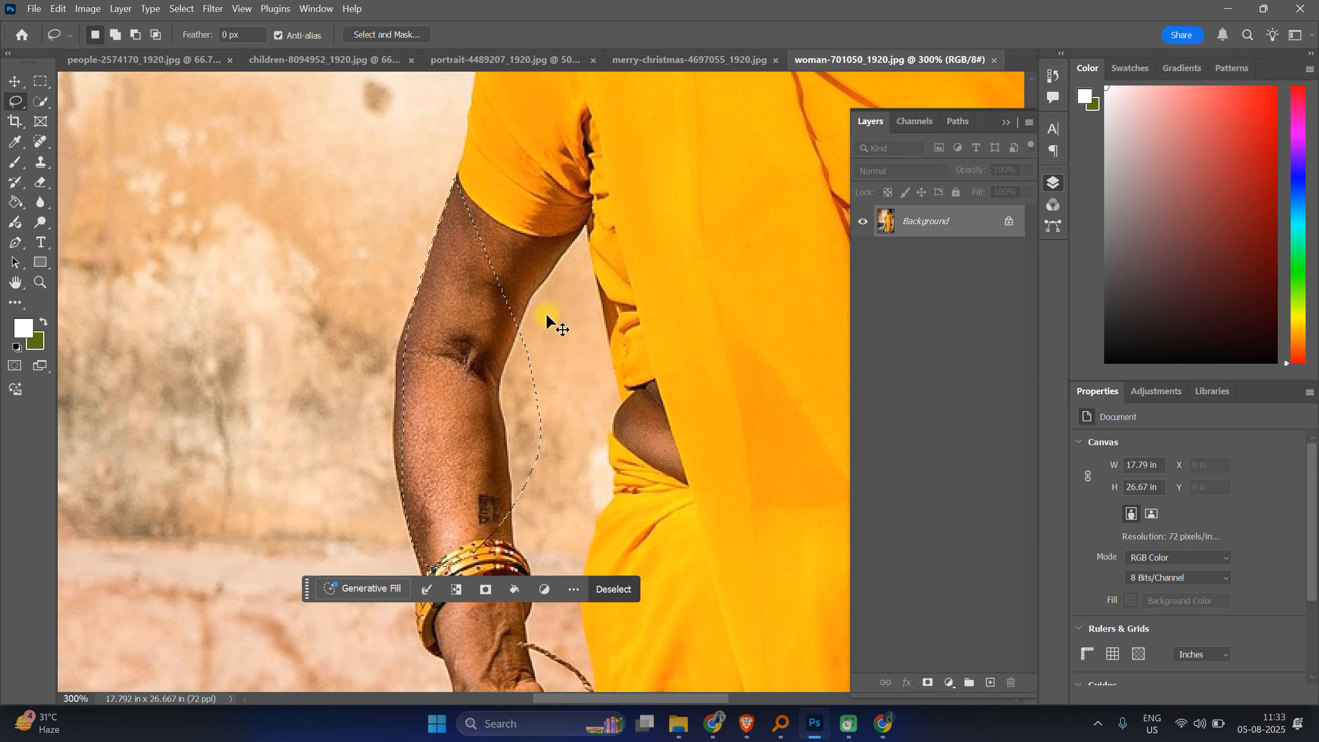
pyautogui.click(546, 313)
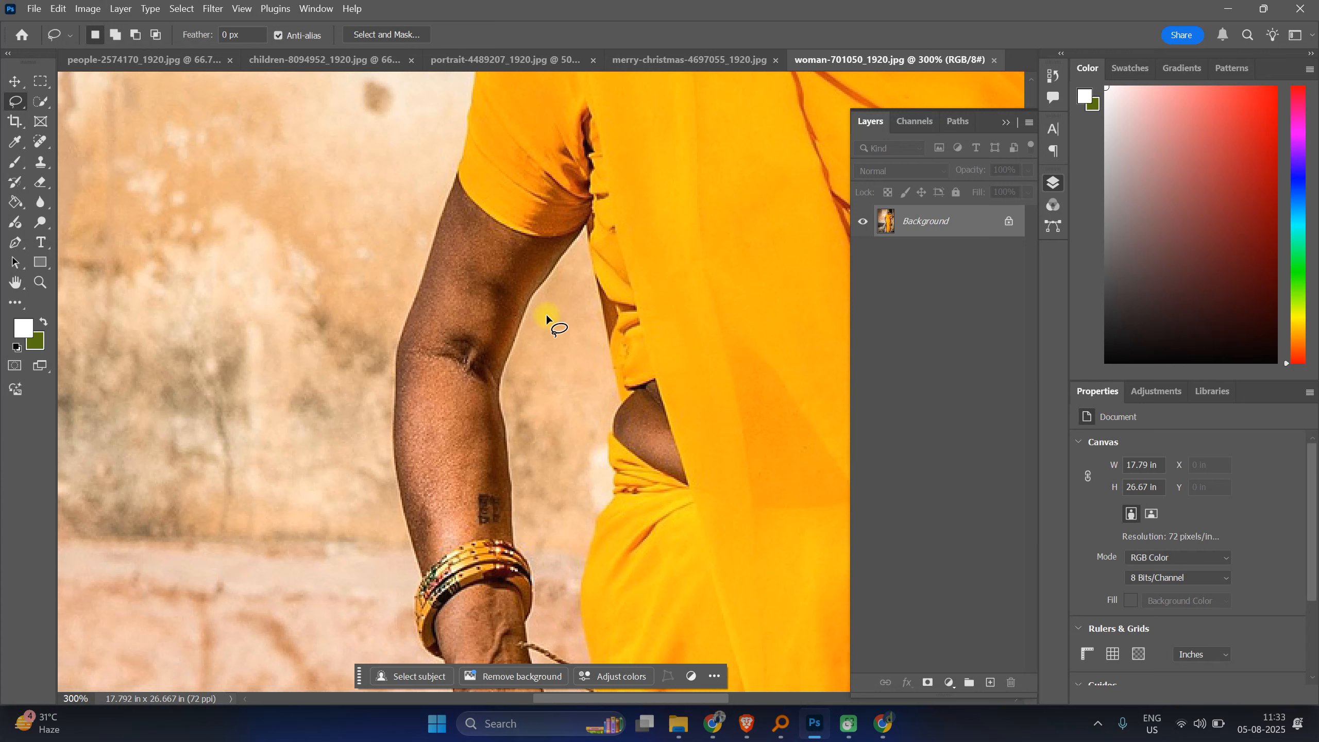
# Step: Switch to the Magnetic Lasso Tool
pyautogui.rightClick(17, 103)
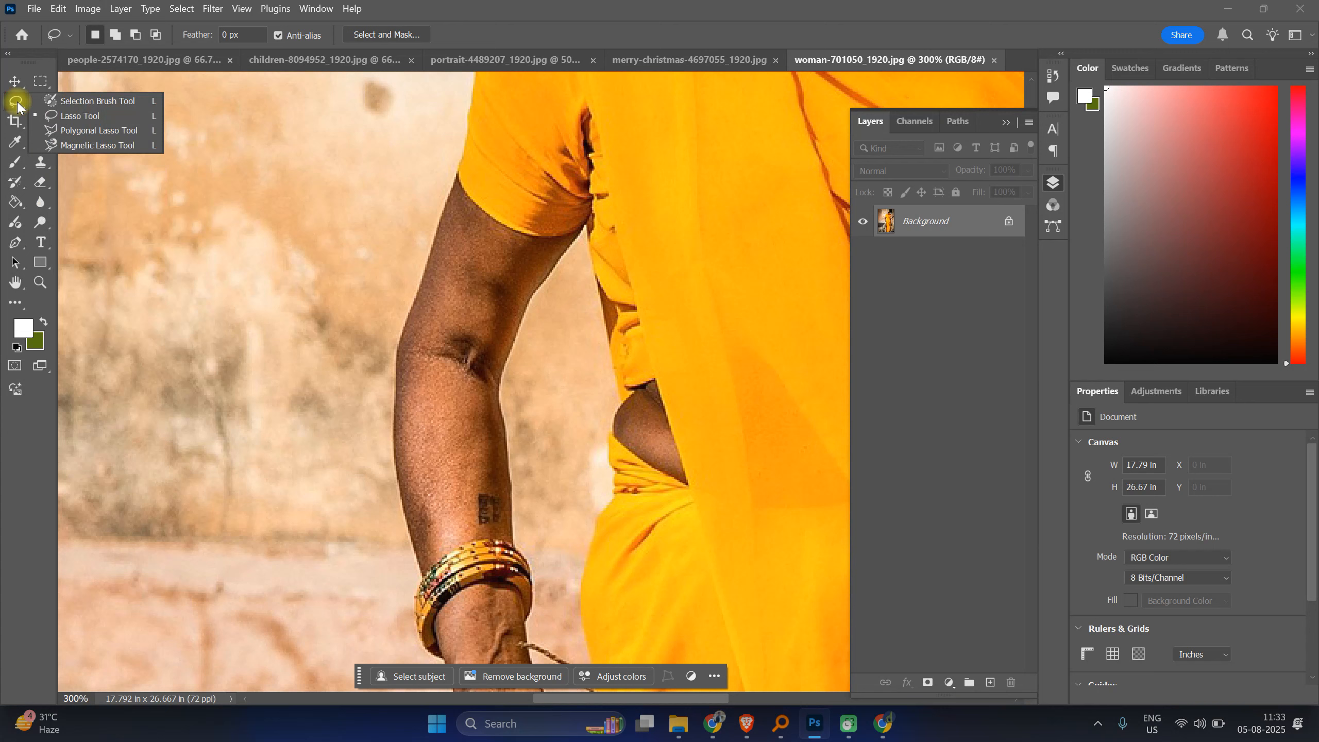
pyautogui.click(83, 147)
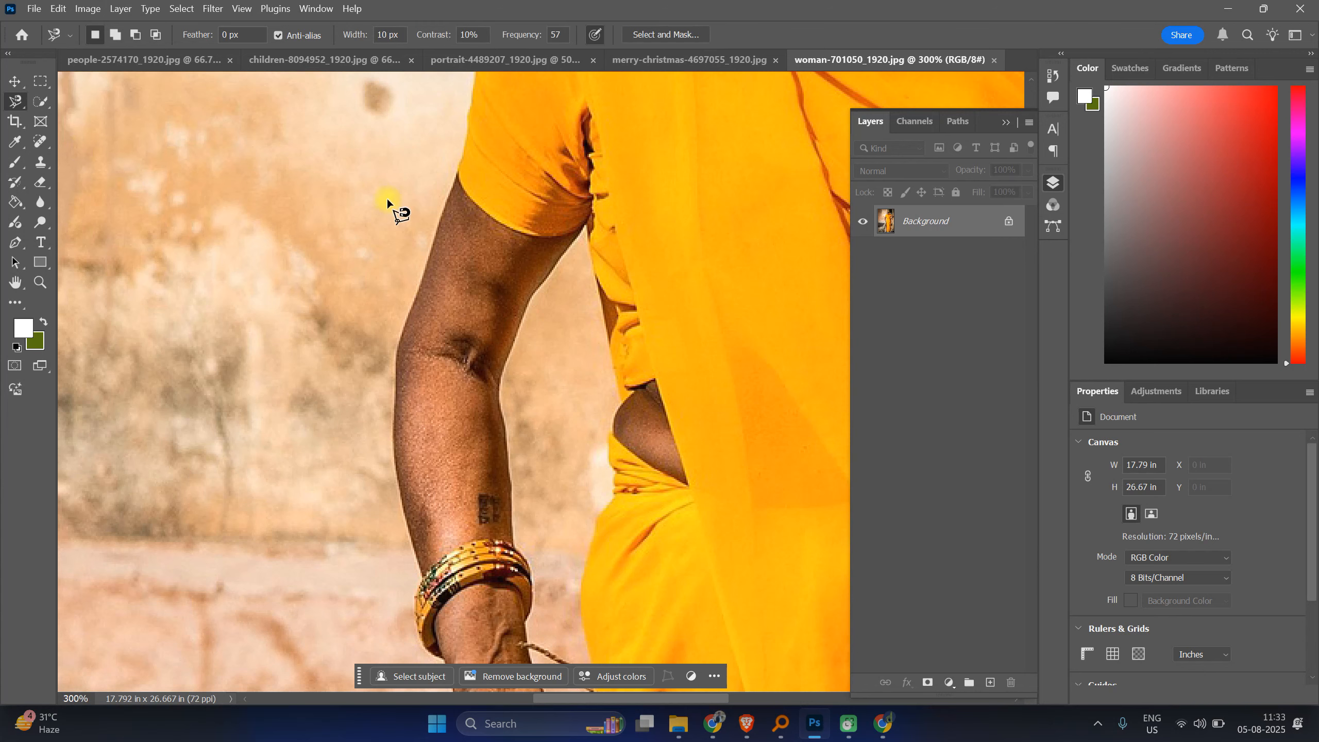
pyautogui.scroll(2, 388, 198)
pyautogui.scroll(4, 389, 198)
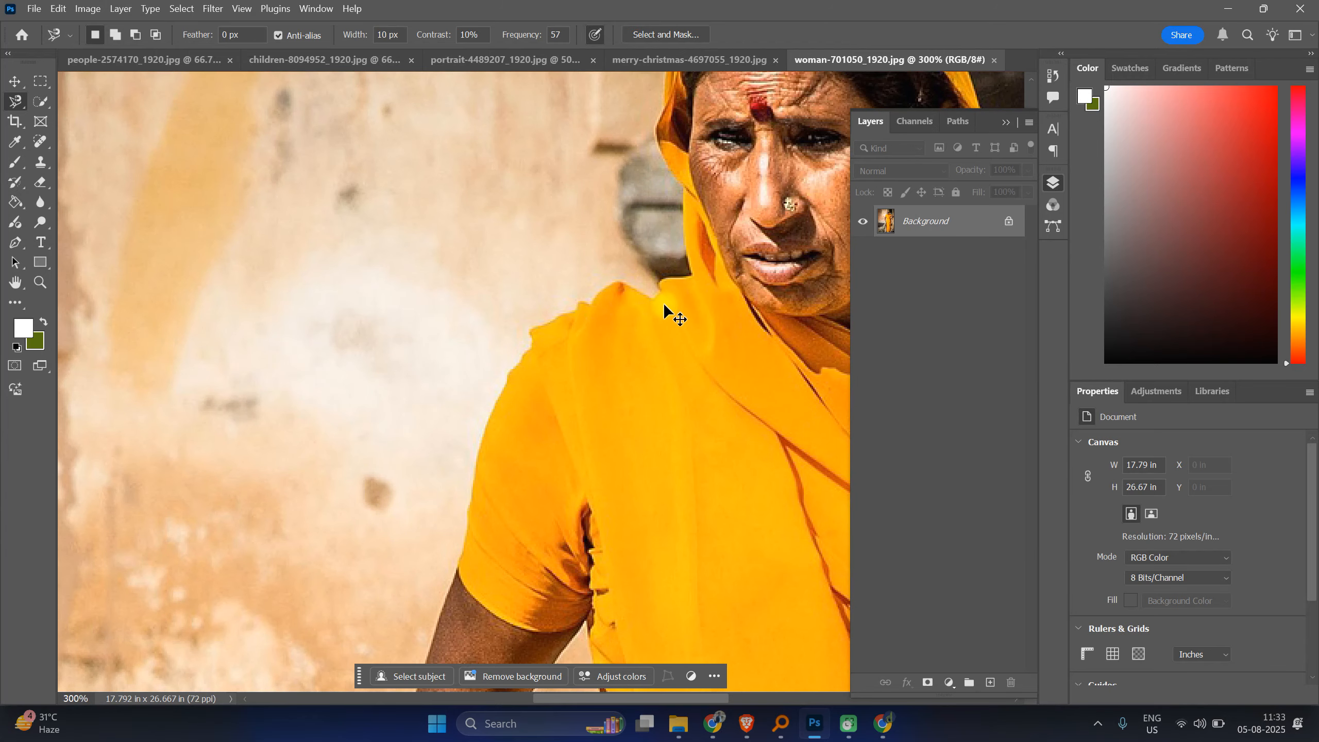
pyautogui.hotkey('ctrl', '-')
pyautogui.hotkey('ctrl', '-')
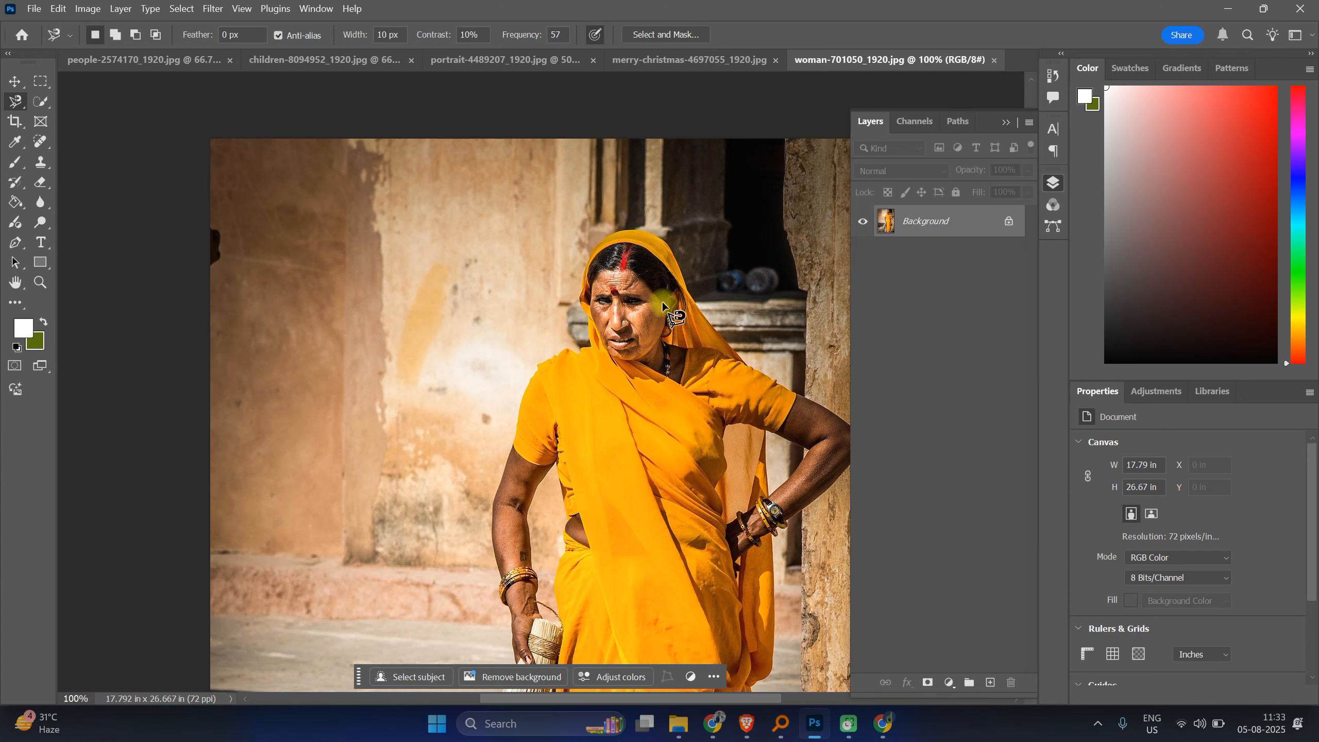
pyautogui.hotkey('ctrl', '+')
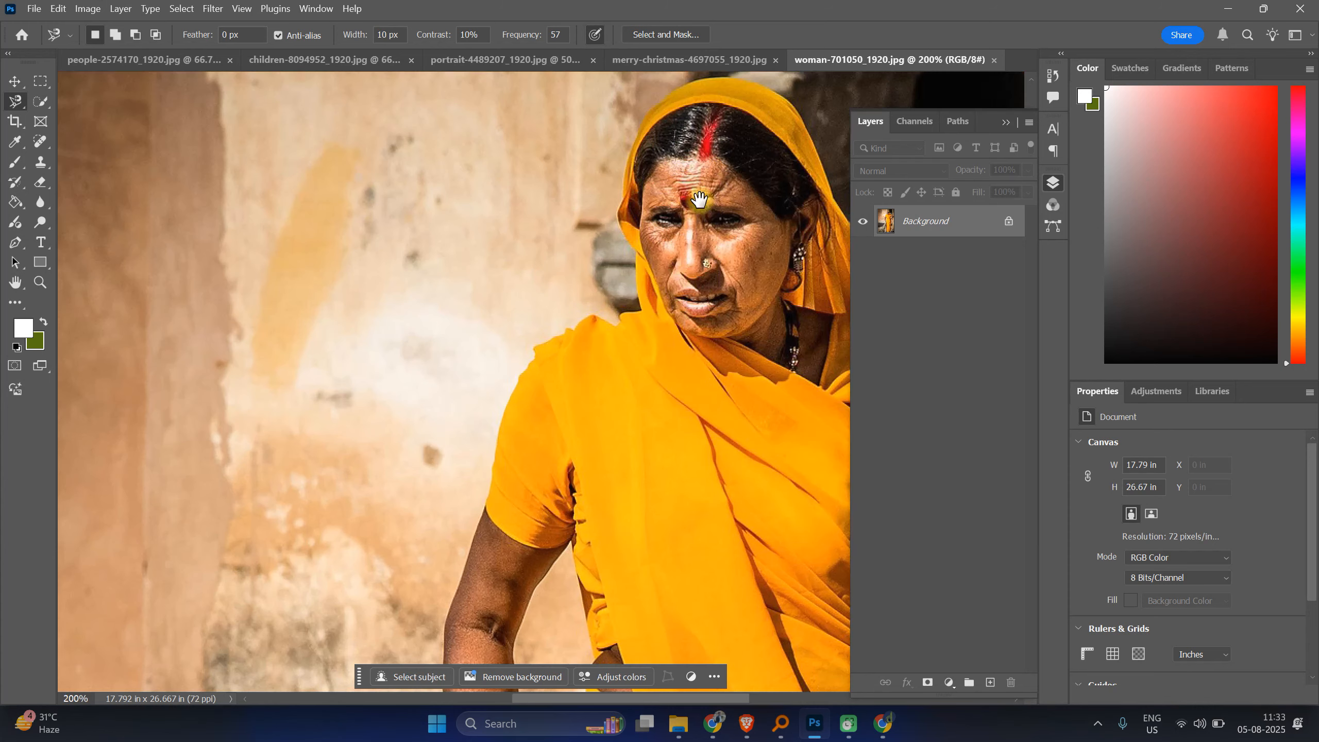
pyautogui.moveTo(483, 241); pyautogui.dragTo(327, 283)
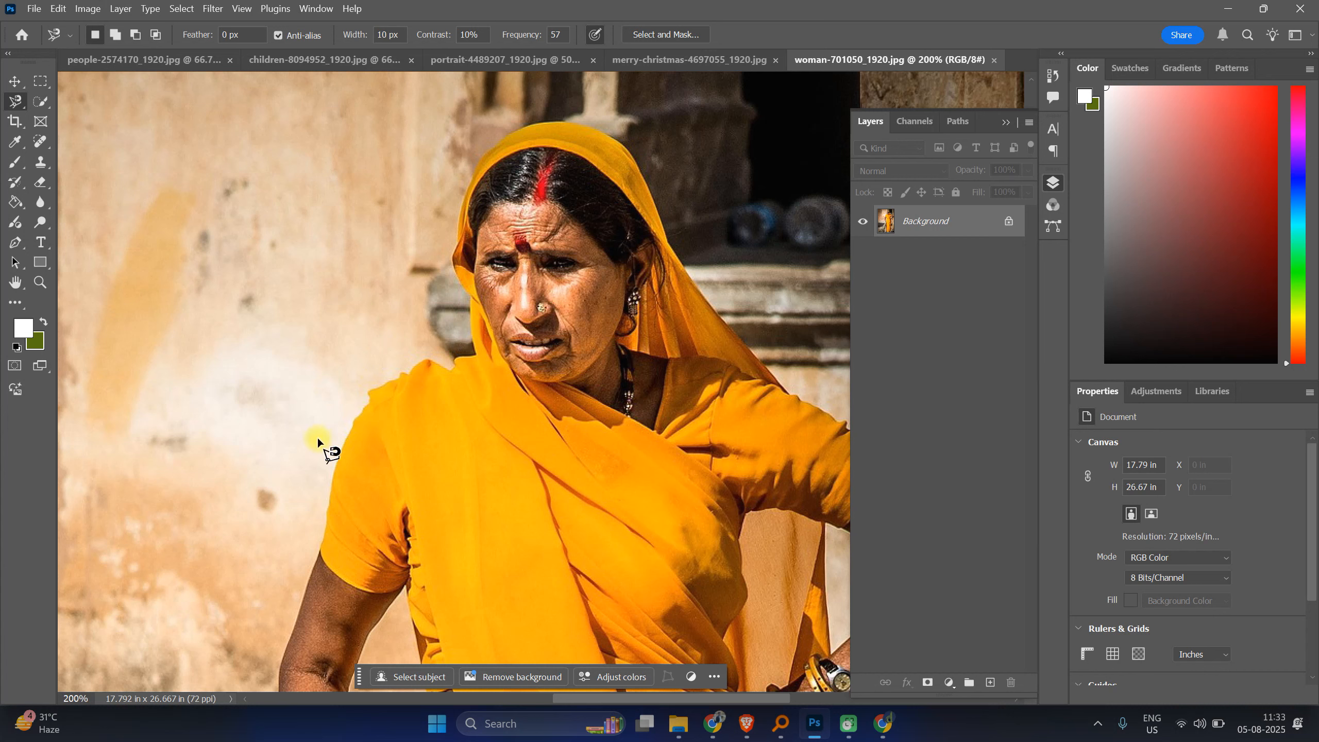
# Step: Start a magnetic lasso path along the sleeve's outer edge, then cancel it
pyautogui.click(355, 424)
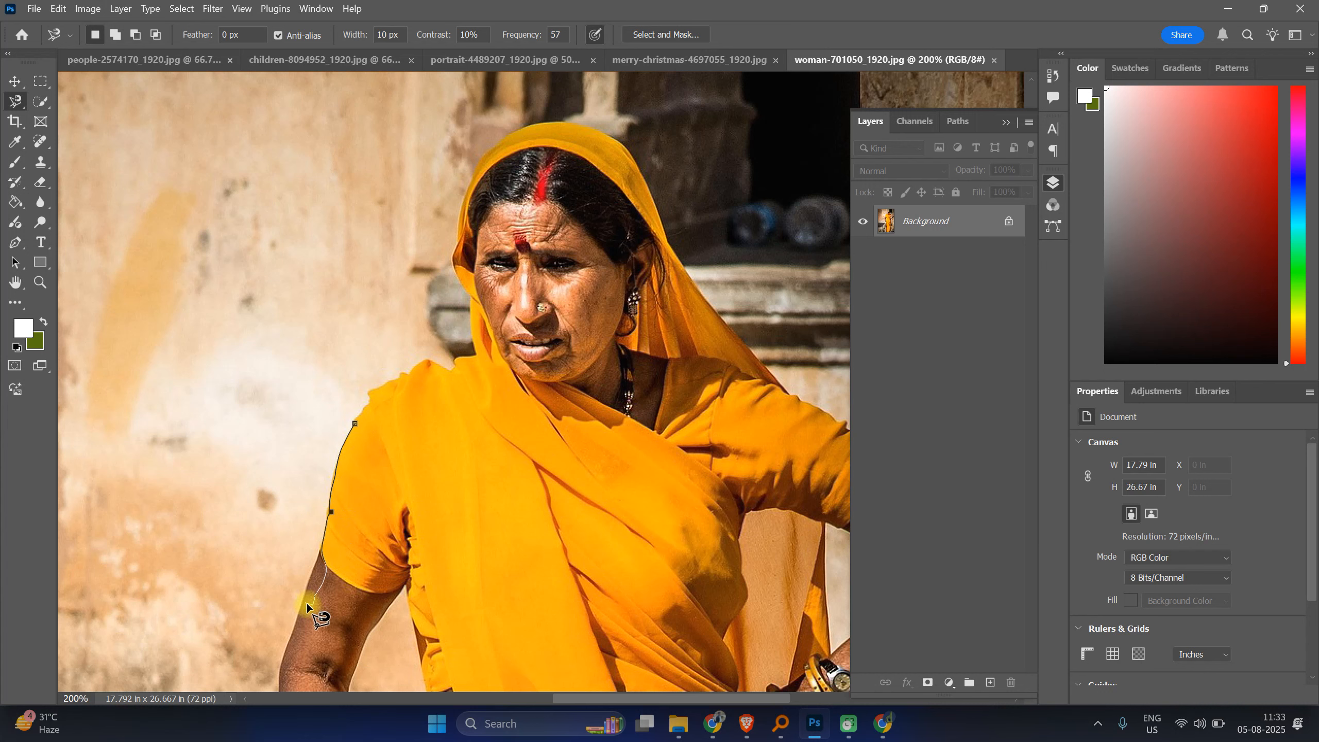
pyautogui.scroll(1, 297, 605)
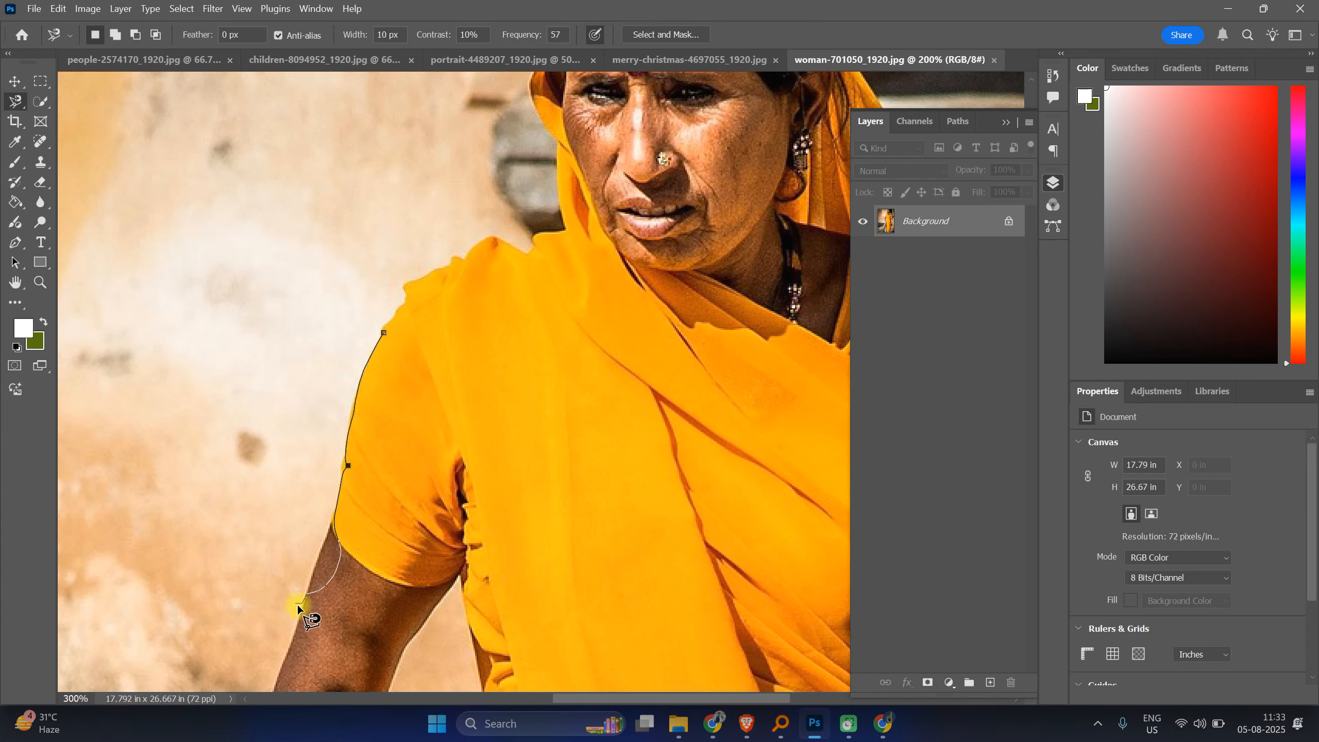
pyautogui.press('Escape')
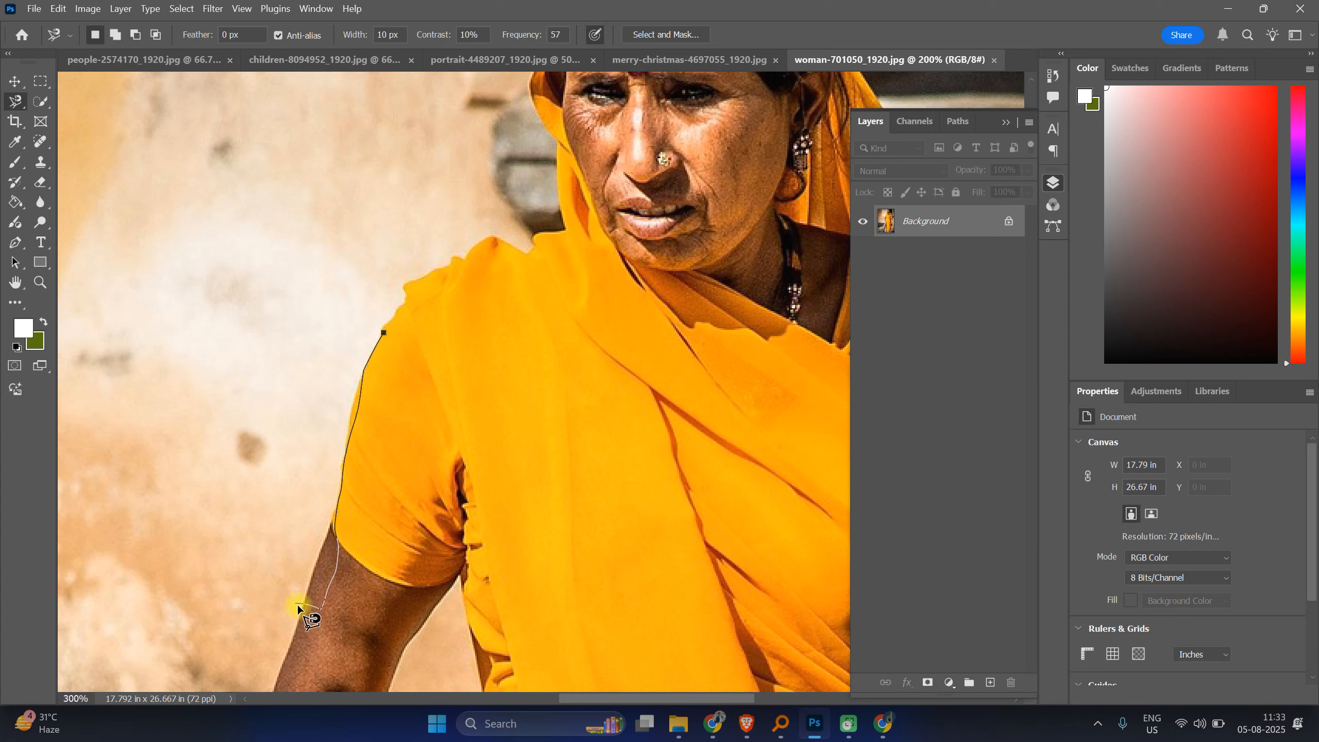
# Step: Trace a magnetic lasso path down the sleeve's outer edge and along the woman's forearm, removing one misplaced anchor point
pyautogui.click(373, 345)
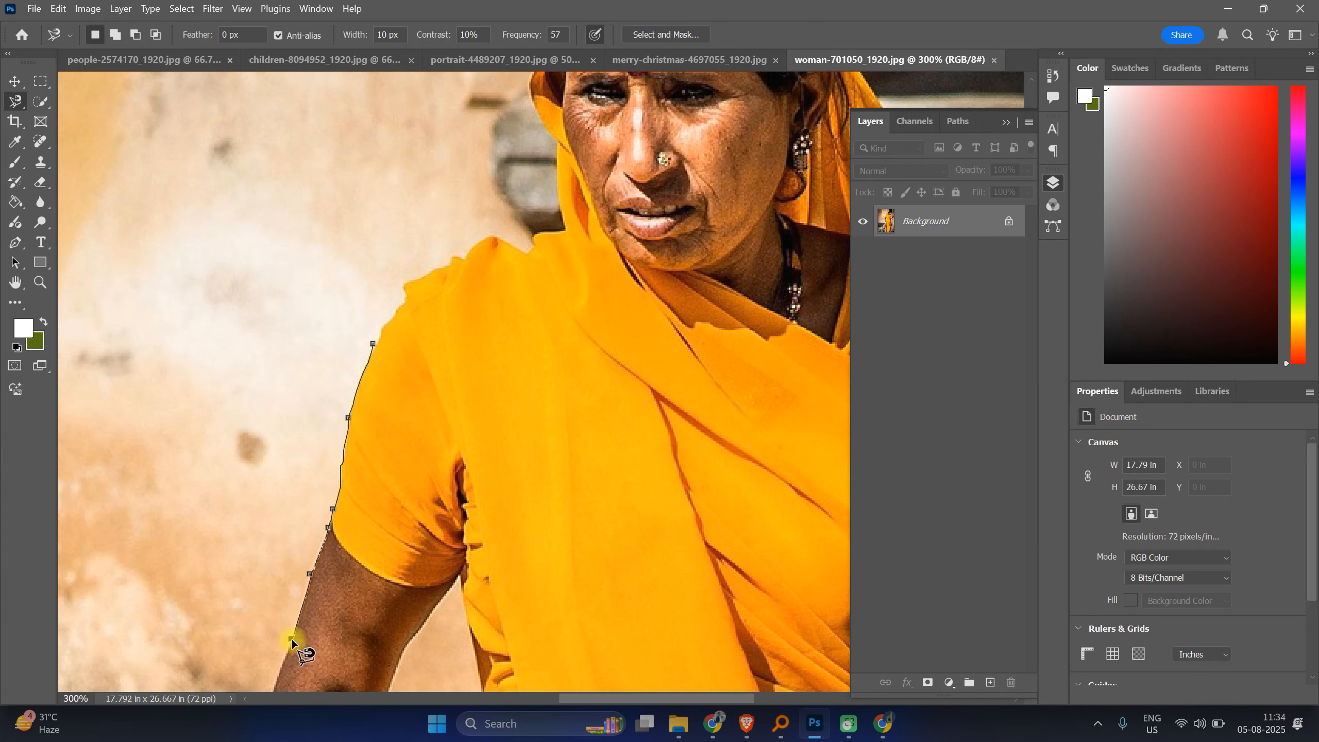
pyautogui.moveTo(303, 606); pyautogui.dragTo(324, 386)
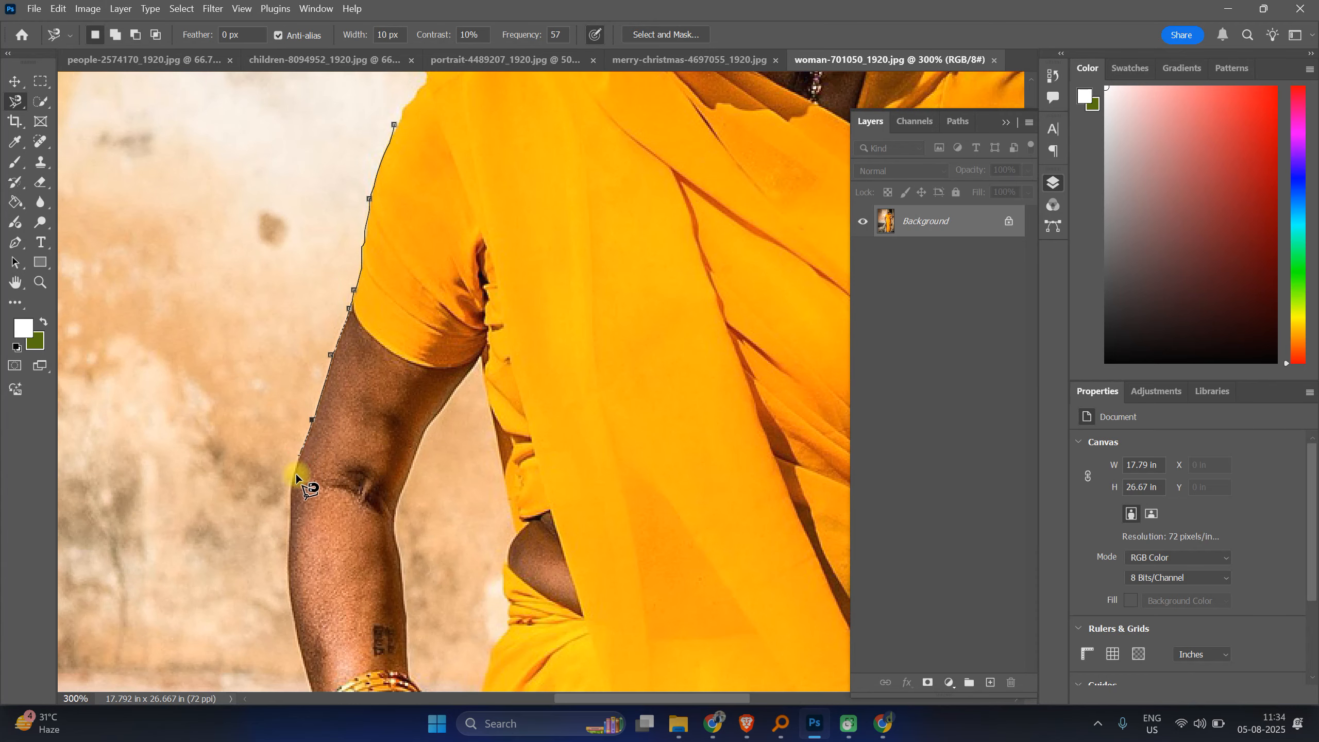
pyautogui.click(291, 489)
pyautogui.click(293, 613)
pyautogui.press('BackSpace')
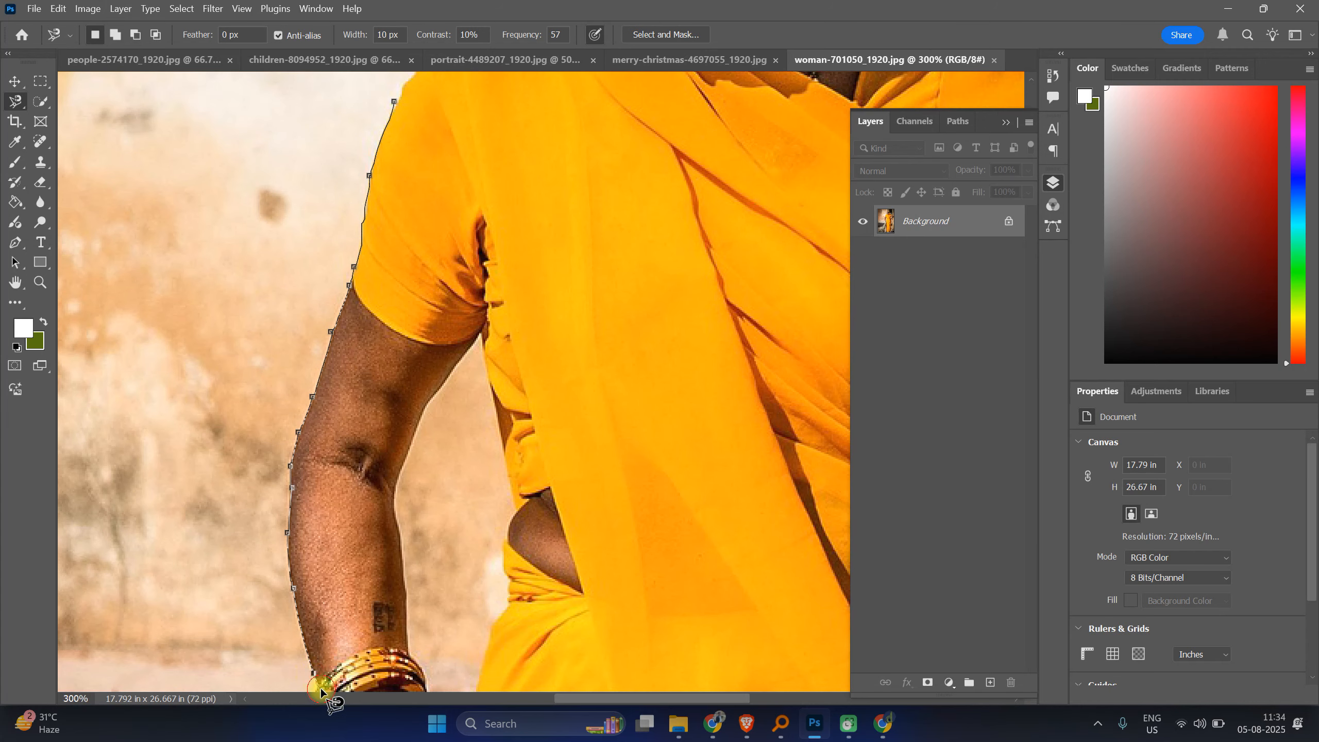
pyautogui.press('space')
pyautogui.moveTo(323, 637); pyautogui.dragTo(384, 354)
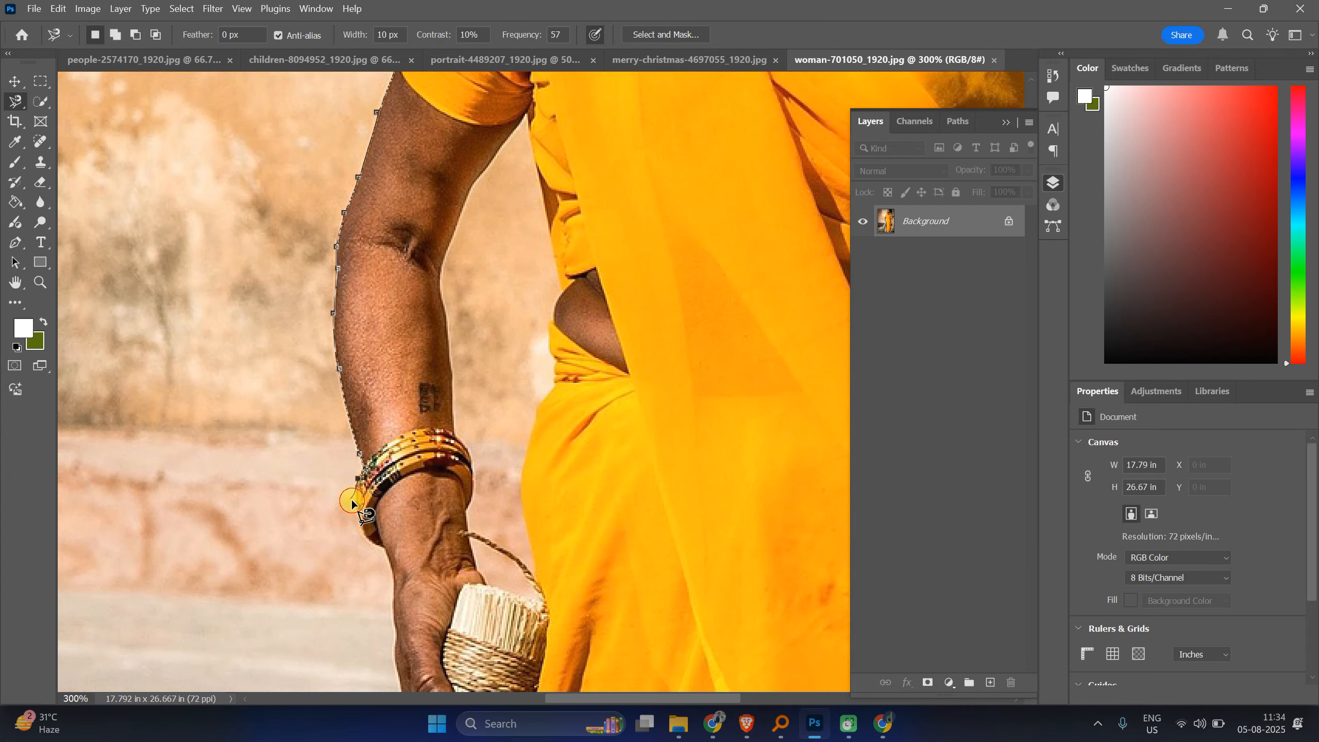
# Step: Continue the magnetic lasso around the hand and up the inner arm, close the selection, then deselect
pyautogui.click(361, 537)
pyautogui.click(383, 552)
pyautogui.click(394, 665)
pyautogui.moveTo(370, 640); pyautogui.dragTo(344, 427)
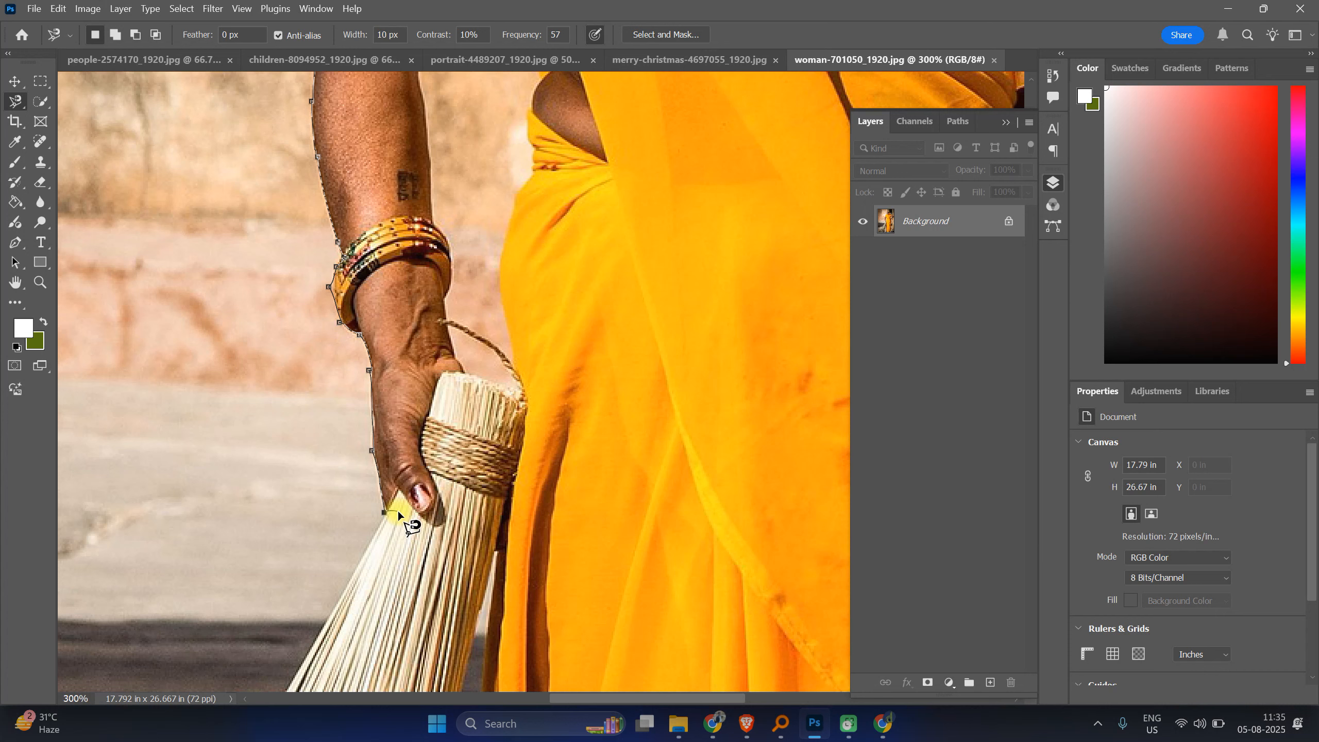
pyautogui.click(407, 518)
pyautogui.click(494, 544)
pyautogui.click(468, 369)
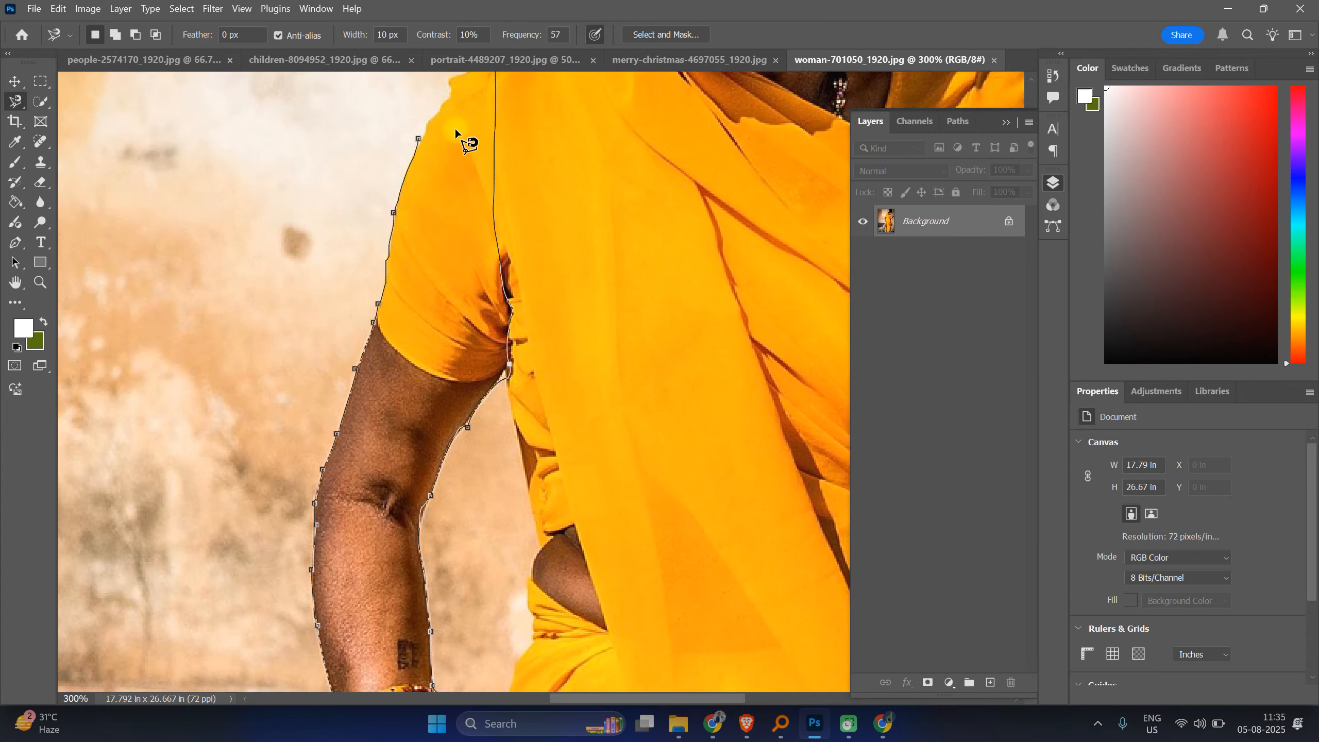
pyautogui.click(421, 155)
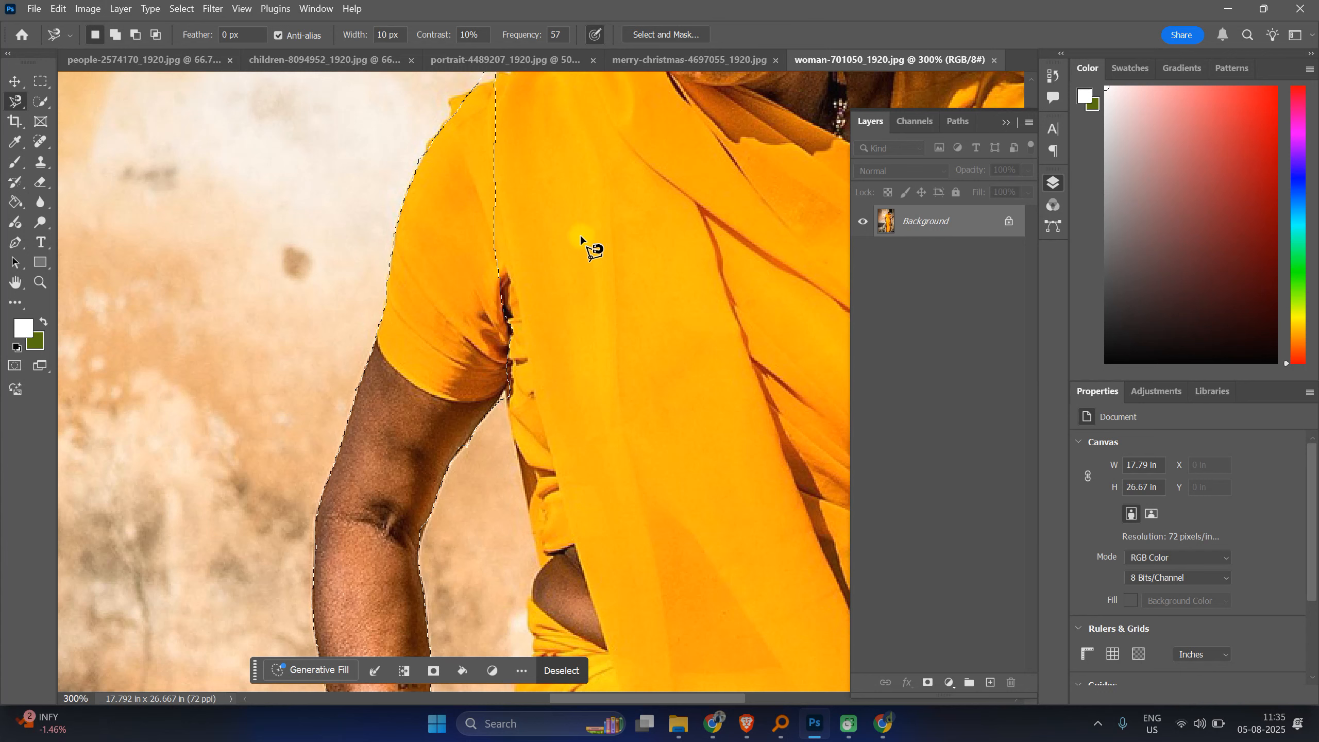
pyautogui.hotkey('ctrl', 'd')
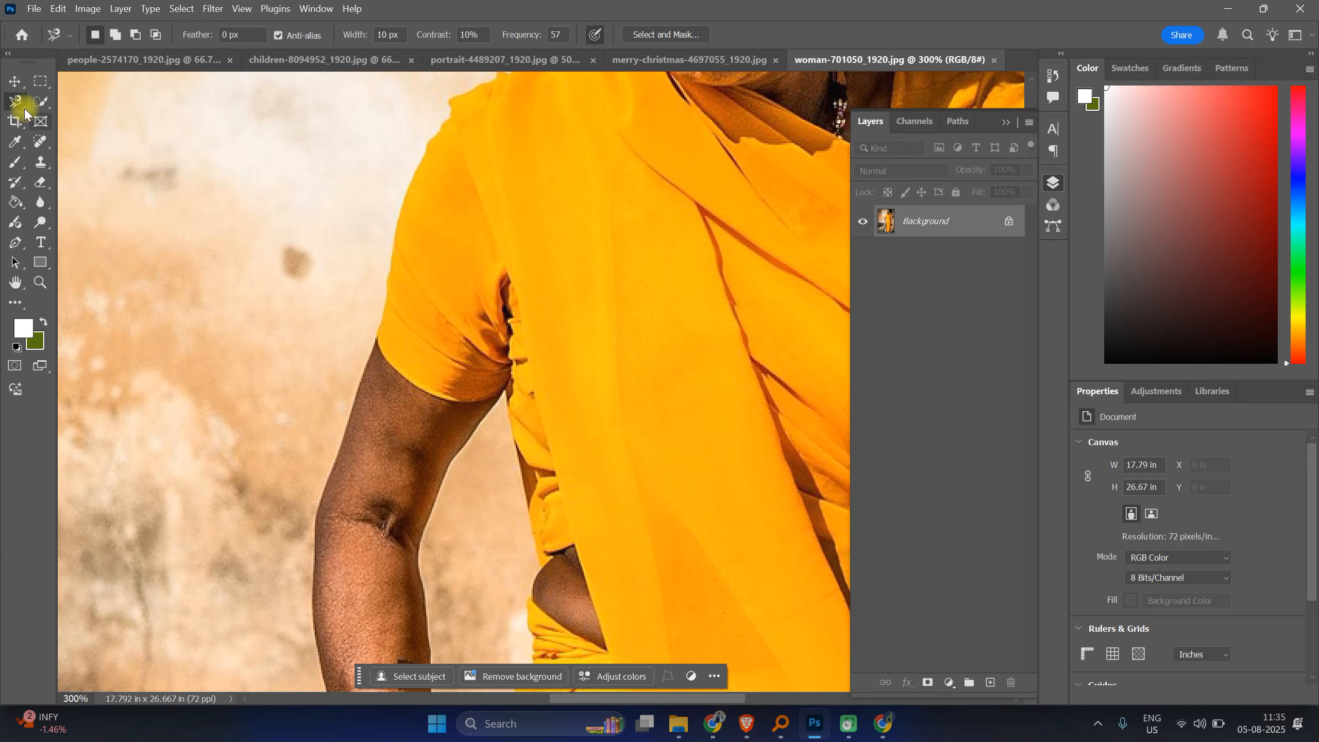
# Step: Switch to the Polygonal Lasso Tool
pyautogui.rightClick(18, 101)
pyautogui.click(98, 131)
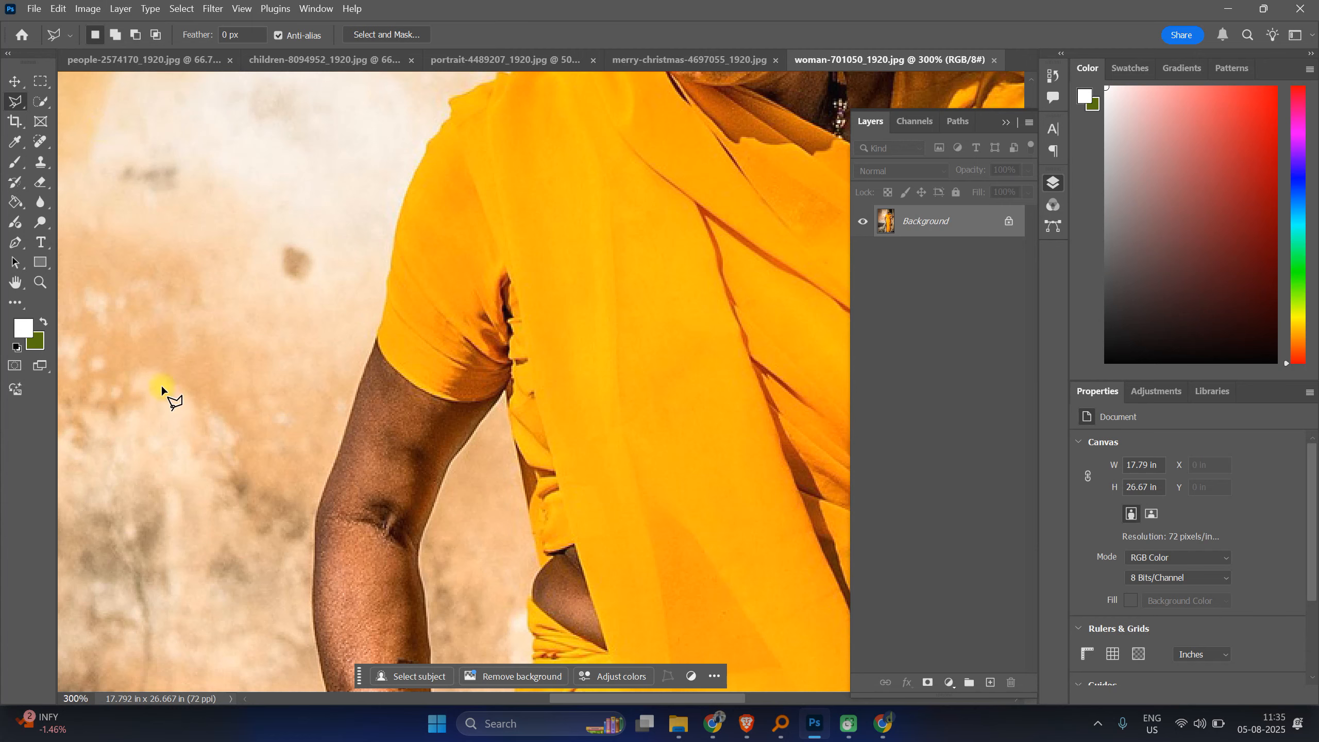
pyautogui.moveTo(704, 704)
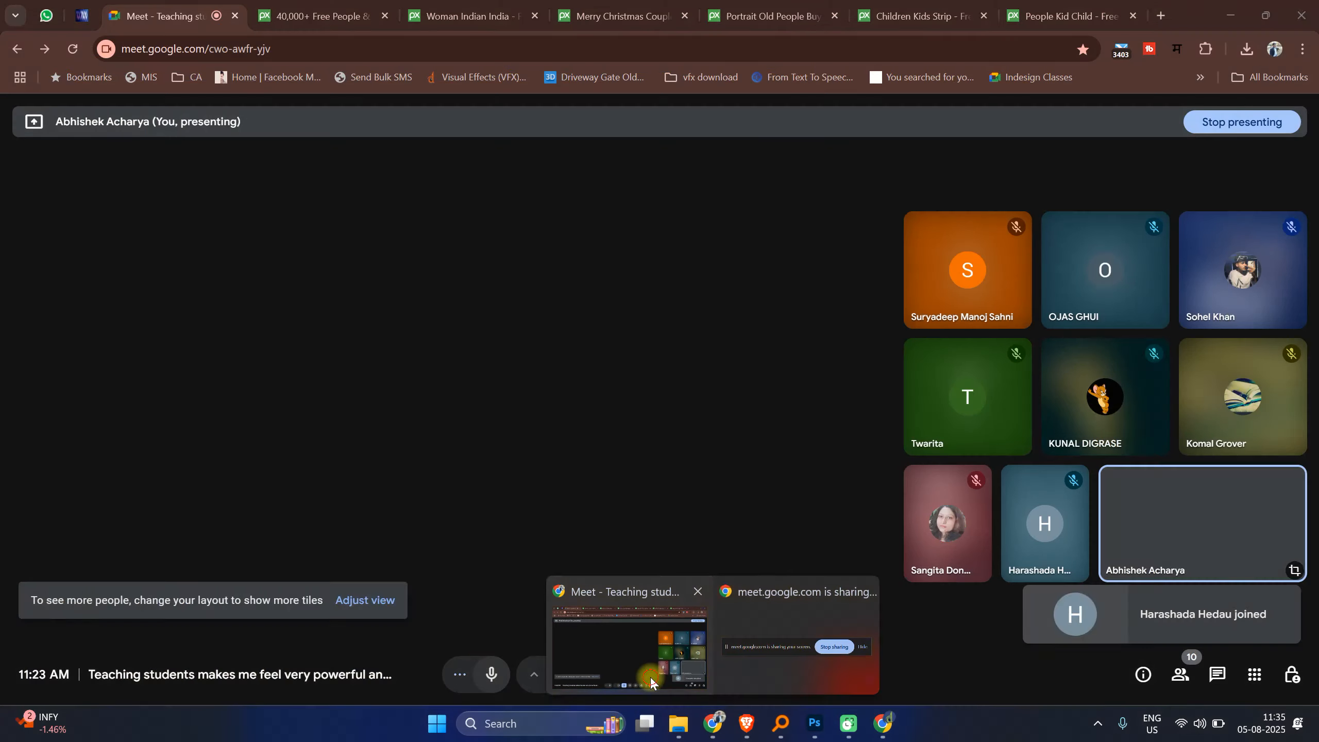
pyautogui.click(630, 647)
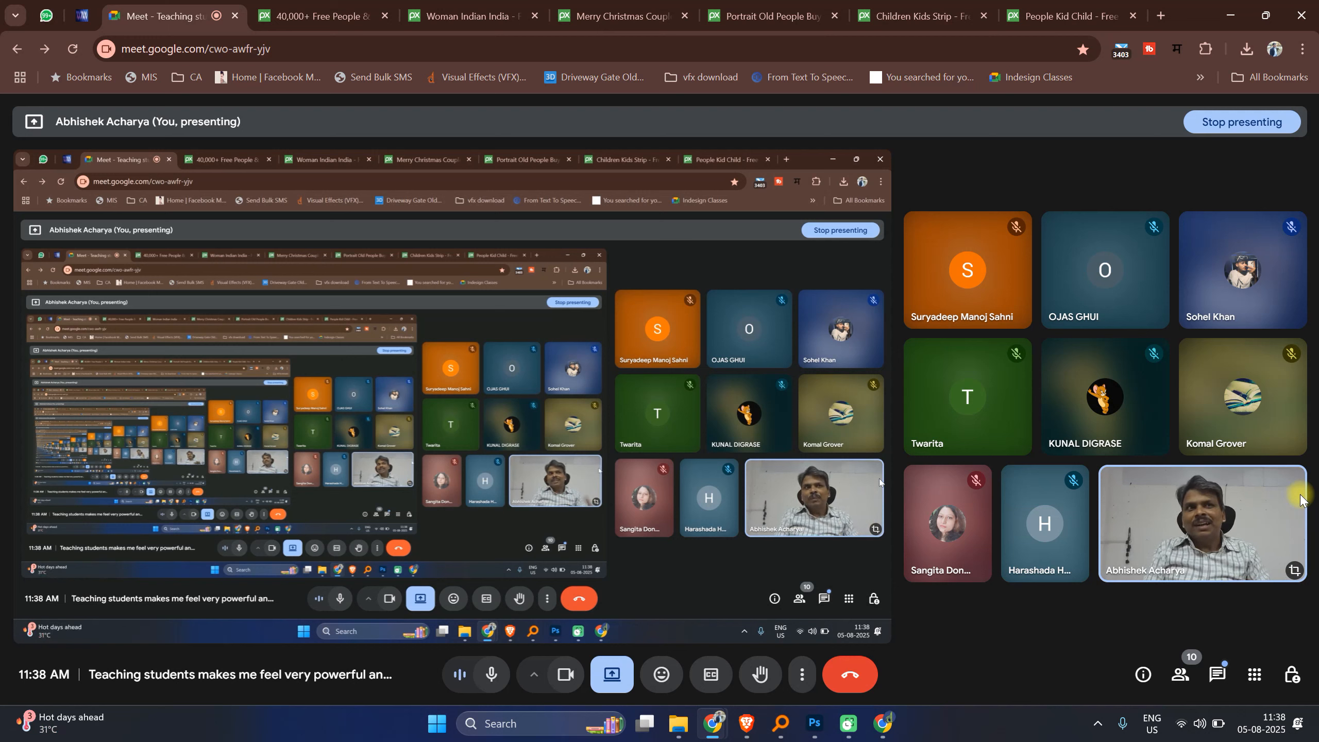
pyautogui.moveTo(1277, 352)
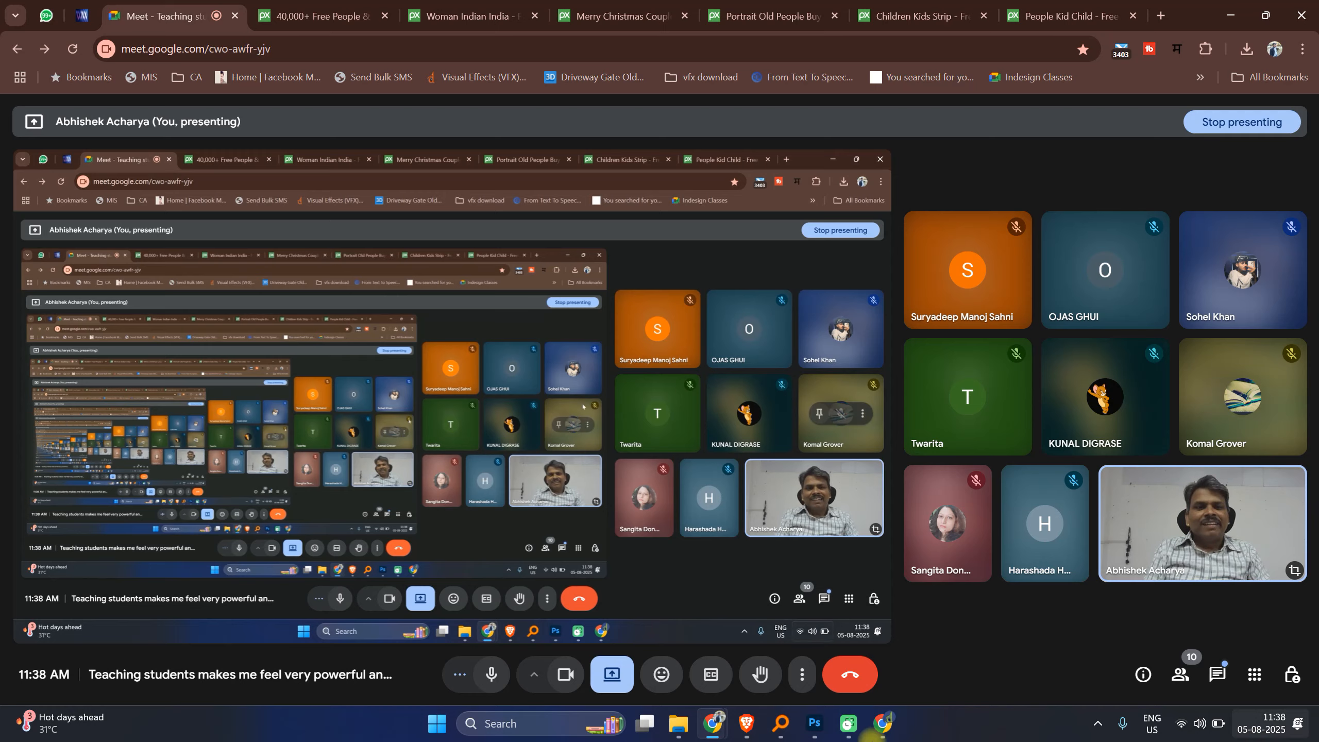
pyautogui.click(822, 733)
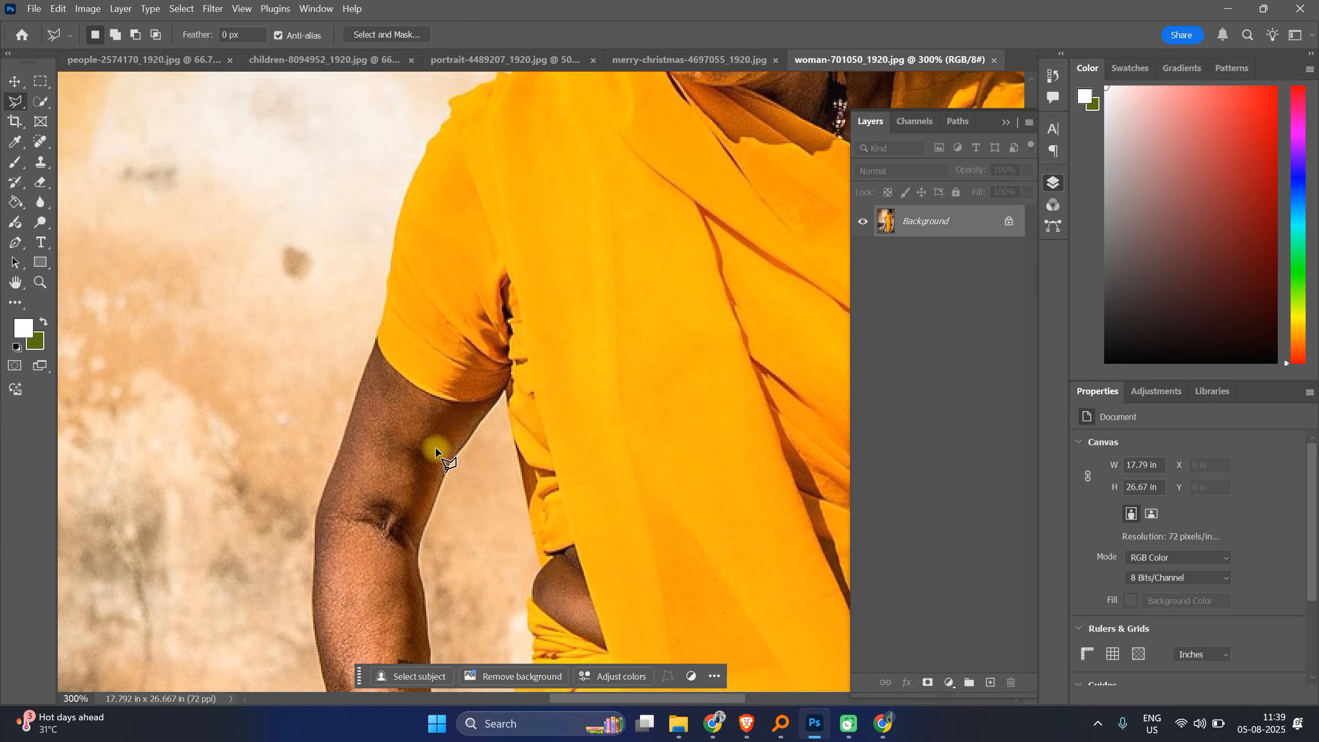
# Step: Start a polygonal lasso selection on the woman's arm at 500% and place points up to the sleeve
pyautogui.scroll(-5, 463, 440)
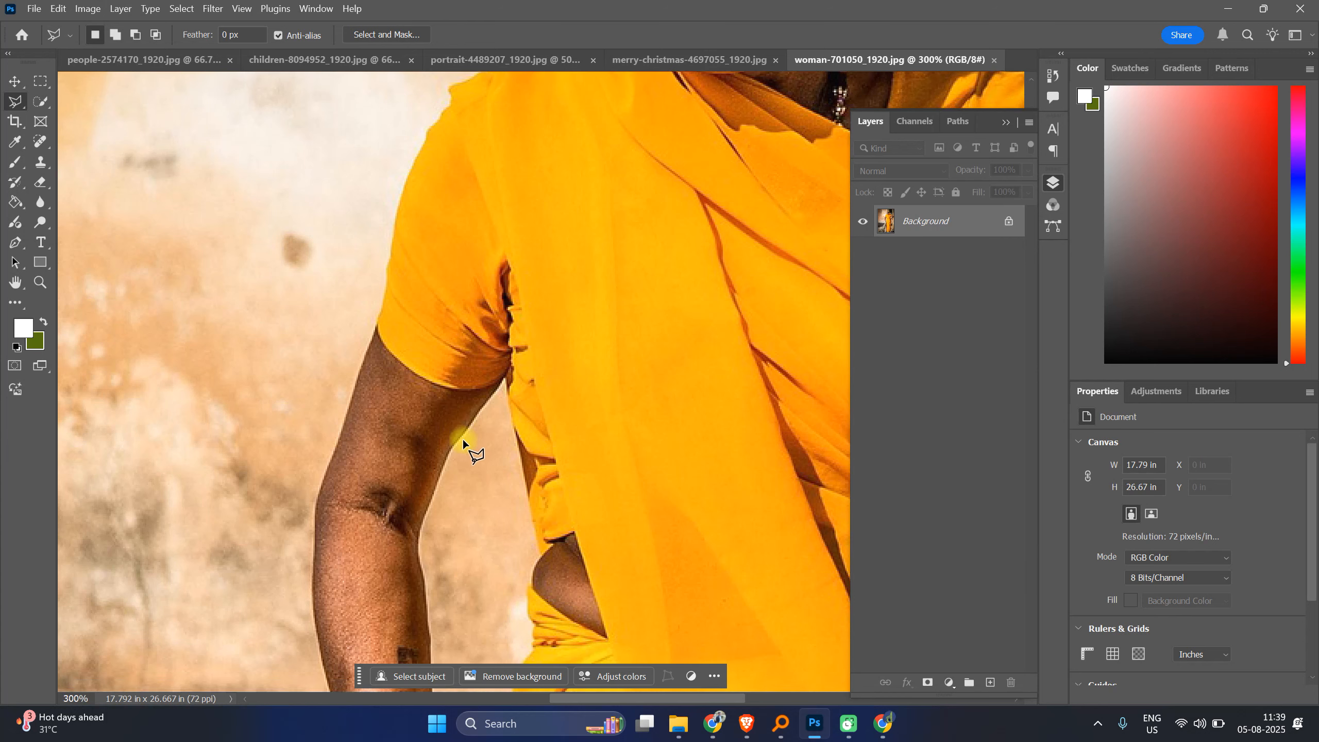
pyautogui.scroll(-1, 463, 439)
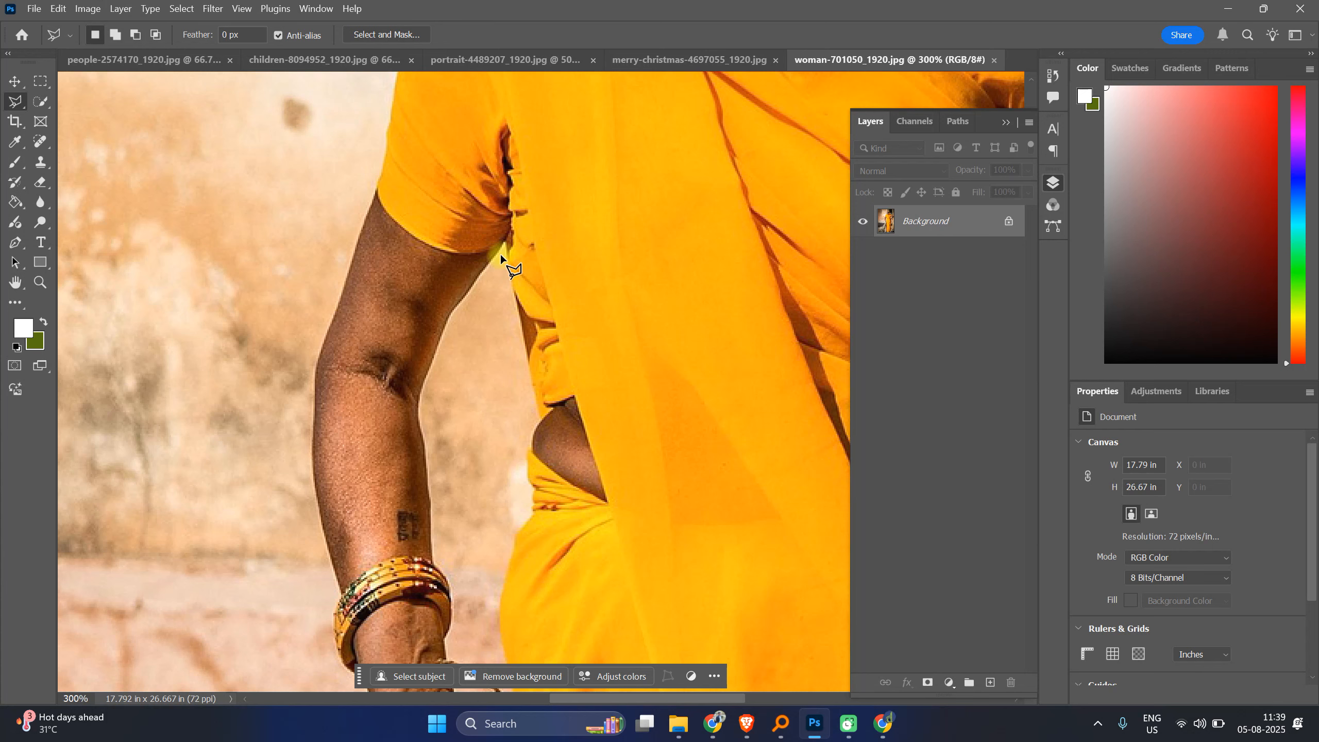
pyautogui.scroll(3, 500, 254)
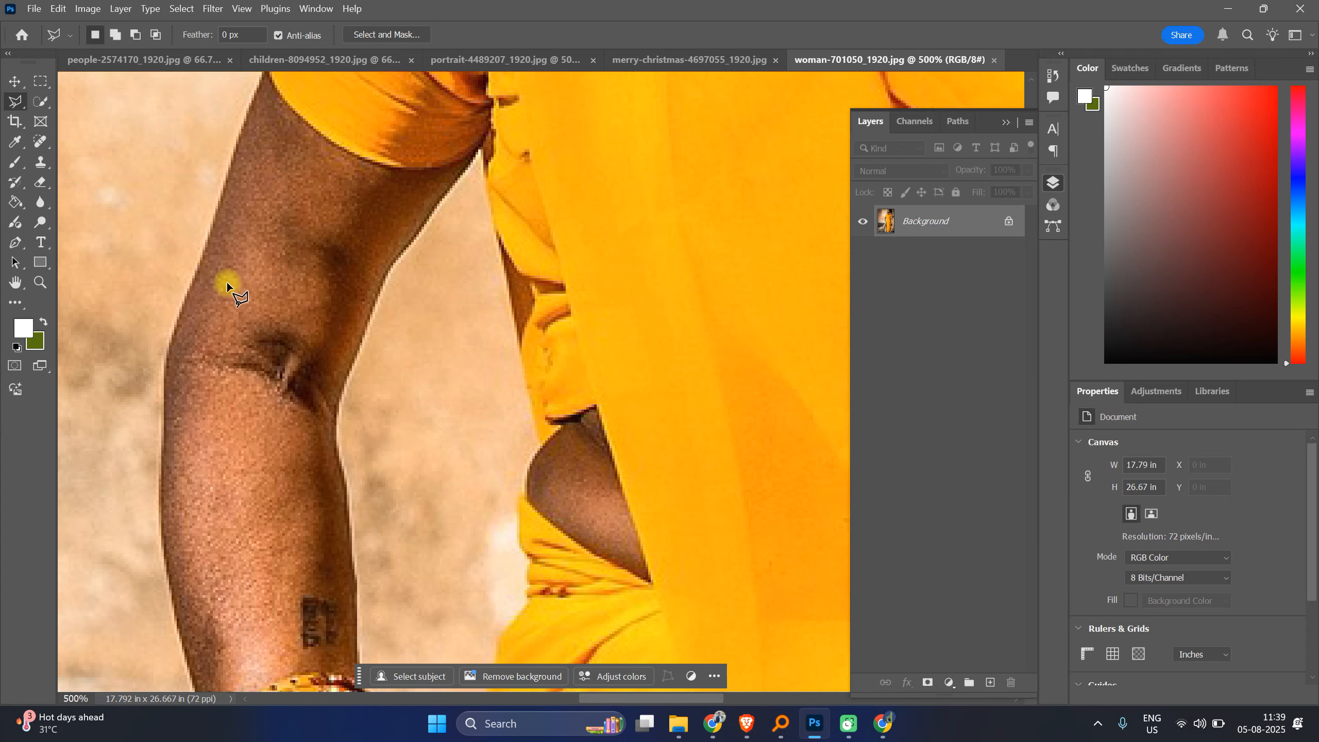
pyautogui.click(182, 306)
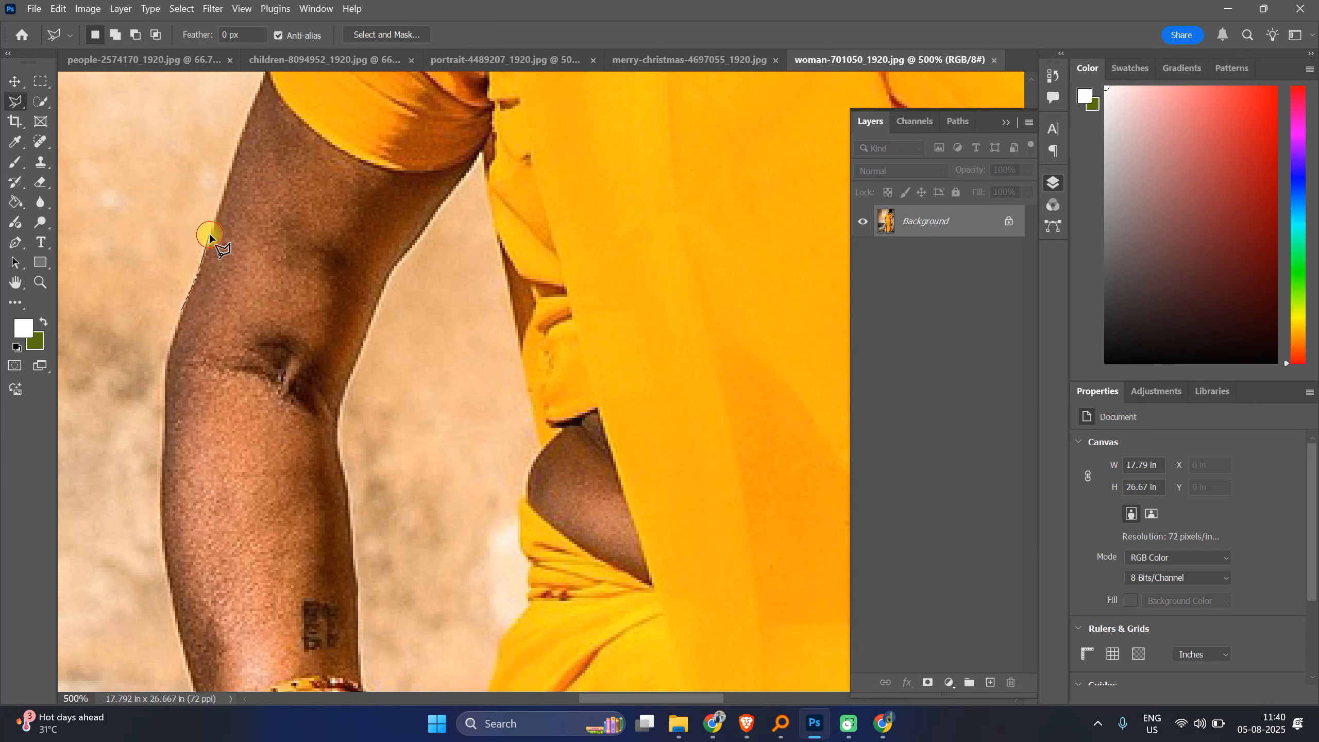
pyautogui.click(234, 162)
pyautogui.click(177, 124)
pyautogui.press('BackSpace')
pyautogui.moveTo(275, 107); pyautogui.dragTo(232, 301)
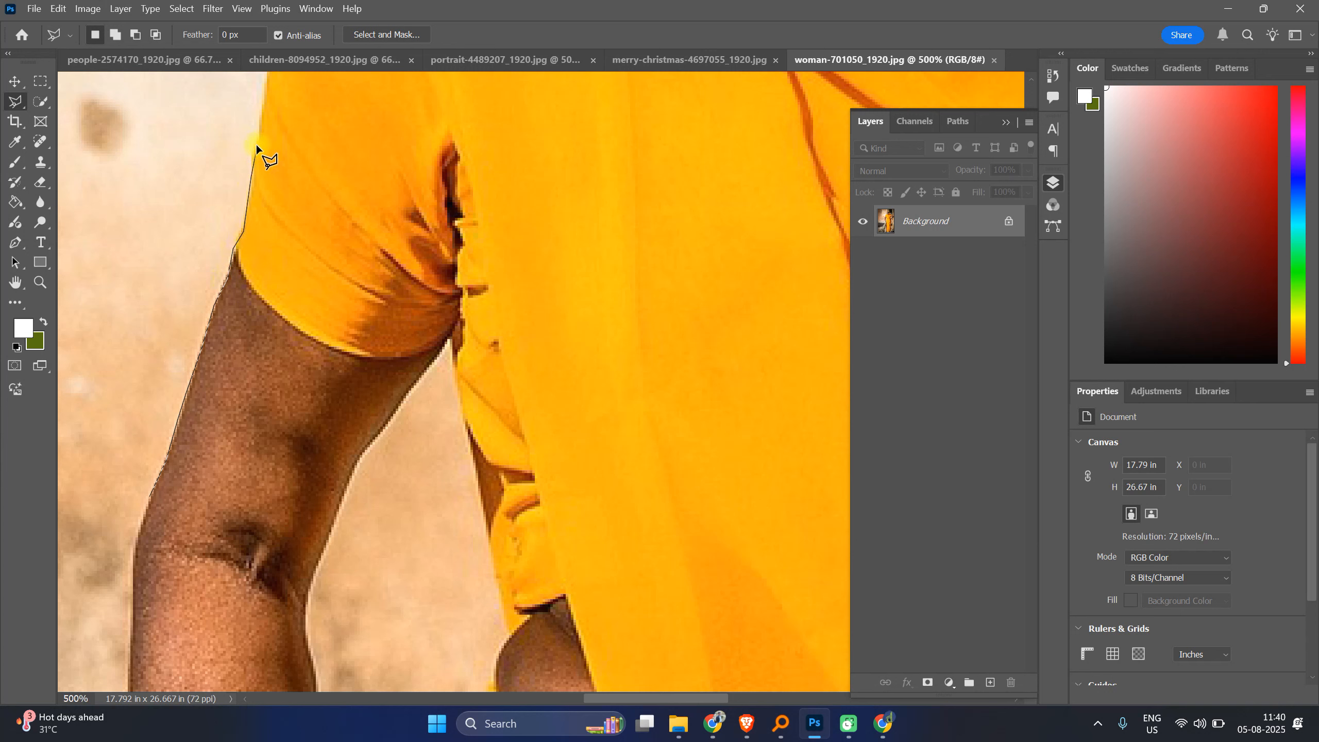
pyautogui.press('space')
pyautogui.moveTo(294, 166); pyautogui.dragTo(288, 484)
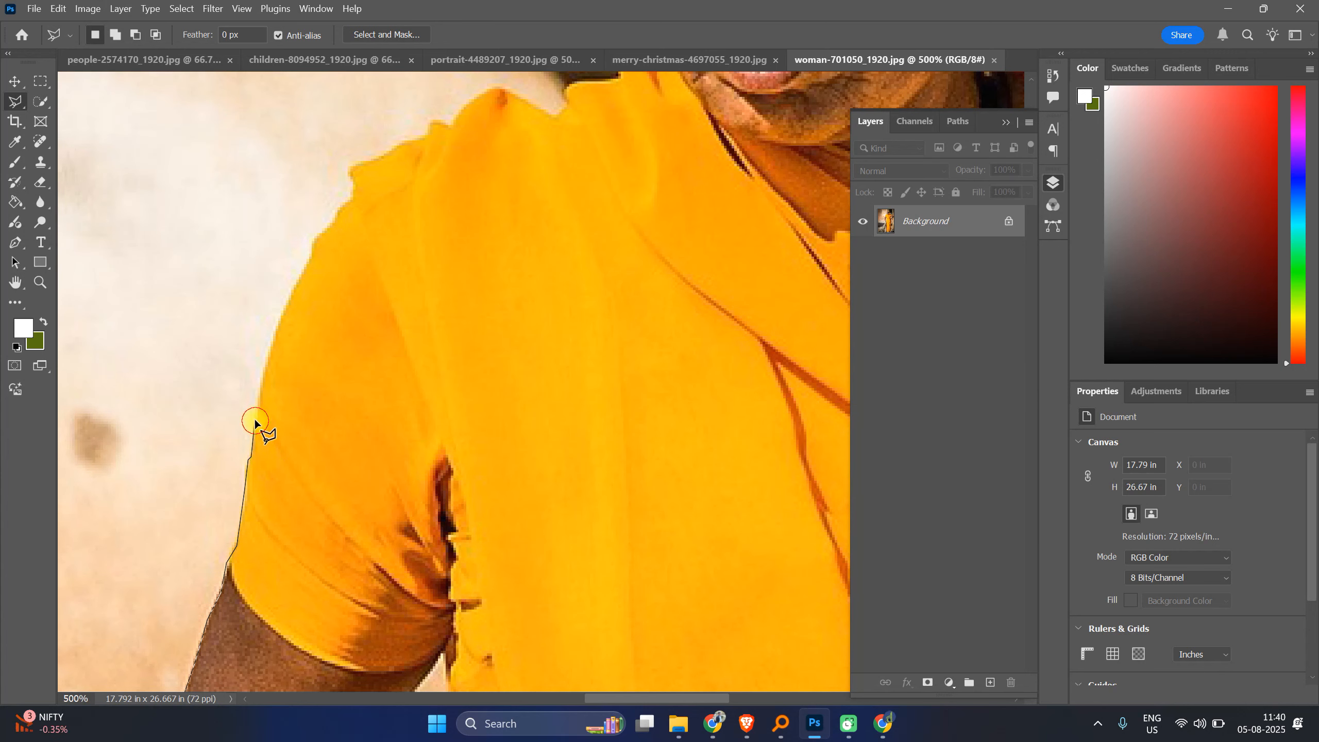
pyautogui.click(265, 371)
pyautogui.click(278, 319)
pyautogui.click(430, 122)
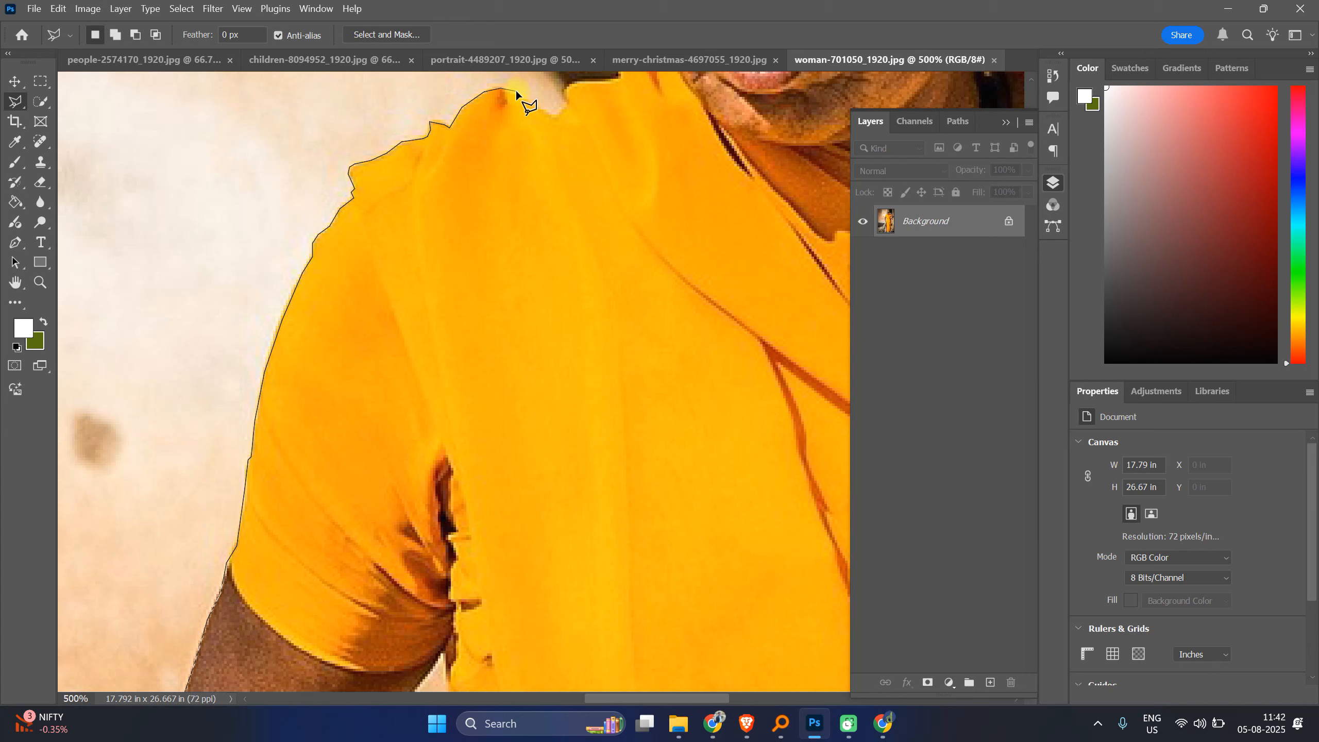
# Step: Continue the polygonal lasso points along the shoulder and up the headscarf beside the face
pyautogui.click(525, 98)
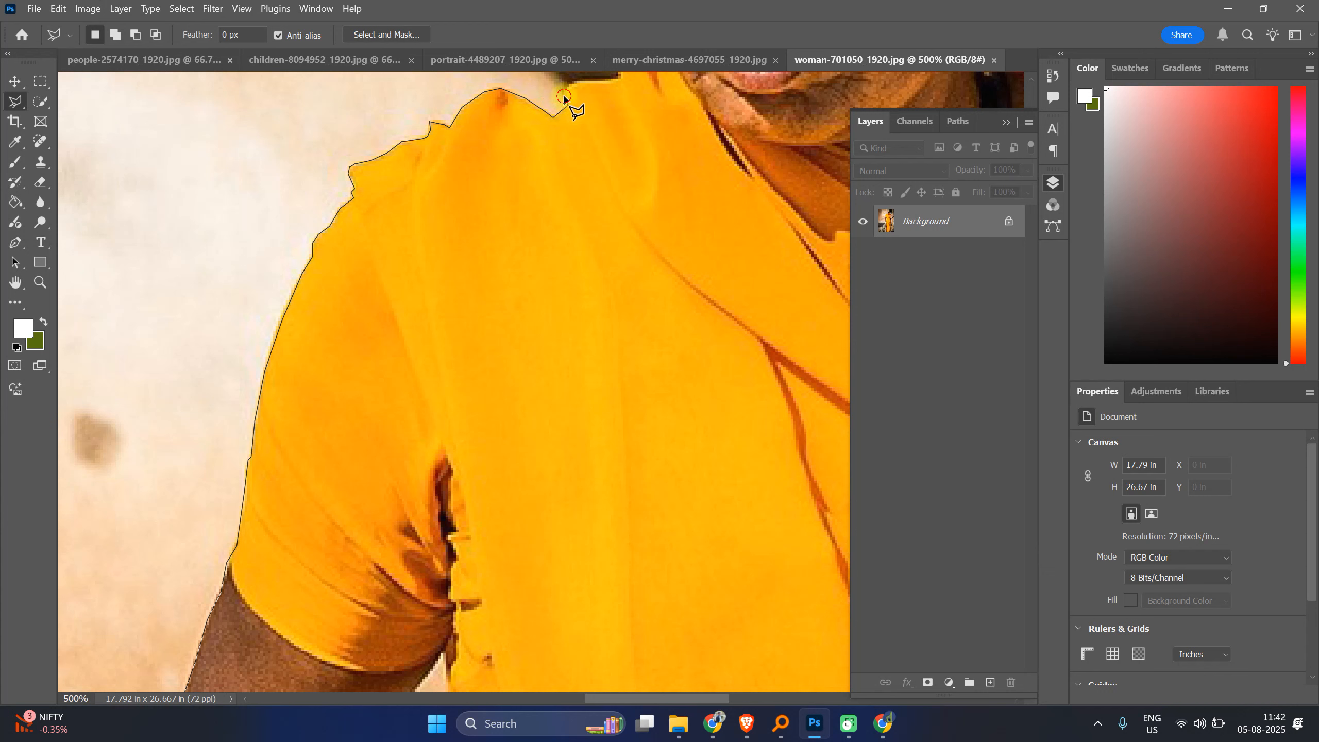
pyautogui.click(619, 76)
pyautogui.moveTo(624, 33)
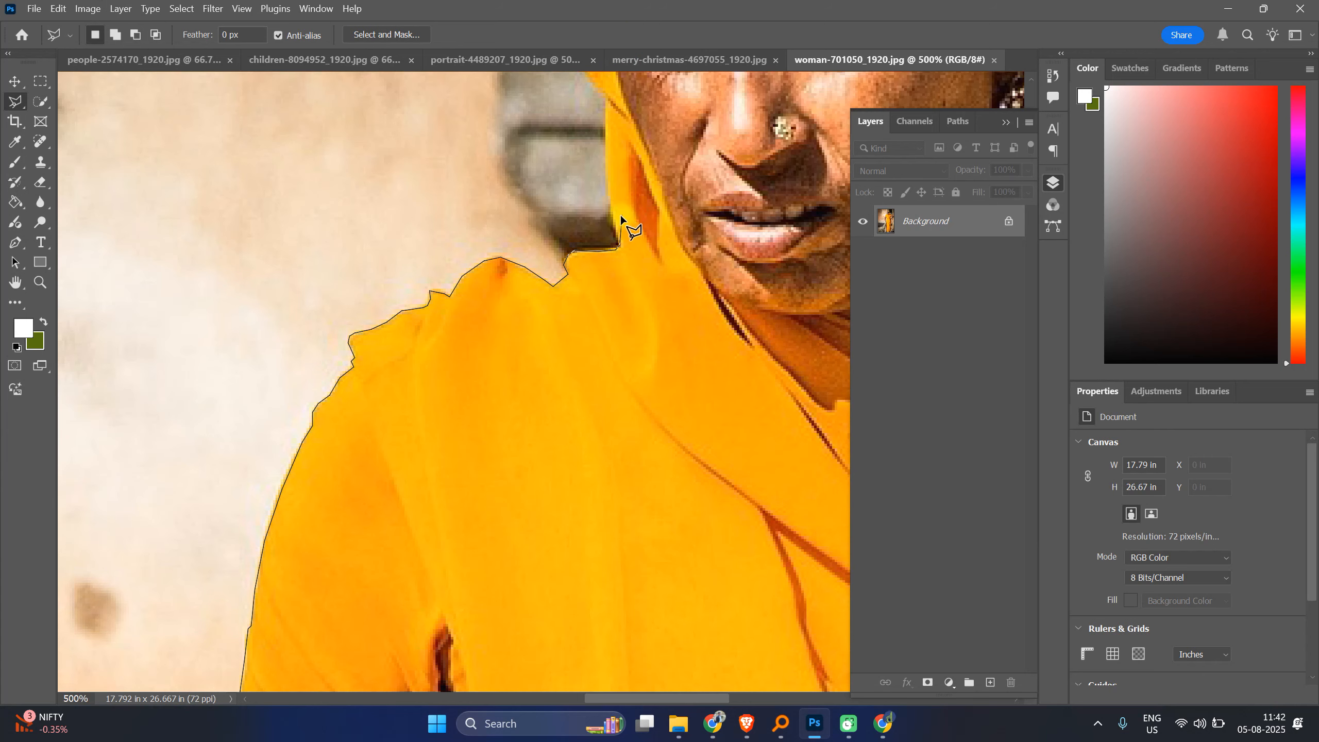
pyautogui.click(600, 173)
pyautogui.click(607, 123)
pyautogui.click(608, 99)
pyautogui.moveTo(679, 151); pyautogui.dragTo(797, 453)
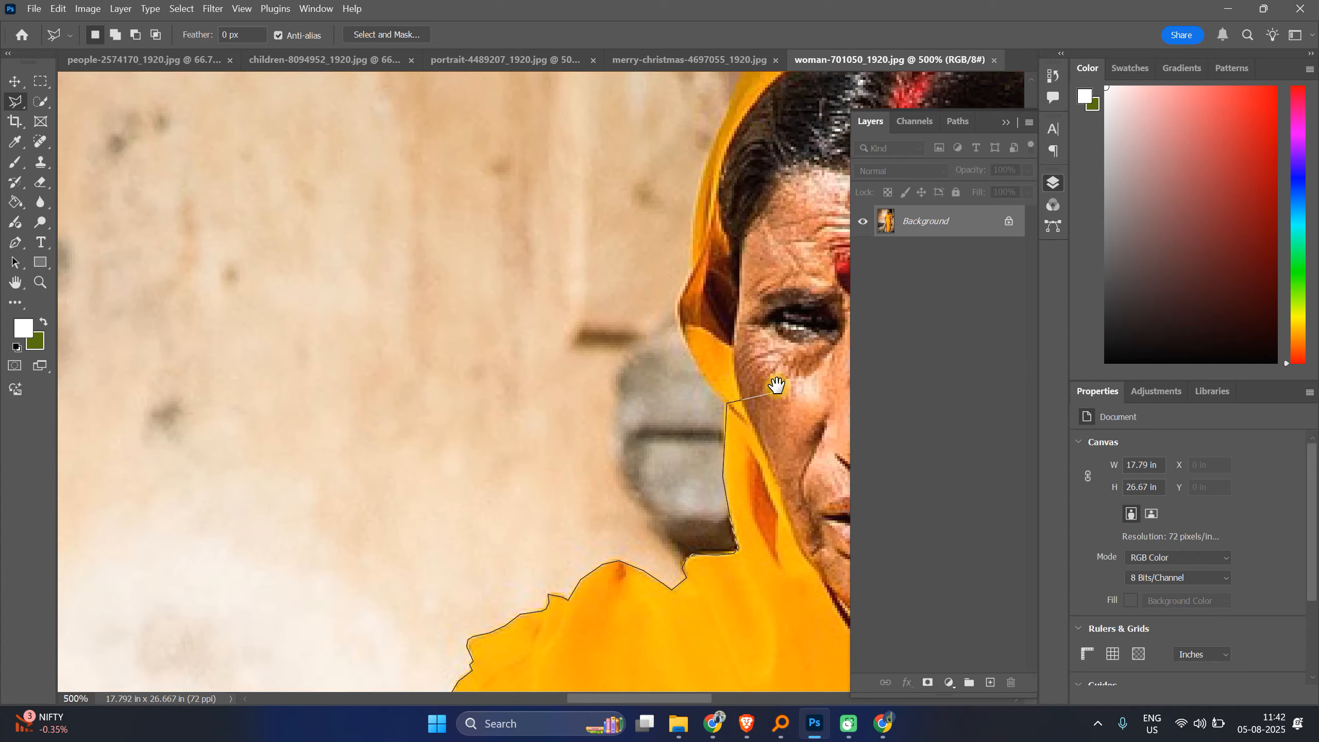
# Step: Place polygonal lasso points around the top of the headscarf and down the back to the elbow
pyautogui.click(684, 344)
pyautogui.click(673, 300)
pyautogui.scroll(-6, 673, 298)
pyautogui.click(690, 249)
pyautogui.click(734, 227)
pyautogui.click(789, 264)
pyautogui.click(803, 290)
pyautogui.click(807, 311)
pyautogui.click(829, 342)
pyautogui.press('space')
pyautogui.moveTo(769, 387); pyautogui.dragTo(586, 261)
pyautogui.click(775, 322)
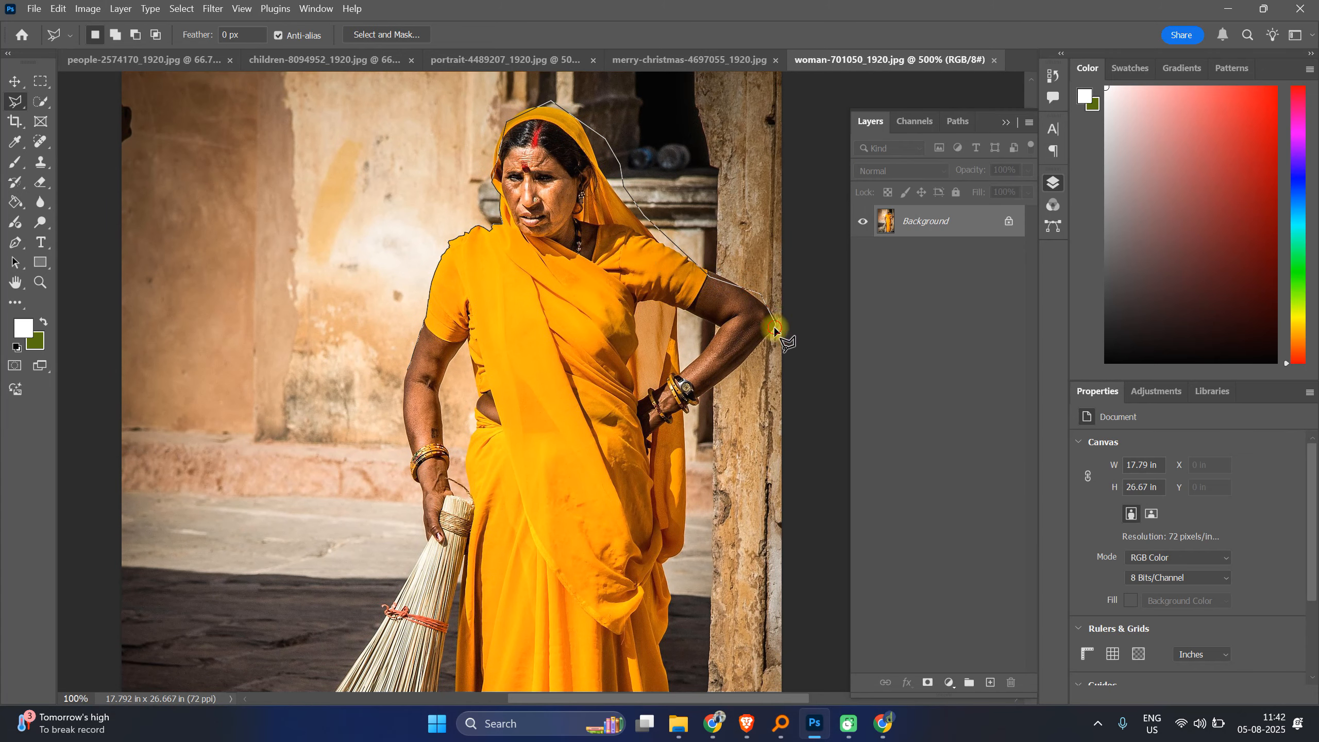
# Step: Continue the polygonal lasso down the saree's right side, around the feet and the broom's base
pyautogui.click(687, 415)
pyautogui.click(683, 541)
pyautogui.press('space')
pyautogui.moveTo(704, 600); pyautogui.dragTo(673, 384)
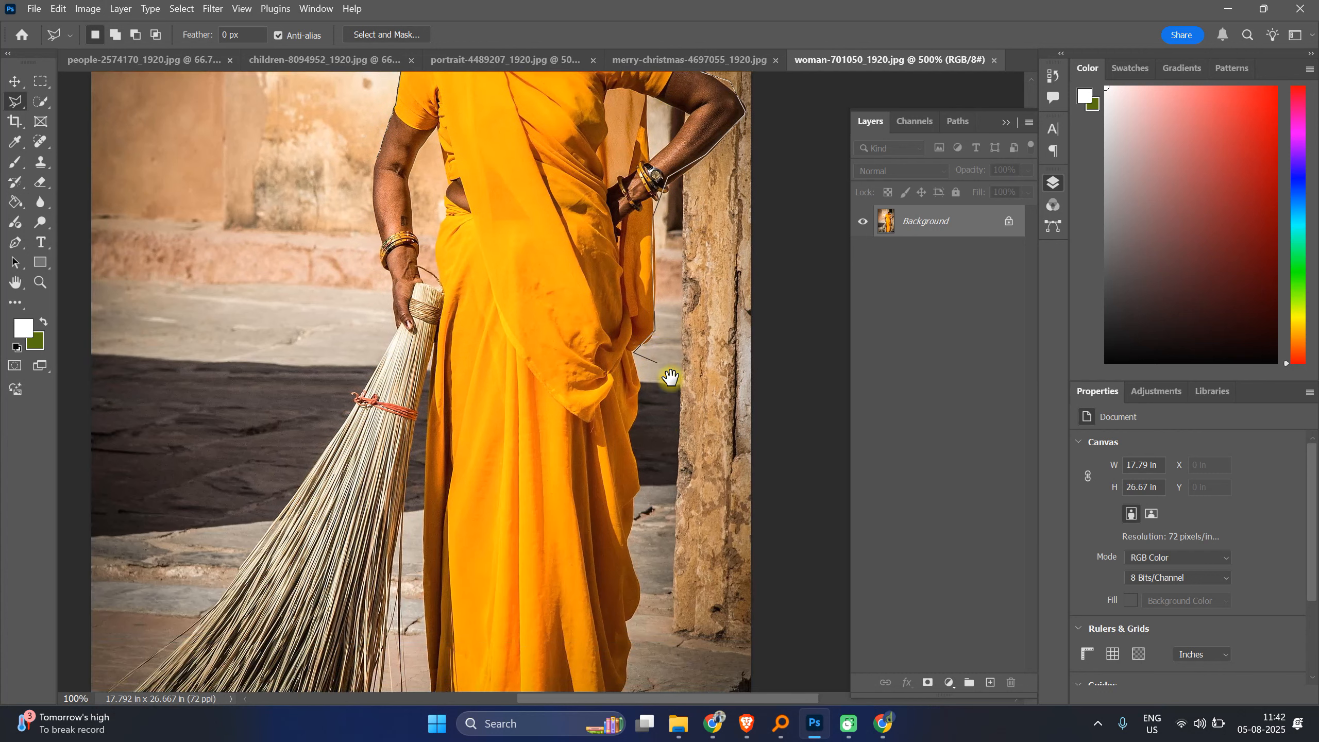
pyautogui.click(631, 435)
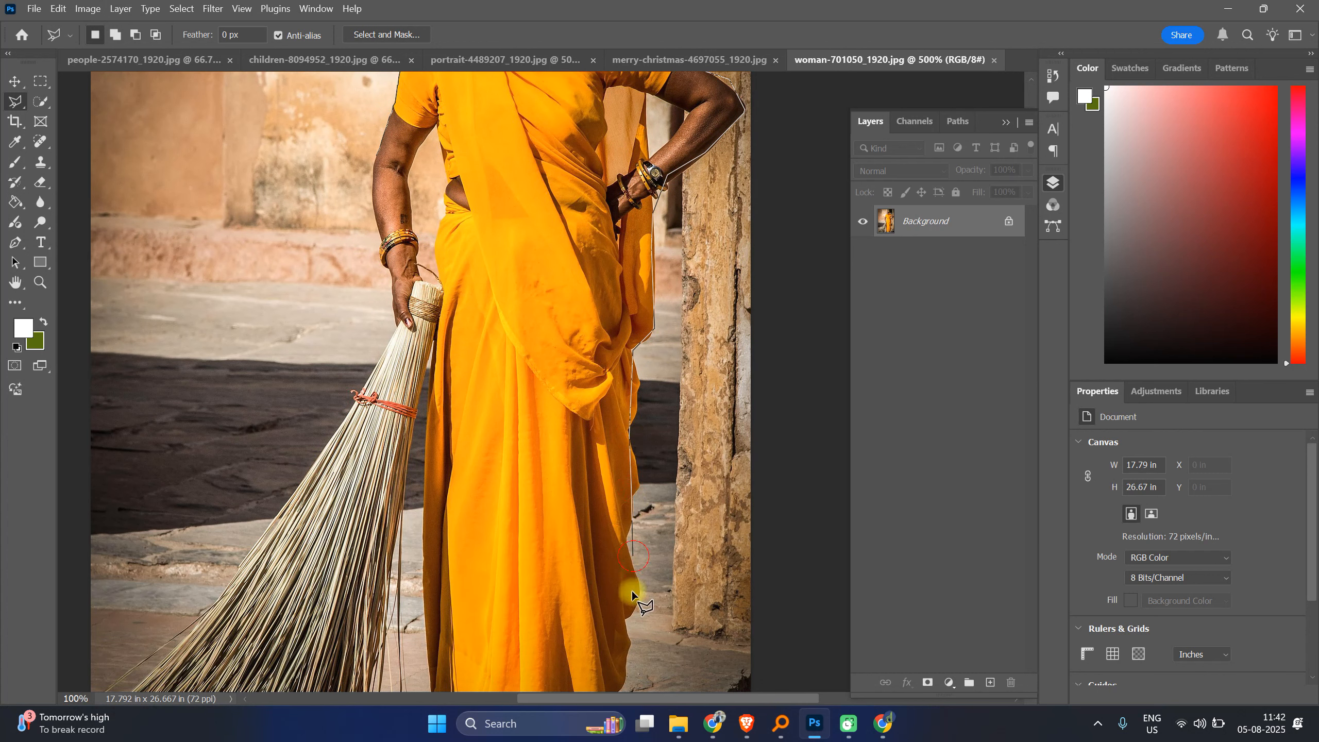
pyautogui.moveTo(630, 632); pyautogui.dragTo(690, 396)
pyautogui.click(680, 520)
pyautogui.click(546, 543)
pyautogui.click(498, 521)
pyautogui.click(495, 462)
pyautogui.click(482, 337)
pyautogui.click(494, 107)
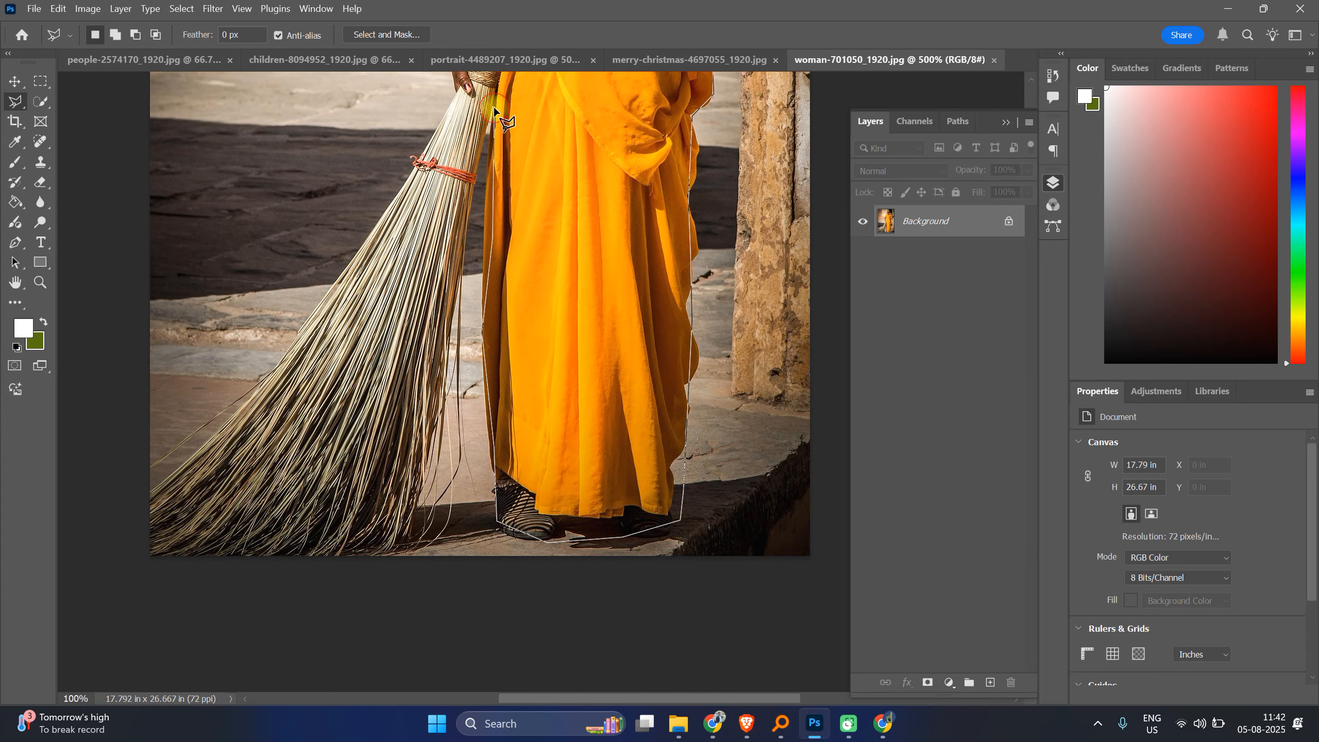
pyautogui.click(452, 355)
pyautogui.click(447, 518)
pyautogui.click(390, 546)
pyautogui.click(148, 558)
pyautogui.click(103, 489)
pyautogui.click(151, 482)
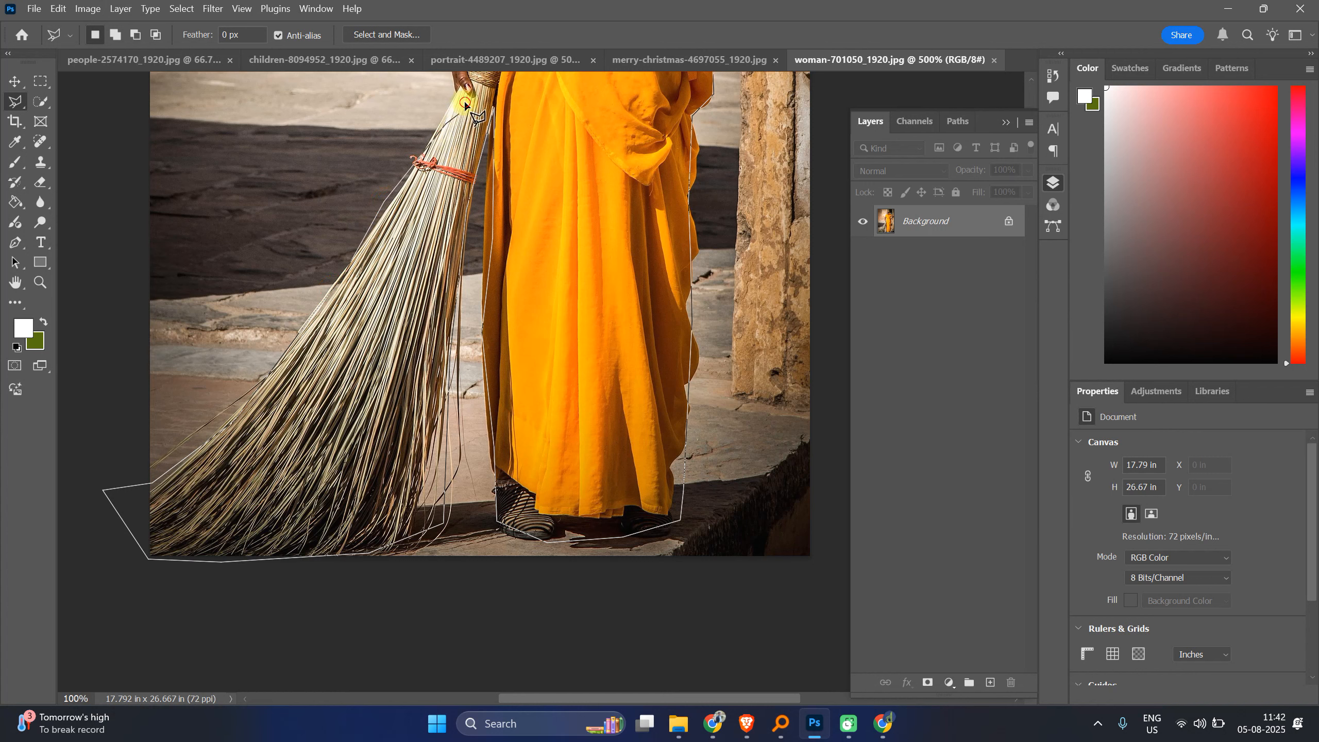
# Step: Trace the polygonal lasso up the broom and the arm back to the start point to close the selection
pyautogui.moveTo(452, 124); pyautogui.dragTo(463, 350)
pyautogui.click(464, 305)
pyautogui.click(460, 260)
pyautogui.click(446, 232)
pyautogui.click(447, 199)
pyautogui.click(443, 163)
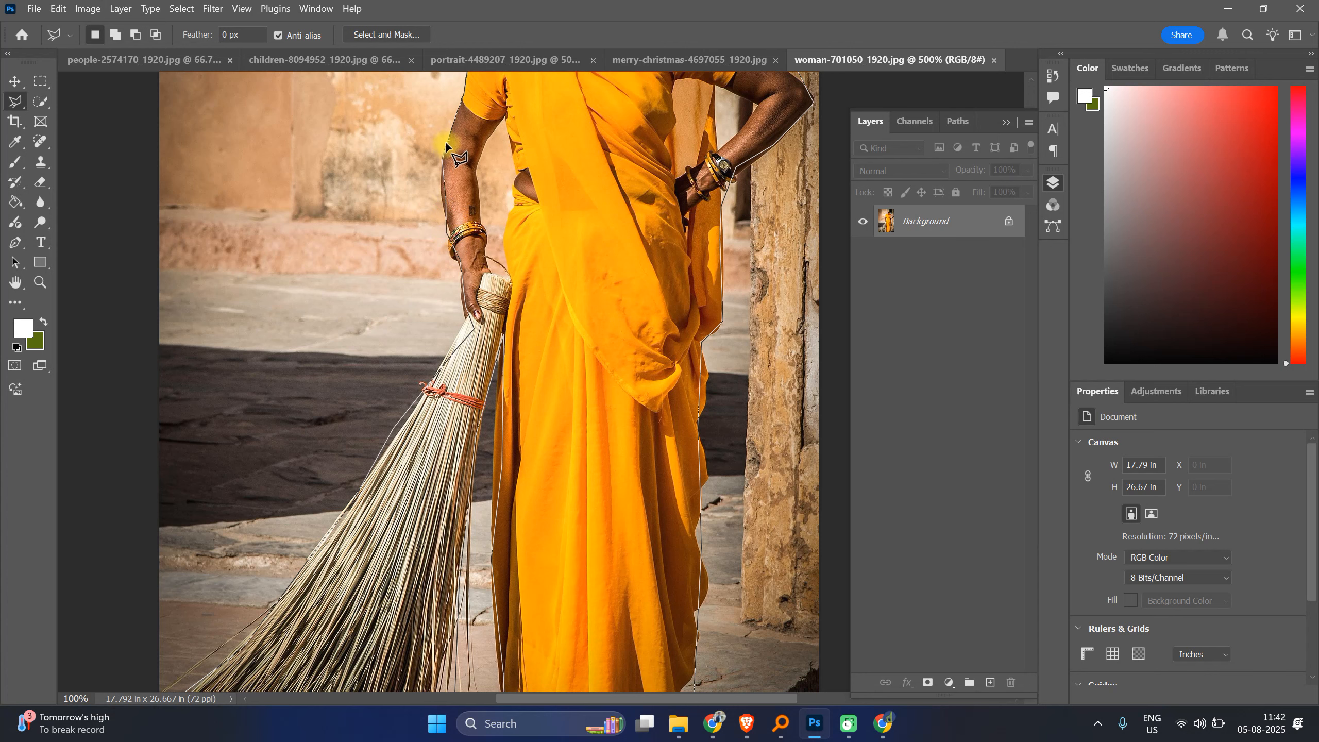
pyautogui.scroll(3, 447, 142)
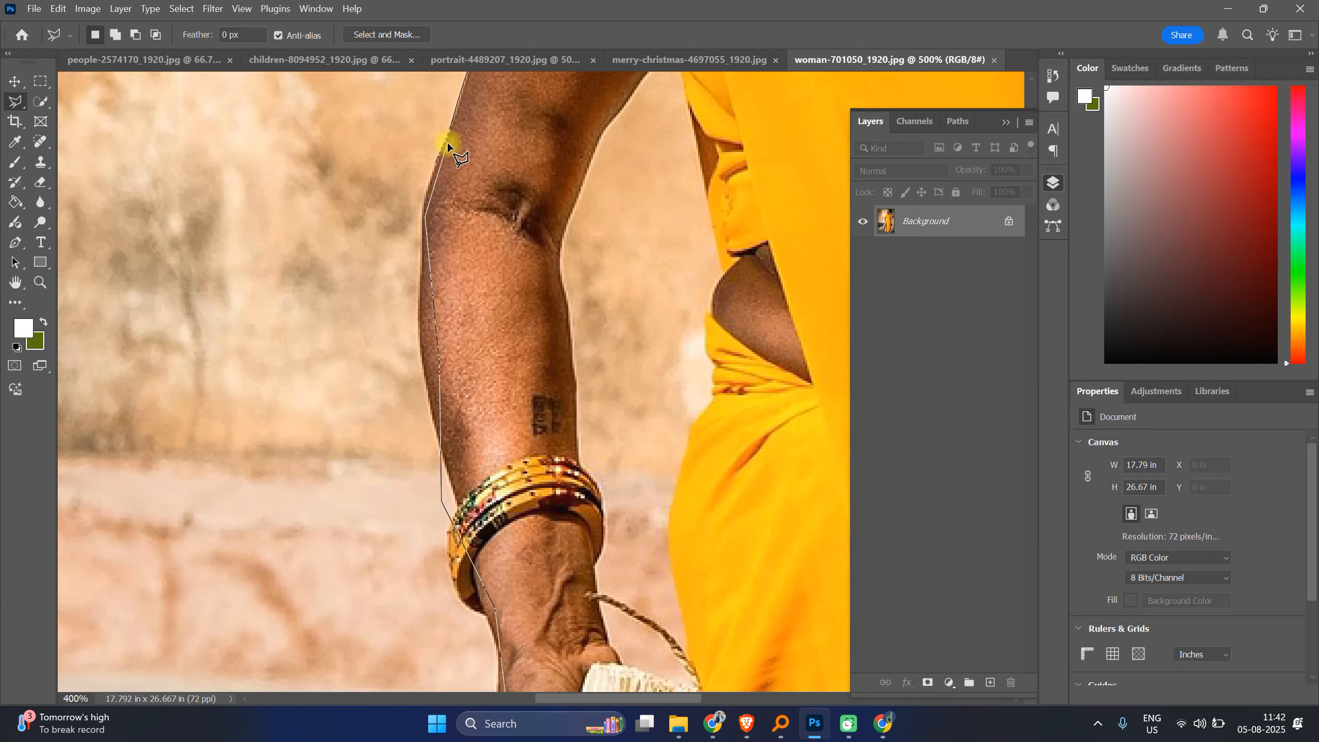
pyautogui.press('BackSpace')
pyautogui.click(435, 161)
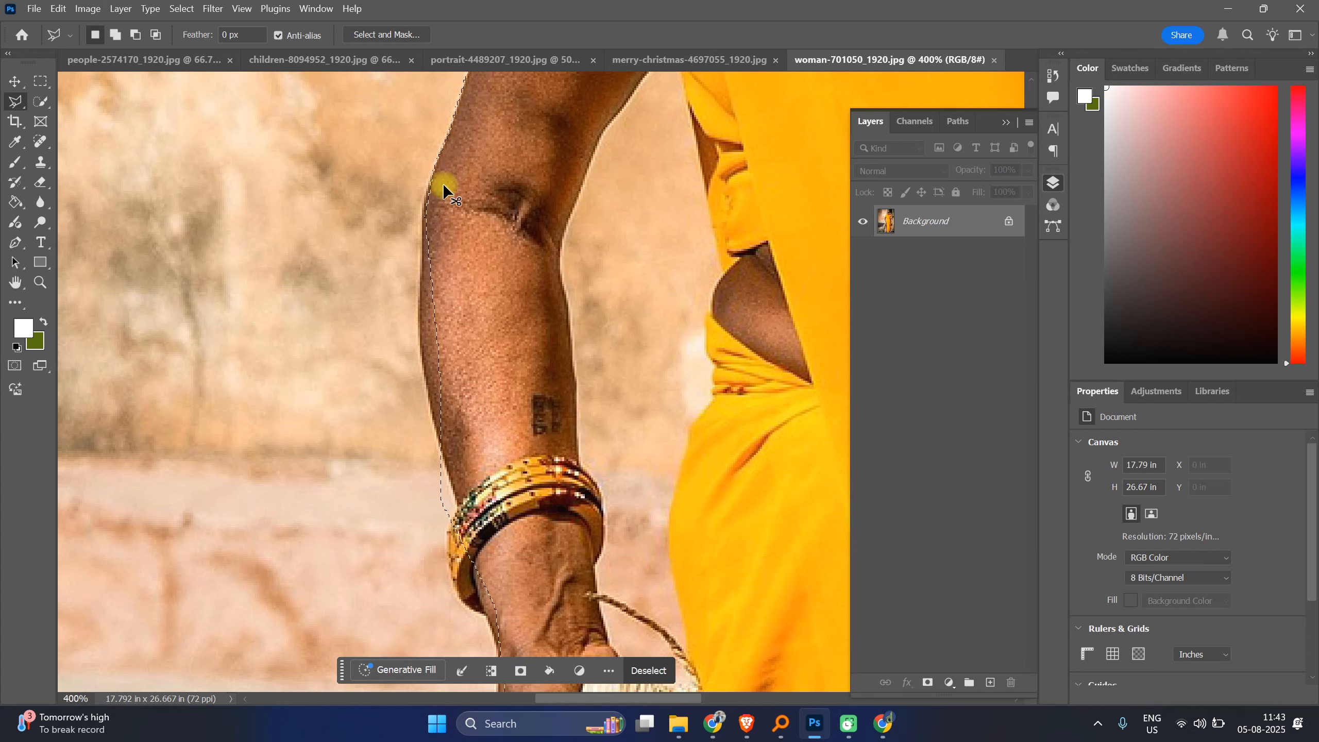
# Step: Switch to the Lasso Tool and add small freehand areas along the arm's outer edge to the selection
pyautogui.hotkey('ctrl', '-')
pyautogui.hotkey('ctrl', '-')
pyautogui.hotkey('ctrl', '-')
pyautogui.hotkey('ctrl', '-')
pyautogui.hotkey('ctrl', '-')
pyautogui.hotkey('ctrl', '+')
pyautogui.hotkey('ctrl', '+')
pyautogui.hotkey('ctrl', '+')
pyautogui.hotkey('ctrl', '+')
pyautogui.hotkey('ctrl', '+')
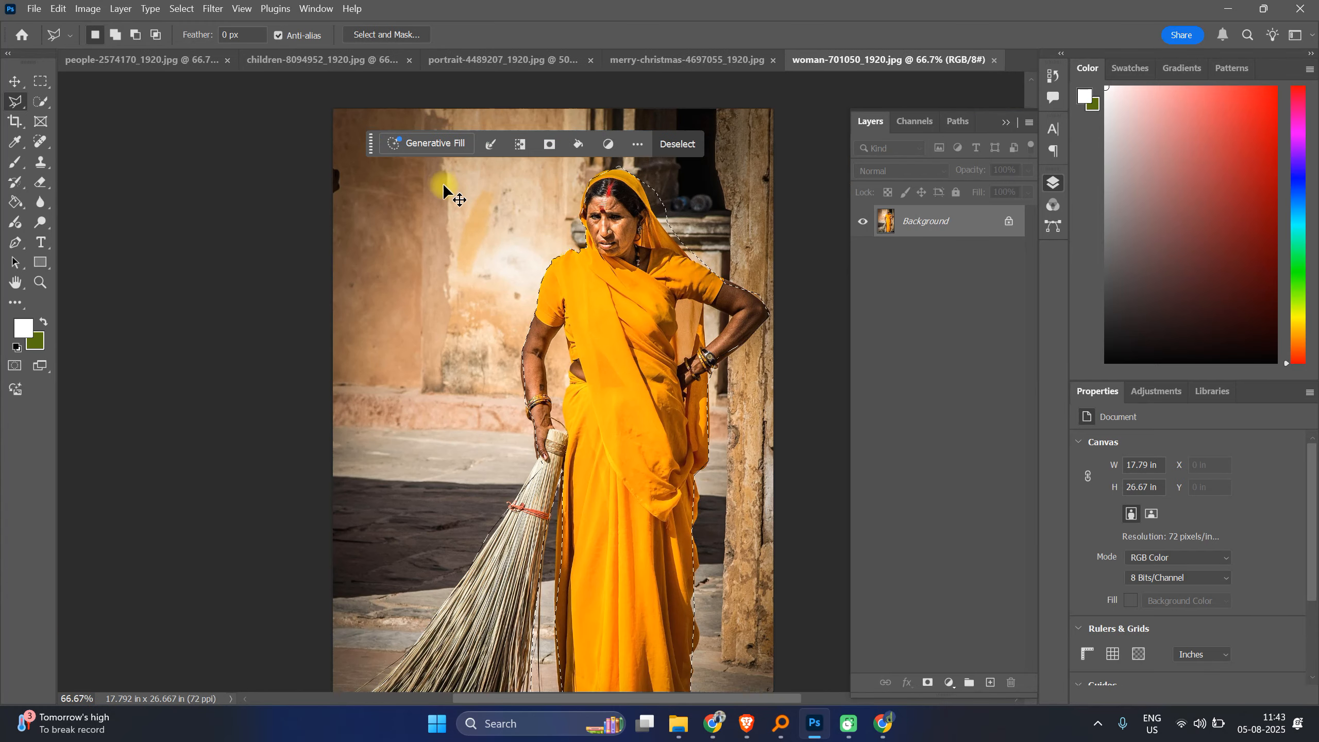
pyautogui.hotkey('ctrl', '+')
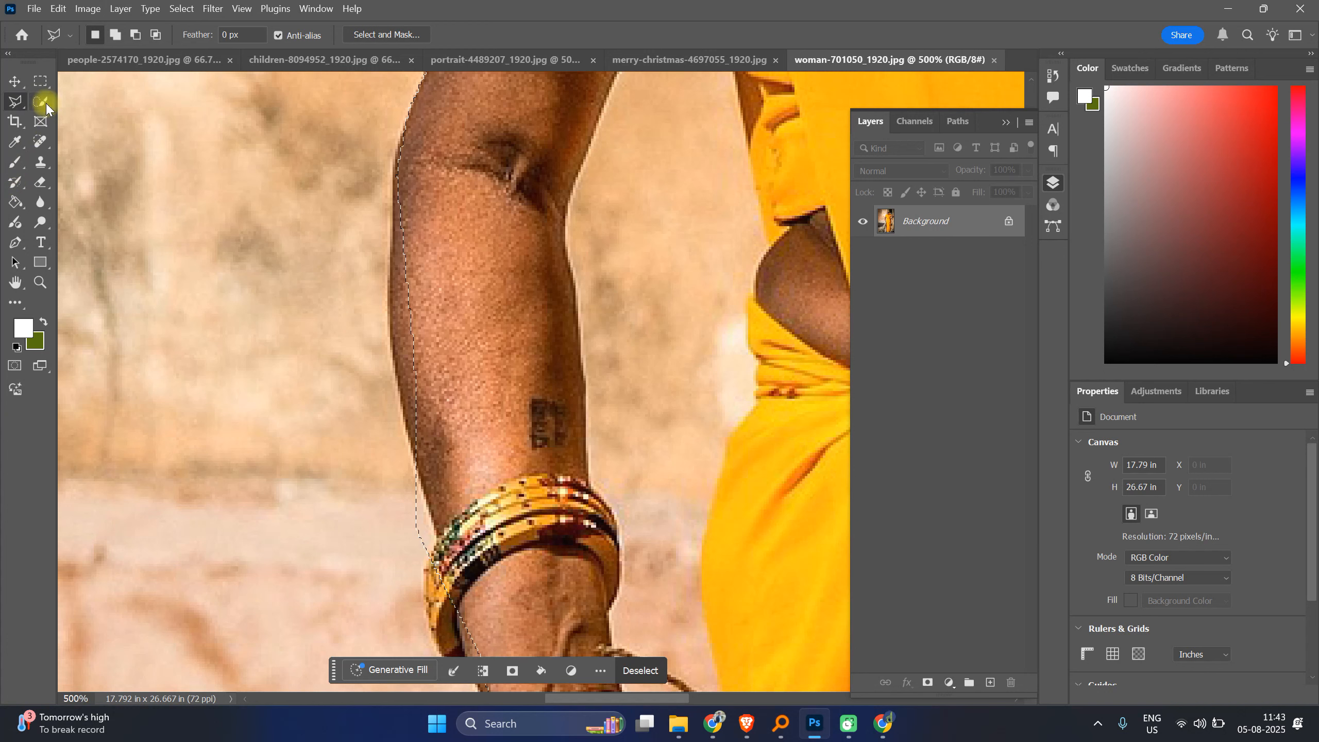
pyautogui.rightClick(13, 104)
pyautogui.click(62, 115)
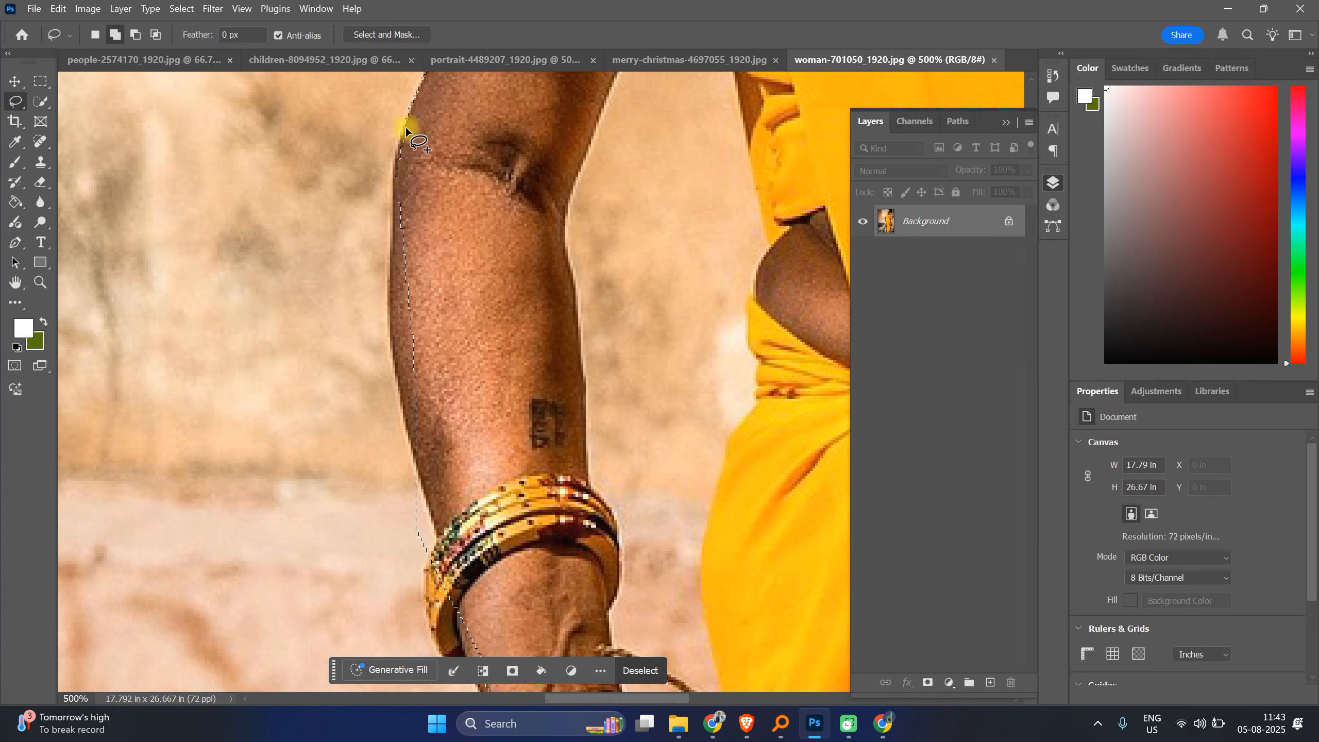
pyautogui.moveTo(406, 128); pyautogui.dragTo(397, 149)
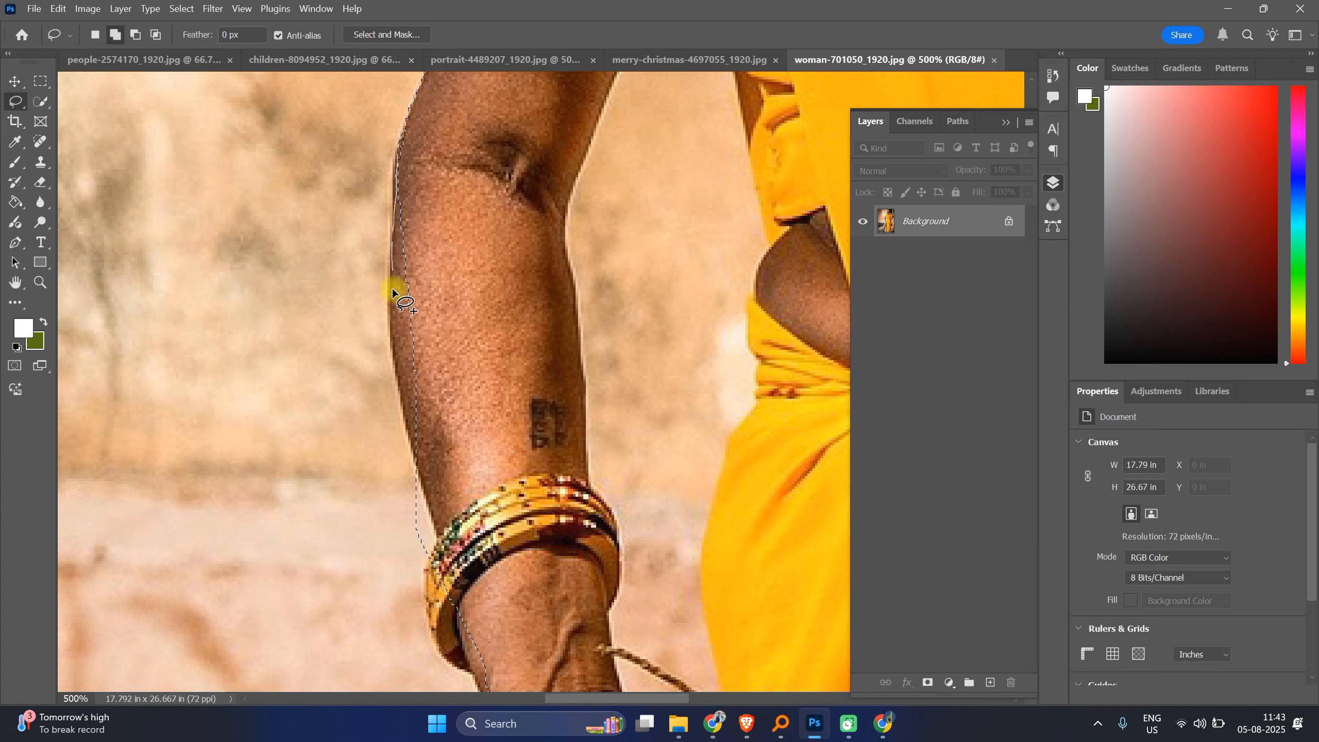
pyautogui.moveTo(392, 373); pyautogui.dragTo(421, 457)
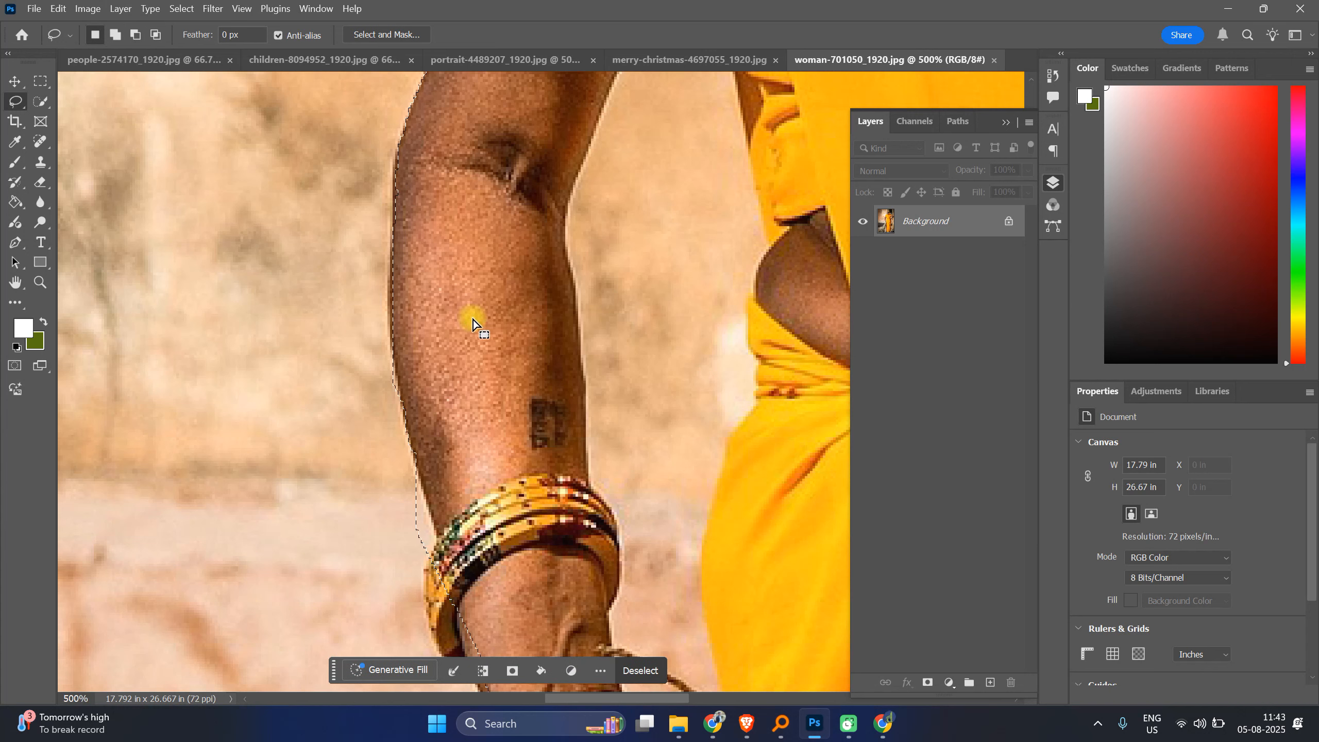
# Step: Add freehand lasso areas along the arm's outer edge around the bangles and wrist to the selection
pyautogui.scroll(-1, 423, 515)
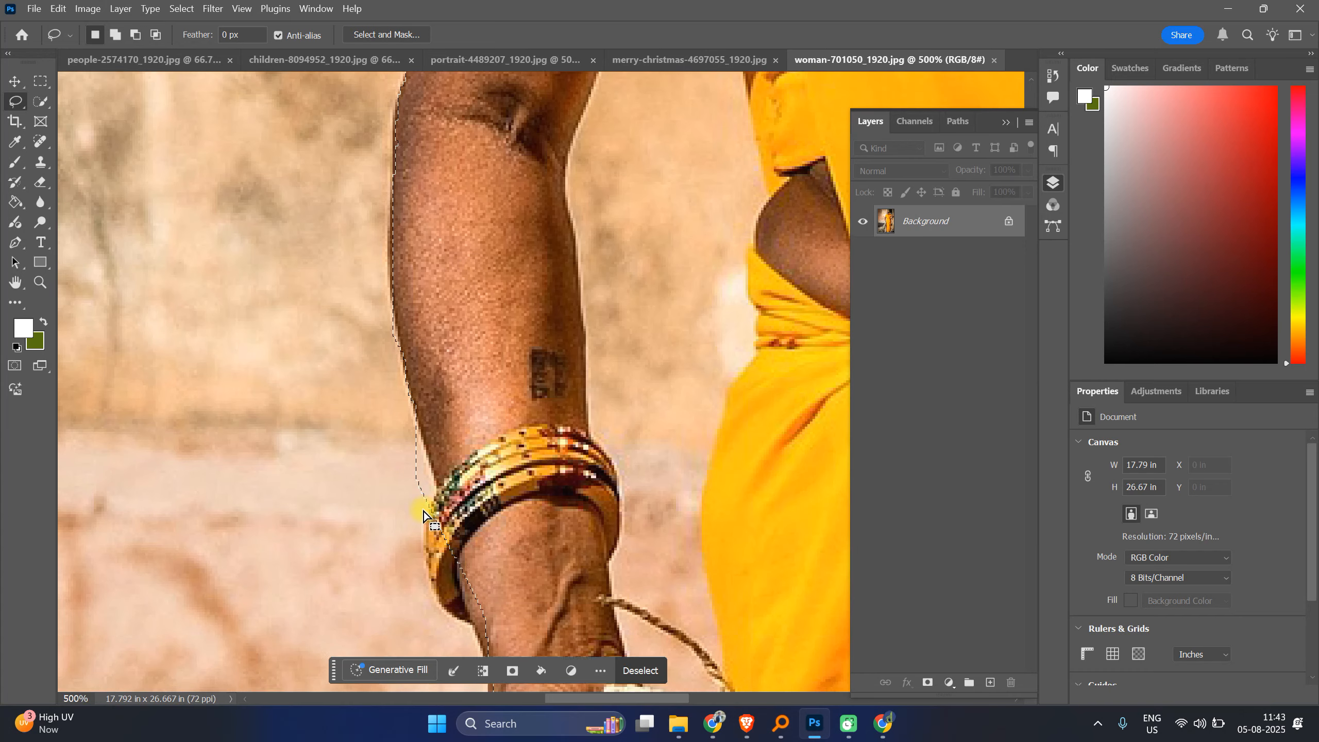
pyautogui.scroll(-2, 423, 516)
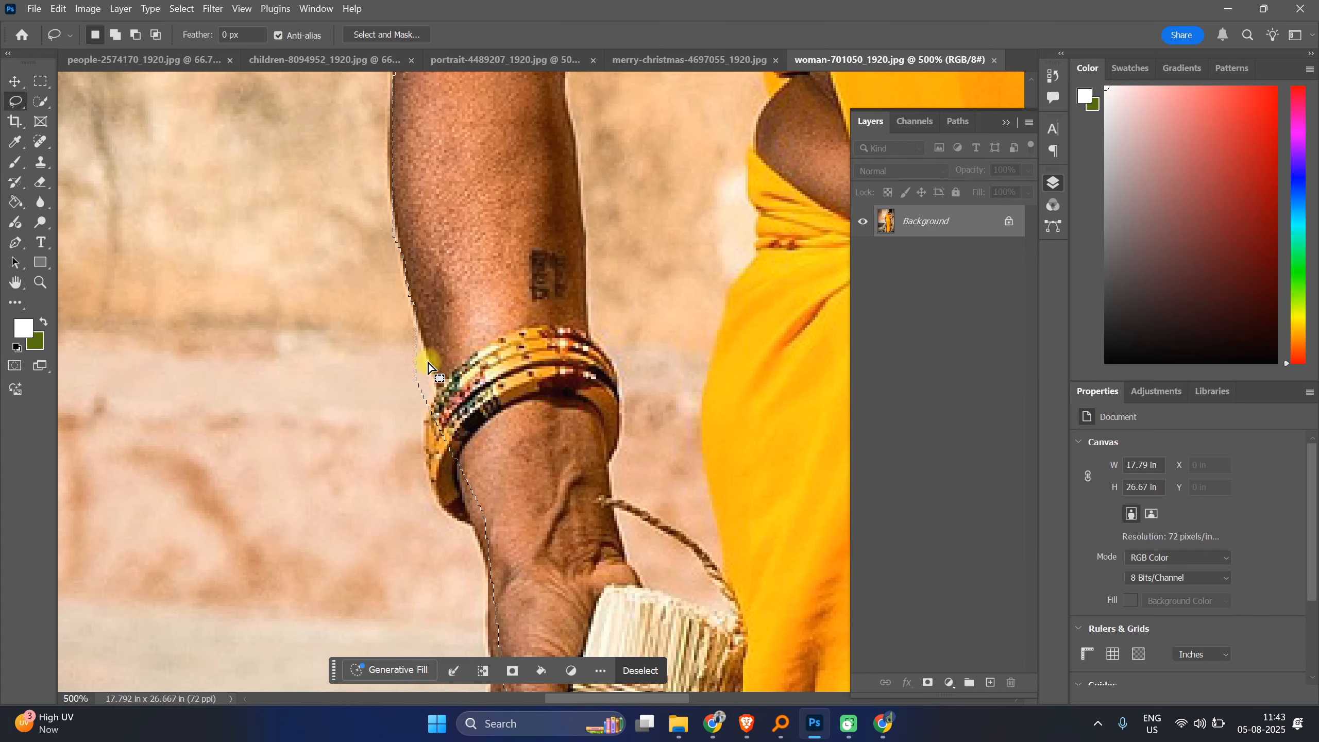
pyautogui.moveTo(411, 309); pyautogui.dragTo(427, 358)
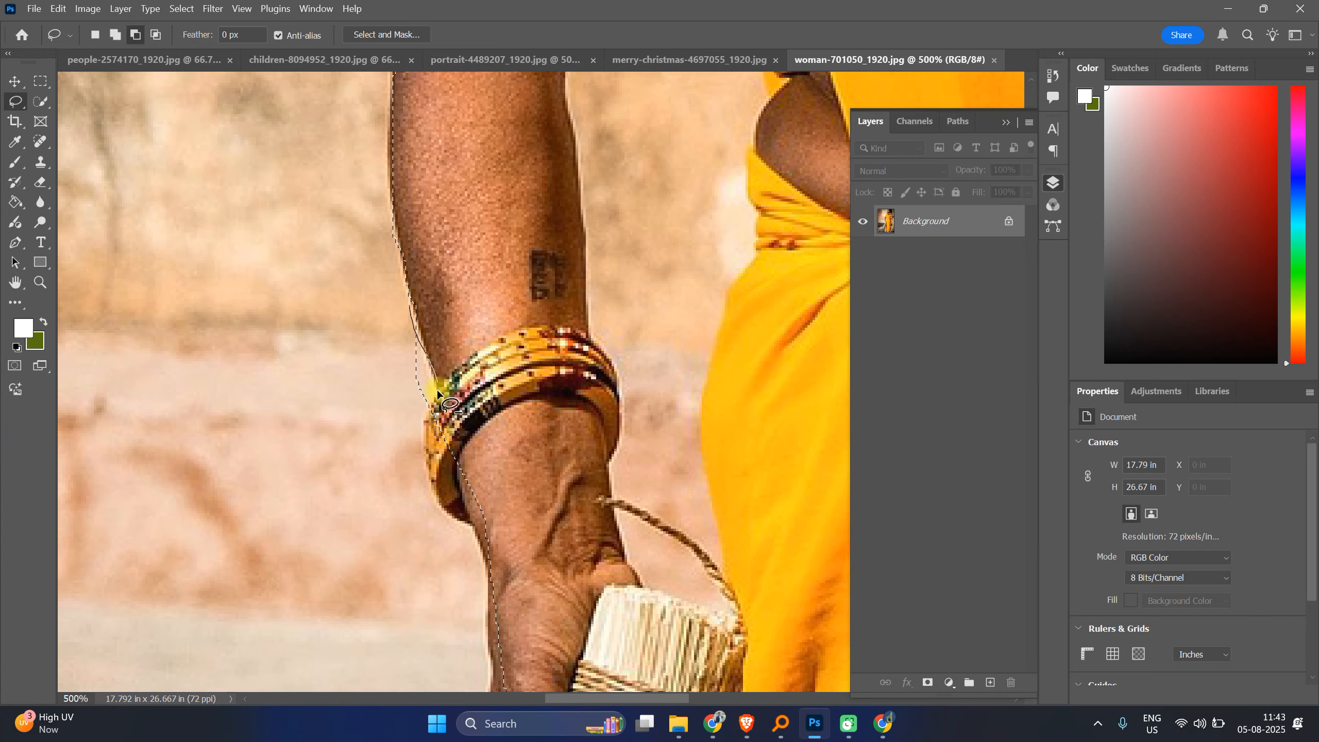
pyautogui.moveTo(410, 416)
pyautogui.mouseDown()
pyautogui.moveTo(400, 330)
pyautogui.moveTo(419, 298)
pyautogui.mouseUp()
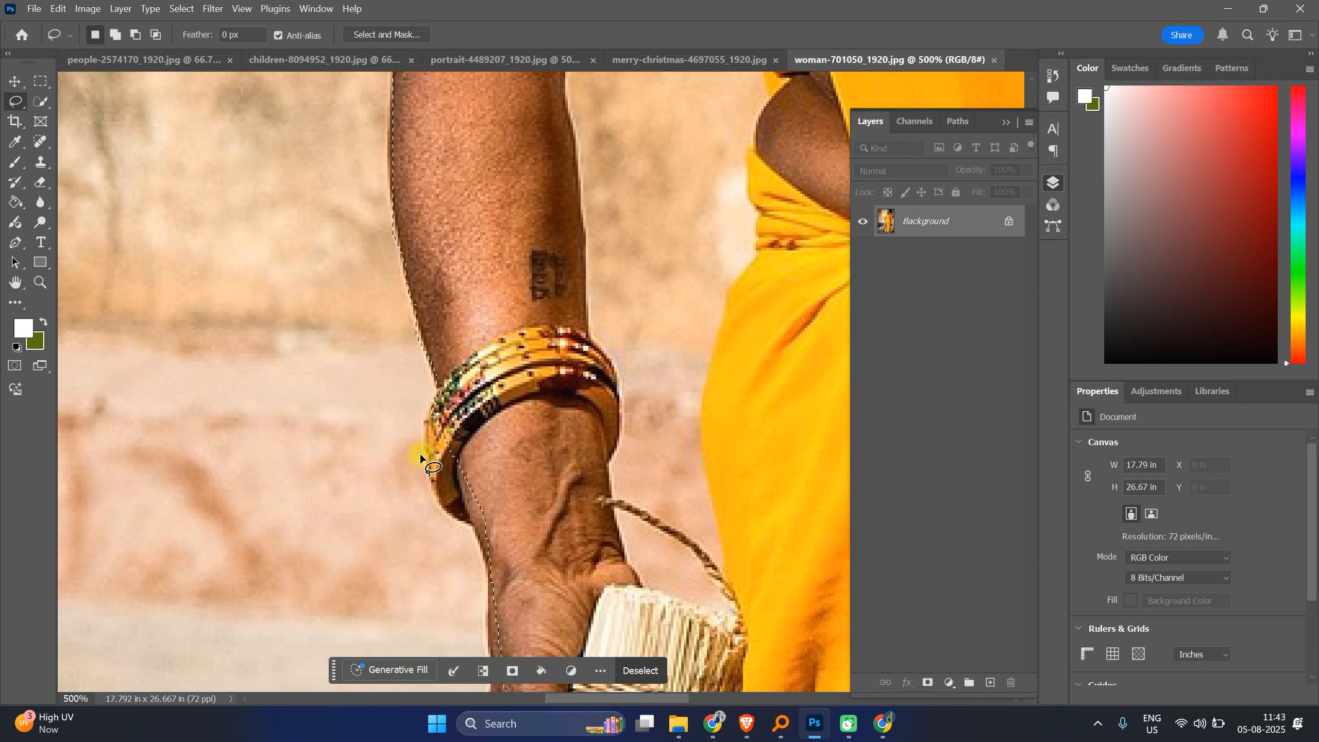
pyautogui.scroll(-3, 525, 418)
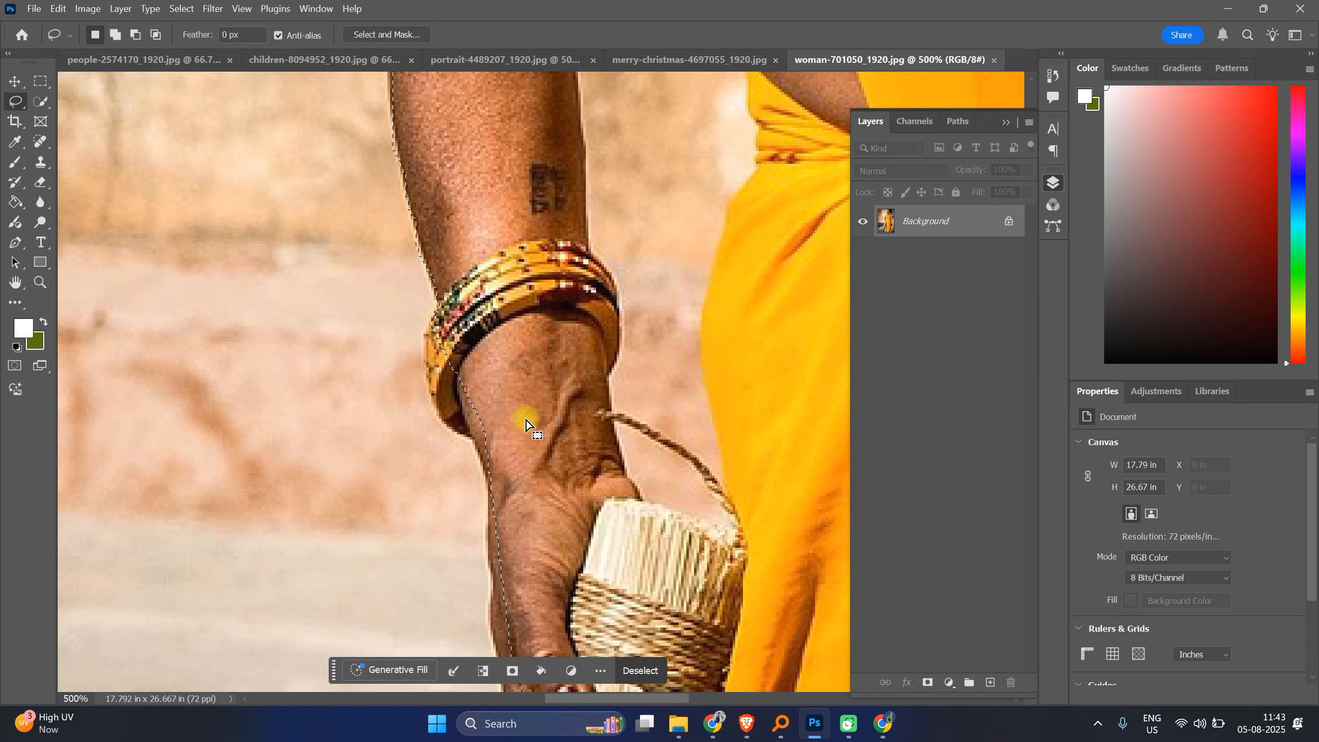
pyautogui.scroll(-1, 522, 417)
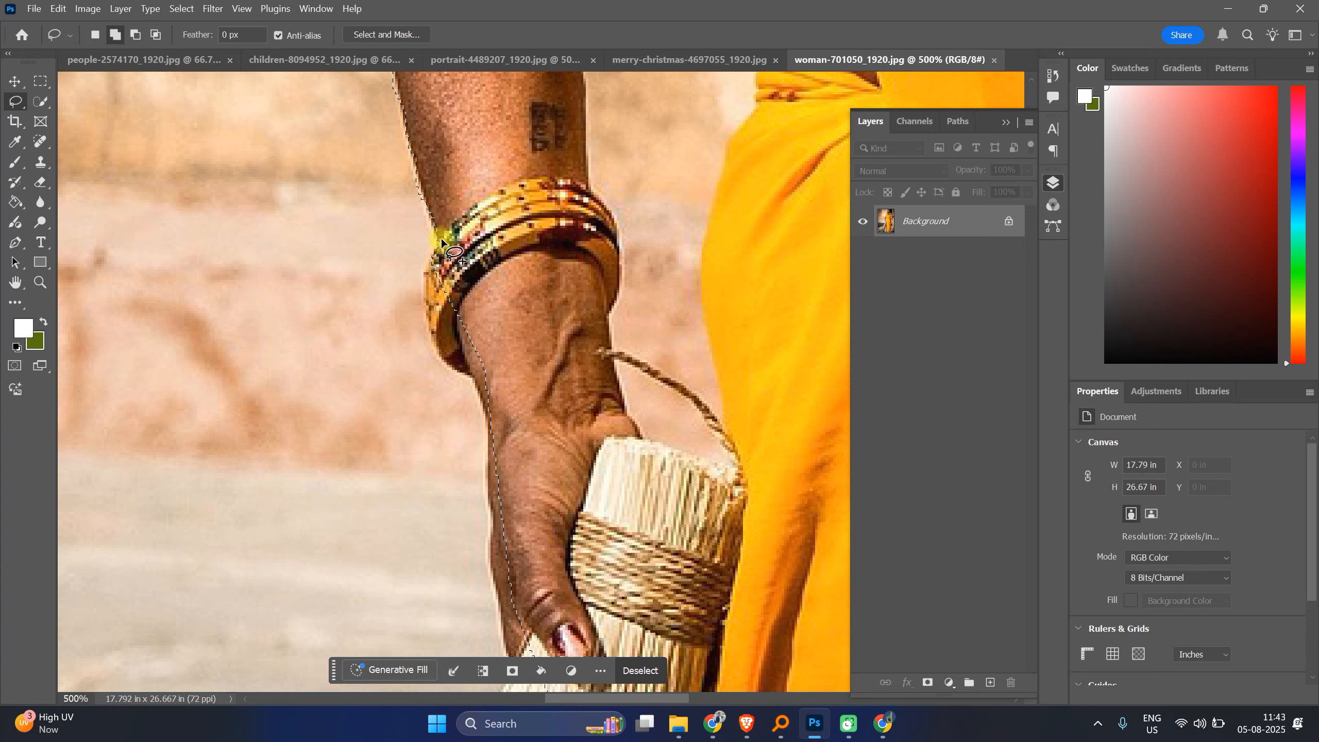
pyautogui.moveTo(441, 239); pyautogui.dragTo(426, 261)
pyautogui.moveTo(437, 340)
pyautogui.mouseDown()
pyautogui.moveTo(466, 380)
pyautogui.moveTo(496, 390)
pyautogui.mouseUp()
# Step: Refine the selection along the back of the hand, adding and subtracting small freehand lasso areas
pyautogui.scroll(-2, 490, 311)
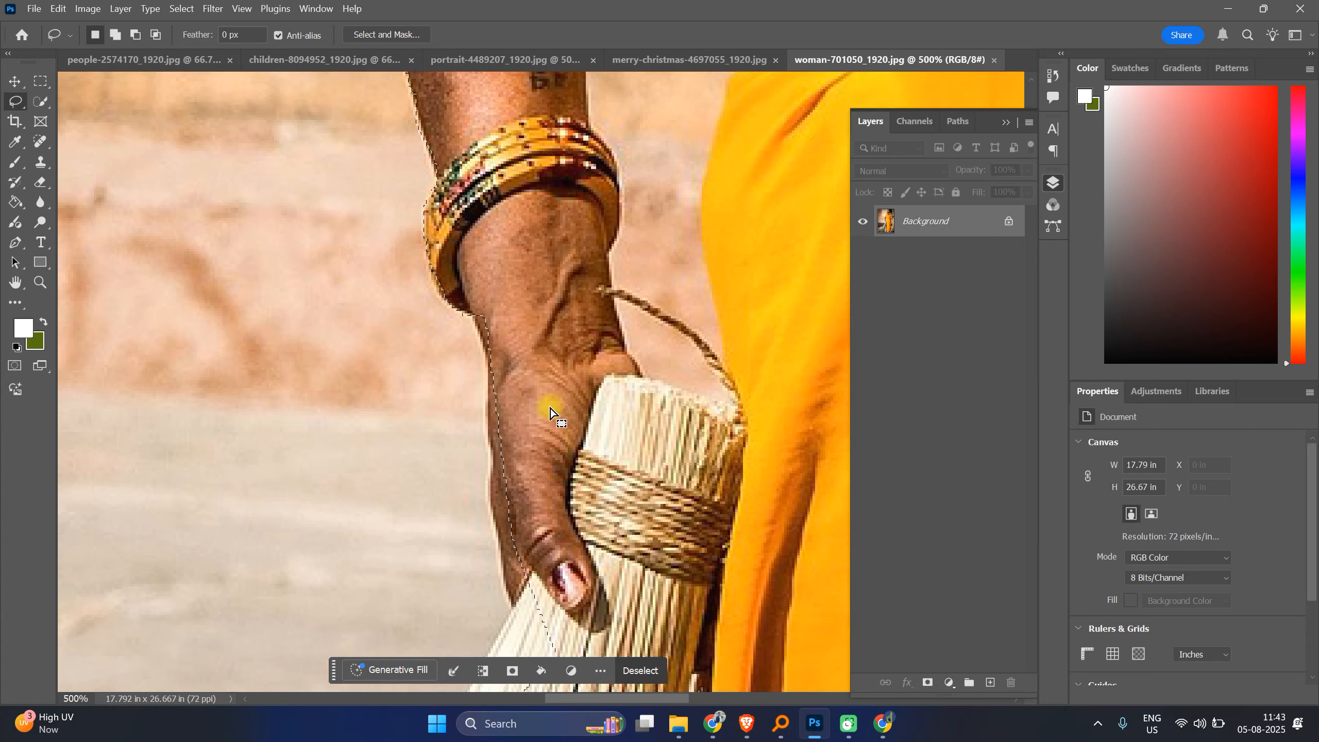
pyautogui.moveTo(470, 281)
pyautogui.mouseDown()
pyautogui.moveTo(510, 339)
pyautogui.moveTo(549, 291)
pyautogui.mouseUp()
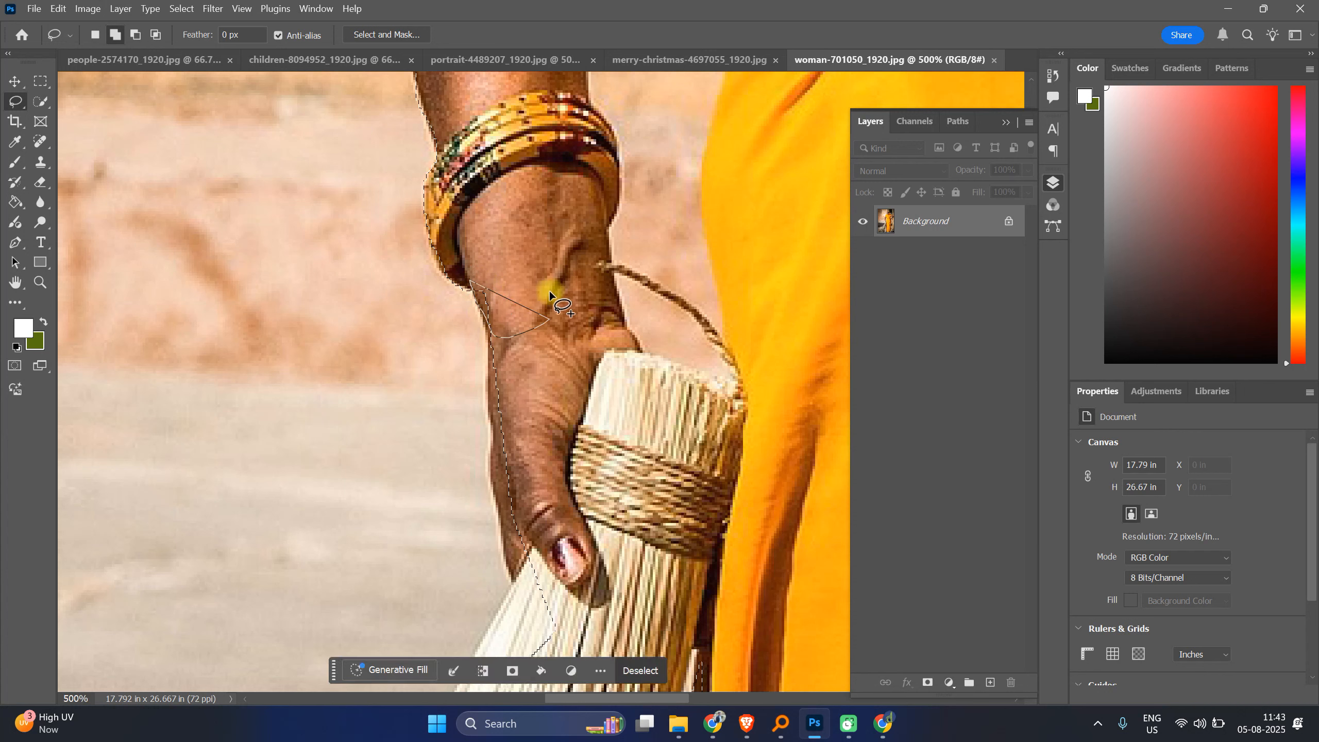
pyautogui.moveTo(489, 320); pyautogui.dragTo(488, 347)
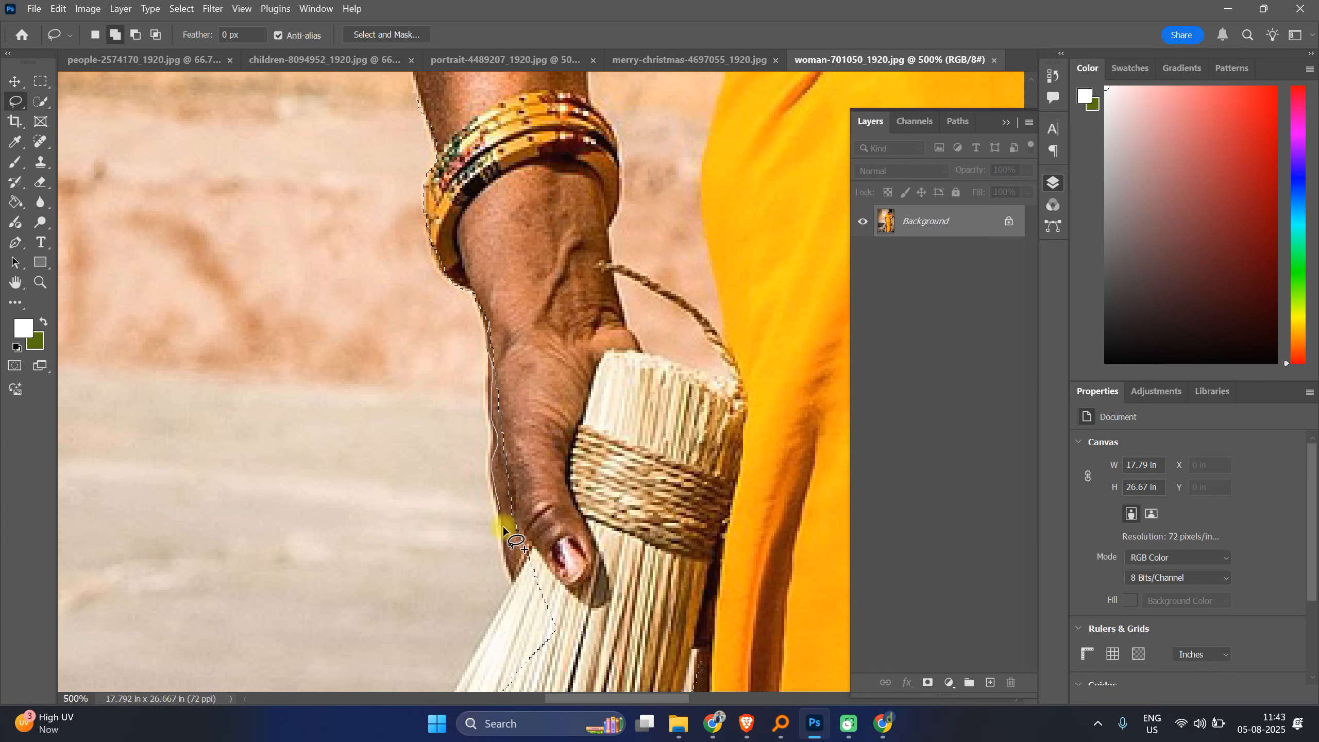
pyautogui.moveTo(522, 593); pyautogui.dragTo(522, 594)
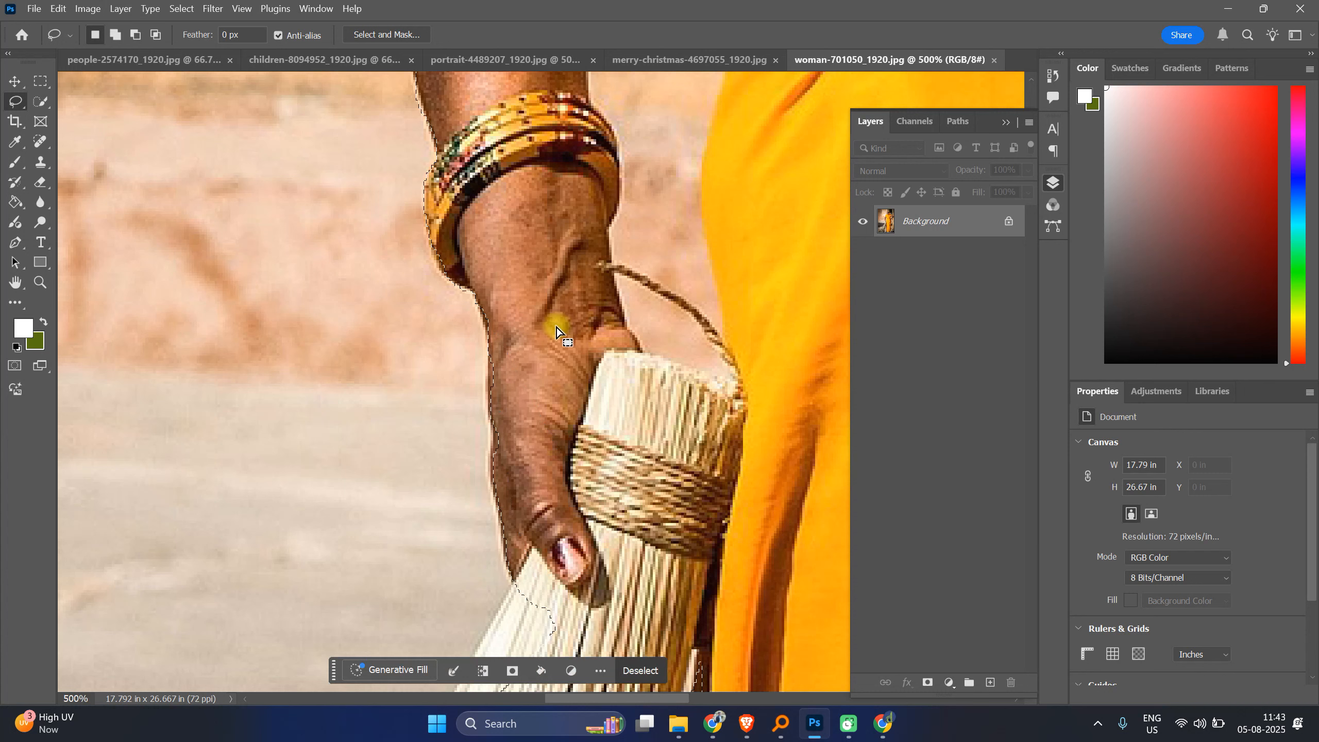
pyautogui.moveTo(492, 344); pyautogui.dragTo(486, 359)
pyautogui.moveTo(486, 418); pyautogui.dragTo(491, 436)
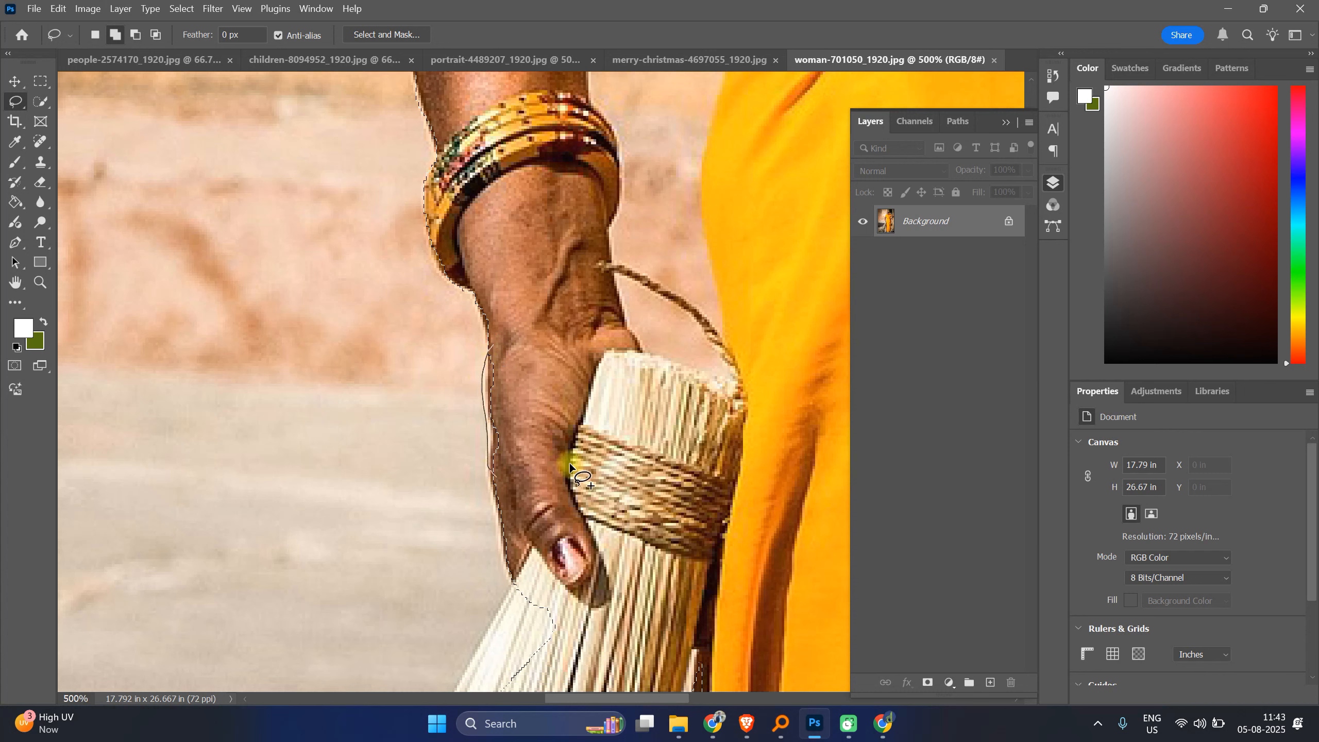
pyautogui.press('alt')
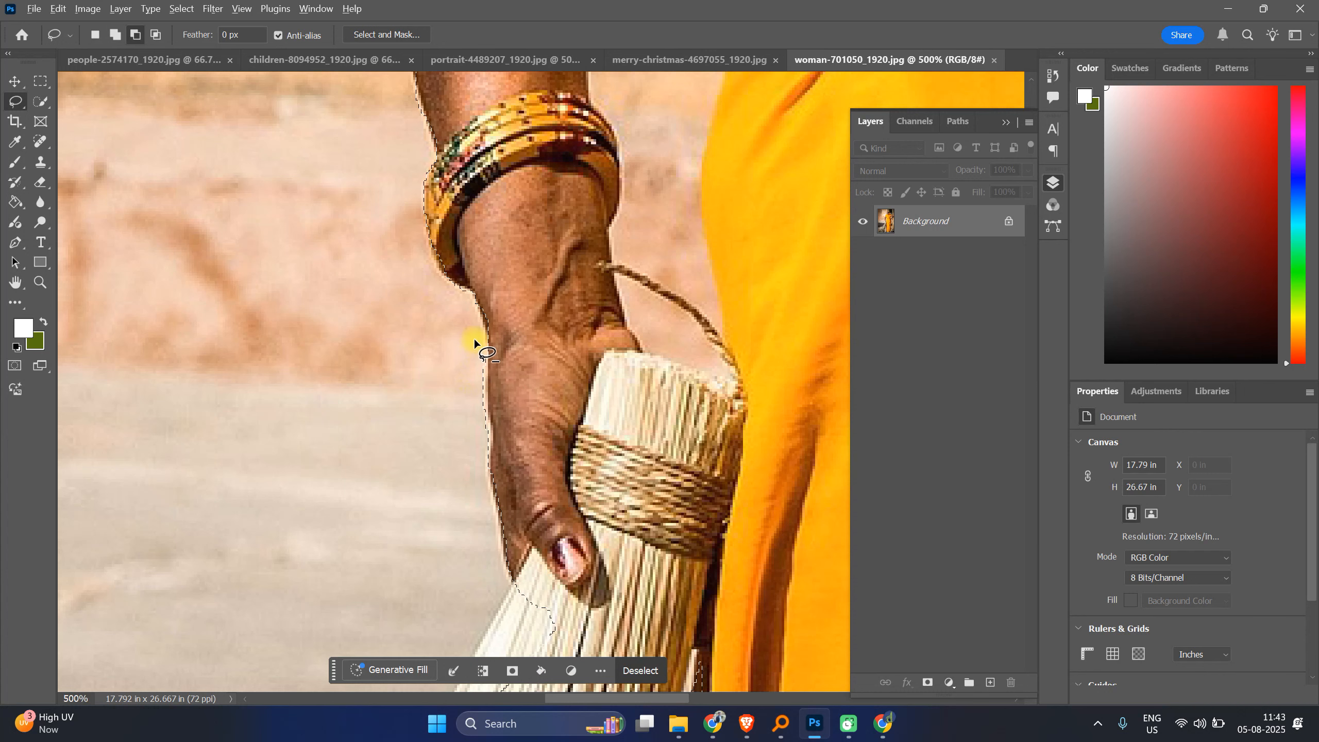
pyautogui.moveTo(484, 346); pyautogui.dragTo(487, 371)
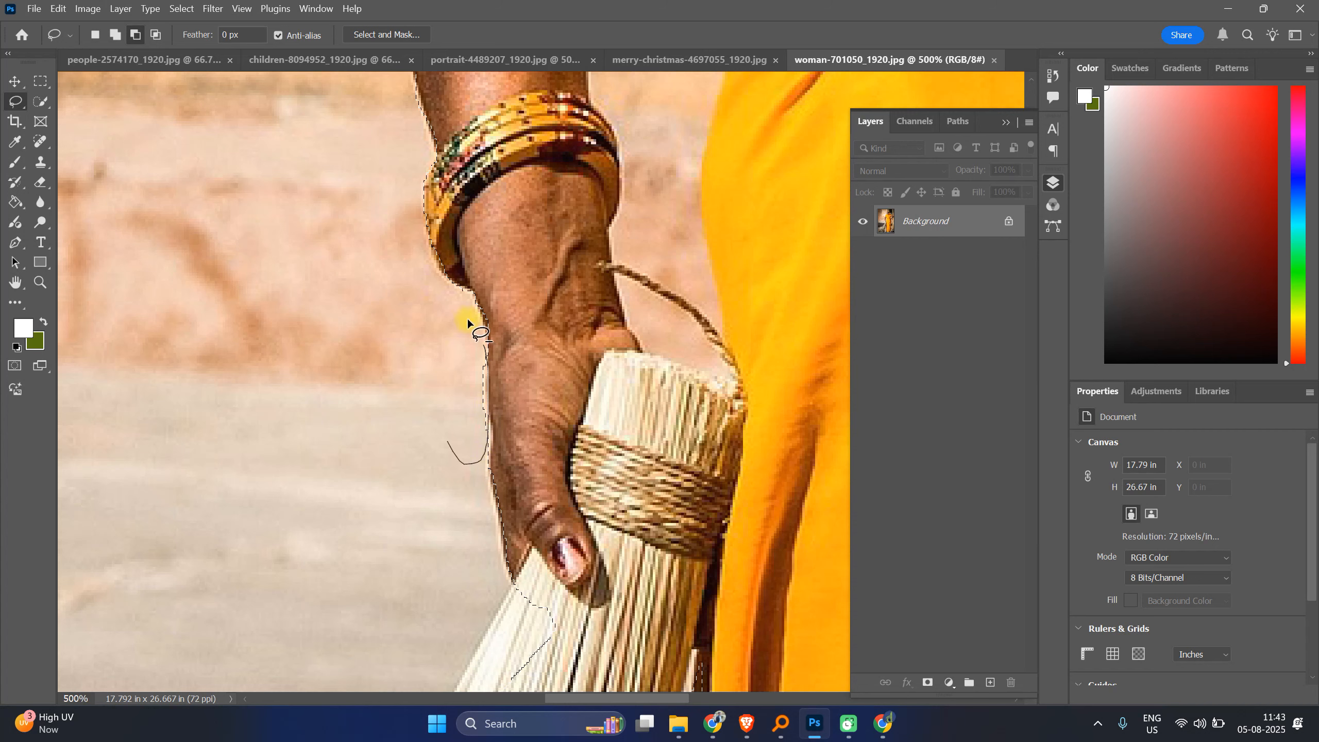
pyautogui.moveTo(467, 317); pyautogui.dragTo(482, 324)
# Step: Add freehand lasso areas along the broom's left edge below the hand to the selection
pyautogui.scroll(-5, 501, 336)
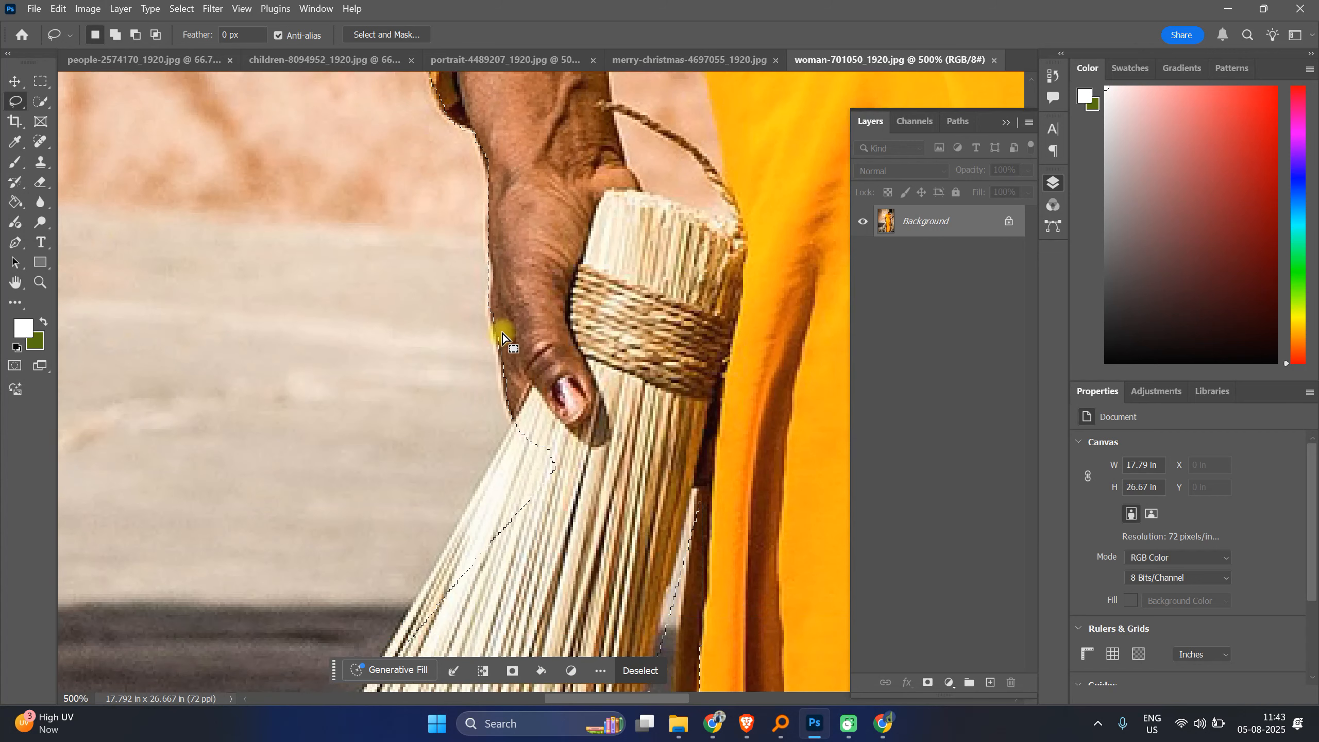
pyautogui.scroll(-5, 503, 334)
pyautogui.press('shift')
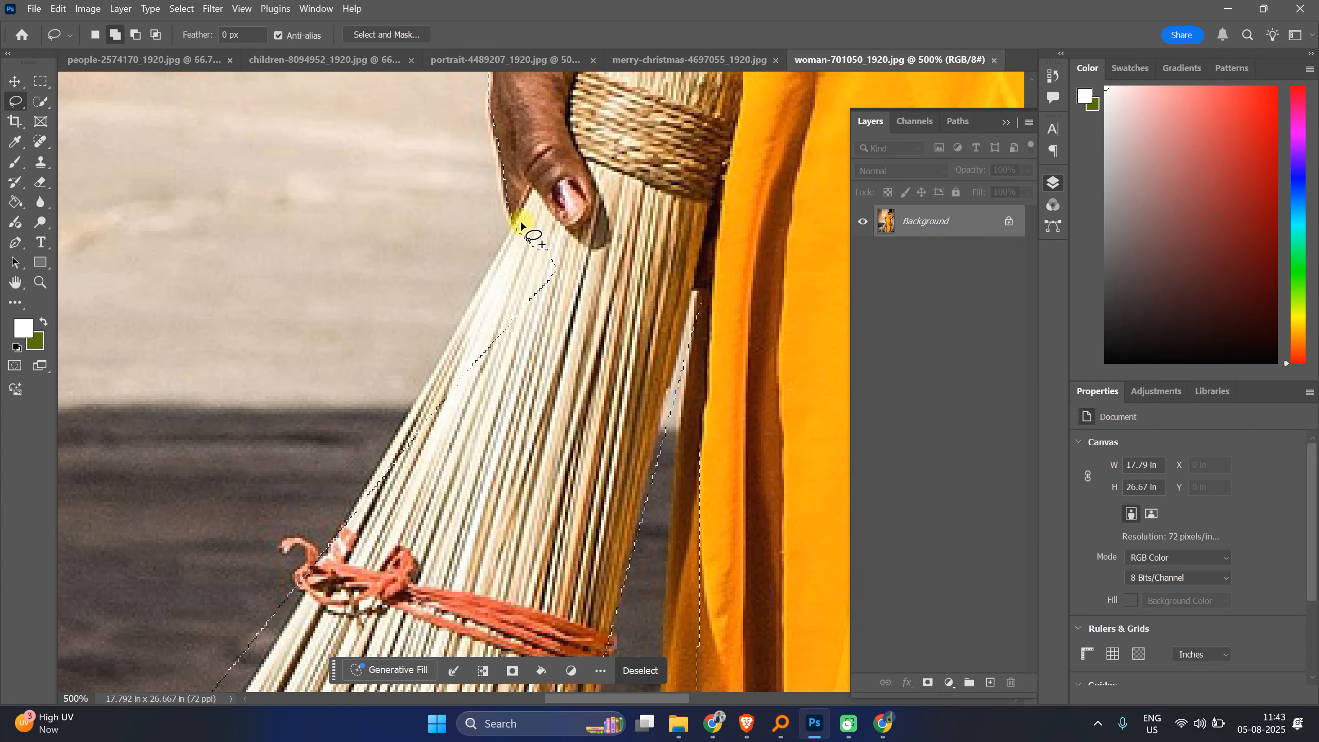
pyautogui.moveTo(520, 220); pyautogui.dragTo(487, 268)
pyautogui.moveTo(438, 378); pyautogui.dragTo(358, 502)
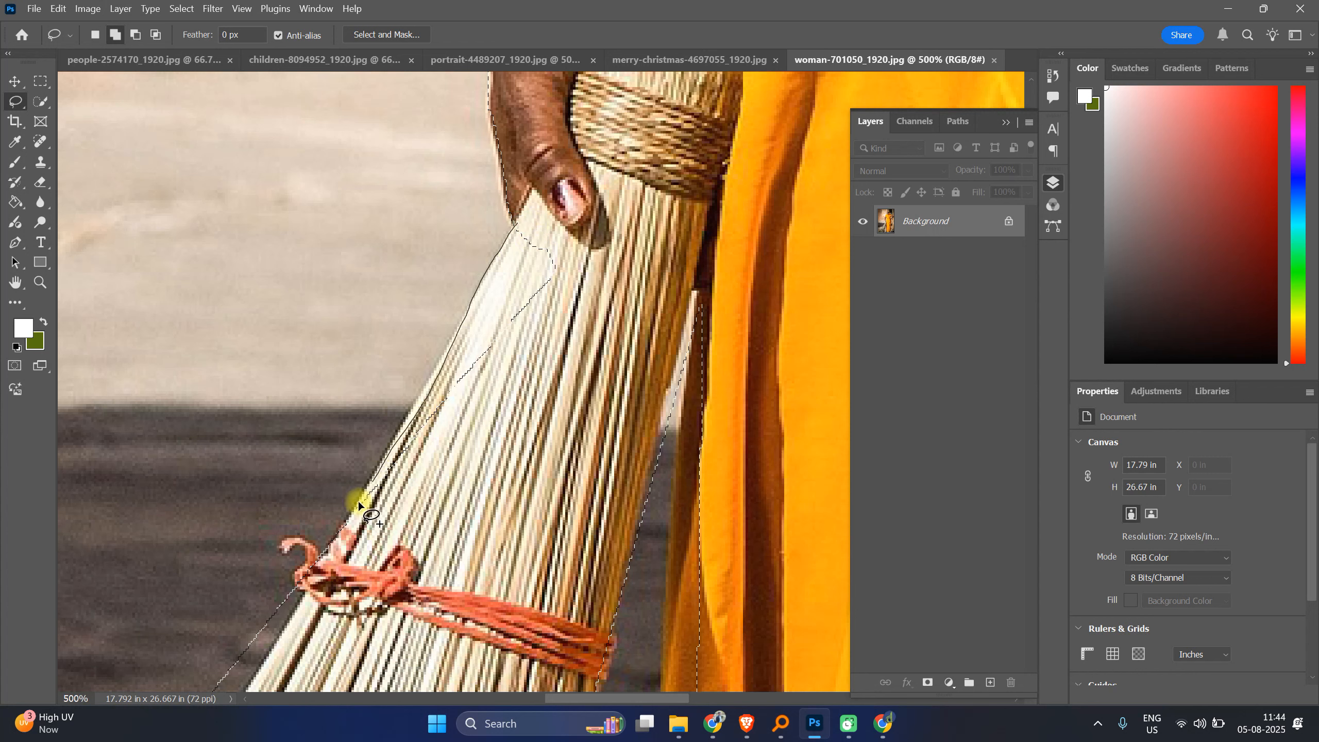
pyautogui.moveTo(329, 548); pyautogui.dragTo(612, 400)
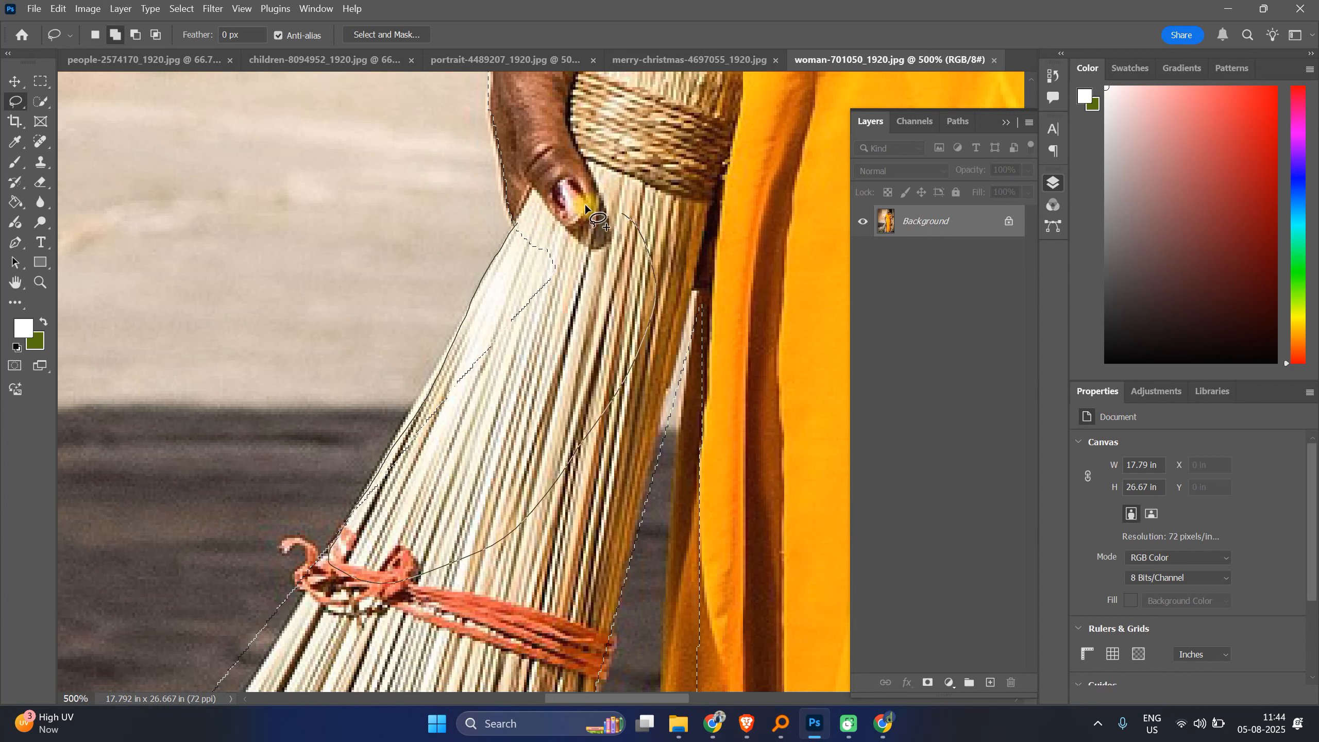
pyautogui.moveTo(516, 223); pyautogui.dragTo(519, 229)
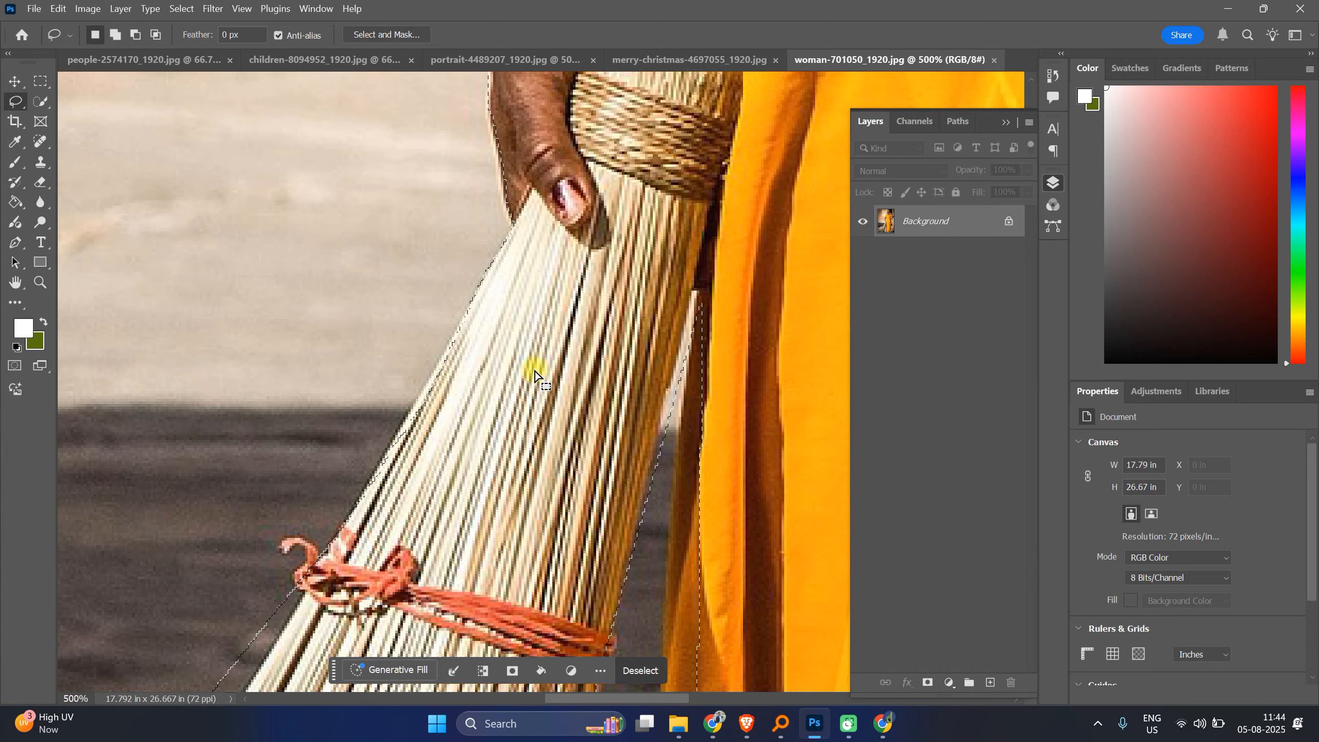
# Step: Switch to the Polygonal Lasso Tool and start placing points along the gap between the broom and the saree
pyautogui.scroll(-5, 535, 374)
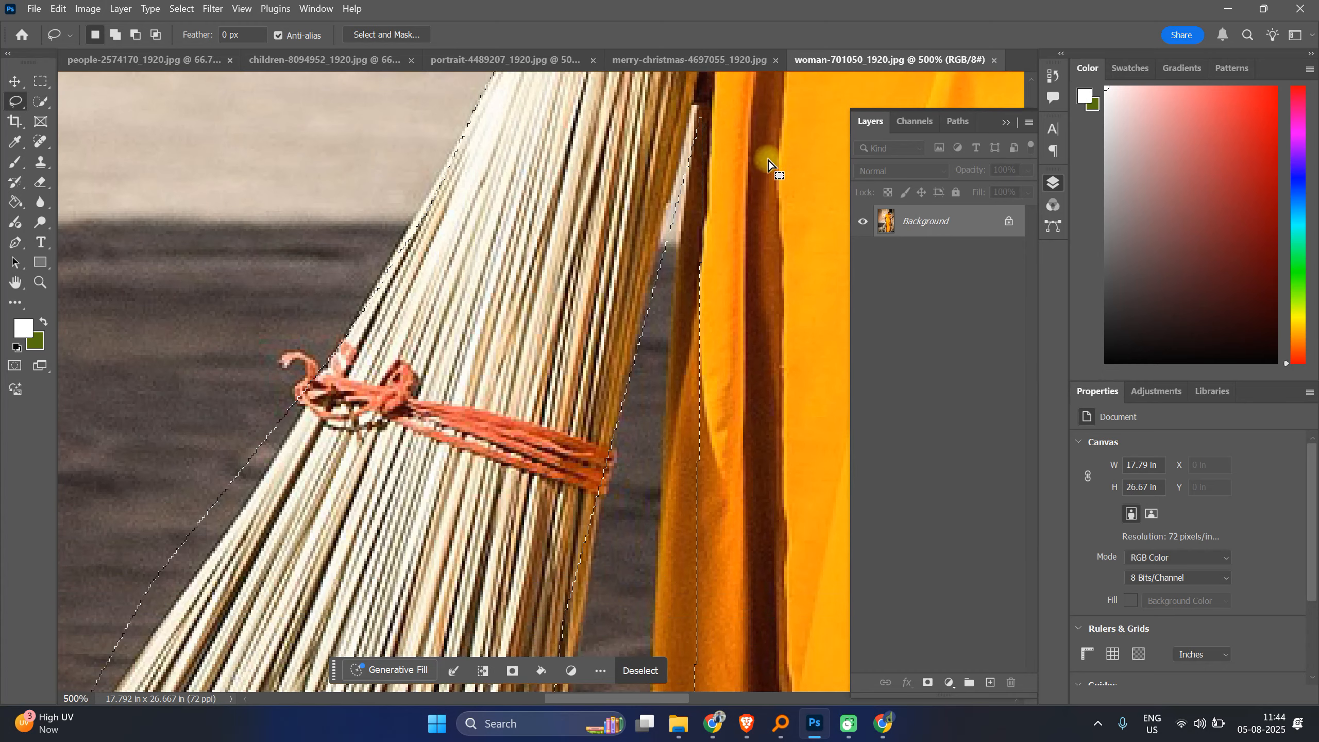
pyautogui.moveTo(693, 106); pyautogui.dragTo(634, 323)
pyautogui.rightClick(15, 102)
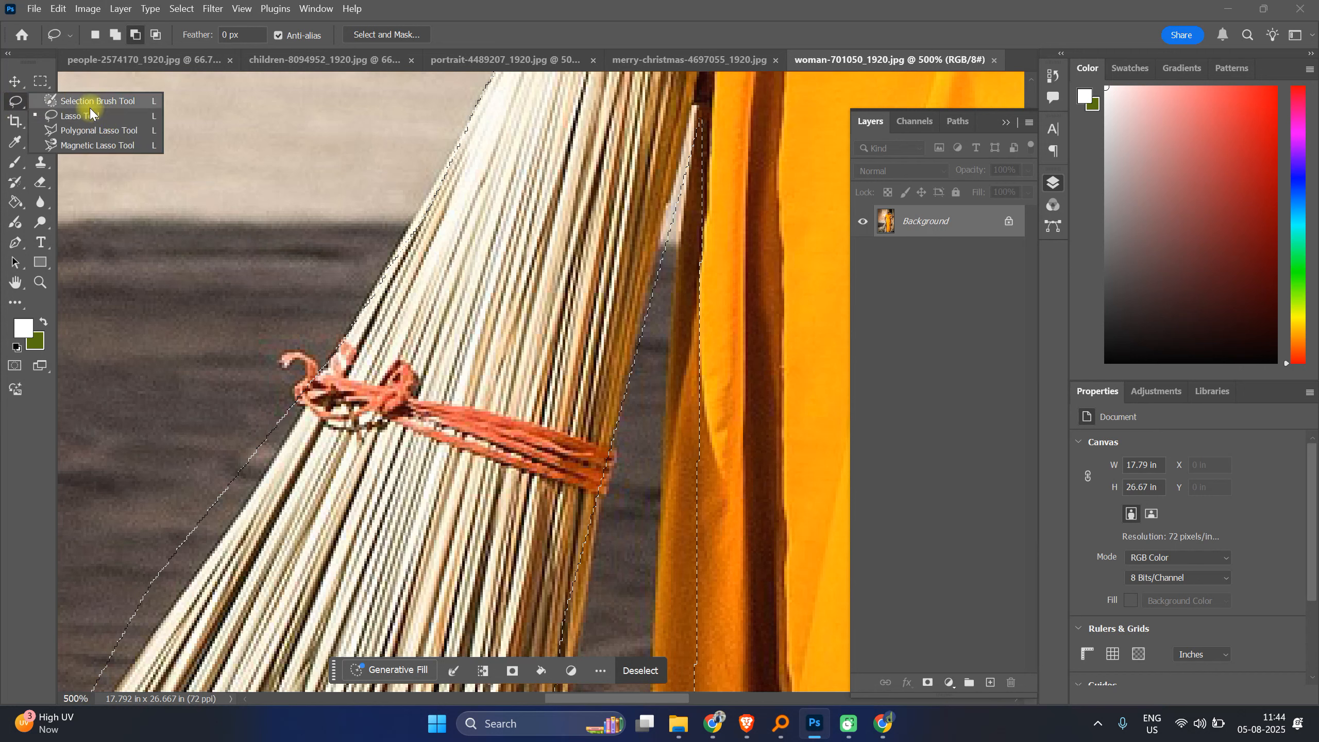
pyautogui.click(78, 131)
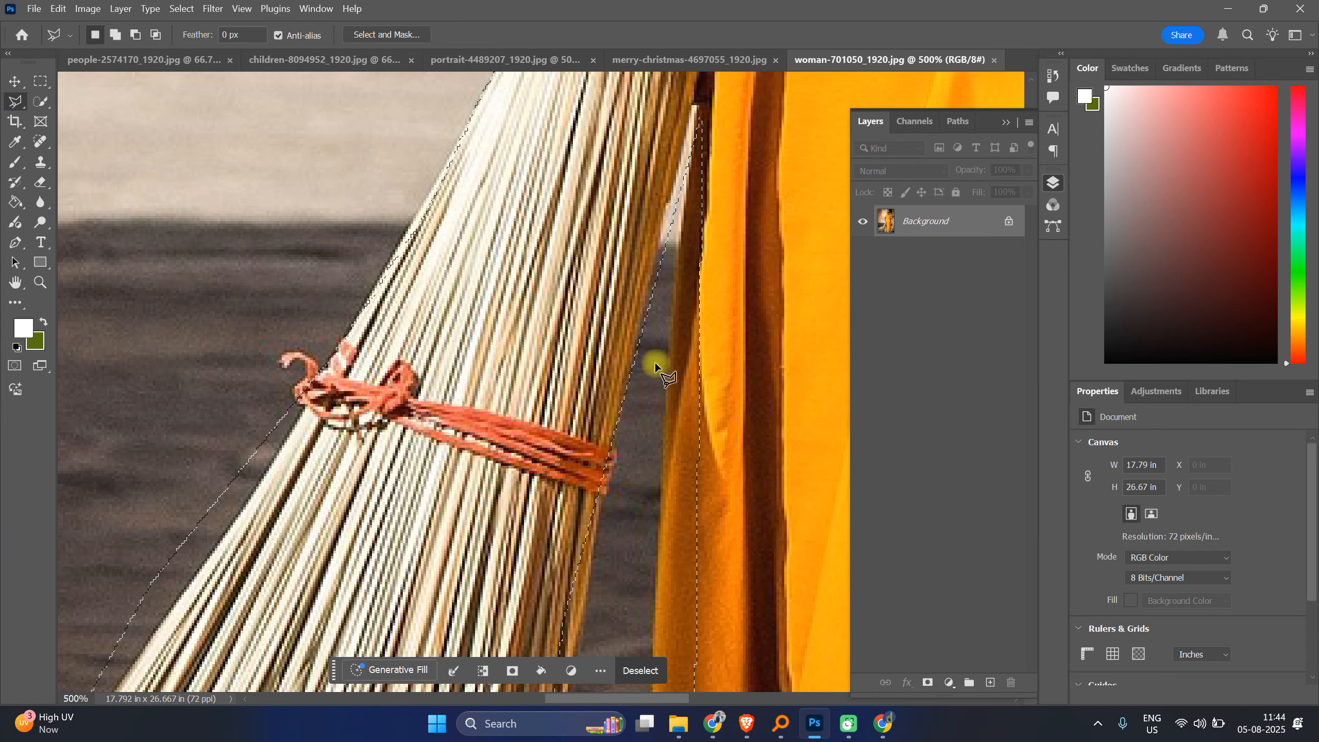
pyautogui.click(626, 387)
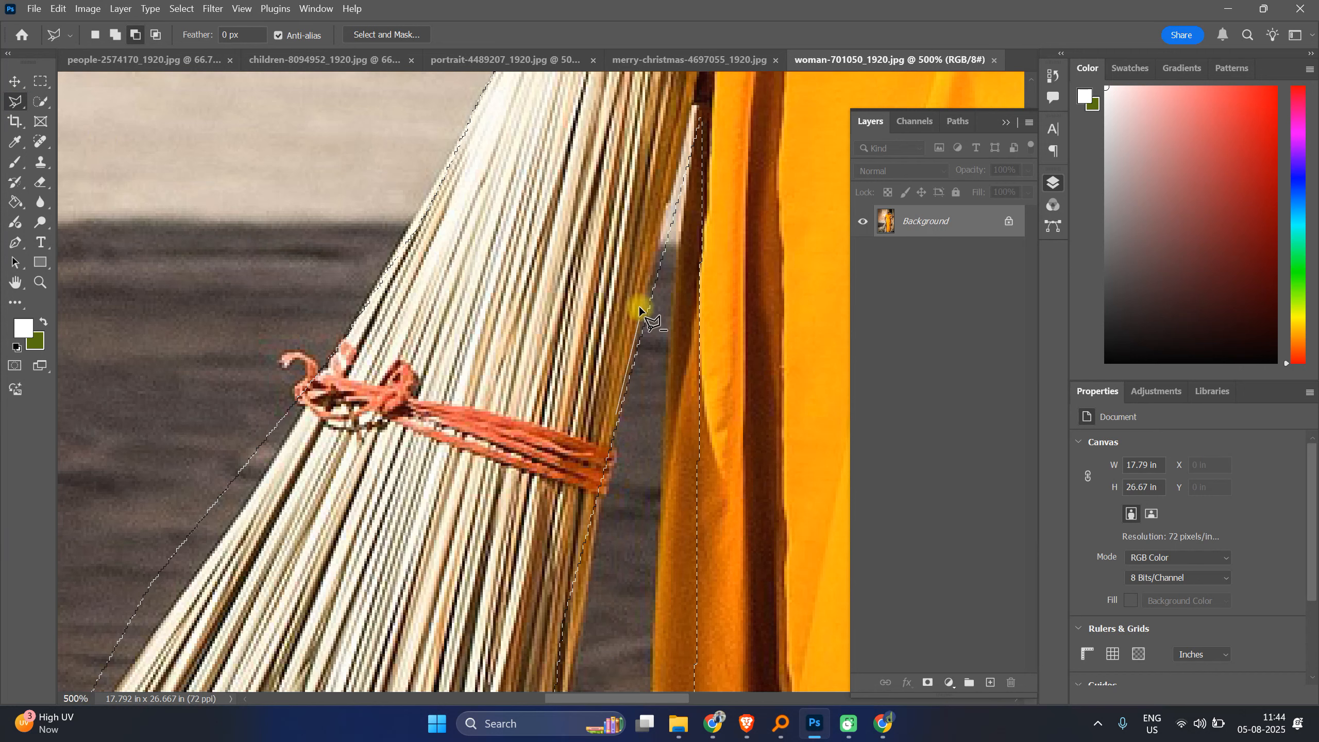
pyautogui.click(664, 212)
pyautogui.click(685, 133)
pyautogui.click(699, 107)
pyautogui.click(675, 253)
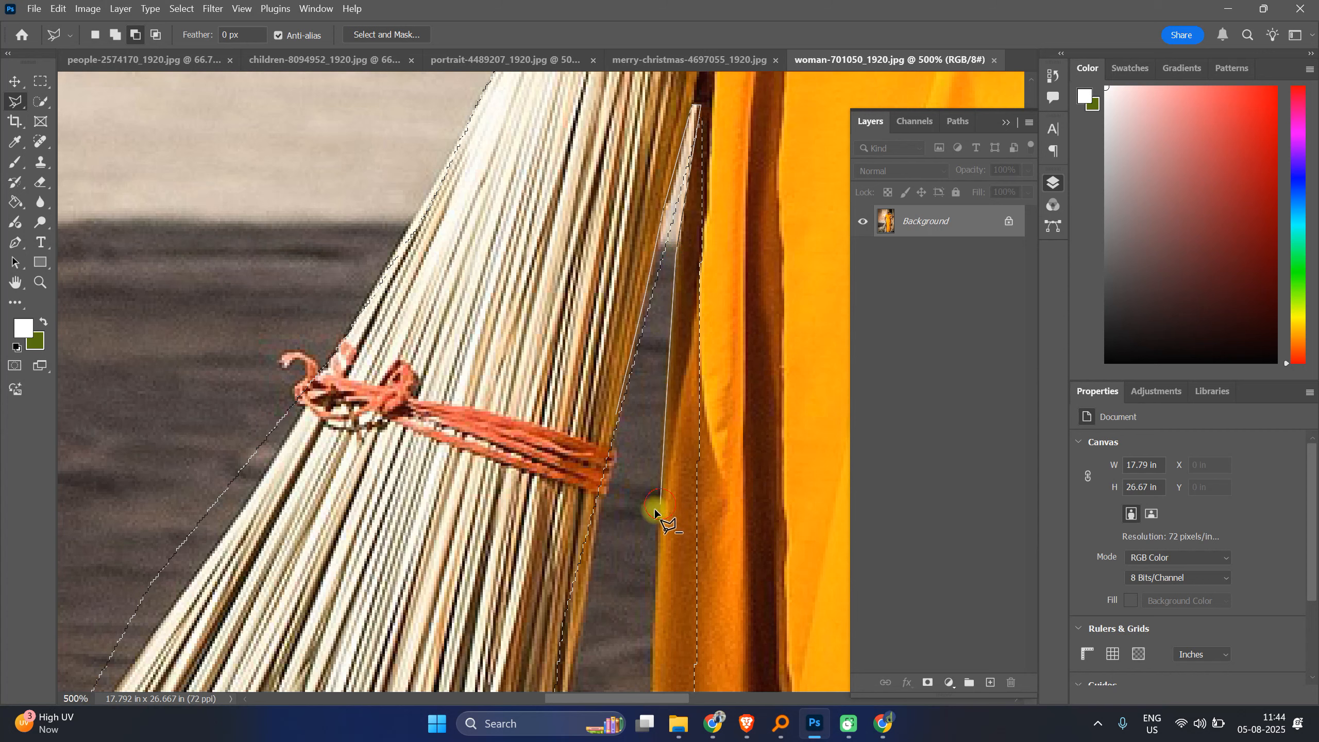
# Step: Continue the polygonal lasso down the broom–saree gap and back up, closing it to remove the gap from the selection
pyautogui.click(608, 487)
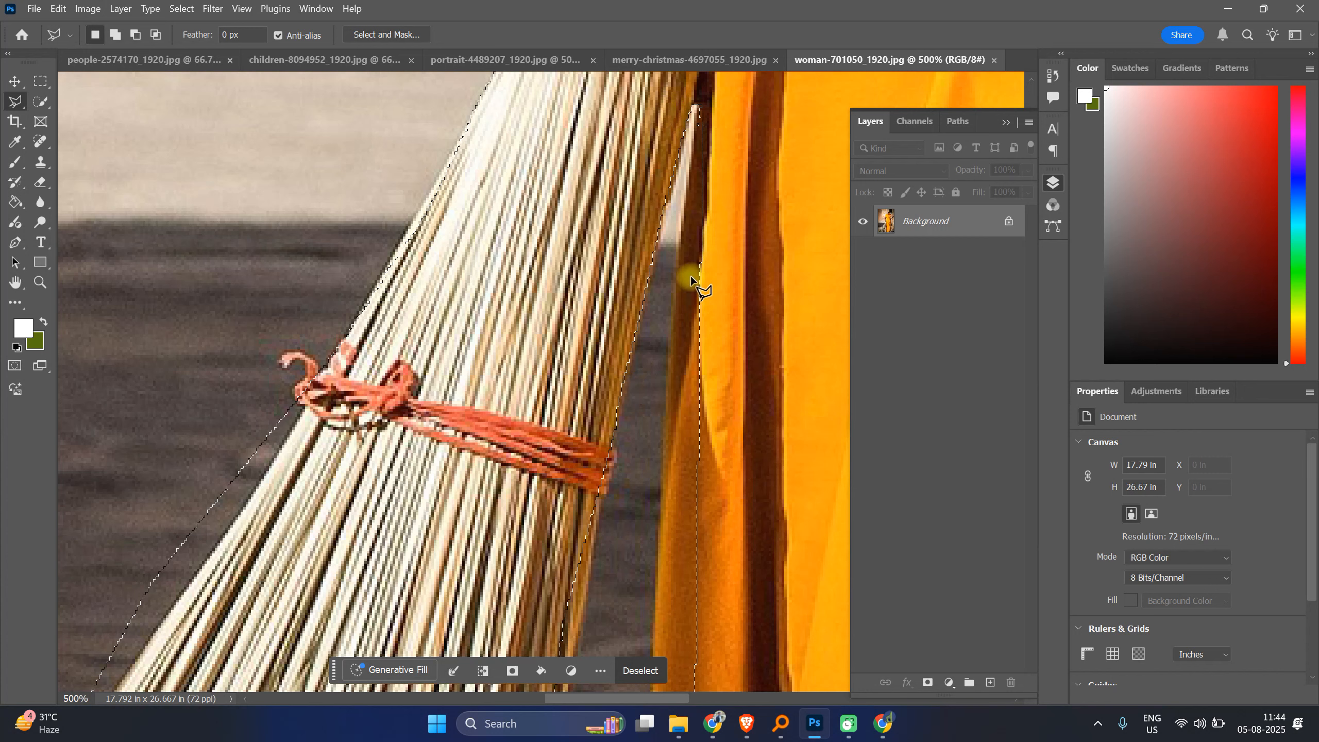
pyautogui.keyDown('shift'); pyautogui.click(700, 101); pyautogui.keyUp('shift')
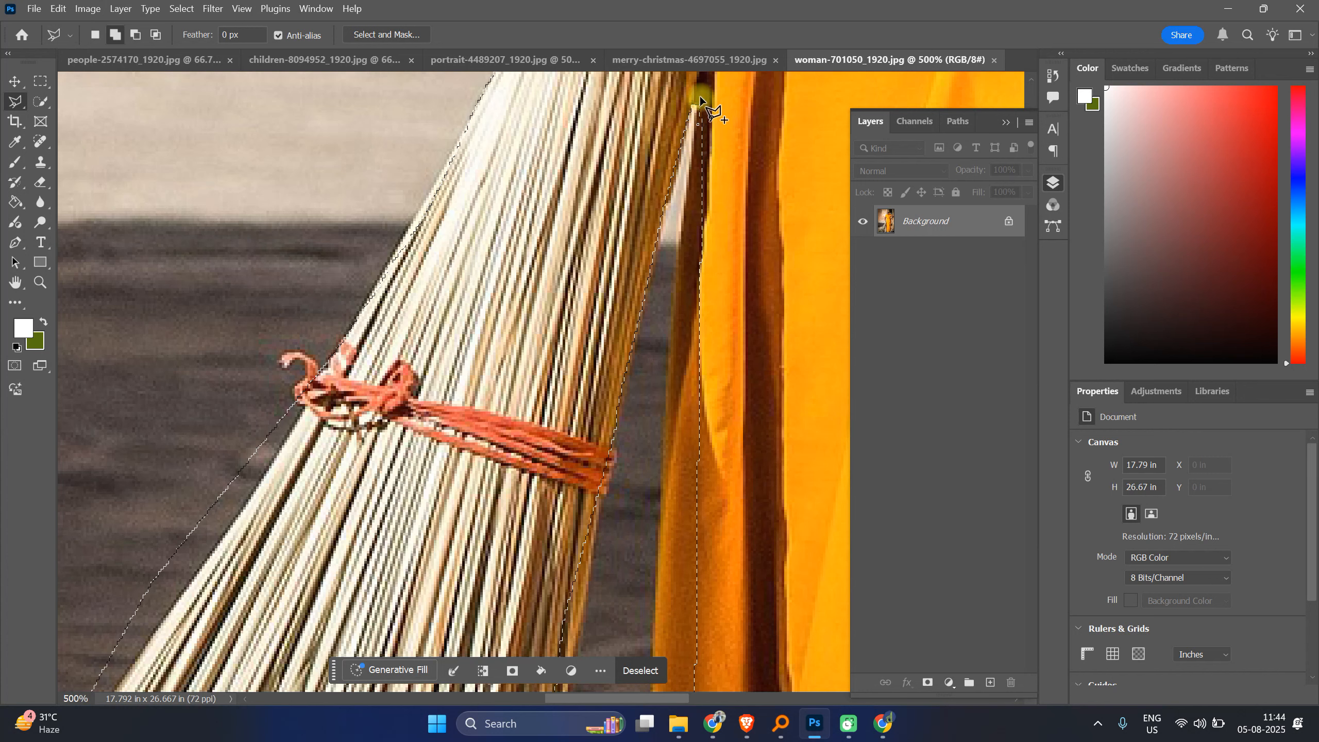
pyautogui.click(678, 245)
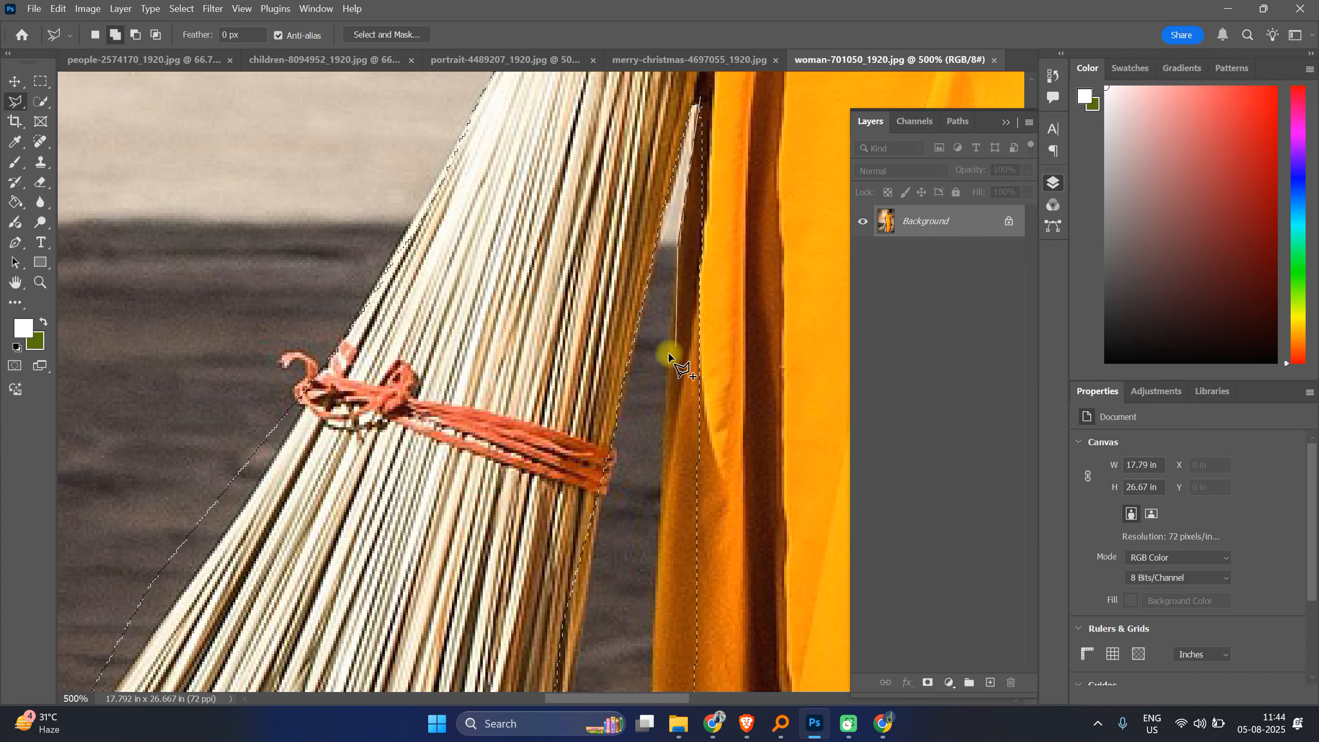
pyautogui.moveTo(662, 541)
pyautogui.mouseDown()
pyautogui.moveTo(665, 9)
pyautogui.moveTo(686, 155)
pyautogui.mouseUp()
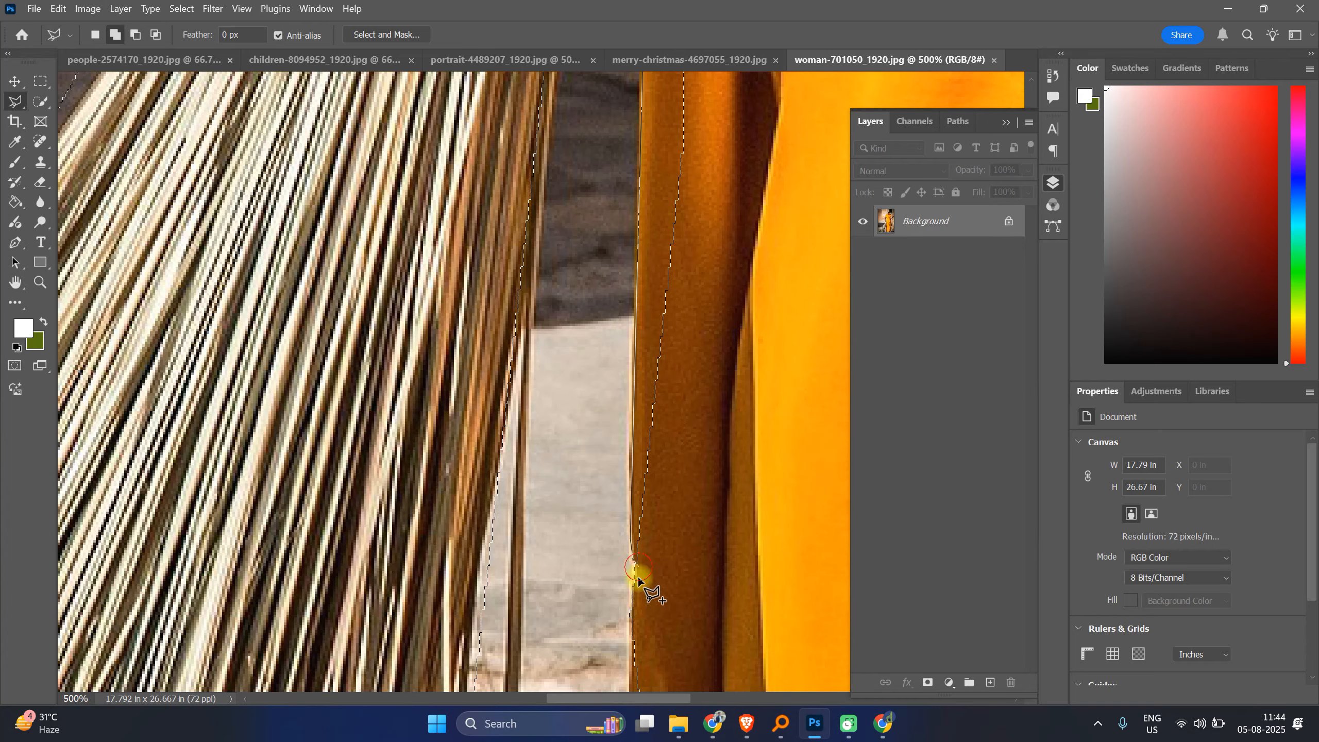
pyautogui.click(631, 597)
pyautogui.moveTo(674, 551)
pyautogui.mouseDown()
pyautogui.moveTo(692, 80)
pyautogui.moveTo(673, 8)
pyautogui.mouseUp()
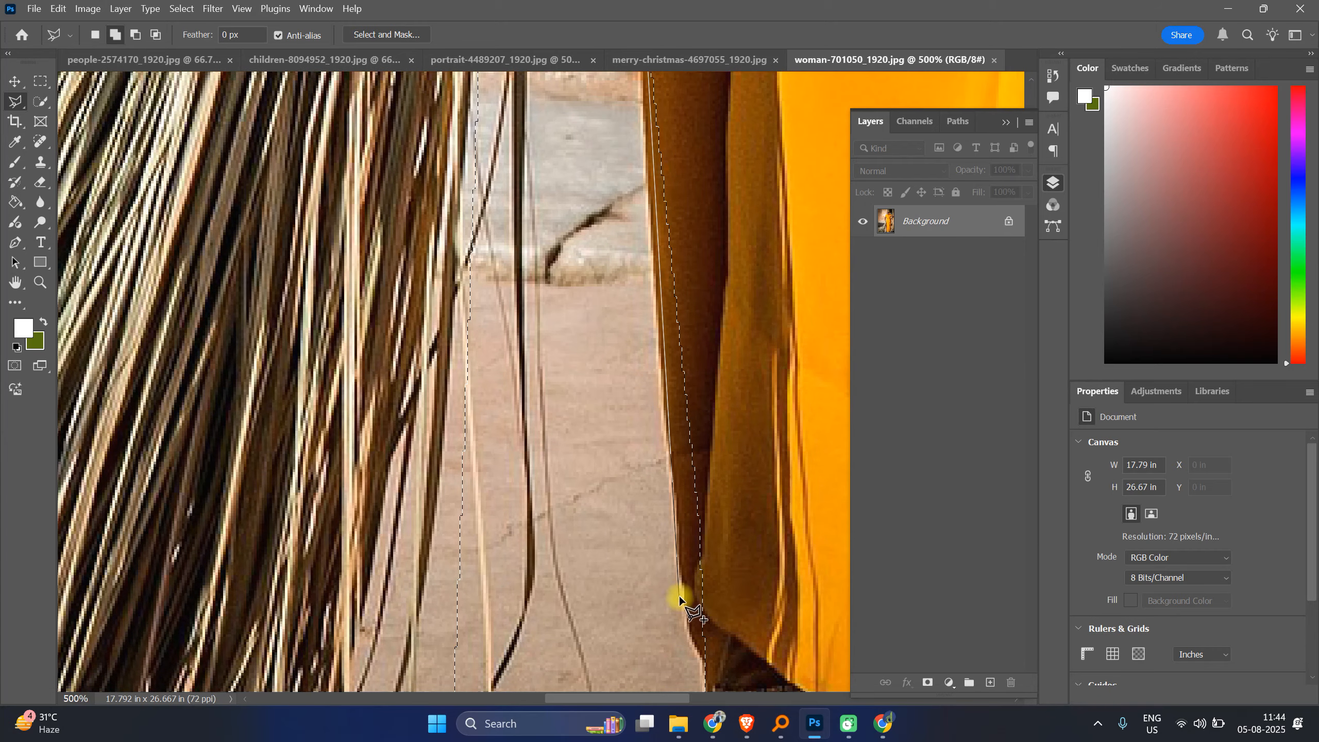
pyautogui.click(657, 313)
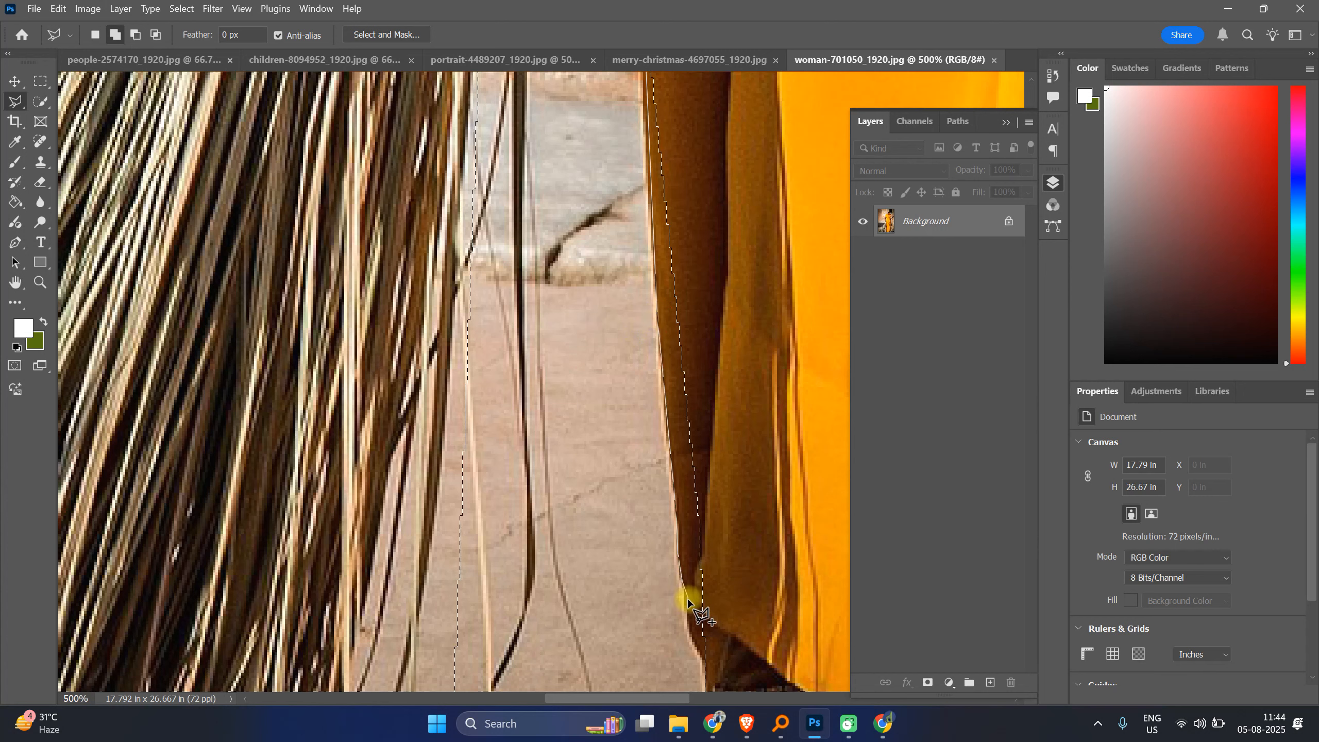
pyautogui.click(686, 634)
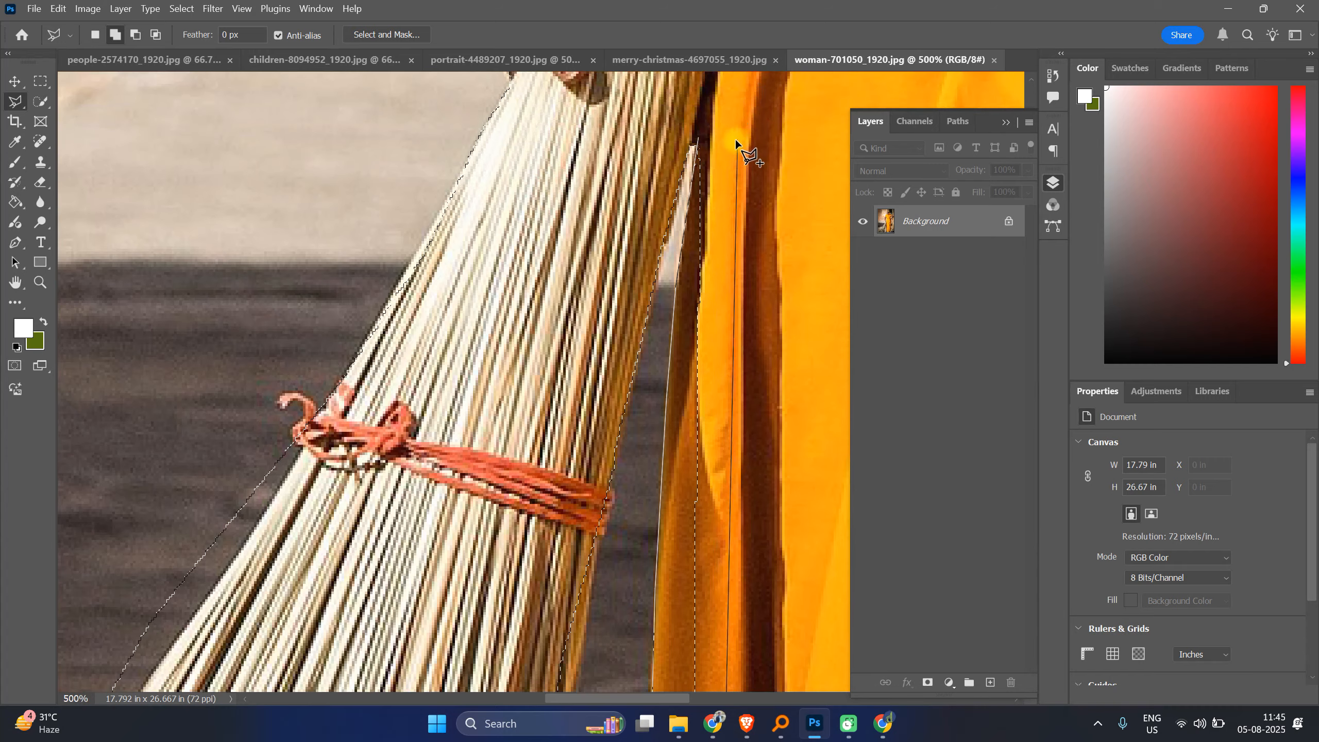
pyautogui.click(736, 141)
pyautogui.click(705, 141)
pyautogui.doubleClick(700, 141)
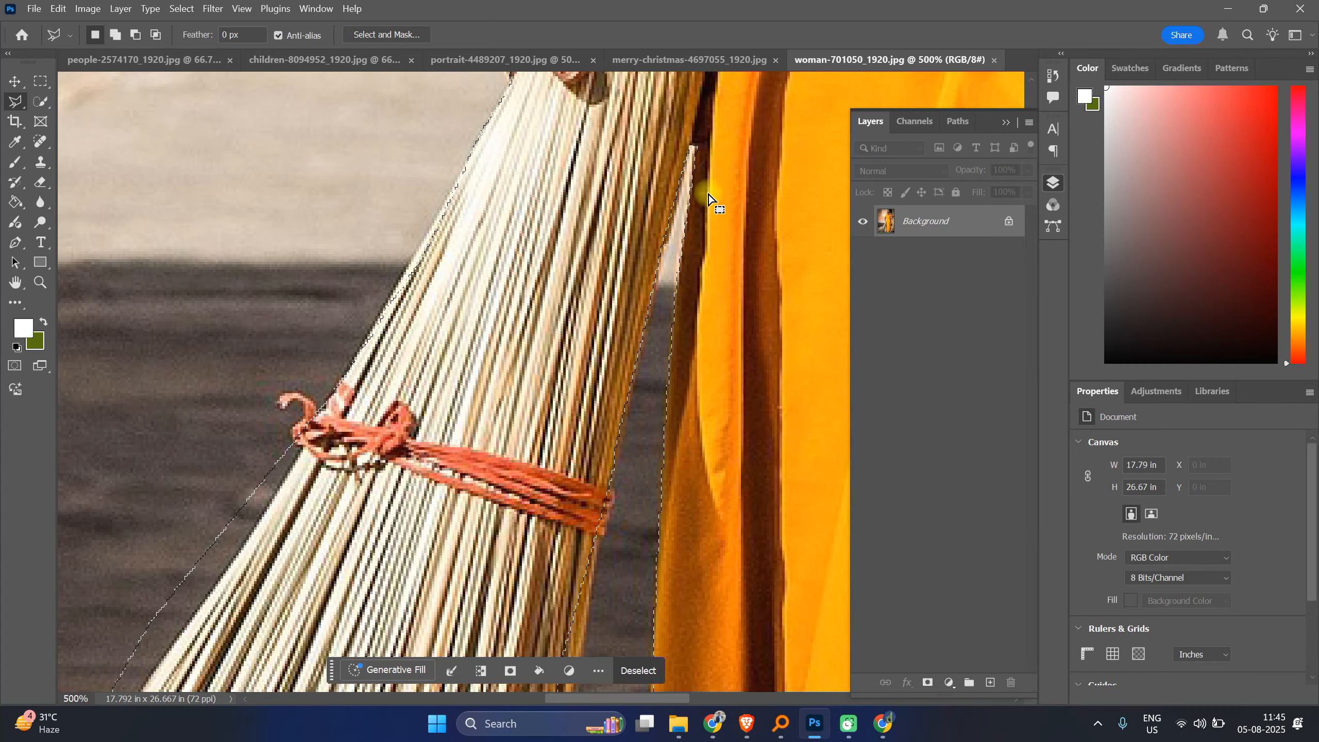
# Step: Add a narrow polygonal area along the saree's left edge beside the broom to the selection
pyautogui.scroll(-4, 707, 531)
pyautogui.scroll(-10, 715, 513)
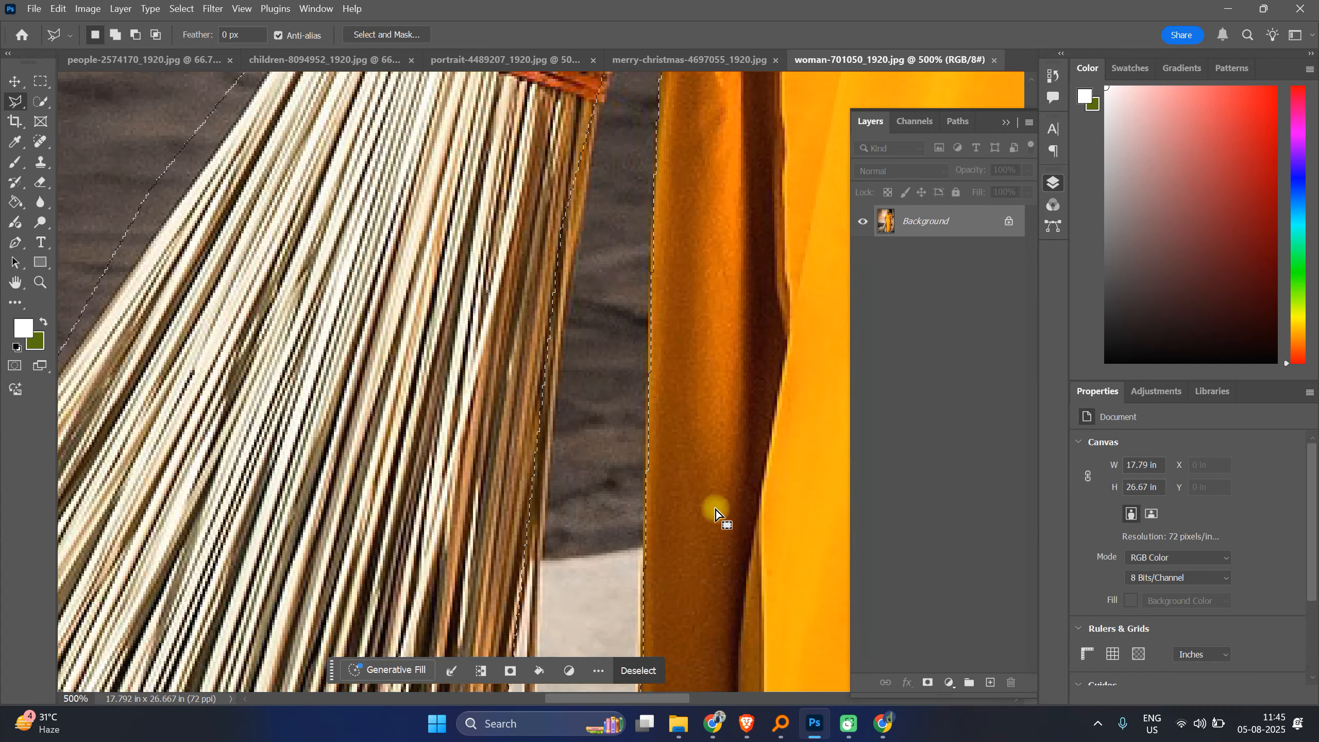
pyautogui.scroll(-2, 714, 513)
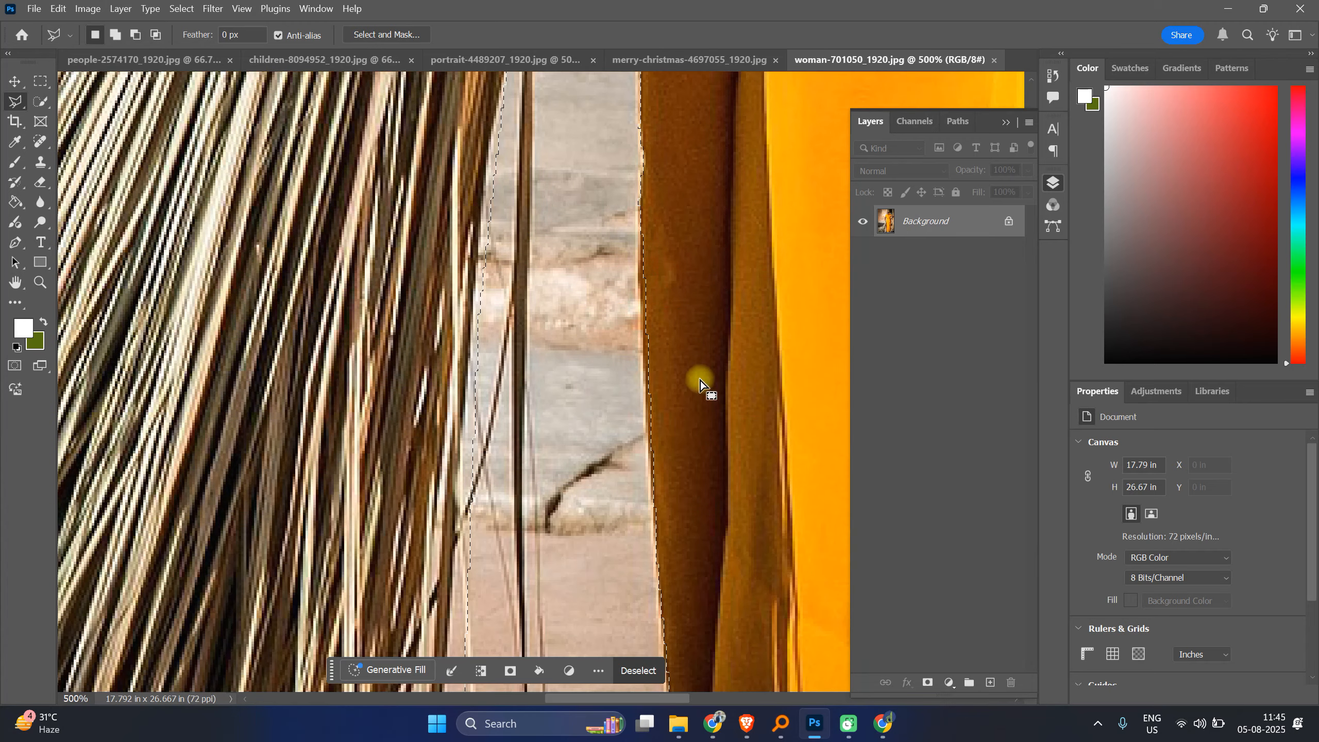
pyautogui.press('shift')
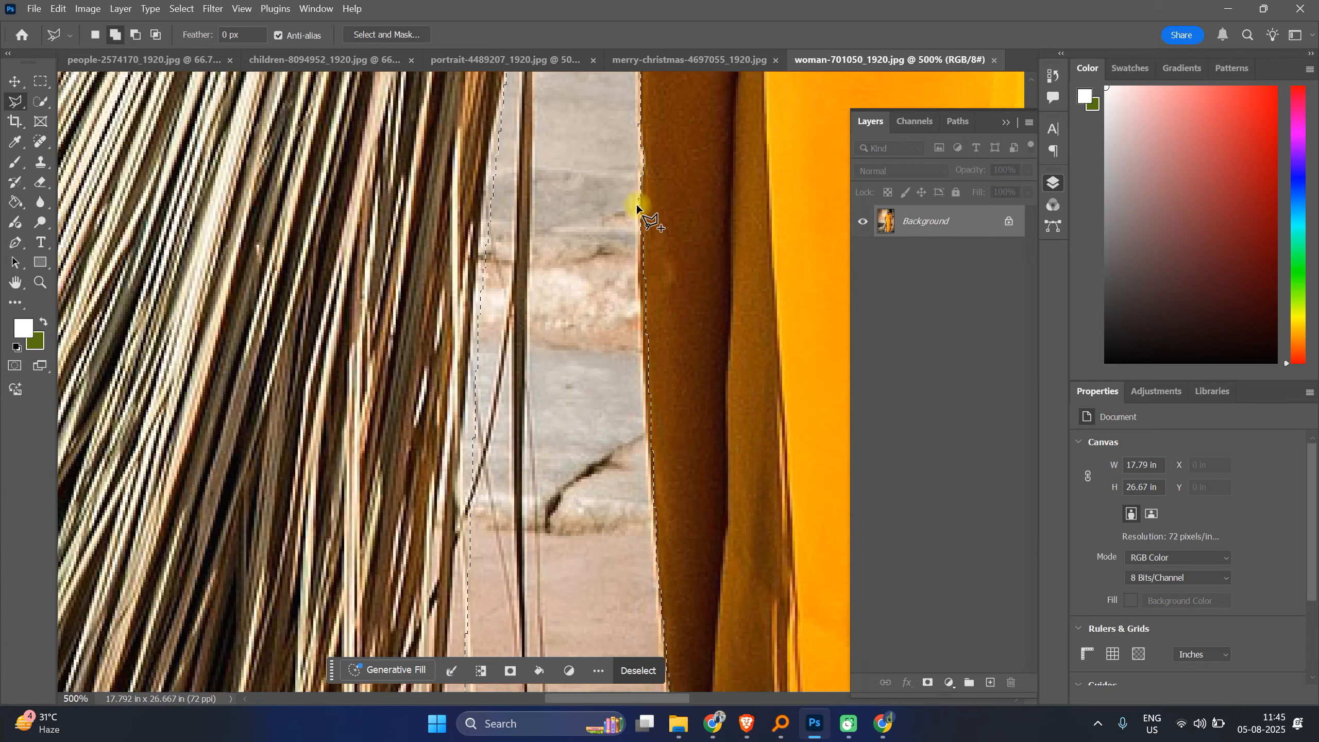
pyautogui.keyDown('shift'); pyautogui.click(638, 207); pyautogui.keyUp('shift')
pyautogui.click(655, 534)
pyautogui.click(699, 359)
pyautogui.click(694, 224)
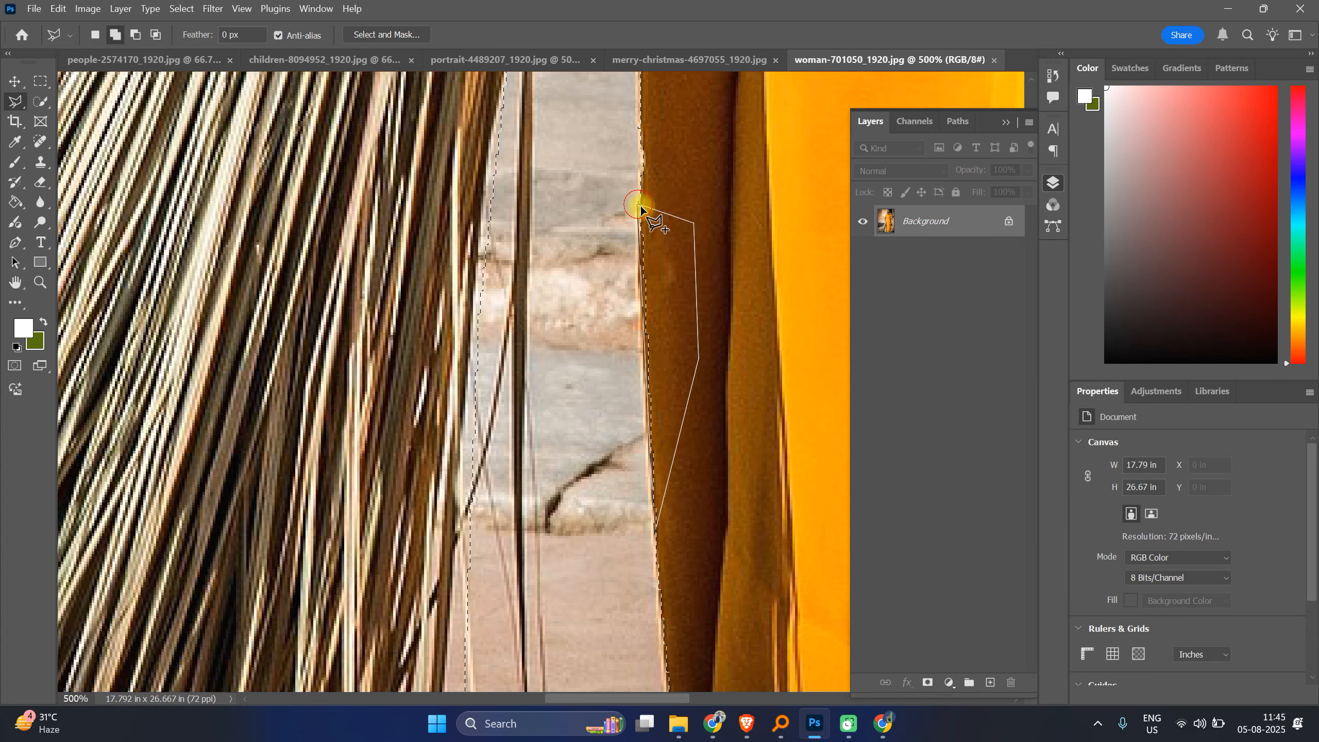
pyautogui.click(639, 204)
# Step: Refine the selection around the anklet and ankle edge with polygonal lasso points
pyautogui.scroll(-6, 675, 416)
pyautogui.scroll(-8, 667, 402)
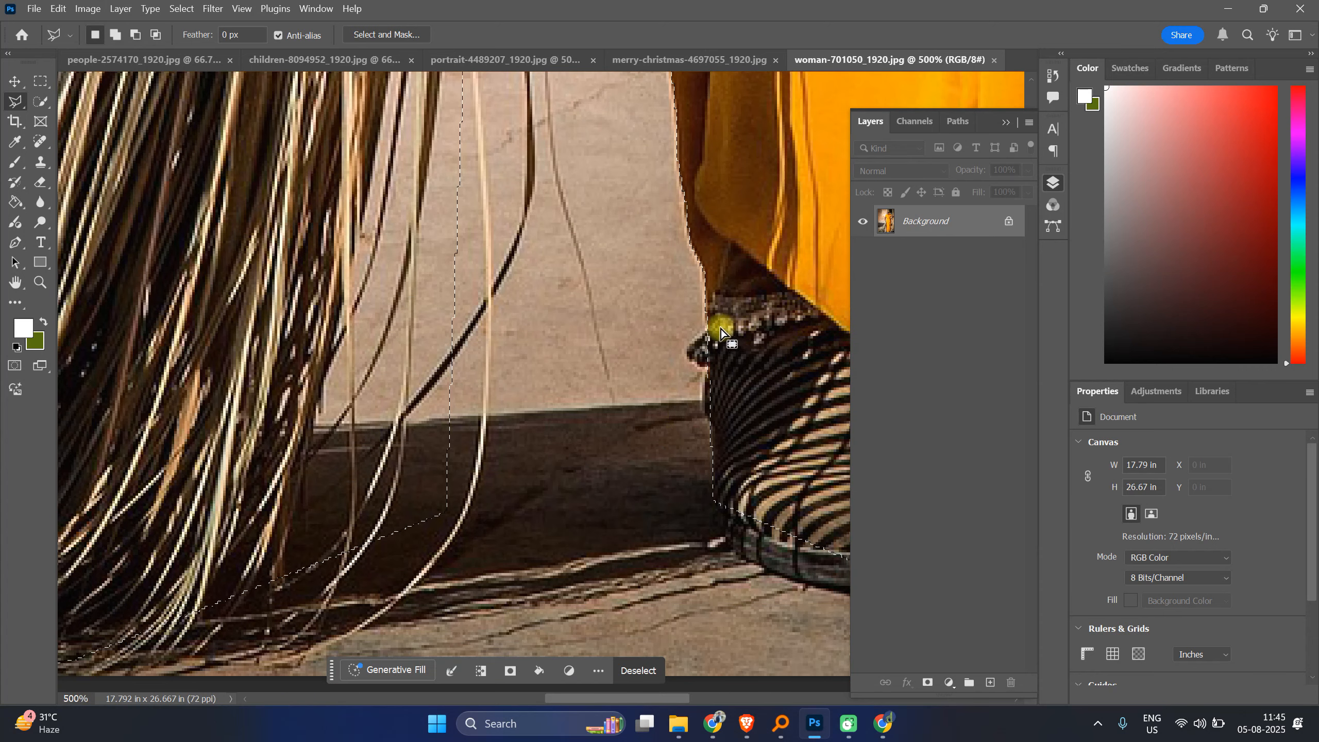
pyautogui.keyDown('shift'); pyautogui.click(715, 324); pyautogui.keyUp('shift')
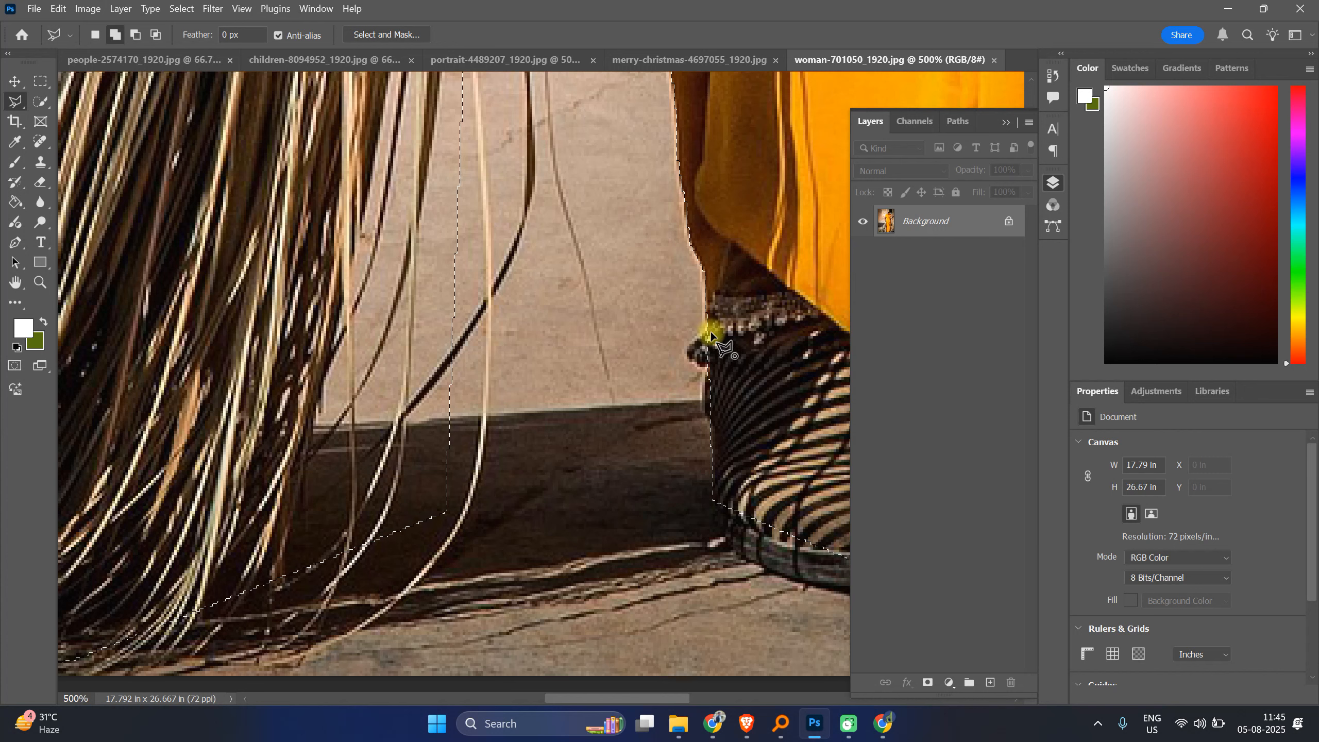
pyautogui.click(688, 352)
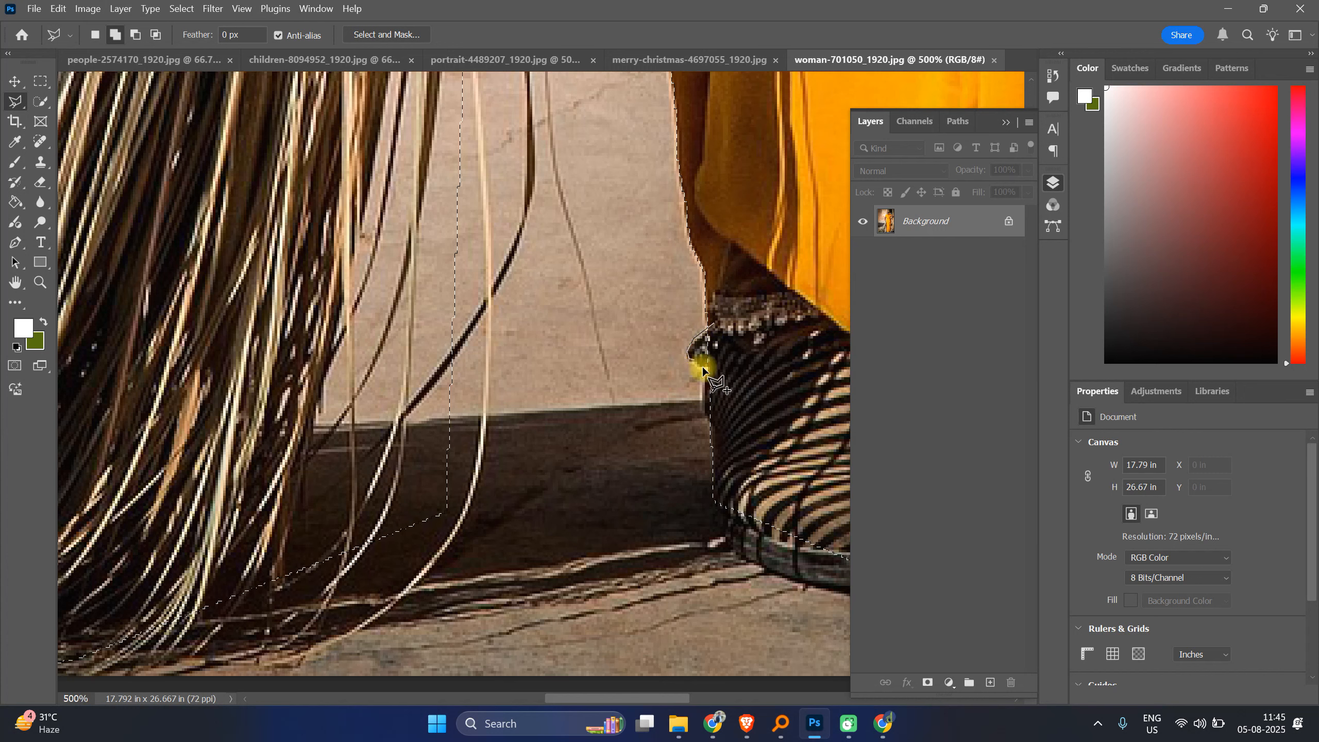
pyautogui.click(734, 378)
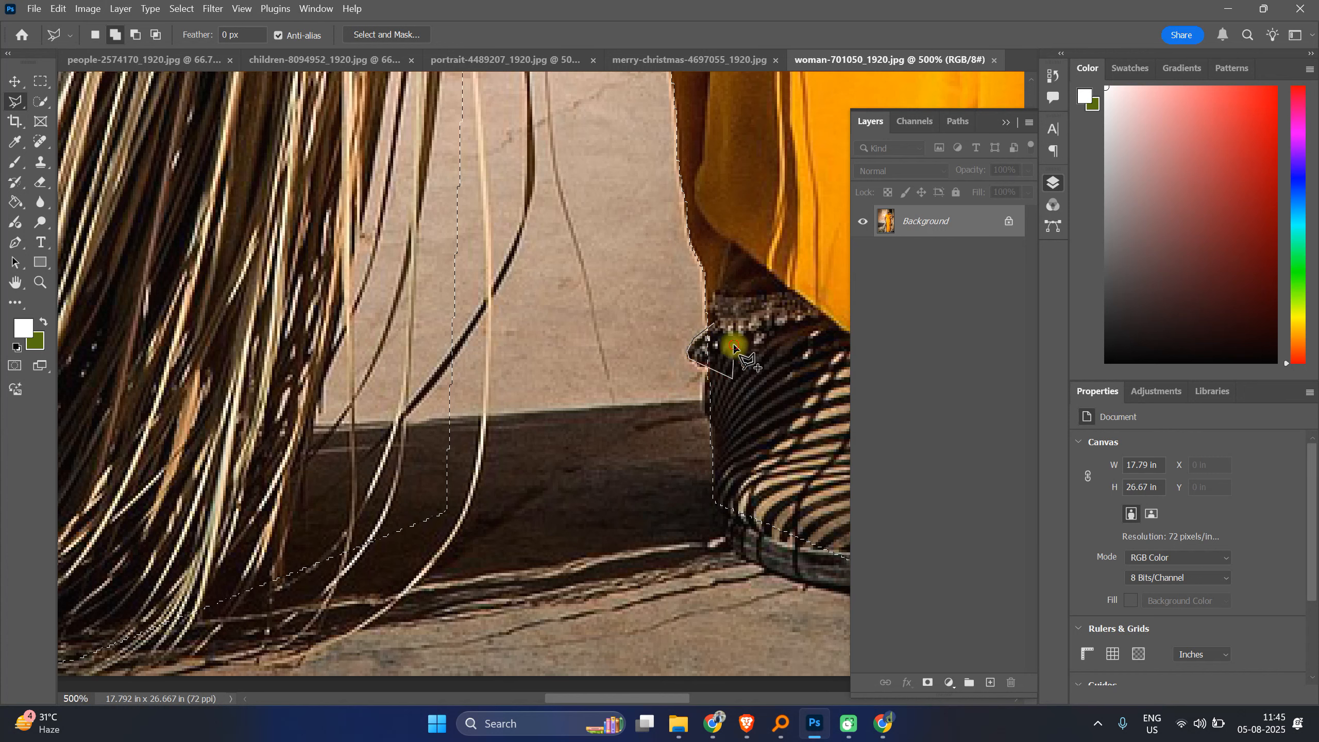
pyautogui.click(716, 322)
pyautogui.keyDown('shift'); pyautogui.click(712, 362); pyautogui.keyUp('shift')
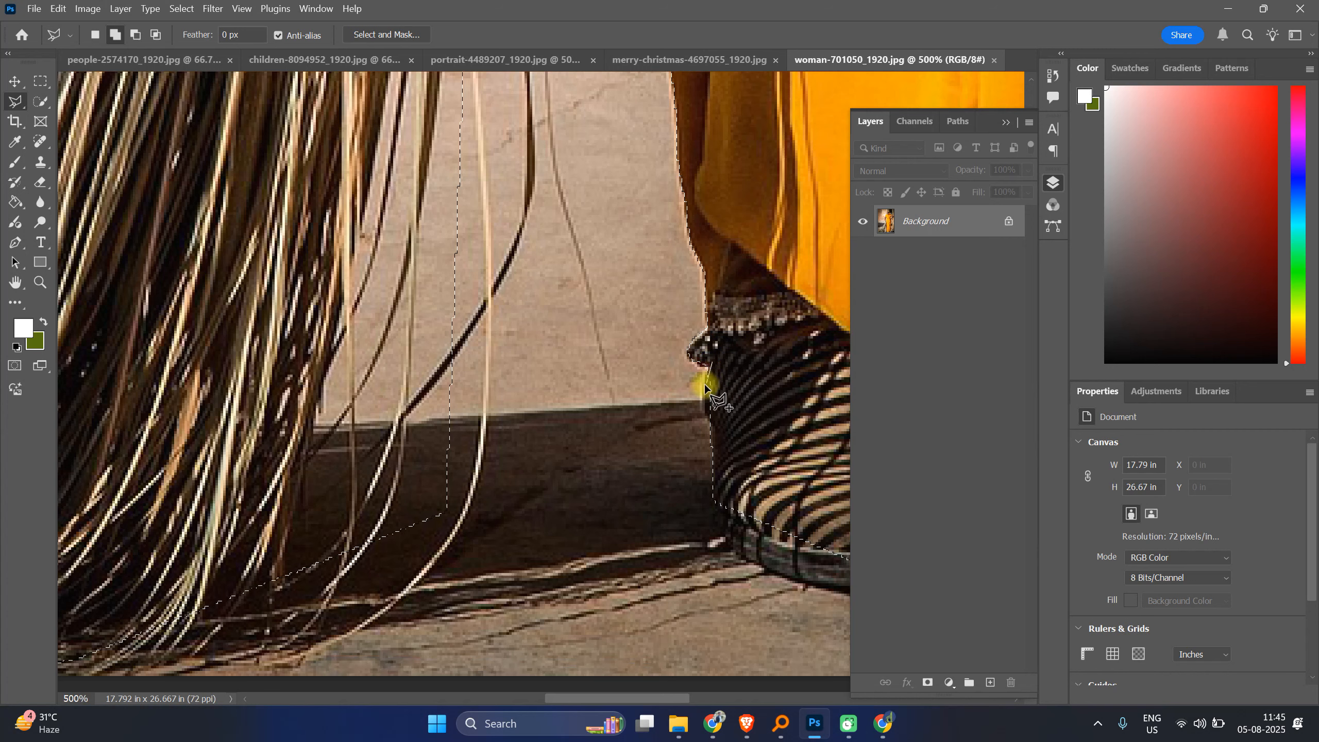
pyautogui.click(705, 386)
pyautogui.click(701, 408)
pyautogui.click(712, 428)
pyautogui.click(732, 441)
pyautogui.click(741, 390)
pyautogui.click(712, 359)
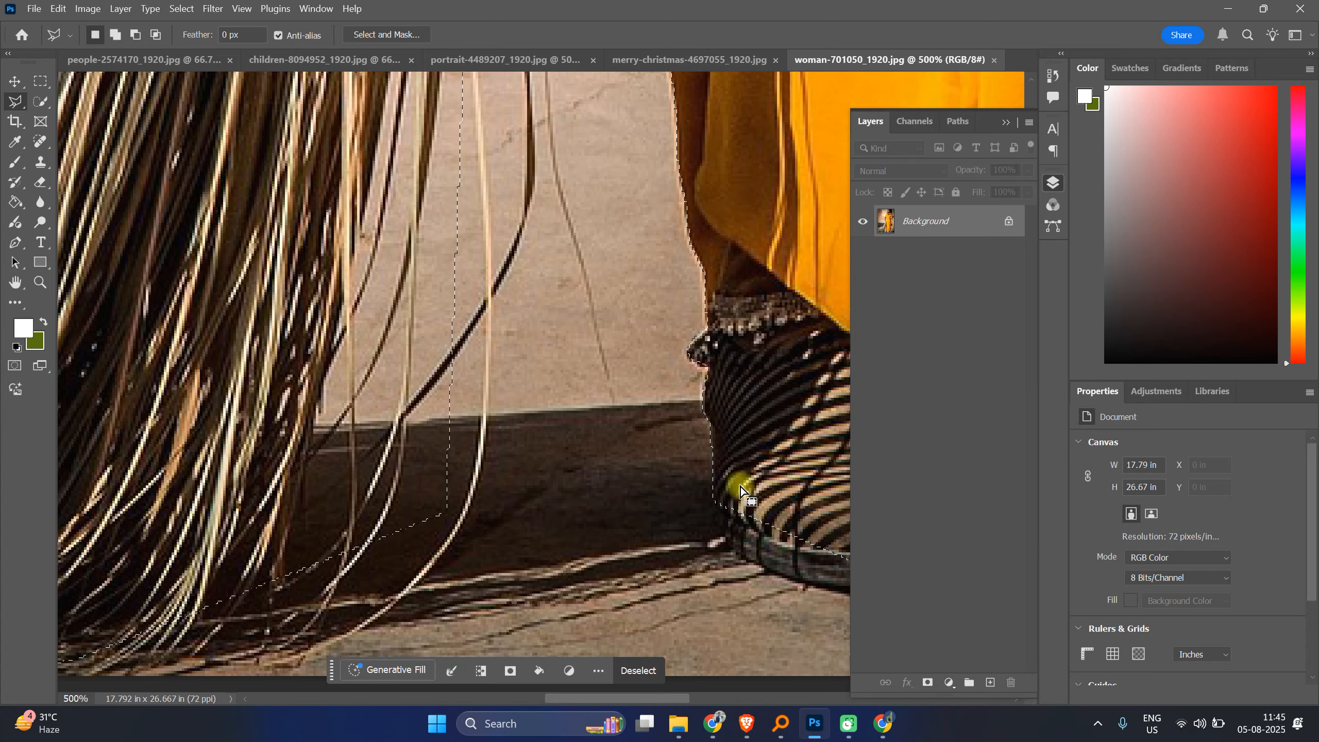
# Step: Add the front of the left shoe's sole to the selection with a polygonal lasso
pyautogui.moveTo(659, 359); pyautogui.dragTo(392, 229)
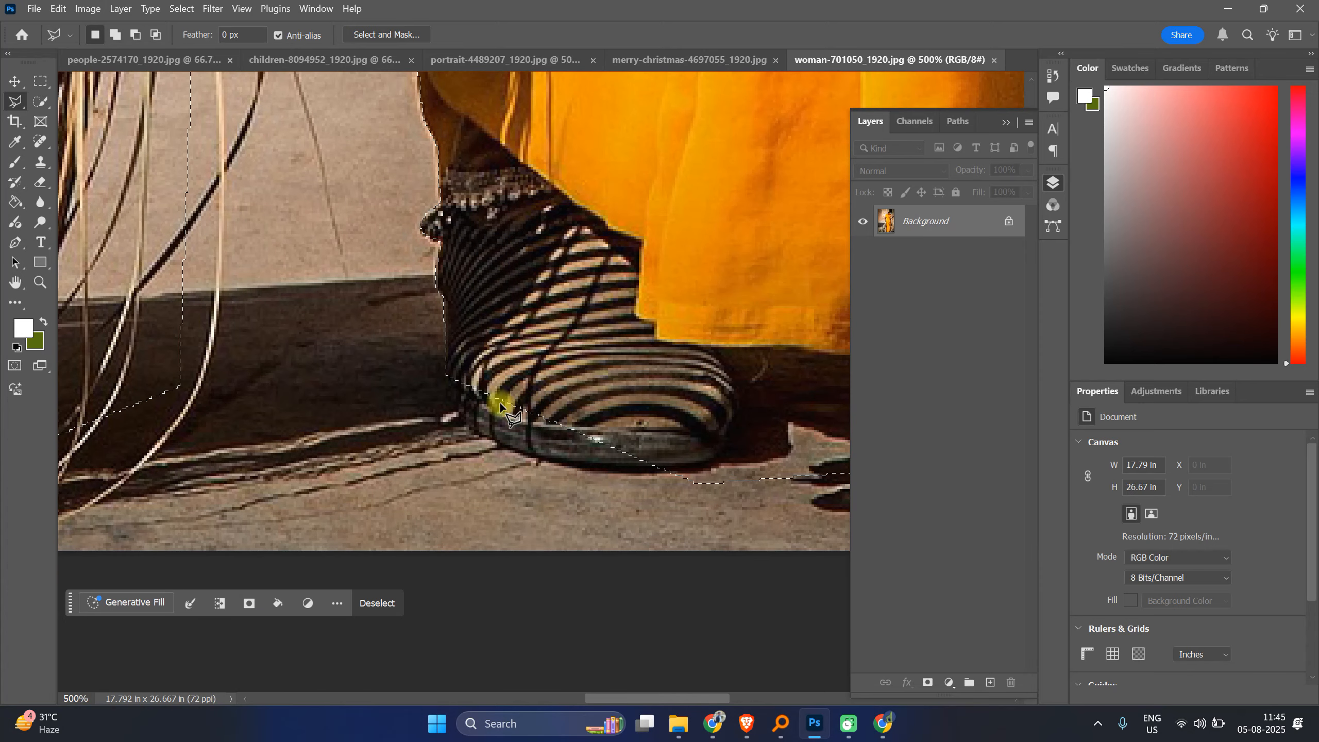
pyautogui.keyDown('shift'); pyautogui.click(446, 373); pyautogui.keyUp('shift')
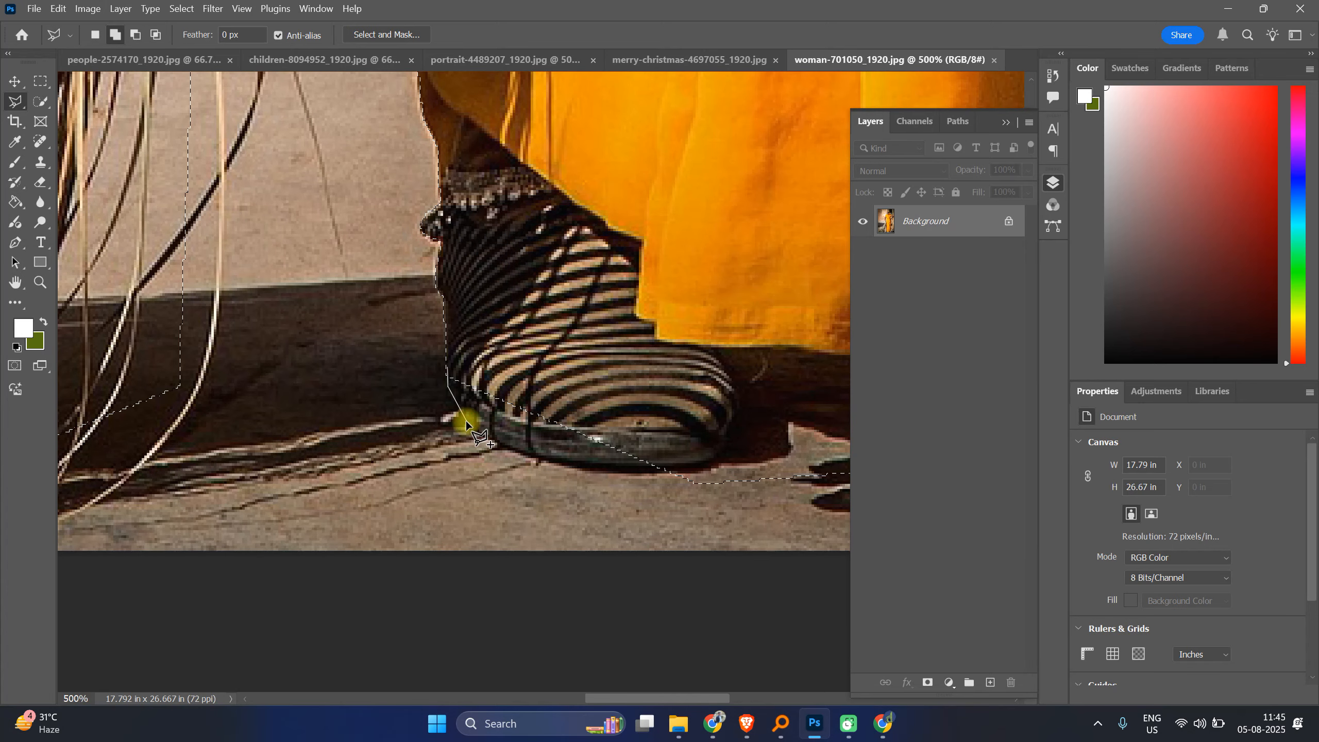
pyautogui.click(545, 461)
pyautogui.click(713, 445)
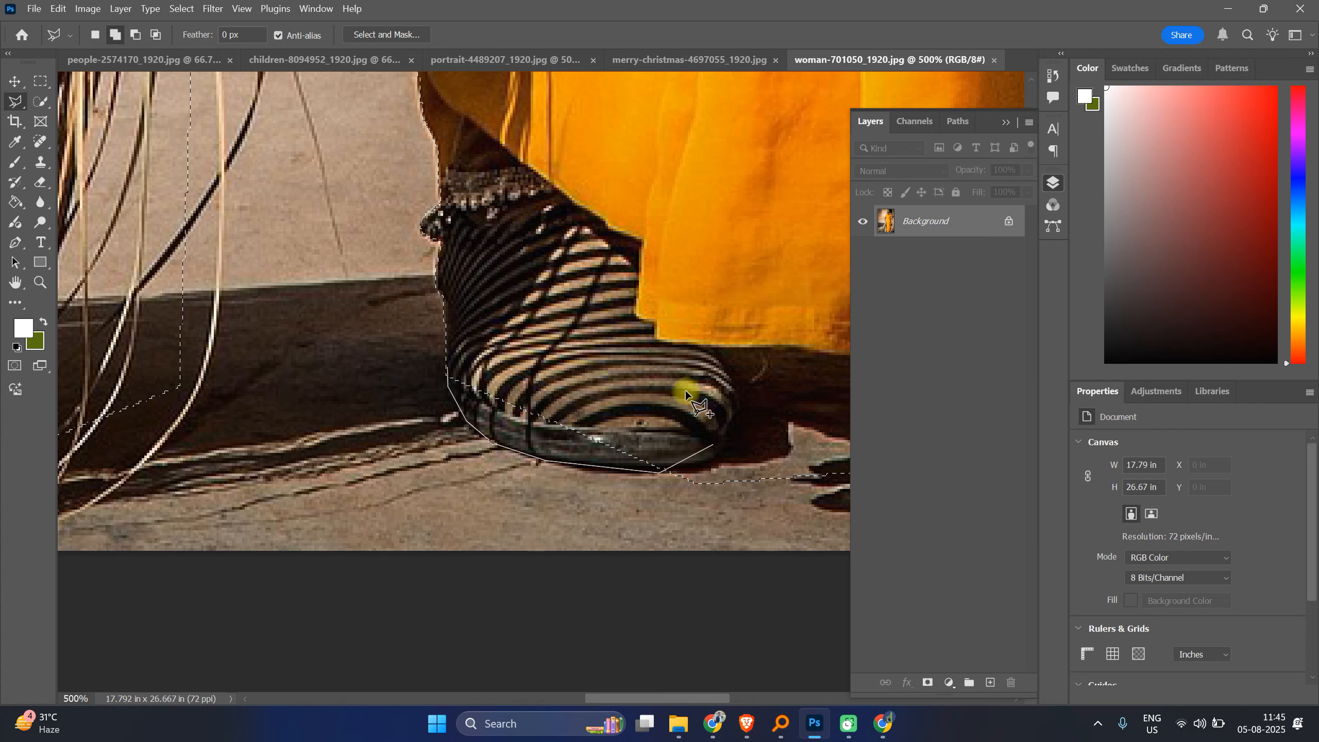
pyautogui.click(446, 369)
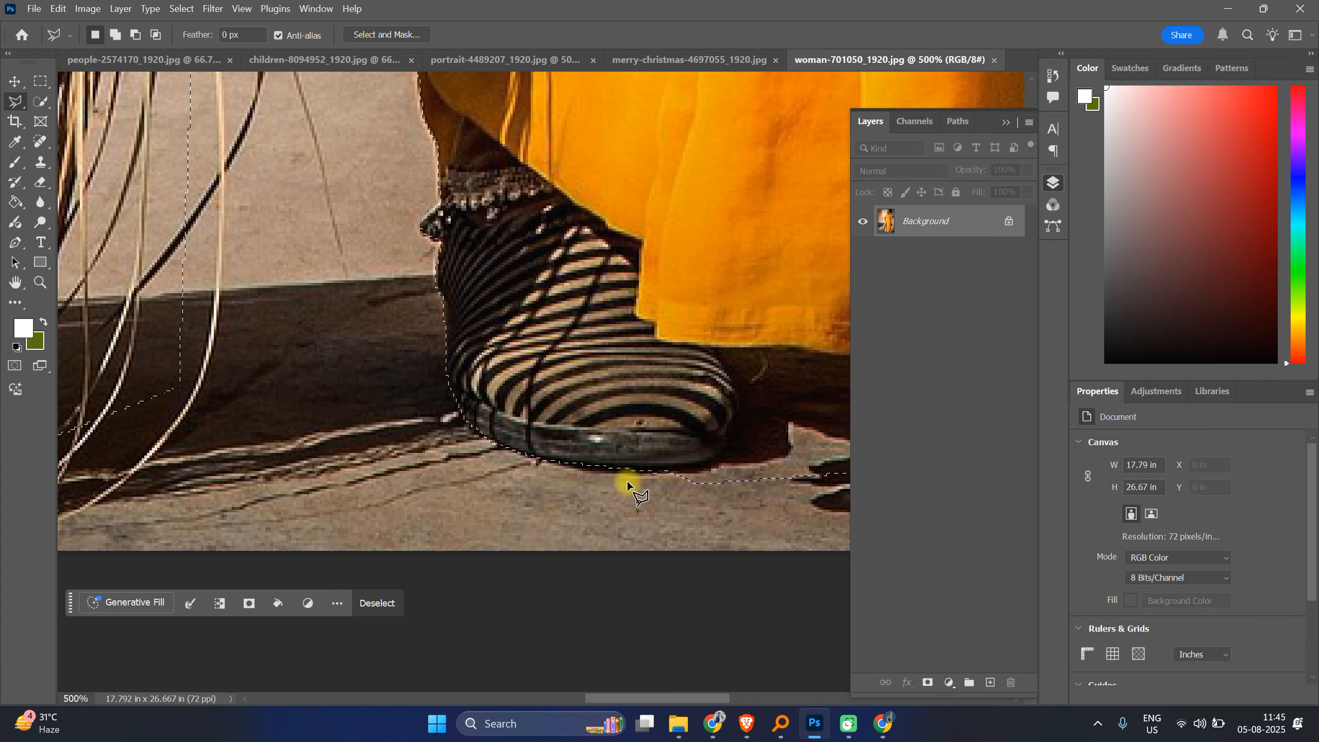
# Step: Try to intersect the selection with a polygonal lasso along the saree hem toward the right foot, removing the last points
pyautogui.moveTo(766, 404); pyautogui.dragTo(405, 396)
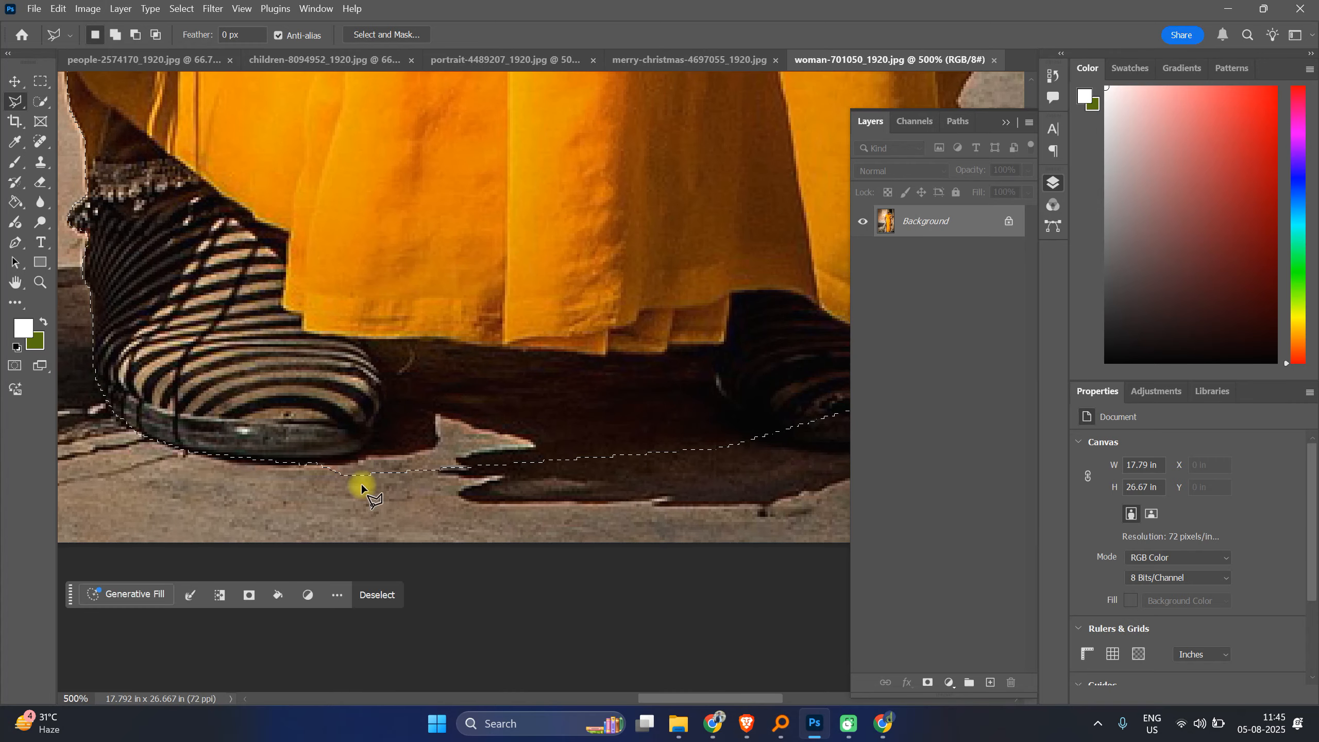
pyautogui.press('shift')
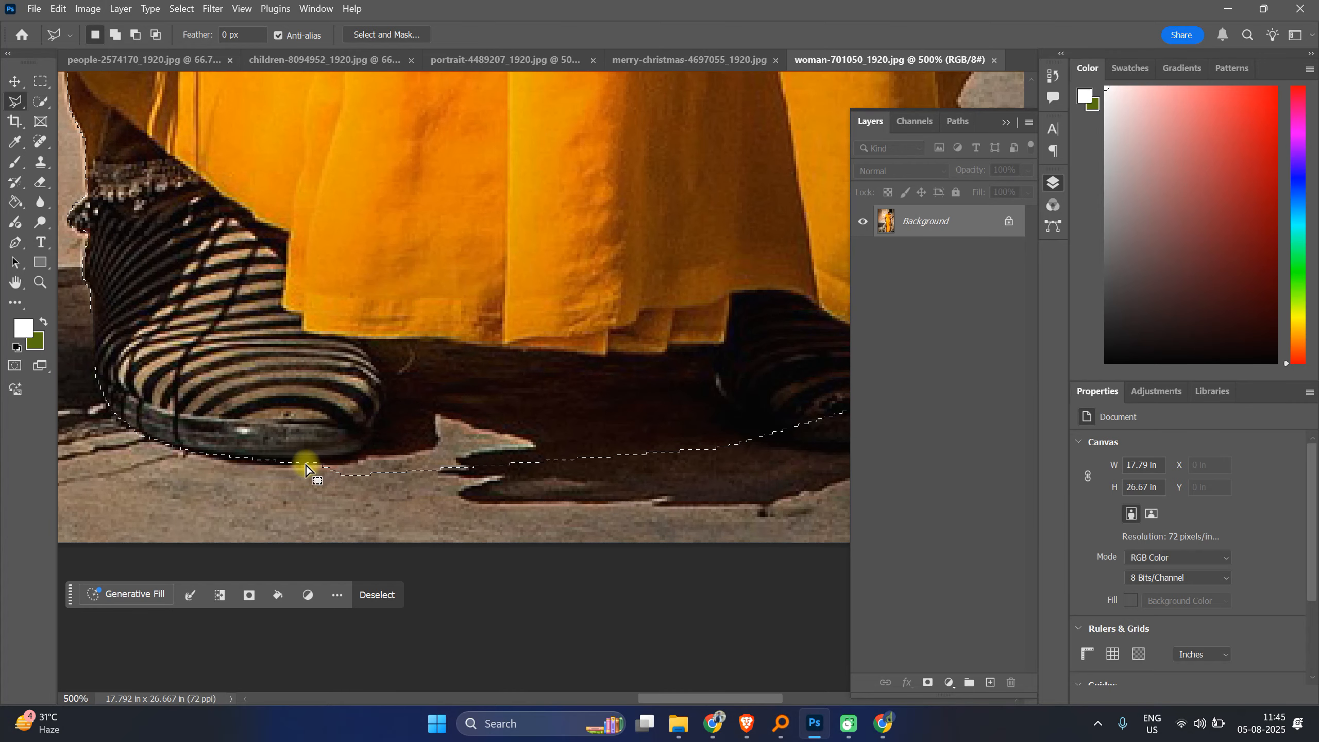
pyautogui.press('alt')
pyautogui.click(351, 456)
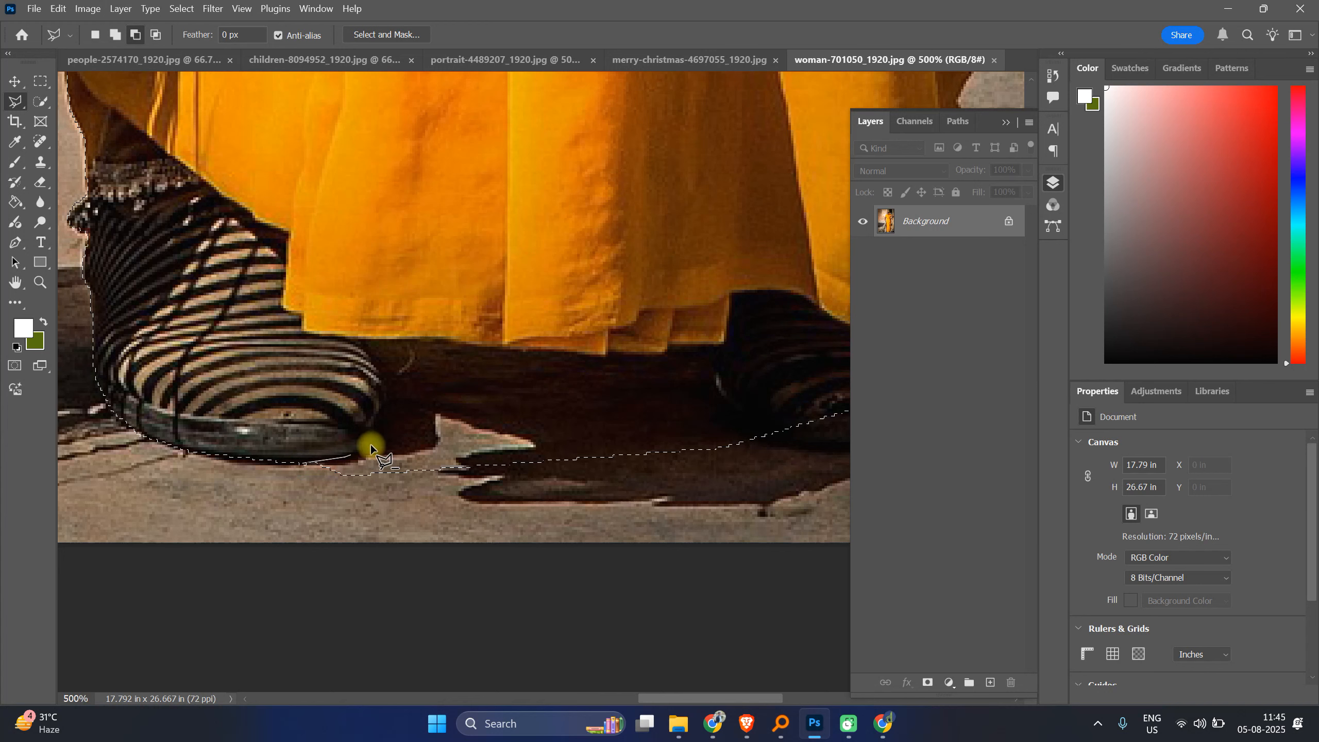
pyautogui.click(373, 450)
pyautogui.click(386, 407)
pyautogui.click(374, 355)
pyautogui.click(359, 338)
pyautogui.click(419, 342)
pyautogui.click(471, 347)
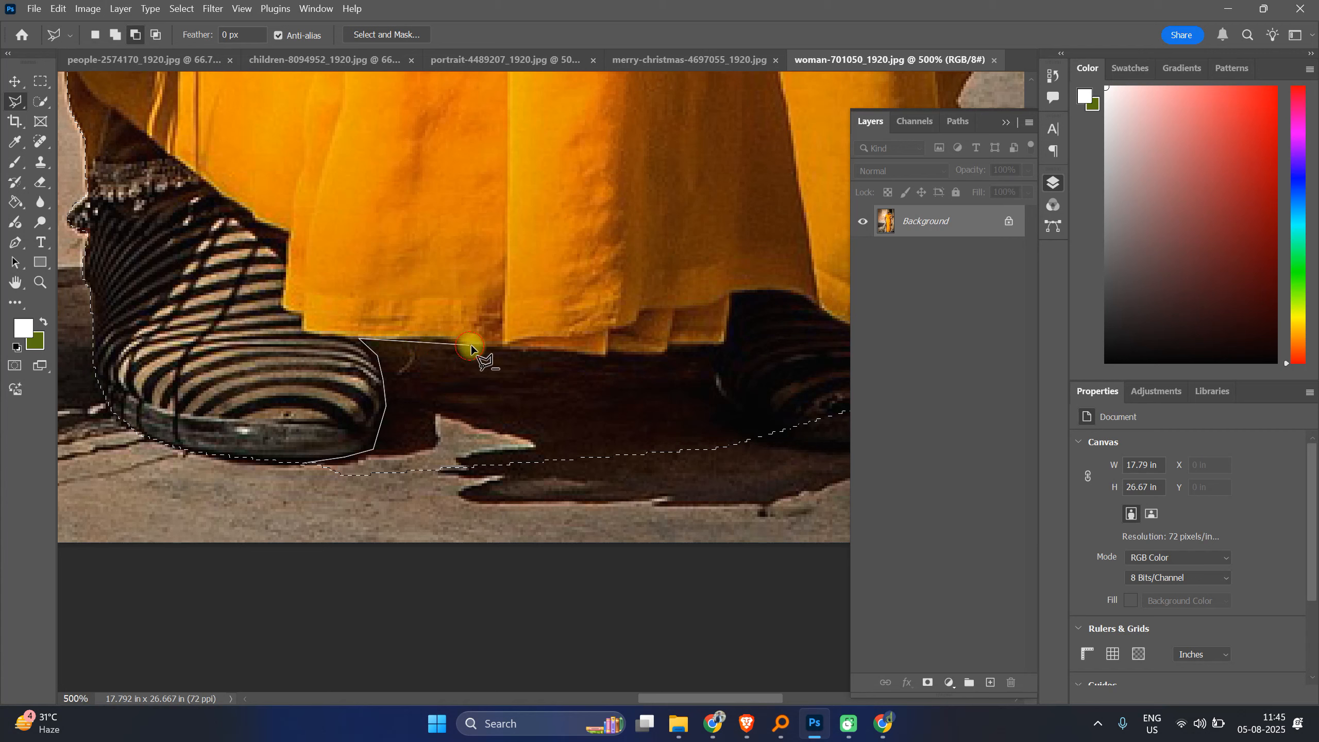
pyautogui.click(509, 347)
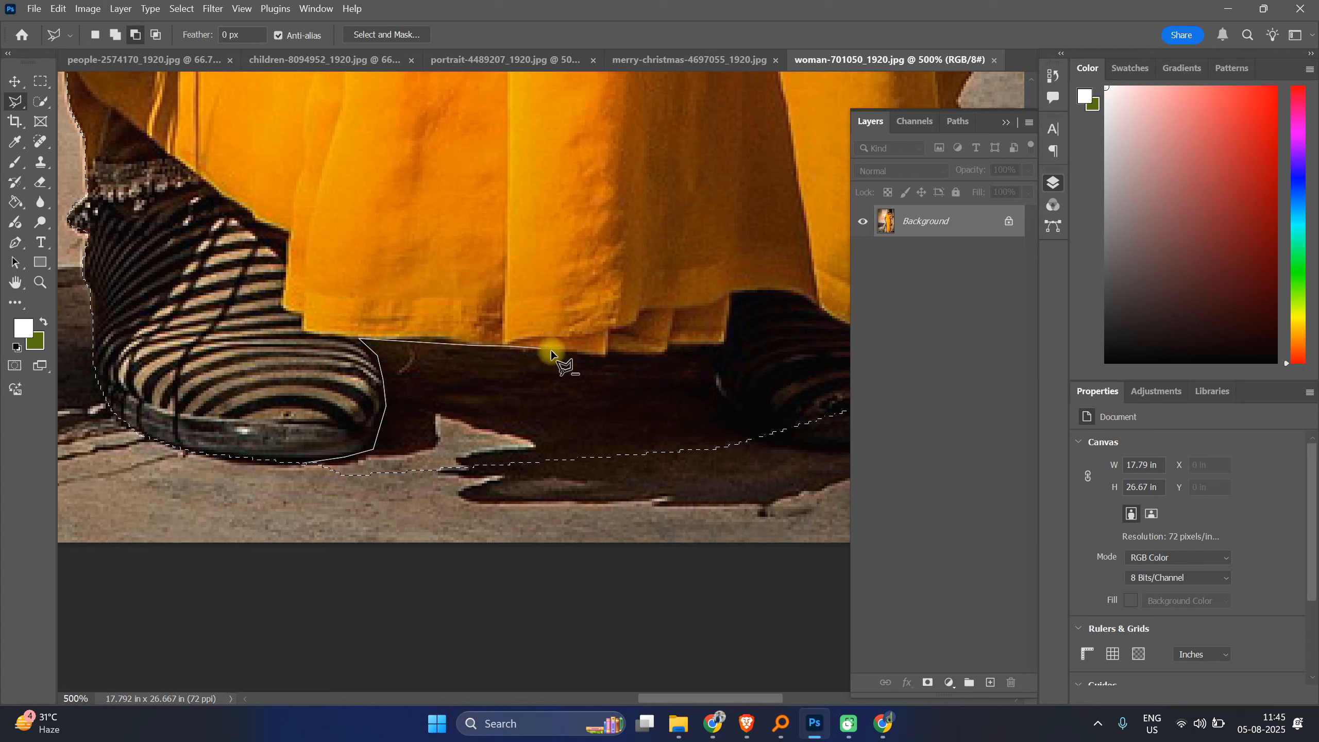
pyautogui.click(605, 355)
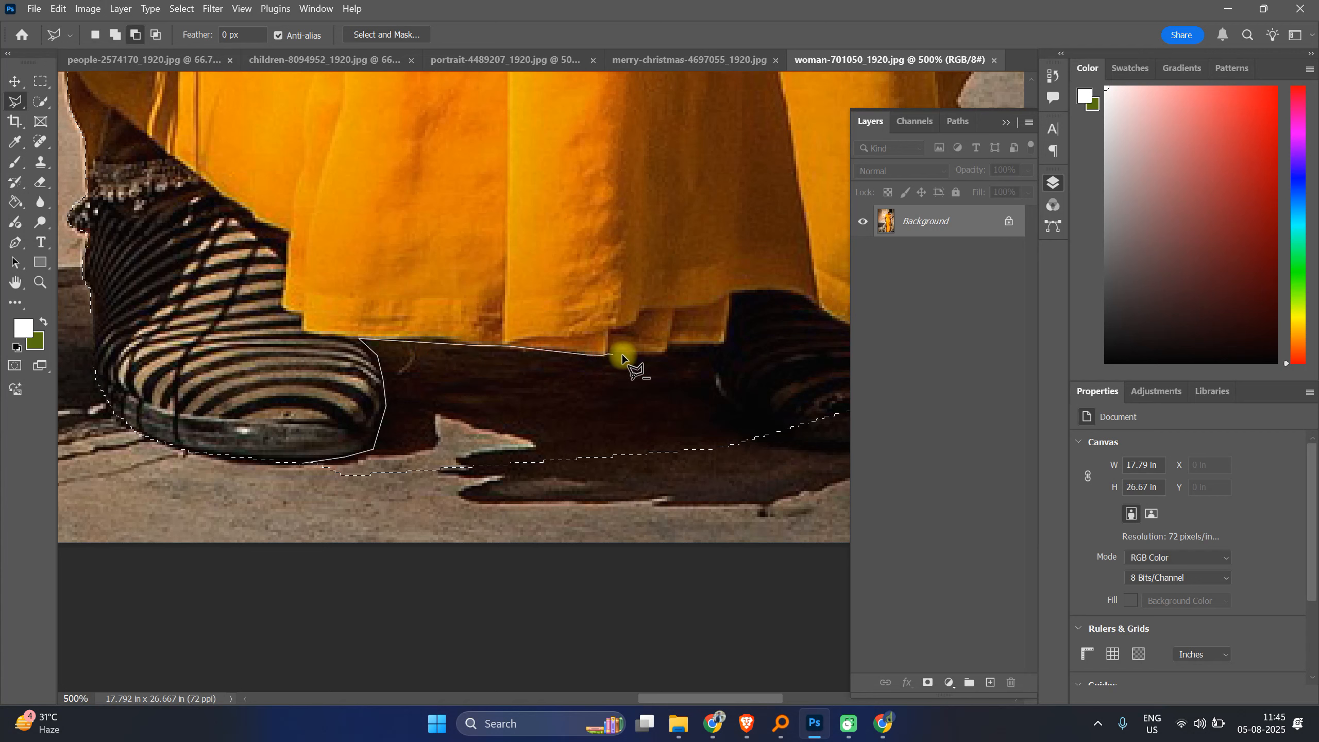
pyautogui.click(669, 350)
pyautogui.click(728, 345)
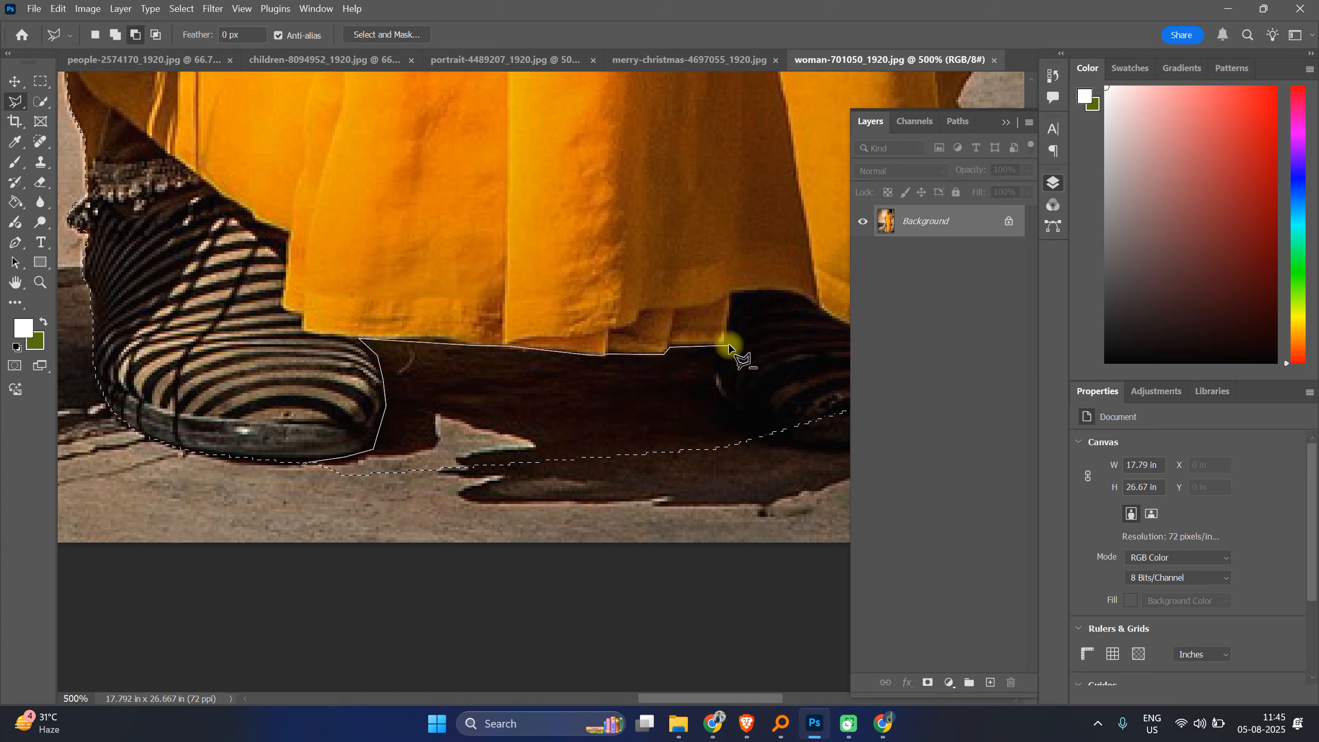
pyautogui.click(729, 294)
pyautogui.click(786, 292)
pyautogui.click(806, 299)
pyautogui.moveTo(822, 324); pyautogui.dragTo(552, 313)
pyautogui.click(559, 306)
pyautogui.click(587, 319)
pyautogui.click(635, 323)
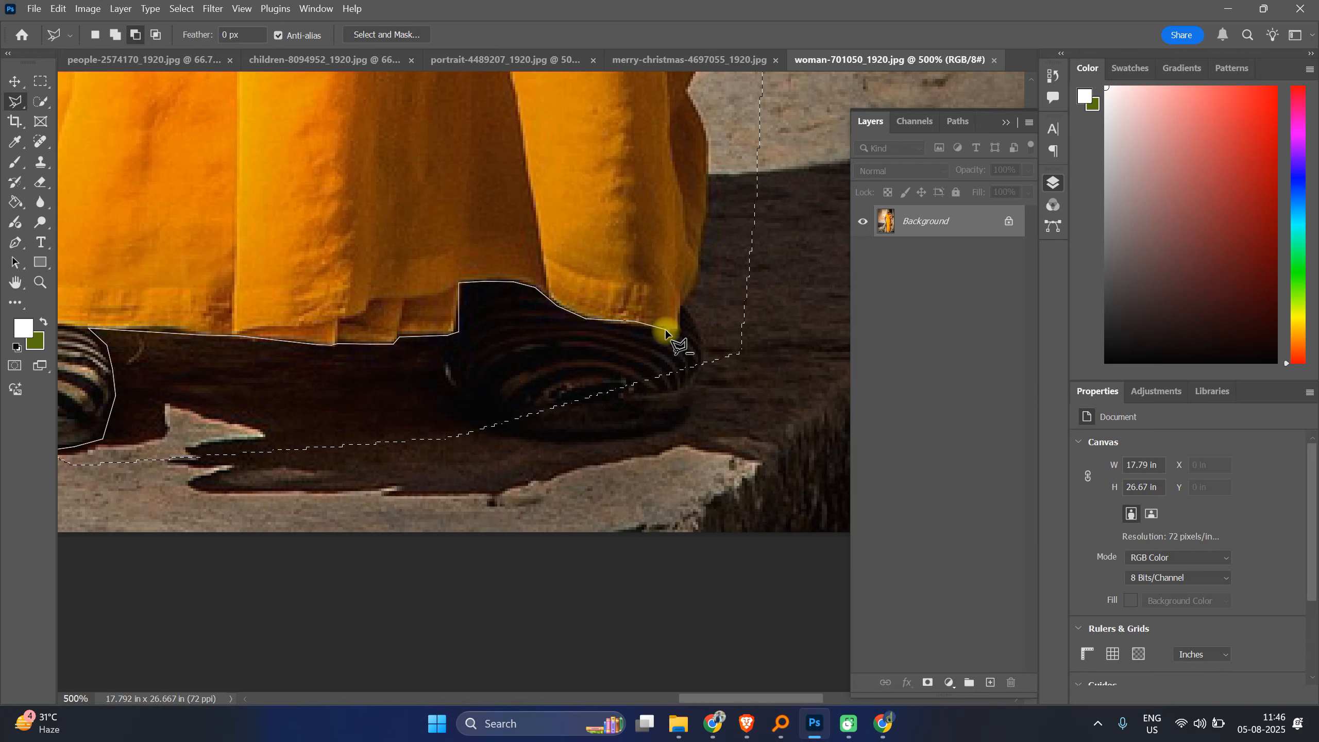
pyautogui.press('BackSpace')
pyautogui.press('BackSpace')
pyautogui.press('BackSpace')
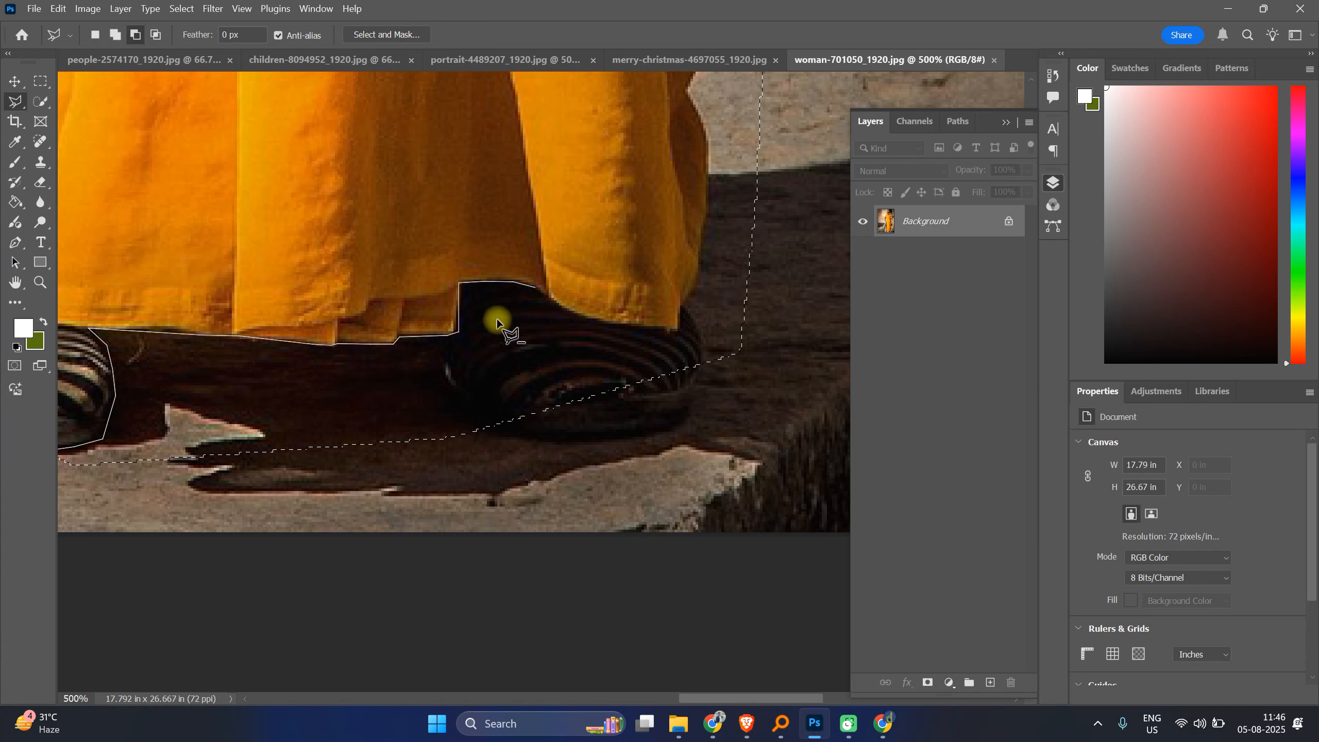
pyautogui.press('BackSpace')
pyautogui.press('BackSpace')
pyautogui.press('BackSpace')
# Step: Finish the intersecting polygon around the right shoe and undo it
pyautogui.click(448, 334)
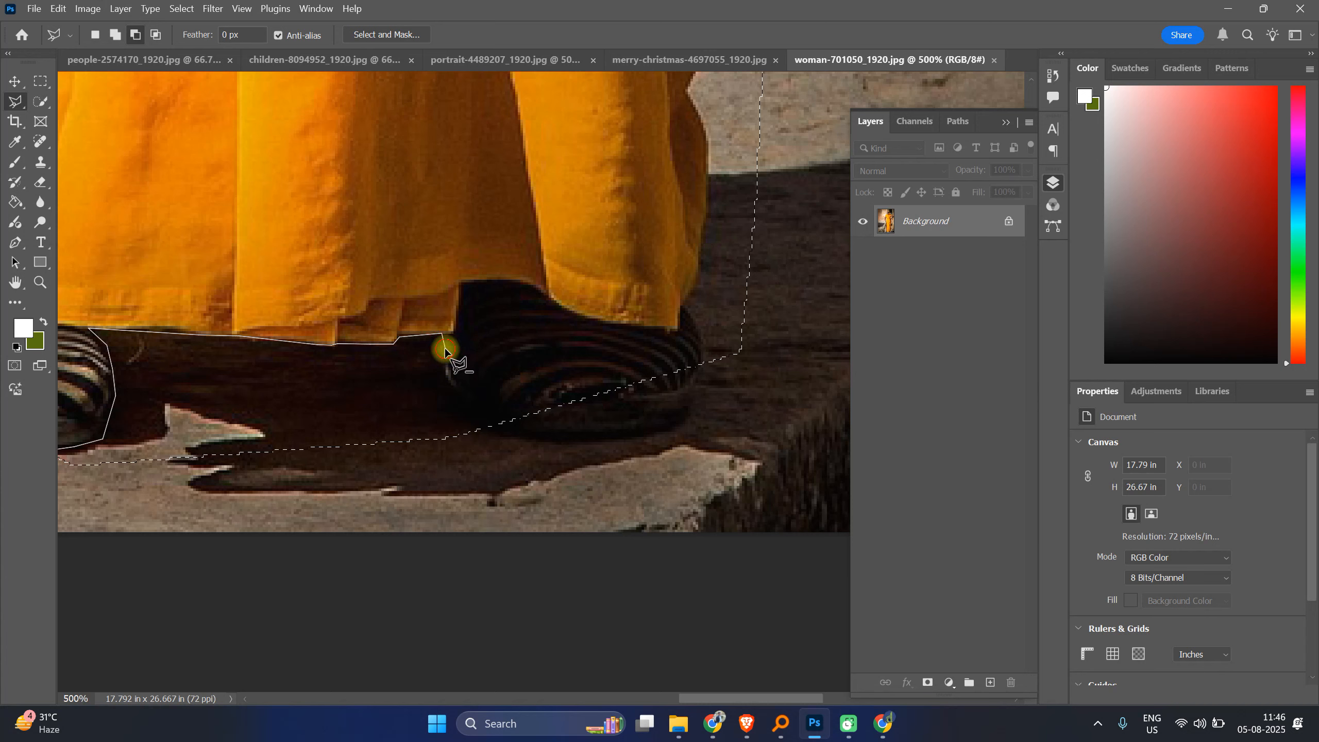
pyautogui.click(447, 381)
pyautogui.click(482, 427)
pyautogui.click(503, 434)
pyautogui.click(598, 443)
pyautogui.click(669, 434)
pyautogui.click(690, 414)
pyautogui.click(702, 373)
pyautogui.click(685, 308)
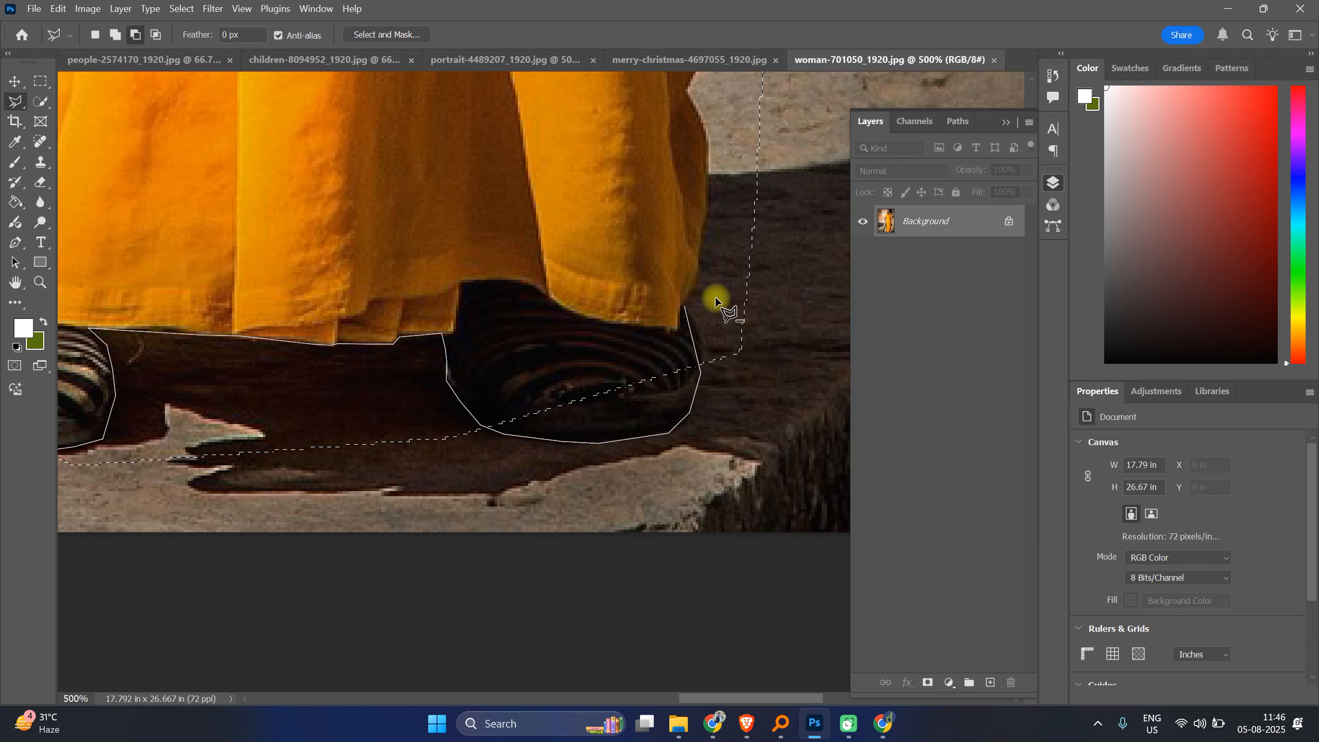
pyautogui.moveTo(716, 307)
pyautogui.mouseDown()
pyautogui.moveTo(1002, 246)
pyautogui.moveTo(860, 271)
pyautogui.mouseUp()
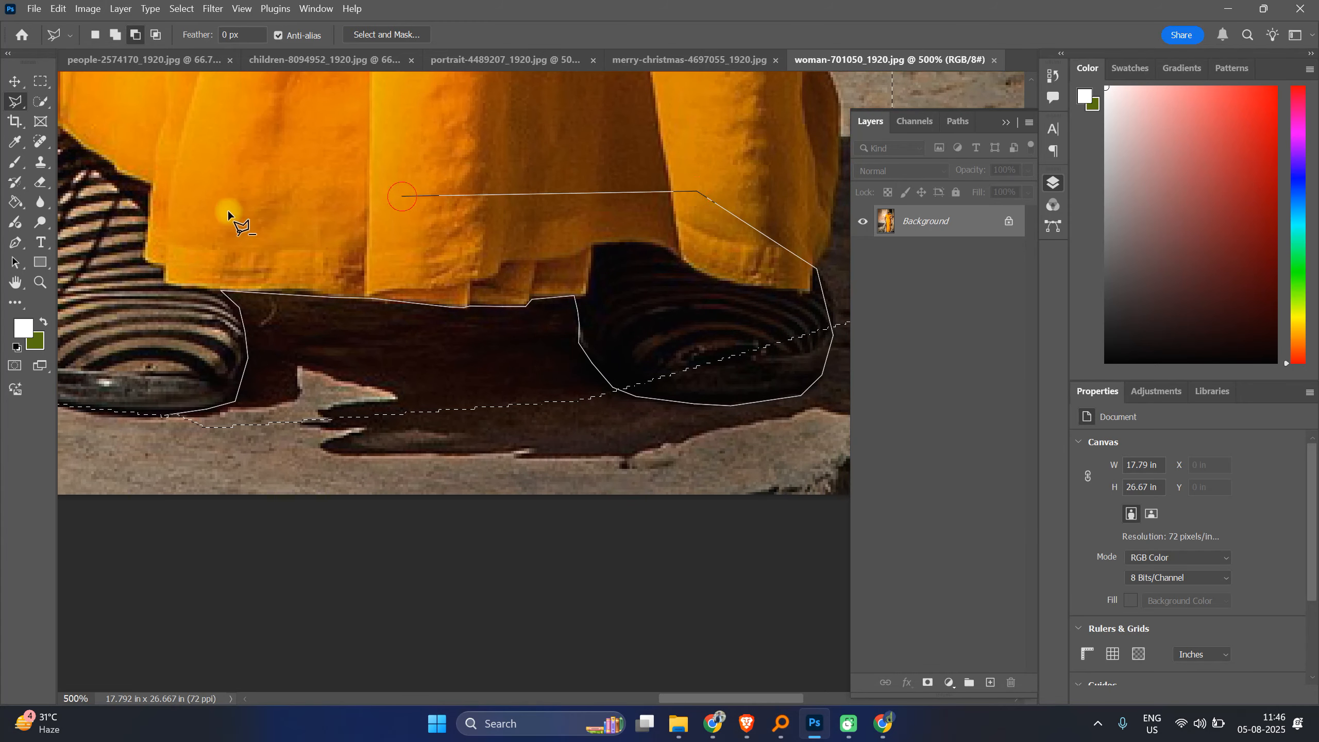
pyautogui.click(173, 415)
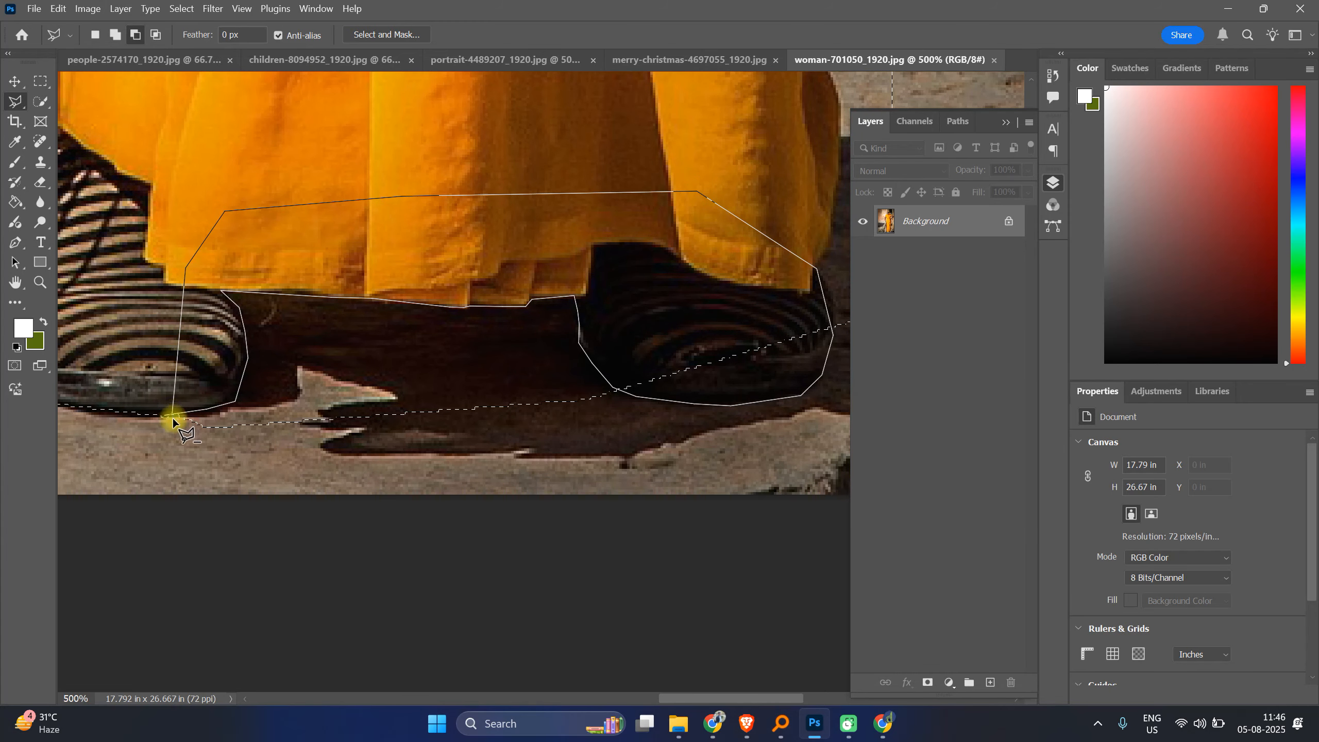
pyautogui.click(173, 415)
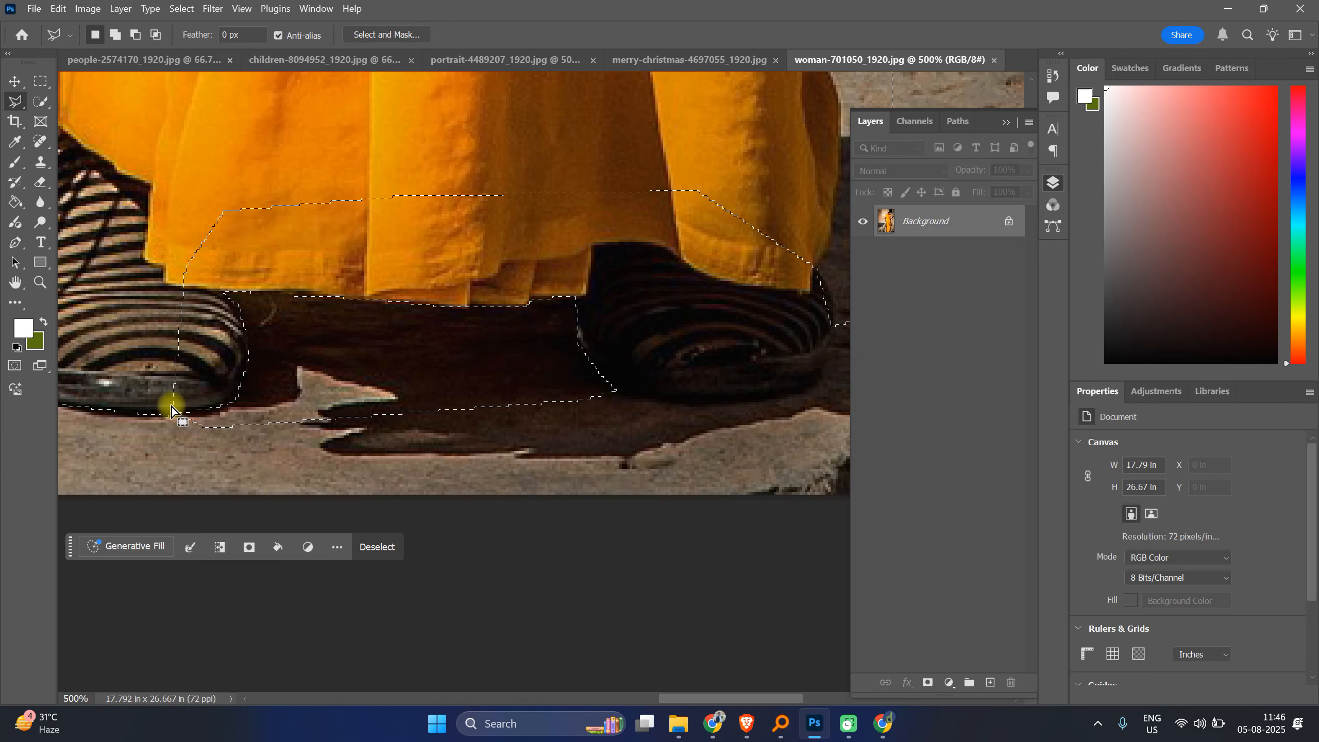
pyautogui.hotkey('ctrl', 'z')
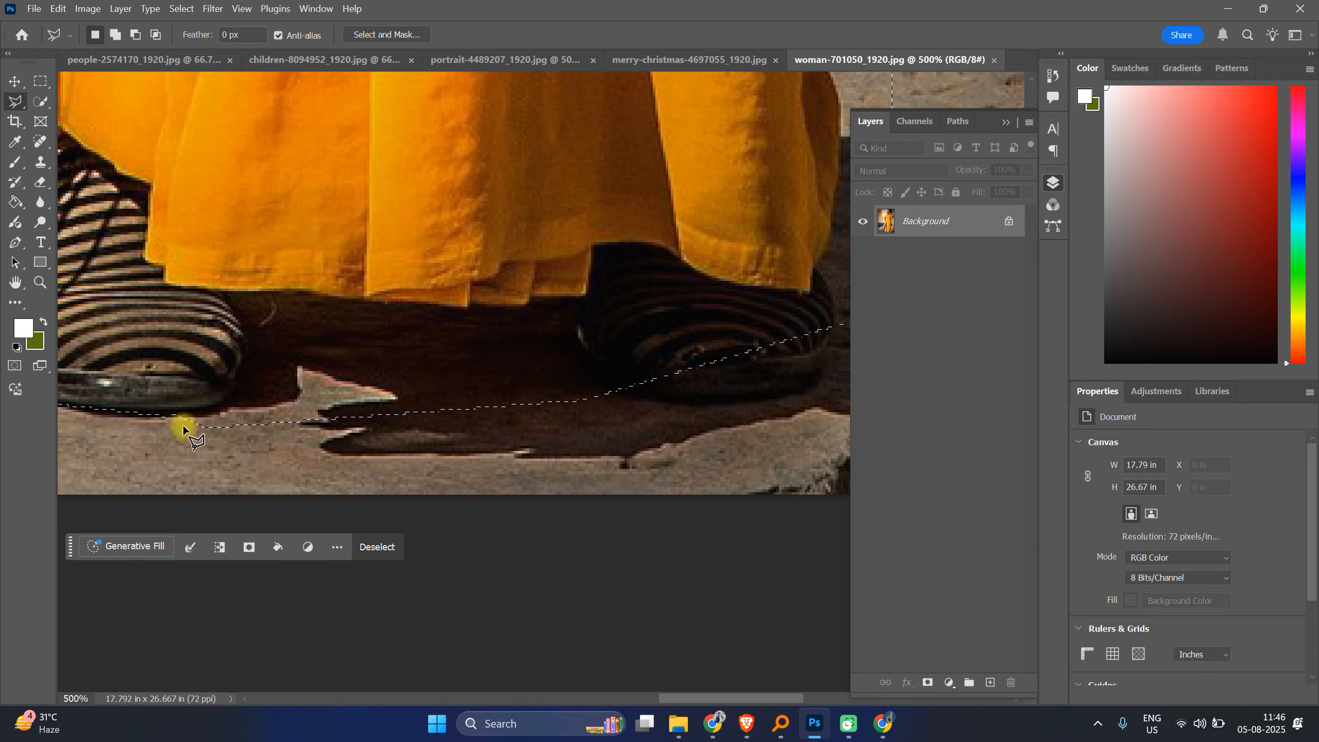
# Step: Remove the shadowed ground between the two feet from the selection with a lasso
pyautogui.keyDown('alt'); pyautogui.click(174, 415); pyautogui.keyUp('alt')
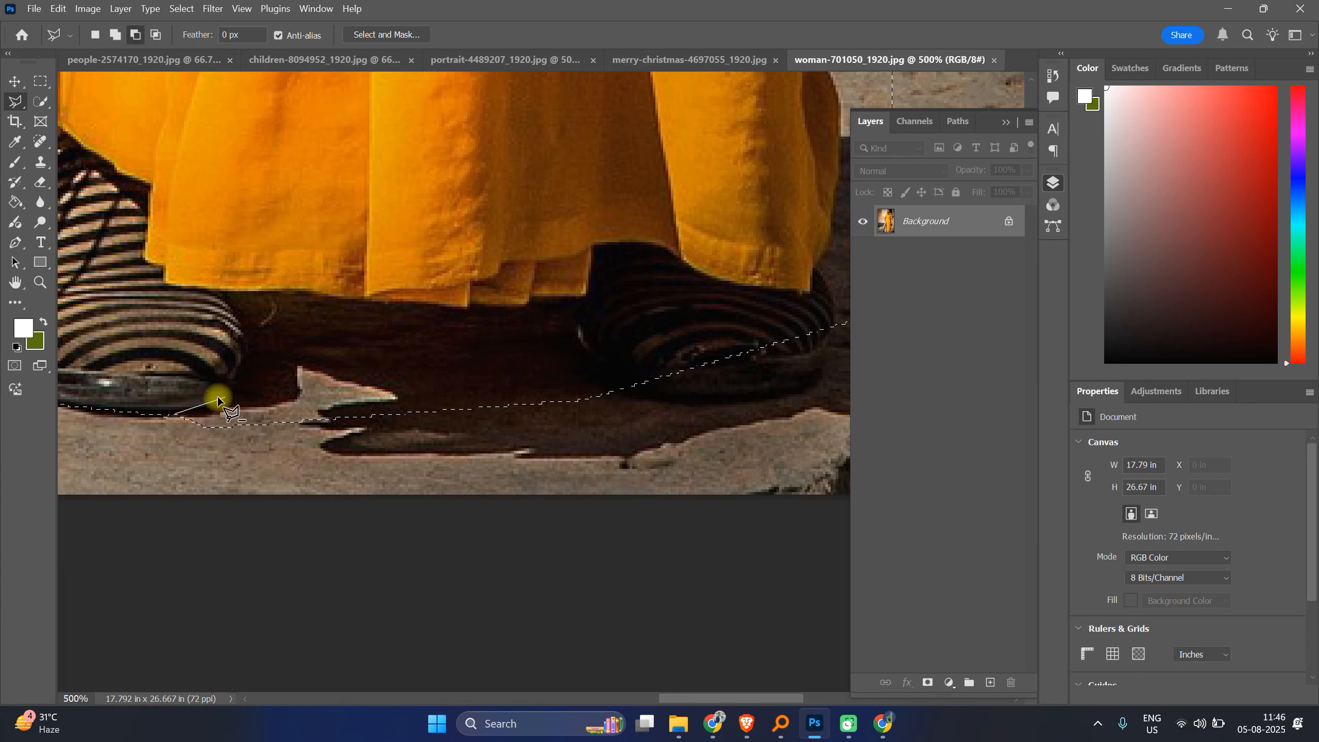
pyautogui.moveTo(212, 411)
pyautogui.mouseDown()
pyautogui.moveTo(244, 333)
pyautogui.moveTo(221, 287)
pyautogui.moveTo(386, 306)
pyautogui.moveTo(537, 296)
pyautogui.moveTo(552, 304)
pyautogui.moveTo(568, 360)
pyautogui.moveTo(659, 404)
pyautogui.moveTo(592, 460)
pyautogui.mouseUp()
pyautogui.moveTo(465, 495); pyautogui.dragTo(287, 469)
pyautogui.moveTo(177, 416); pyautogui.dragTo(177, 417)
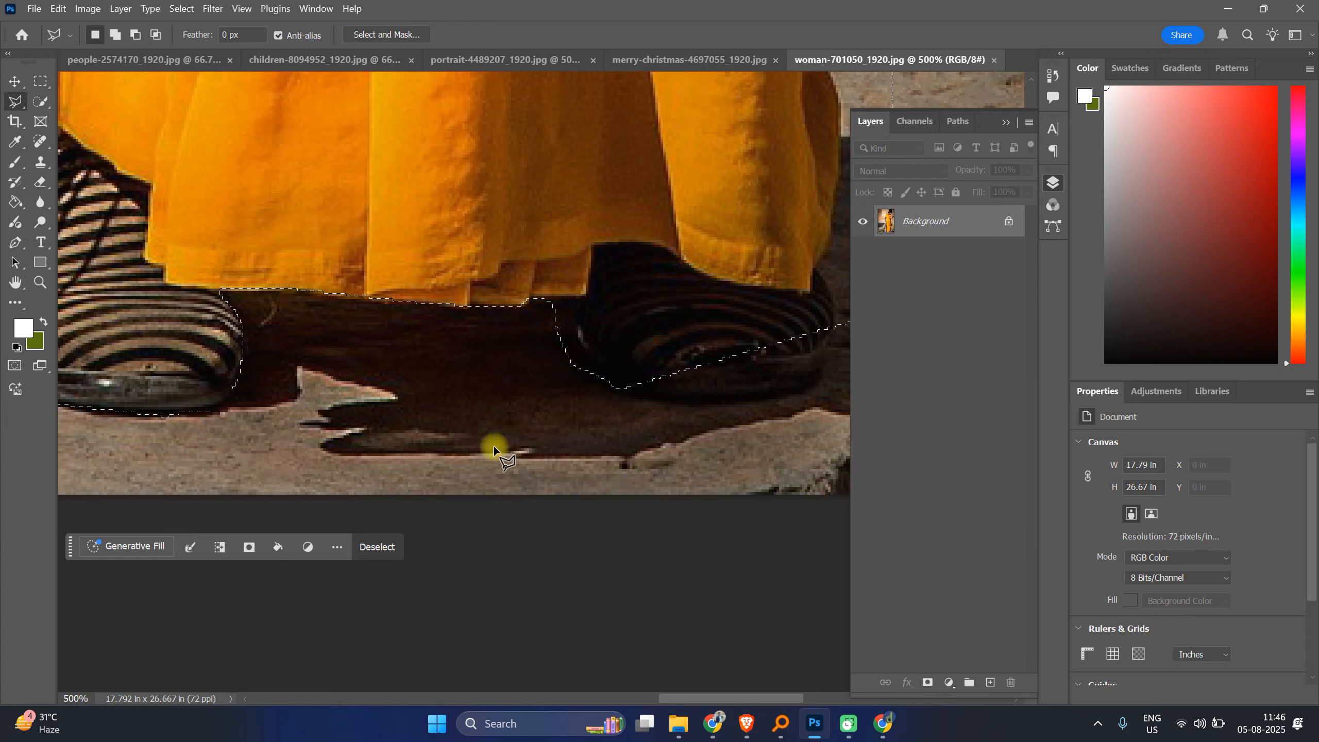
# Step: Add the right shoe to the selection with a polygonal lasso traced around it
pyautogui.moveTo(654, 424); pyautogui.dragTo(221, 413)
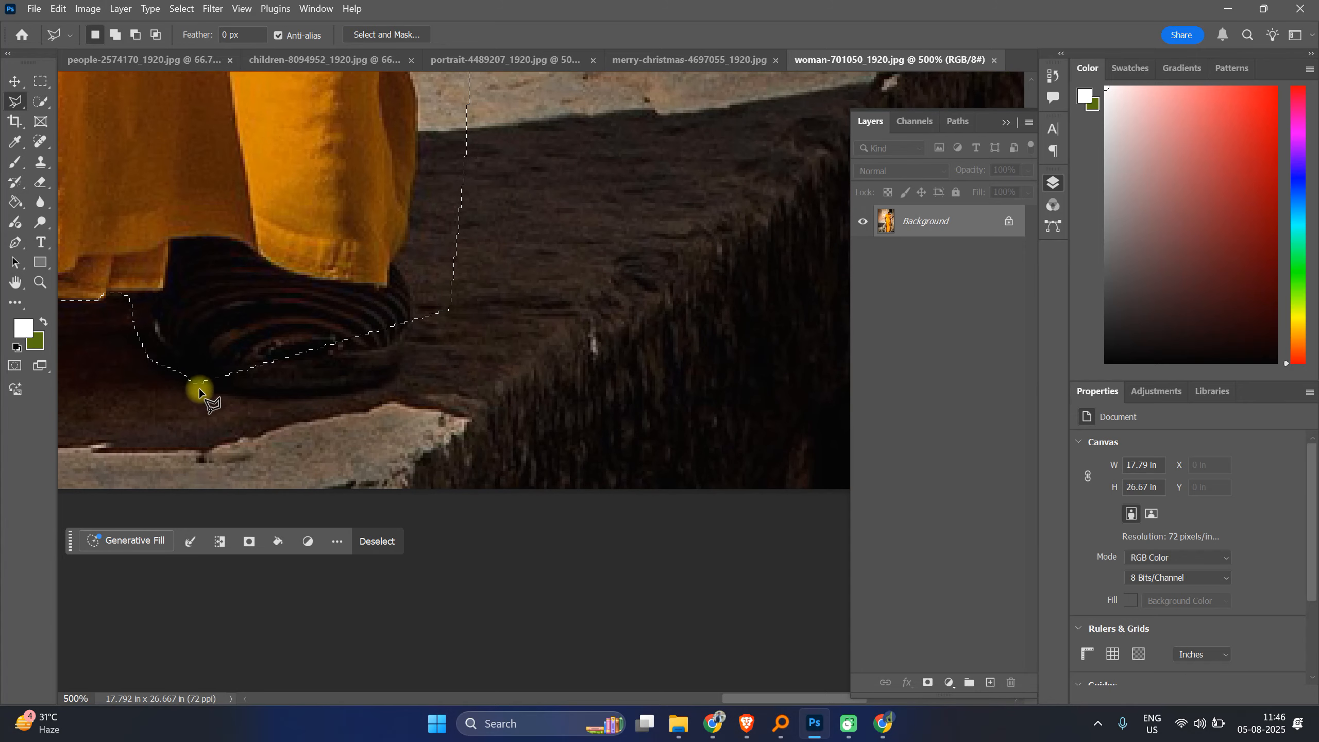
pyautogui.click(259, 405)
pyautogui.hotkey('ctrl', 'z')
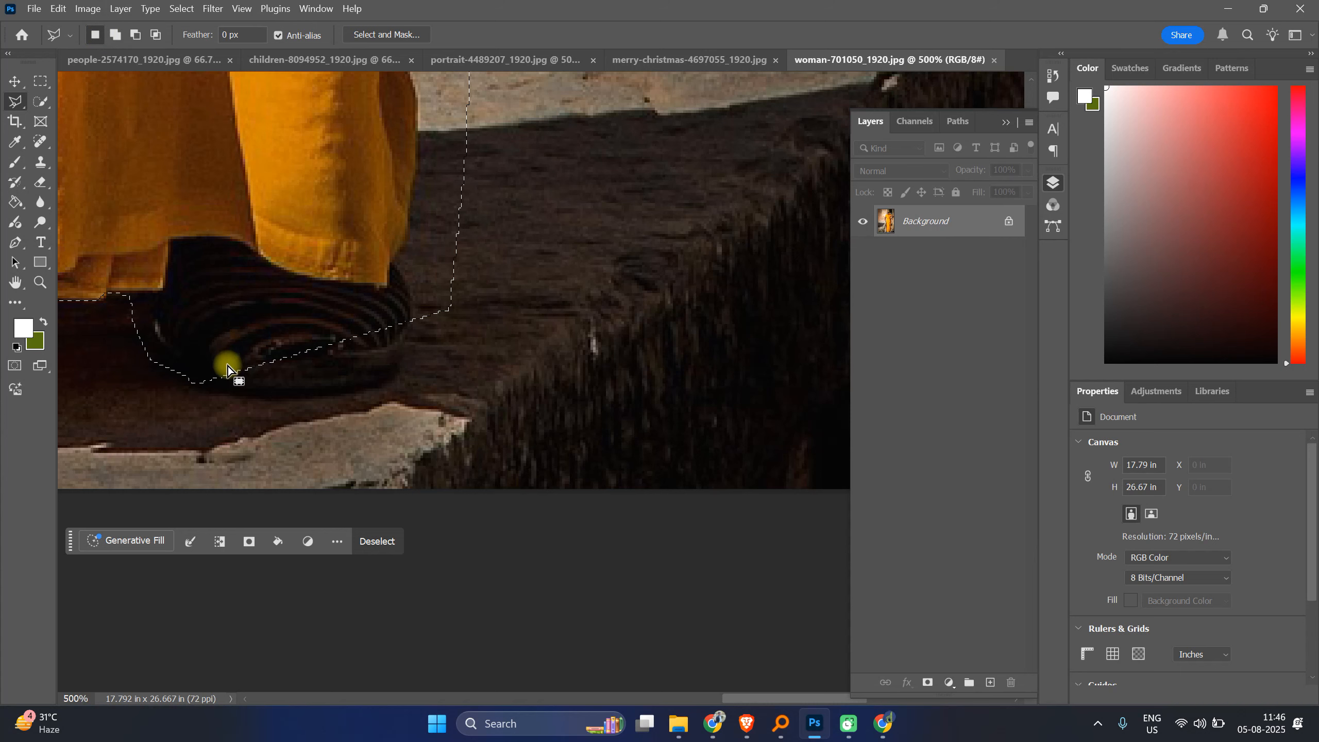
pyautogui.press('shift')
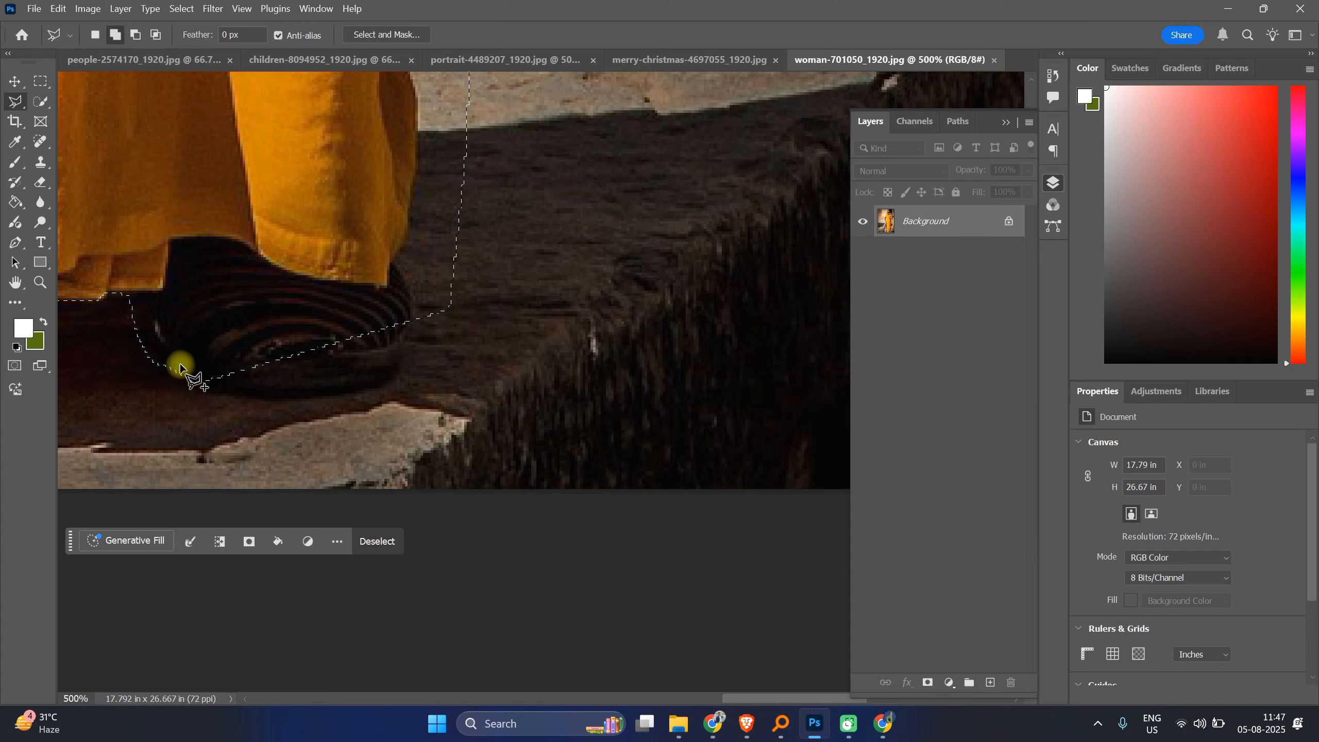
pyautogui.keyDown('shift'); pyautogui.click(180, 365); pyautogui.keyUp('shift')
pyautogui.click(194, 383)
pyautogui.click(258, 389)
pyautogui.click(333, 385)
pyautogui.click(400, 351)
pyautogui.click(411, 310)
pyautogui.click(401, 273)
pyautogui.click(261, 244)
pyautogui.click(200, 314)
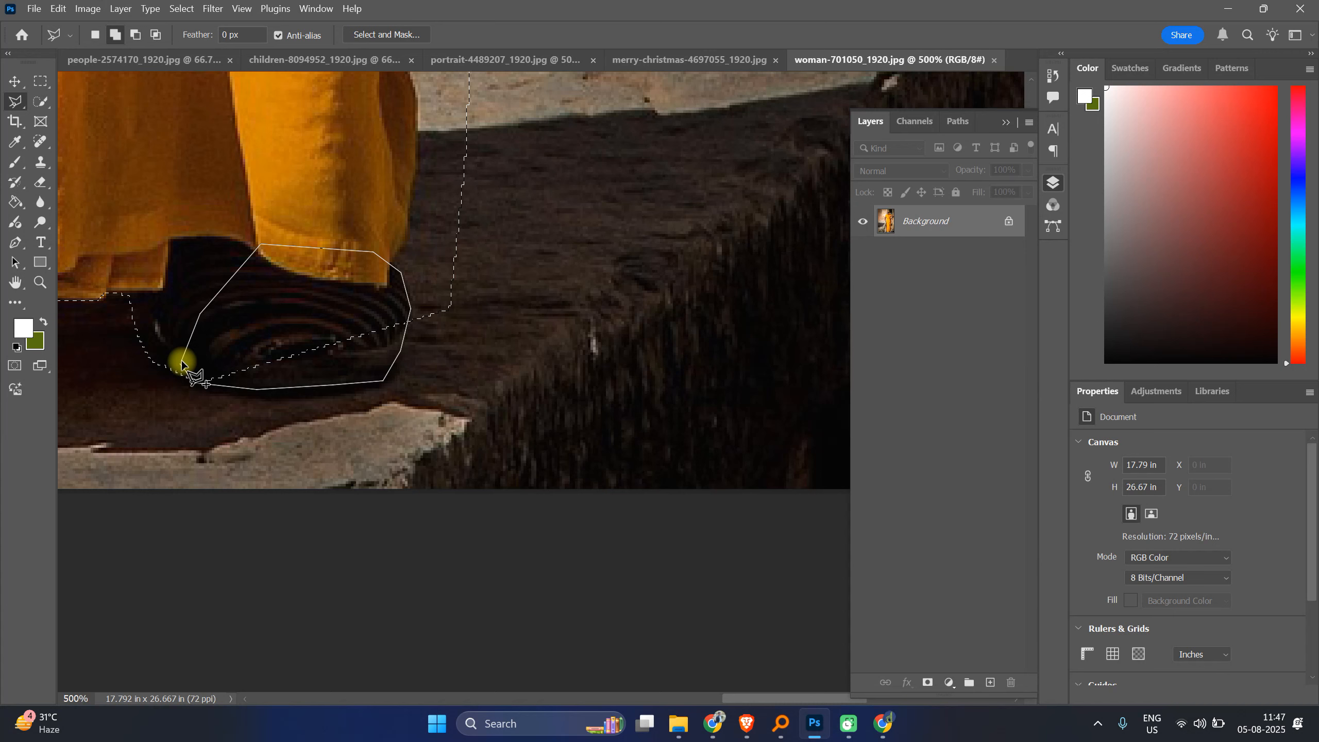
pyautogui.click(182, 363)
pyautogui.scroll(3, 452, 338)
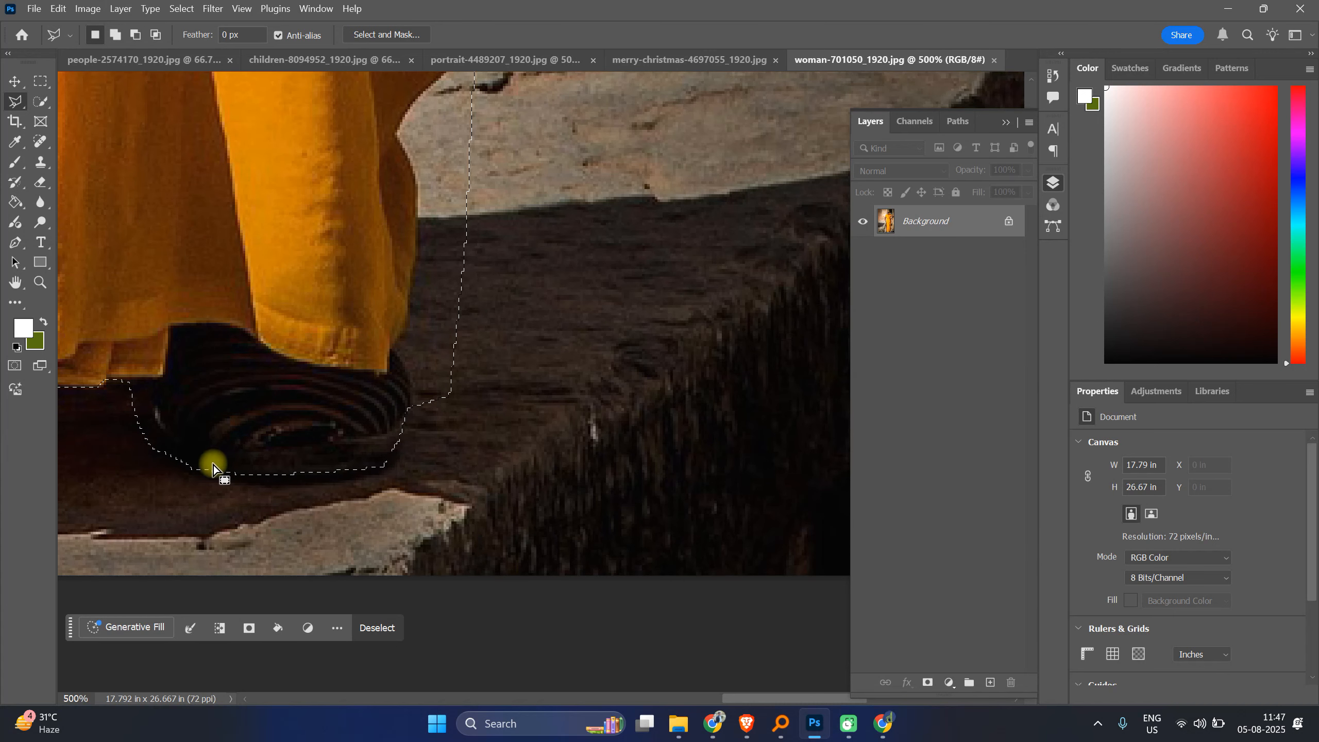
pyautogui.moveTo(457, 375); pyautogui.dragTo(366, 494)
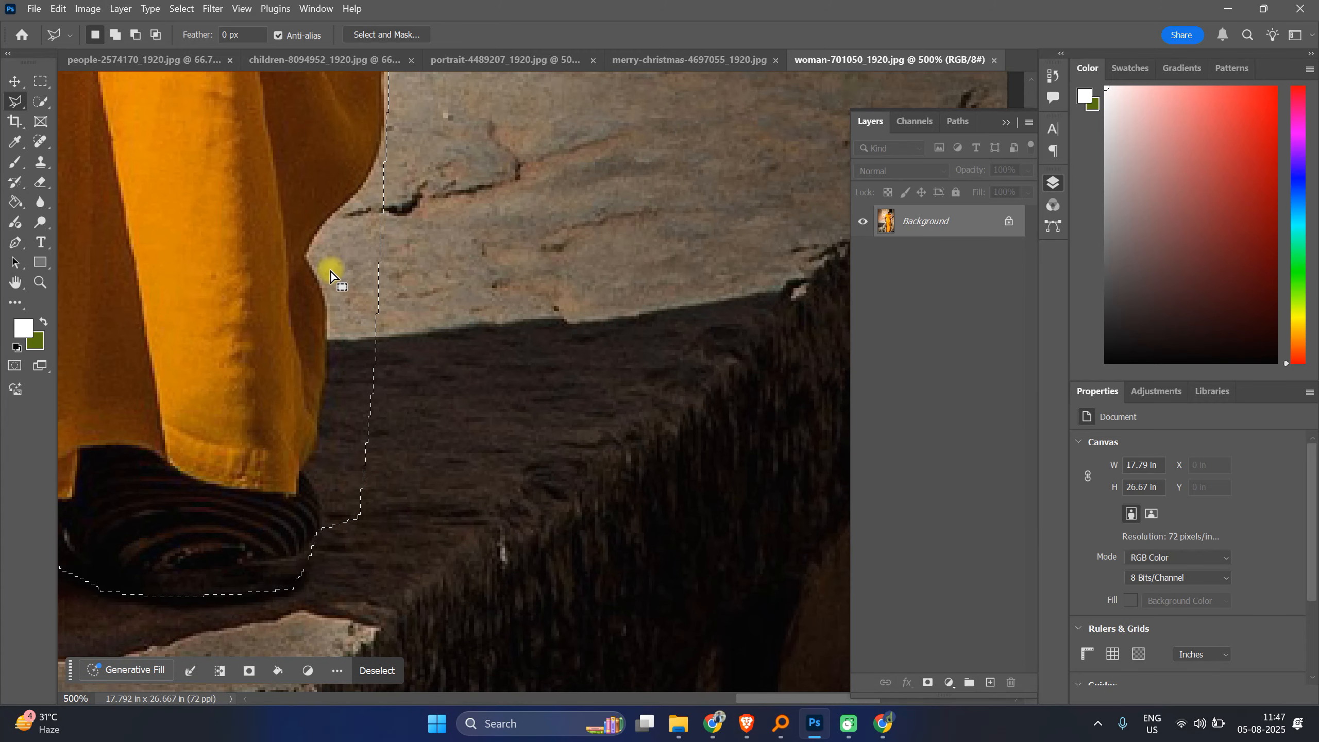
# Step: Subtract the ground beside the lower saree edge from the selection with a polygonal lasso
pyautogui.keyDown('alt'); pyautogui.click(324, 530); pyautogui.keyUp('alt')
pyautogui.click(318, 508)
pyautogui.click(306, 455)
pyautogui.click(318, 442)
pyautogui.click(321, 422)
pyautogui.click(331, 356)
pyautogui.click(329, 311)
pyautogui.click(327, 296)
pyautogui.click(318, 273)
pyautogui.click(306, 251)
pyautogui.click(336, 209)
pyautogui.click(385, 141)
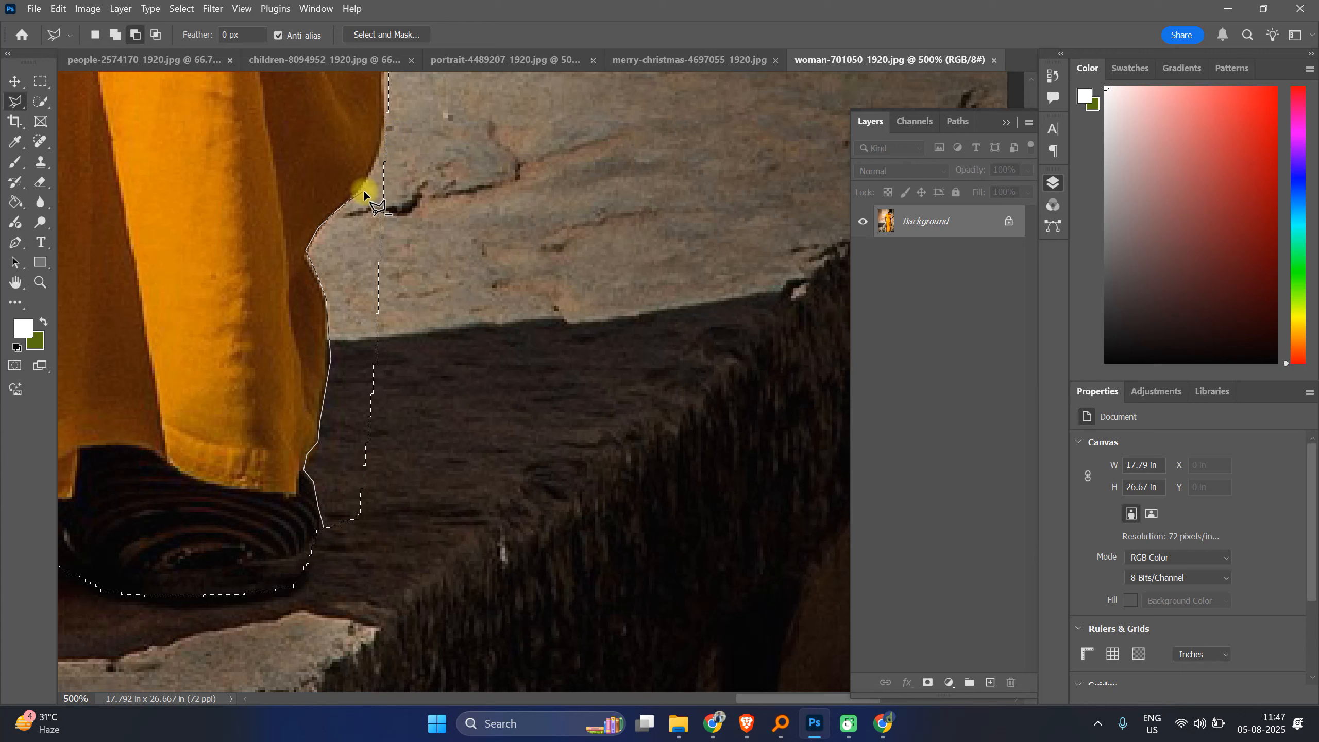
pyautogui.click(387, 130)
pyautogui.click(423, 150)
pyautogui.click(447, 243)
pyautogui.click(486, 387)
pyautogui.click(497, 465)
pyautogui.click(472, 561)
pyautogui.click(410, 590)
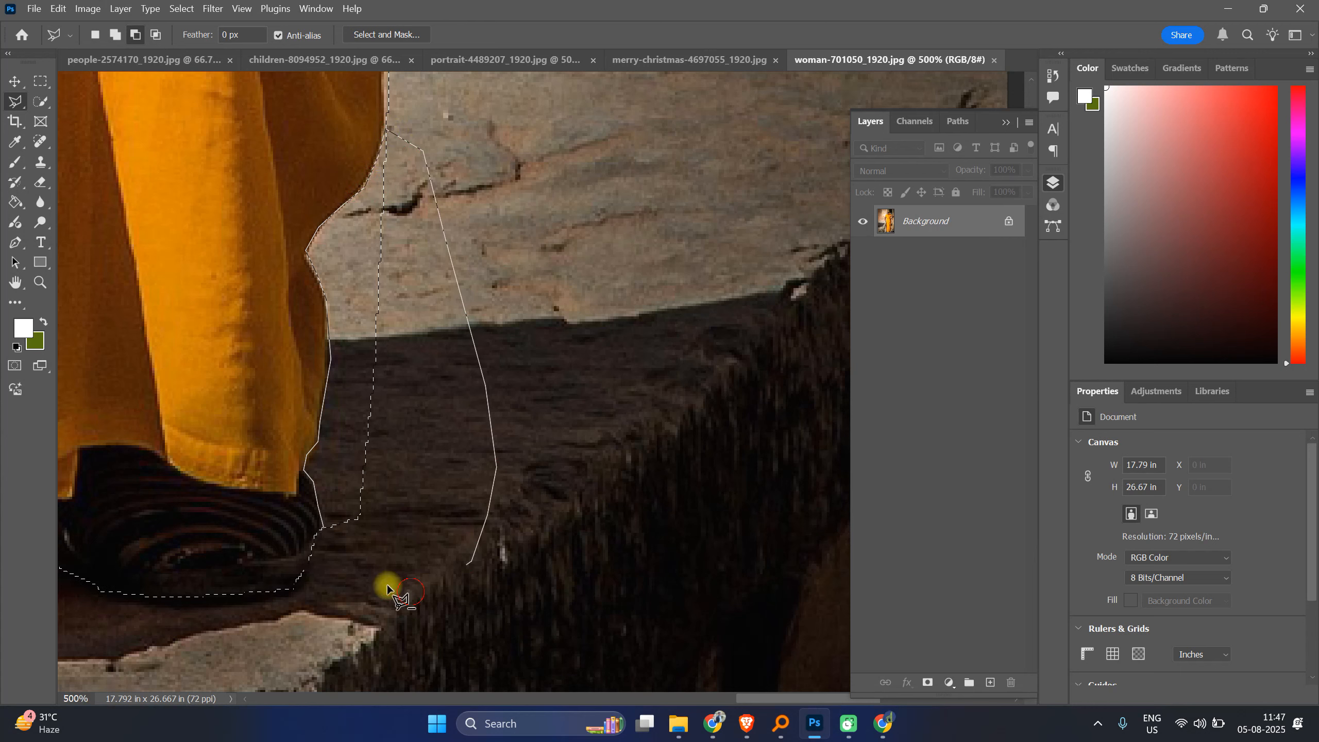
pyautogui.click(319, 535)
# Step: Subtract a small patch of ground next to the saree edge higher up with a polygonal lasso
pyautogui.scroll(2, 462, 421)
pyautogui.scroll(6, 462, 421)
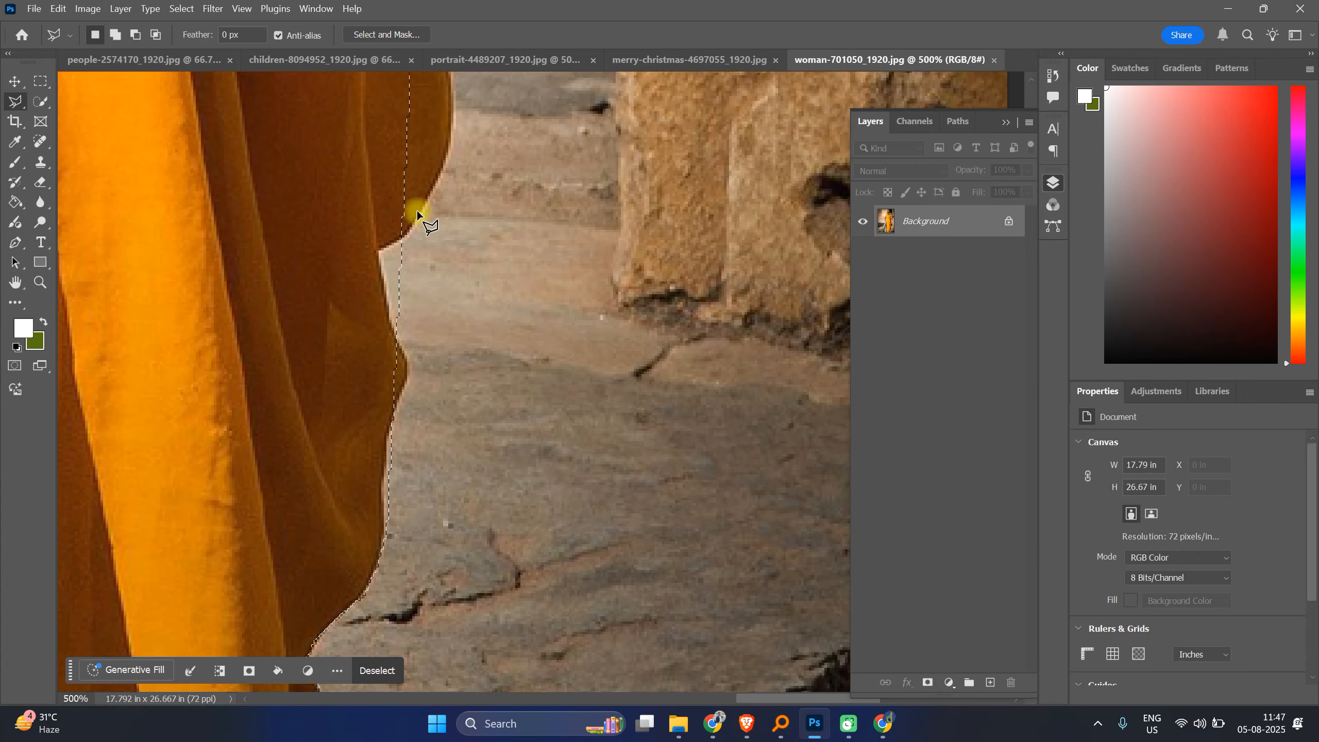
pyautogui.press('alt')
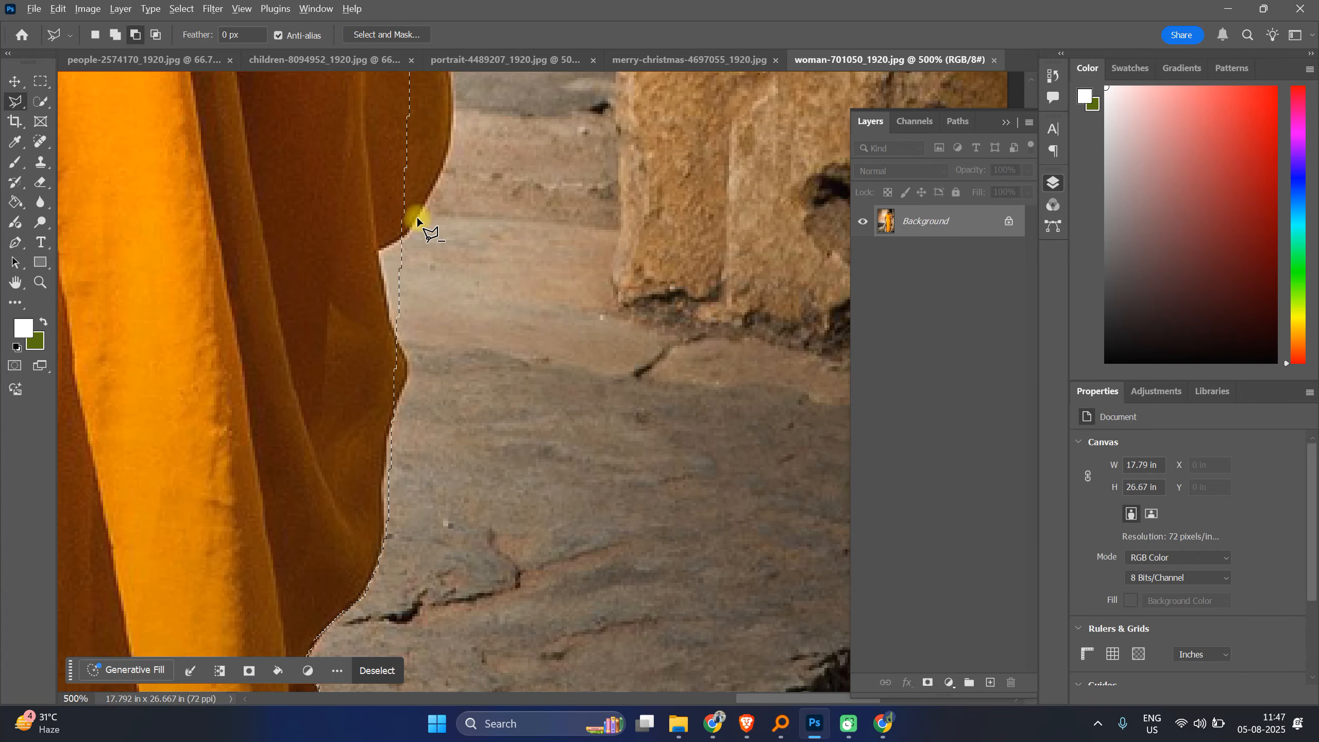
pyautogui.keyDown('alt'); pyautogui.click(404, 237); pyautogui.keyUp('alt')
pyautogui.moveTo(382, 250)
pyautogui.mouseDown()
pyautogui.moveTo(397, 344)
pyautogui.moveTo(419, 358)
pyautogui.mouseUp()
pyautogui.click(458, 342)
pyautogui.click(478, 291)
pyautogui.click(403, 231)
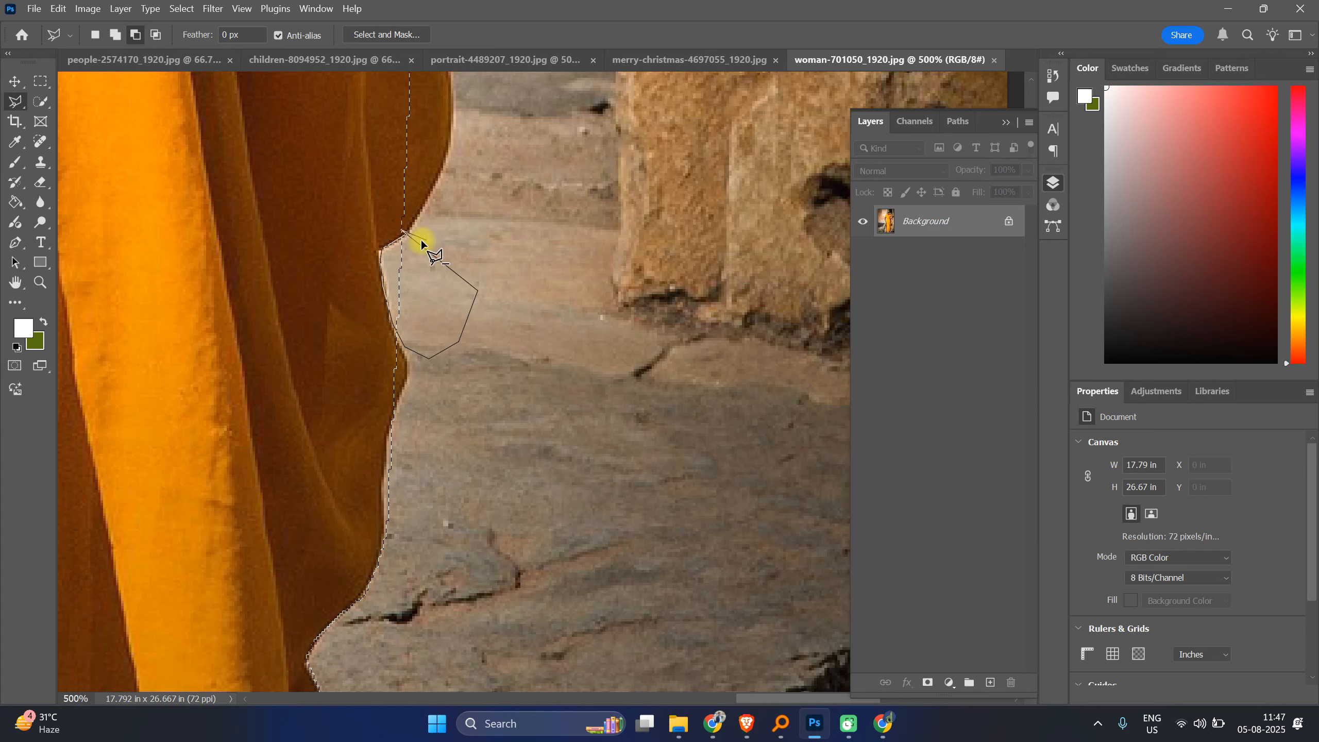
pyautogui.doubleClick(414, 239)
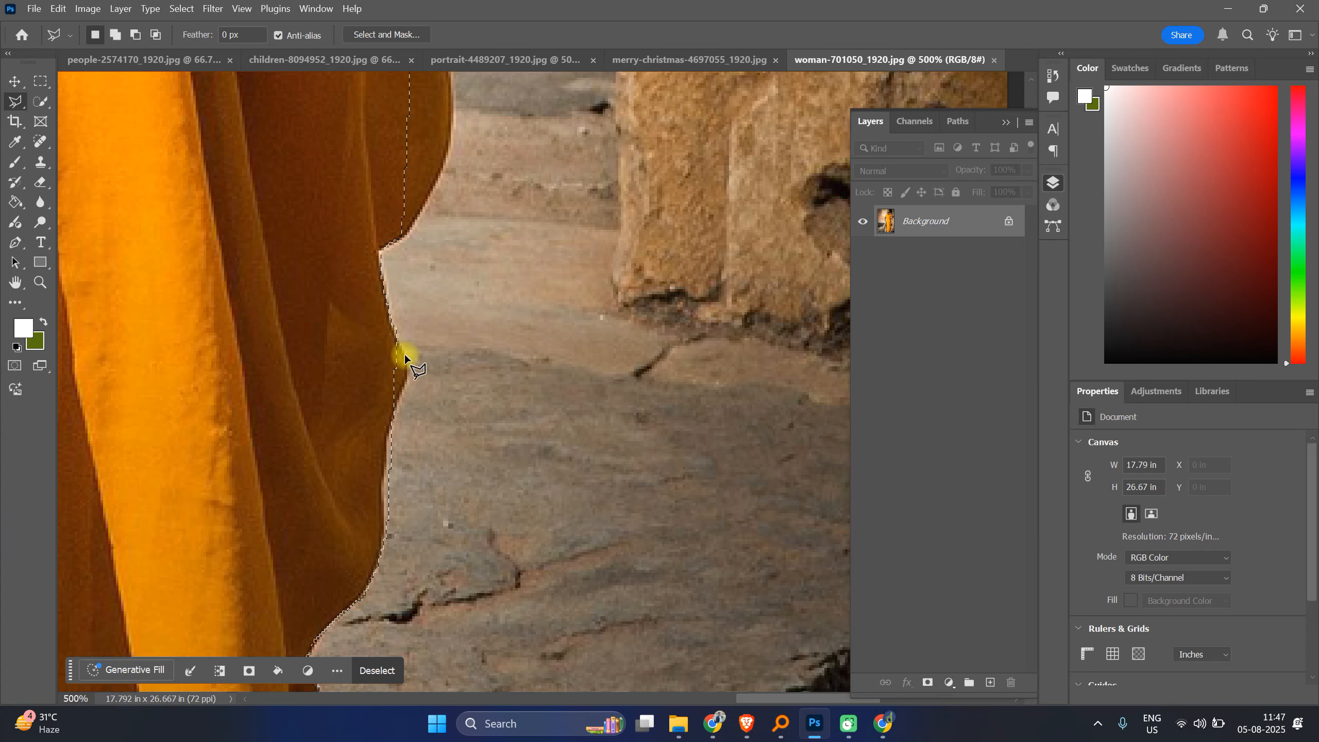
# Step: Switch to the freehand Lasso tool and trim stray ground along the saree's right edge
pyautogui.rightClick(15, 103)
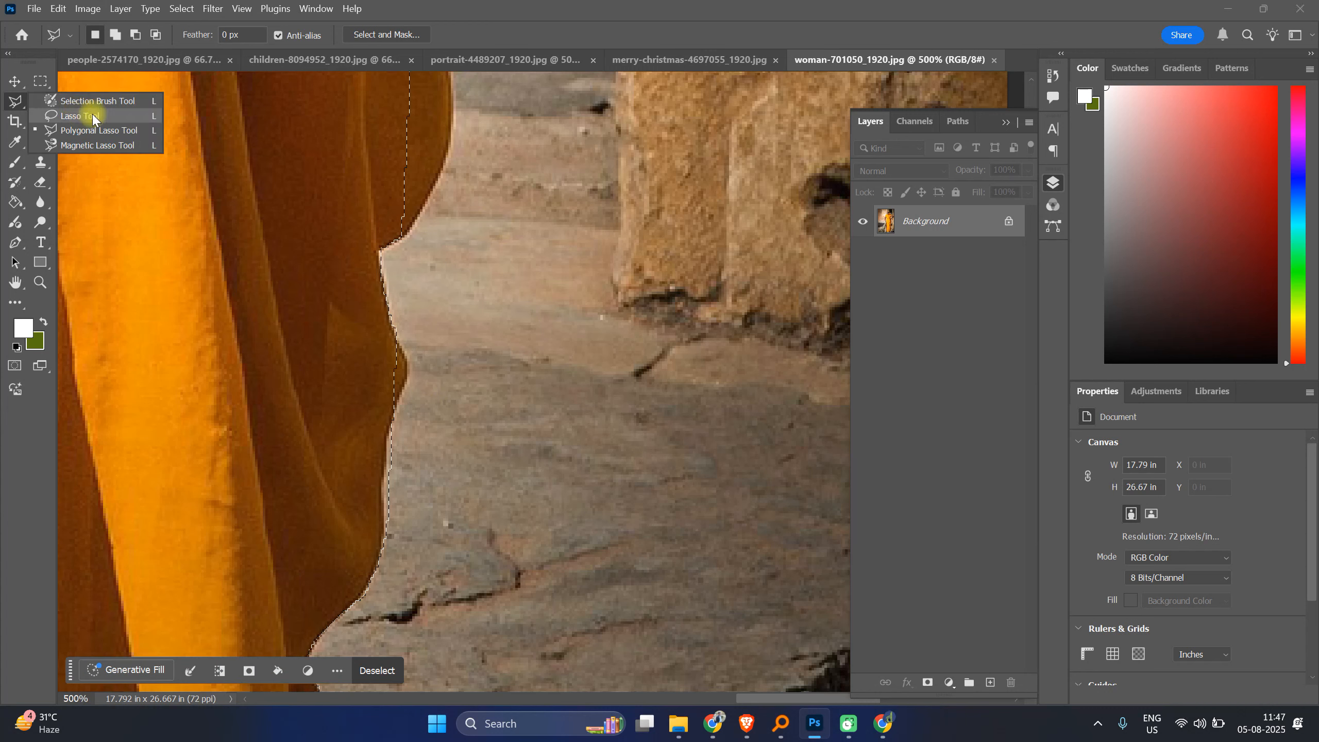
pyautogui.click(96, 120)
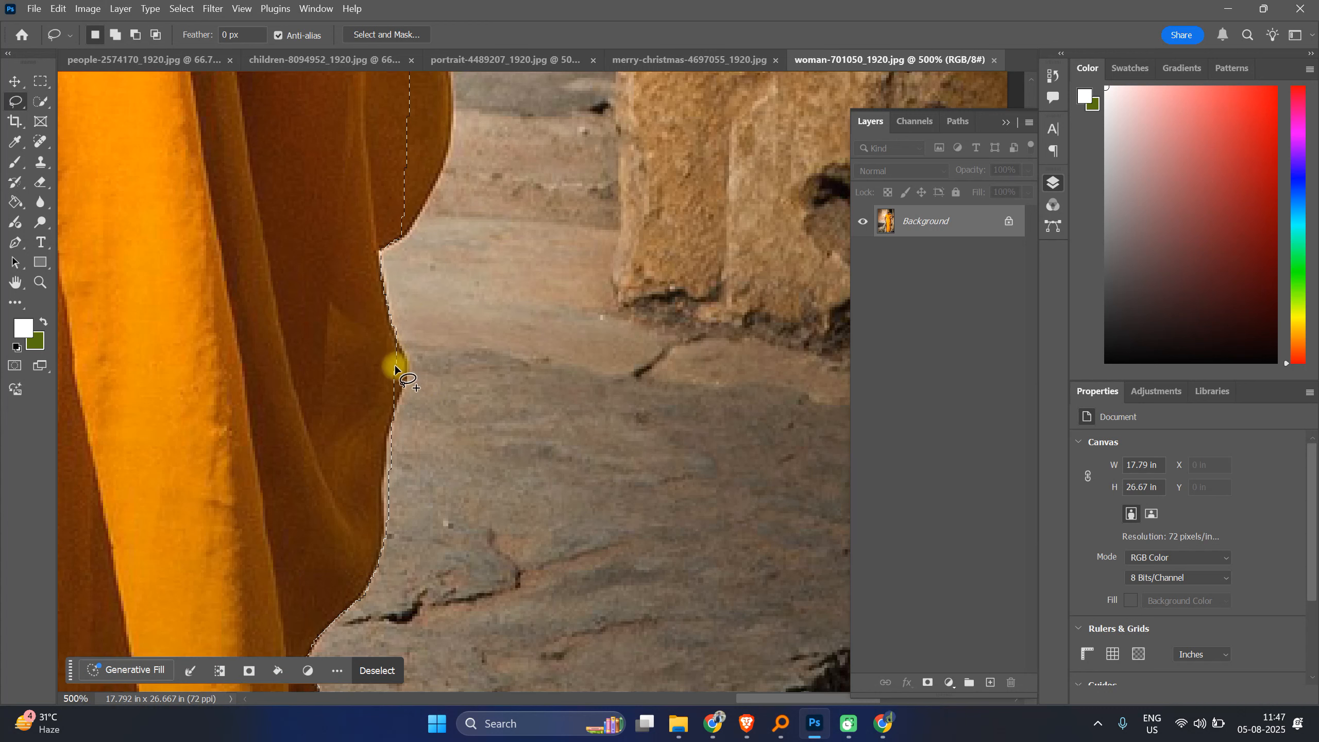
pyautogui.moveTo(392, 325); pyautogui.dragTo(397, 345)
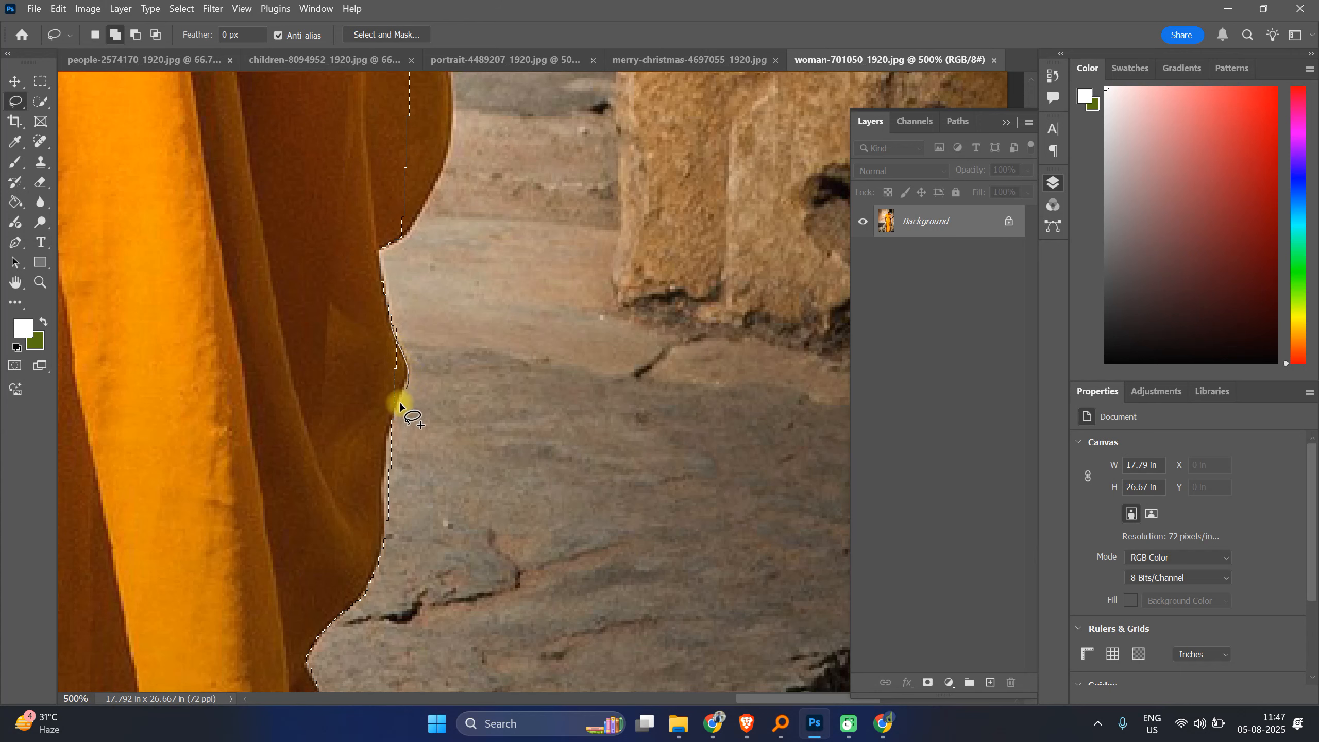
pyautogui.moveTo(346, 447); pyautogui.dragTo(383, 503)
pyautogui.scroll(-2, 396, 495)
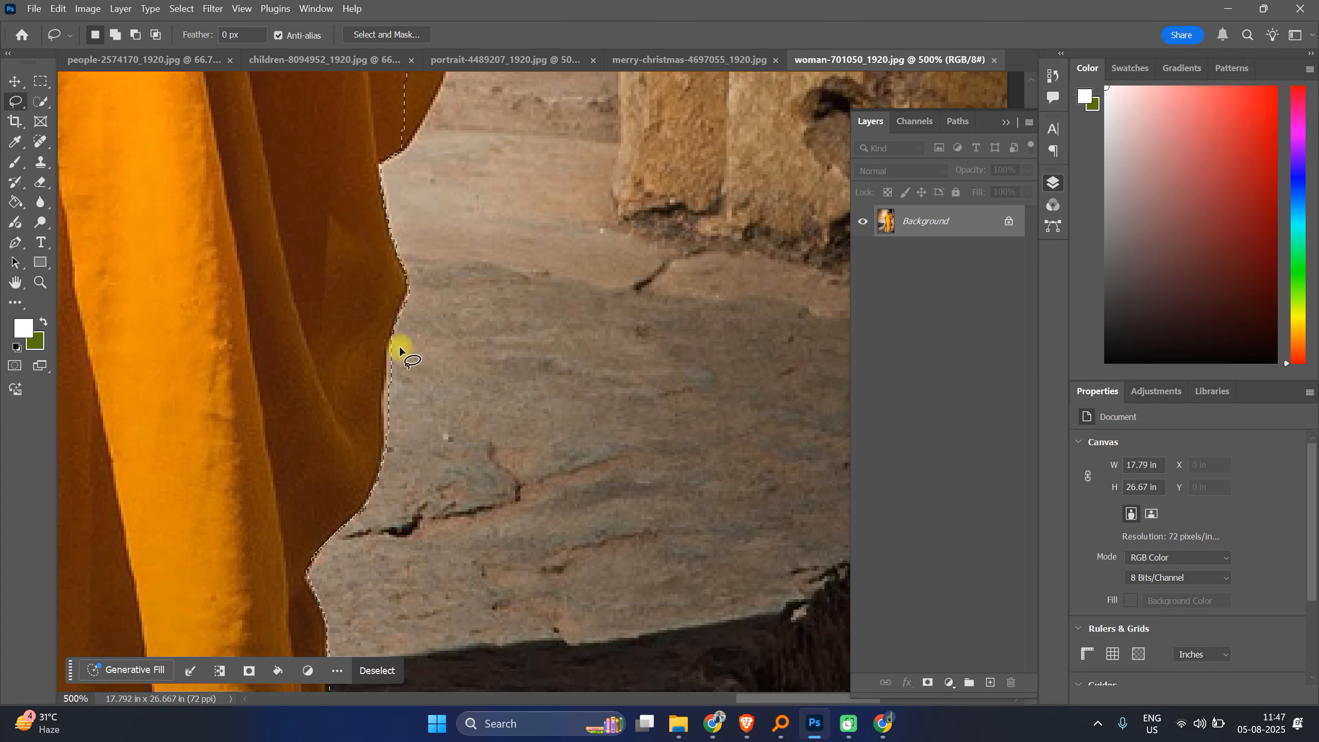
pyautogui.moveTo(395, 327); pyautogui.dragTo(389, 341)
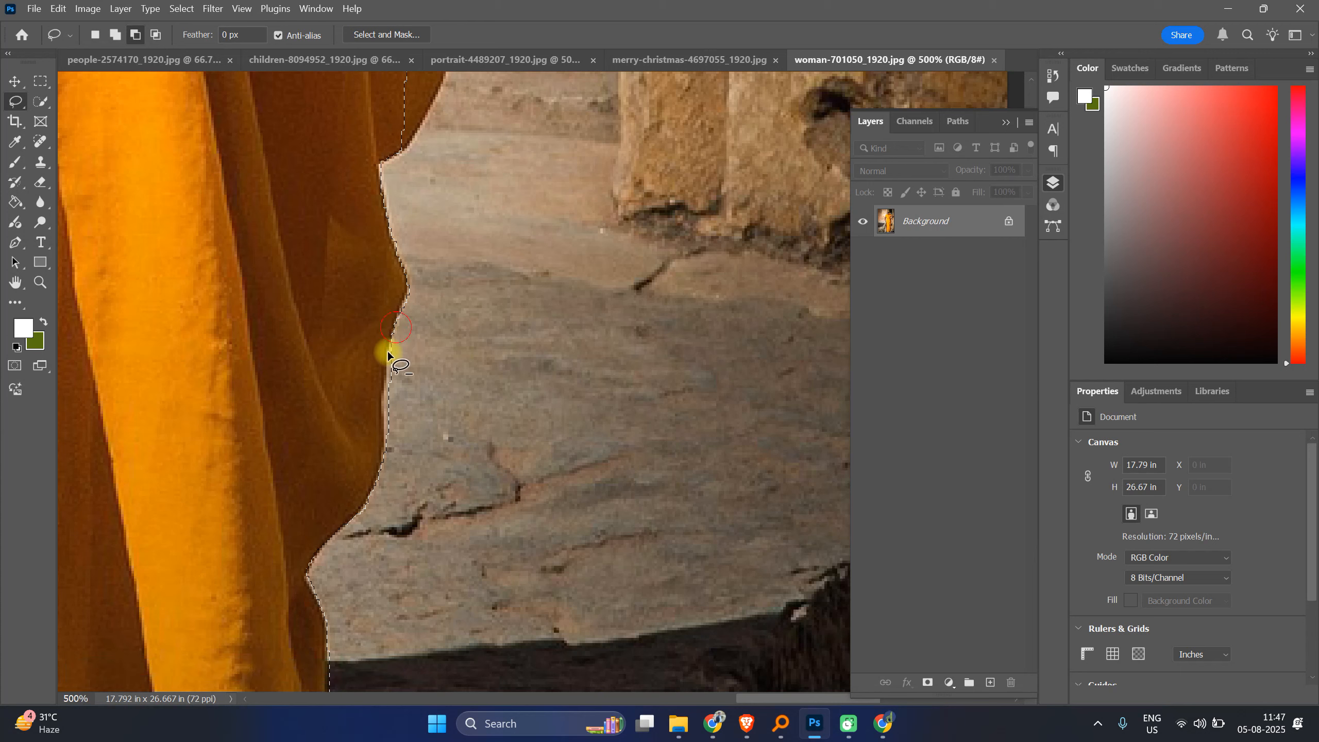
pyautogui.moveTo(389, 429); pyautogui.dragTo(390, 432)
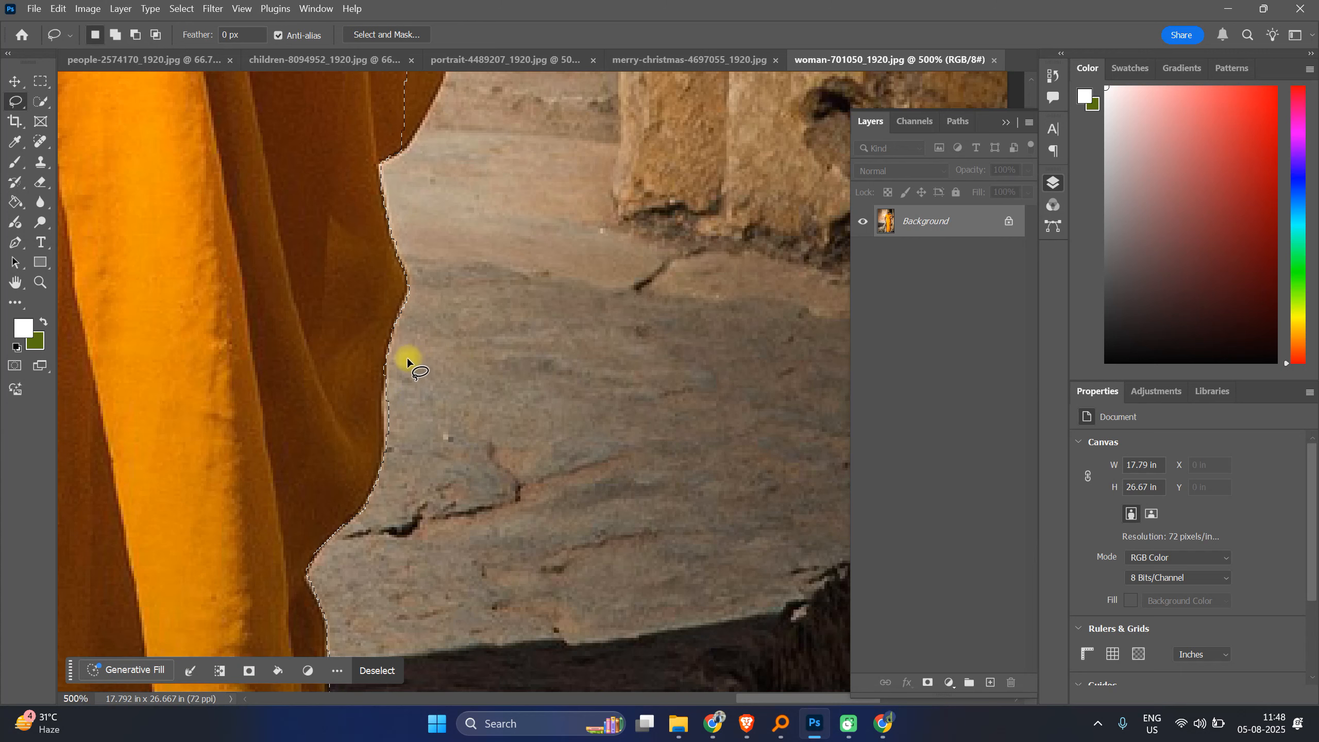
# Step: Refine the selection along the saree edge further up with short lasso strokes
pyautogui.scroll(1, 491, 345)
pyautogui.scroll(5, 490, 332)
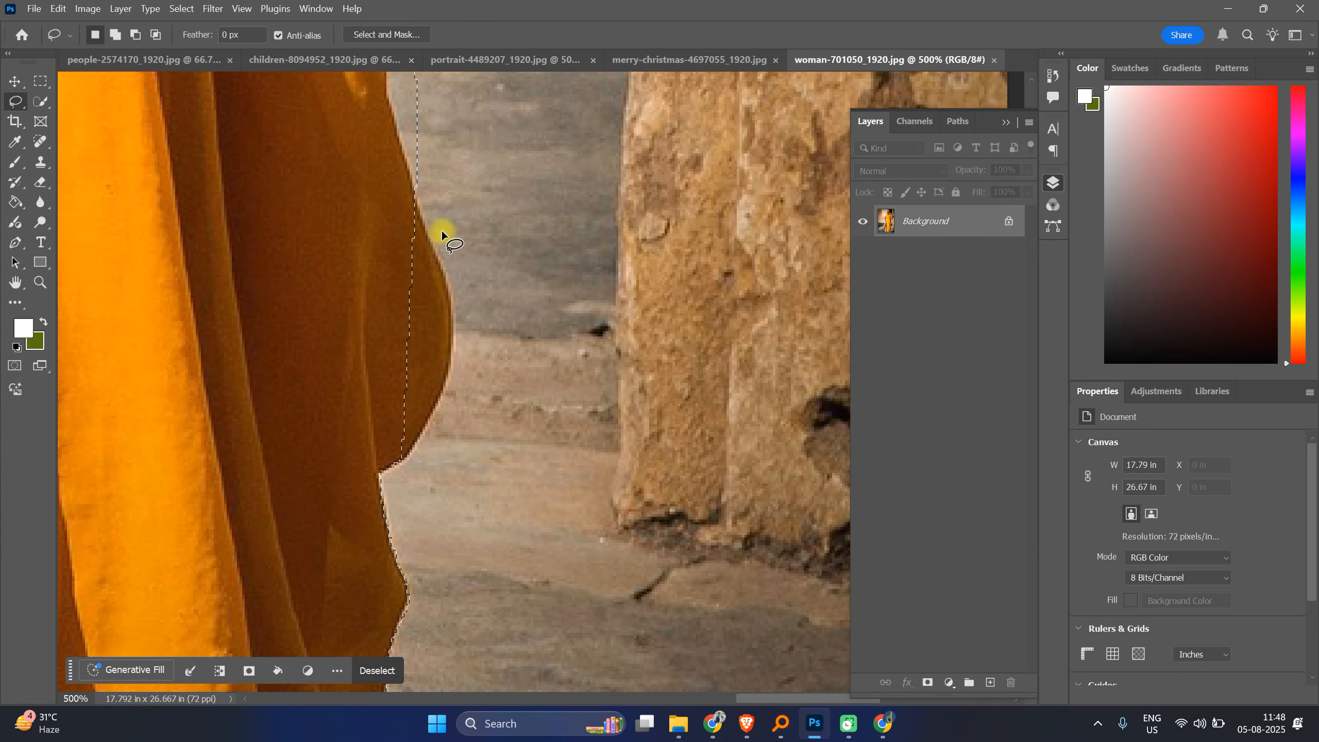
pyautogui.moveTo(414, 198); pyautogui.dragTo(427, 235)
pyautogui.moveTo(453, 337); pyautogui.dragTo(442, 395)
pyautogui.moveTo(390, 467); pyautogui.dragTo(391, 428)
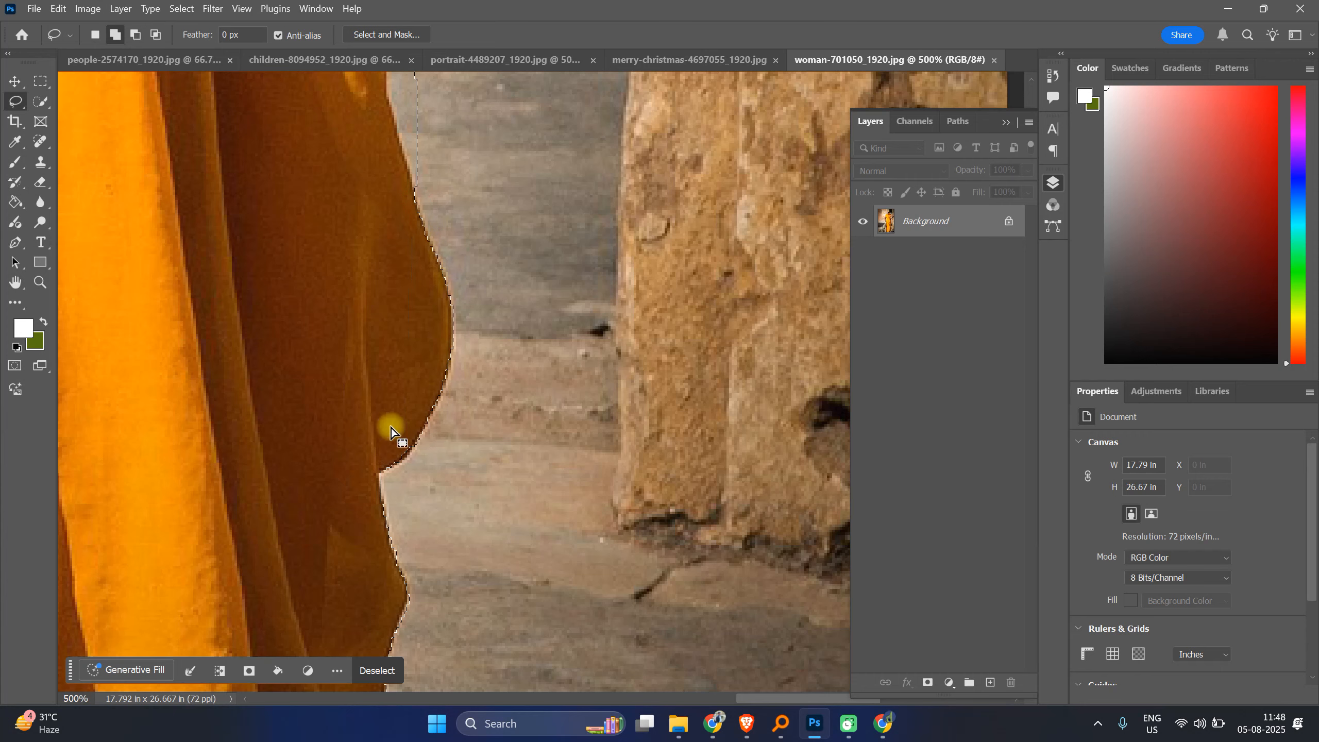
pyautogui.scroll(2, 463, 288)
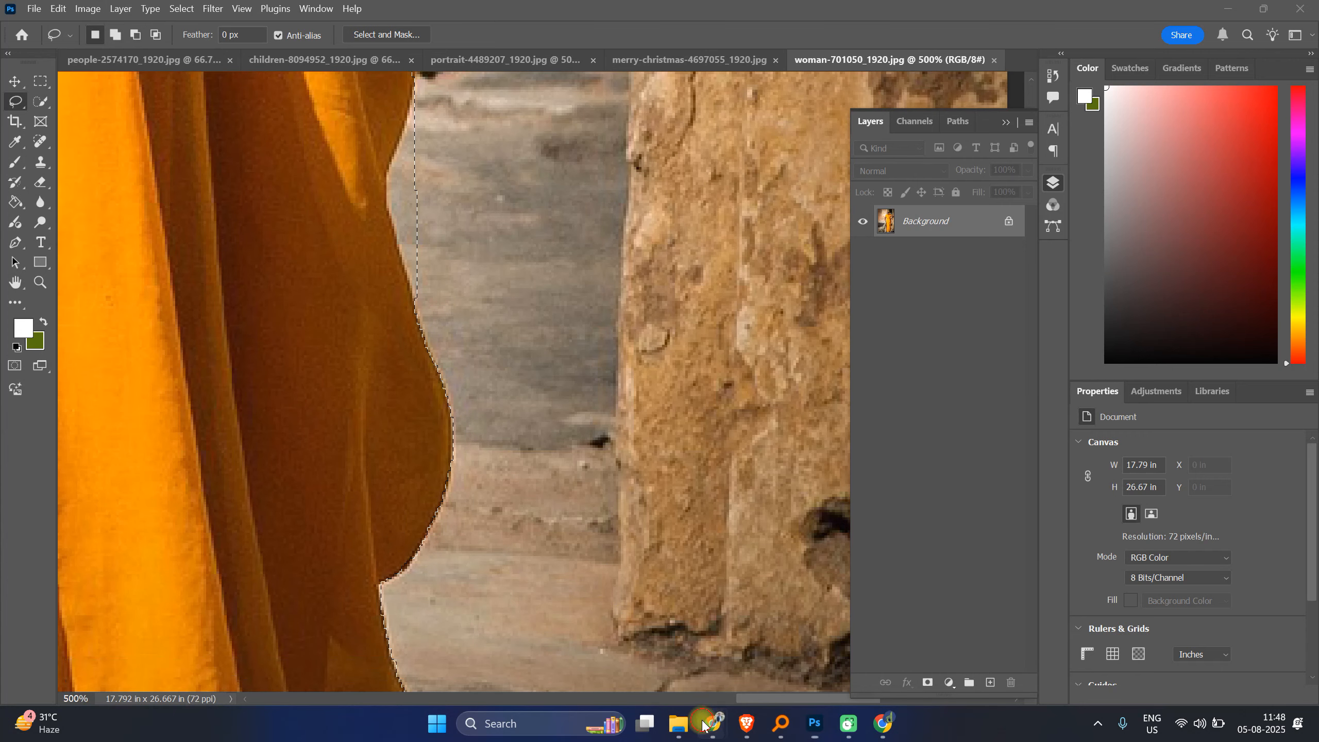
# Step: Switch to Google Meet, admit the participant asking to join, and return to Photoshop
pyautogui.moveTo(713, 723)
pyautogui.click(635, 664)
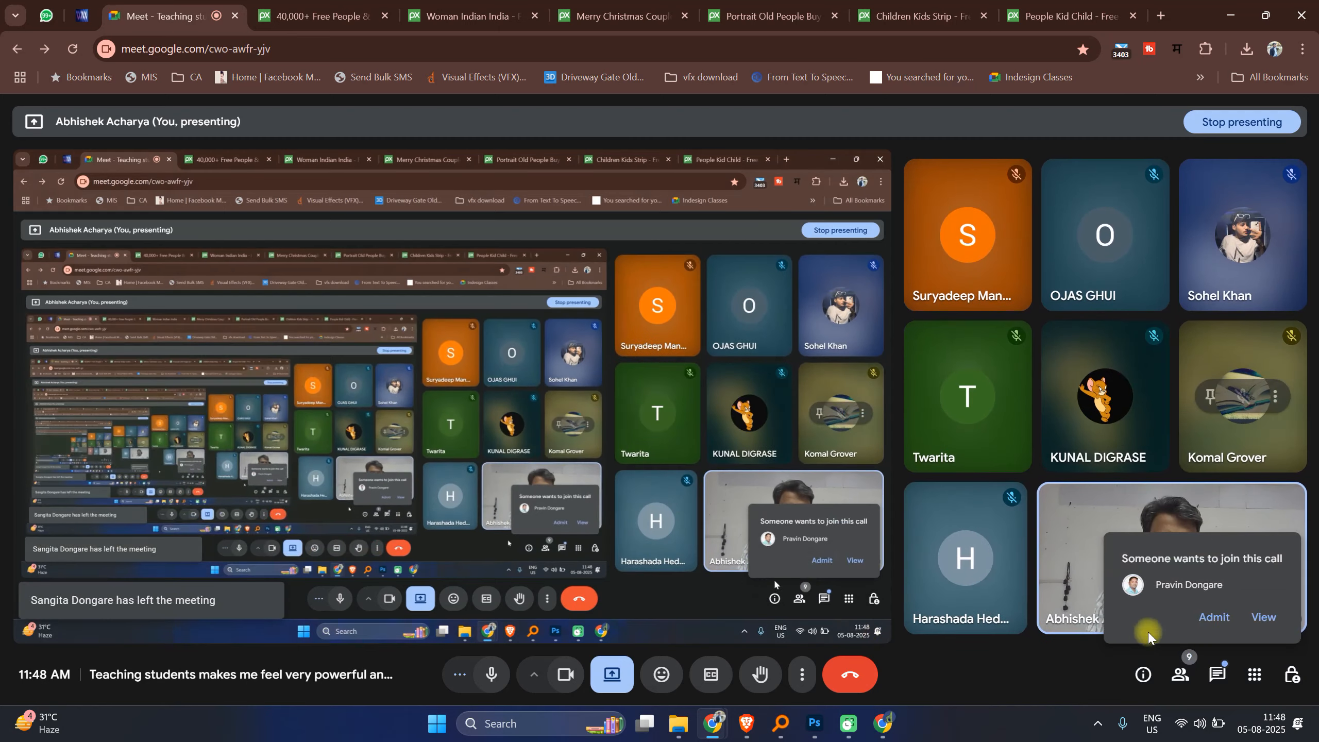
pyautogui.click(1214, 617)
pyautogui.hotkey('alt', 'Tab')
# Step: Trim ground from the selection along the saree edge beside the stone pillar
pyautogui.scroll(4, 528, 322)
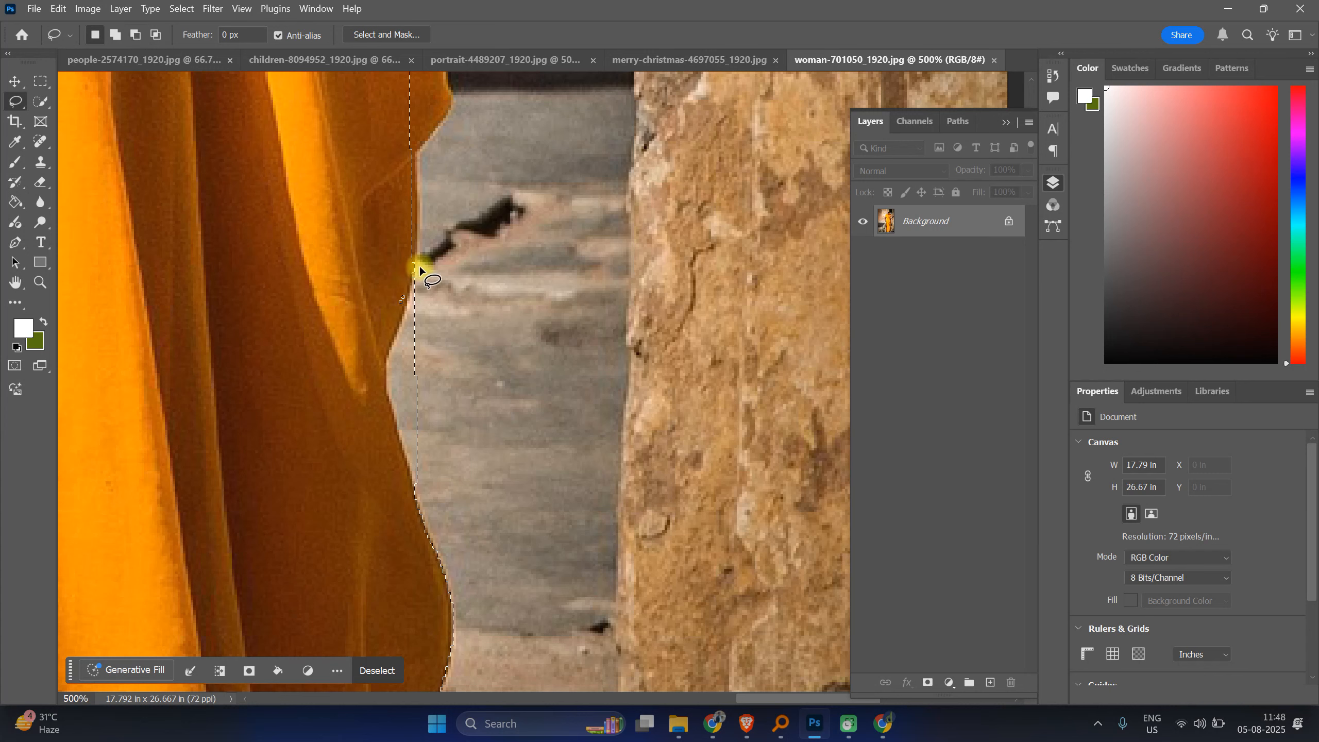
pyautogui.moveTo(420, 260); pyautogui.dragTo(410, 285)
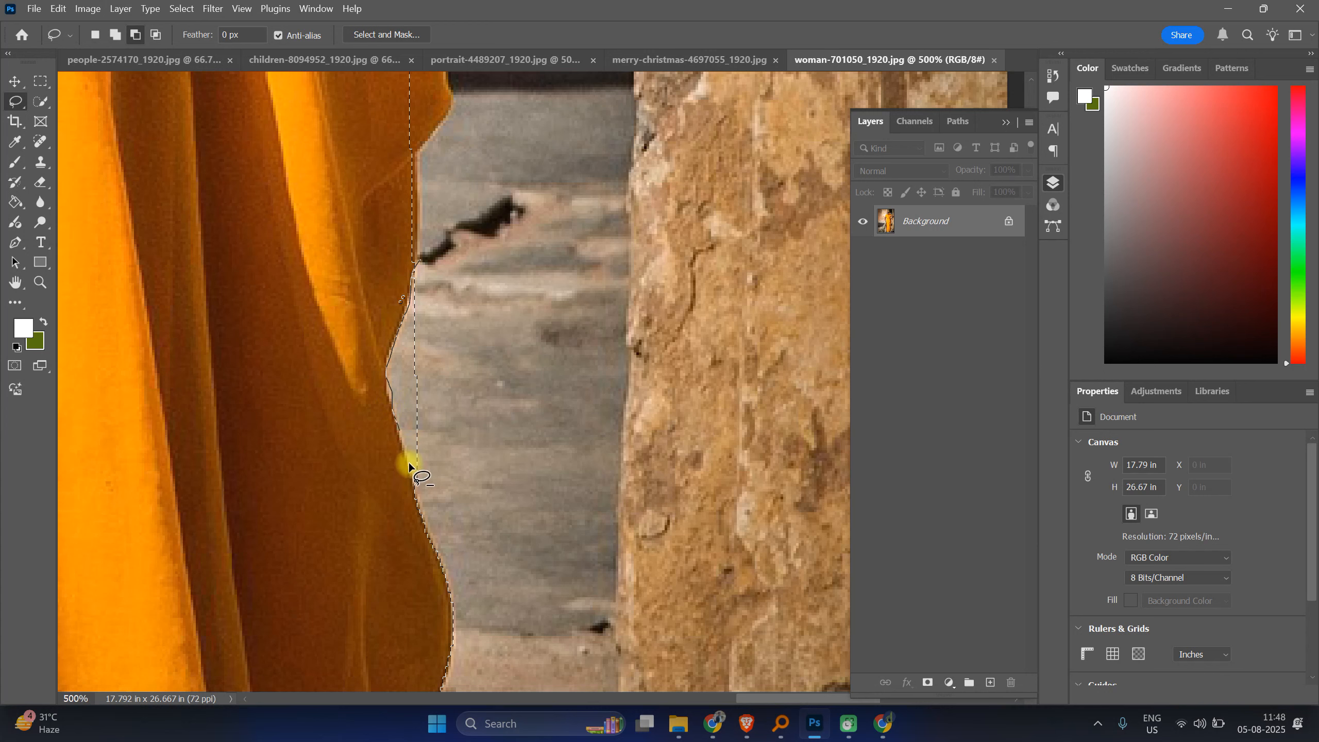
pyautogui.moveTo(472, 417); pyautogui.dragTo(466, 308)
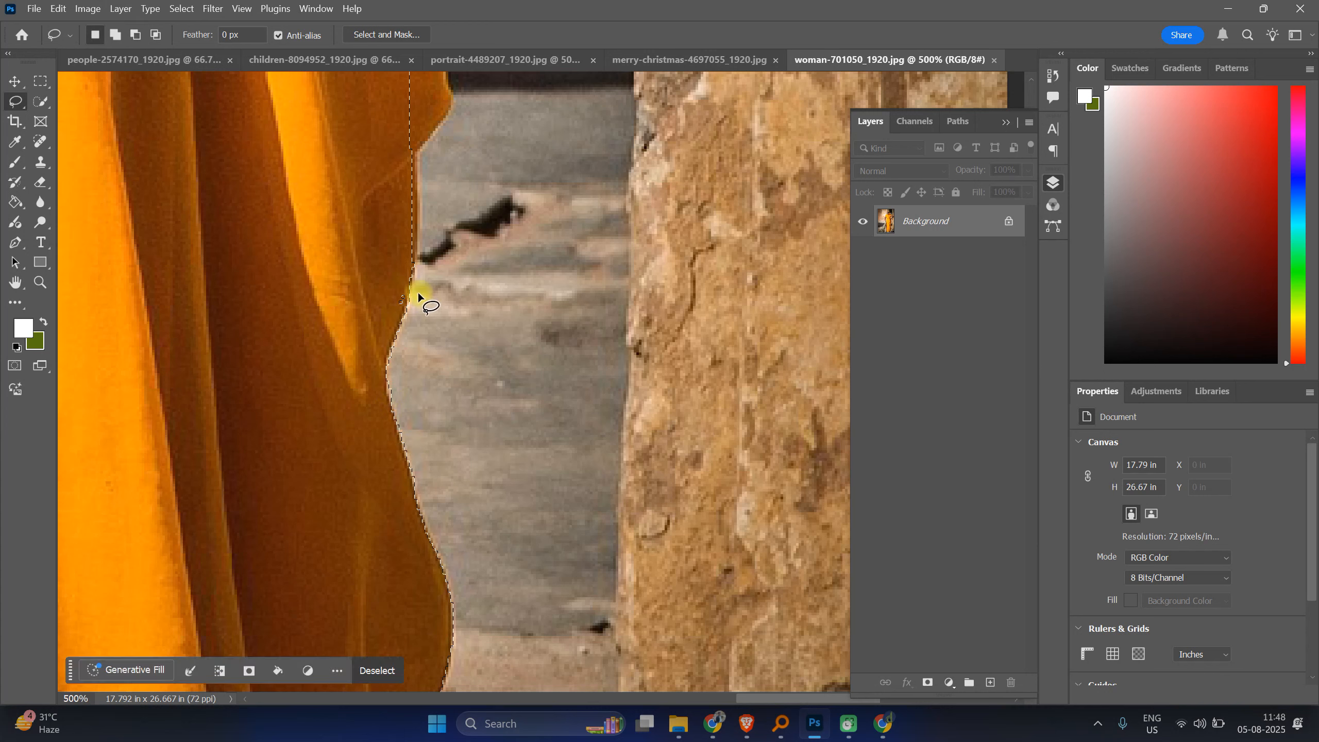
pyautogui.moveTo(374, 285); pyautogui.dragTo(452, 337)
# Step: Correct the selection border along the saree edge higher up with lasso strokes
pyautogui.scroll(3, 445, 351)
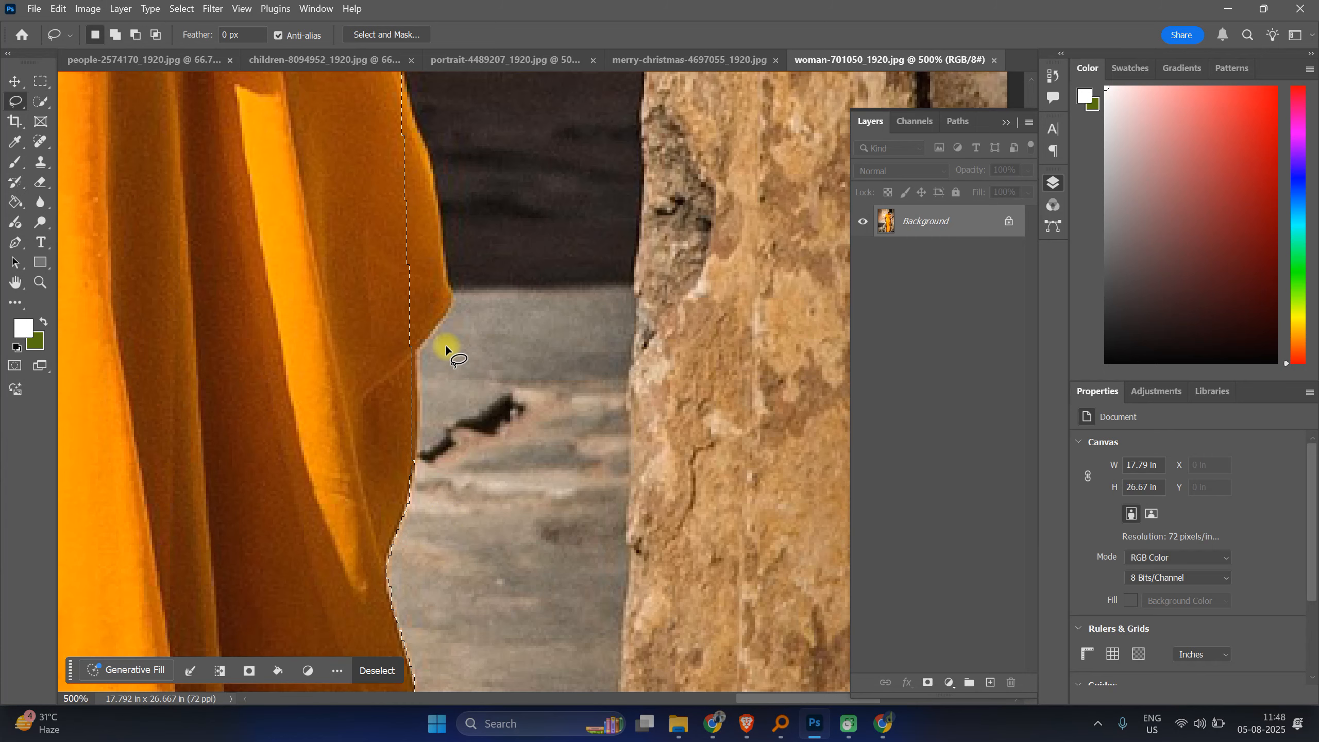
pyautogui.scroll(2, 426, 253)
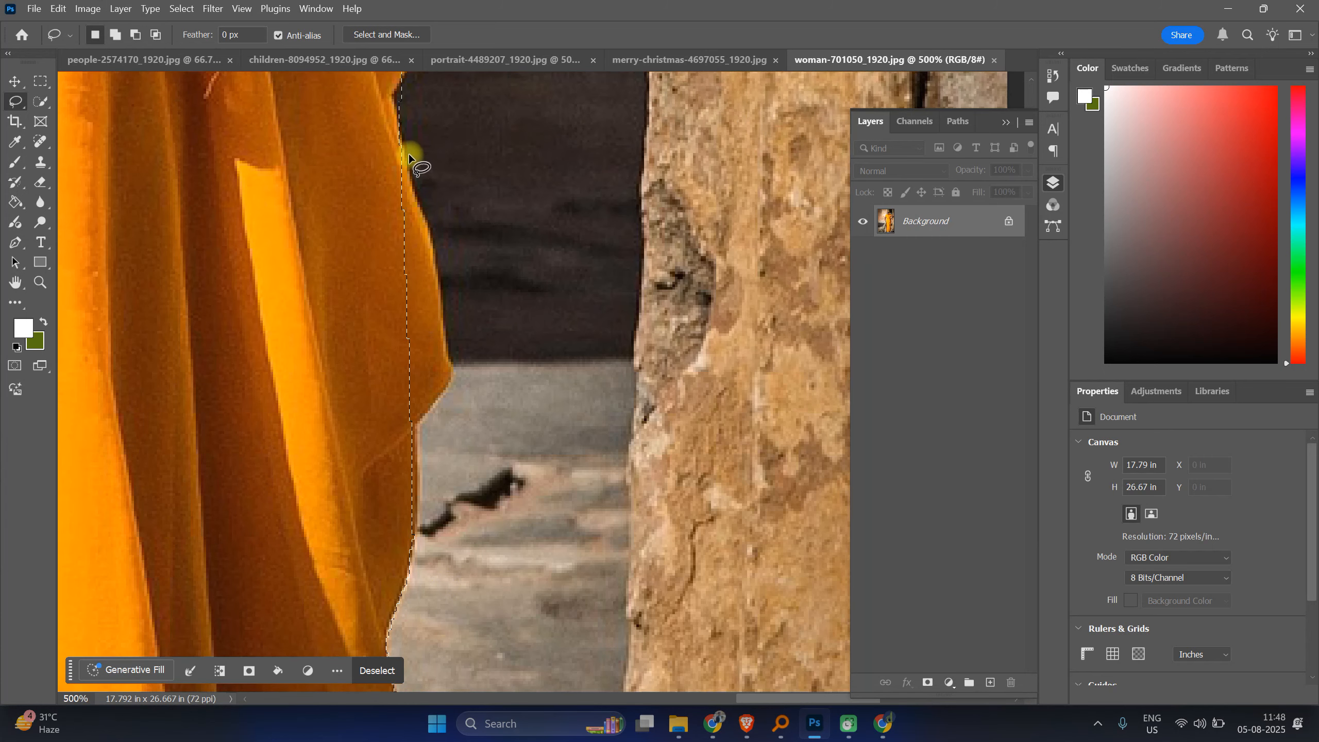
pyautogui.moveTo(401, 139); pyautogui.dragTo(408, 172)
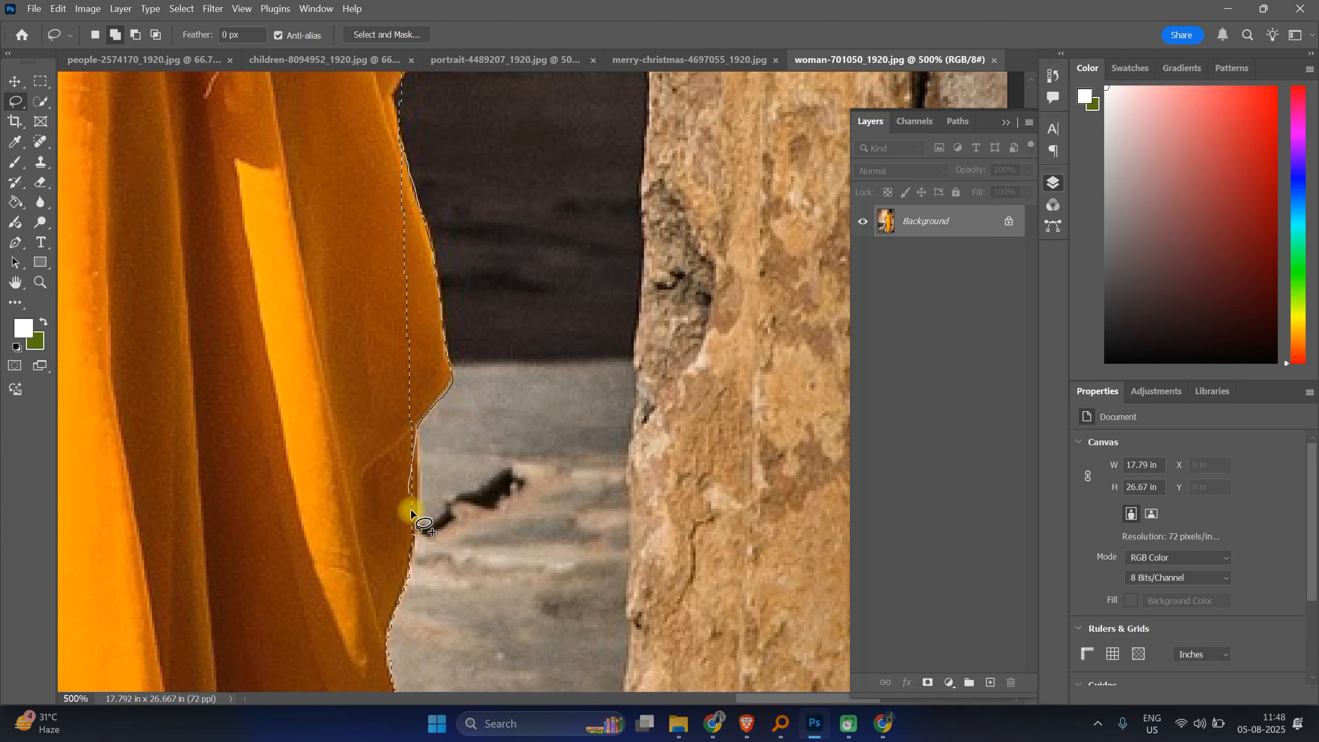
pyautogui.moveTo(324, 325); pyautogui.dragTo(412, 436)
# Step: Clean up the selection border where the saree edge meets the pale ground
pyautogui.scroll(-2, 414, 411)
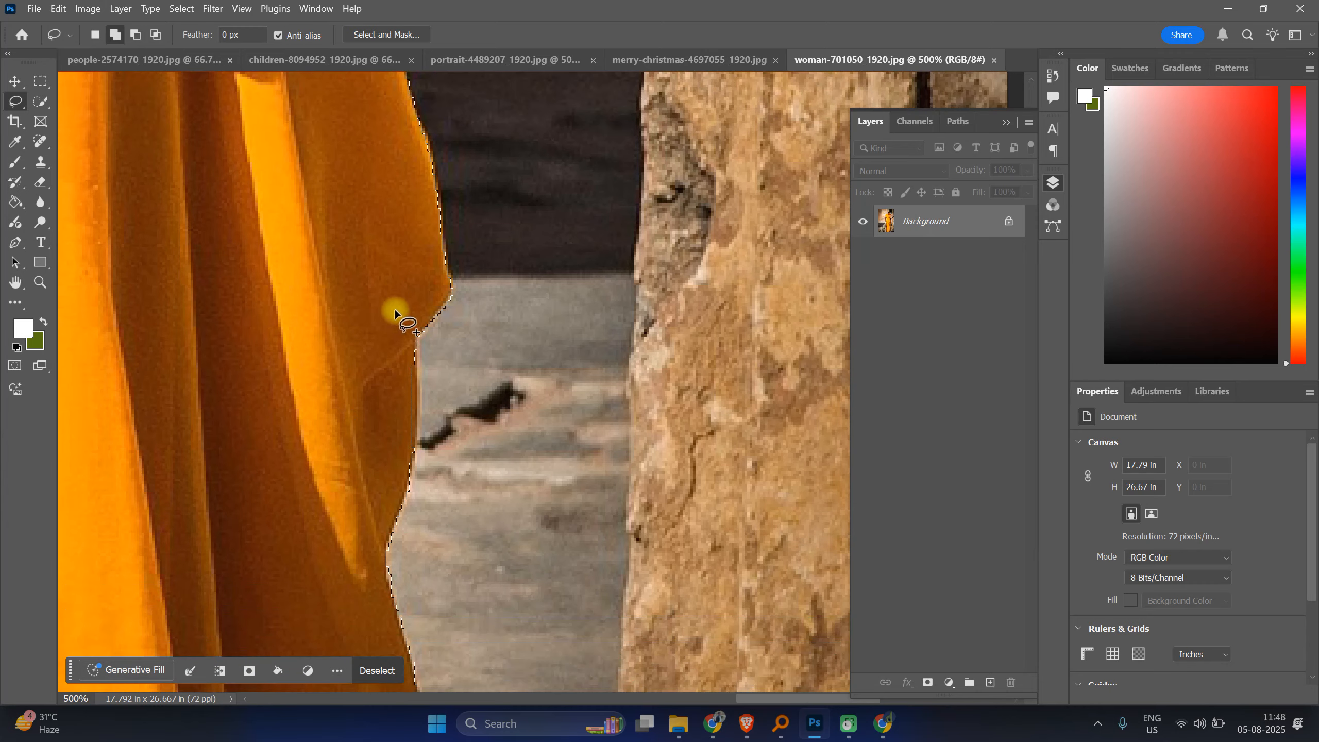
pyautogui.moveTo(396, 310); pyautogui.dragTo(414, 338)
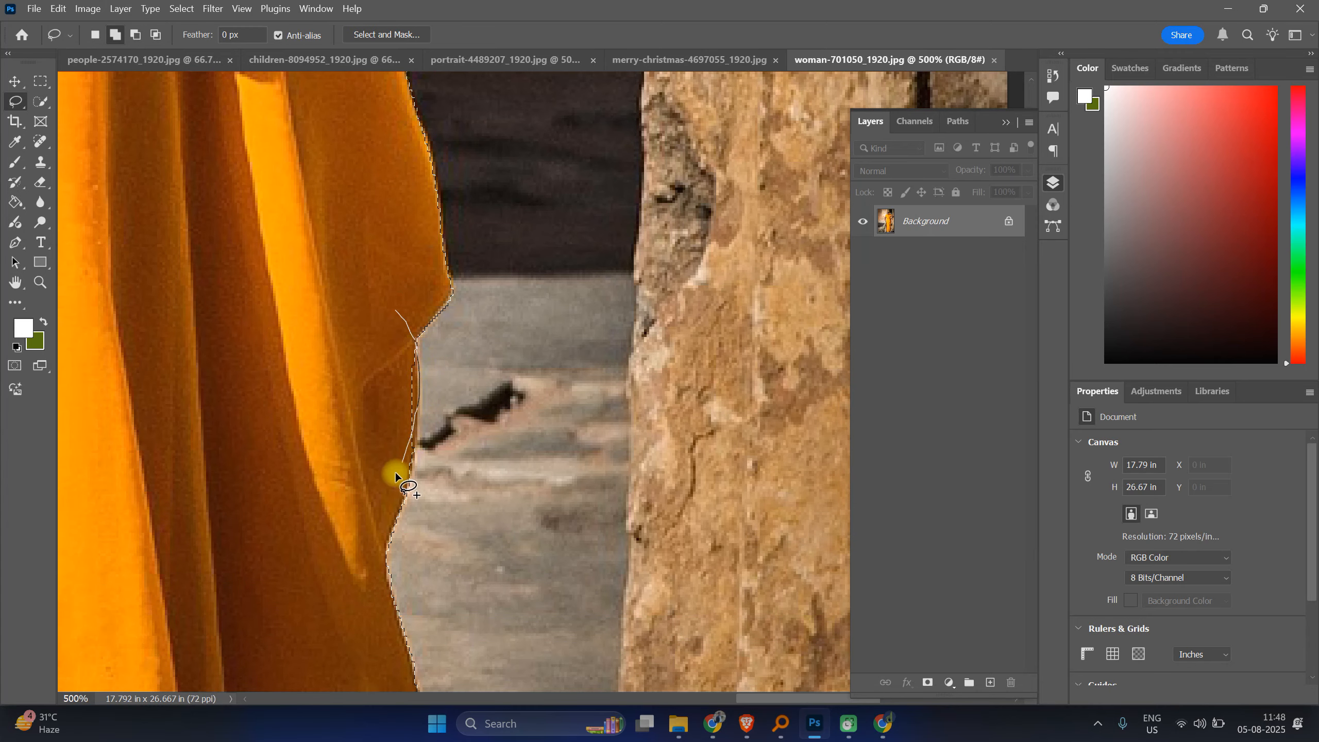
pyautogui.moveTo(396, 473); pyautogui.dragTo(392, 468)
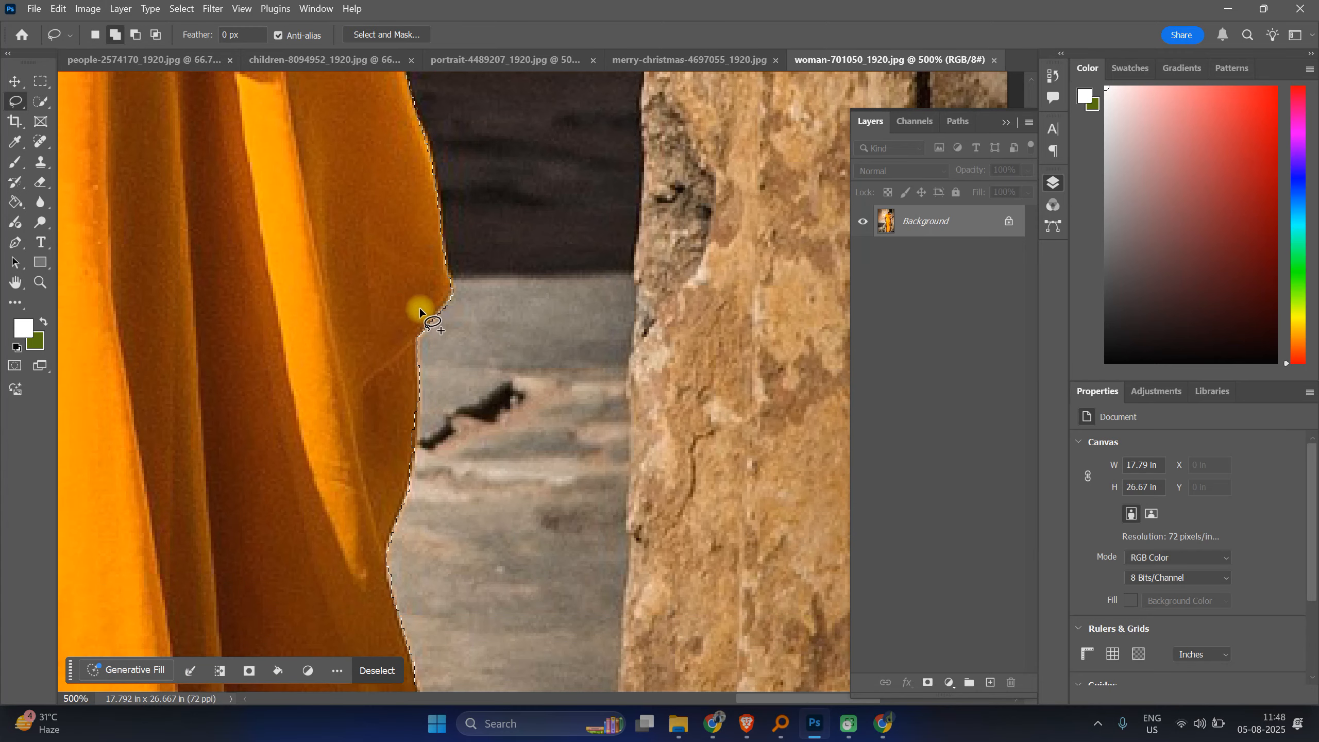
pyautogui.moveTo(420, 311); pyautogui.dragTo(413, 391)
pyautogui.moveTo(406, 455); pyautogui.dragTo(406, 458)
pyautogui.moveTo(410, 296)
pyautogui.mouseDown()
pyautogui.moveTo(415, 425)
pyautogui.moveTo(407, 464)
pyautogui.moveTo(366, 506)
pyautogui.moveTo(340, 357)
pyautogui.mouseUp()
# Step: Refine the selection border along the saree beside the dark background with lasso strokes
pyautogui.scroll(10, 488, 237)
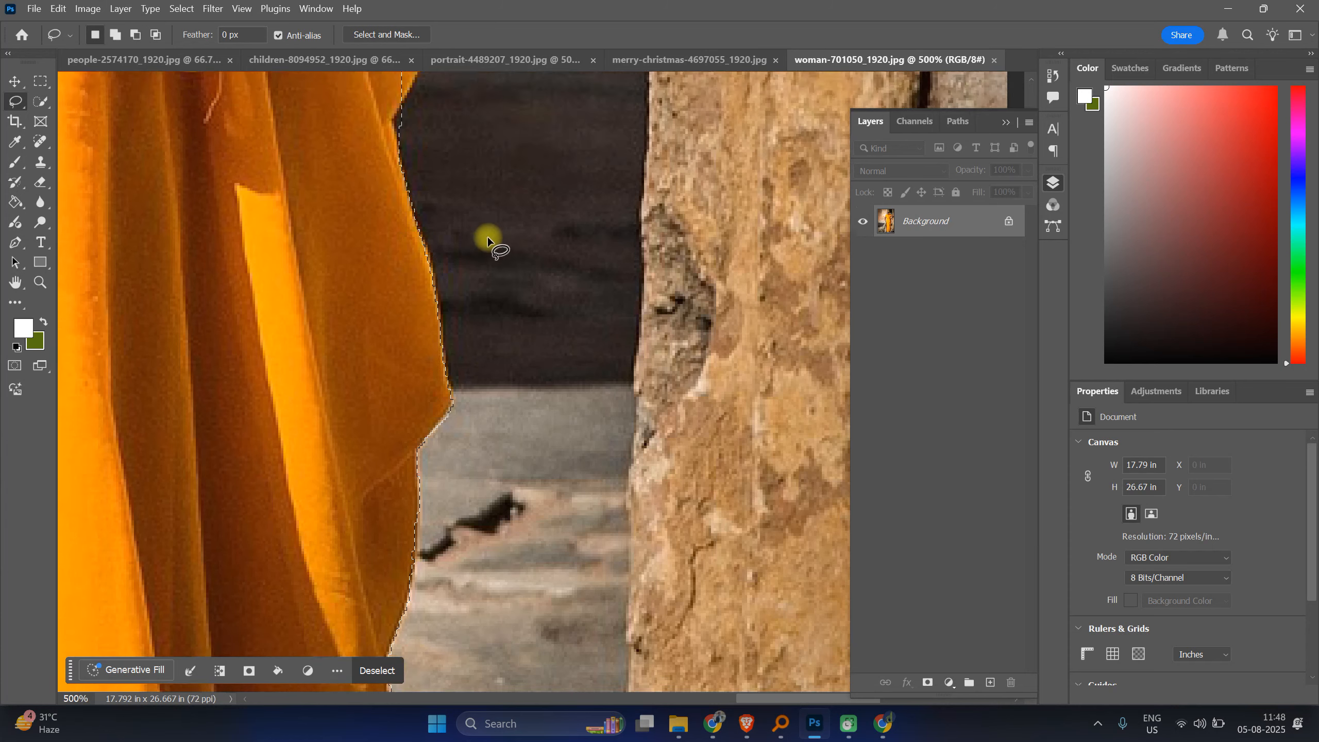
pyautogui.scroll(3, 487, 238)
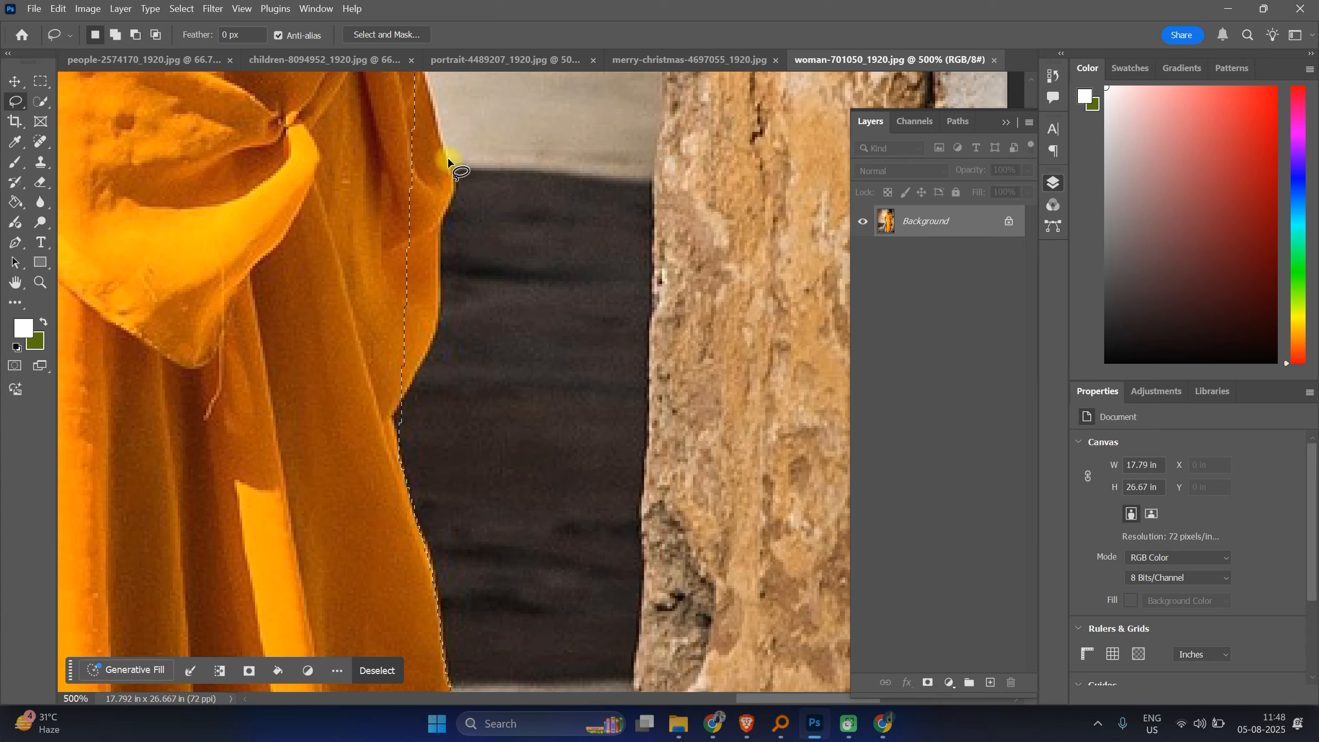
pyautogui.scroll(3, 446, 153)
pyautogui.moveTo(410, 134); pyautogui.dragTo(438, 203)
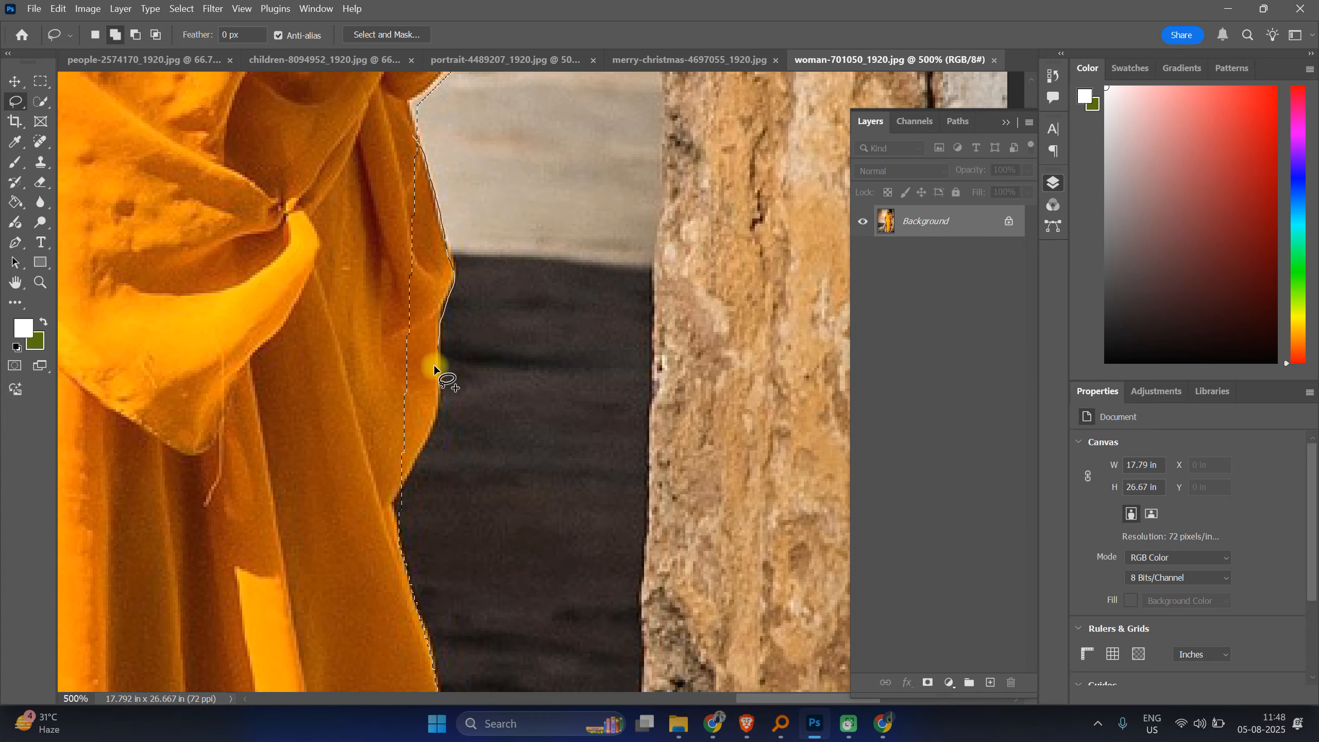
pyautogui.moveTo(402, 467); pyautogui.dragTo(401, 472)
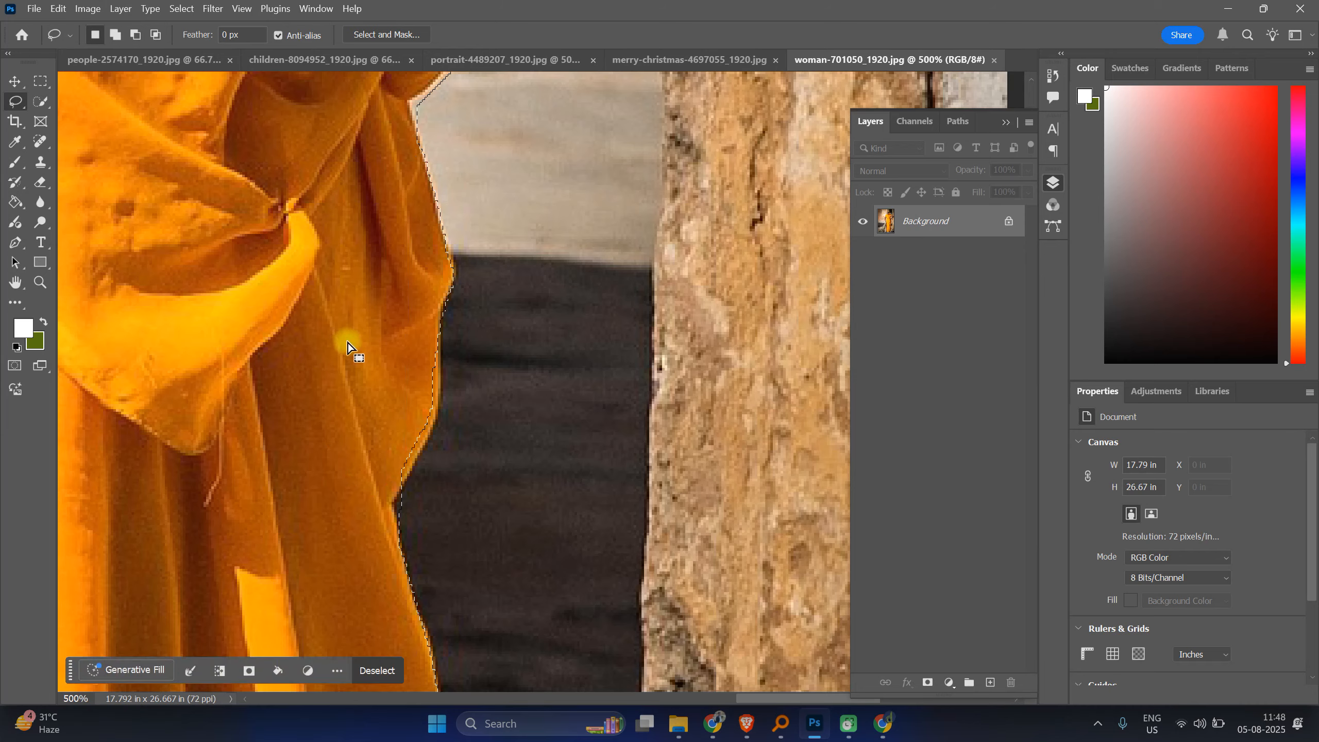
pyautogui.scroll(-3, 347, 343)
pyautogui.moveTo(437, 264); pyautogui.dragTo(443, 315)
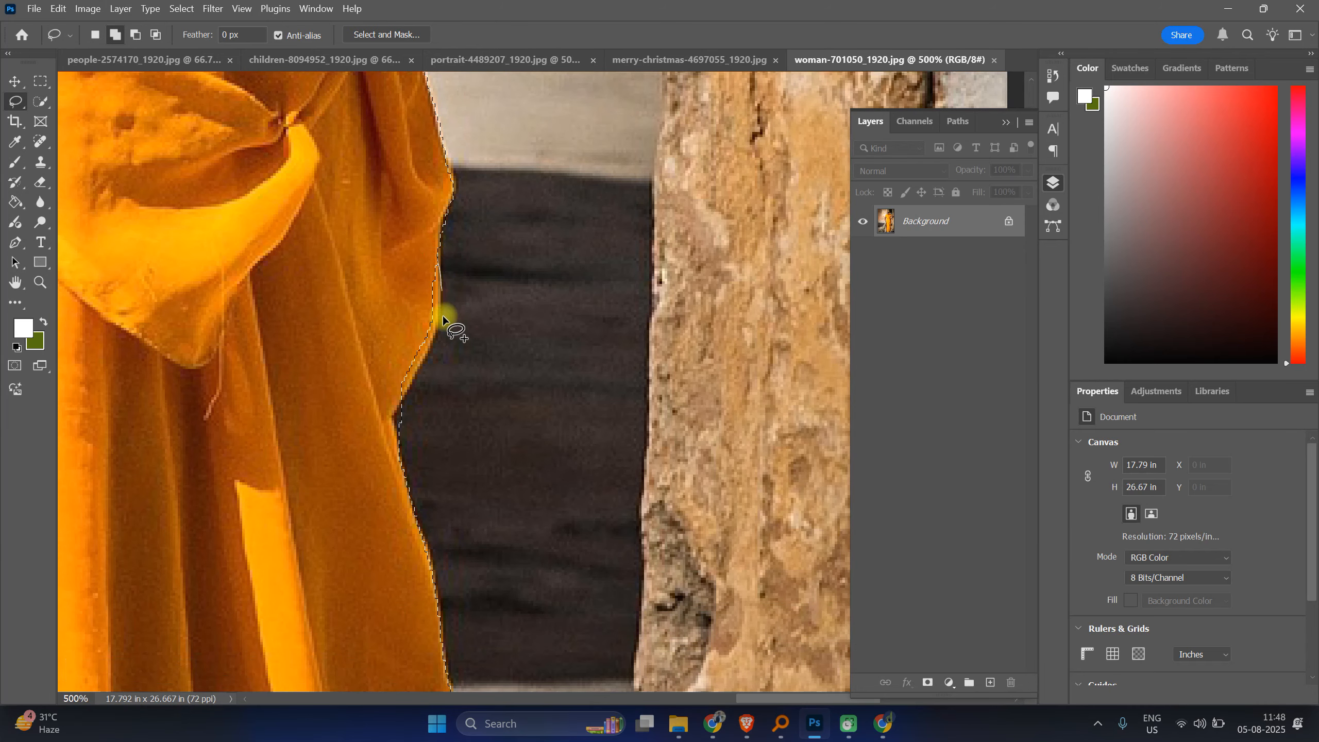
pyautogui.moveTo(413, 381)
pyautogui.mouseDown()
pyautogui.moveTo(388, 426)
pyautogui.moveTo(343, 402)
pyautogui.moveTo(416, 266)
pyautogui.mouseUp()
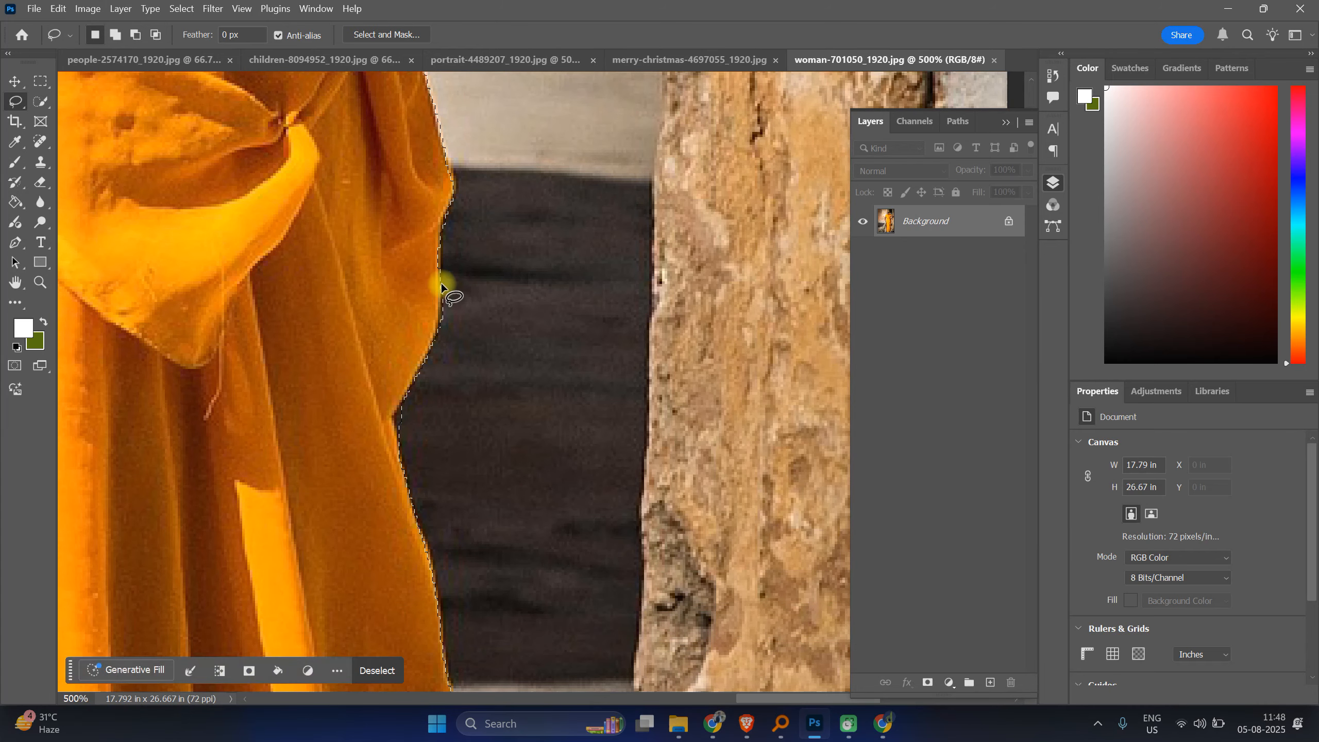
# Step: Add the saree fold beside the pale ground to the selection with a lasso stroke
pyautogui.scroll(-3, 441, 283)
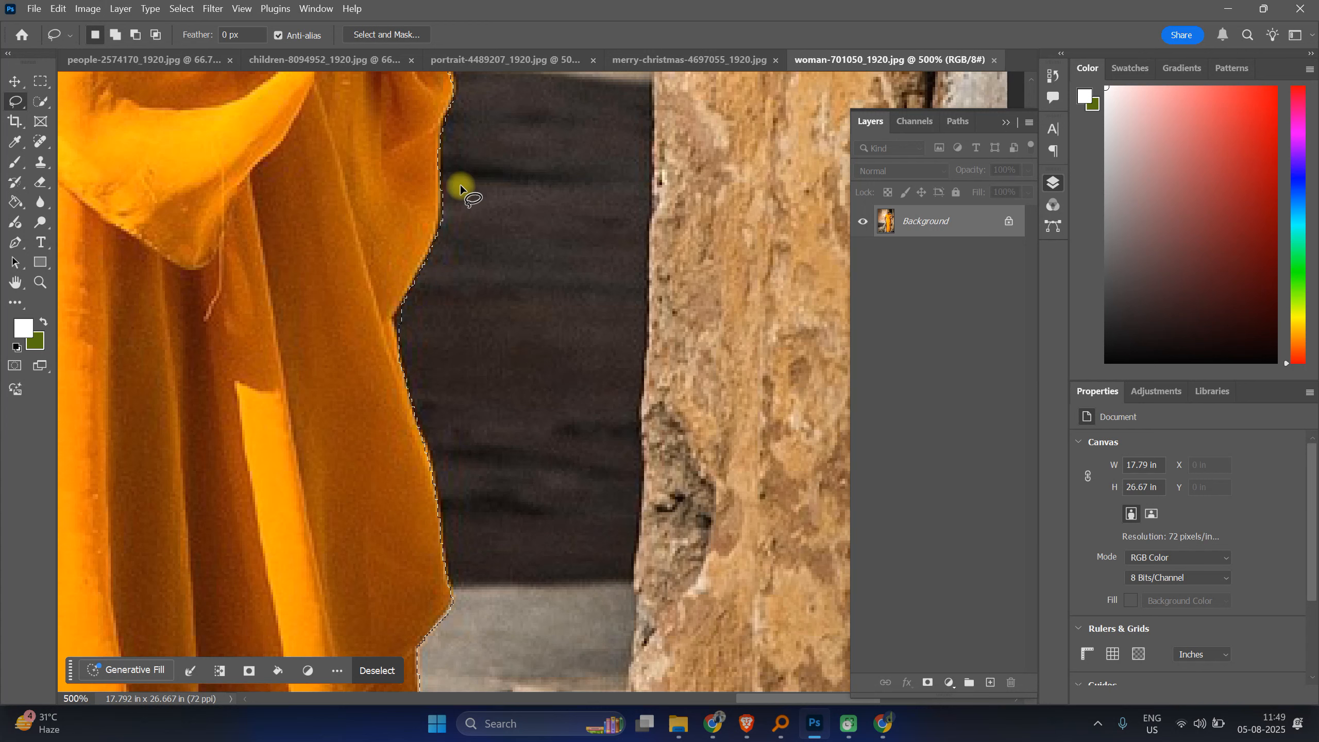
pyautogui.scroll(5, 460, 184)
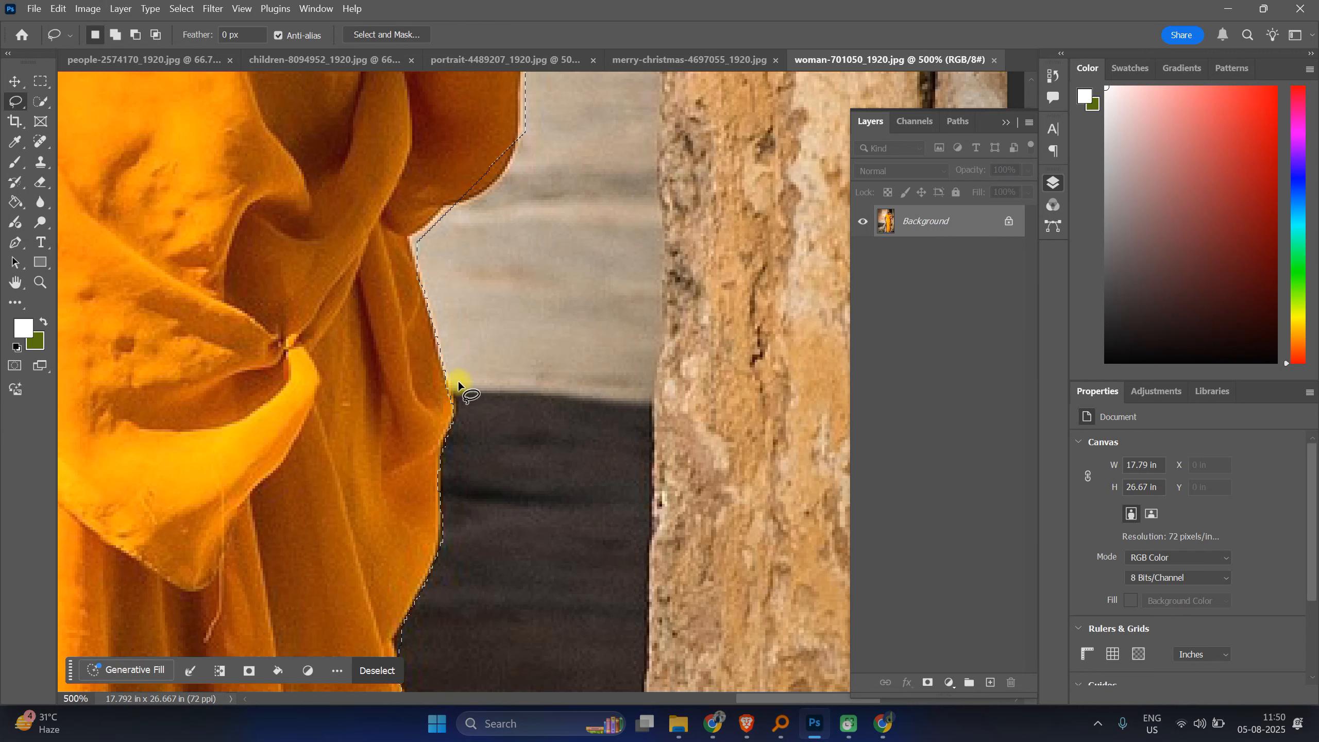
pyautogui.scroll(2, 439, 387)
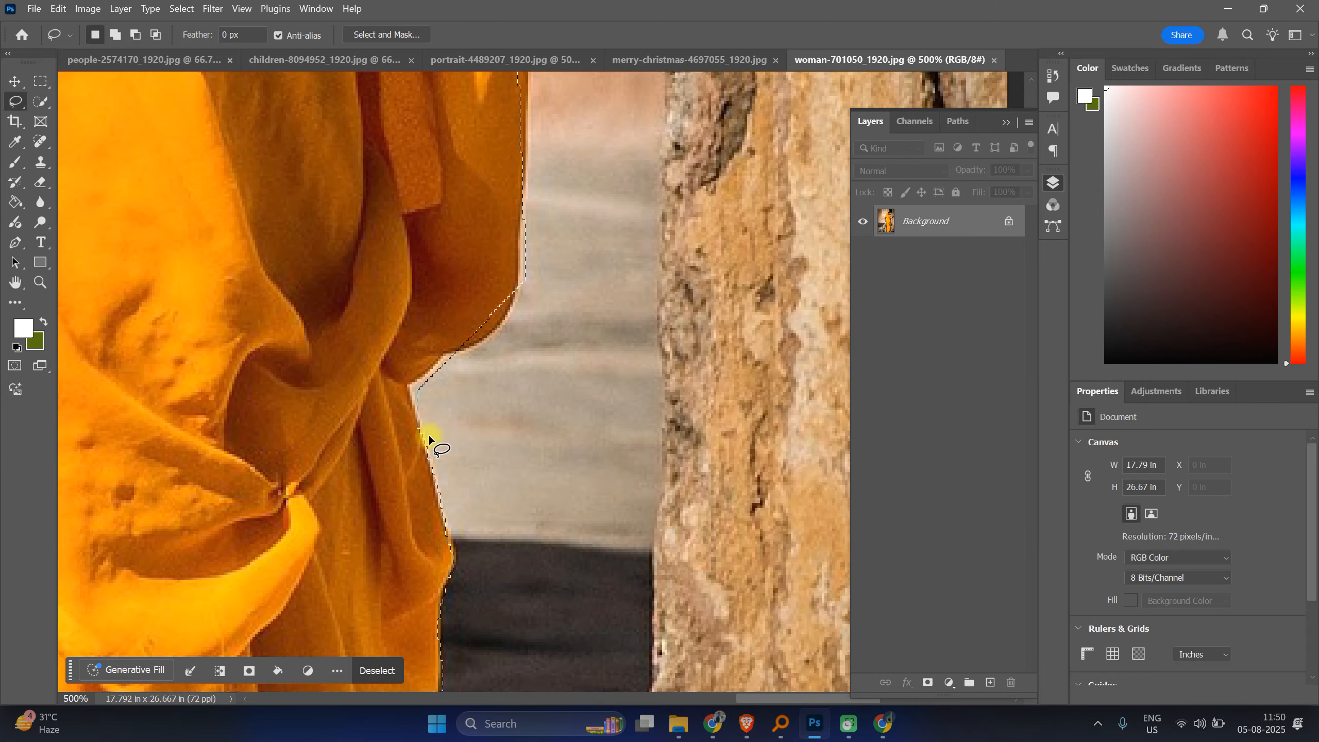
pyautogui.press('shift')
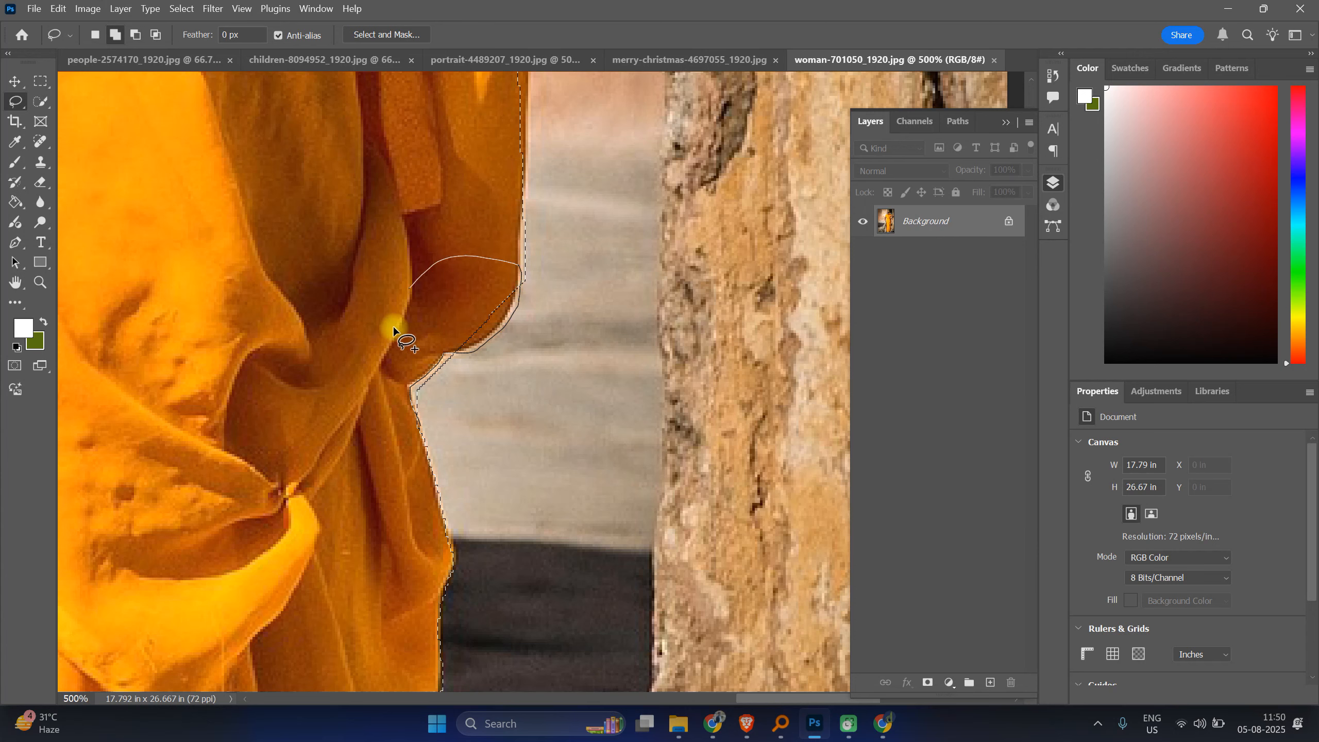
pyautogui.moveTo(431, 481); pyautogui.dragTo(453, 509)
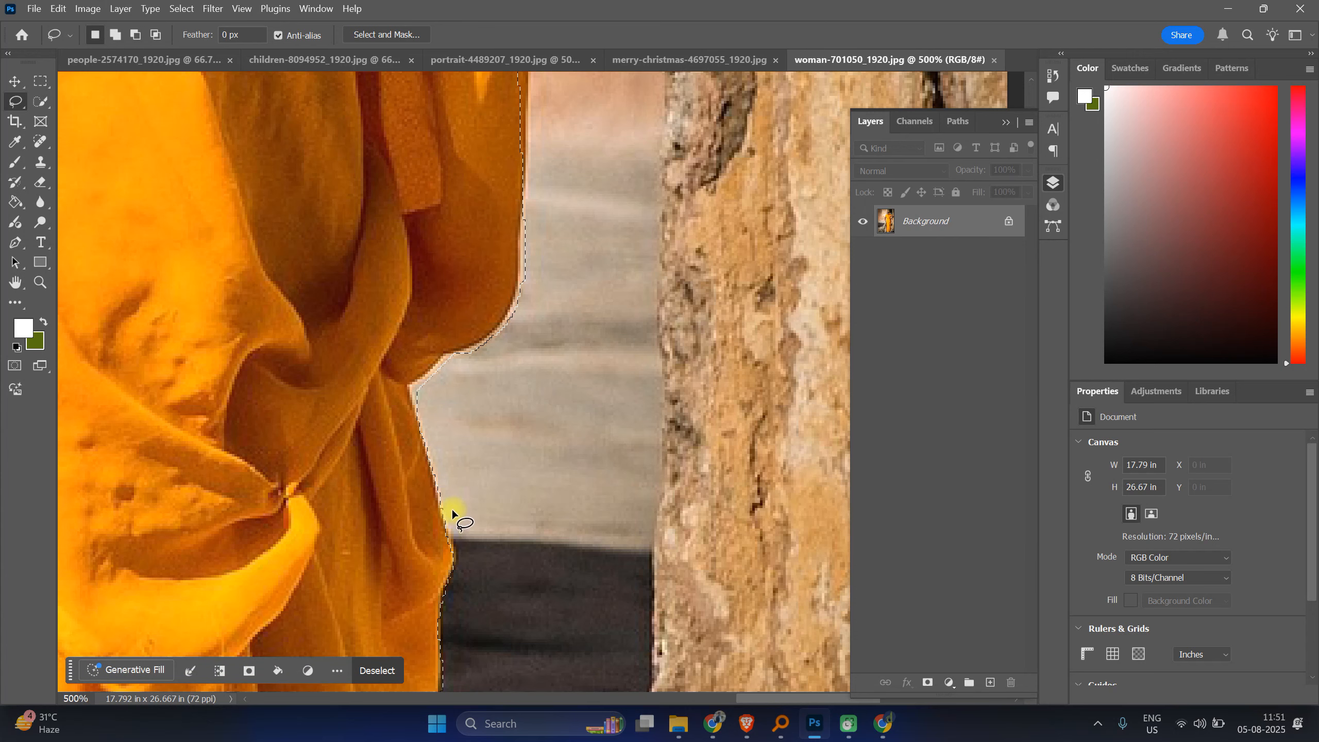
# Step: Add the missed saree strip along the edge beside the pale ground higher up to the selection
pyautogui.scroll(2, 451, 507)
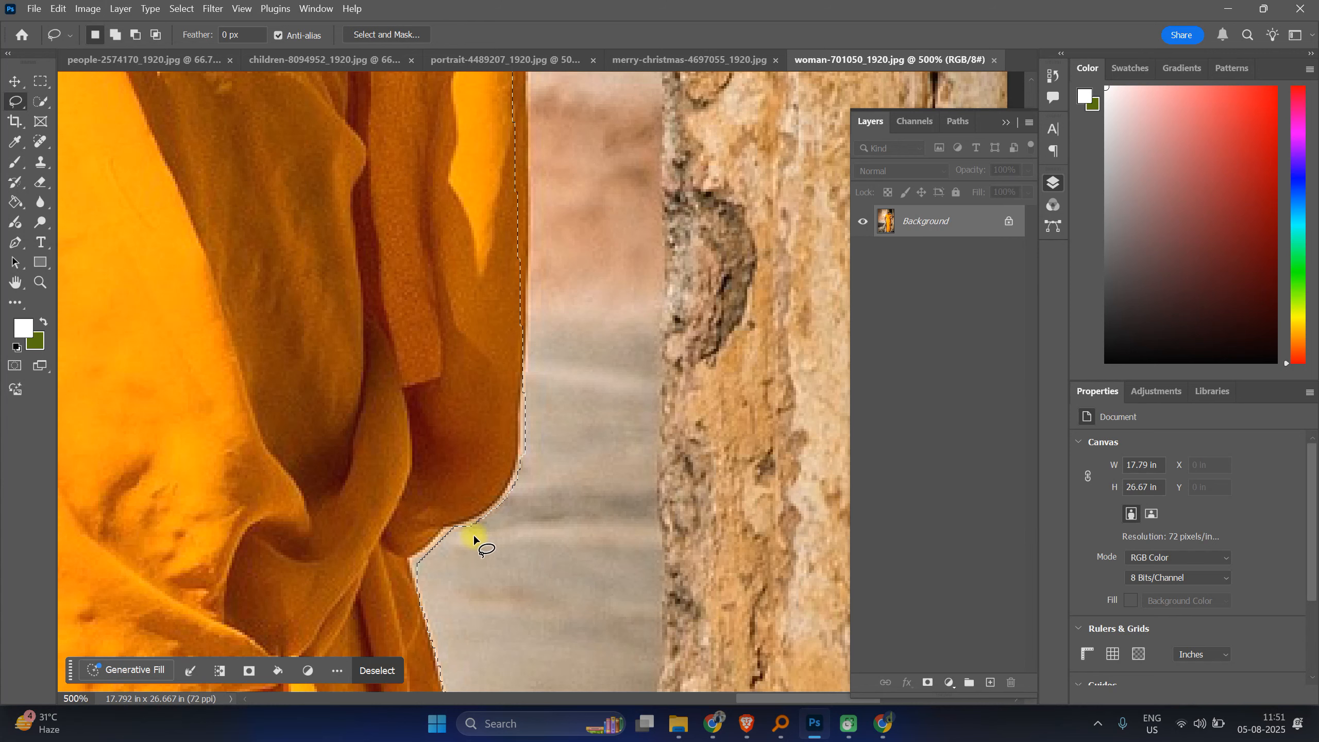
pyautogui.scroll(1, 516, 468)
pyautogui.scroll(2, 516, 469)
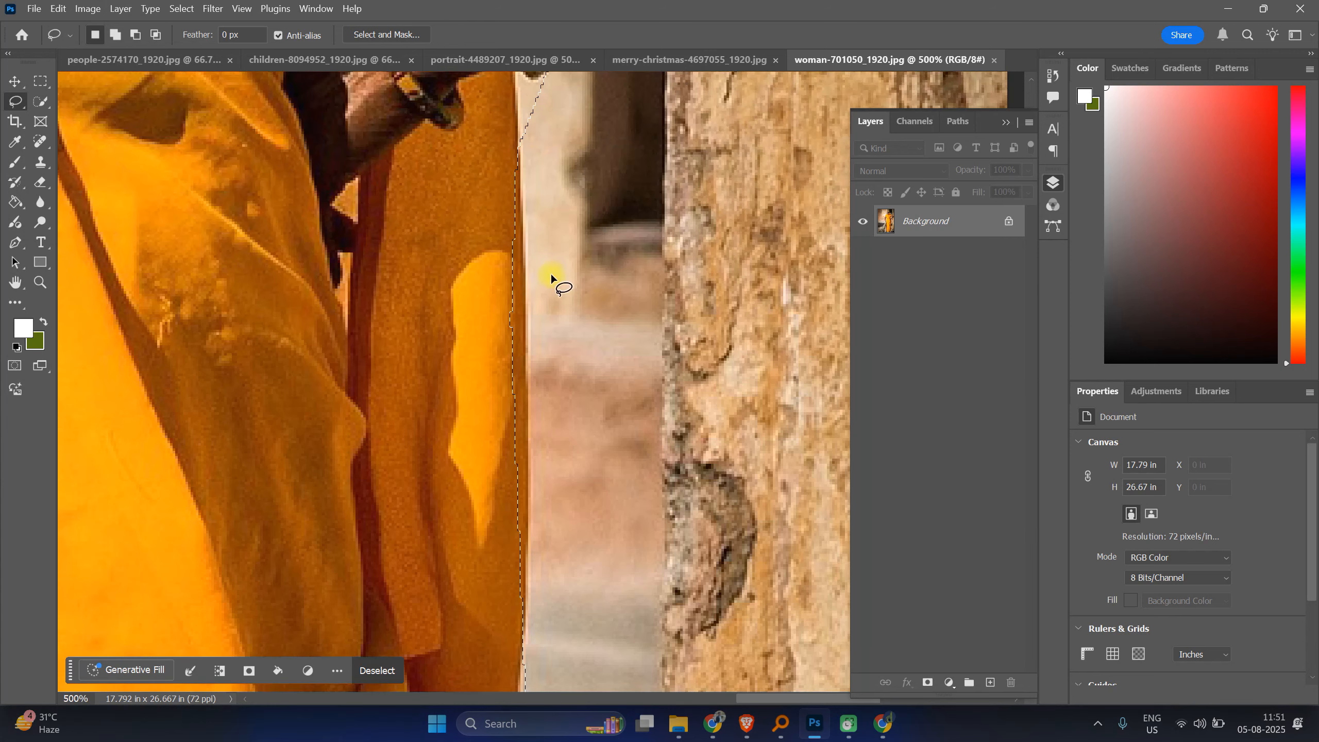
pyautogui.moveTo(517, 149); pyautogui.dragTo(518, 154)
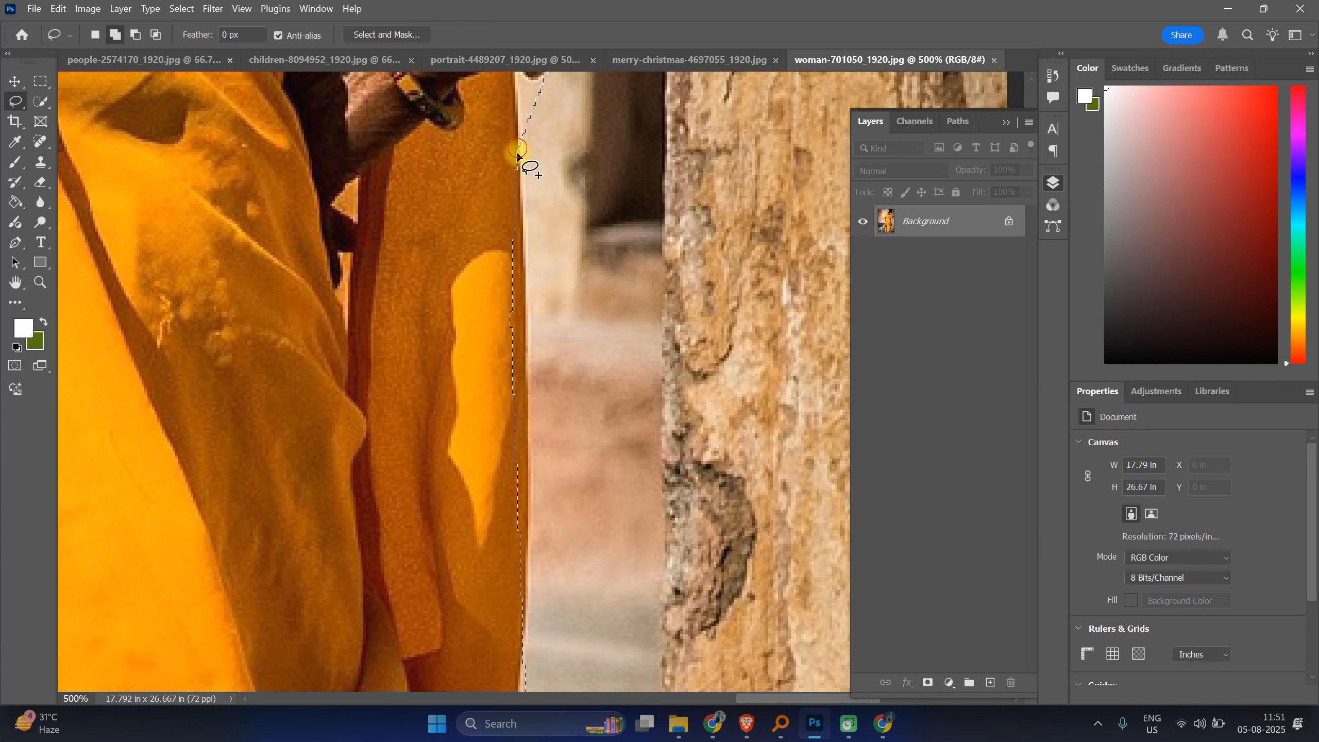
pyautogui.moveTo(520, 207); pyautogui.dragTo(524, 250)
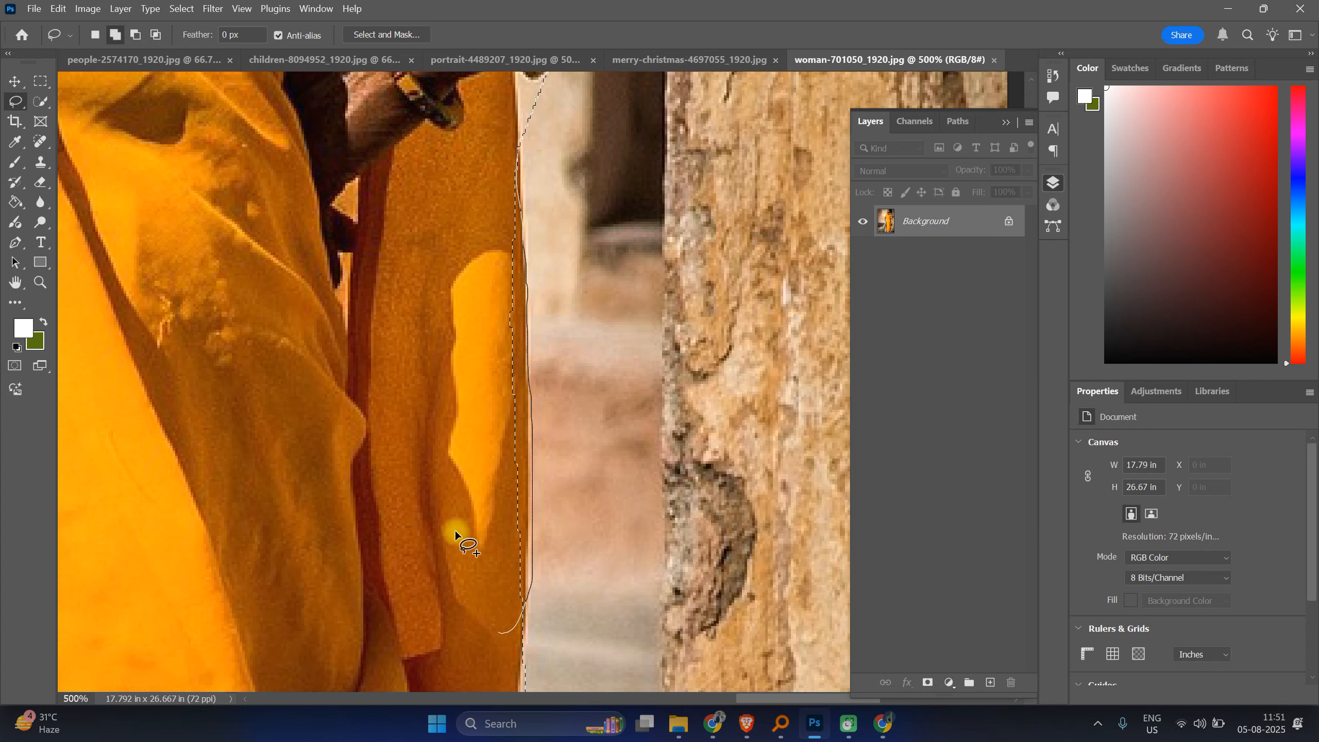
pyautogui.moveTo(455, 530); pyautogui.dragTo(517, 247)
# Step: Touch up the selection border along the saree edge with adding and subtracting lasso strokes
pyautogui.scroll(-2, 510, 254)
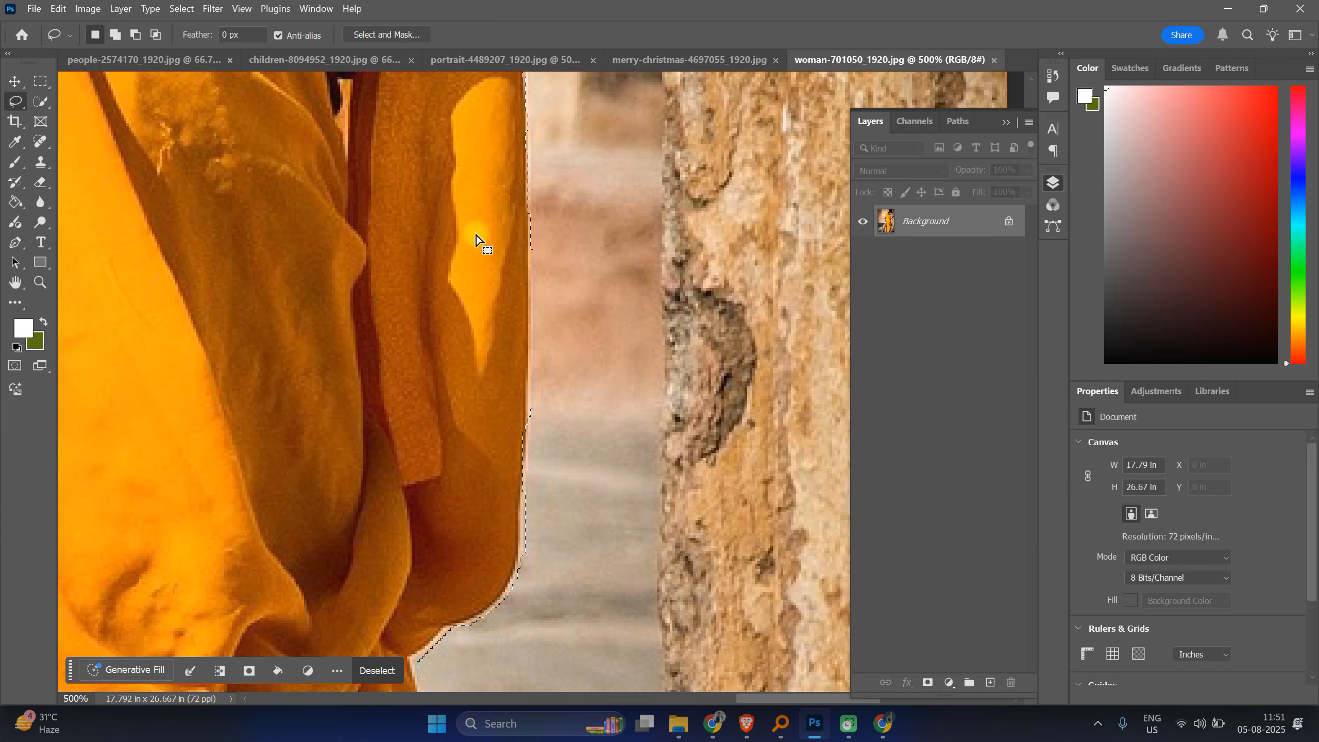
pyautogui.scroll(-3, 480, 242)
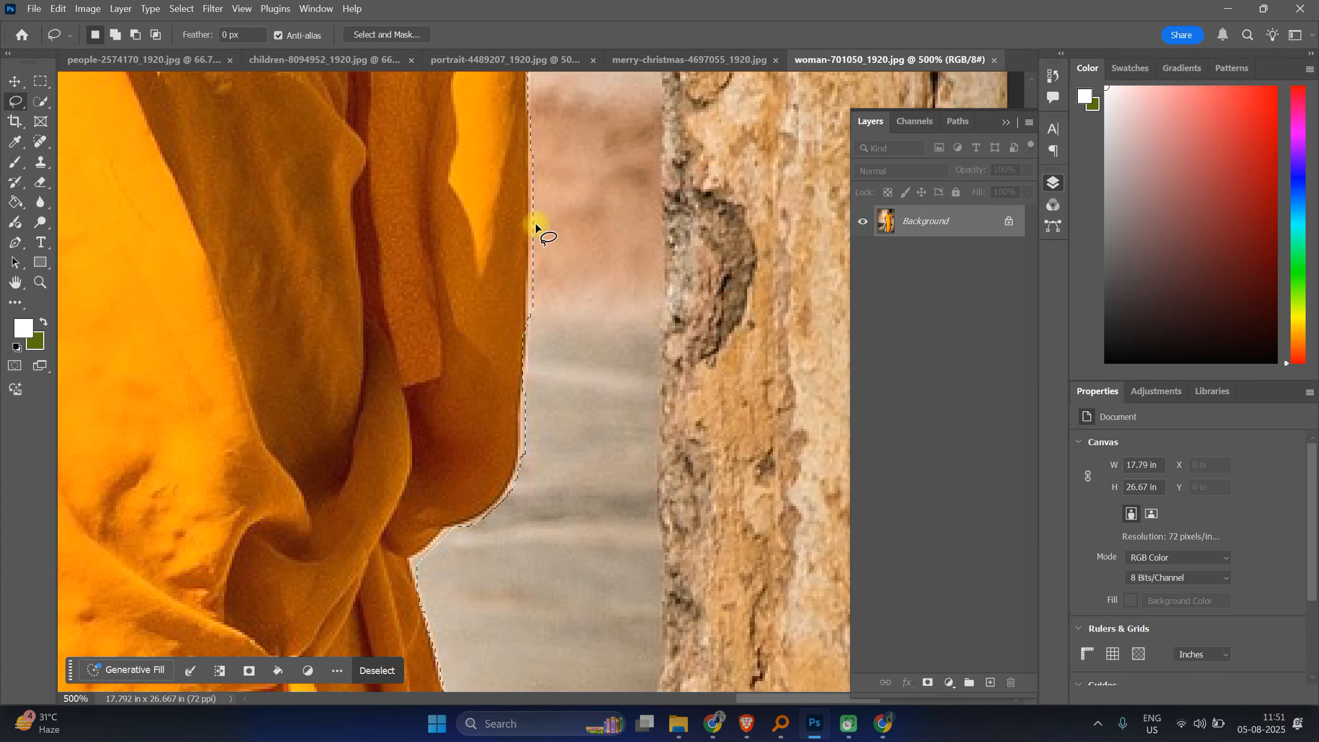
pyautogui.keyDown('alt'); pyautogui.moveTo(529, 149); pyautogui.dragTo(527, 154); pyautogui.keyUp('alt')
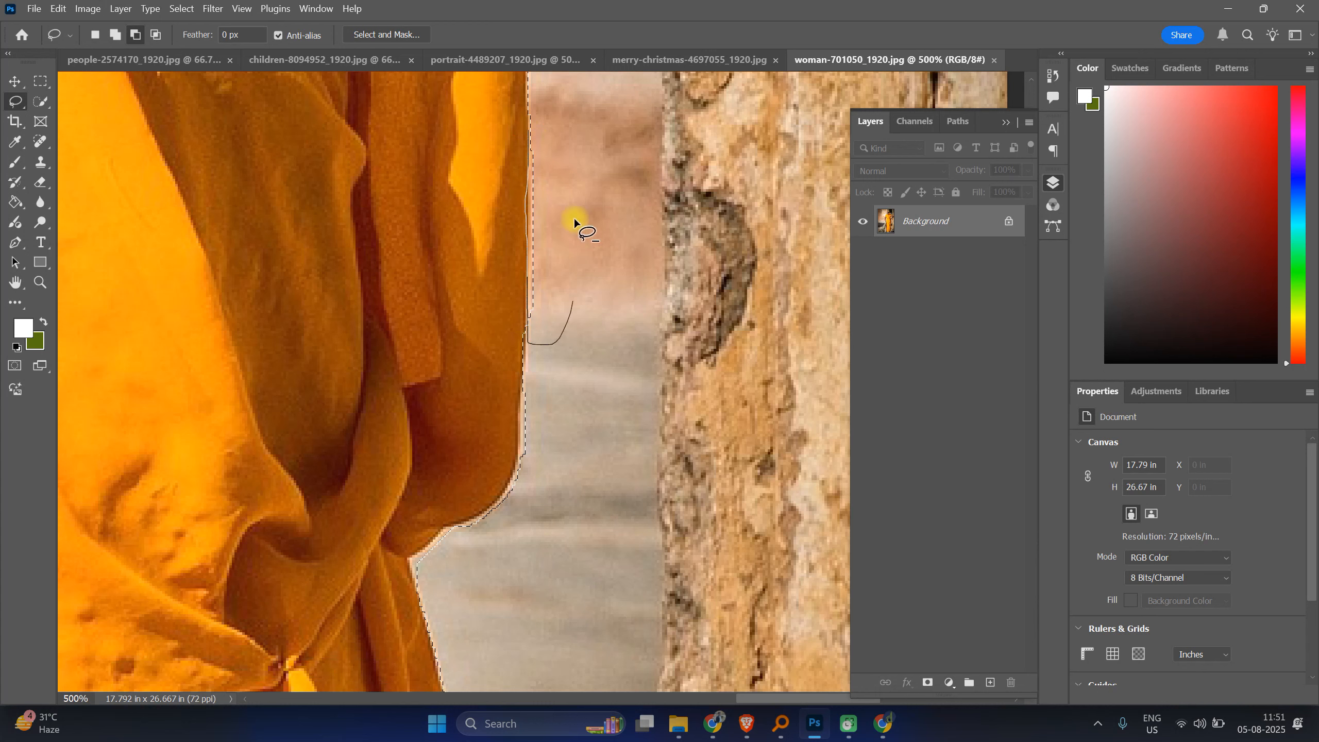
pyautogui.moveTo(543, 138); pyautogui.dragTo(543, 140)
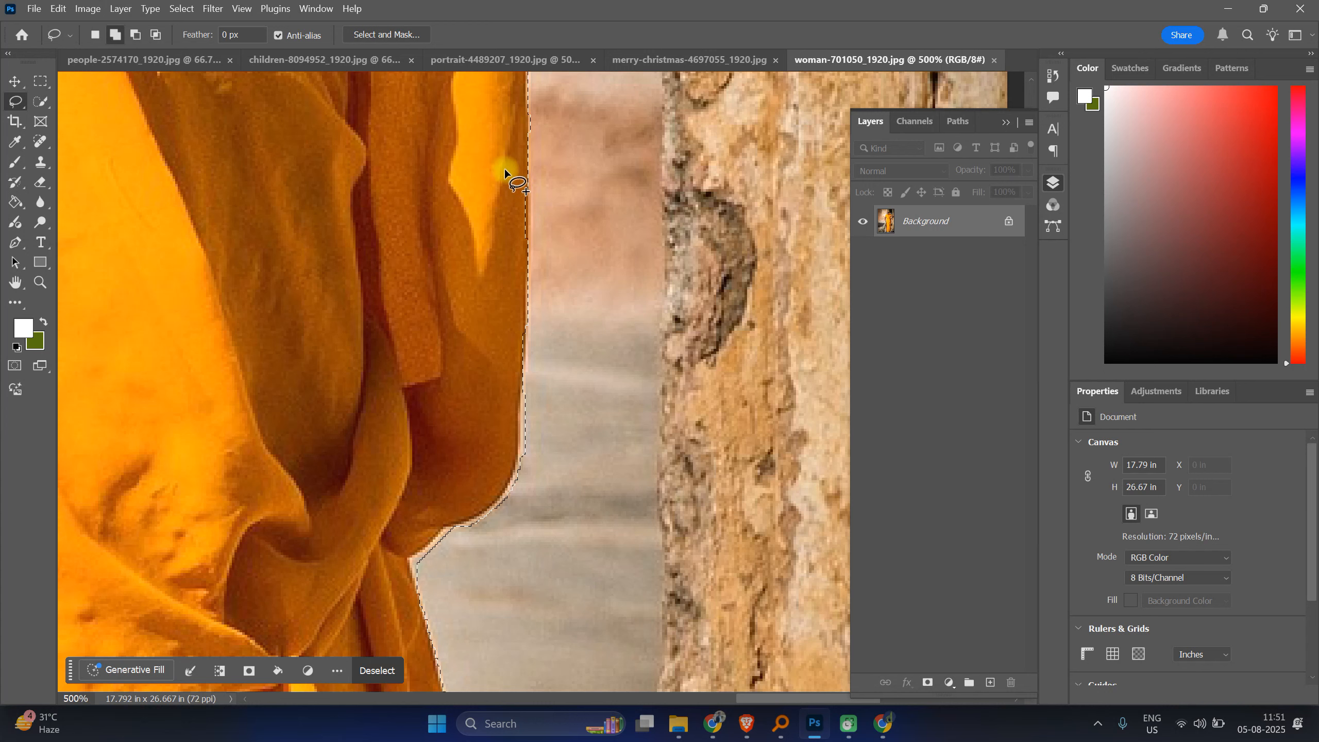
pyautogui.keyDown('shift'); pyautogui.moveTo(505, 169); pyautogui.dragTo(525, 182); pyautogui.keyUp('shift')
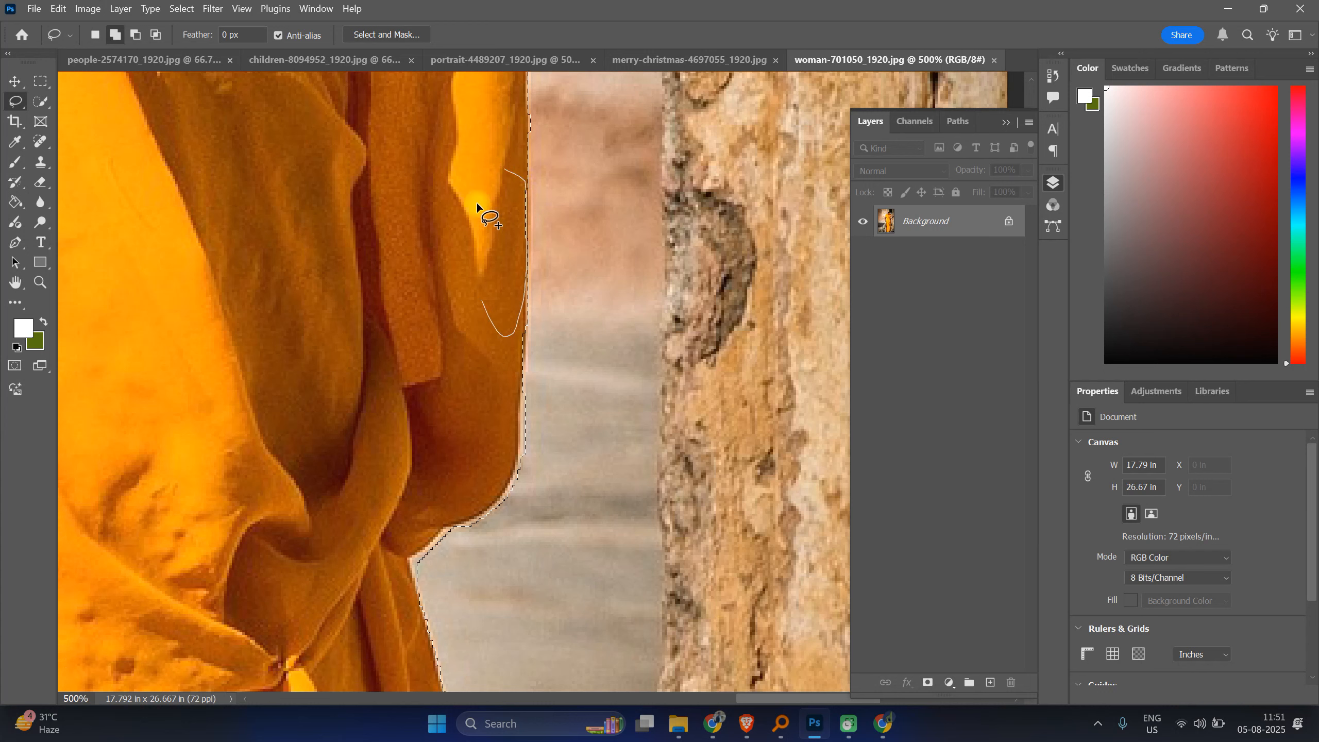
pyautogui.moveTo(474, 233); pyautogui.dragTo(481, 250)
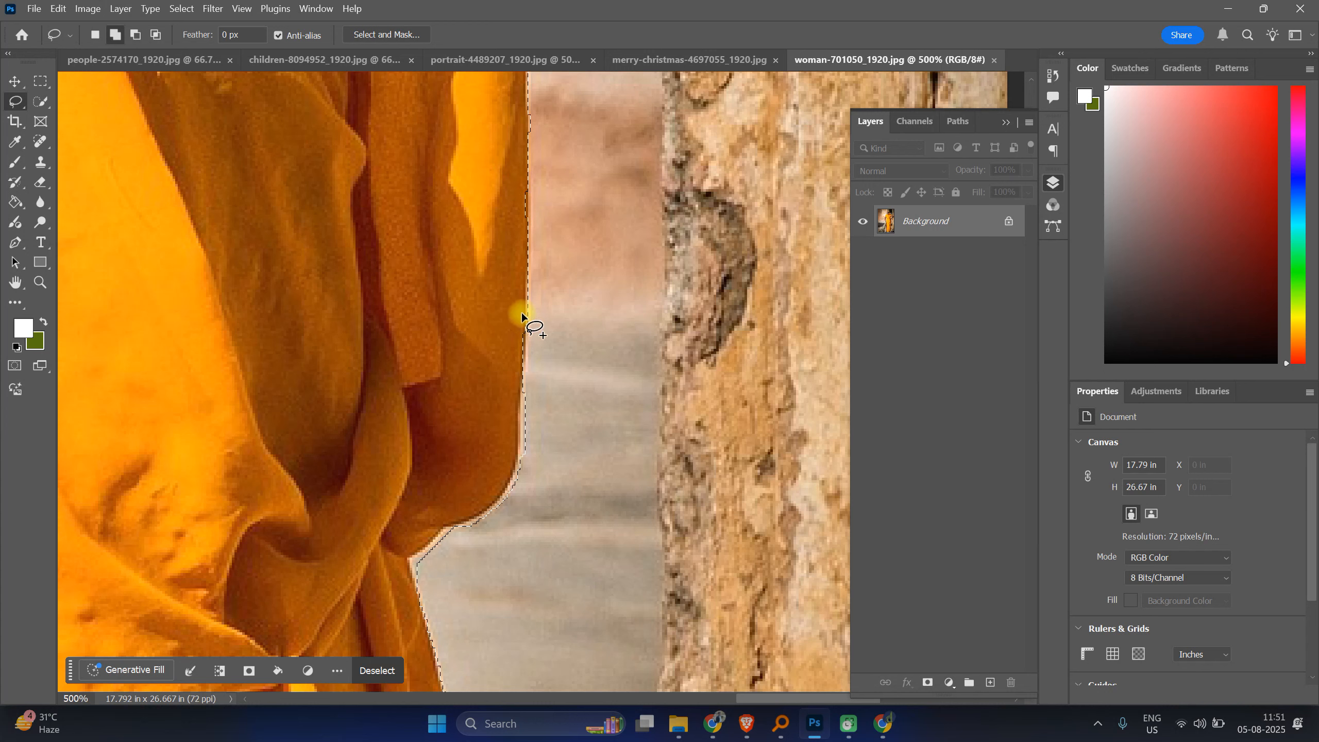
pyautogui.moveTo(522, 285); pyautogui.dragTo(519, 428)
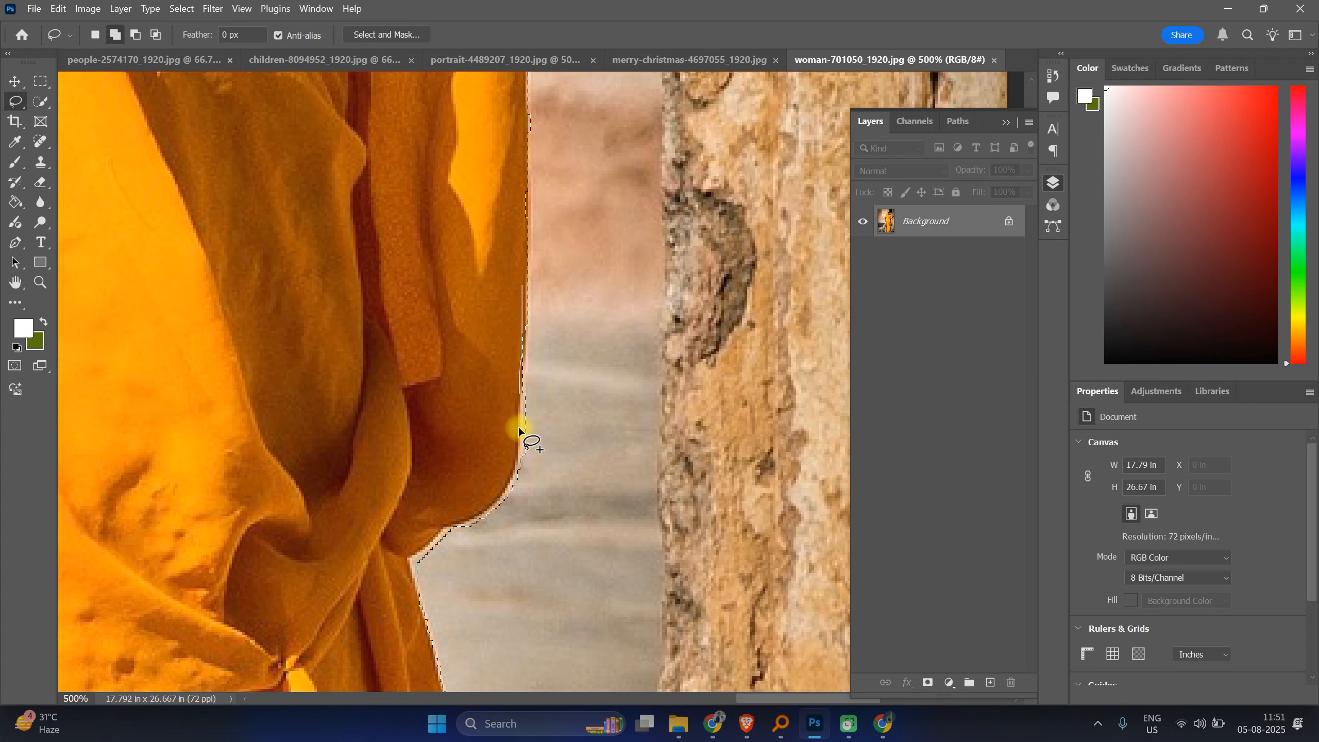
pyautogui.moveTo(461, 293)
pyautogui.mouseDown()
pyautogui.moveTo(521, 341)
pyautogui.moveTo(518, 390)
pyautogui.mouseUp()
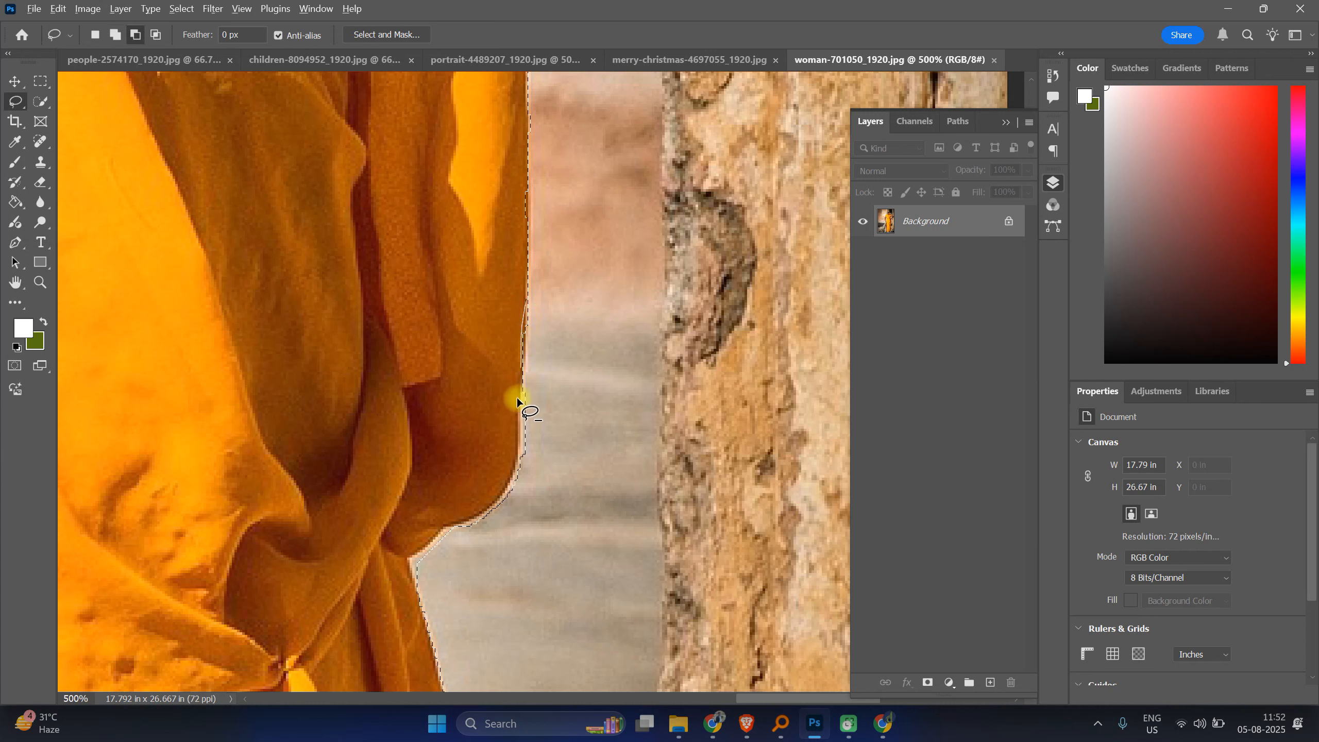
pyautogui.moveTo(562, 460); pyautogui.dragTo(573, 307)
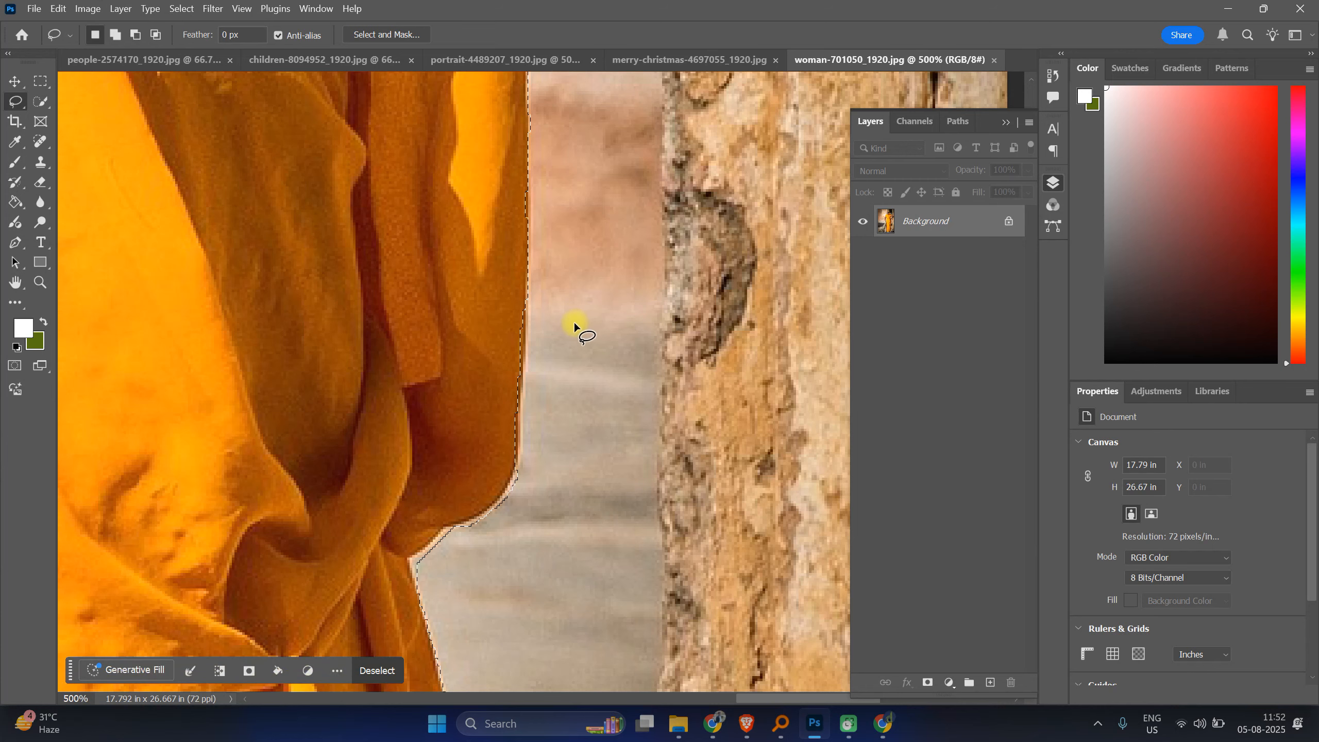
# Step: Switch to the Polygonal Lasso Tool and subtract the pale ground below the saree fold from the selection
pyautogui.scroll(-2, 571, 325)
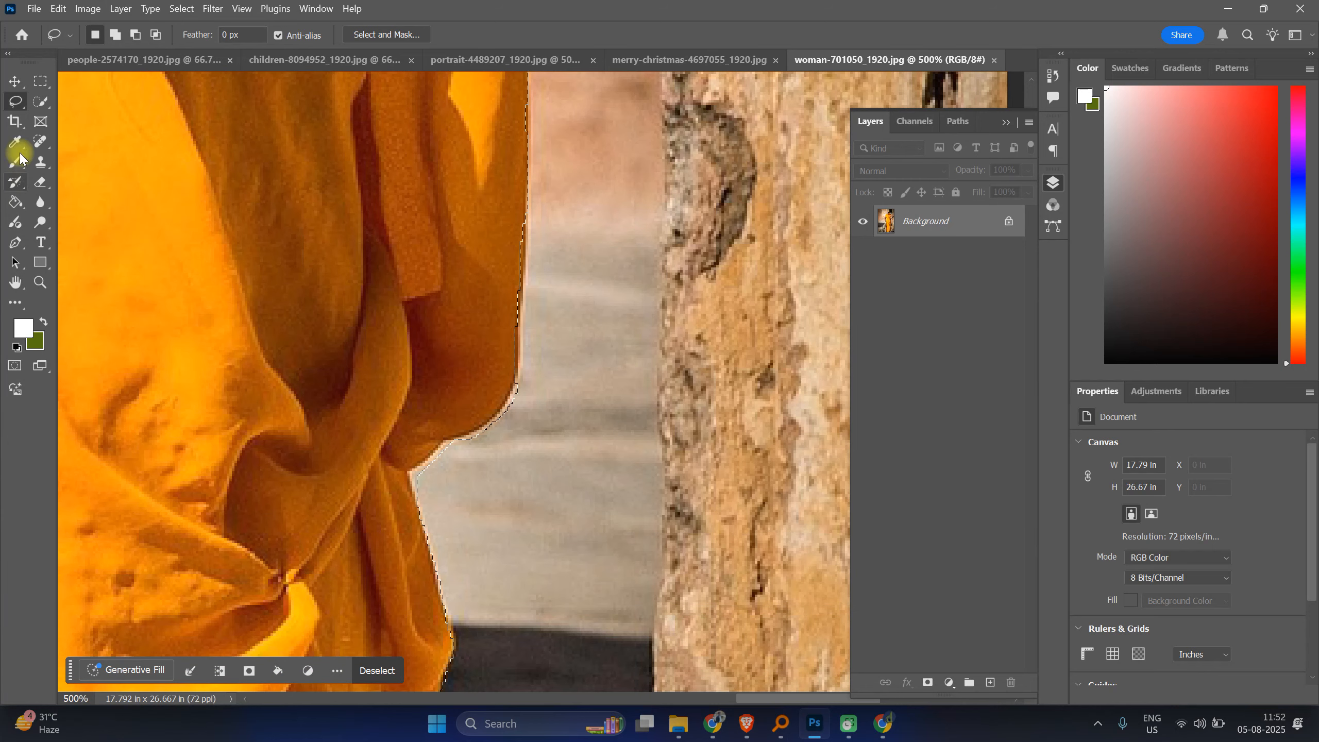
pyautogui.click(20, 98)
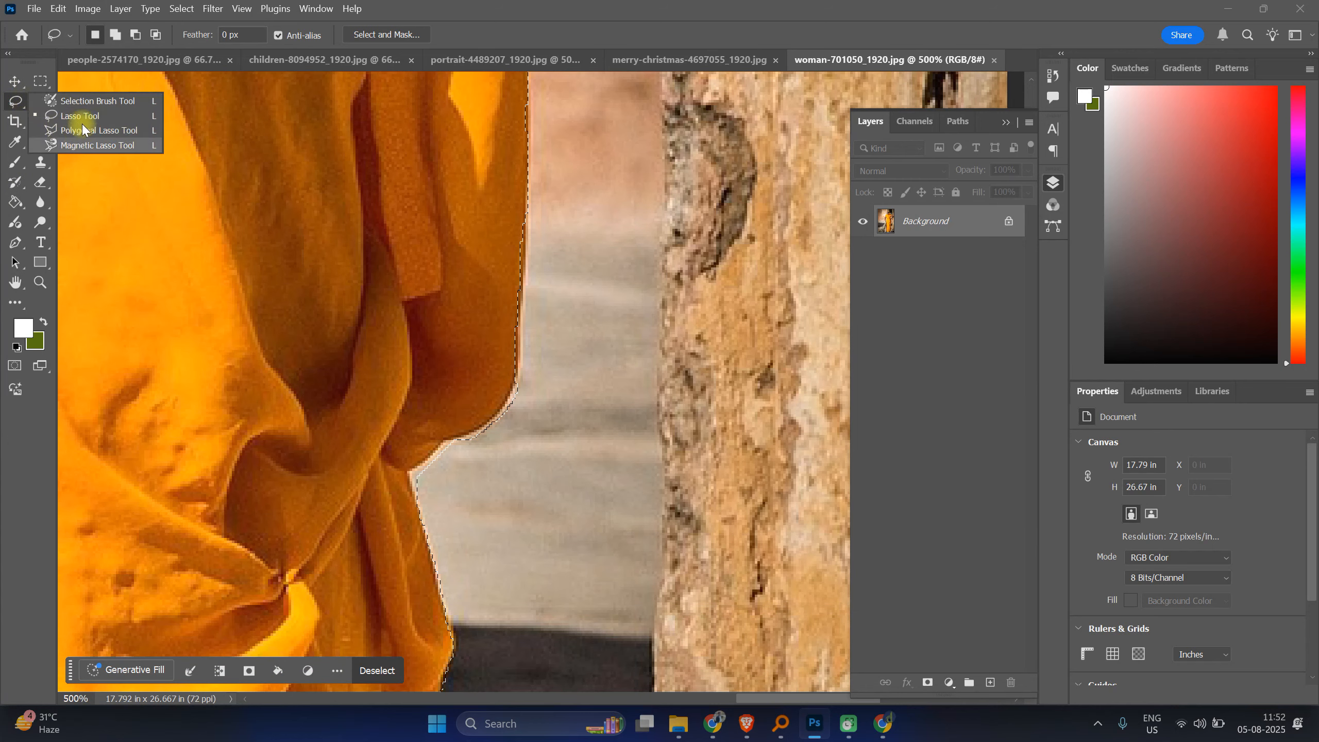
pyautogui.click(83, 130)
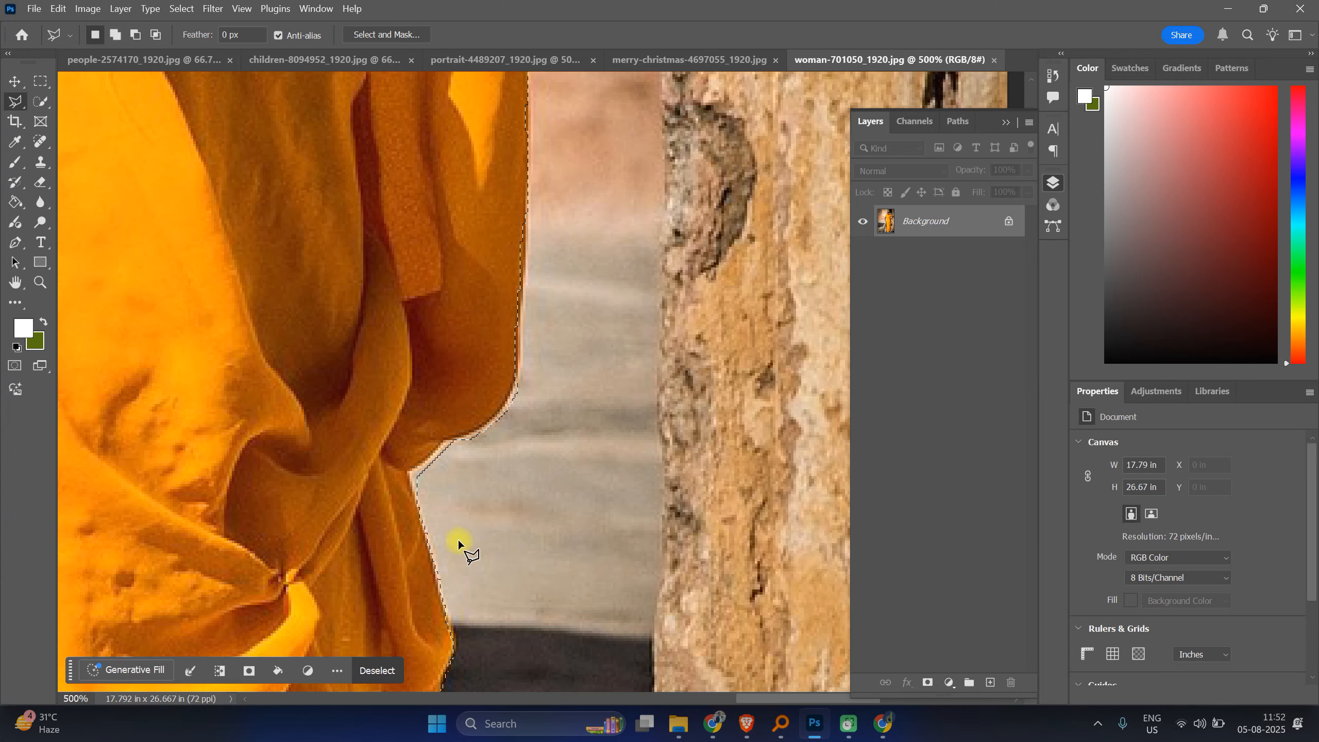
pyautogui.scroll(4, 457, 538)
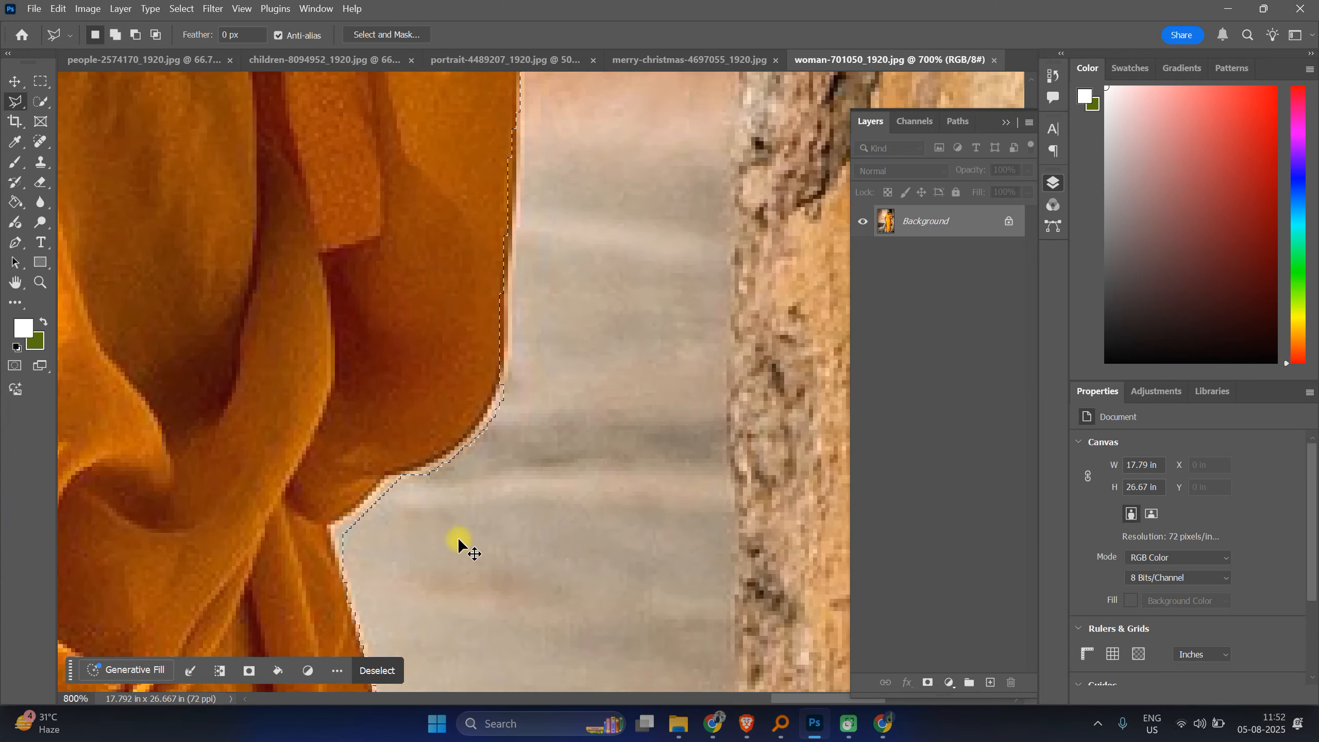
pyautogui.moveTo(458, 538); pyautogui.dragTo(757, 321)
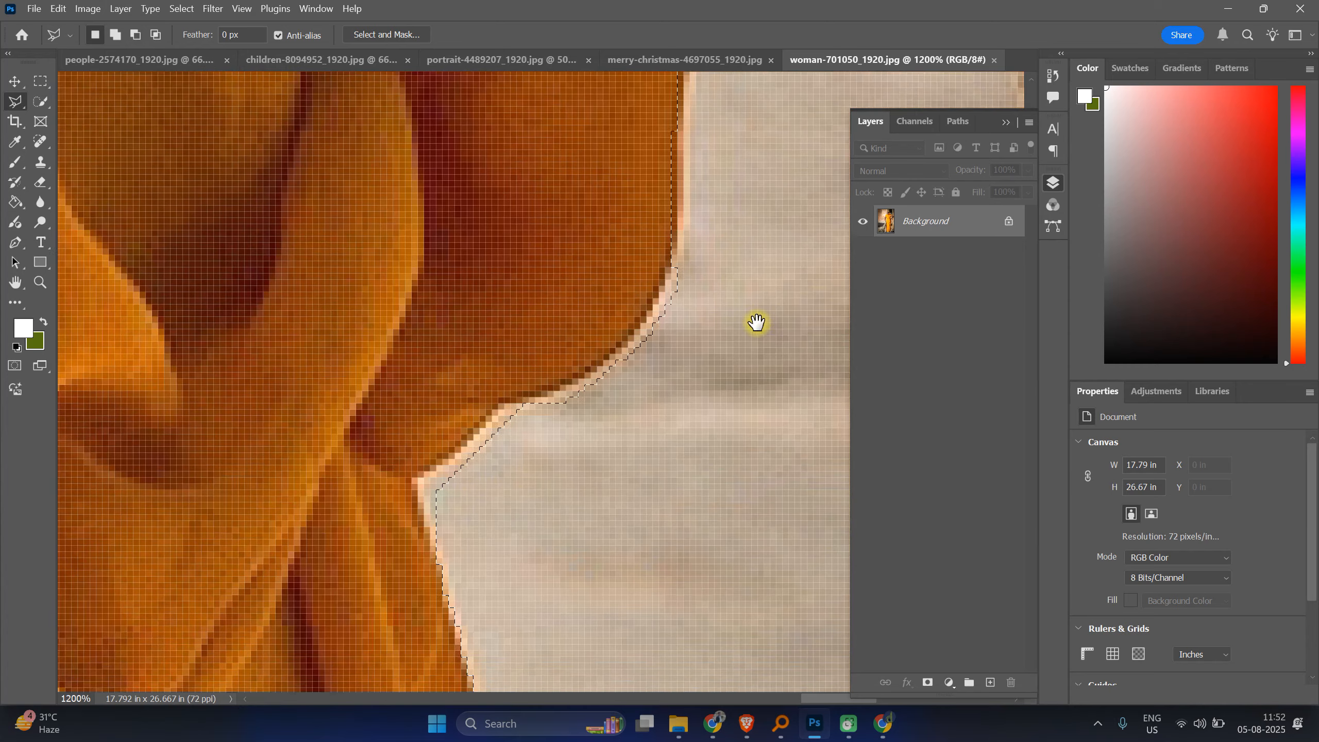
pyautogui.press('alt')
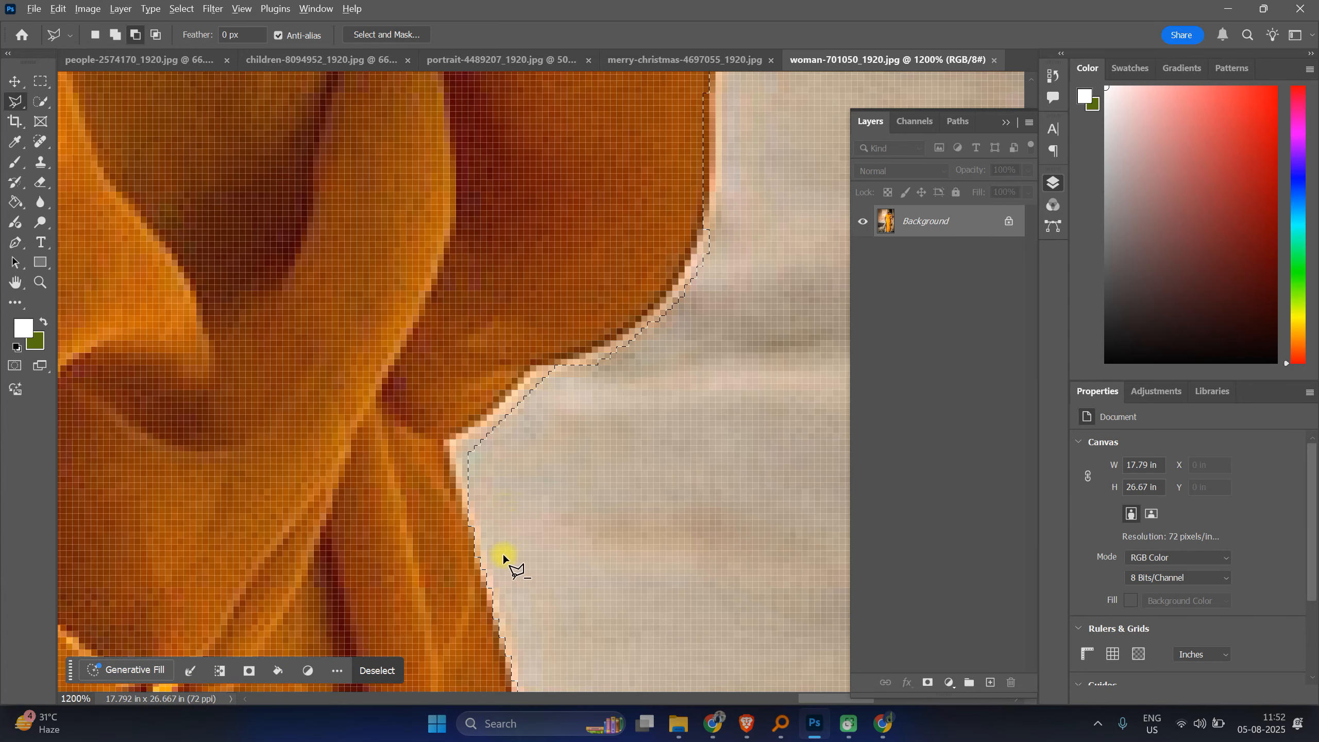
pyautogui.click(475, 534)
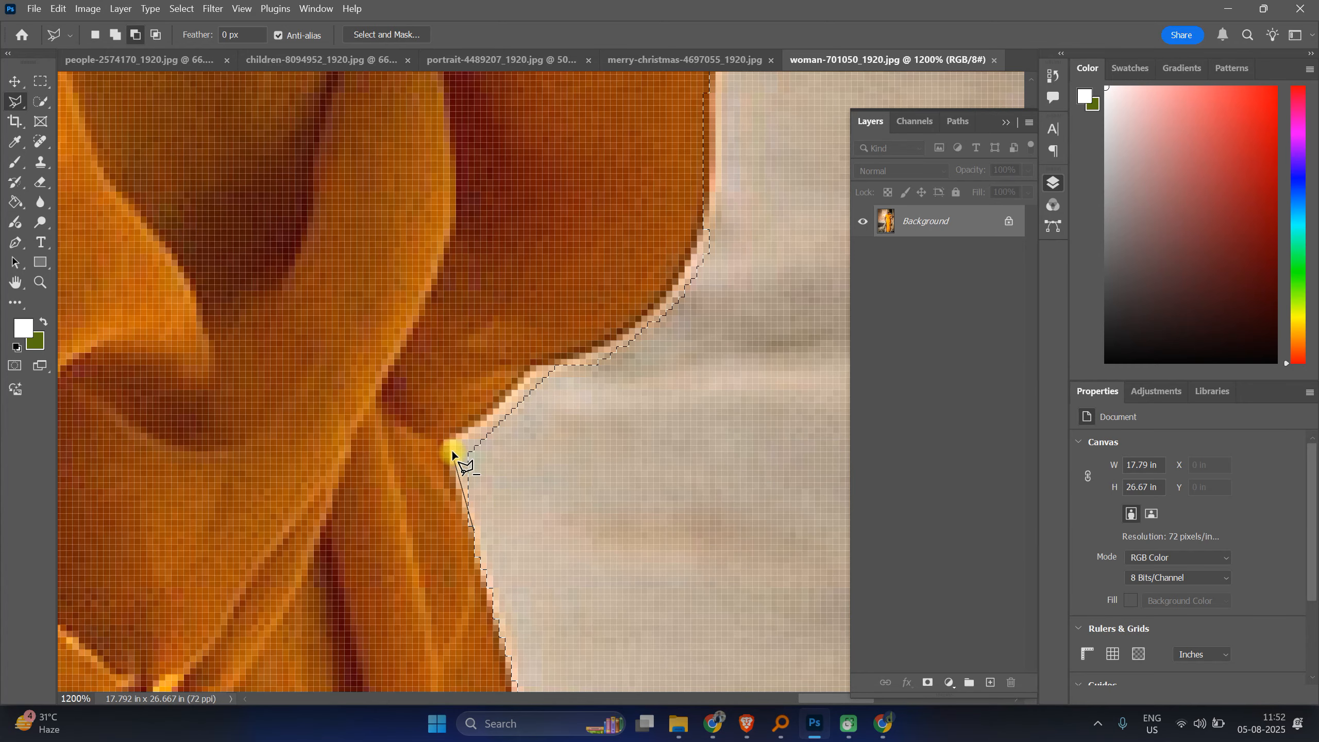
pyautogui.click(470, 433)
pyautogui.click(574, 366)
pyautogui.click(634, 404)
pyautogui.click(638, 539)
pyautogui.click(578, 583)
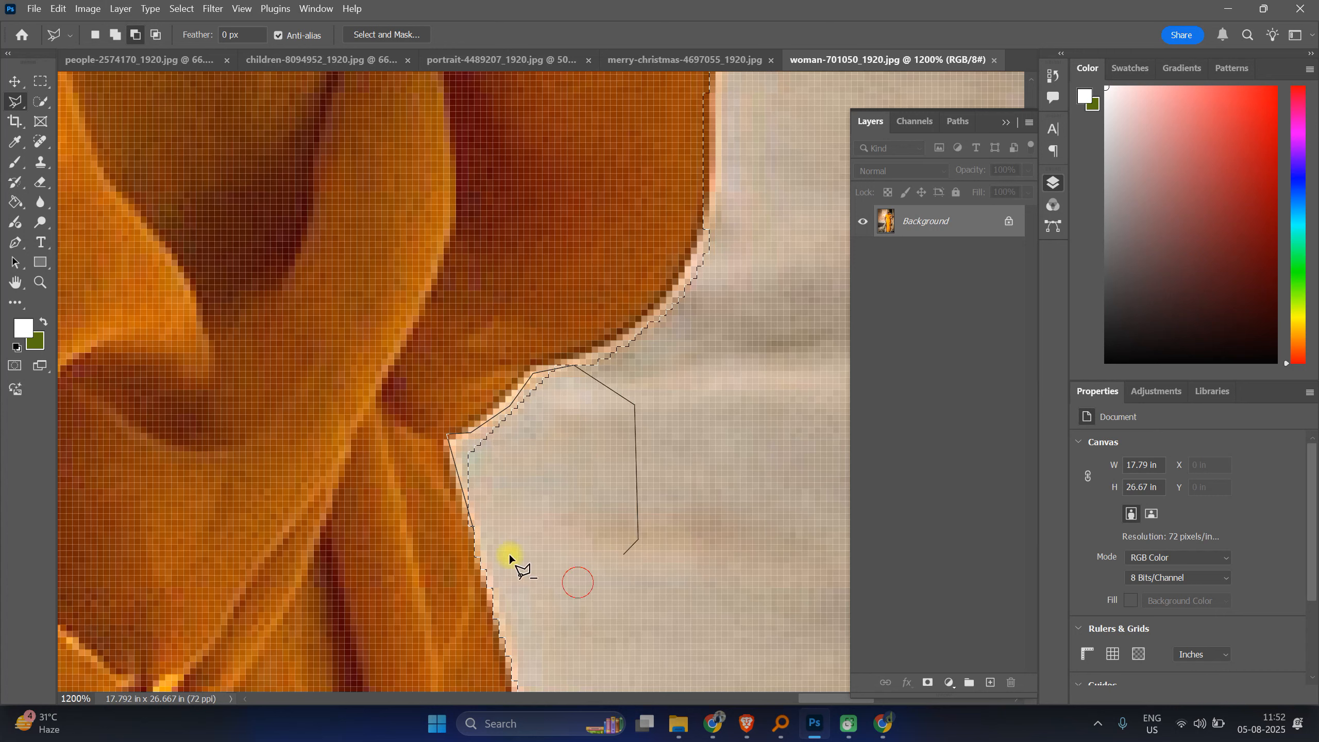
pyautogui.click(494, 529)
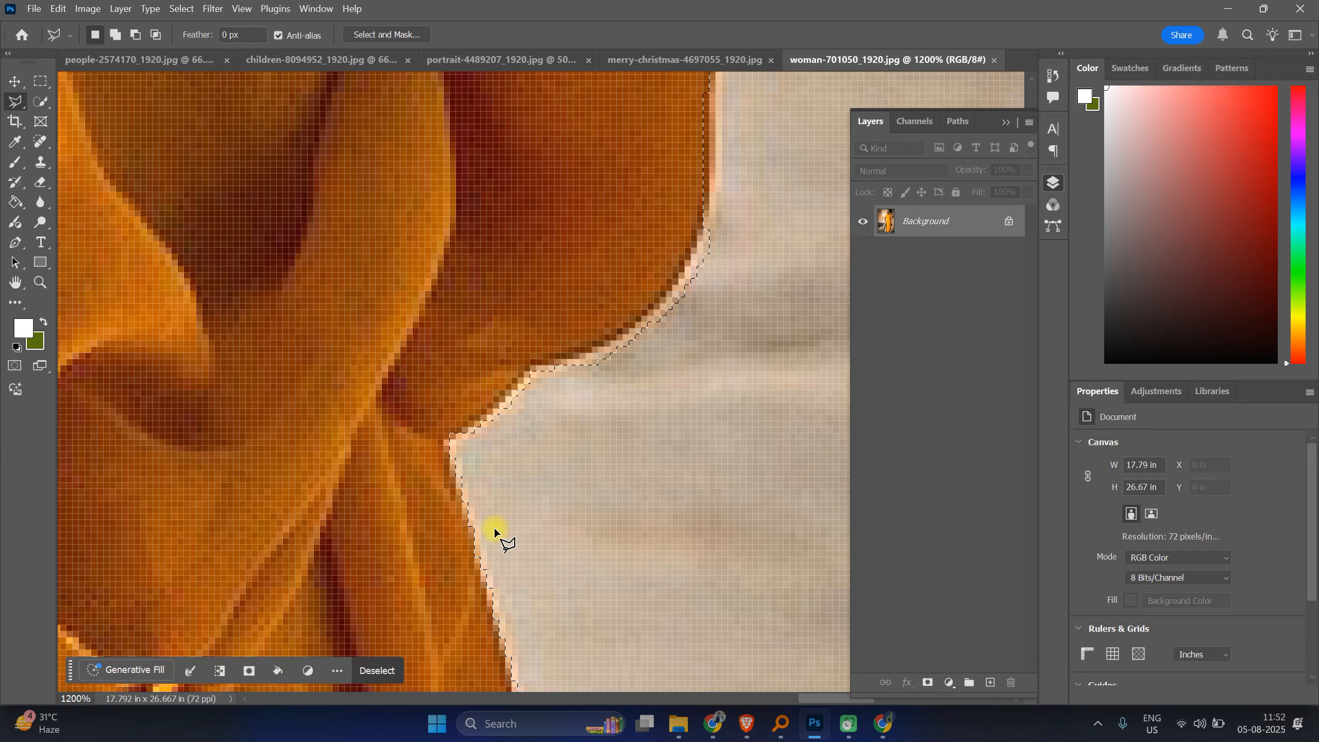
# Step: Add the missed left edge of the head scarf to the selection with a polygonal lasso outline traced along it
pyautogui.scroll(-5, 495, 528)
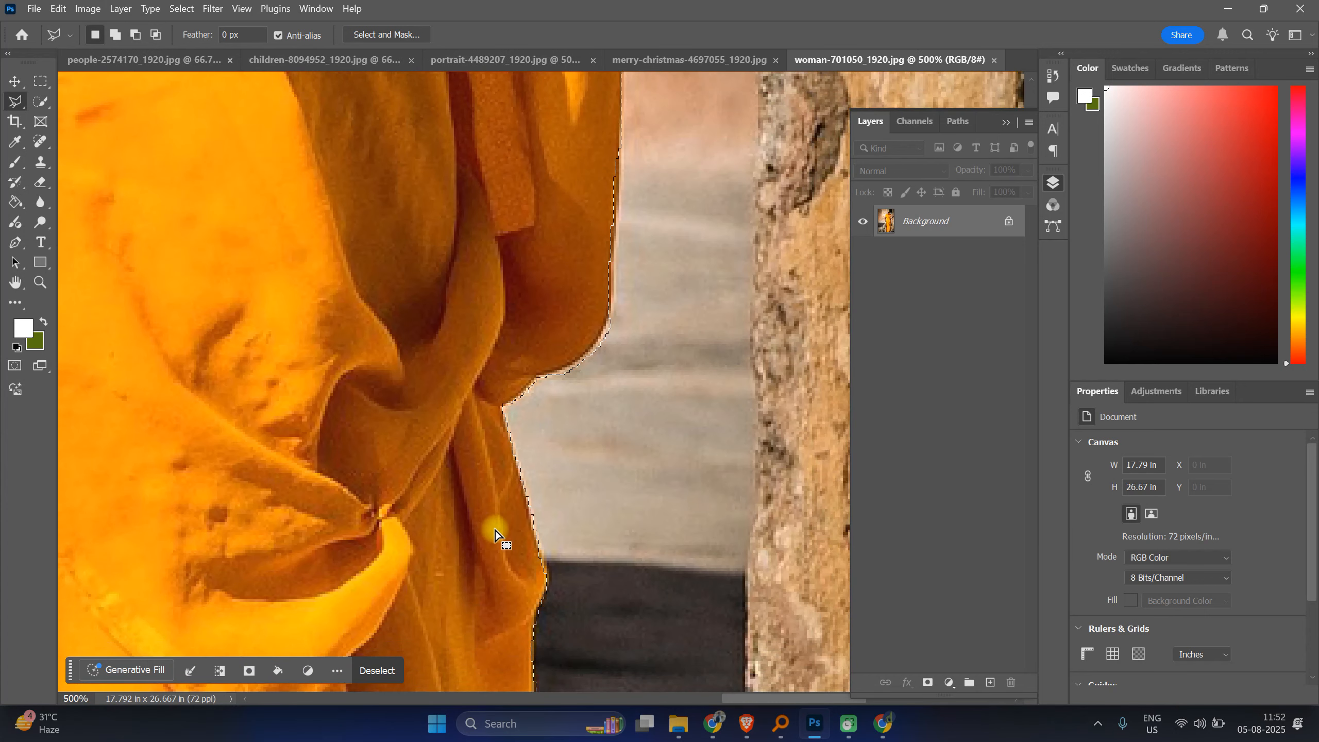
pyautogui.scroll(-3, 494, 527)
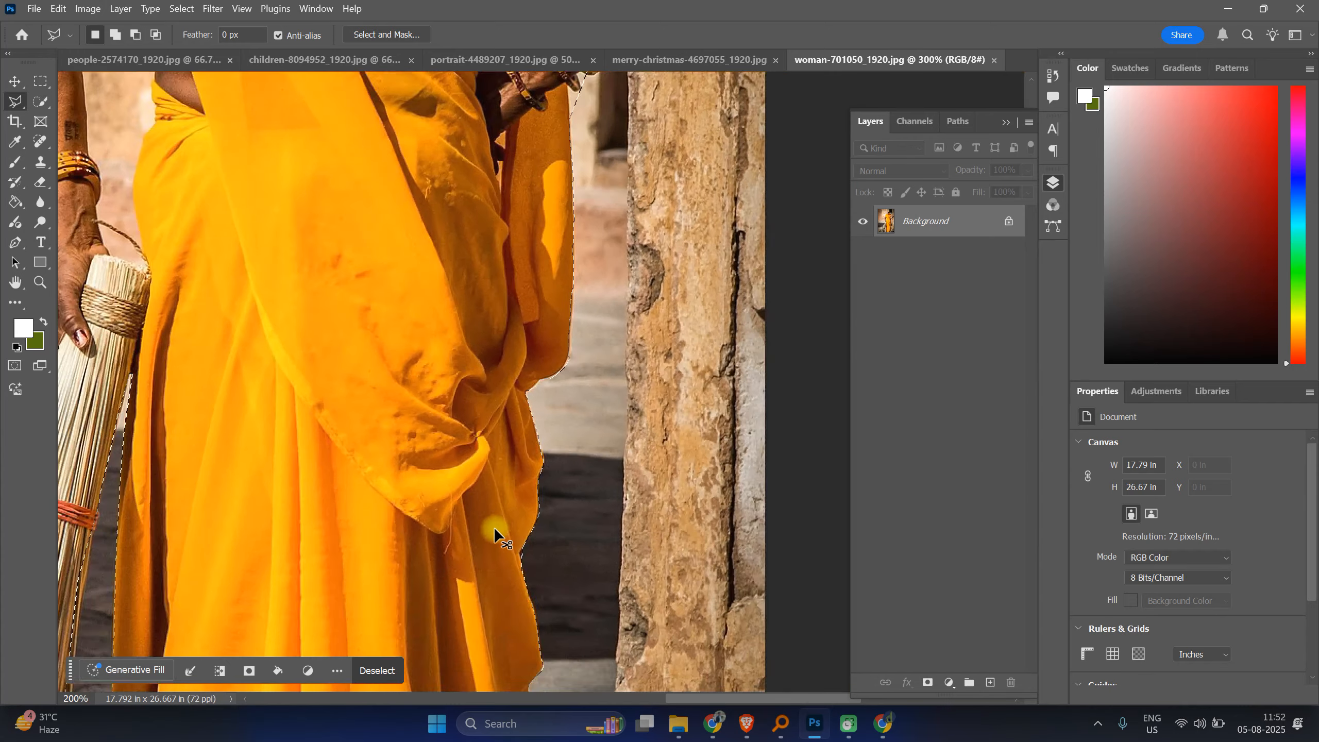
pyautogui.scroll(-3, 493, 527)
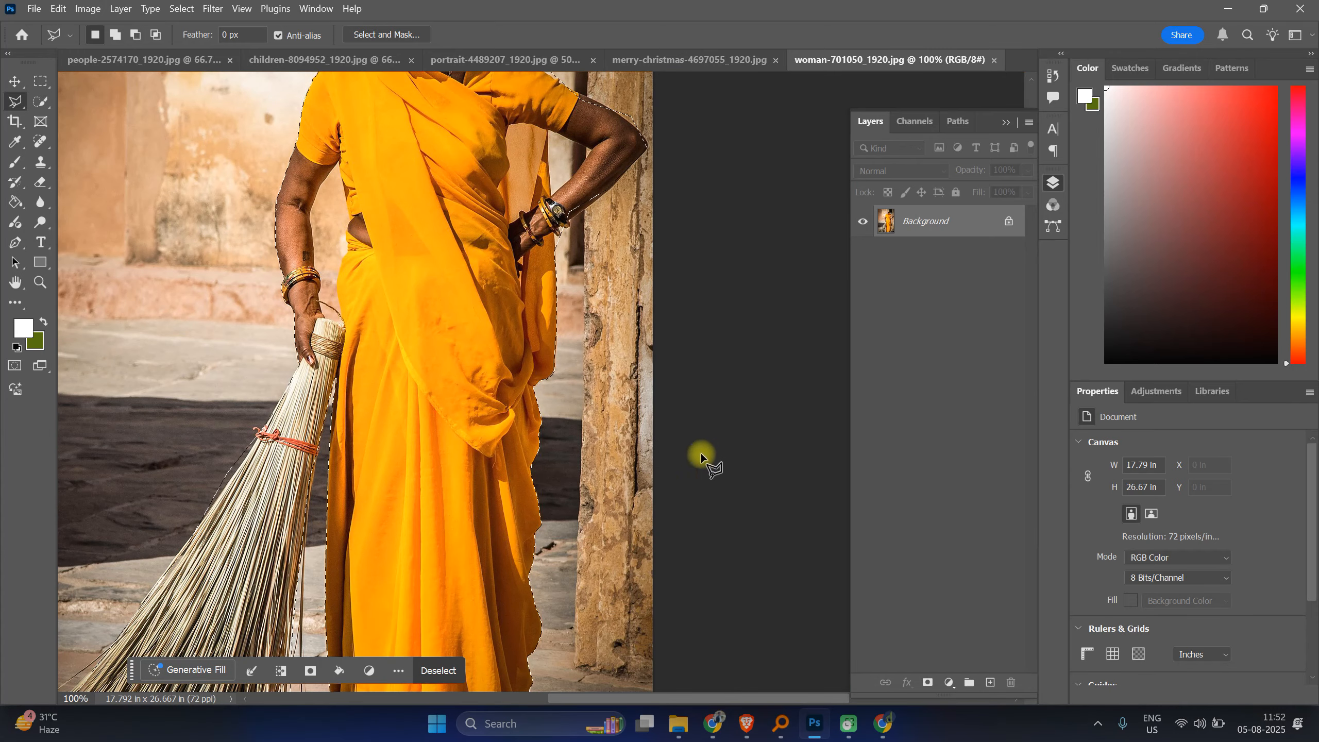
pyautogui.moveTo(495, 218); pyautogui.dragTo(451, 530)
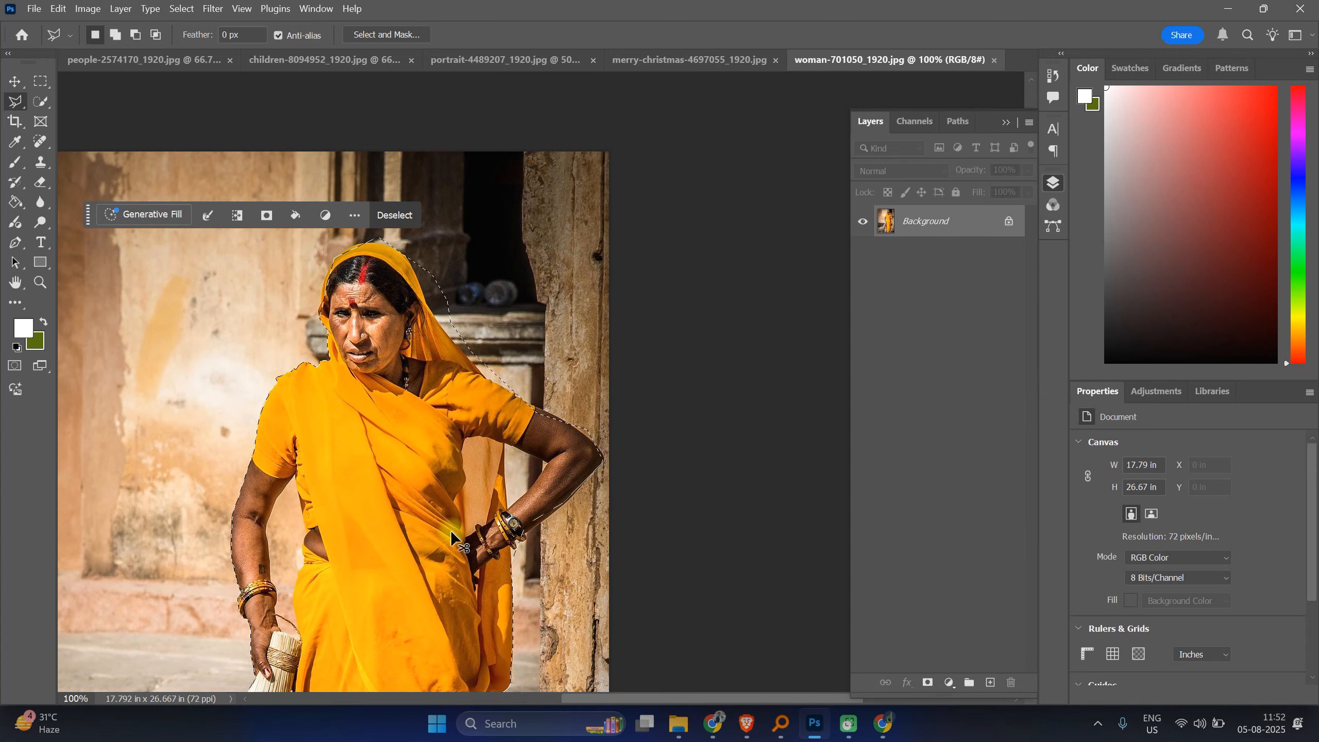
pyautogui.scroll(4, 451, 530)
pyautogui.moveTo(575, 439)
pyautogui.mouseDown()
pyautogui.moveTo(730, 569)
pyautogui.moveTo(781, 633)
pyautogui.mouseUp()
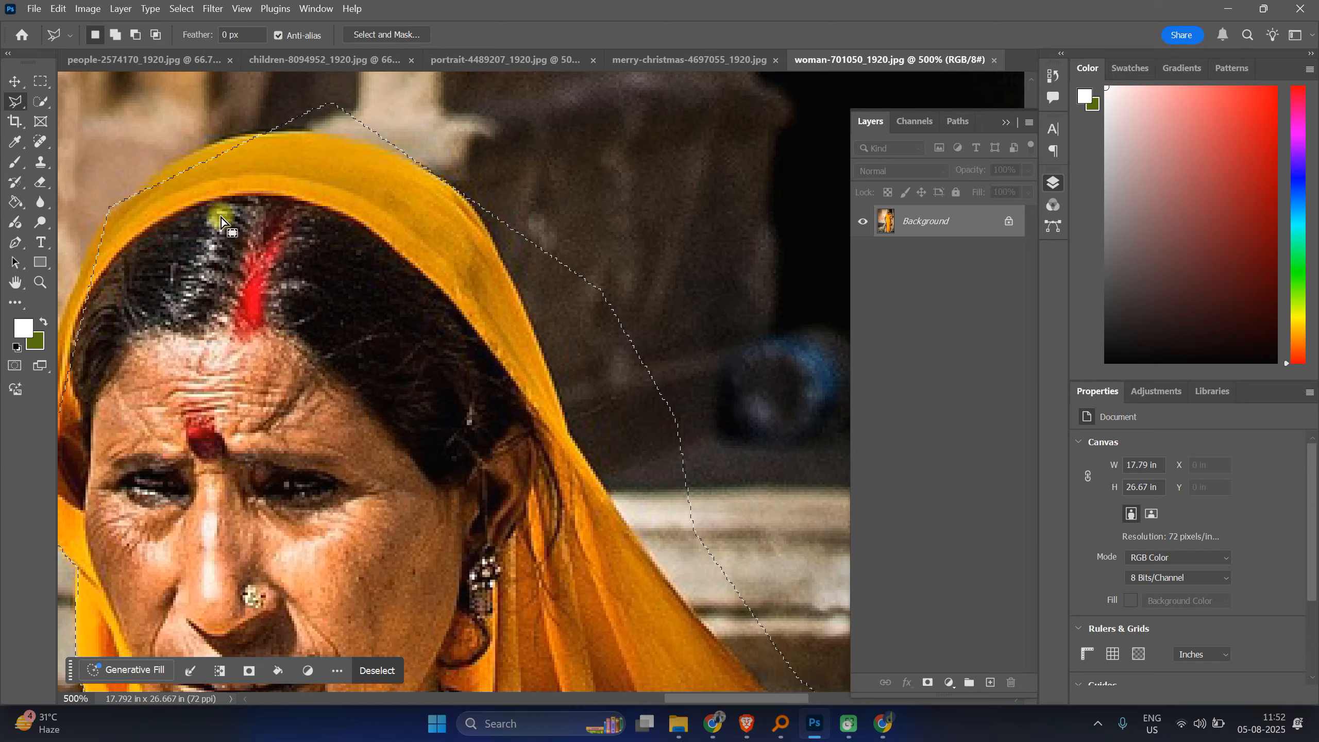
pyautogui.moveTo(398, 197); pyautogui.dragTo(608, 120)
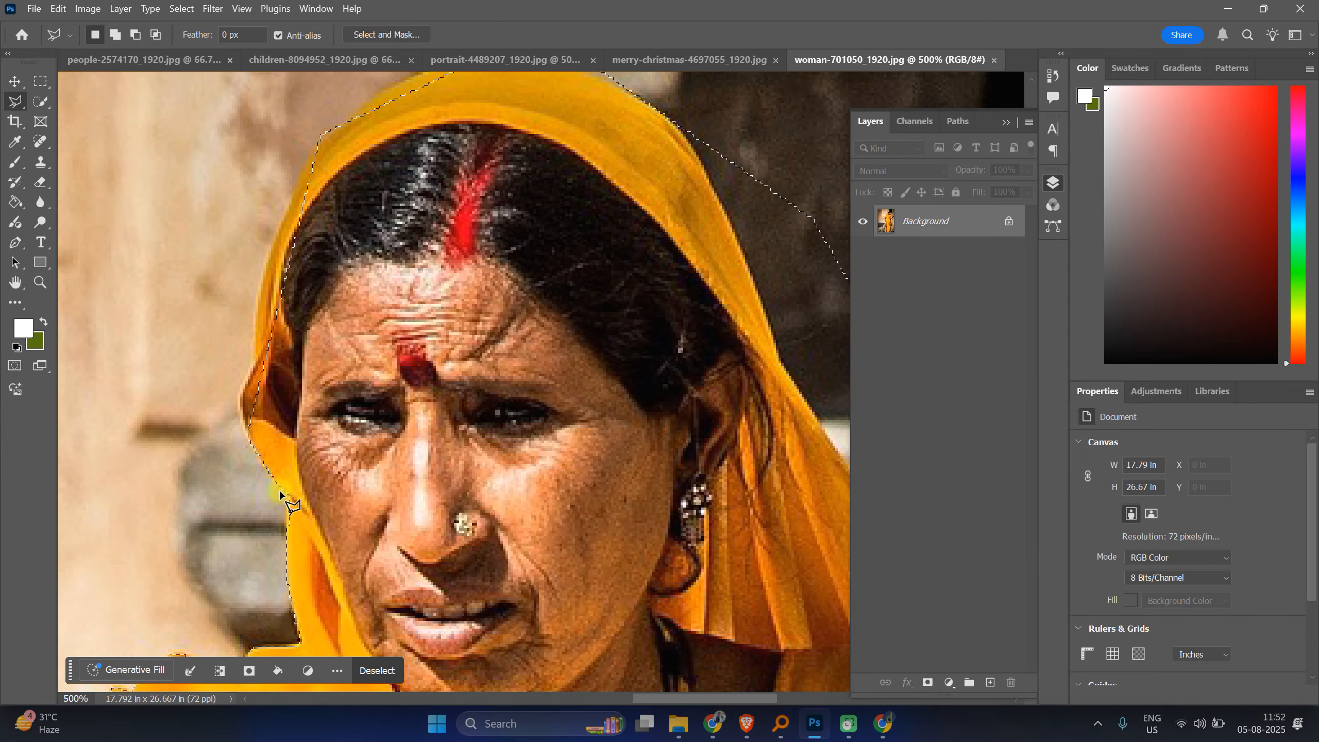
pyautogui.keyDown('shift'); pyautogui.click(252, 438); pyautogui.keyUp('shift')
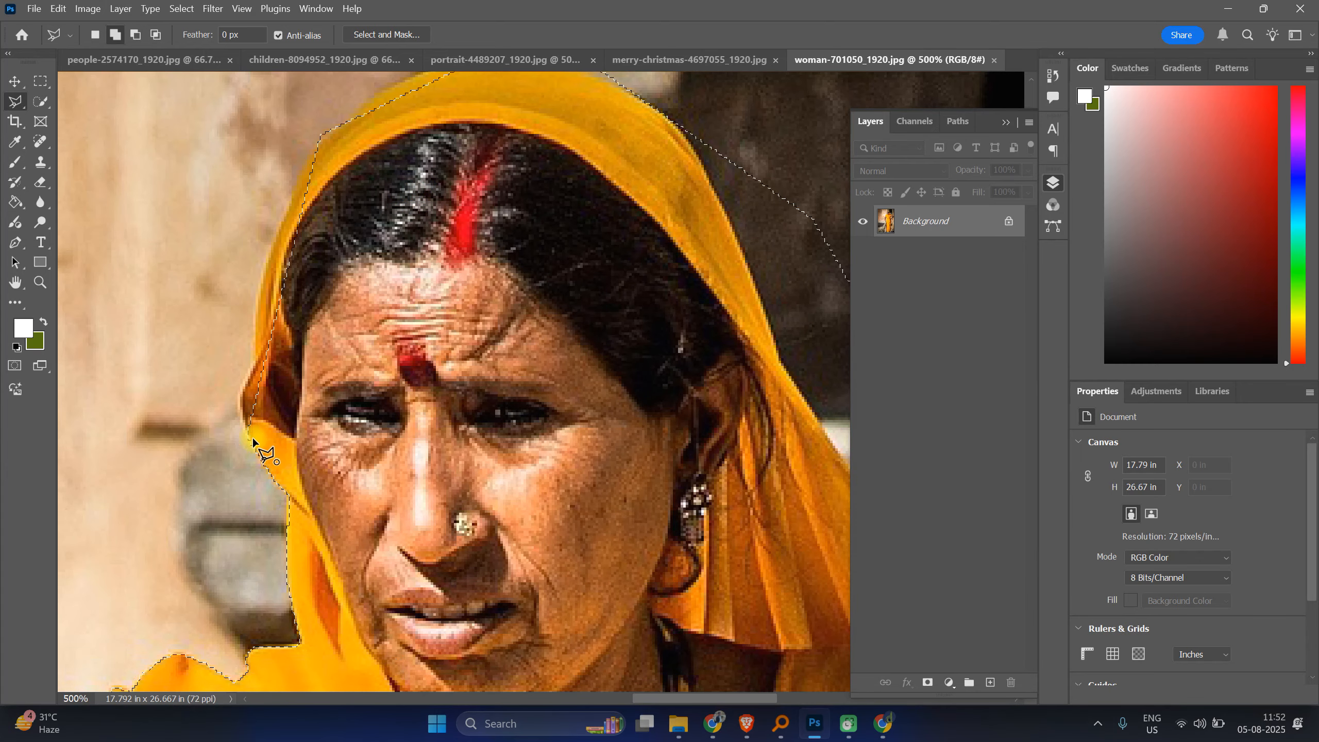
pyautogui.click(241, 408)
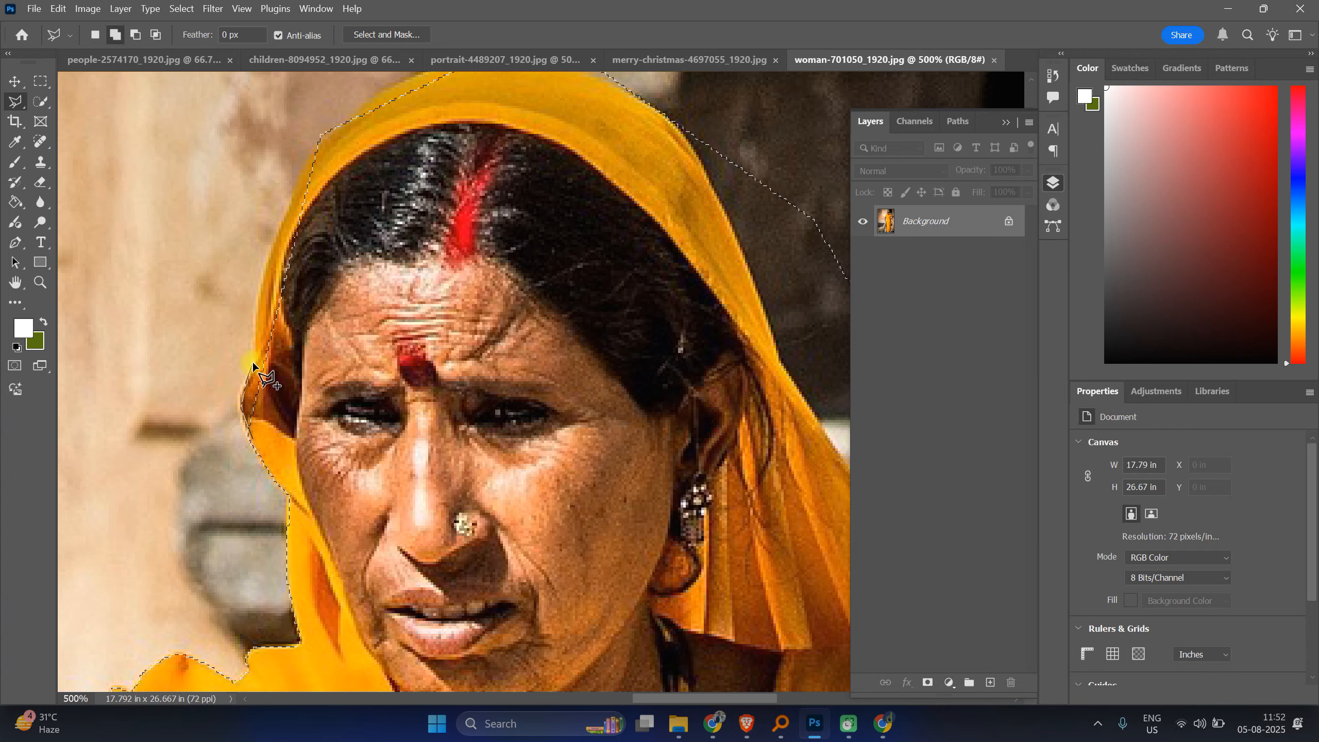
pyautogui.click(268, 253)
pyautogui.click(311, 158)
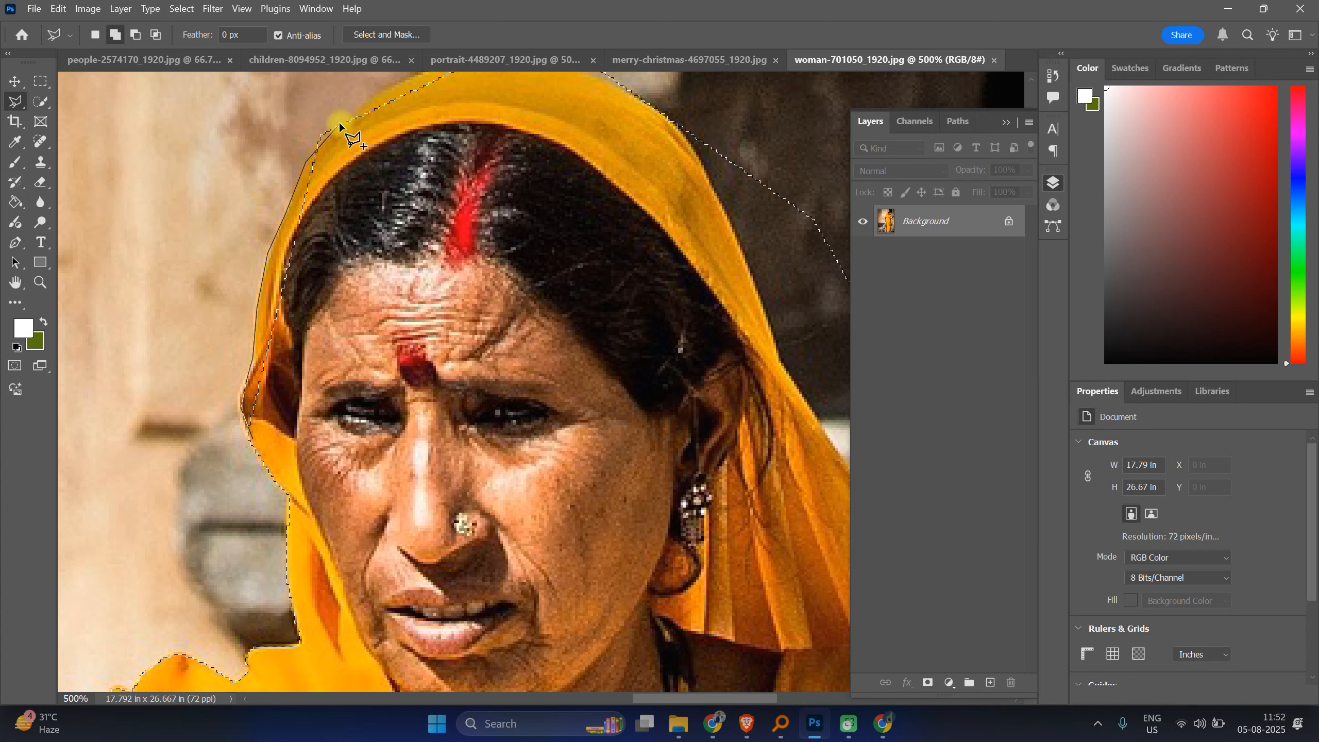
pyautogui.click(352, 112)
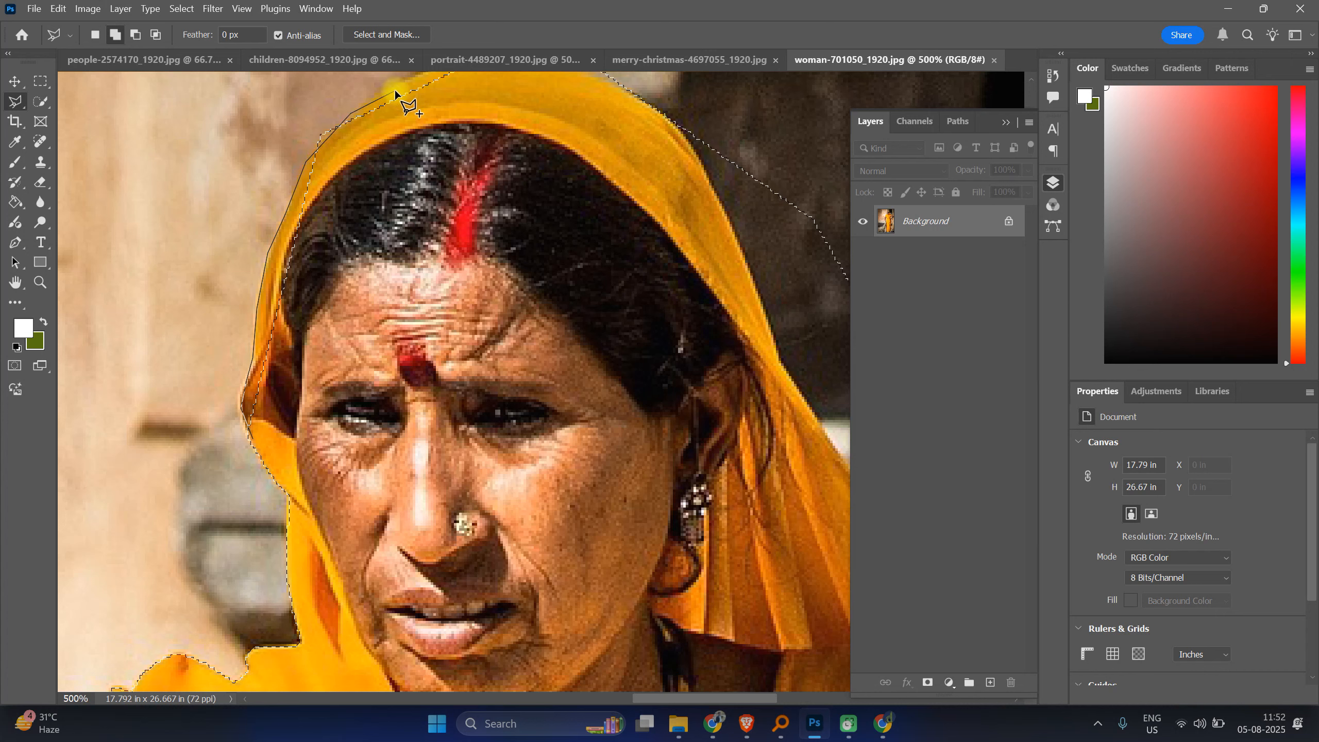
pyautogui.moveTo(448, 101); pyautogui.dragTo(360, 287)
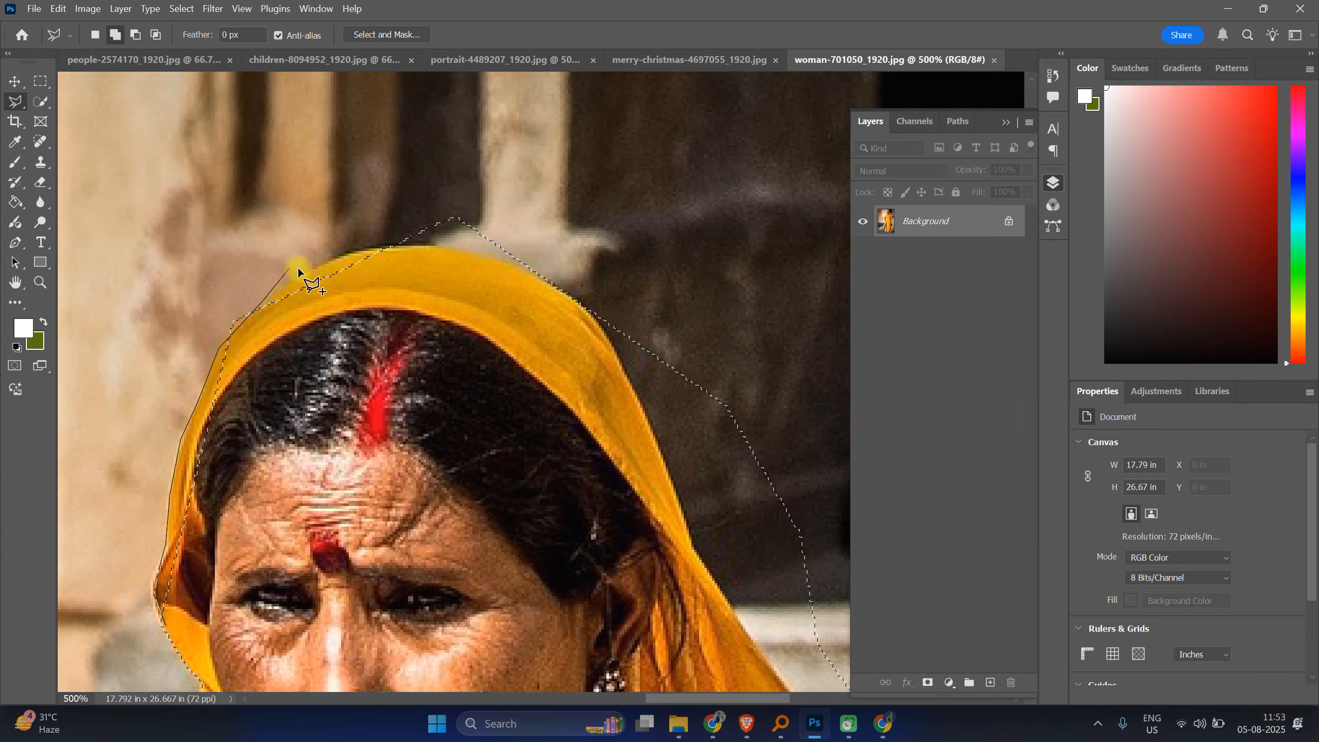
pyautogui.click(341, 258)
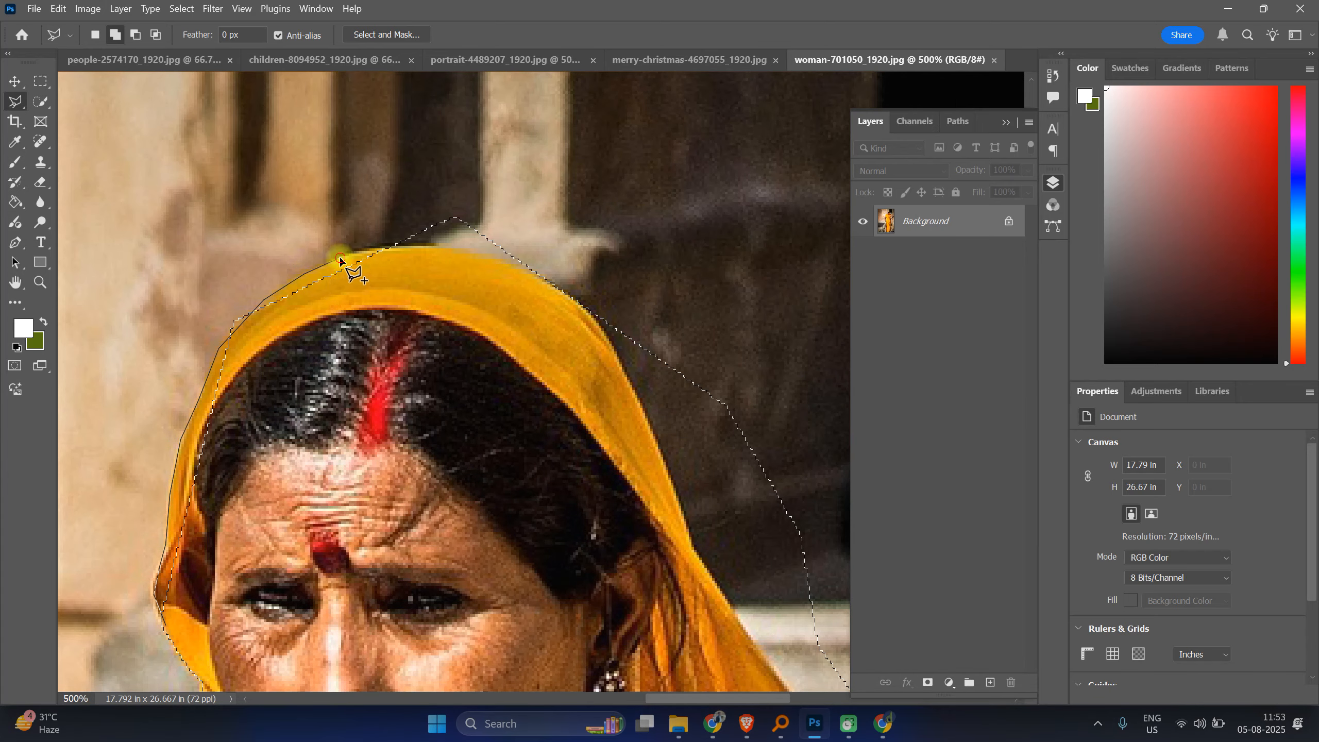
pyautogui.click(431, 247)
pyautogui.click(487, 257)
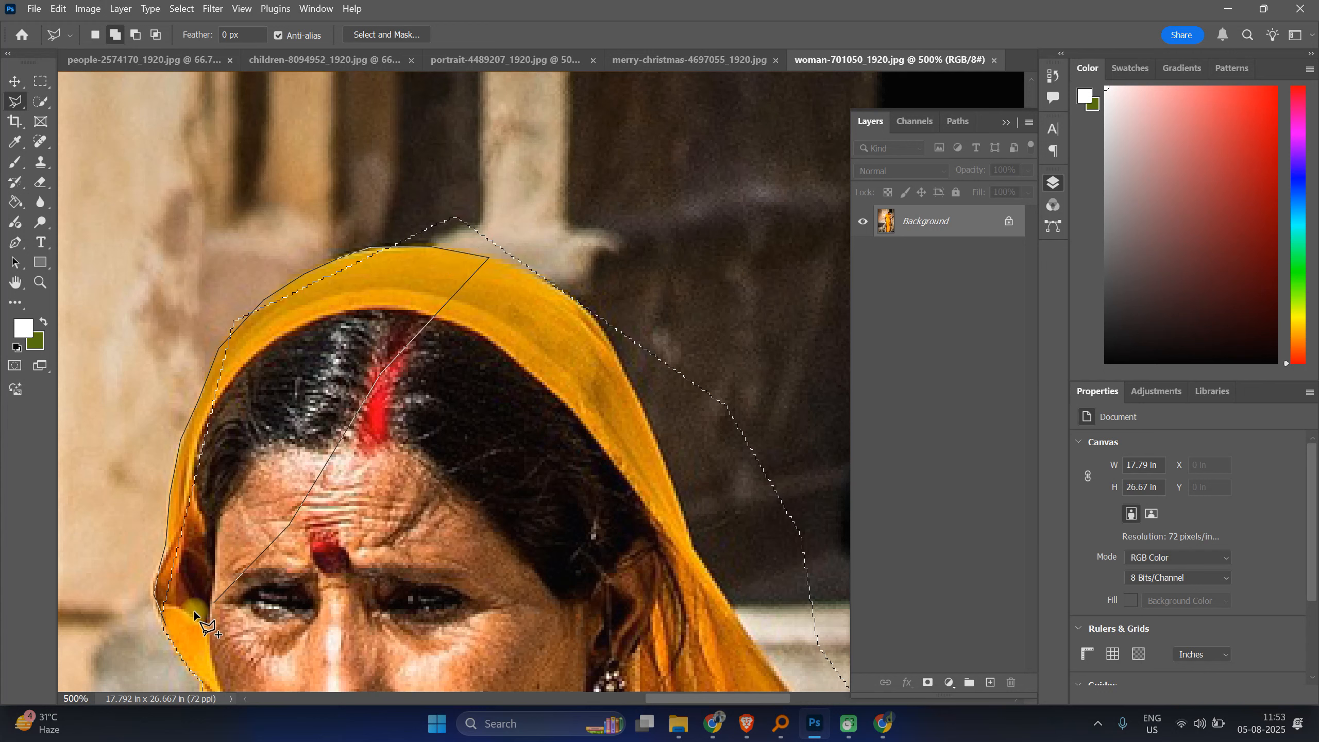
pyautogui.click(161, 611)
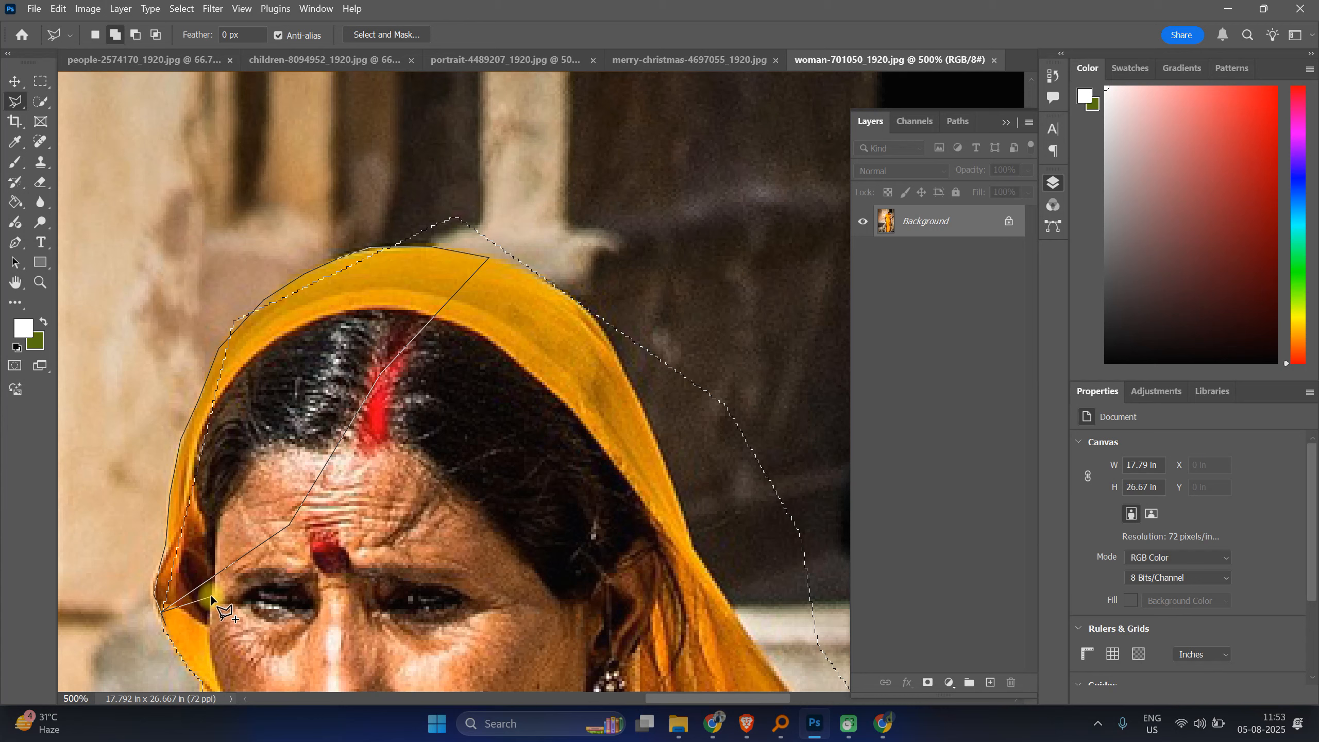
pyautogui.click(175, 597)
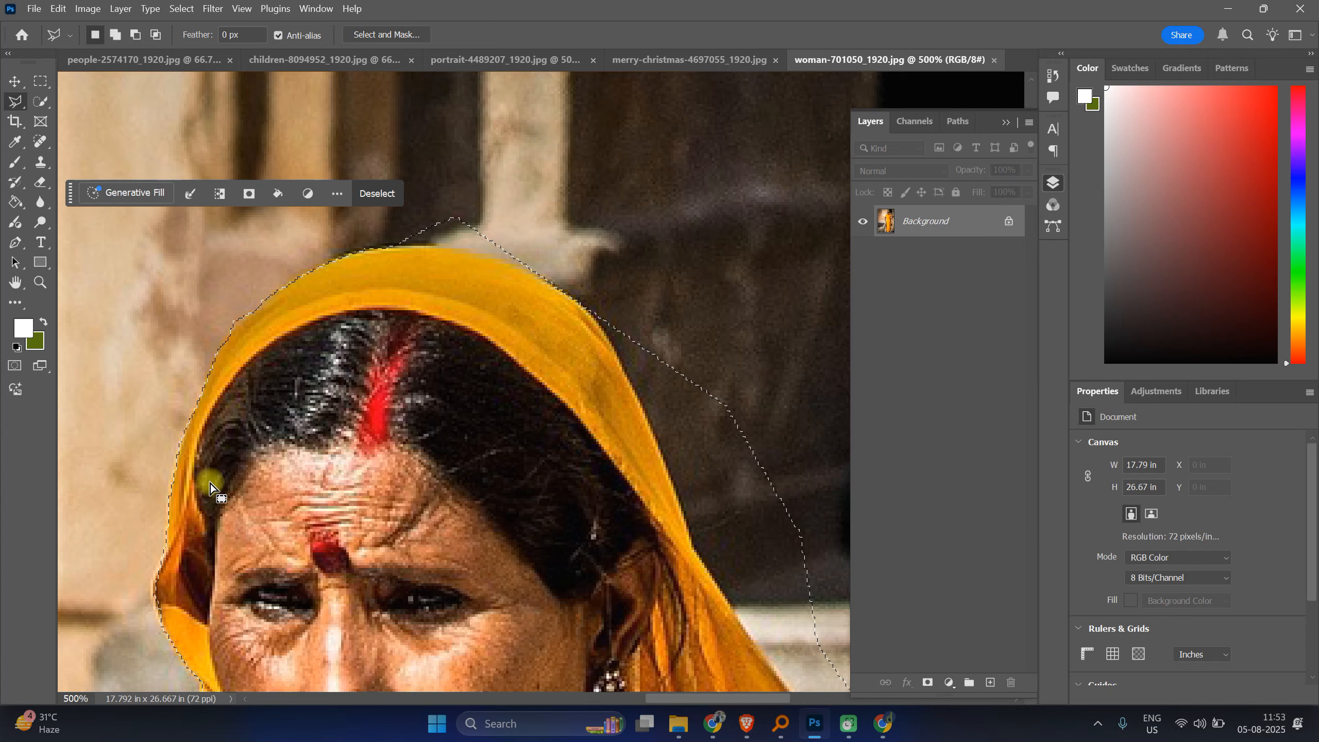
# Step: Subtract the background above the top of the head scarf from the selection with a polygonal outline
pyautogui.press('alt')
pyautogui.keyDown('alt'); pyautogui.click(395, 244); pyautogui.keyUp('alt')
pyautogui.click(432, 246)
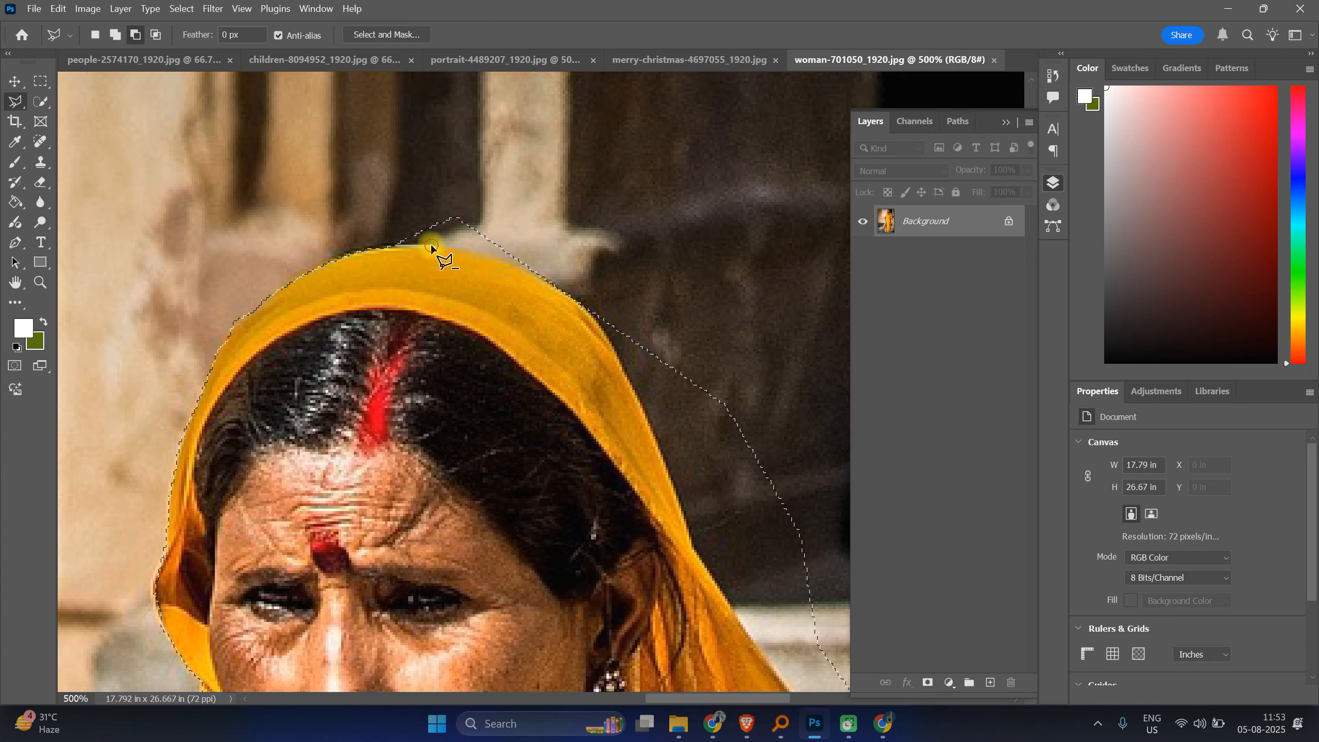
pyautogui.click(471, 250)
pyautogui.click(528, 266)
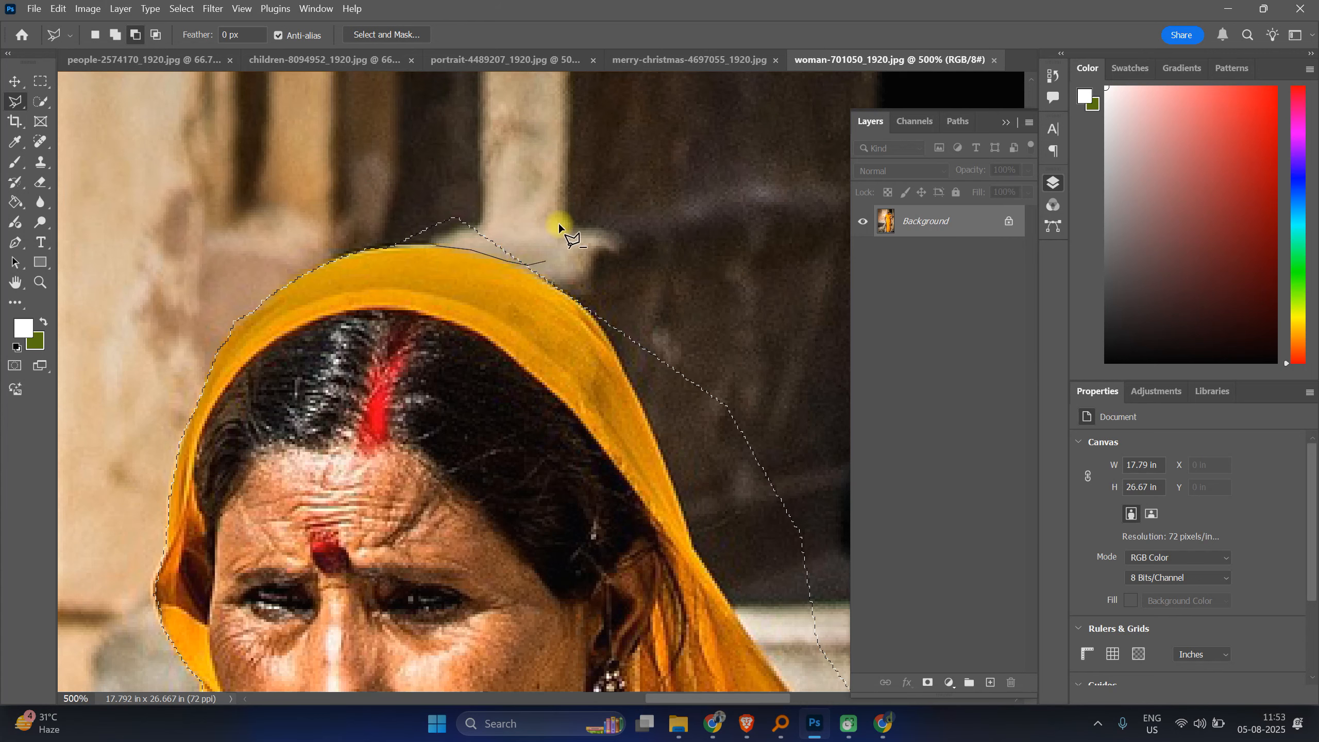
pyautogui.click(389, 191)
pyautogui.click(379, 222)
pyautogui.click(391, 247)
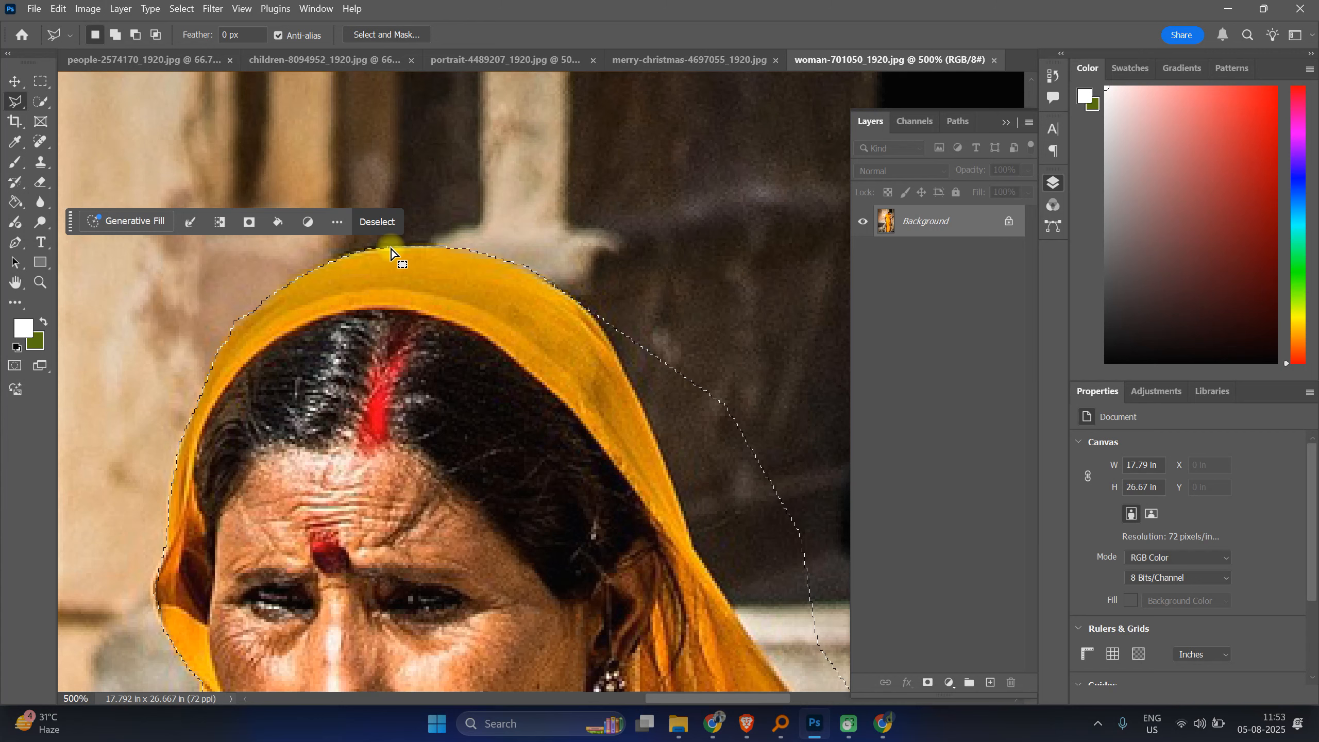
# Step: Try to trim the background beside the scarf's right edge with a polygonal outline, then undo it
pyautogui.scroll(-3, 398, 258)
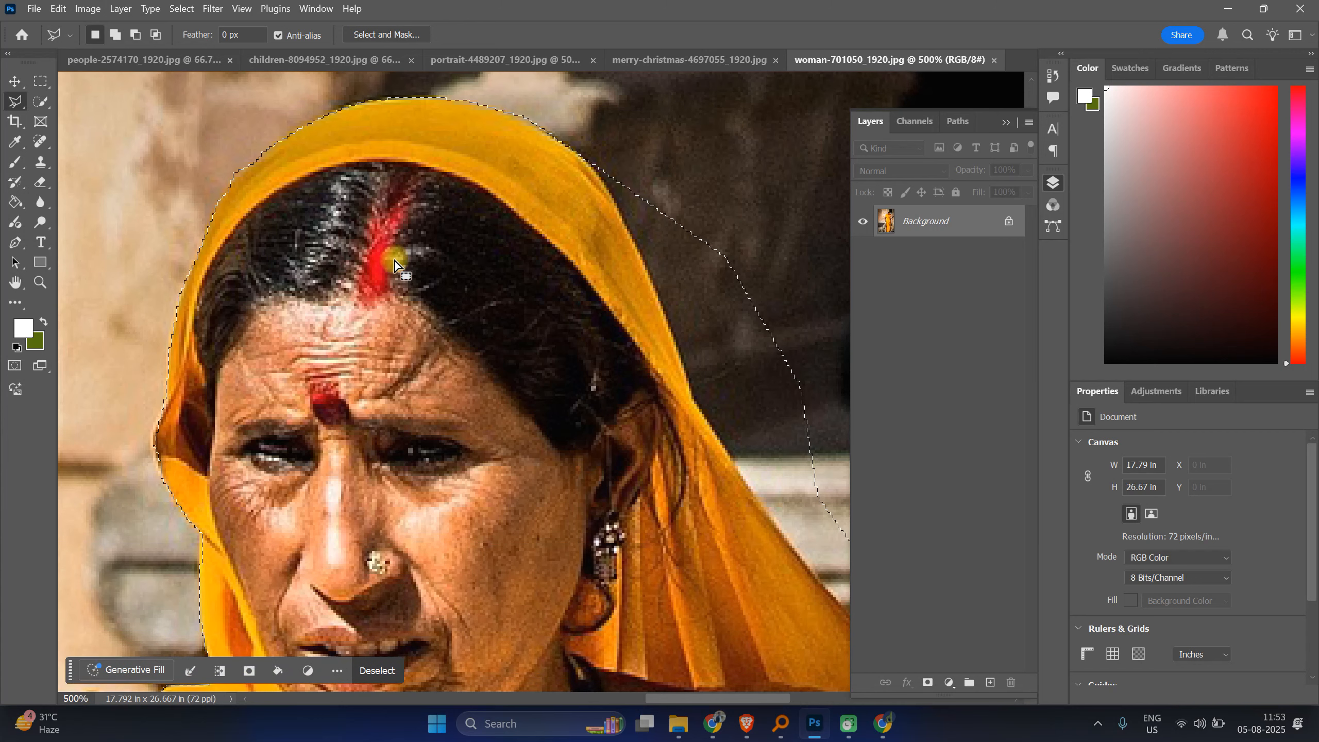
pyautogui.moveTo(594, 344); pyautogui.dragTo(301, 331)
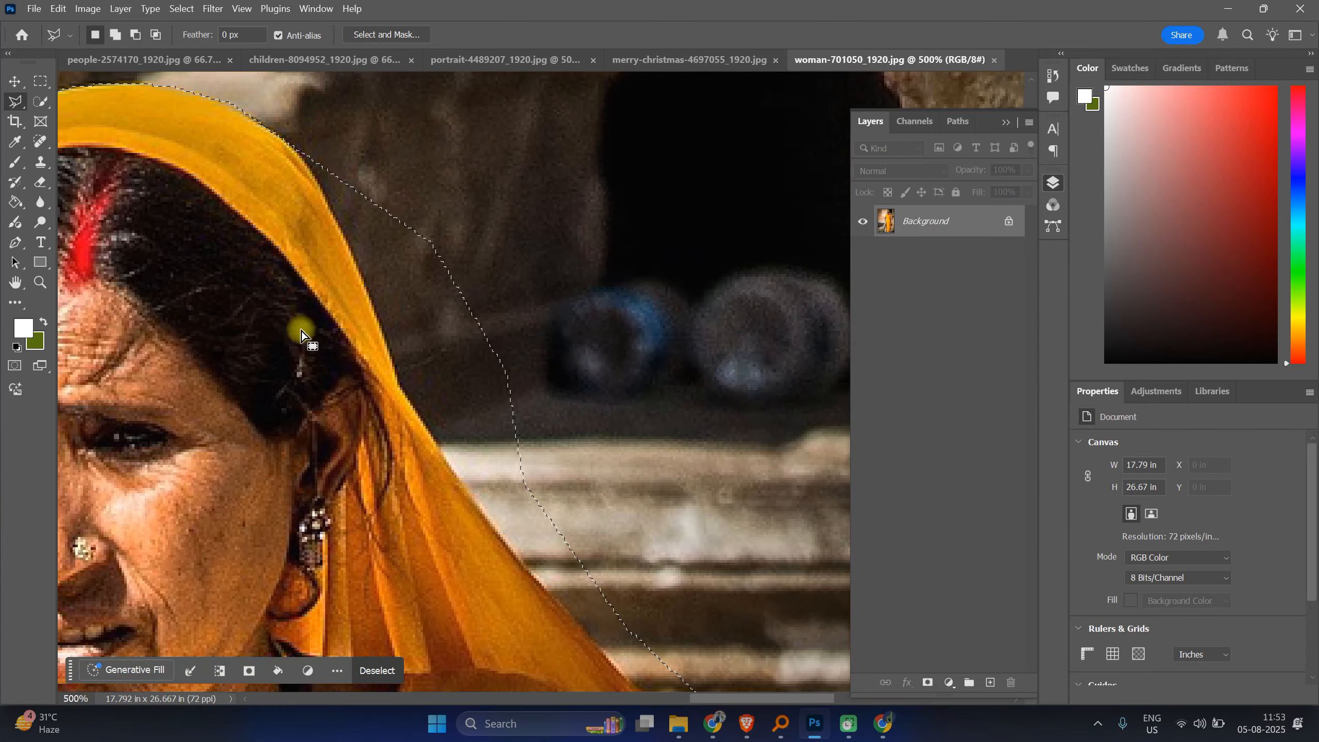
pyautogui.keyDown('shift'); pyautogui.click(286, 138); pyautogui.keyUp('shift')
pyautogui.click(308, 156)
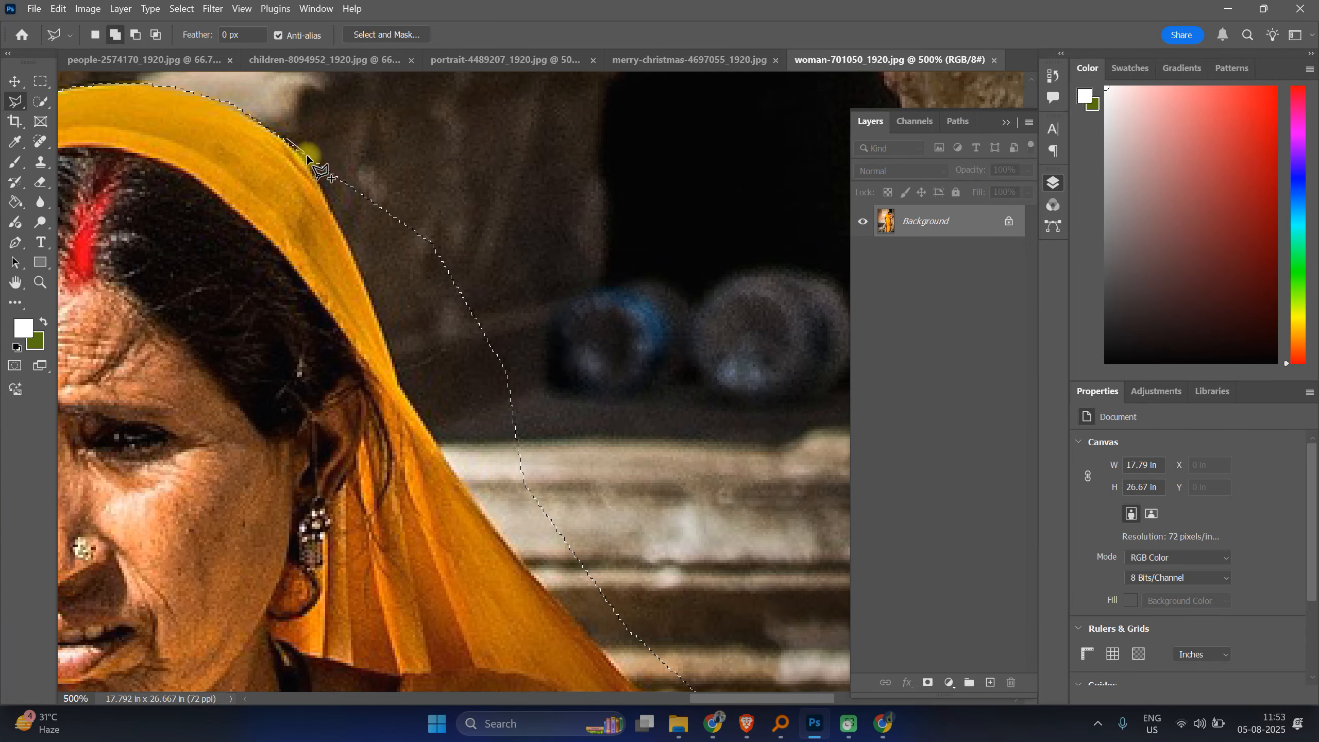
pyautogui.click(331, 207)
pyautogui.click(353, 253)
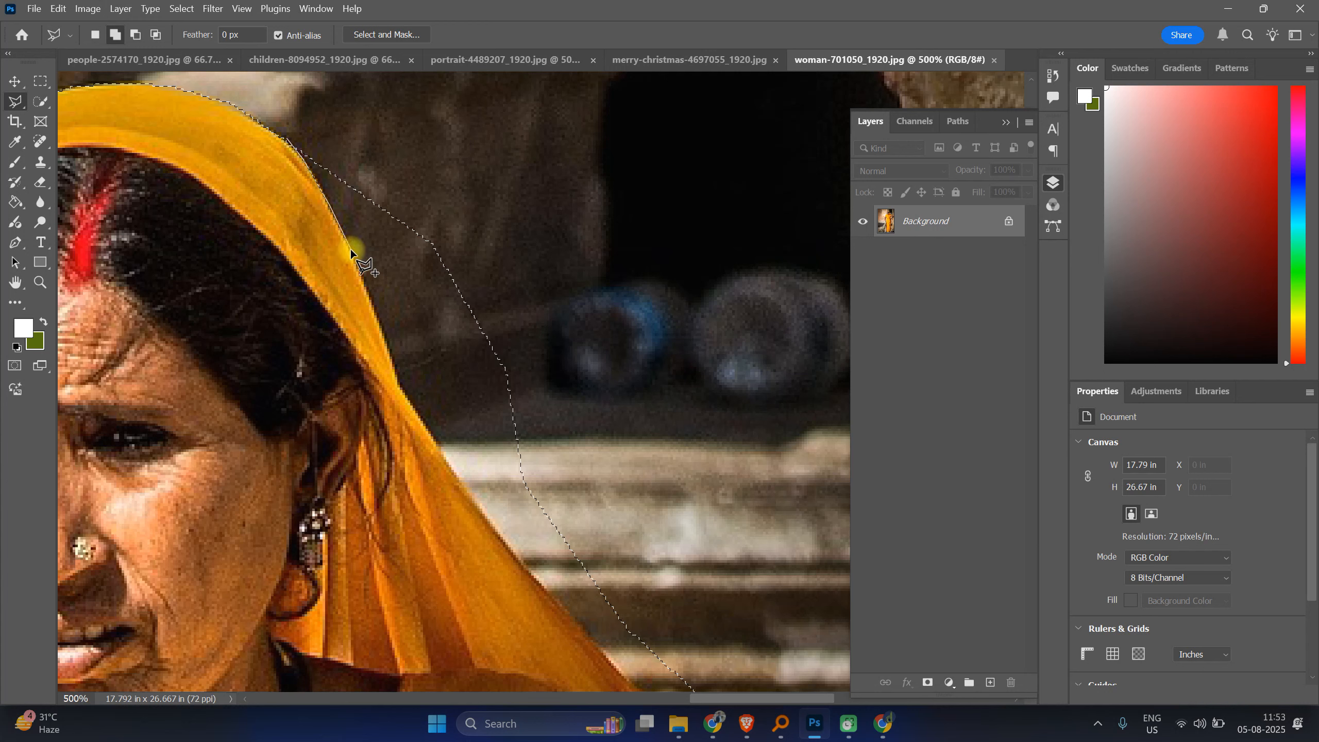
pyautogui.click(376, 334)
pyautogui.click(399, 380)
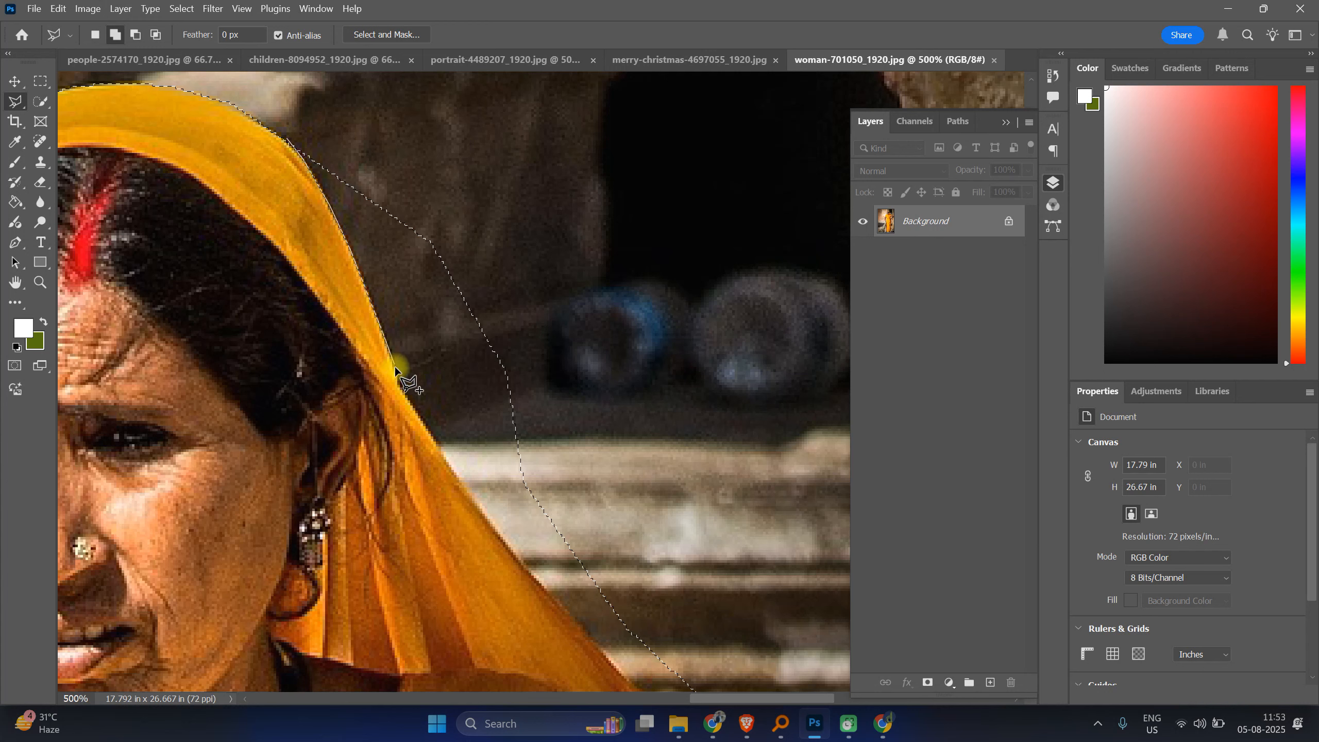
pyautogui.click(418, 414)
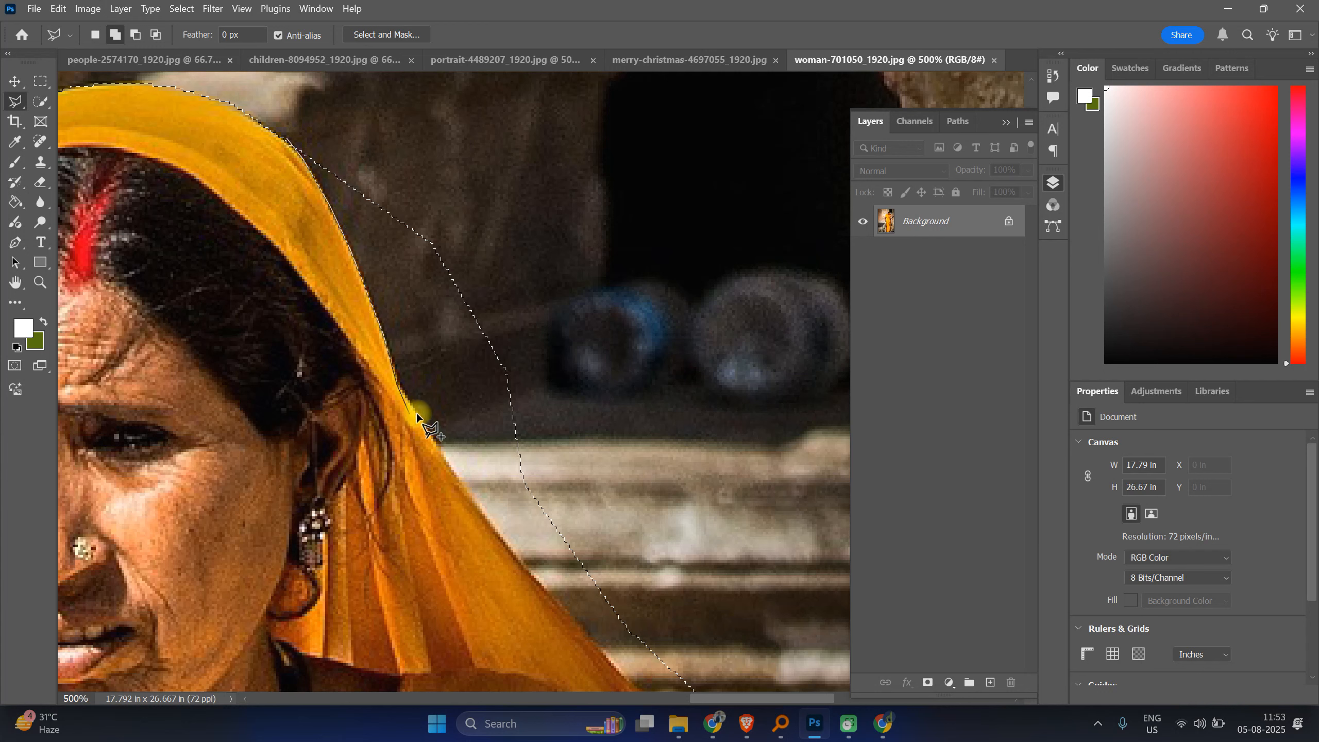
pyautogui.click(458, 492)
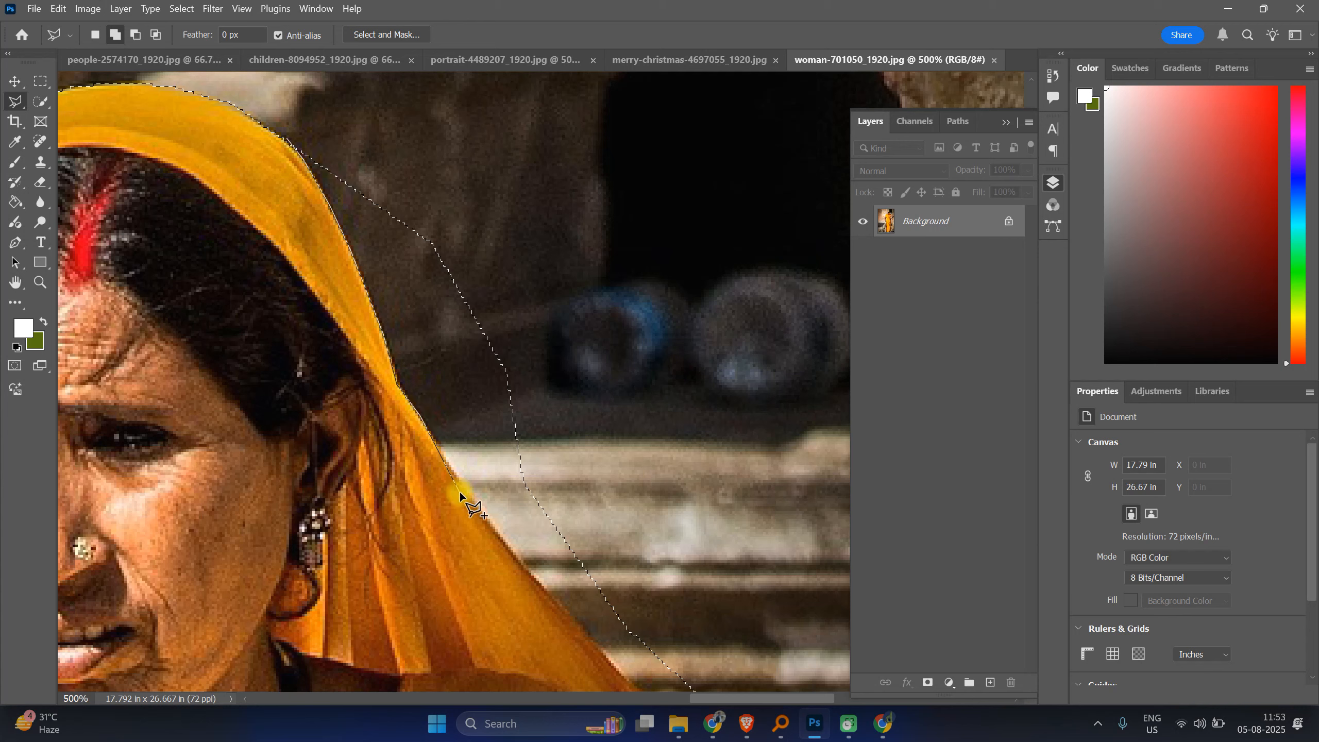
pyautogui.click(497, 532)
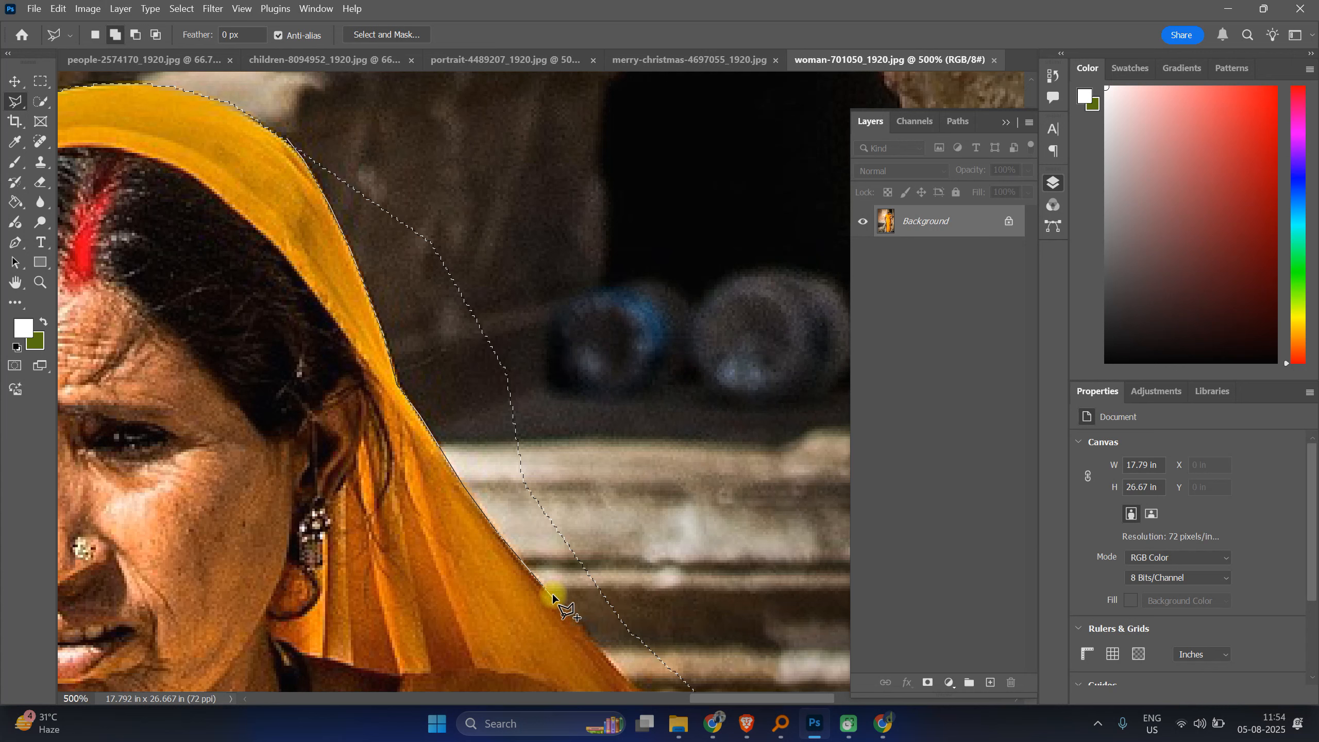
pyautogui.click(554, 598)
pyautogui.click(621, 544)
pyautogui.click(548, 229)
pyautogui.click(361, 119)
pyautogui.click(292, 137)
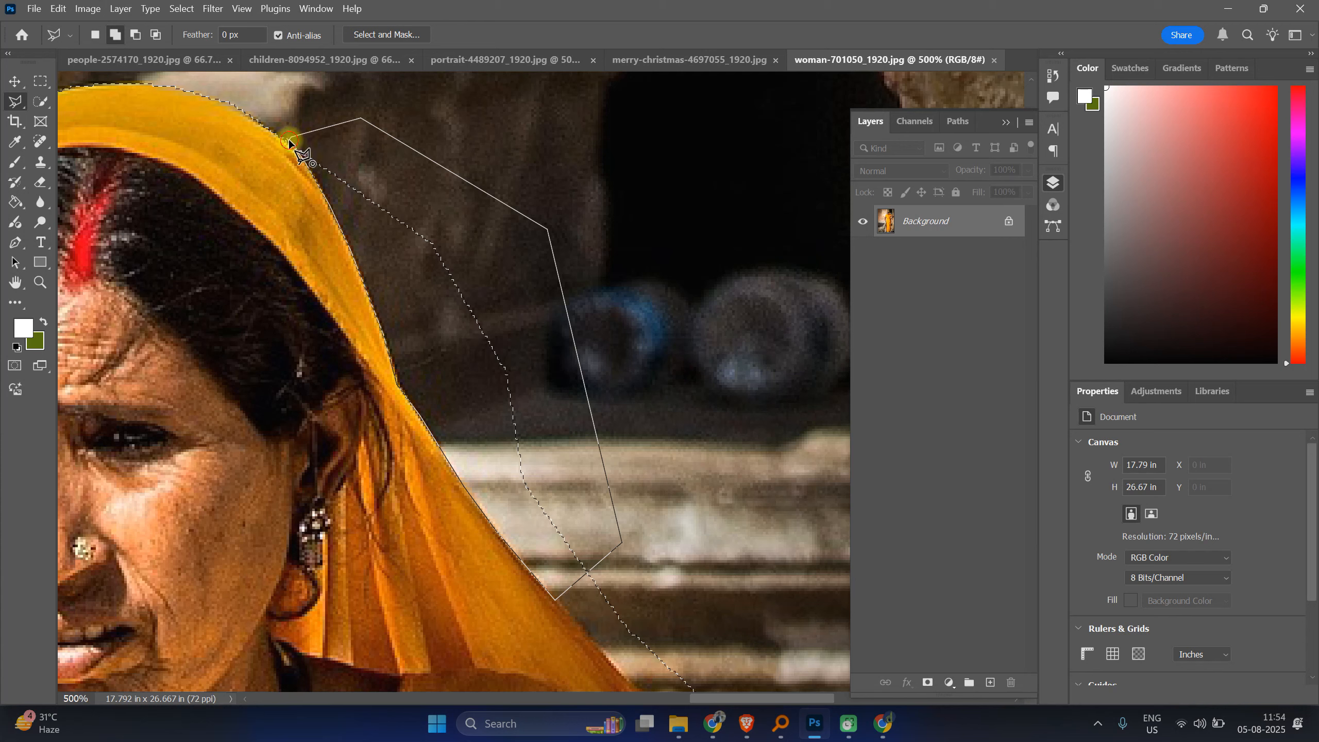
pyautogui.doubleClick(291, 140)
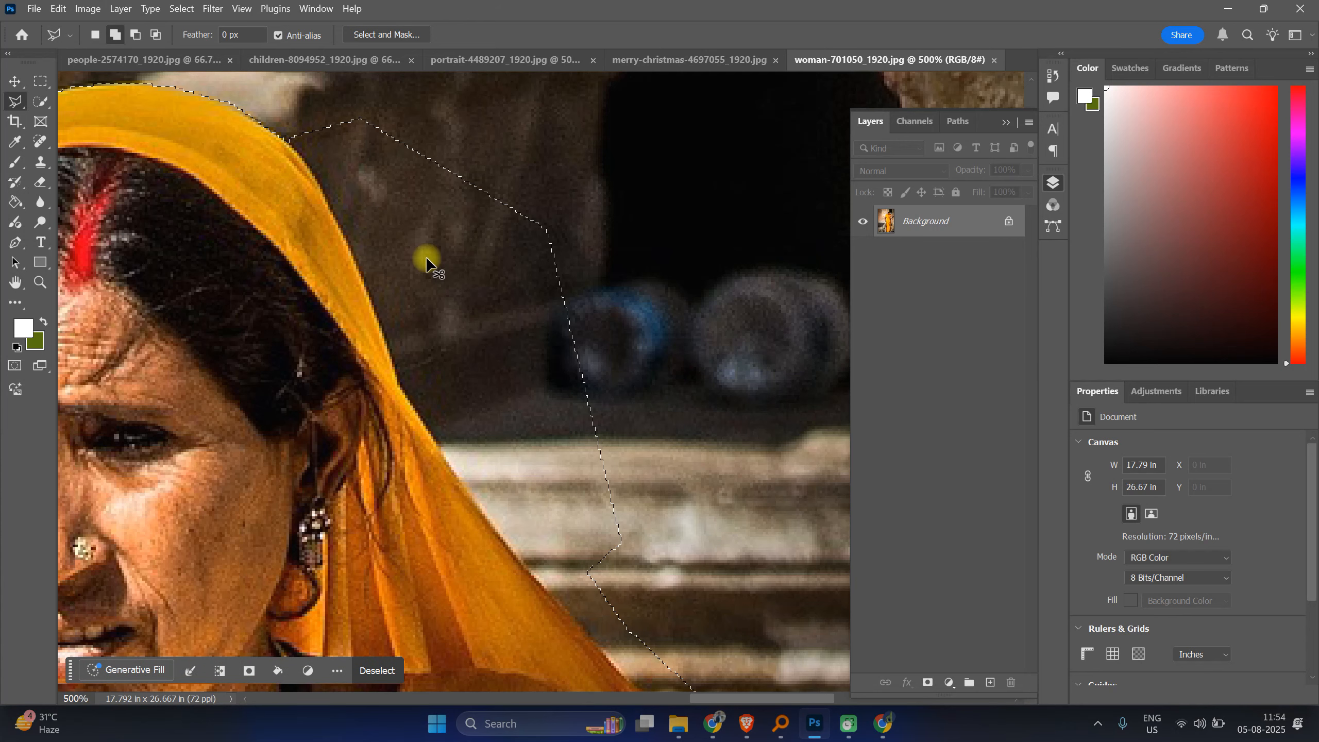
pyautogui.hotkey('ctrl', 'z')
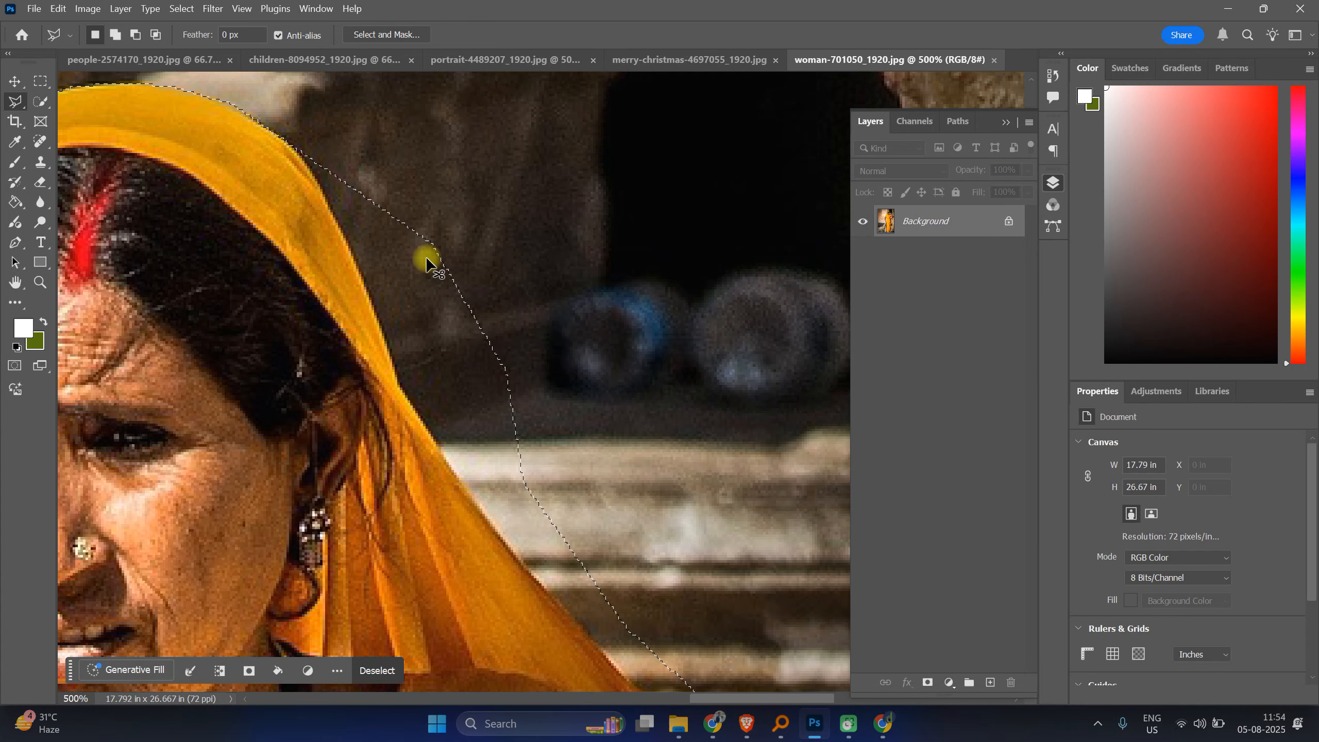
# Step: Subtract the background along the scarf's right edge down to the shoulder with a polygonal lasso outline traced along it
pyautogui.press('alt')
pyautogui.keyDown('alt'); pyautogui.click(296, 136); pyautogui.keyUp('alt')
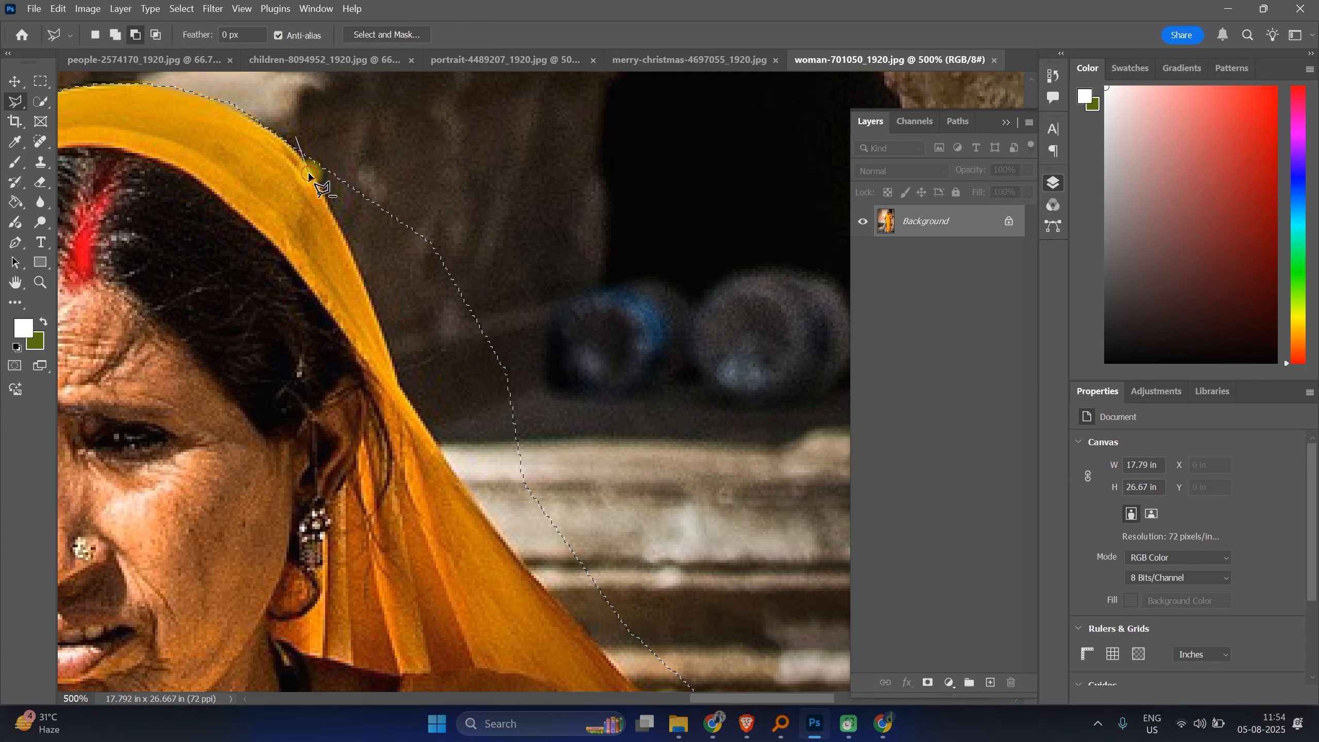
pyautogui.click(314, 175)
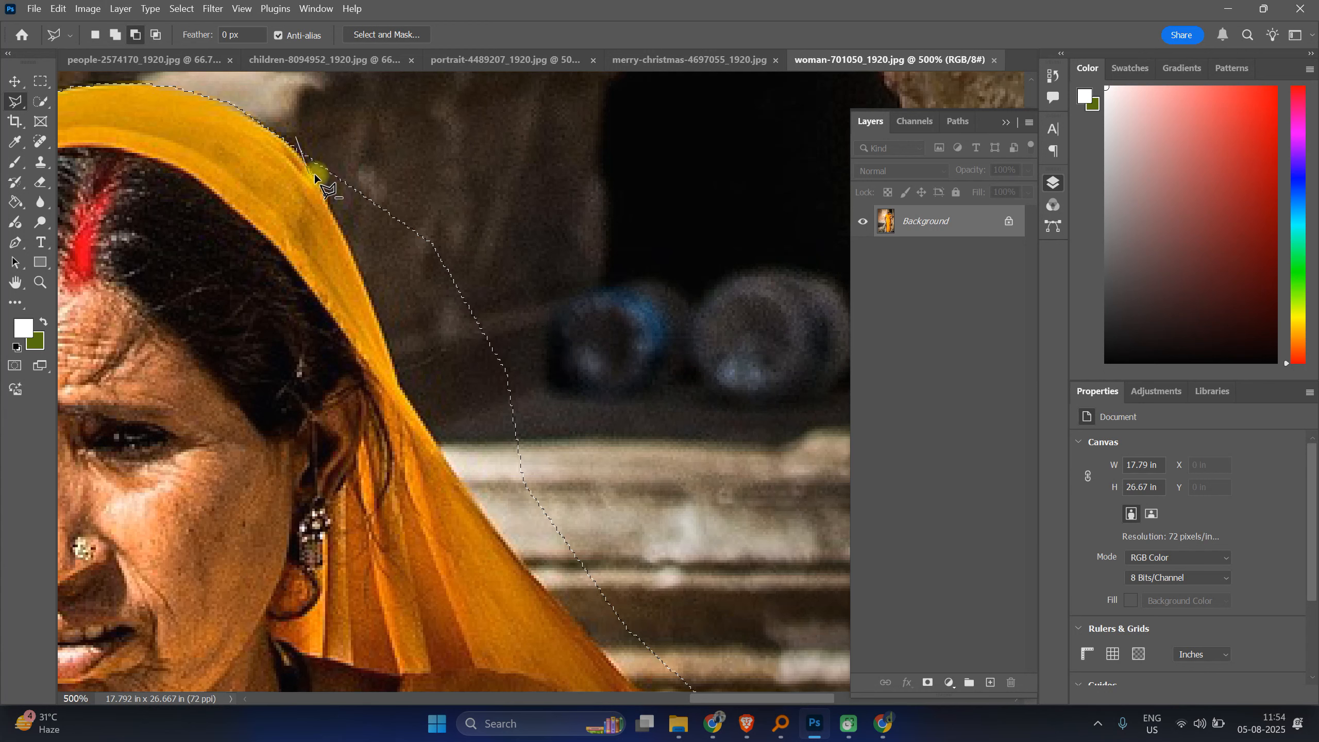
pyautogui.click(326, 207)
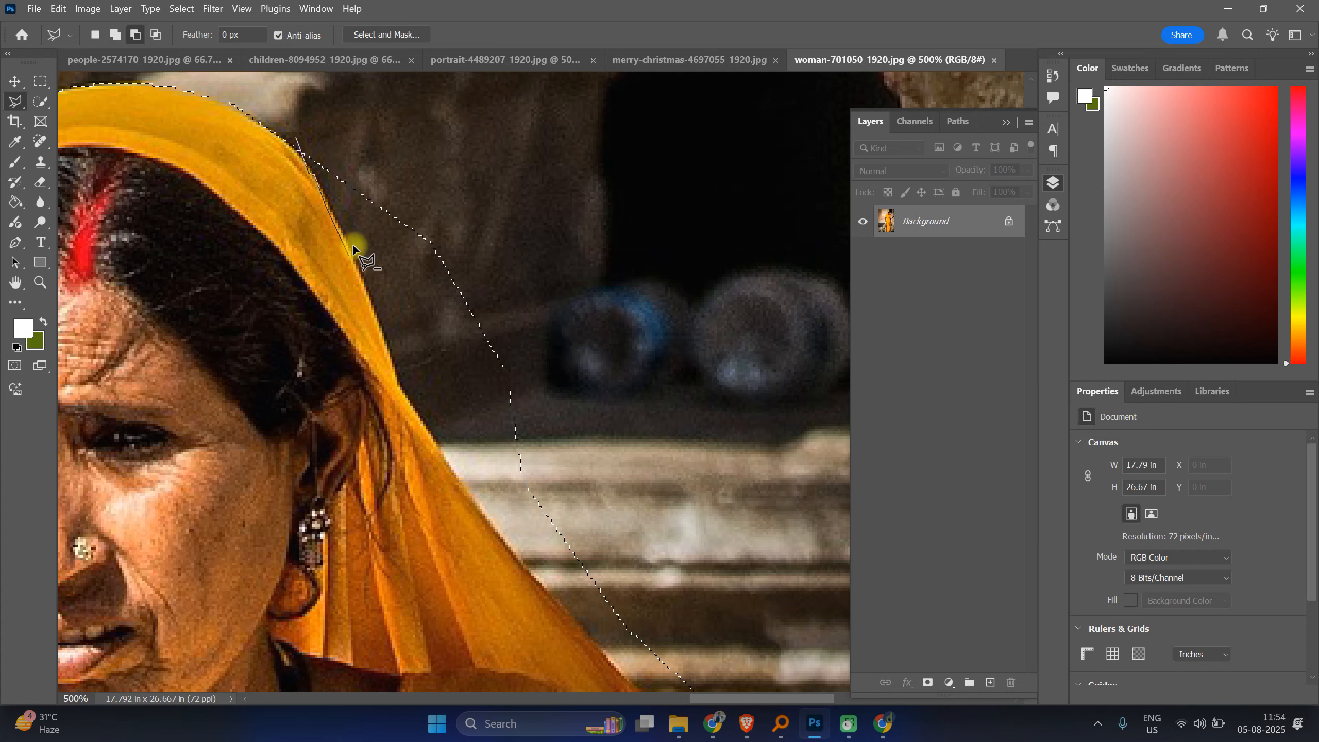
pyautogui.click(381, 333)
pyautogui.click(426, 409)
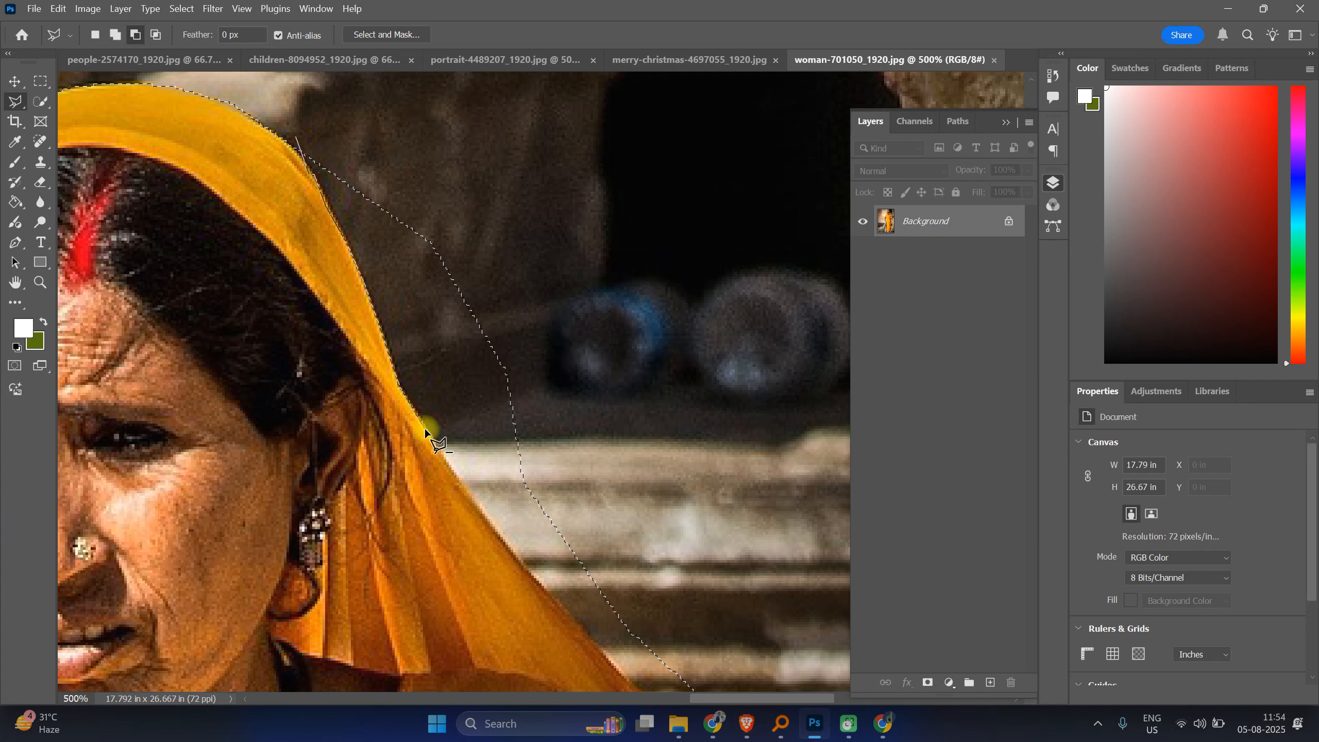
pyautogui.click(473, 467)
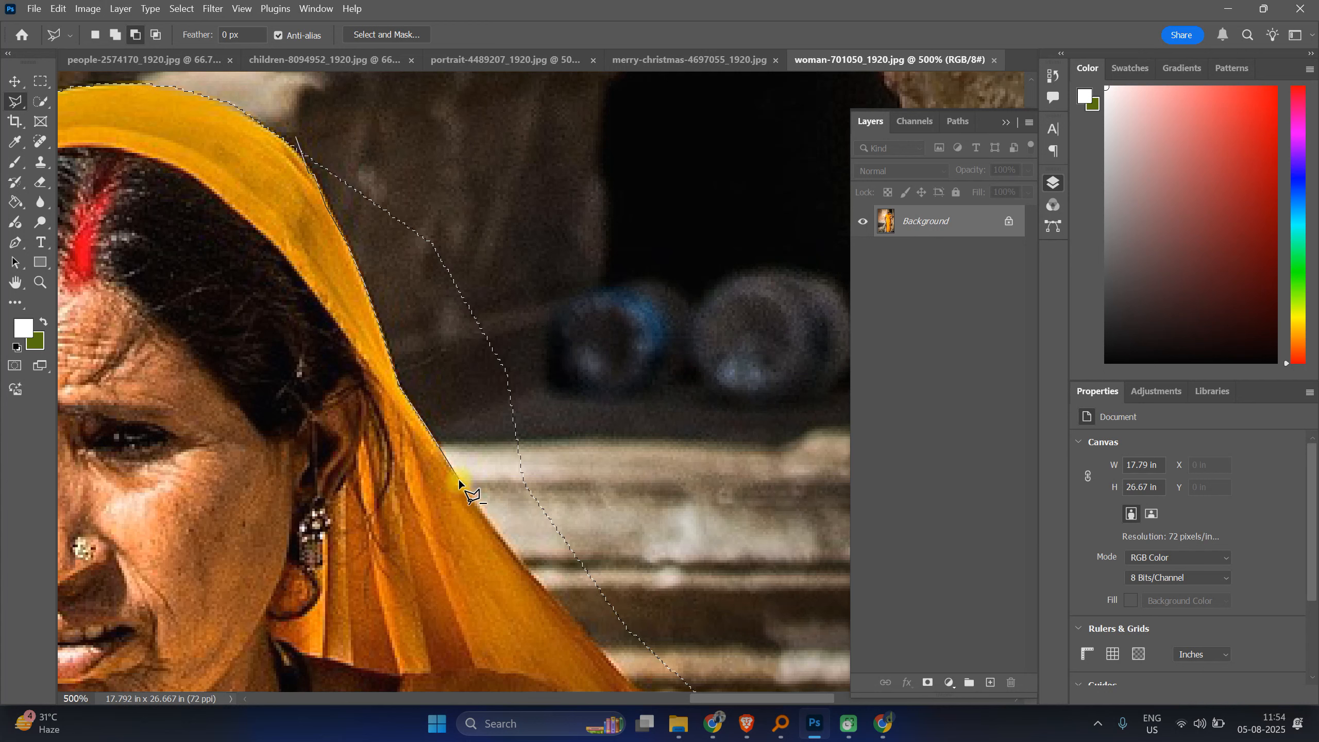
pyautogui.click(499, 531)
pyautogui.click(557, 603)
pyautogui.click(532, 575)
pyautogui.moveTo(606, 545); pyautogui.dragTo(449, 416)
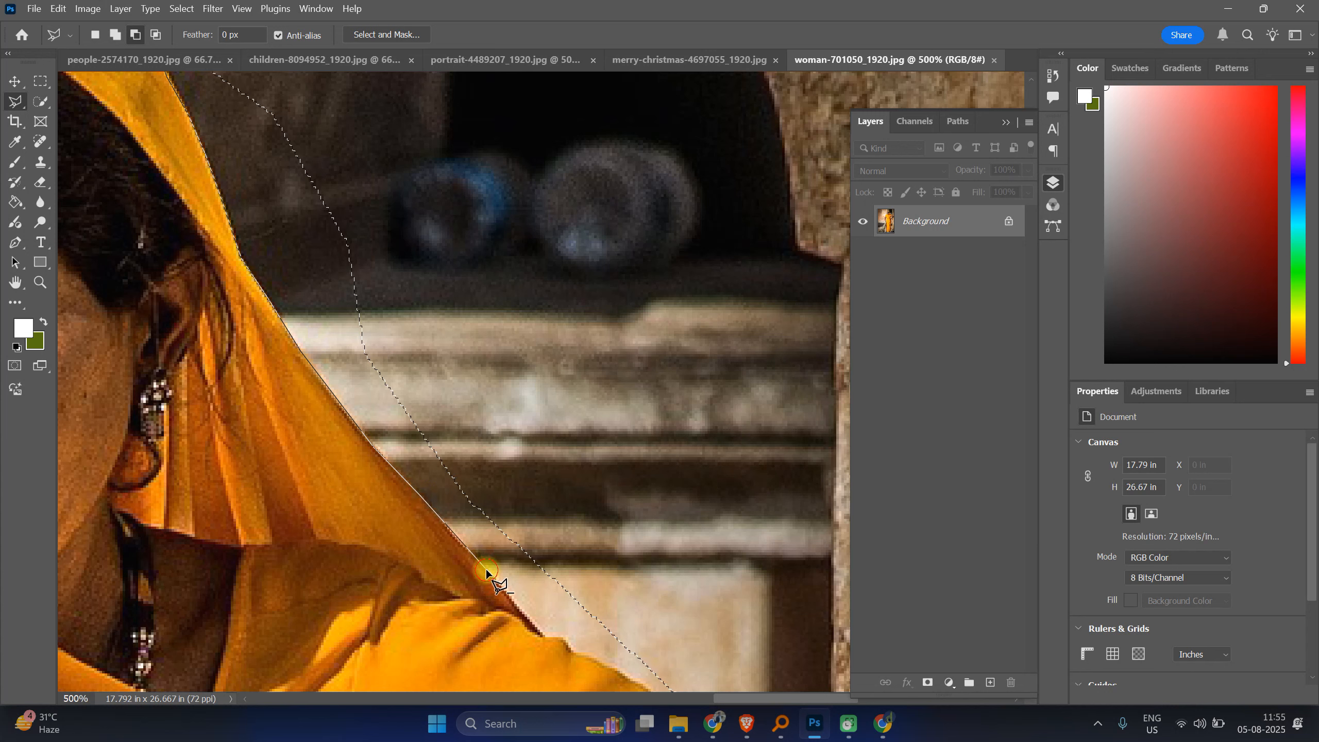
pyautogui.click(533, 622)
pyautogui.click(545, 635)
pyautogui.click(574, 638)
pyautogui.click(611, 594)
pyautogui.click(570, 363)
pyautogui.click(413, 110)
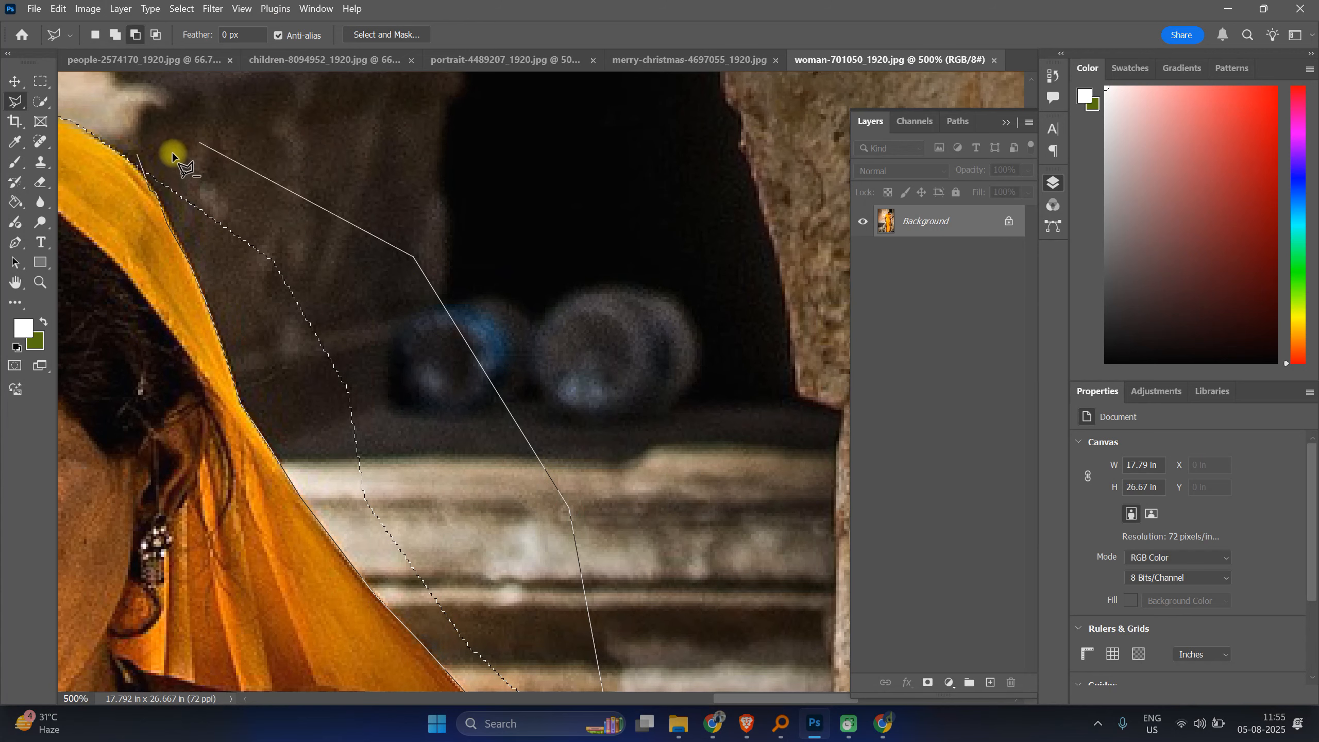
pyautogui.click(160, 164)
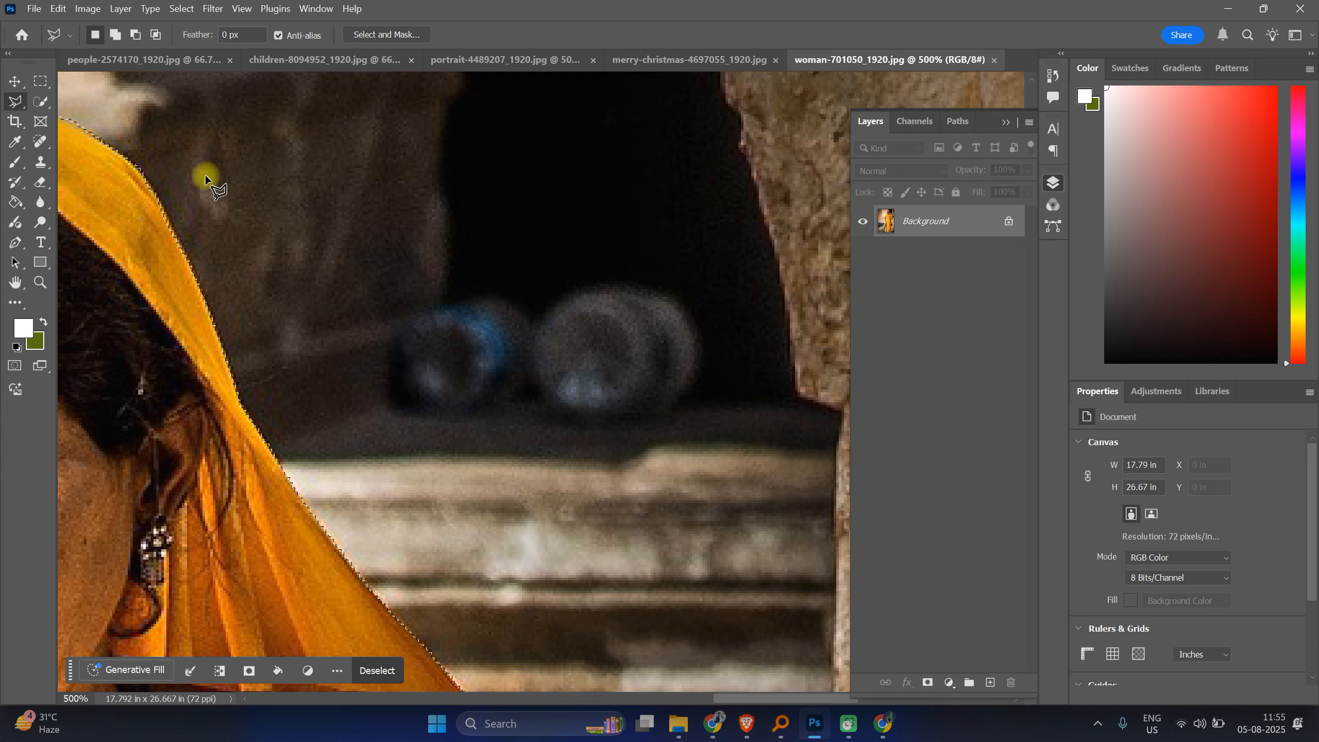
# Step: Subtract the background above the sleeve's top edge from the selection with a polygonal outline
pyautogui.scroll(-2, 291, 341)
pyautogui.scroll(-6, 311, 359)
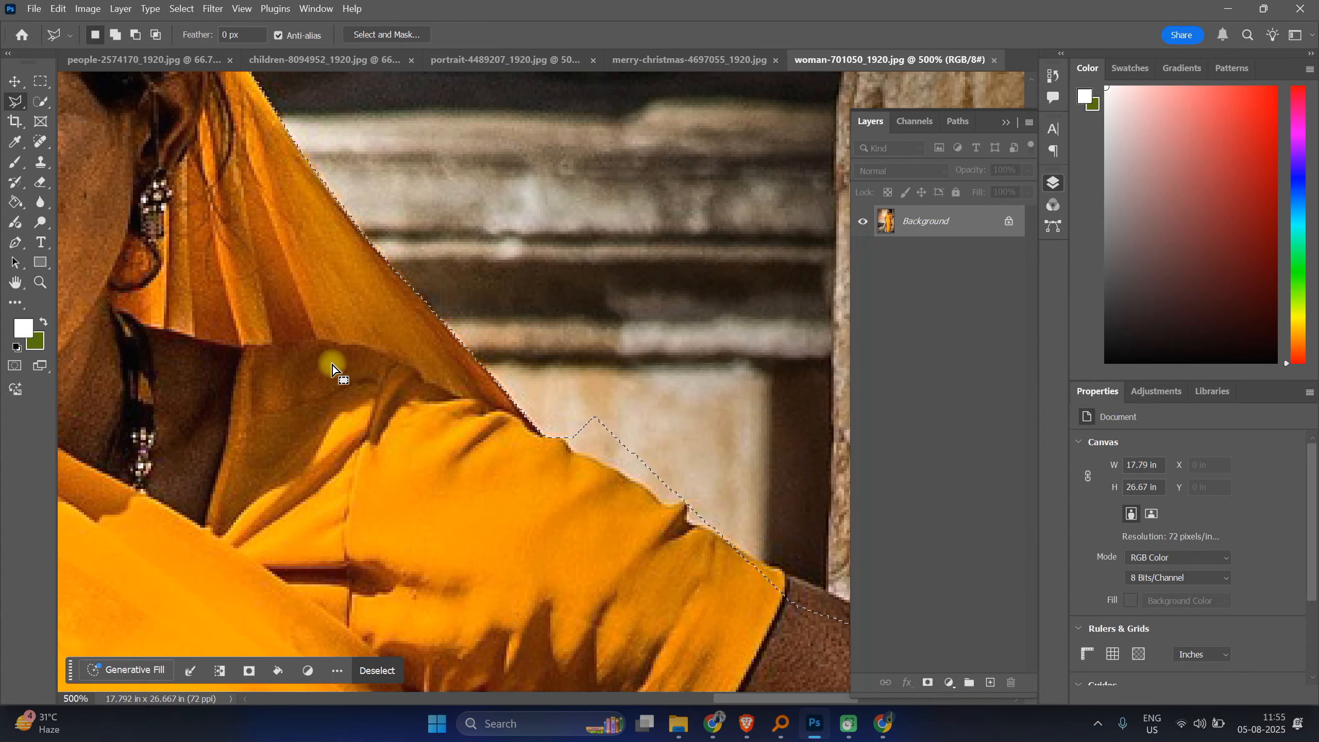
pyautogui.moveTo(603, 374); pyautogui.dragTo(324, 273)
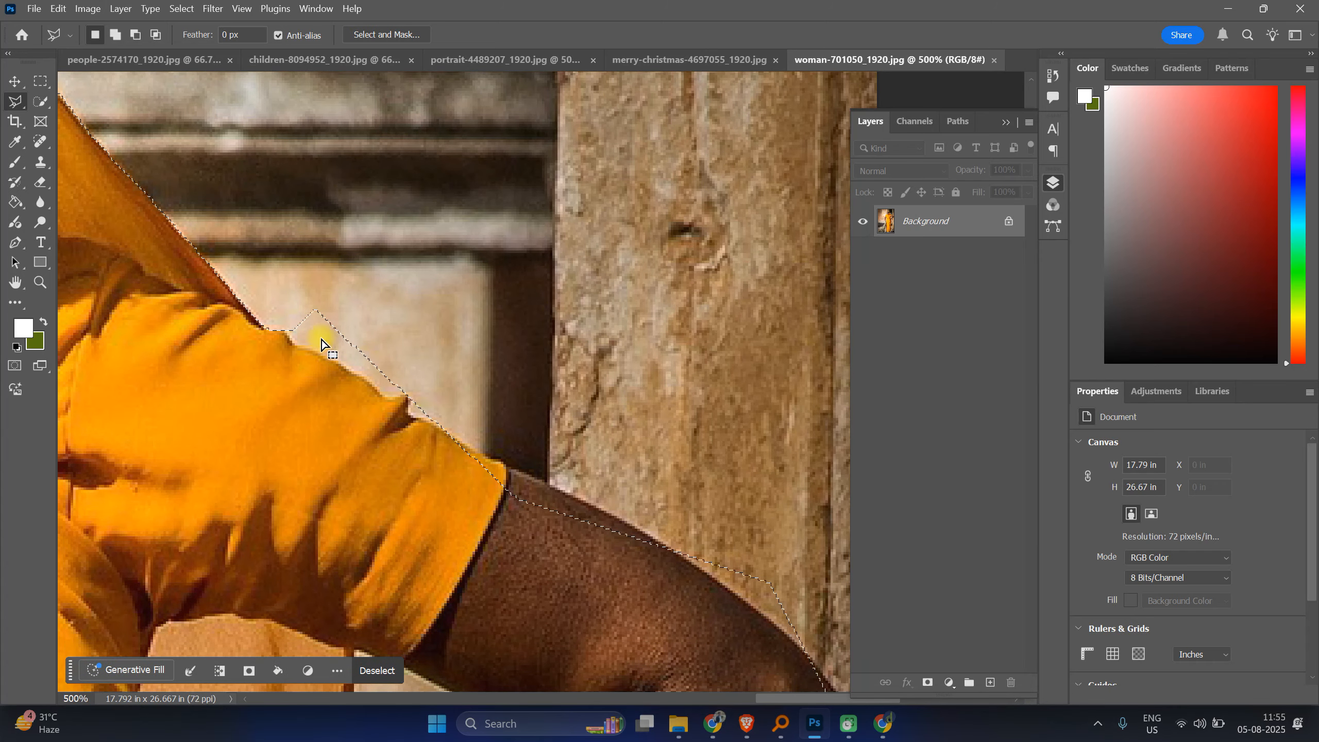
pyautogui.click(279, 325)
pyautogui.click(290, 341)
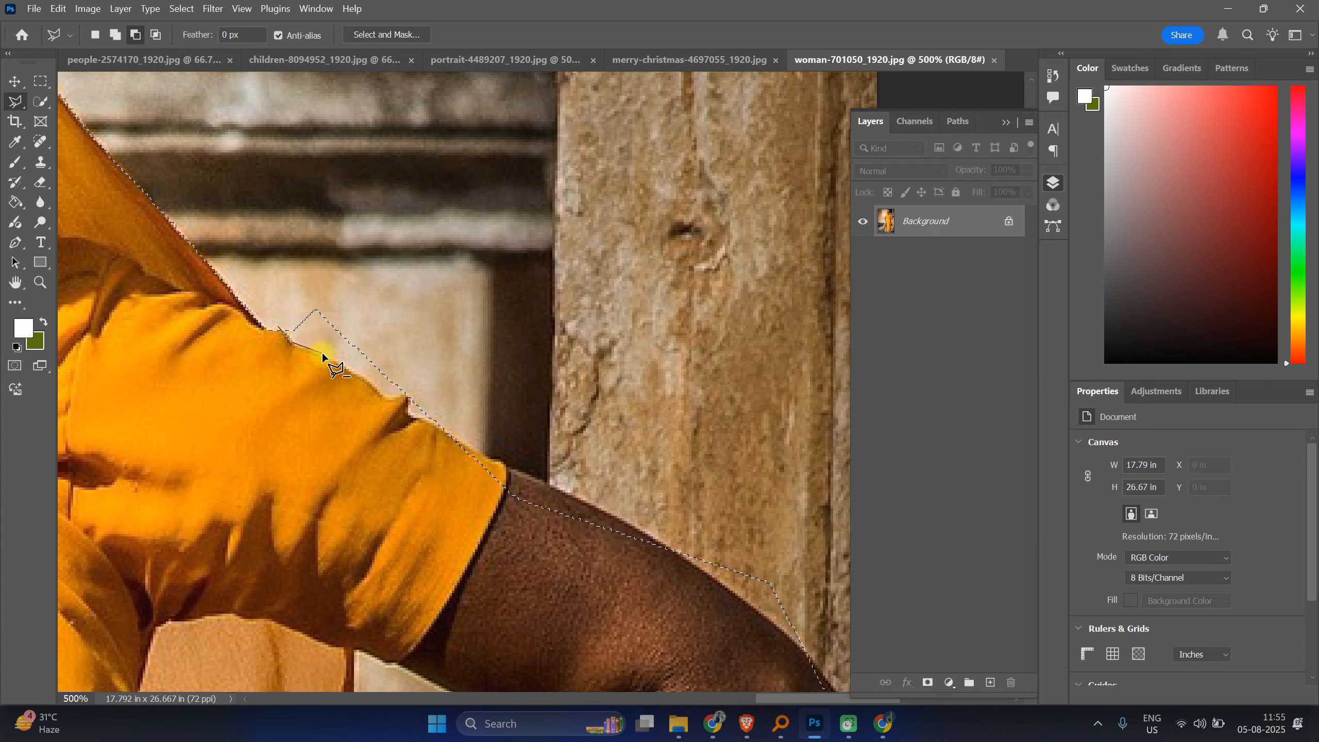
pyautogui.click(341, 366)
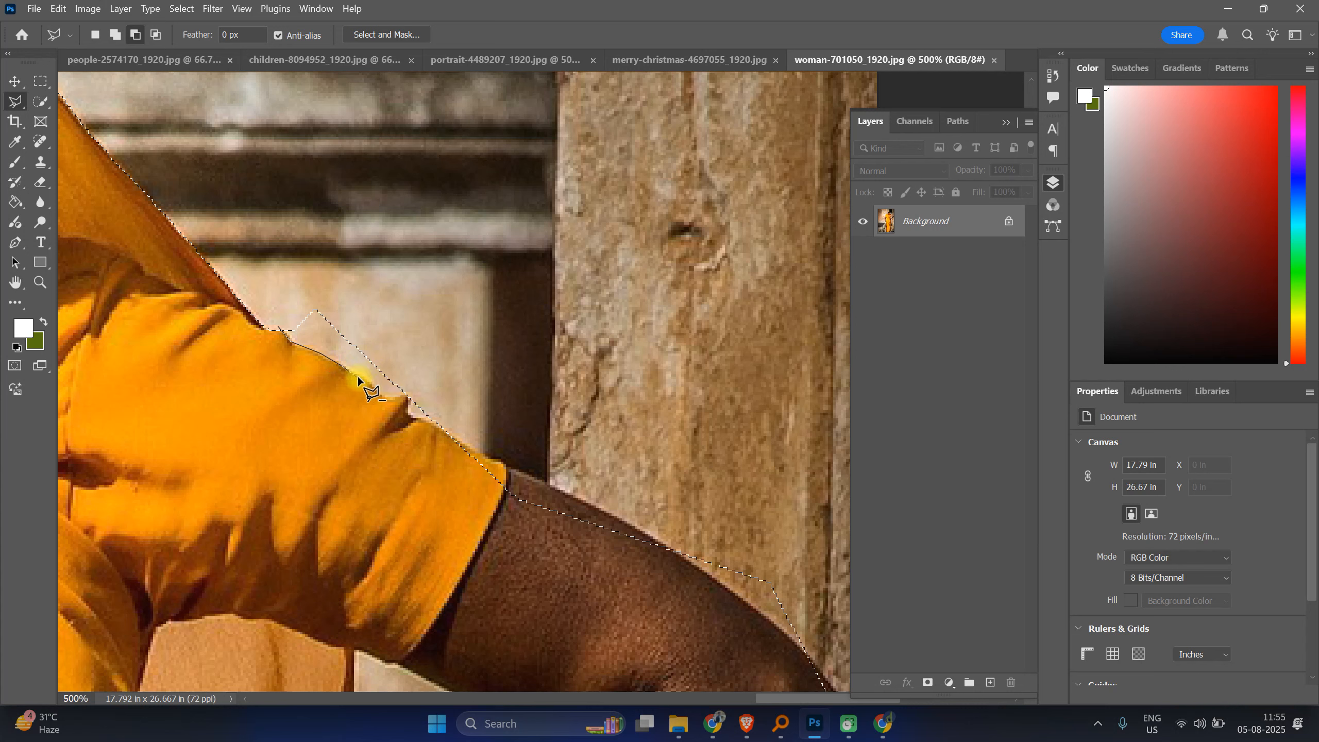
pyautogui.click(374, 384)
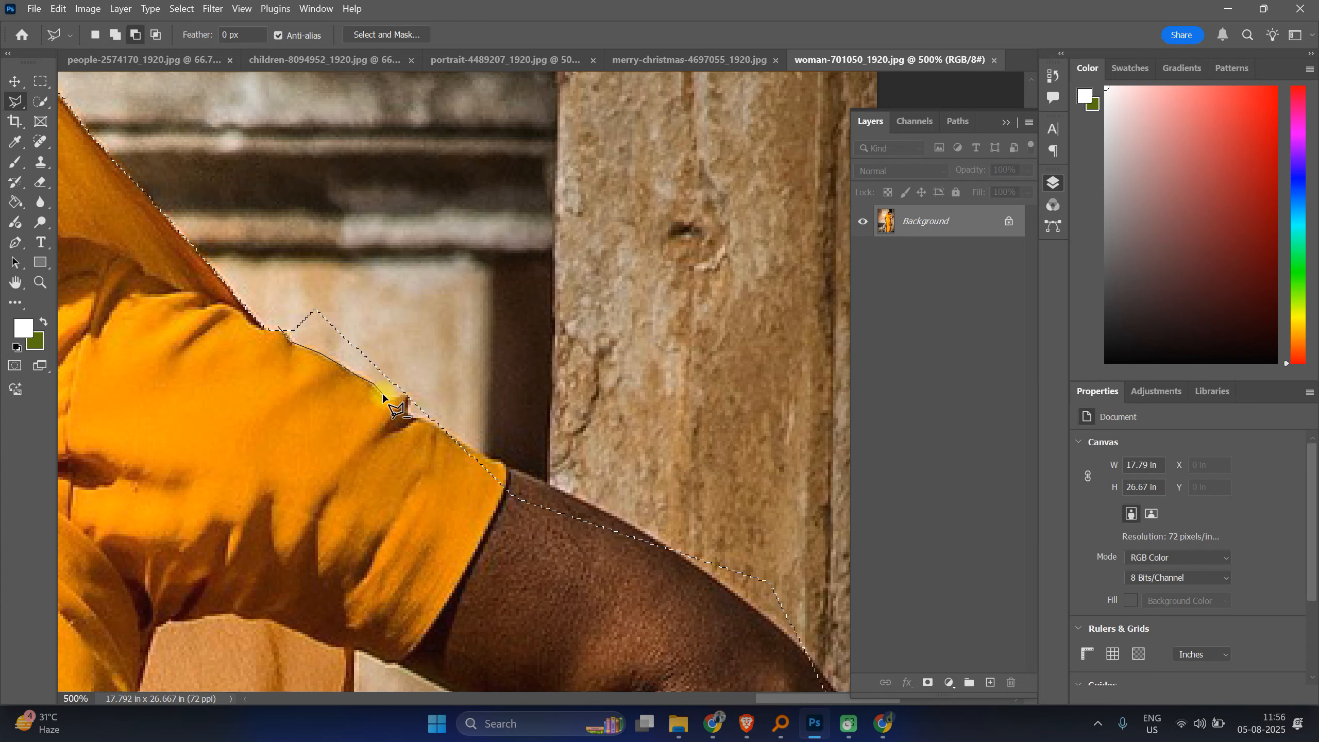
pyautogui.click(416, 393)
pyautogui.click(404, 277)
pyautogui.click(276, 276)
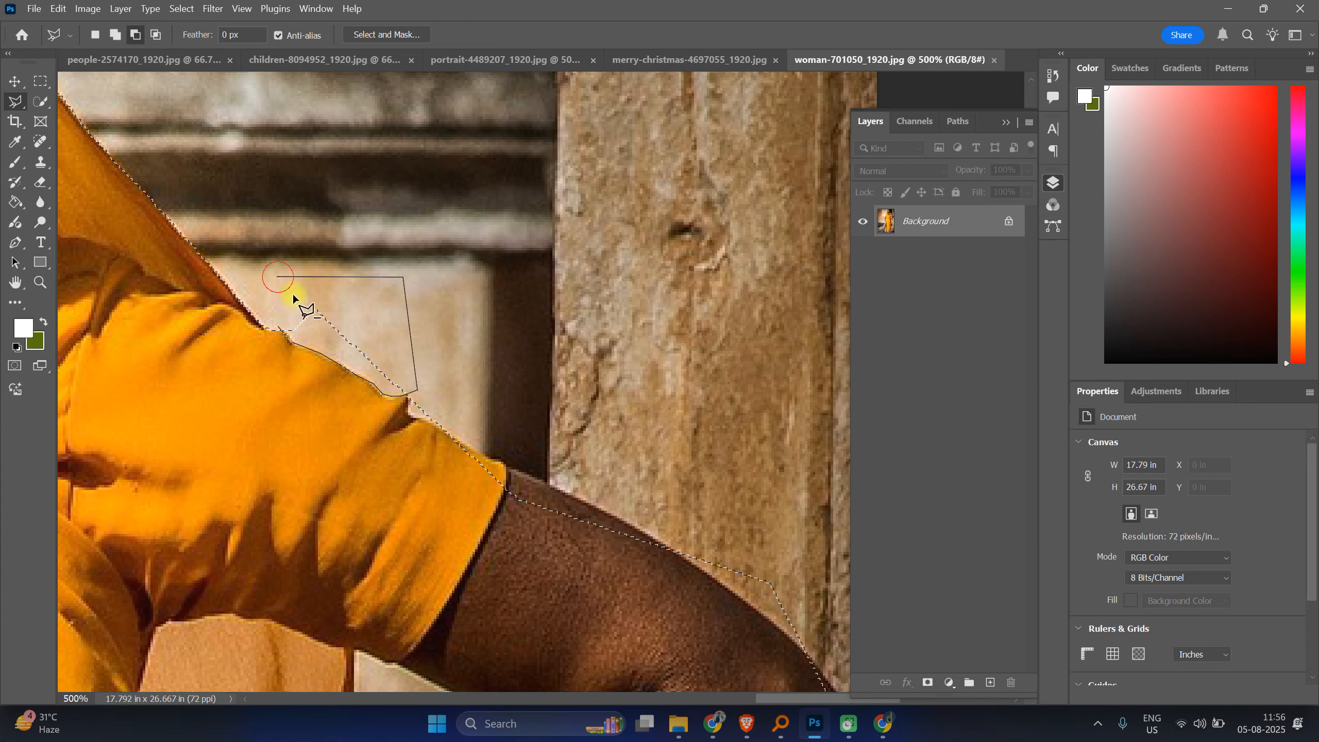
pyautogui.click(277, 326)
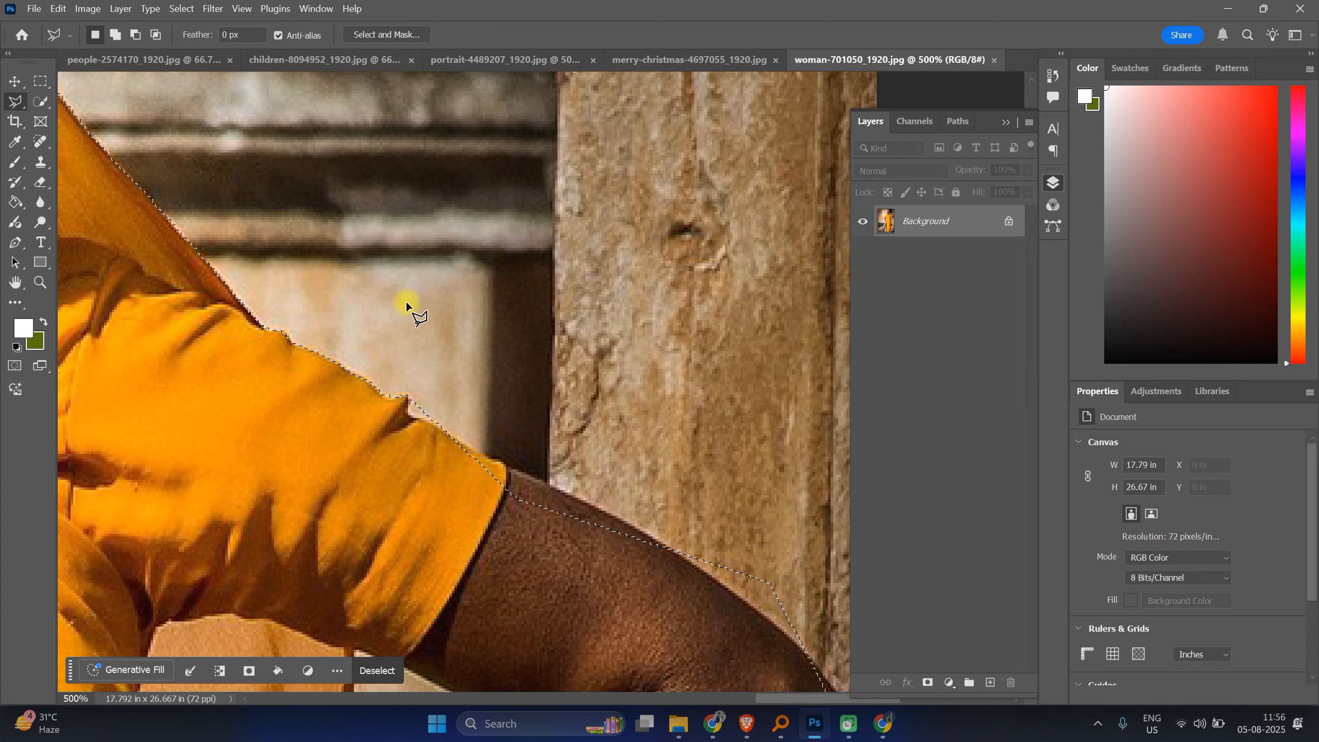
# Step: Subtract the small notch of background at the sleeve's upper fold with a short polygonal outline
pyautogui.press('space')
pyautogui.moveTo(618, 425); pyautogui.dragTo(371, 321)
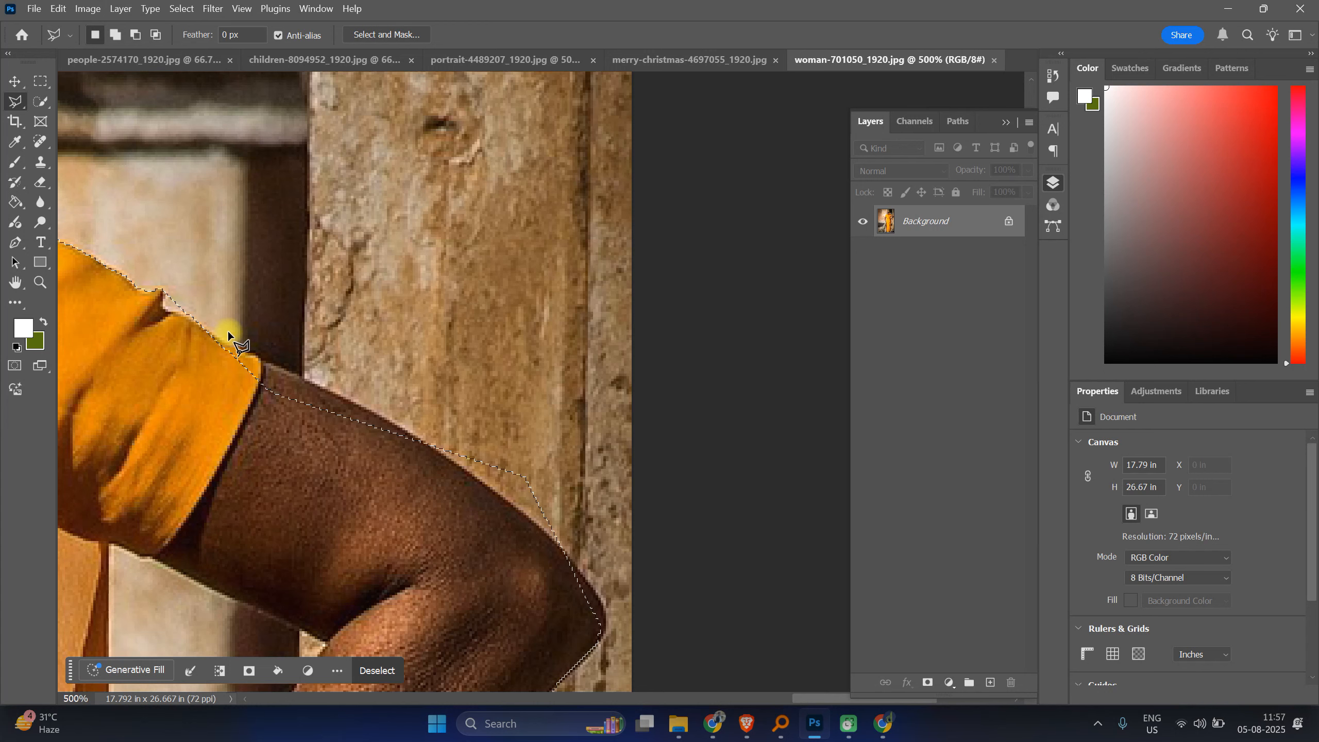
pyautogui.press('alt')
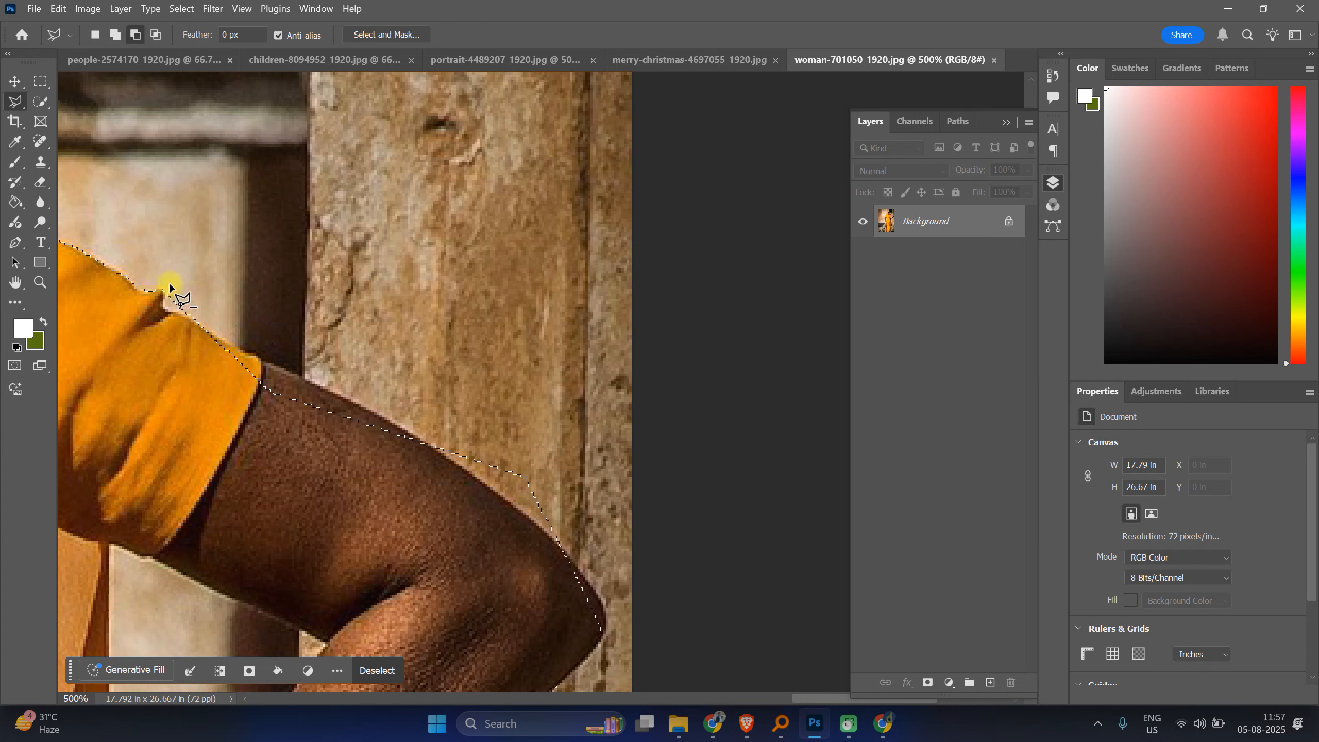
pyautogui.keyDown('alt'); pyautogui.click(164, 284); pyautogui.keyUp('alt')
pyautogui.click(164, 307)
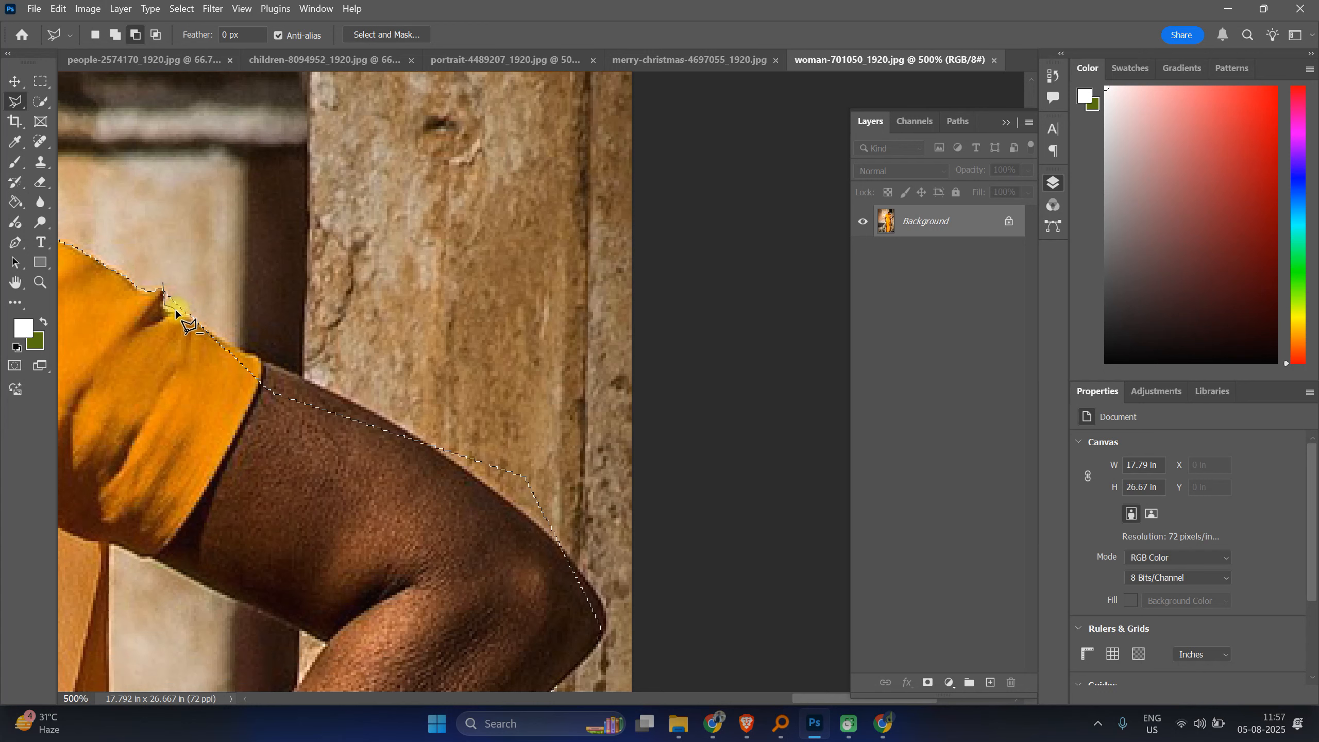
pyautogui.click(190, 316)
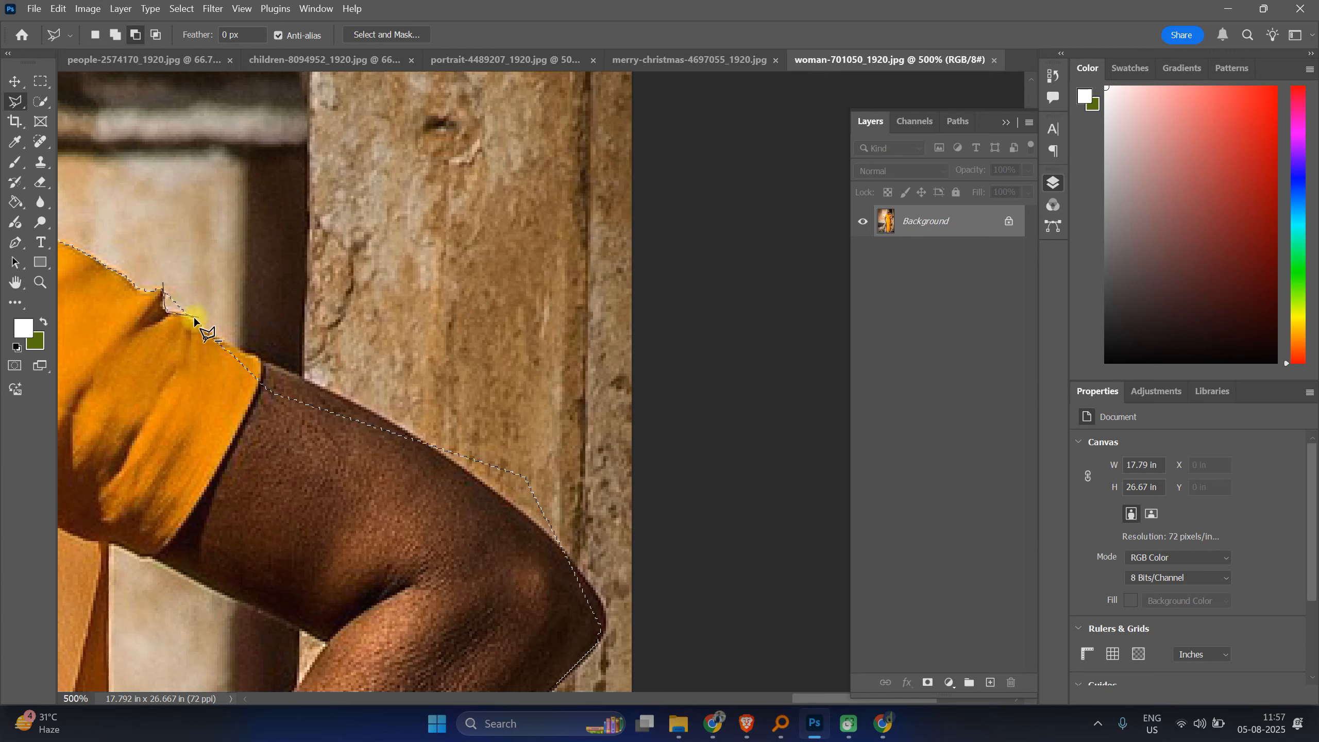
pyautogui.click(206, 295)
pyautogui.click(164, 285)
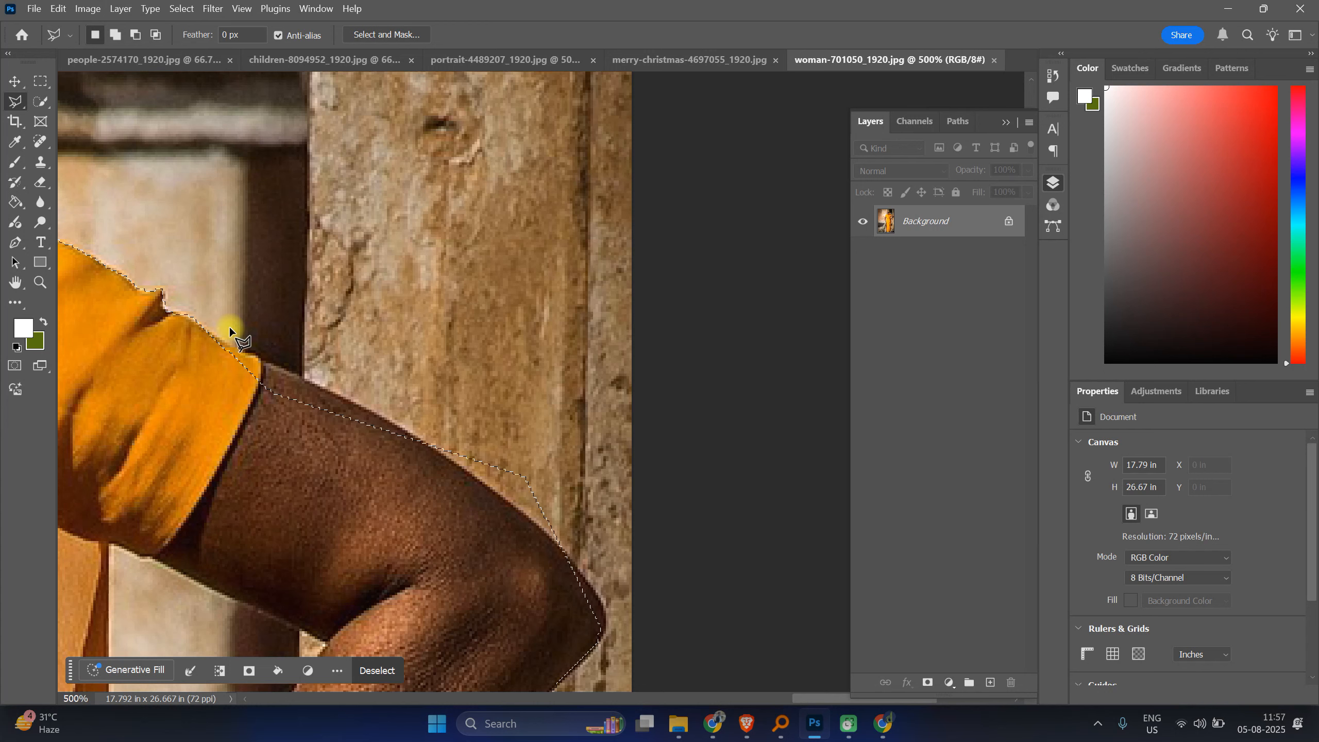
# Step: Add the missed strip along the upper edge of the arm below the sleeve to the selection with a polygonal outline
pyautogui.press('shift')
pyautogui.click(208, 327)
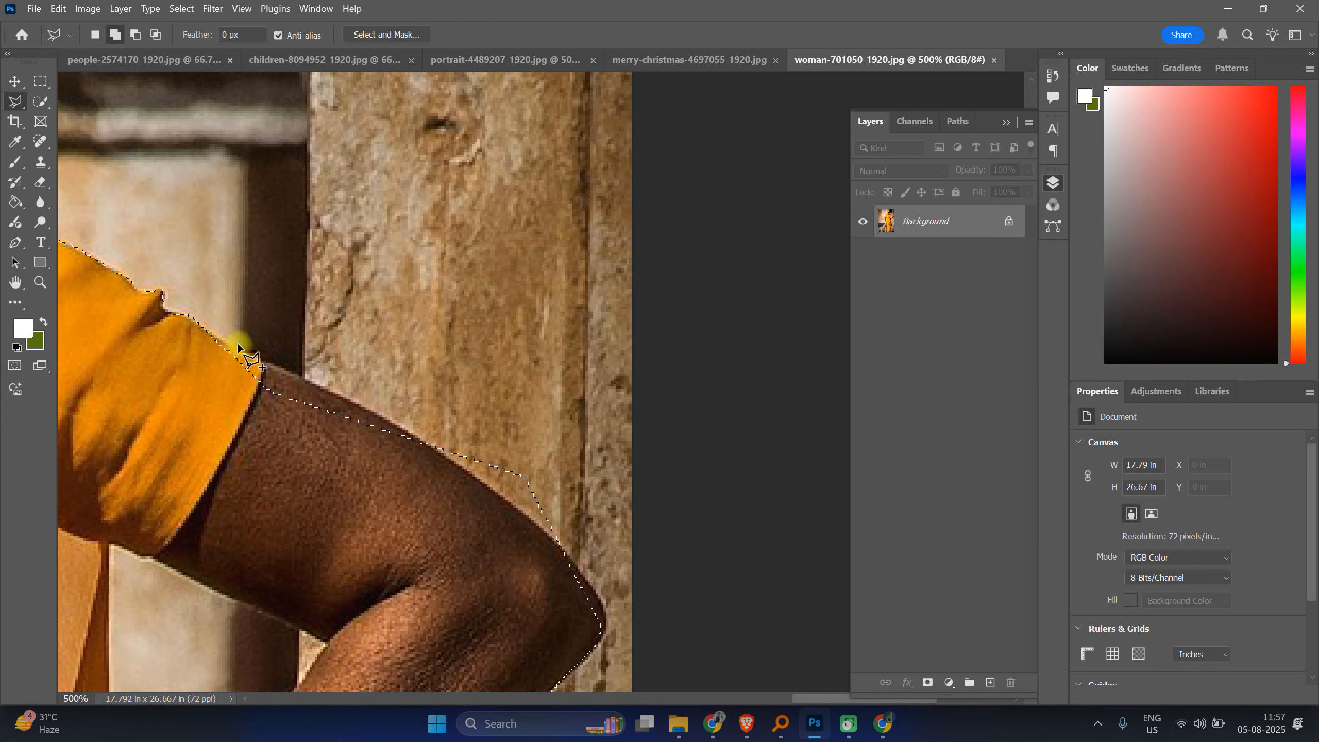
pyautogui.click(240, 351)
pyautogui.click(287, 372)
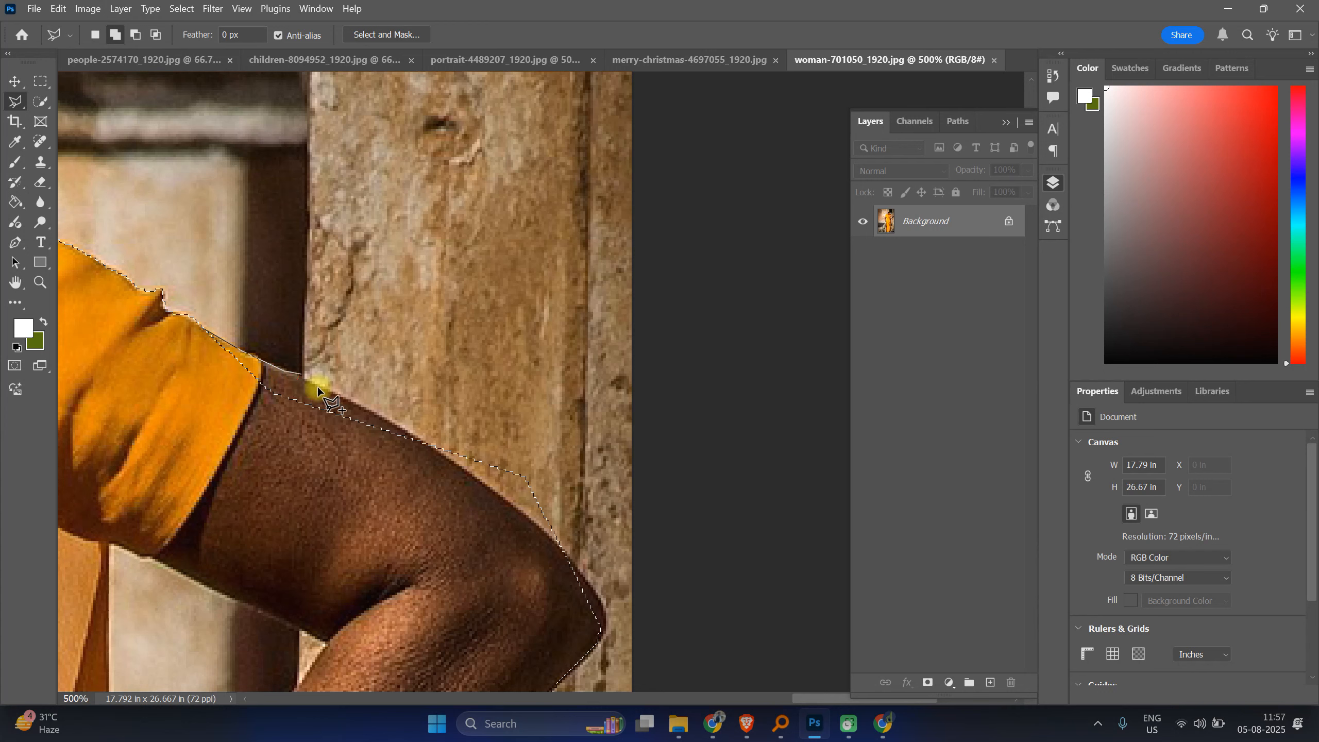
pyautogui.click(350, 400)
pyautogui.click(448, 458)
pyautogui.click(501, 498)
pyautogui.click(402, 552)
pyautogui.click(271, 524)
pyautogui.click(201, 452)
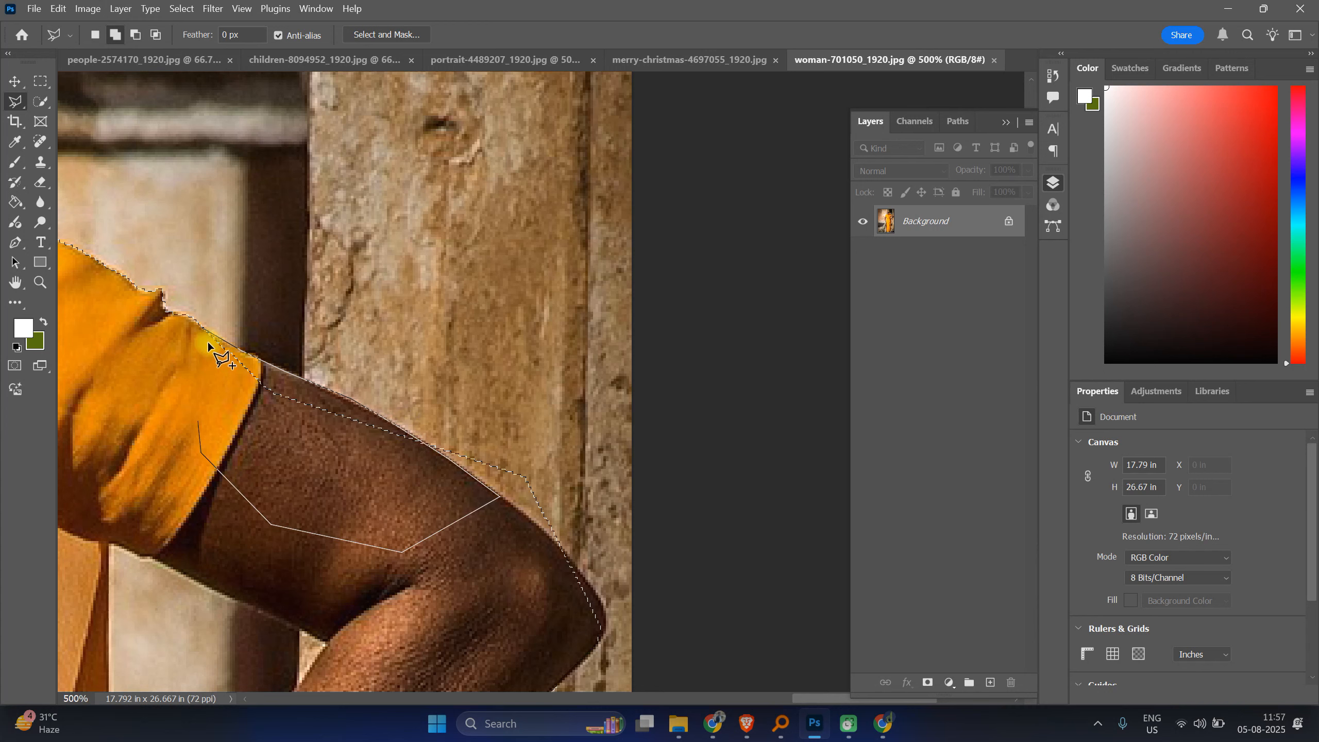
pyautogui.click(200, 332)
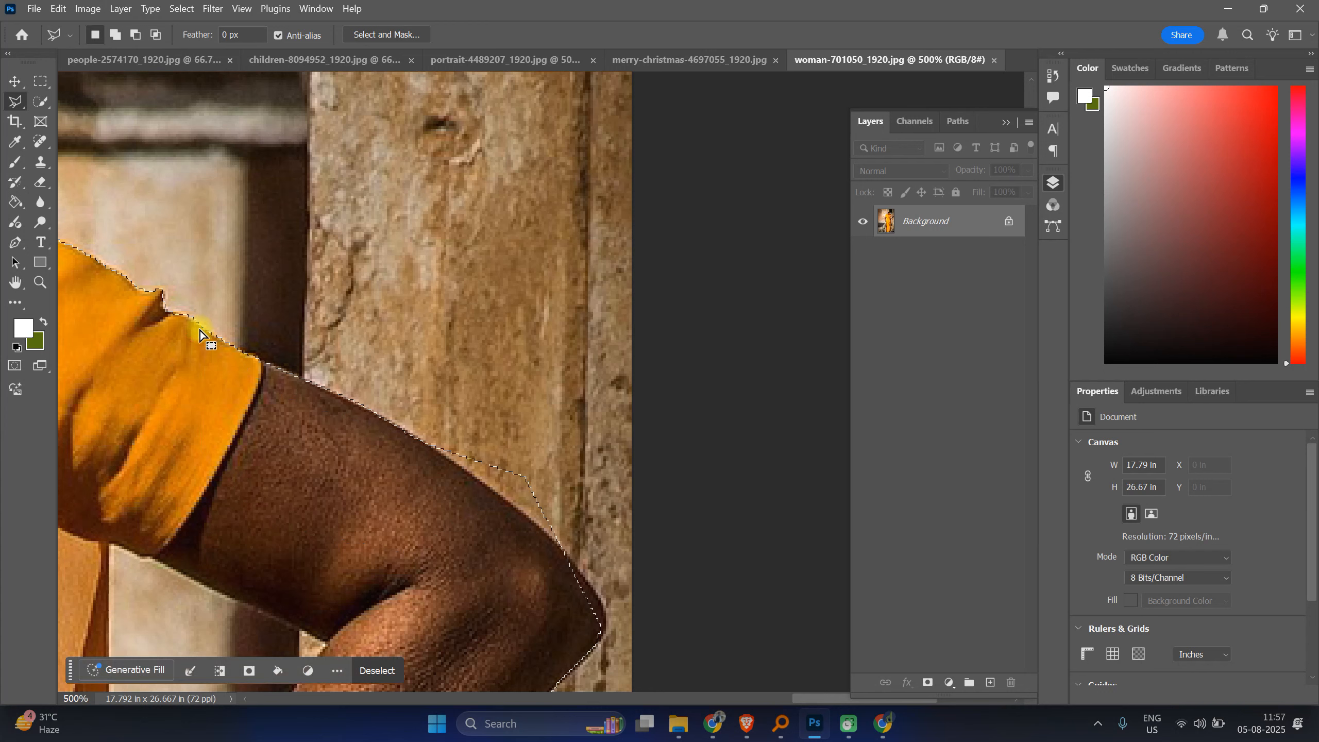
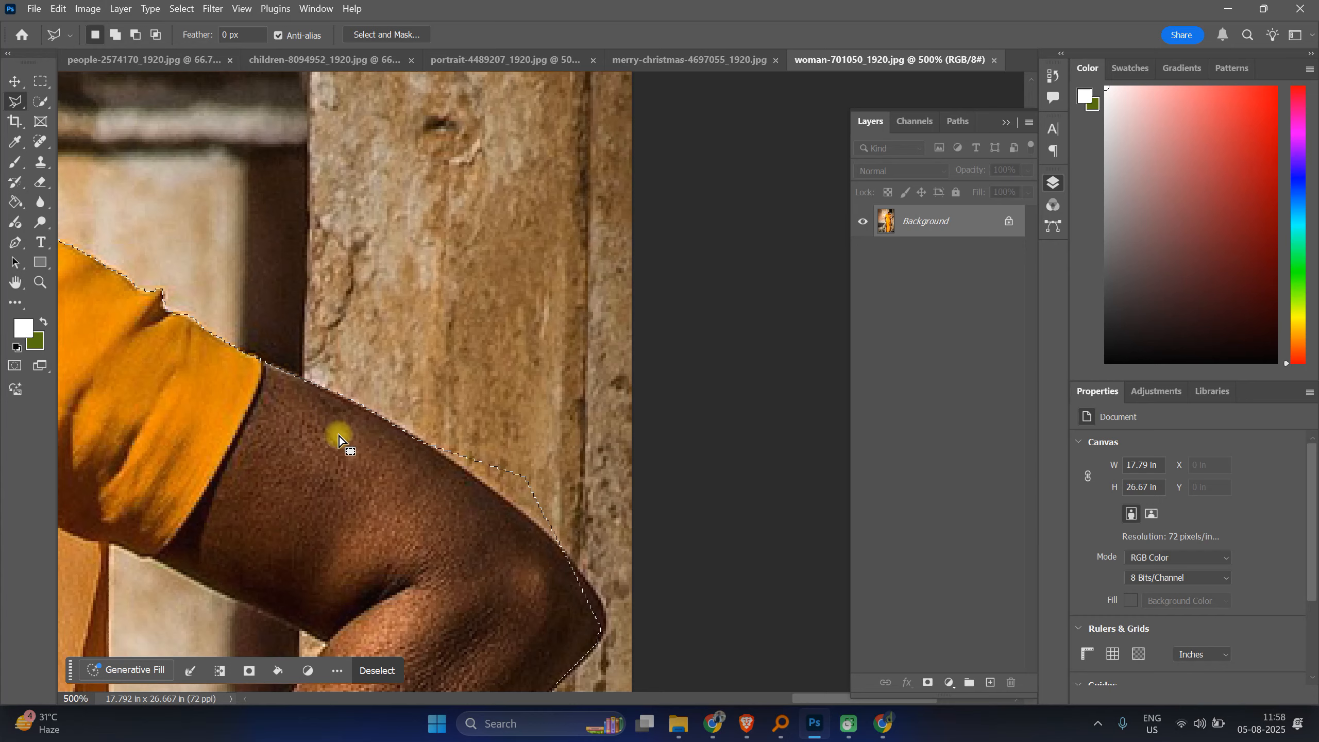
# Step: Subtract the background above the upper arm's edge from the selection with a polygonal lasso outline
pyautogui.moveTo(493, 457); pyautogui.dragTo(319, 371)
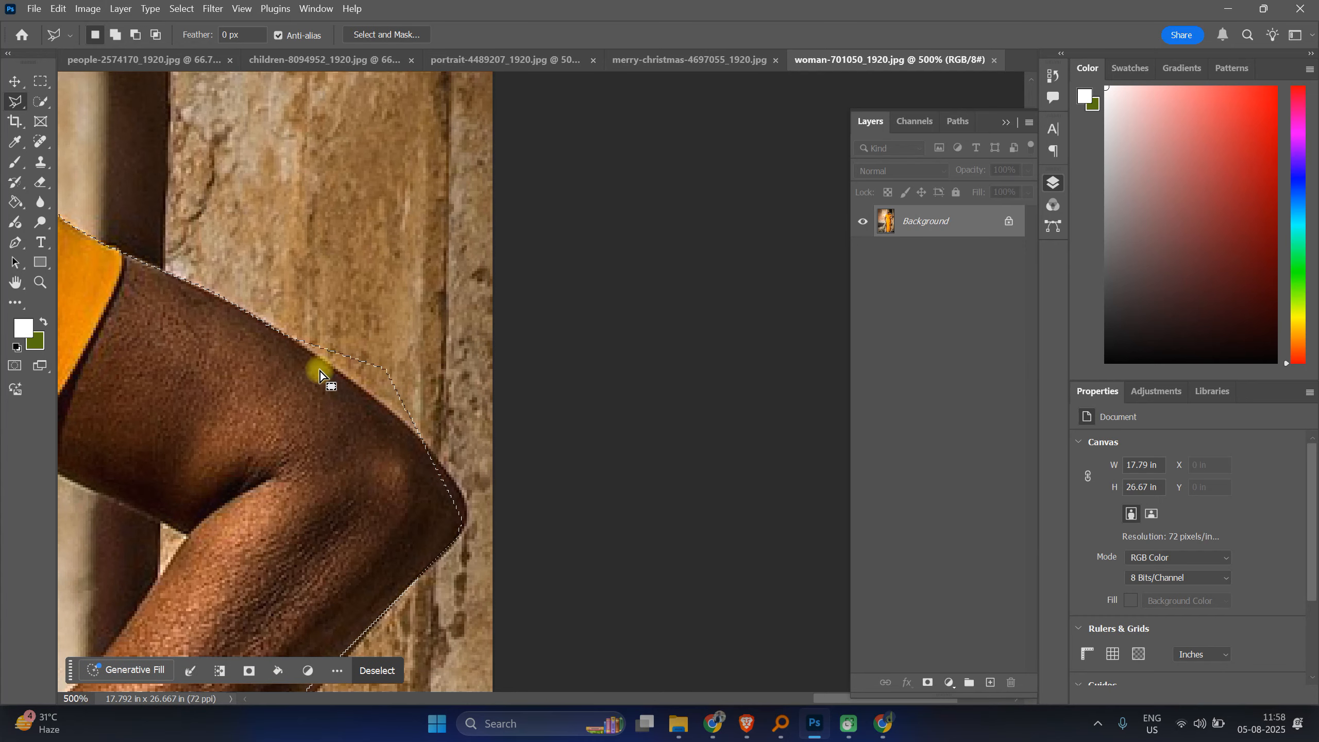
pyautogui.keyDown('alt'); pyautogui.click(275, 326); pyautogui.keyUp('alt')
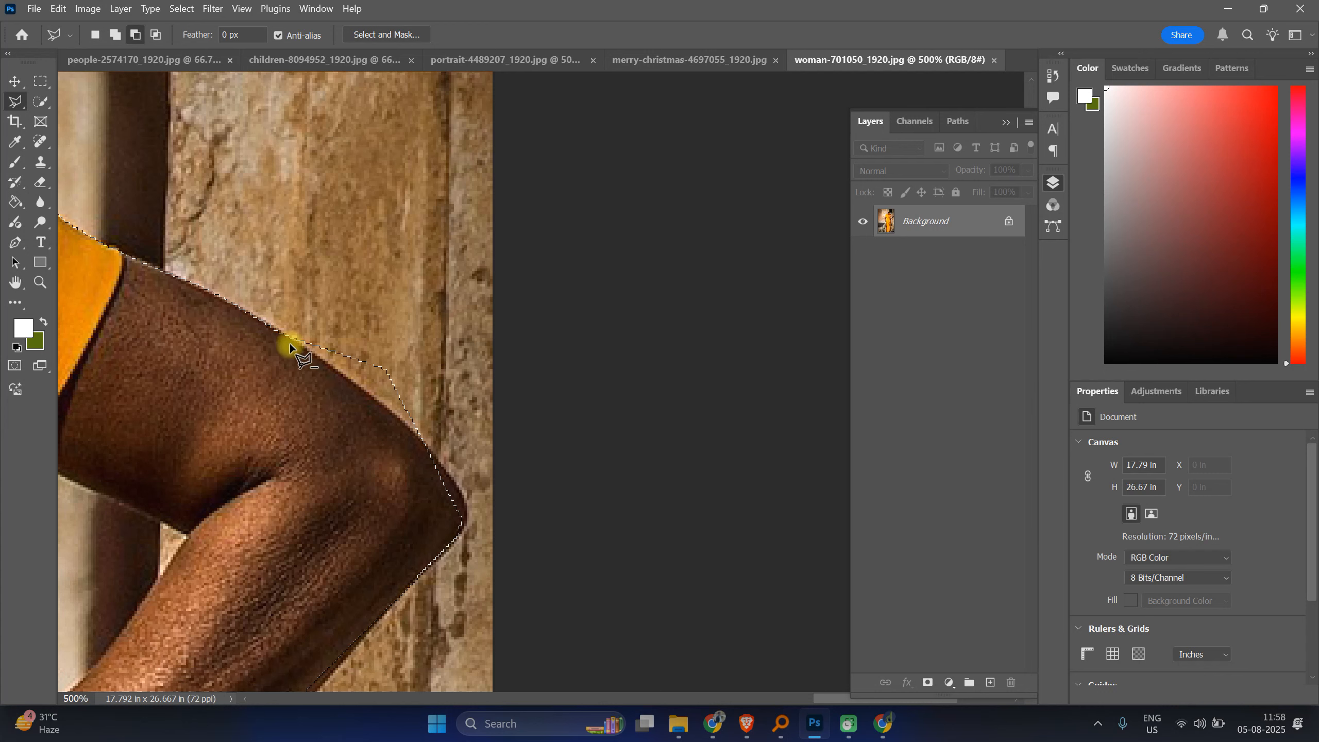
pyautogui.click(418, 431)
pyautogui.click(271, 327)
pyautogui.click(271, 327)
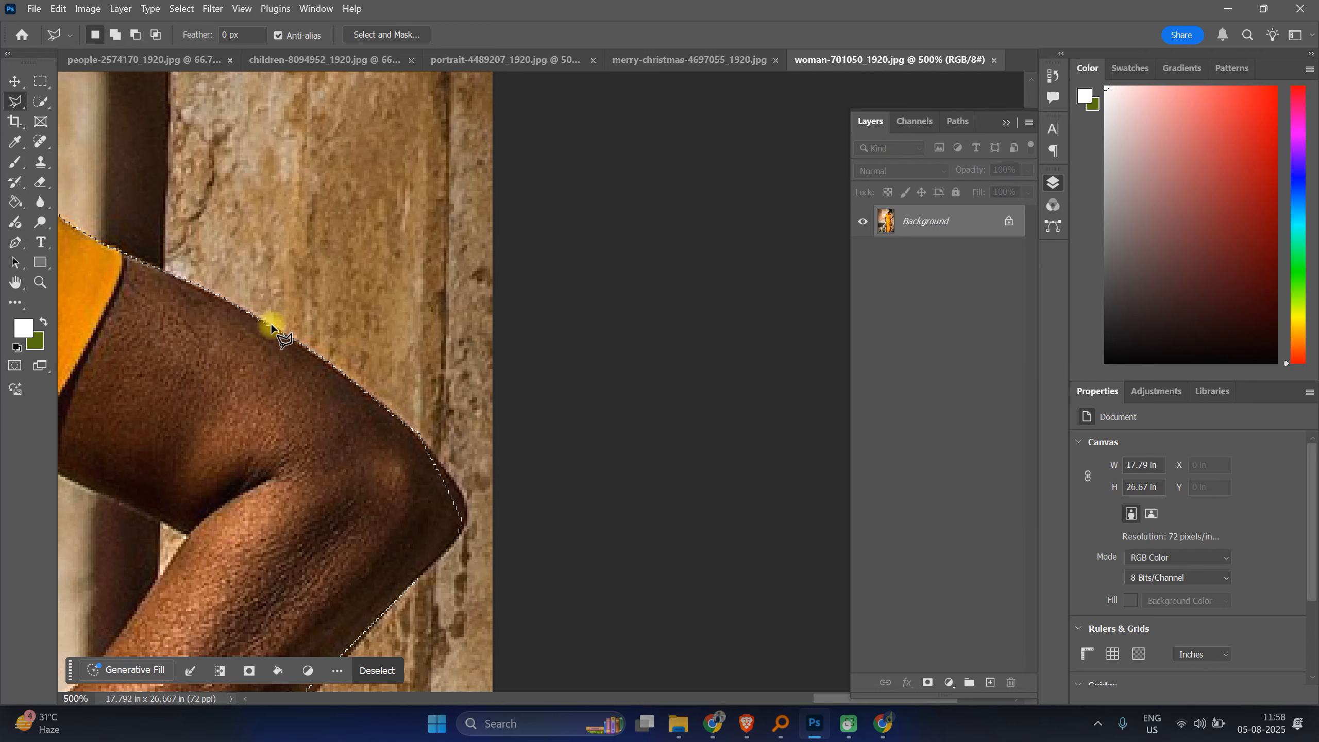
# Step: Add the missed strip at the elbow's outer corner to the selection with a polygonal outline
pyautogui.scroll(-3, 298, 316)
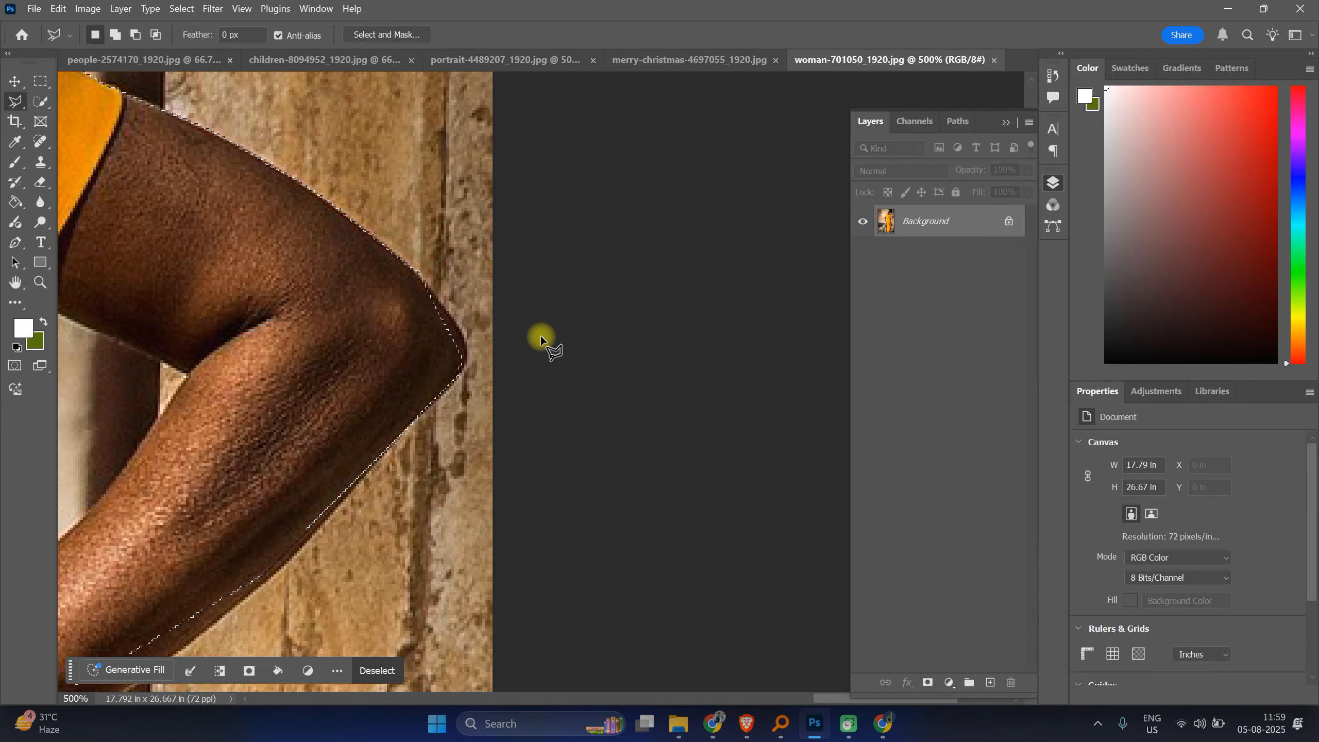
pyautogui.keyDown('shift'); pyautogui.click(418, 276); pyautogui.keyUp('shift')
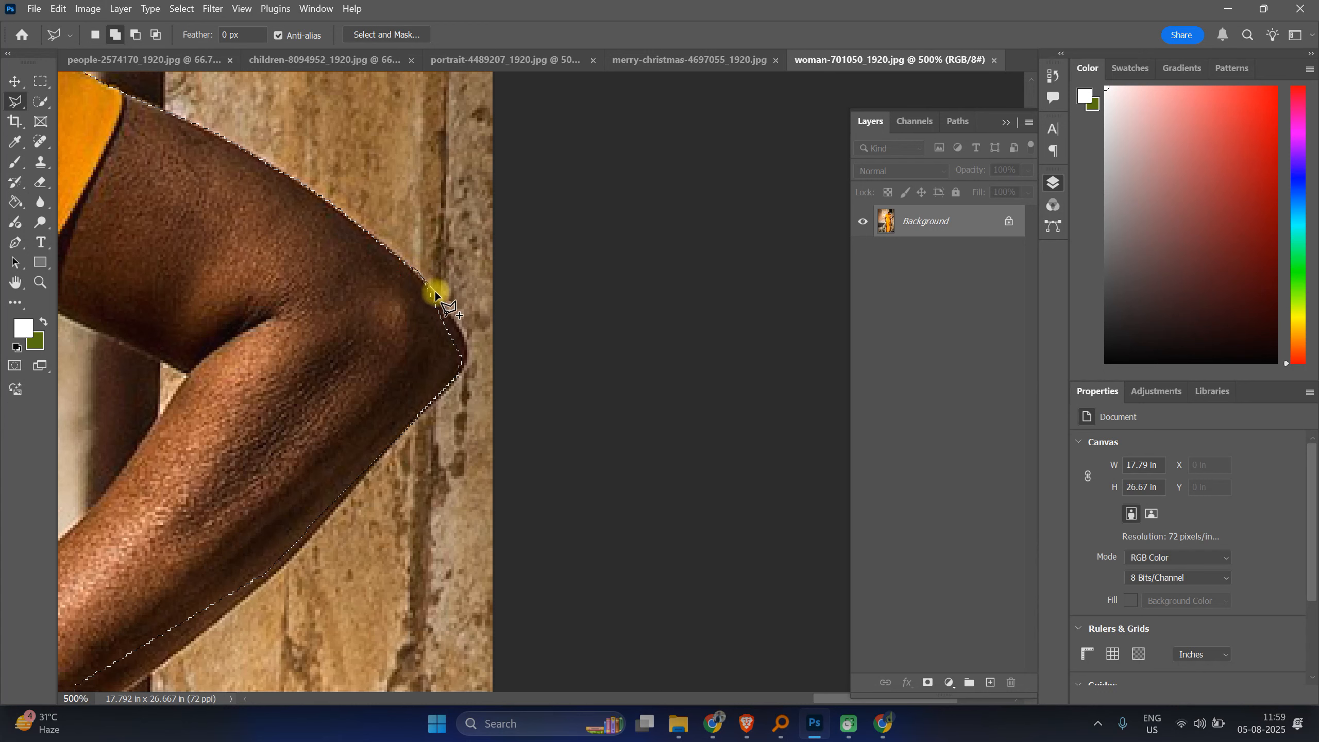
pyautogui.click(465, 337)
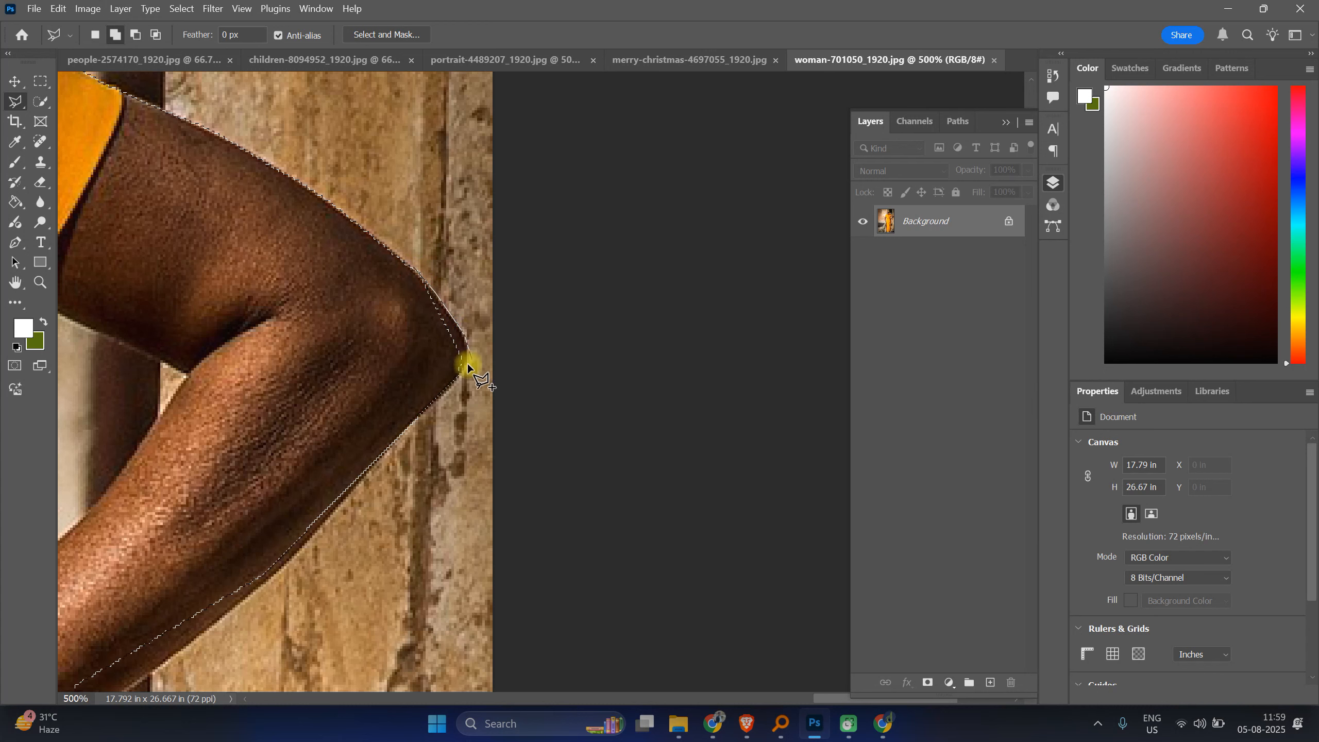
pyautogui.click(464, 368)
pyautogui.click(454, 384)
pyautogui.click(398, 376)
pyautogui.click(391, 328)
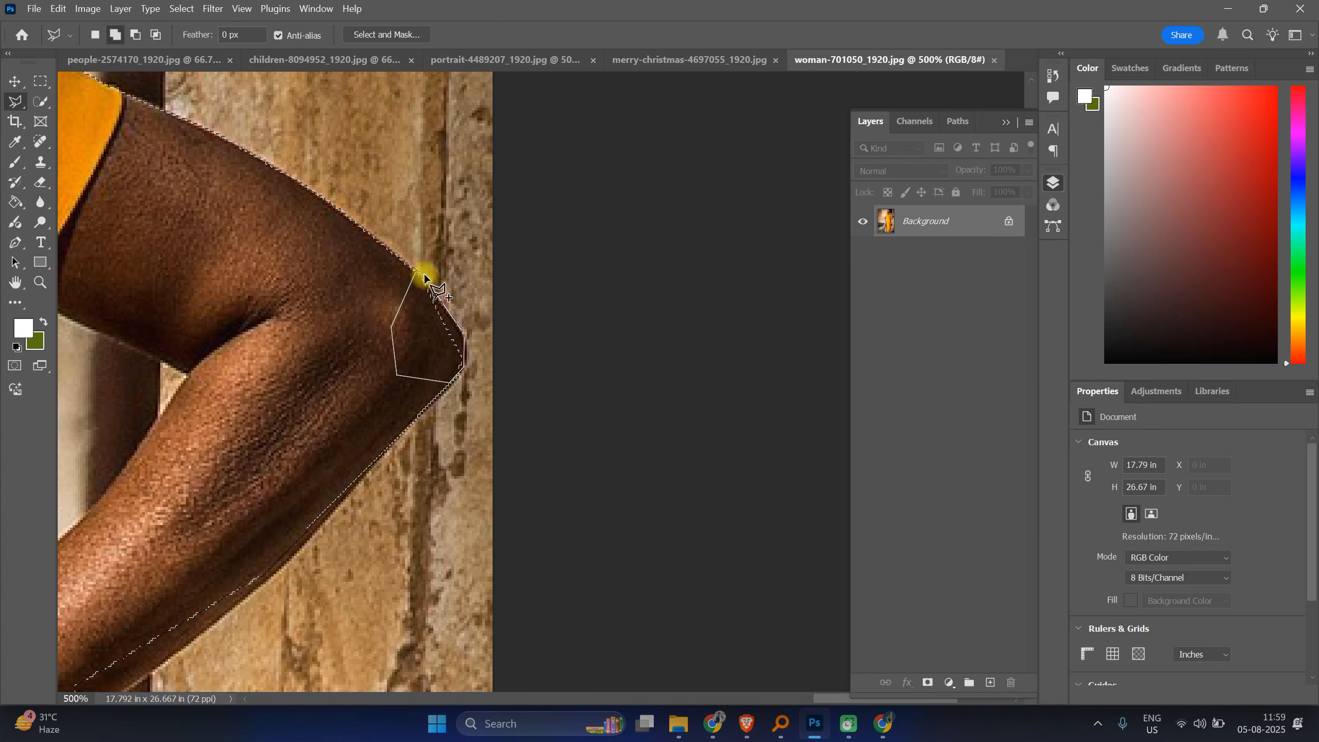
pyautogui.click(425, 274)
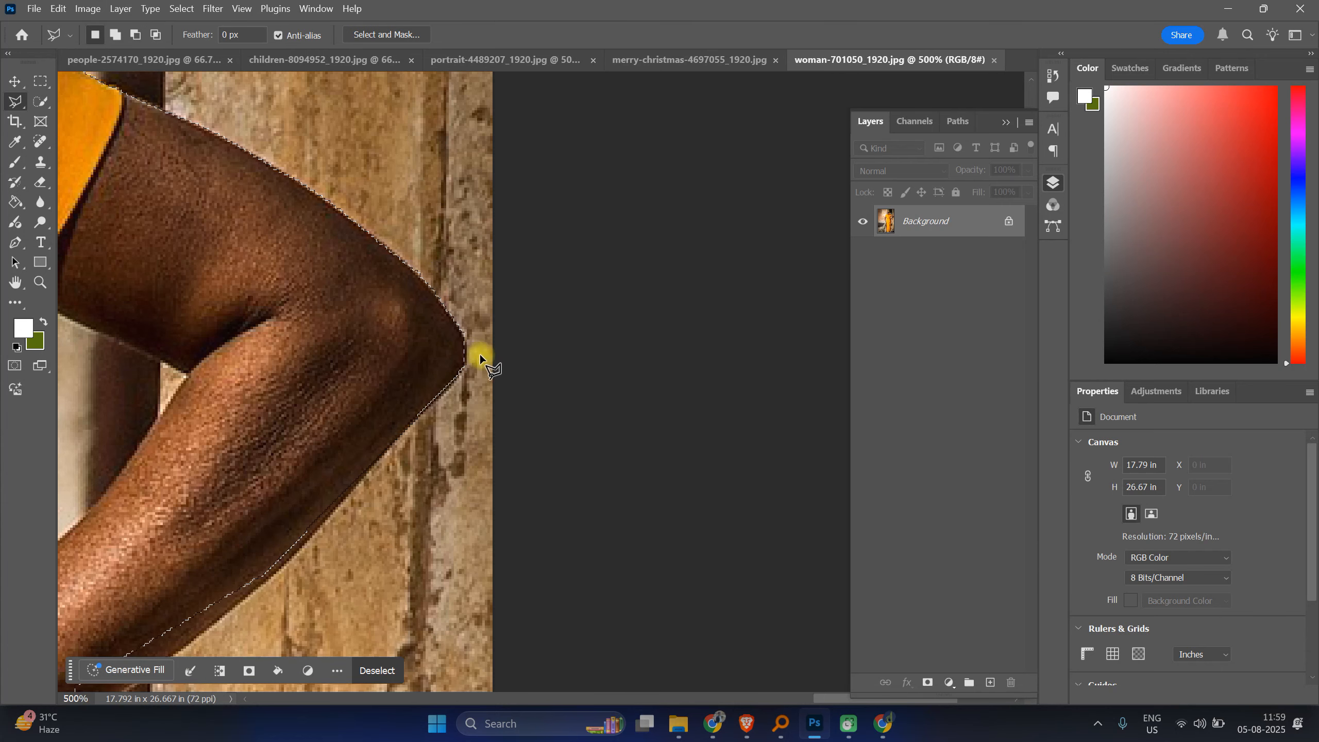
# Step: Add the missed strip along the dress's right edge below the wrist to the selection with a polygonal outline
pyautogui.scroll(-2, 480, 355)
pyautogui.scroll(-4, 480, 355)
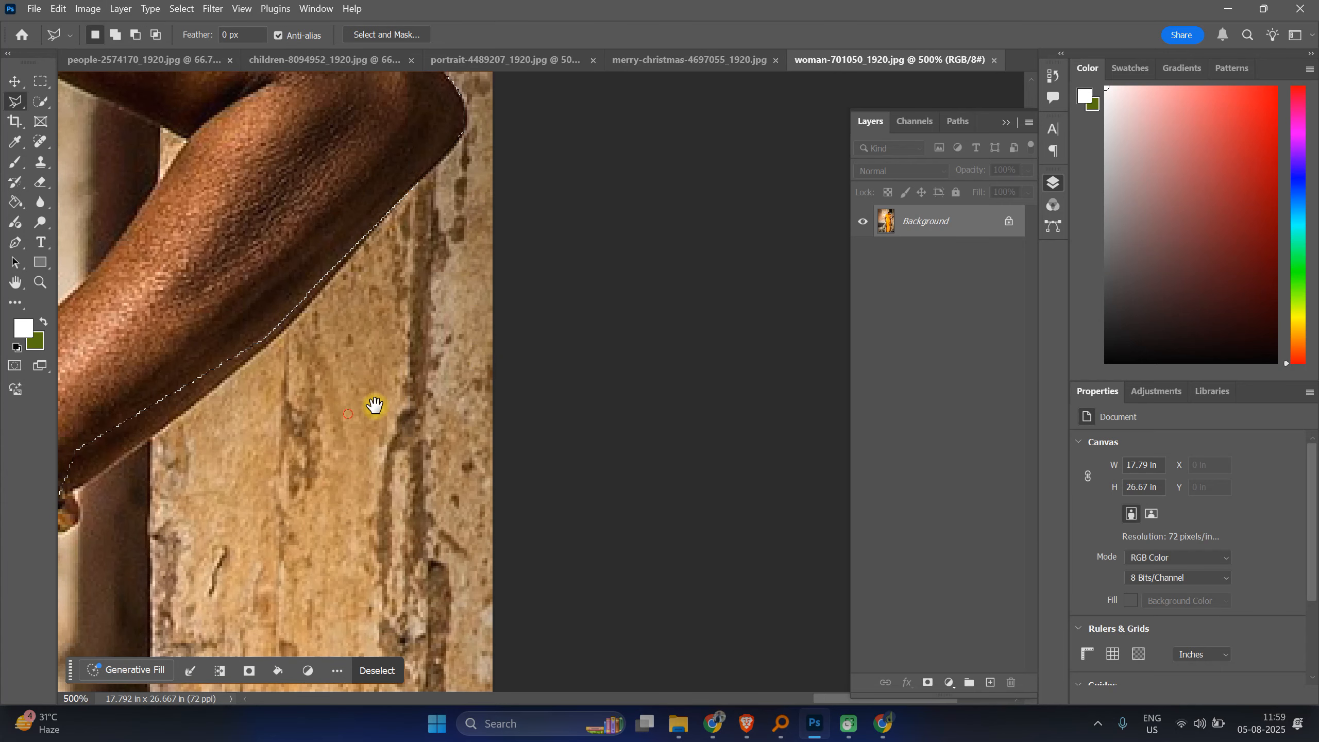
pyautogui.moveTo(344, 412); pyautogui.dragTo(611, 282)
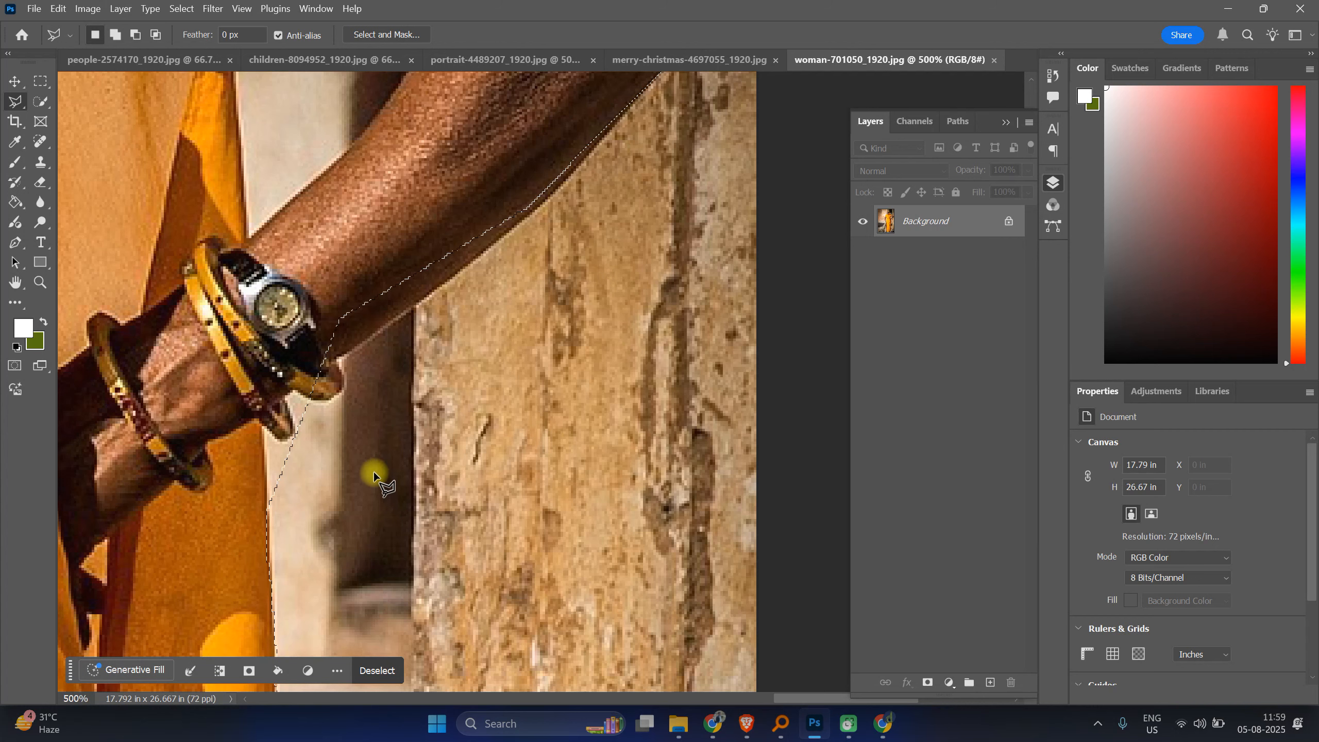
pyautogui.scroll(-2, 373, 473)
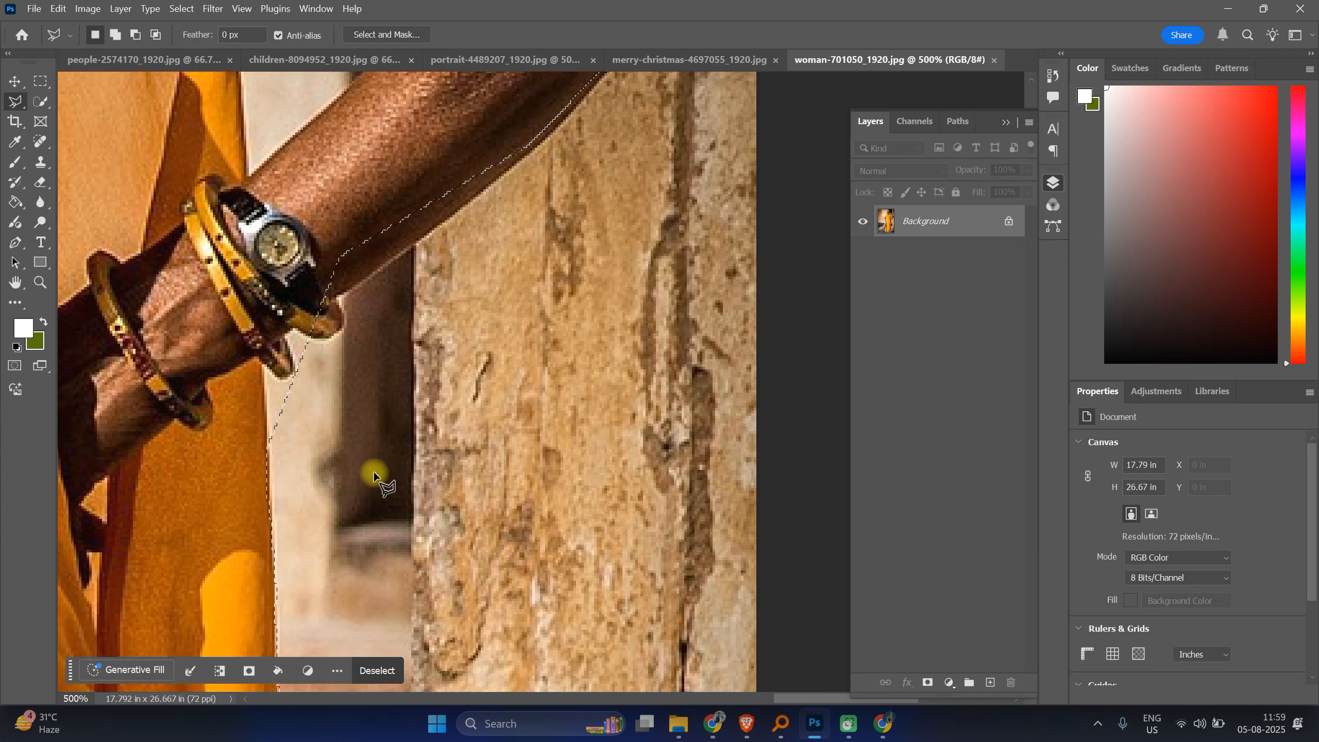
pyautogui.scroll(-10, 324, 476)
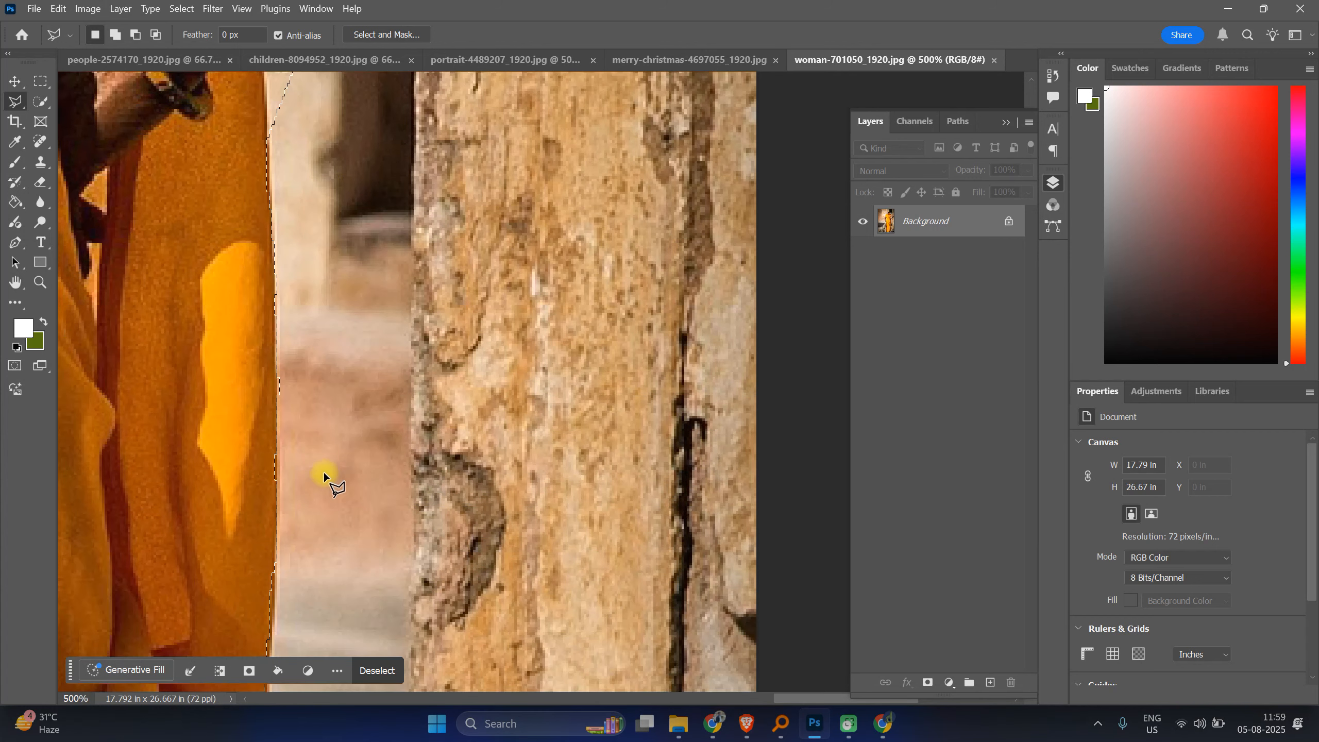
pyautogui.scroll(-3, 324, 467)
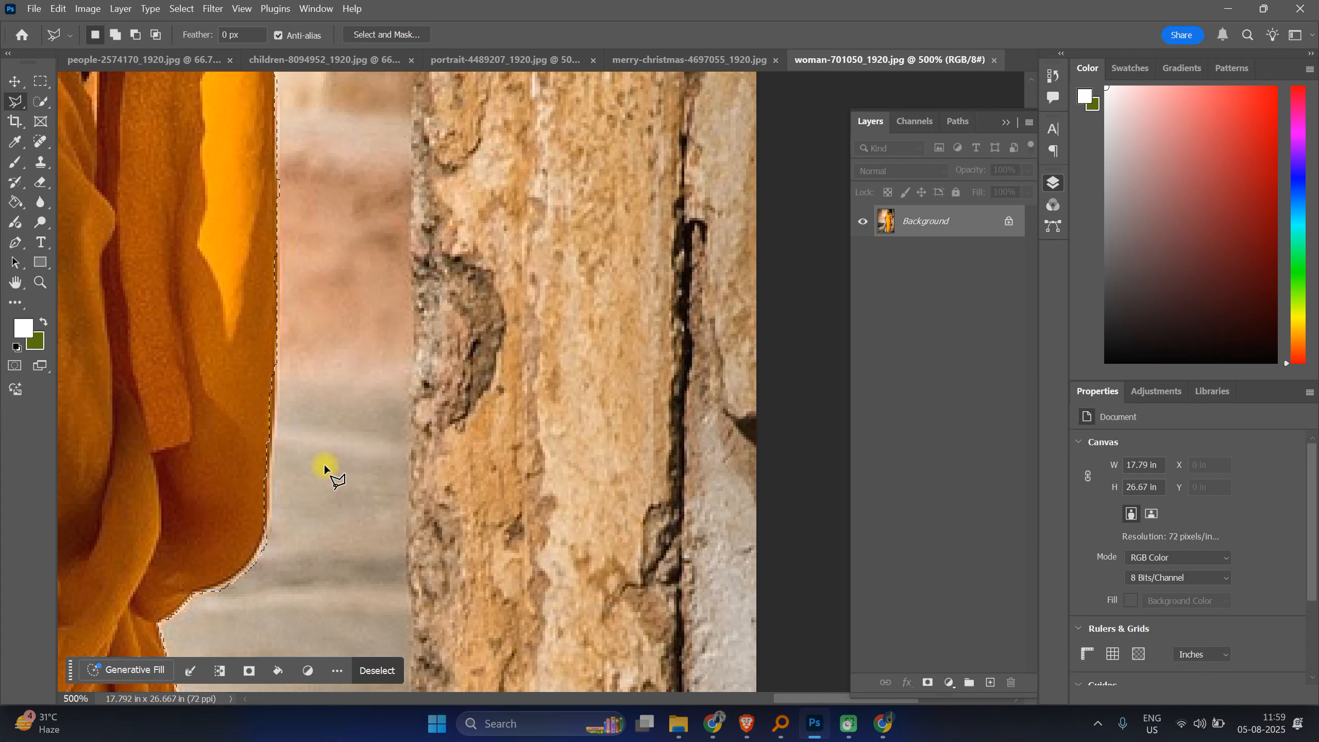
pyautogui.click(261, 542)
pyautogui.click(270, 512)
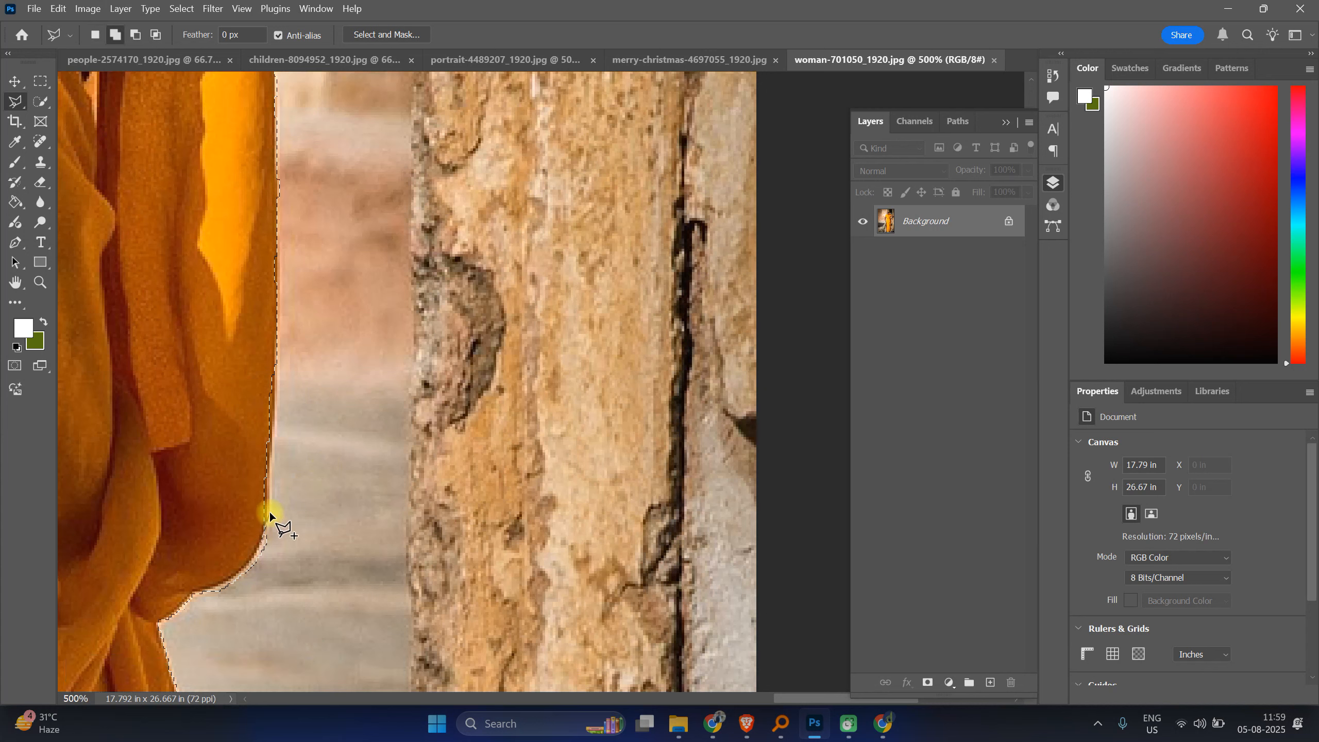
pyautogui.click(272, 448)
pyautogui.click(279, 362)
pyautogui.click(264, 291)
pyautogui.click(242, 299)
pyautogui.click(226, 378)
pyautogui.click(249, 531)
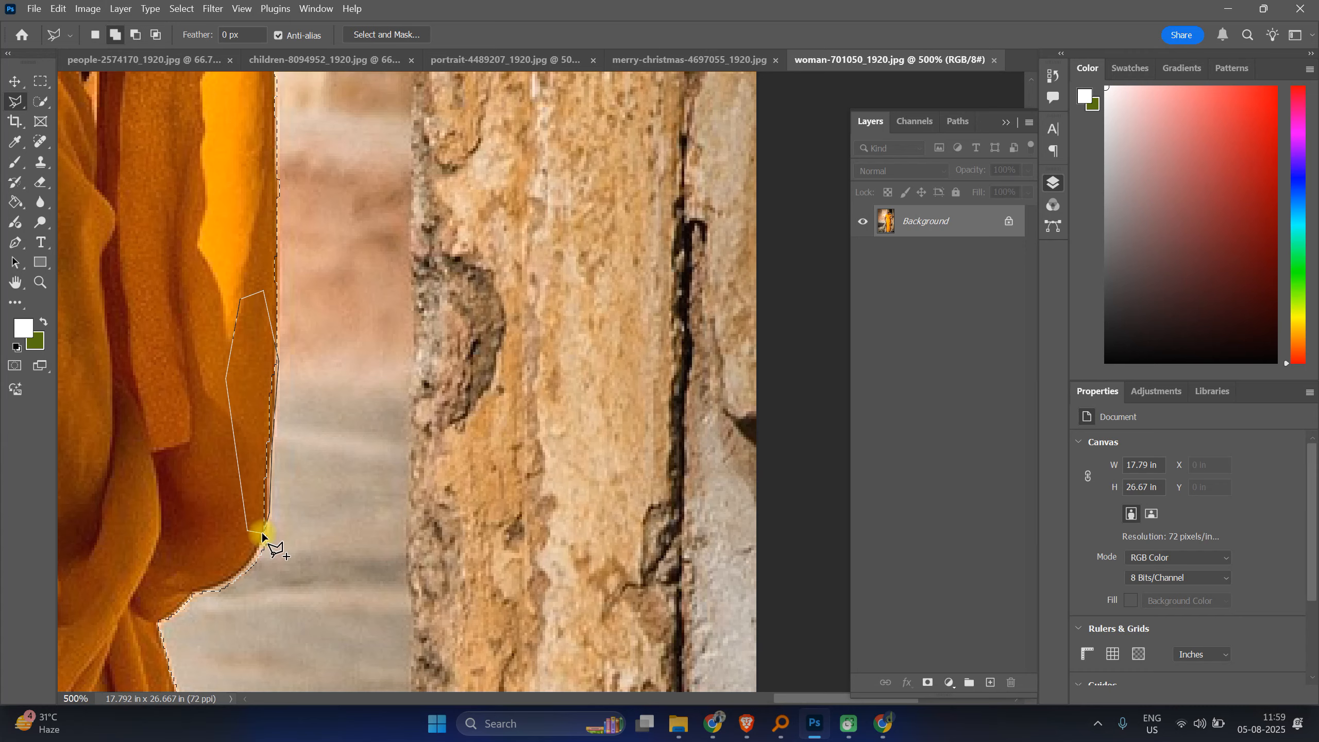
pyautogui.click(262, 532)
# Step: Add the area below the bangles down along the dress edge to the selection with a polygonal outline
pyautogui.scroll(10, 260, 418)
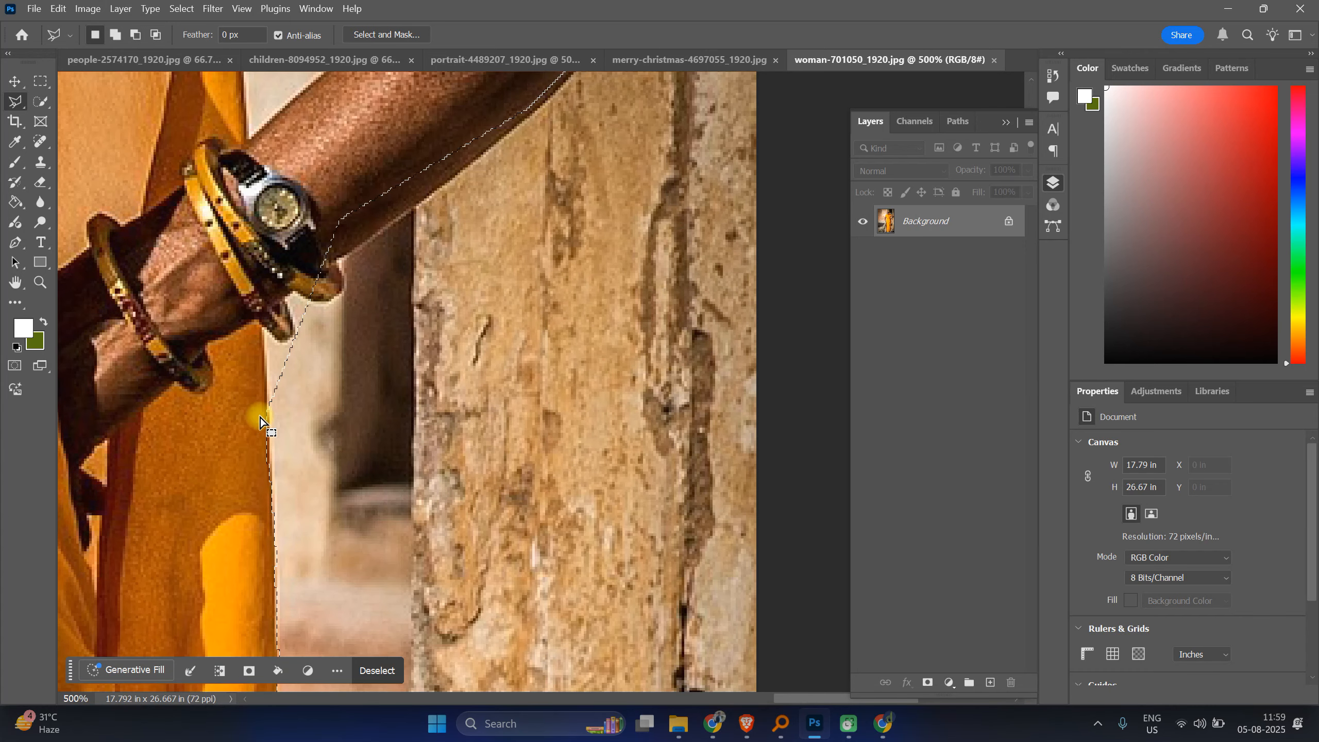
pyautogui.scroll(2, 260, 416)
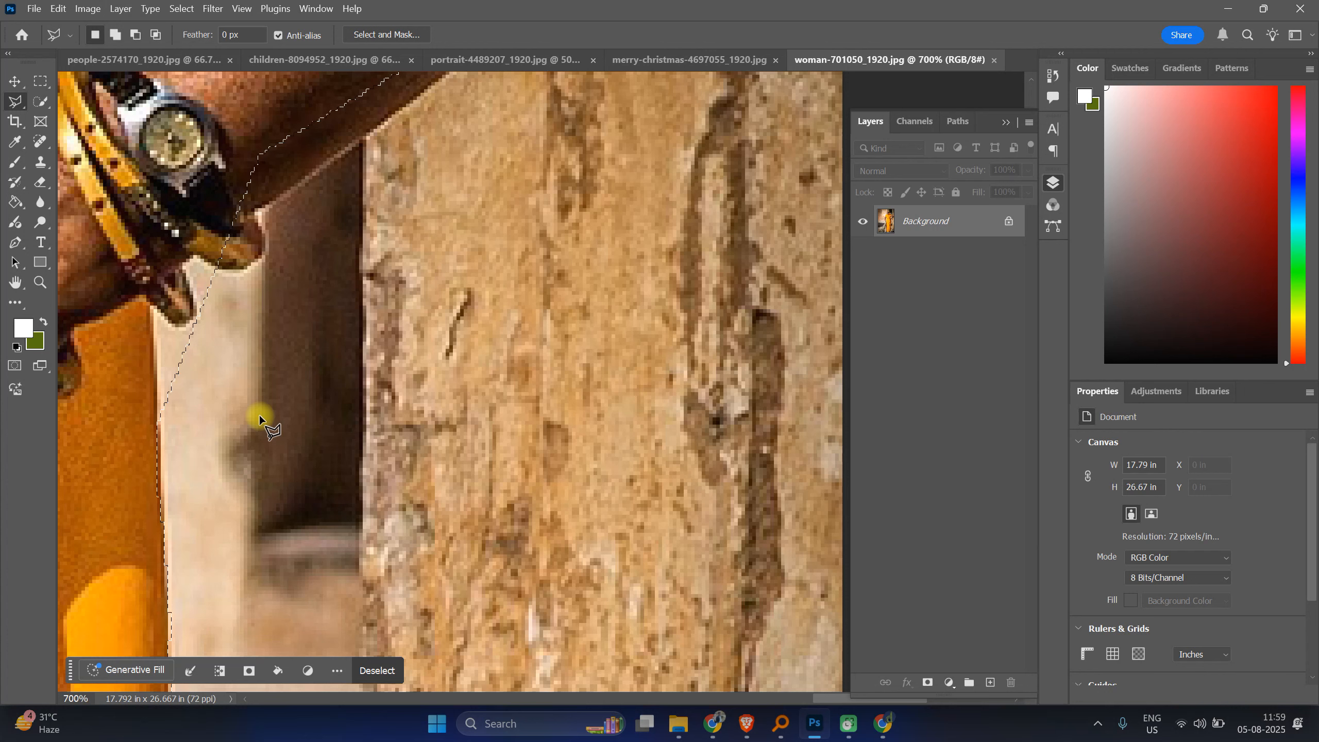
pyautogui.press('shift')
pyautogui.keyDown('shift'); pyautogui.click(164, 520); pyautogui.keyUp('shift')
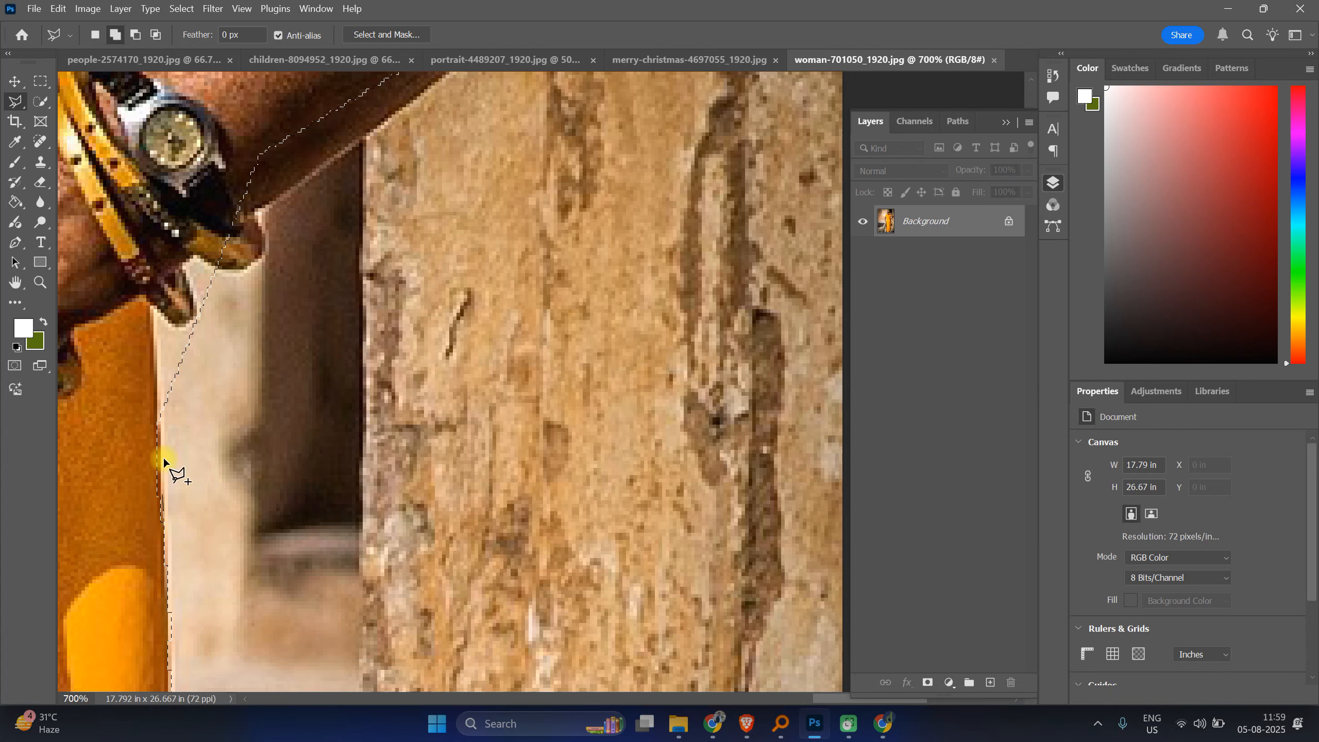
pyautogui.click(160, 444)
pyautogui.click(153, 336)
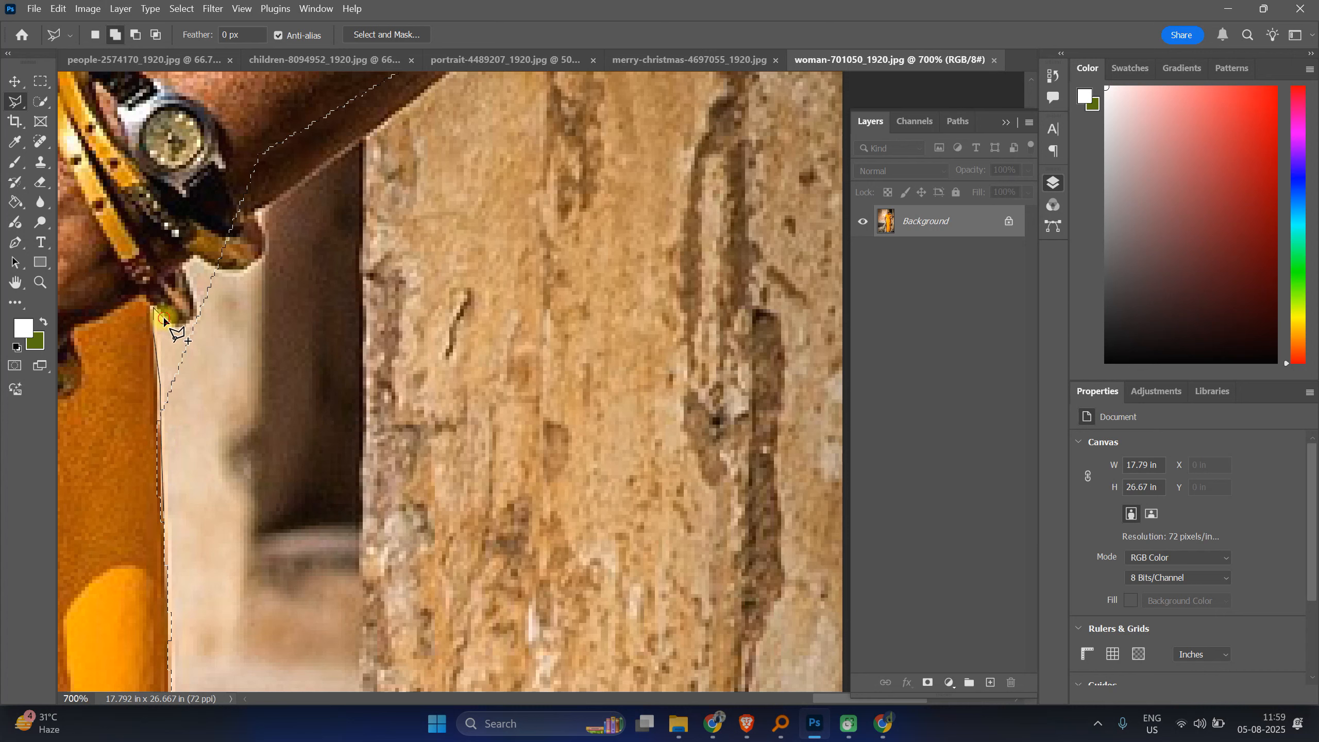
pyautogui.click(183, 327)
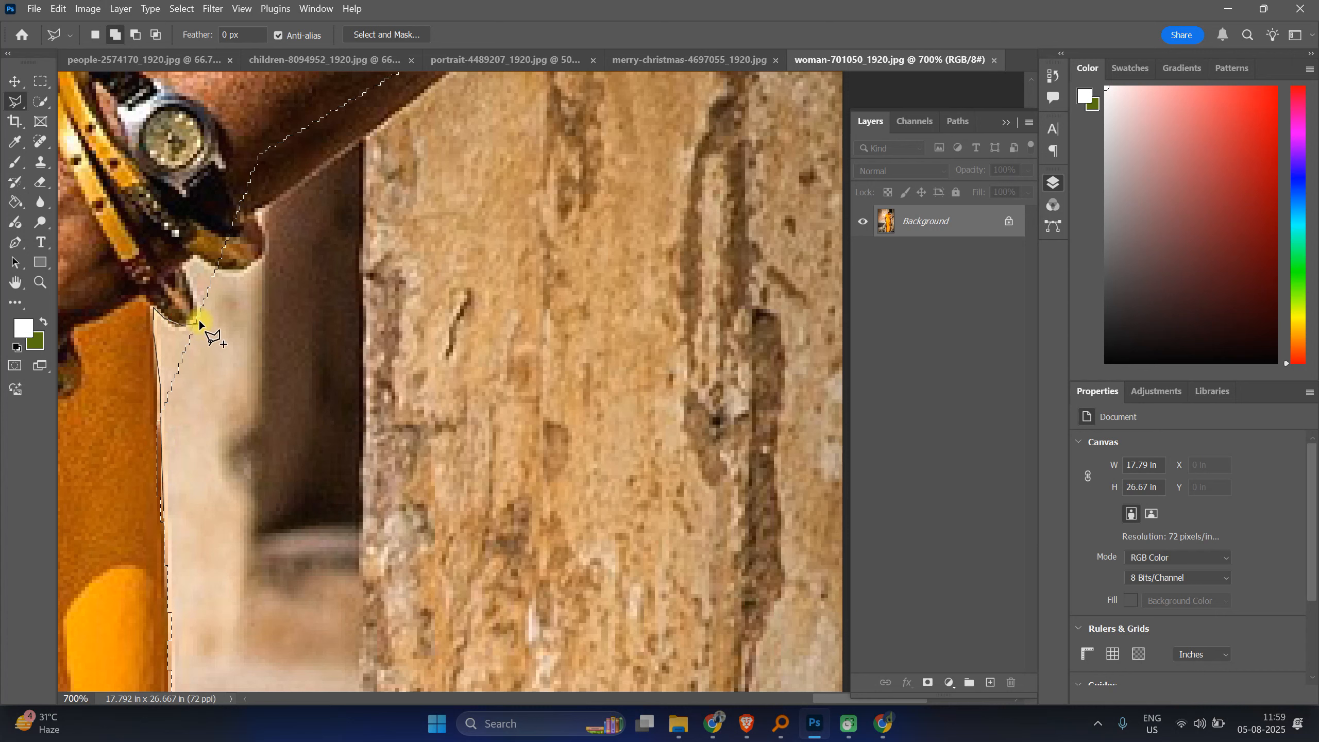
pyautogui.click(182, 268)
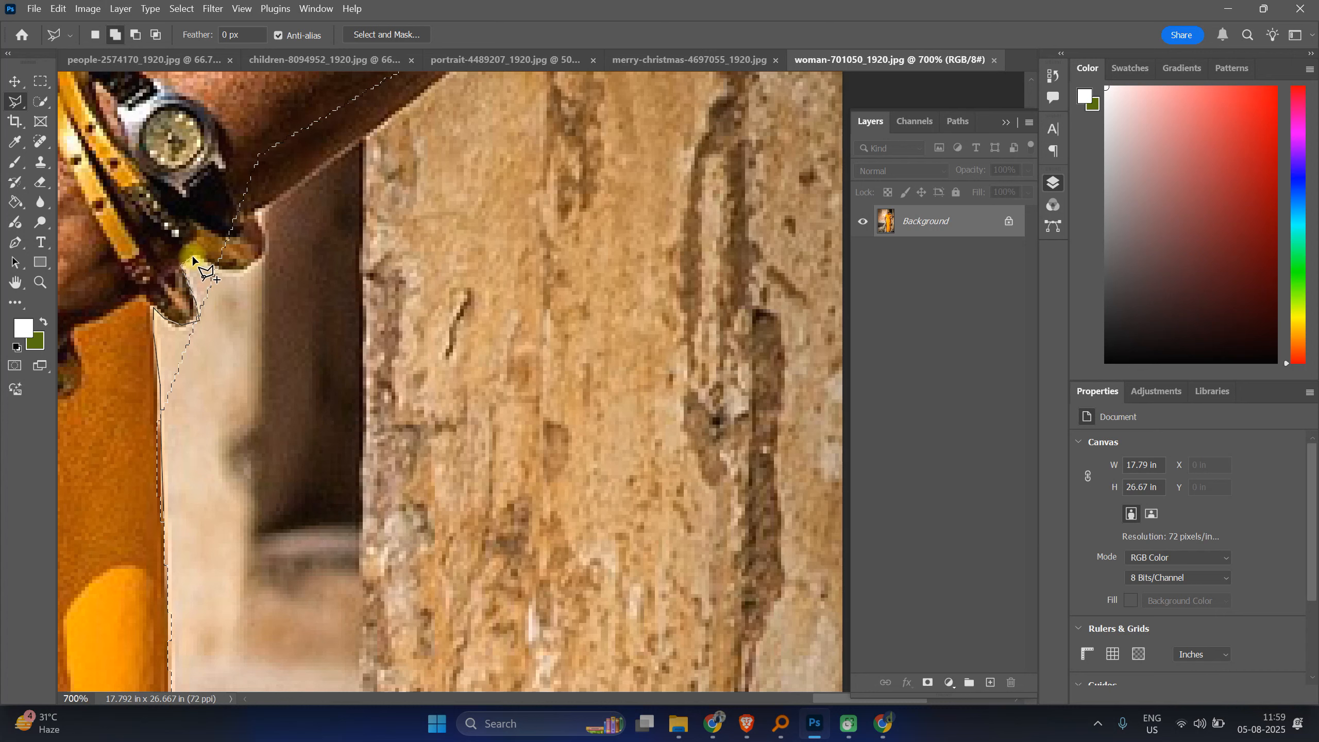
pyautogui.click(195, 256)
pyautogui.click(218, 268)
pyautogui.click(235, 284)
pyautogui.click(240, 346)
pyautogui.click(238, 434)
pyautogui.click(214, 501)
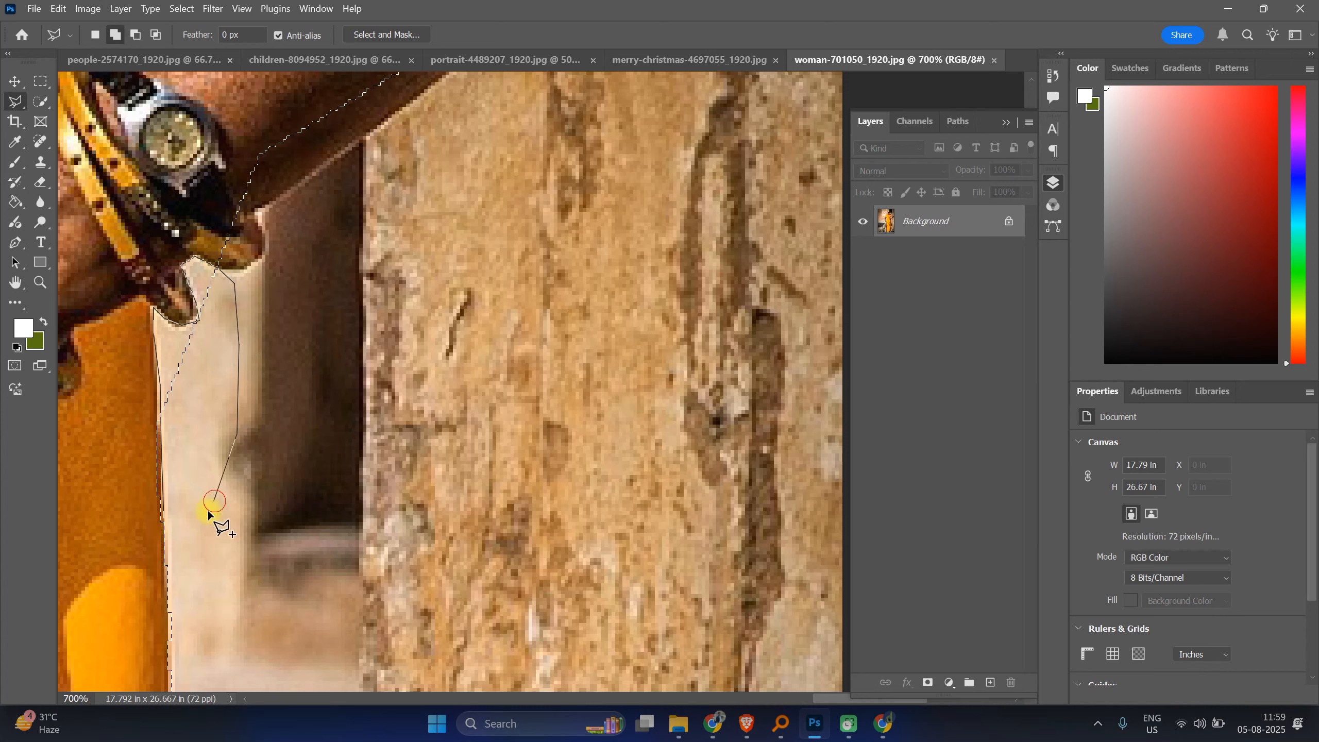
pyautogui.doubleClick(163, 517)
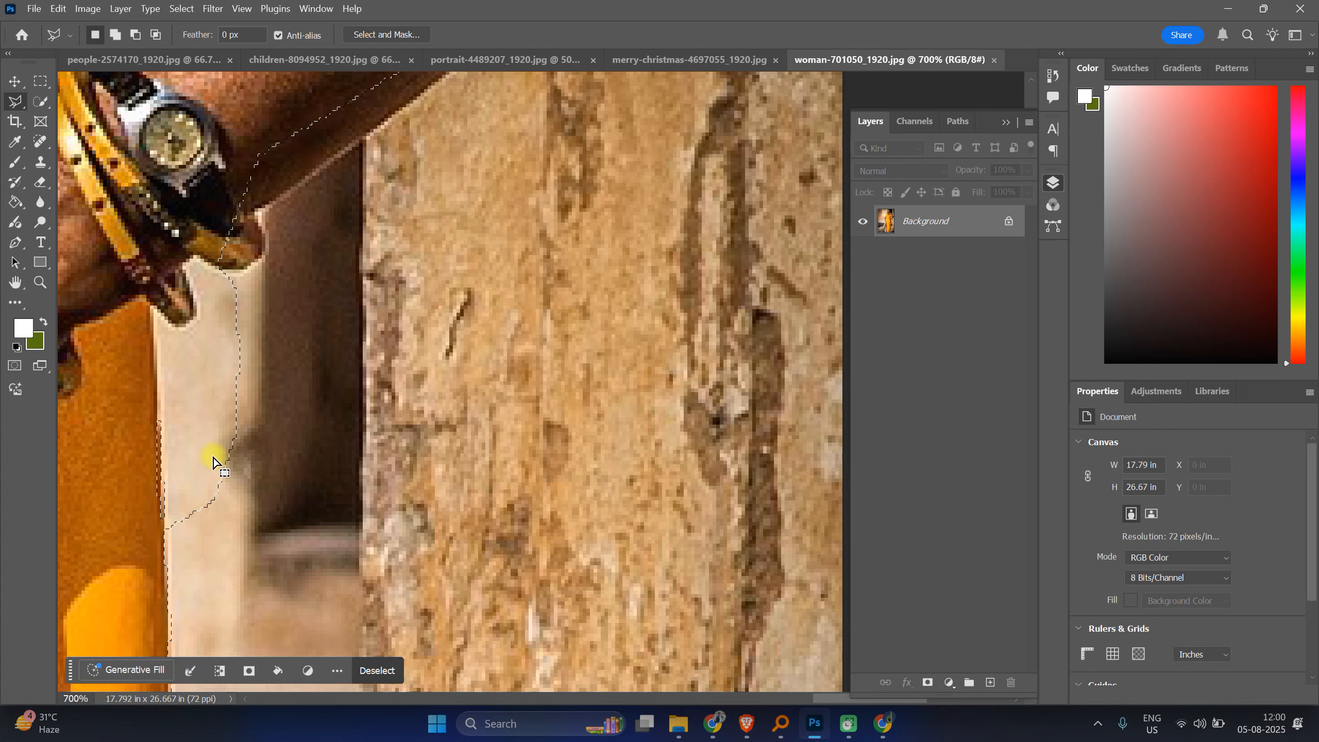
# Step: Subtract the background beside the dress edge below the bangles with a polygonal outline
pyautogui.keyDown('alt'); pyautogui.click(163, 557); pyautogui.keyUp('alt')
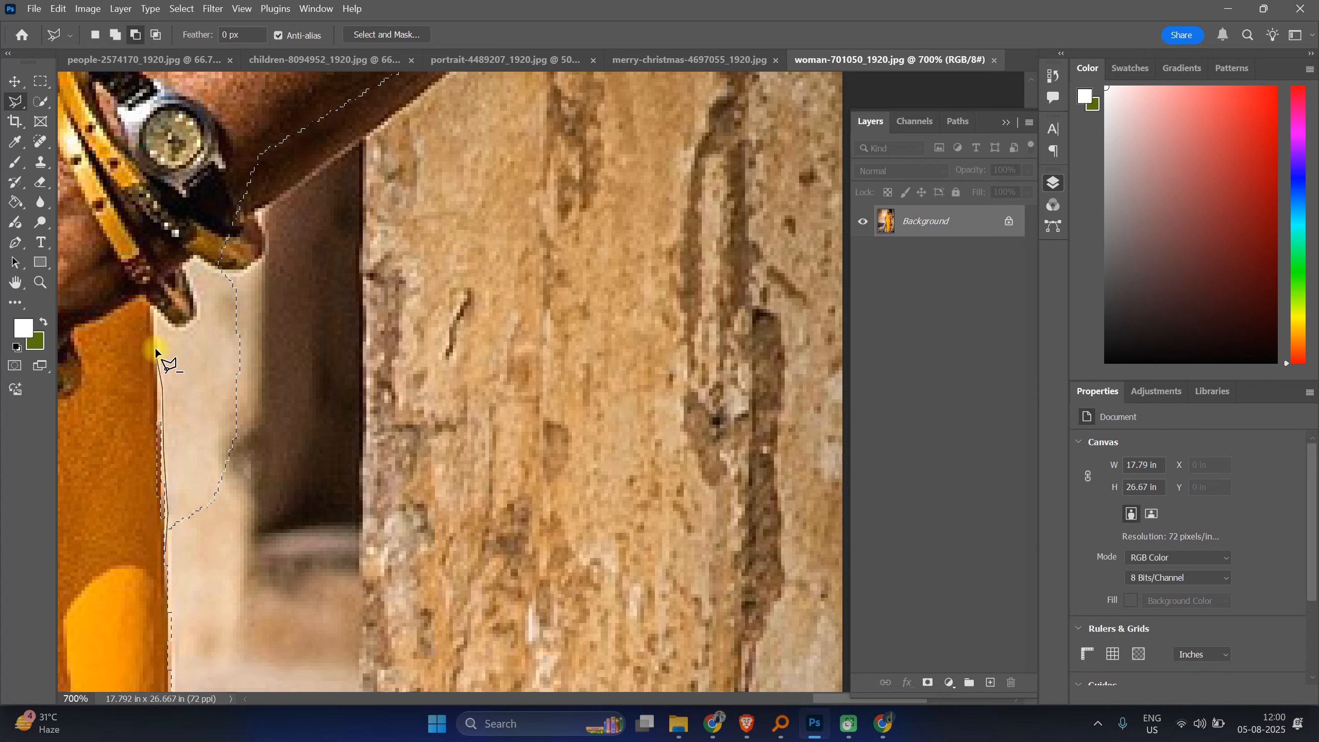
pyautogui.click(153, 305)
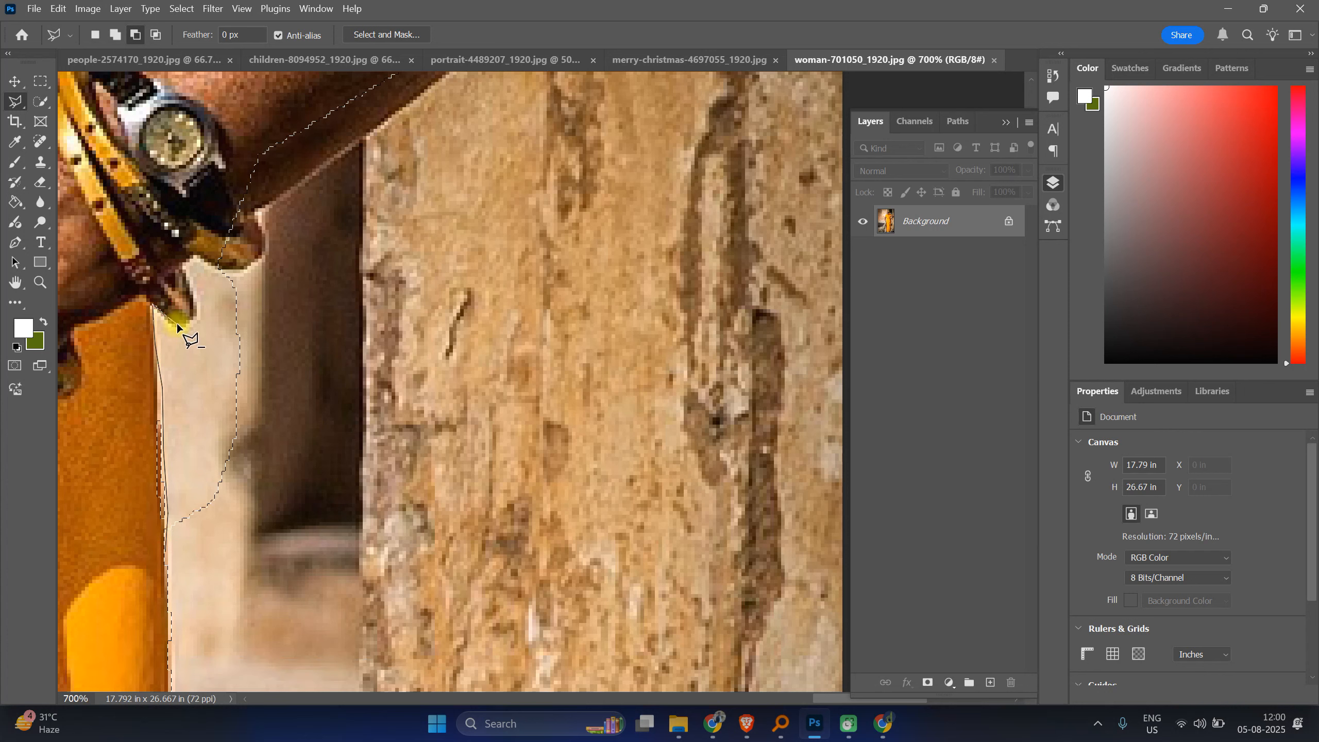
pyautogui.click(197, 295)
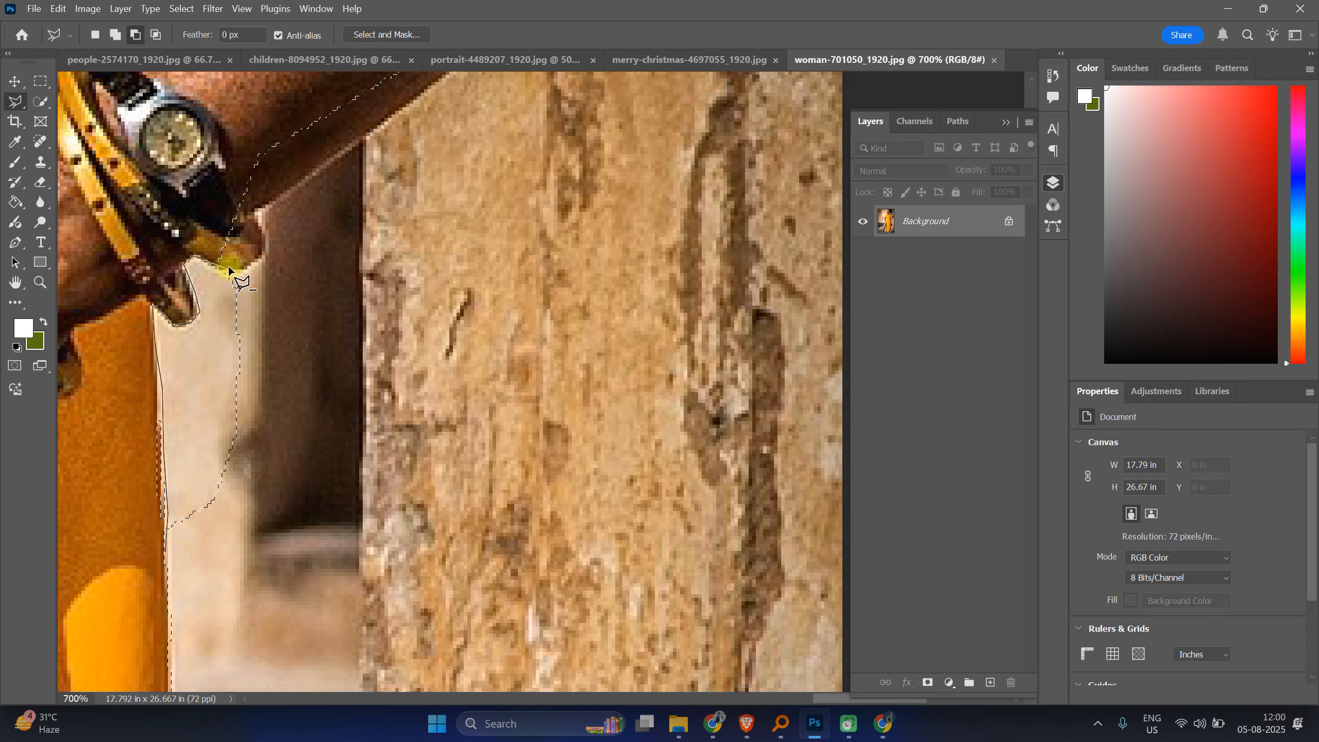
pyautogui.click(270, 310)
pyautogui.click(300, 434)
pyautogui.click(271, 541)
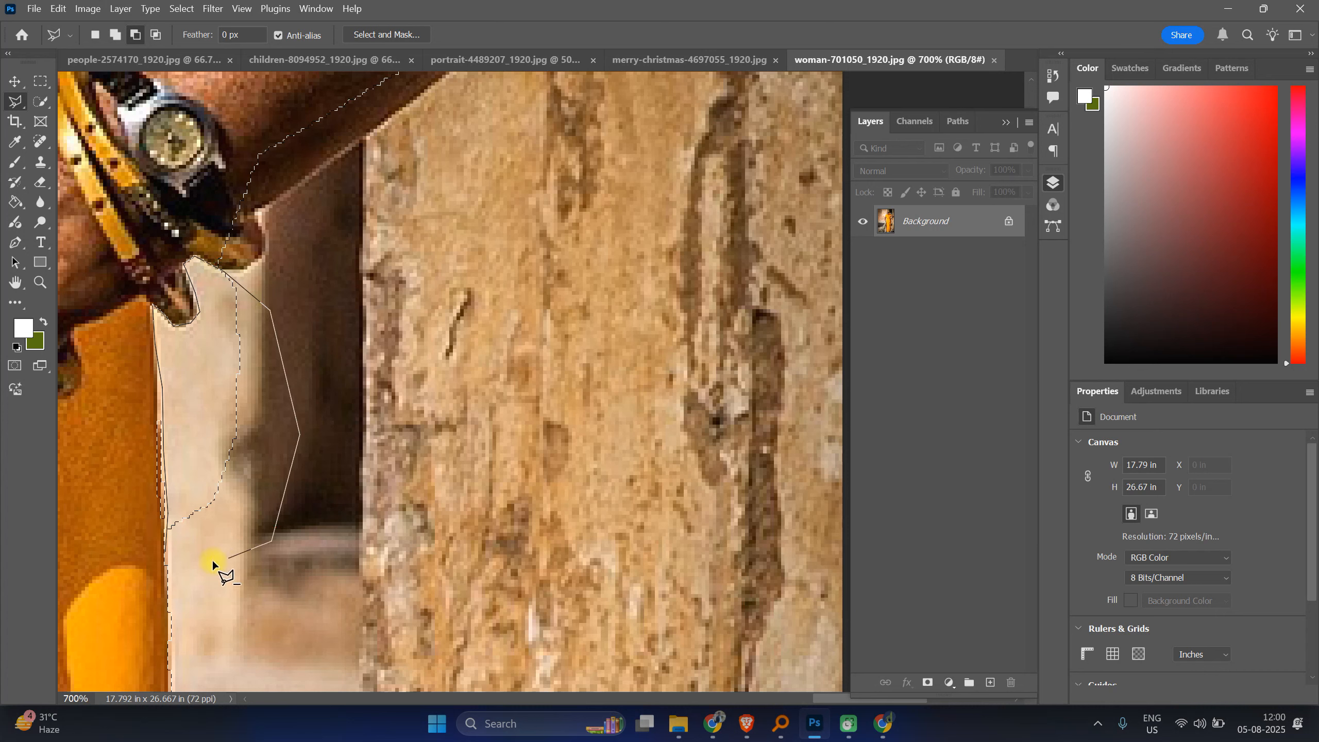
pyautogui.click(168, 566)
pyautogui.click(163, 544)
pyautogui.click(164, 542)
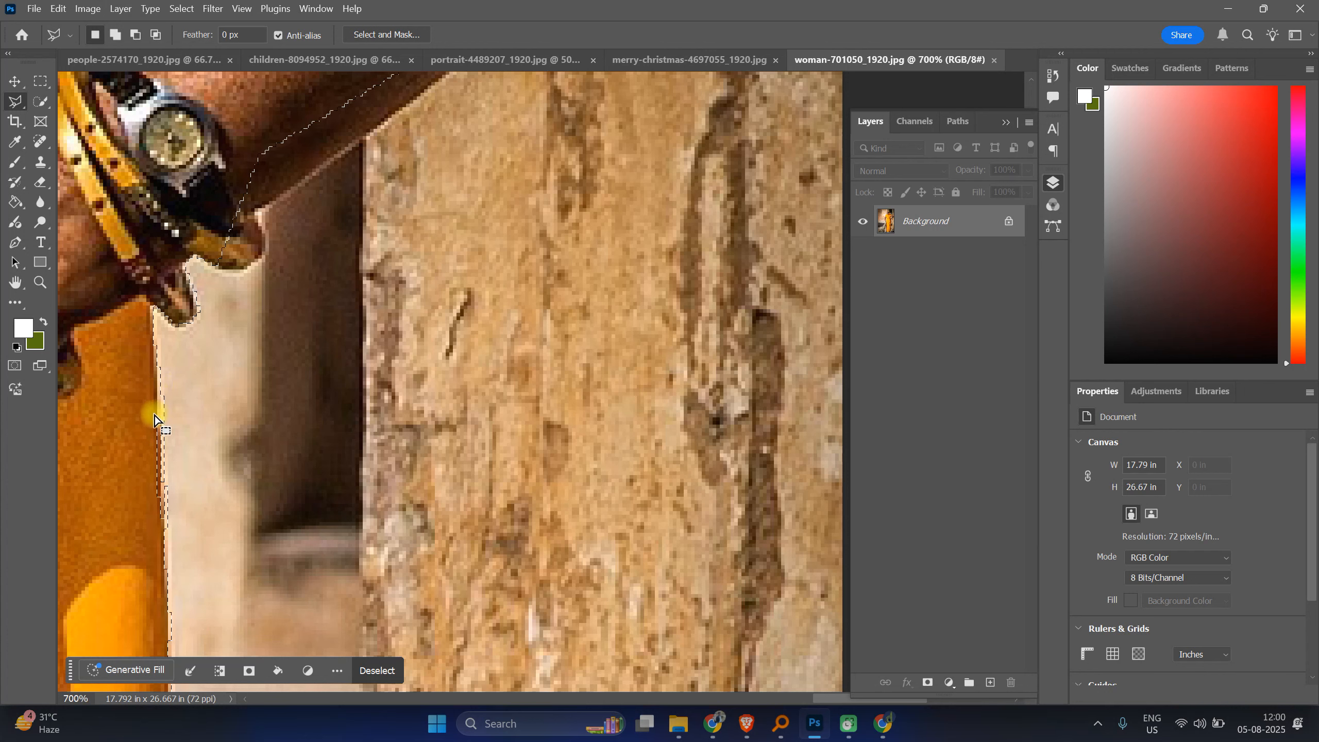
# Step: Subtract the remaining background along the lower dress edge with another polygonal outline
pyautogui.keyDown('alt'); pyautogui.click(154, 341); pyautogui.keyUp('alt')
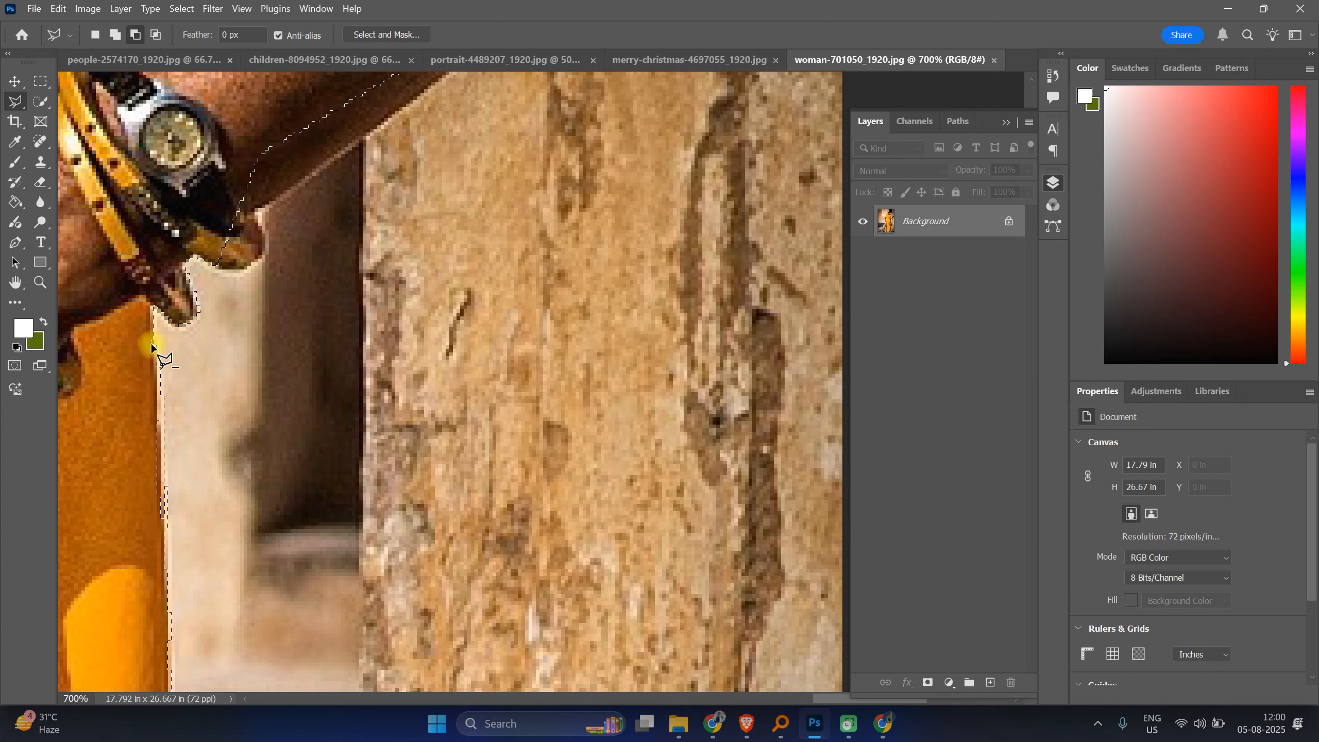
pyautogui.click(151, 404)
pyautogui.click(160, 433)
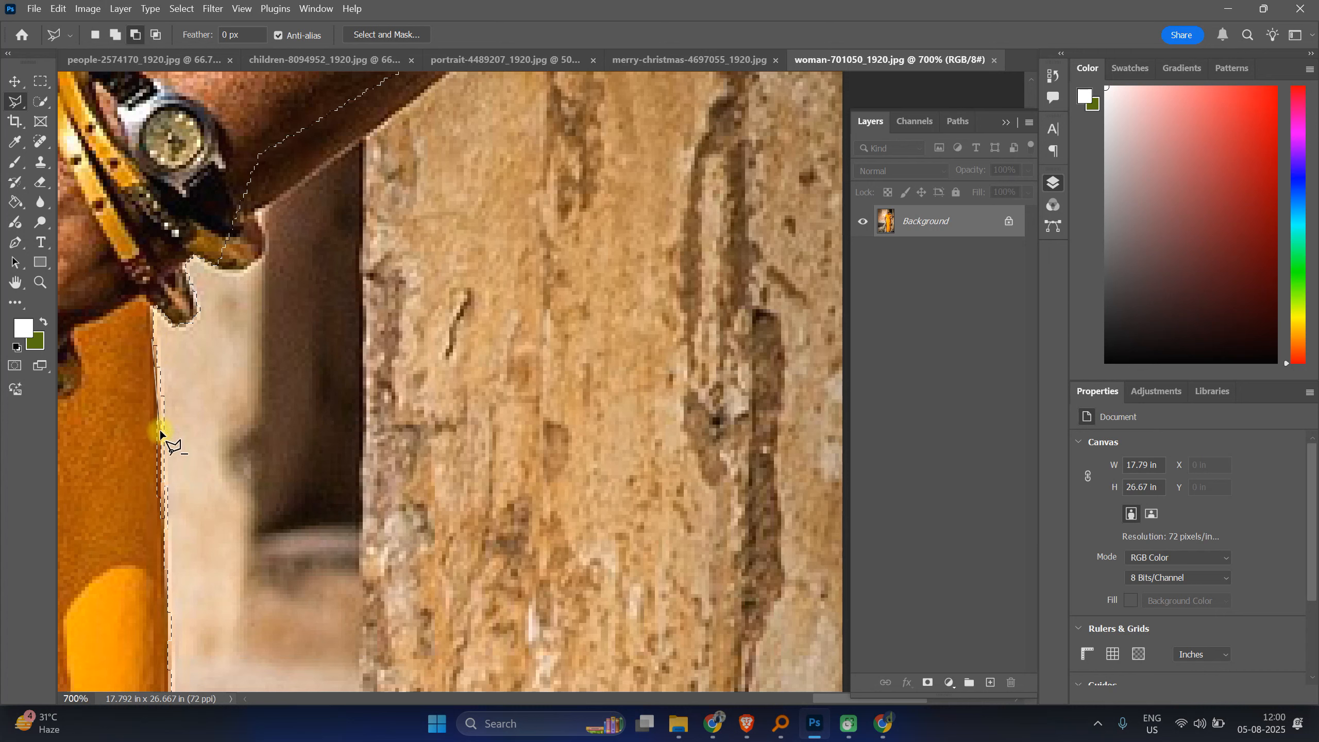
pyautogui.click(162, 509)
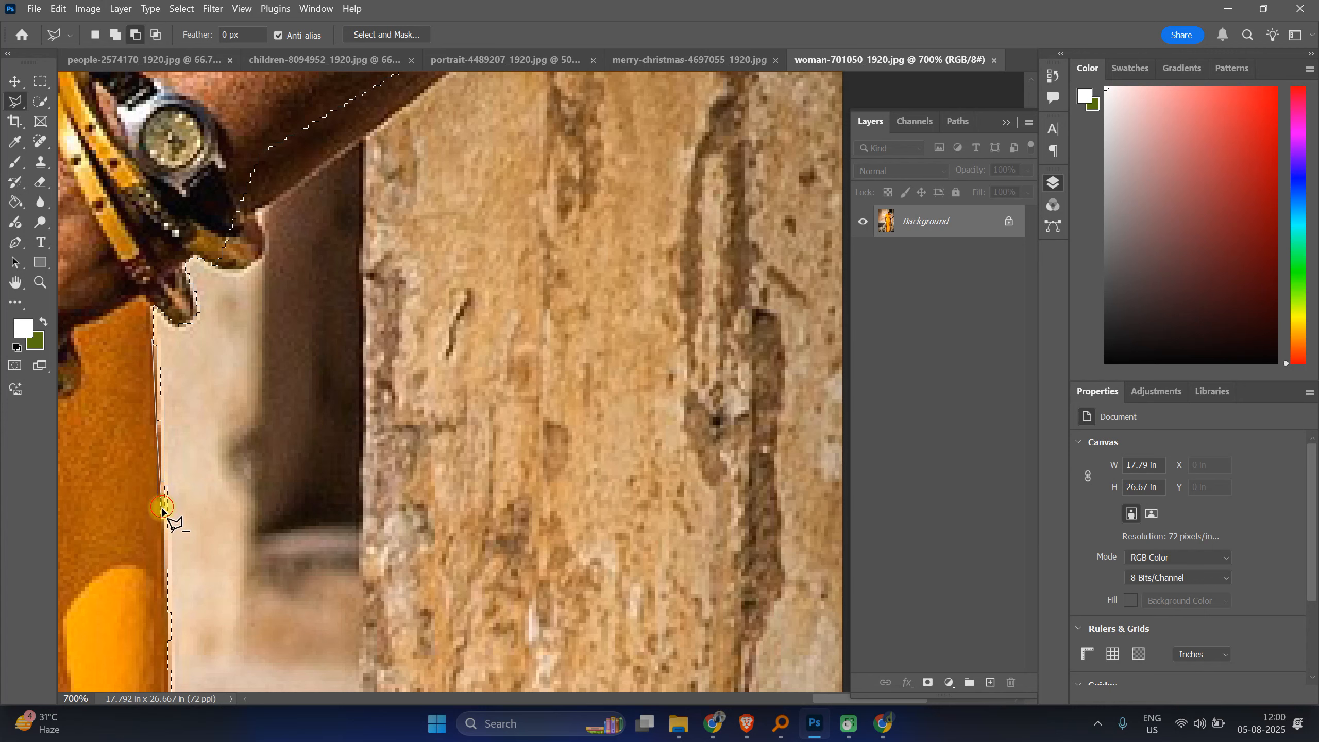
pyautogui.click(166, 575)
pyautogui.click(229, 595)
pyautogui.click(273, 521)
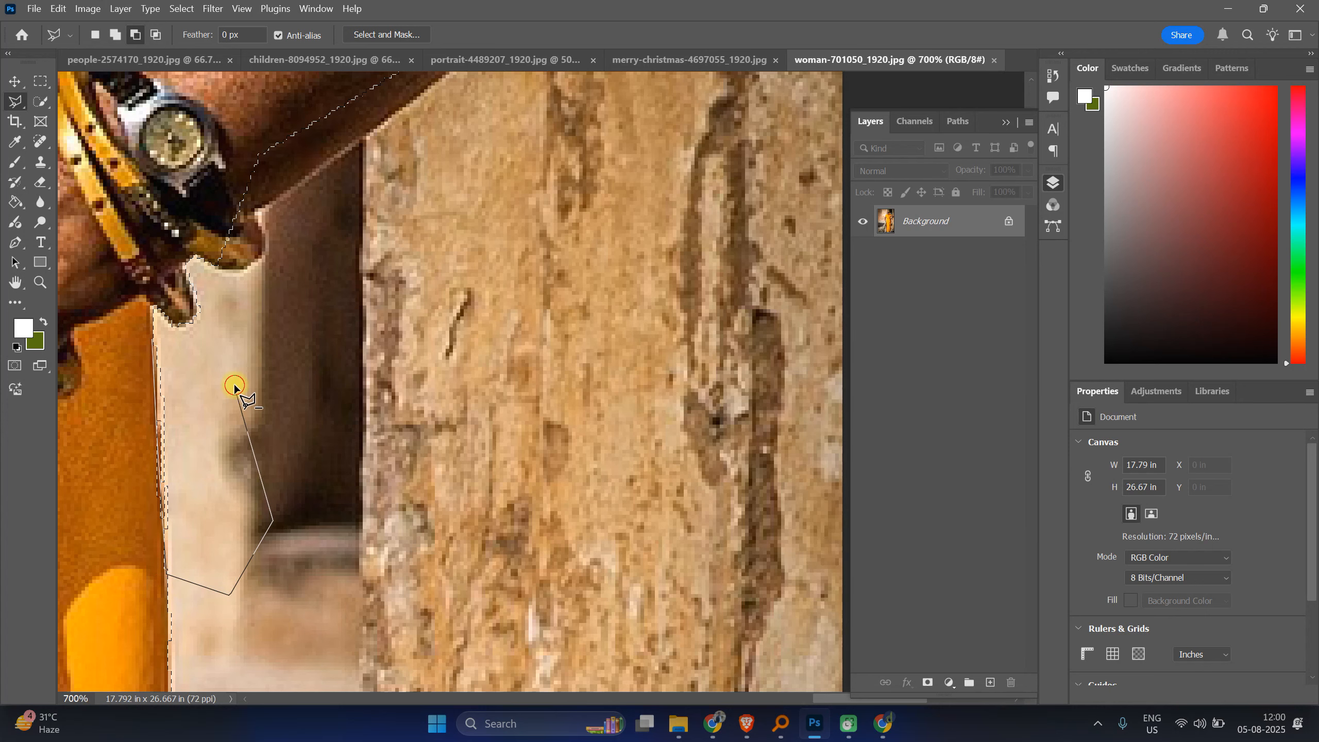
pyautogui.click(155, 344)
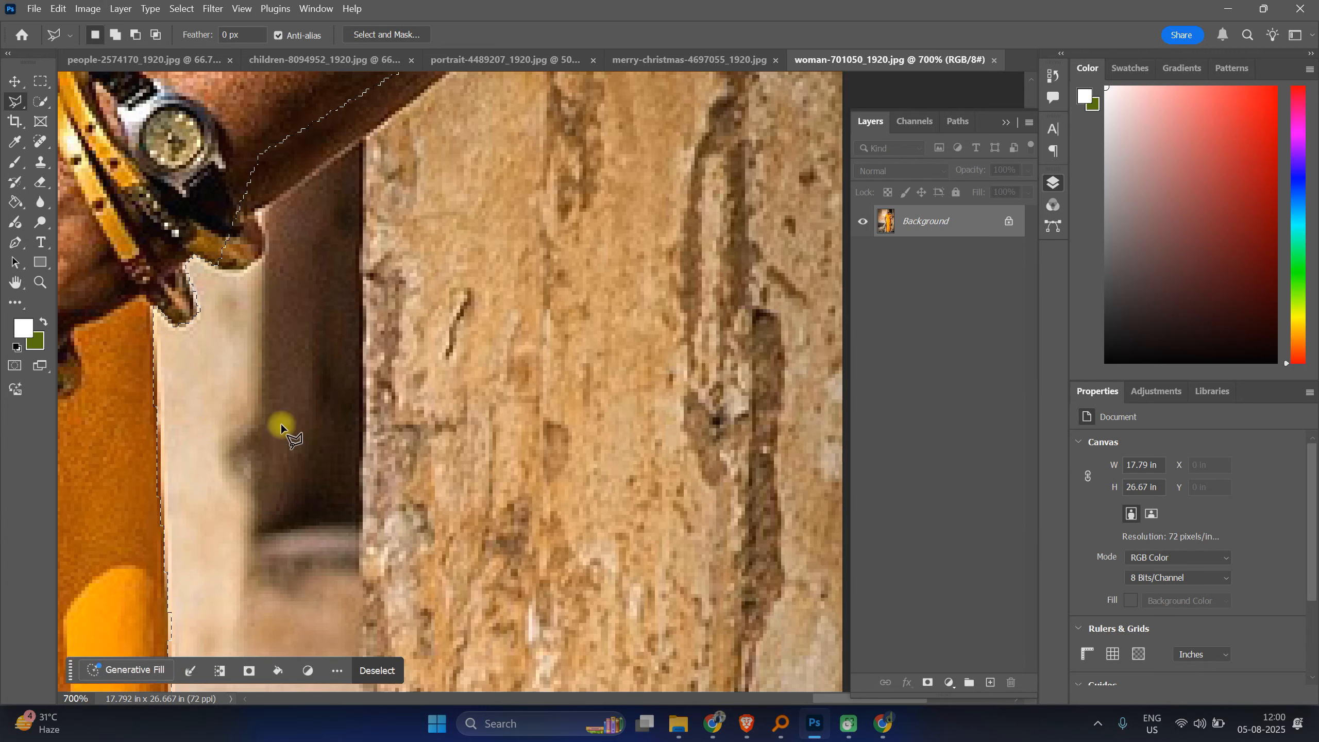
# Step: Trace a polygonal outline around the bangles' lower edge near the wrist to refine the selection
pyautogui.scroll(4, 246, 435)
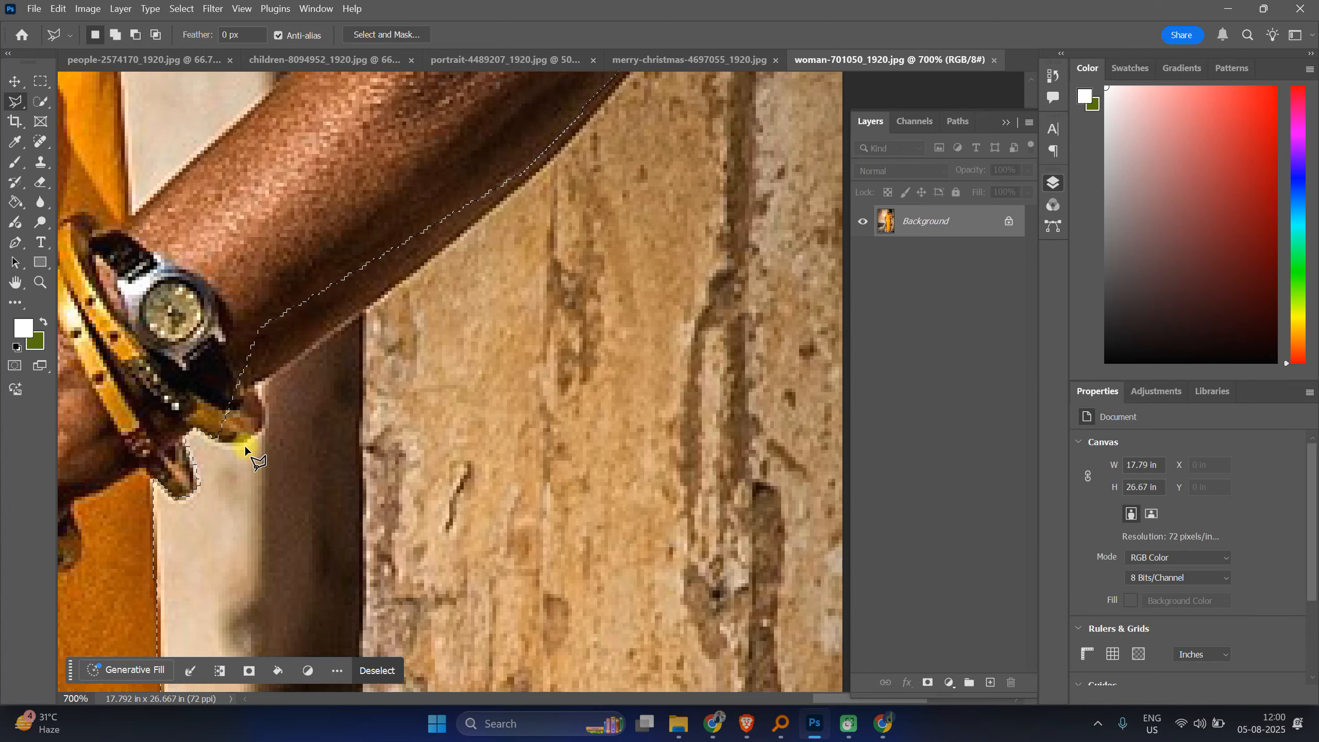
pyautogui.press('shift')
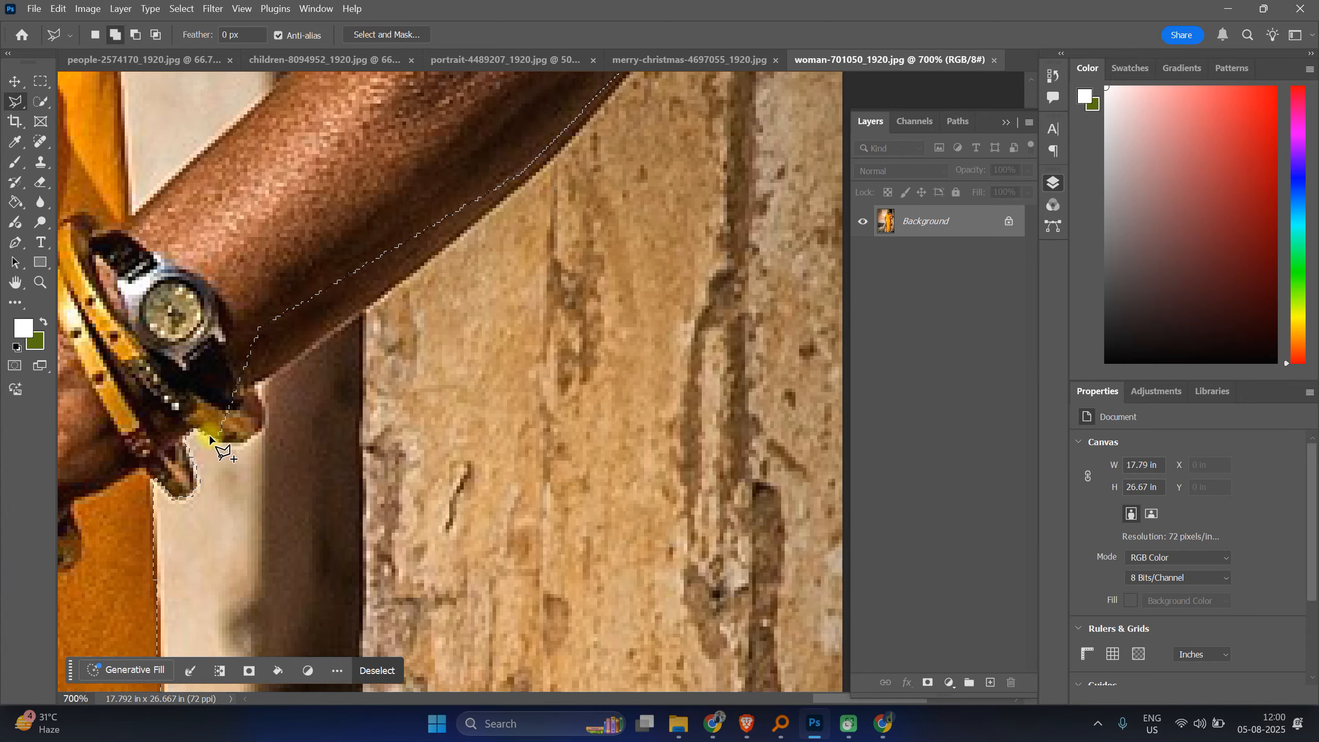
pyautogui.press('alt')
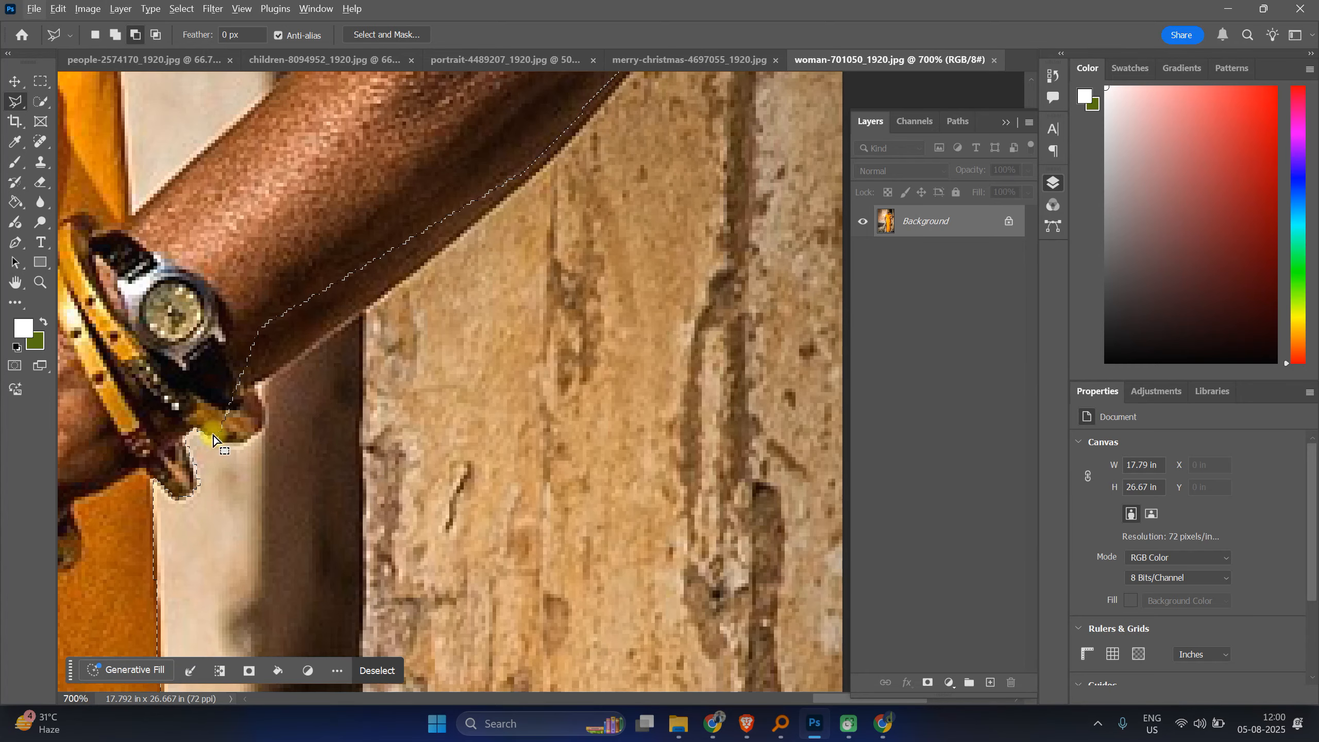
pyautogui.keyDown('shift'); pyautogui.click(205, 431); pyautogui.keyUp('shift')
pyautogui.click(233, 445)
pyautogui.click(247, 441)
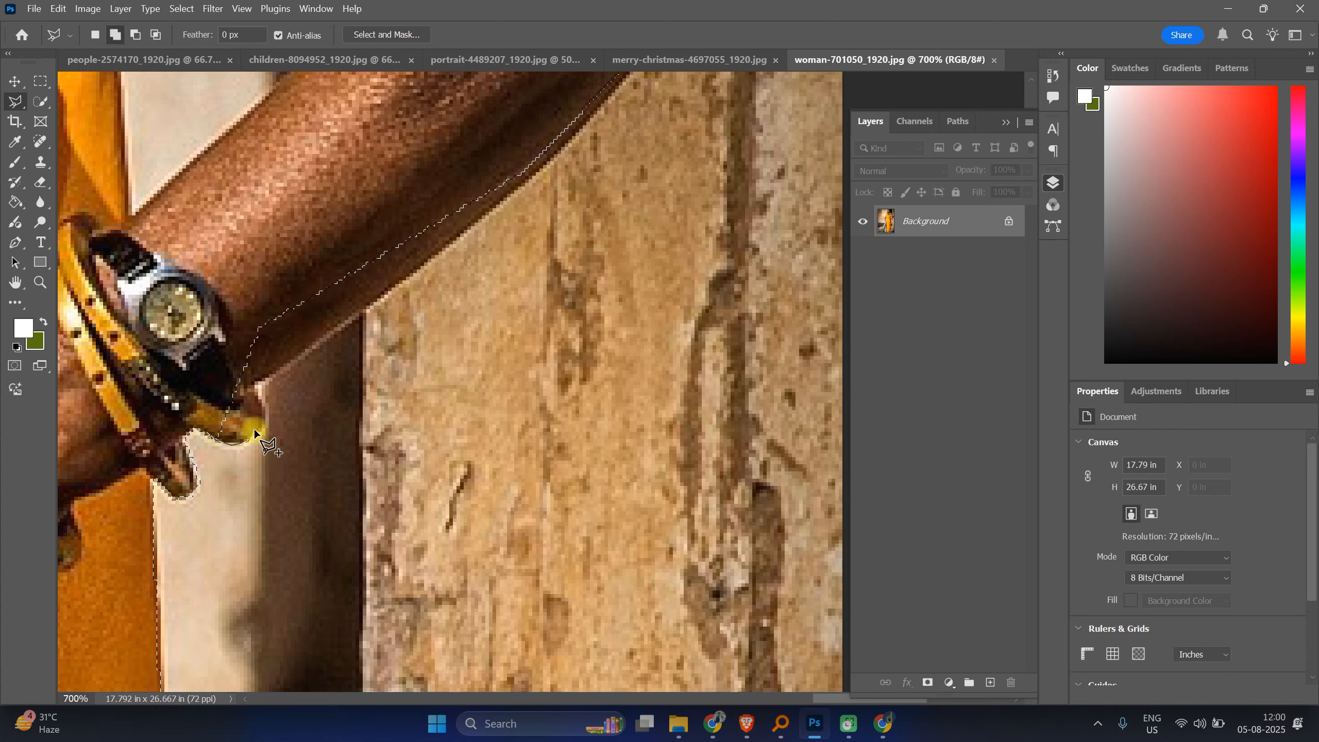
pyautogui.click(267, 414)
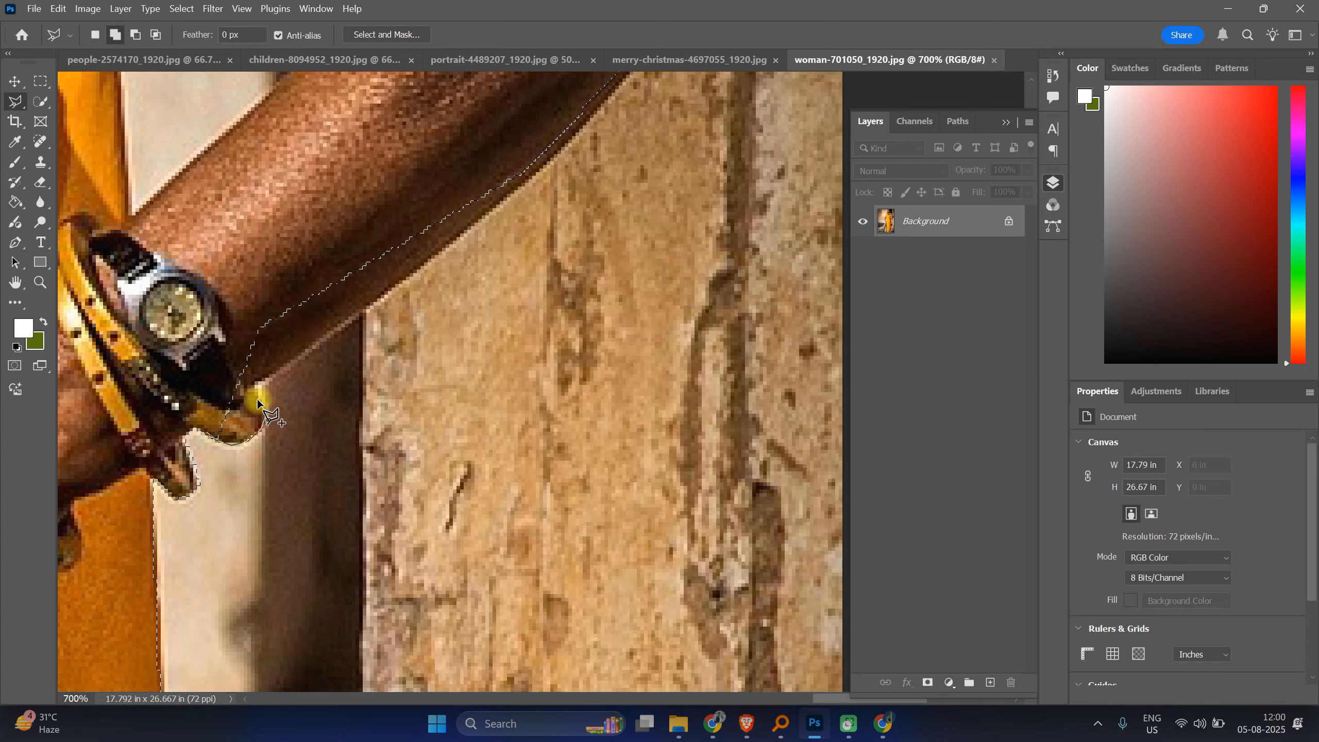
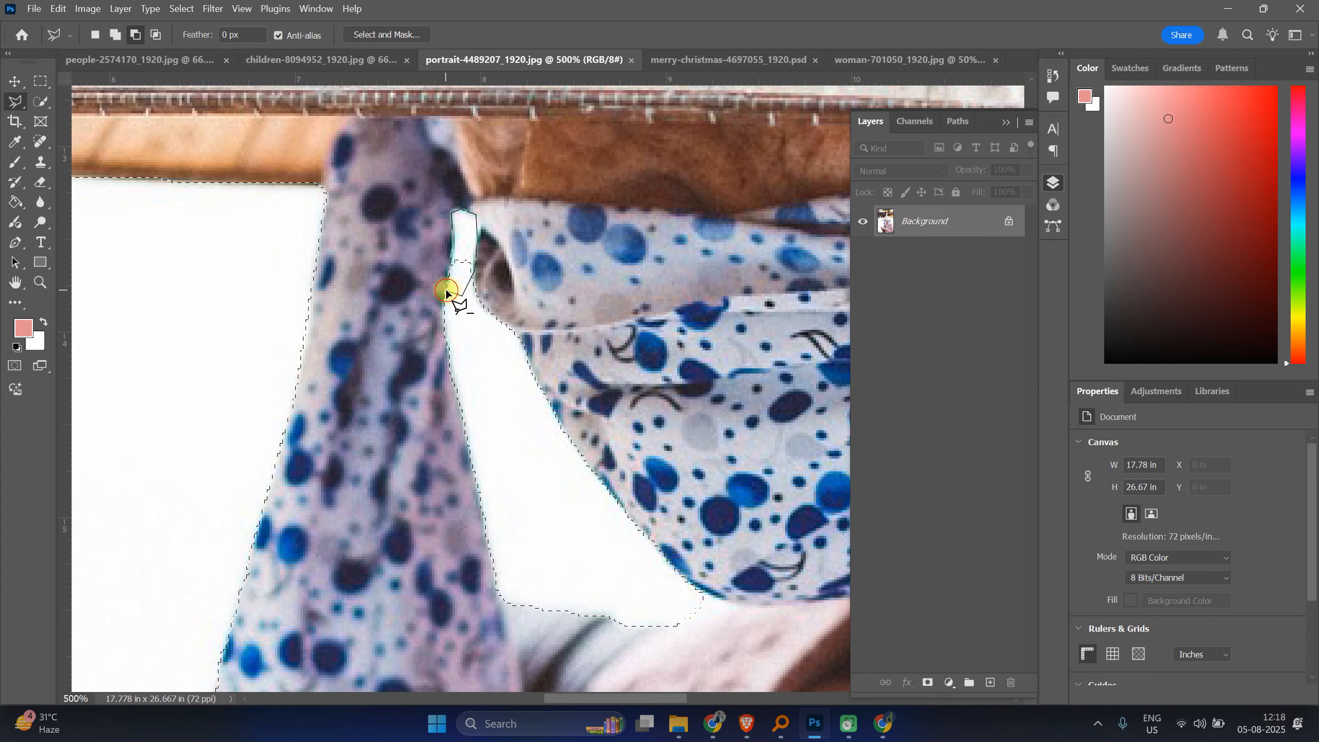
# Step: Add the strip along the hat's sloping lower edge near the brim to the selection with a polygonal outline
pyautogui.click(453, 299)
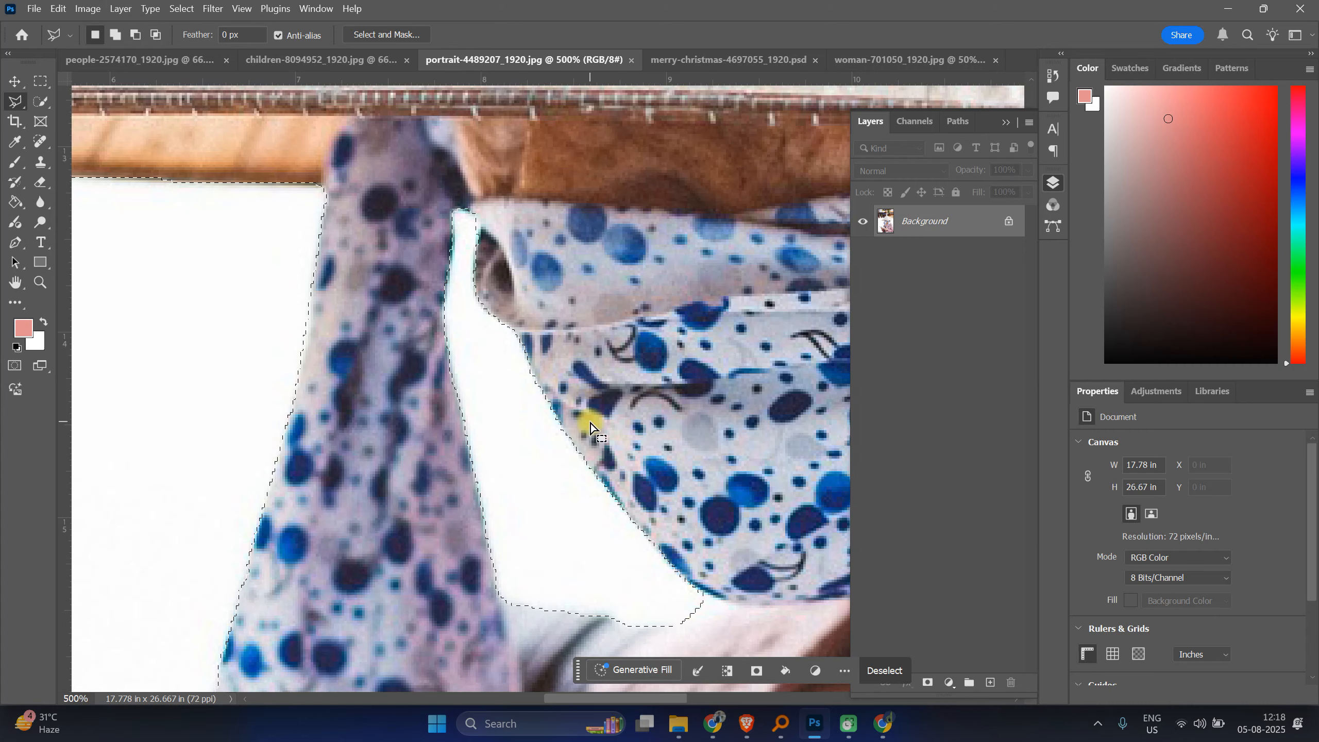
pyautogui.moveTo(753, 517); pyautogui.dragTo(201, 326)
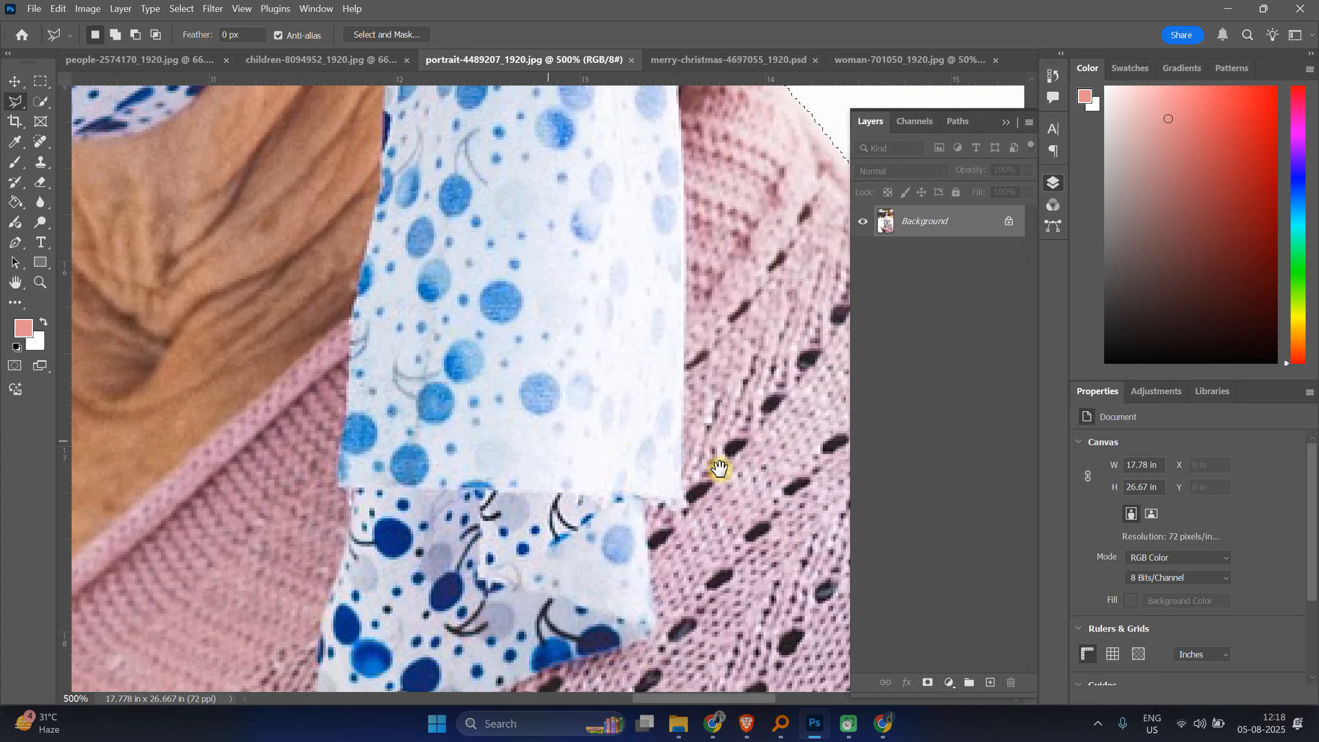
pyautogui.moveTo(720, 469); pyautogui.dragTo(468, 650)
pyautogui.hotkey('ctrl', '-')
pyautogui.keyDown('shift'); pyautogui.click(581, 455); pyautogui.keyUp('shift')
pyautogui.click(760, 634)
pyautogui.click(758, 644)
pyautogui.click(754, 647)
pyautogui.click(647, 656)
pyautogui.click(486, 459)
pyautogui.click(582, 457)
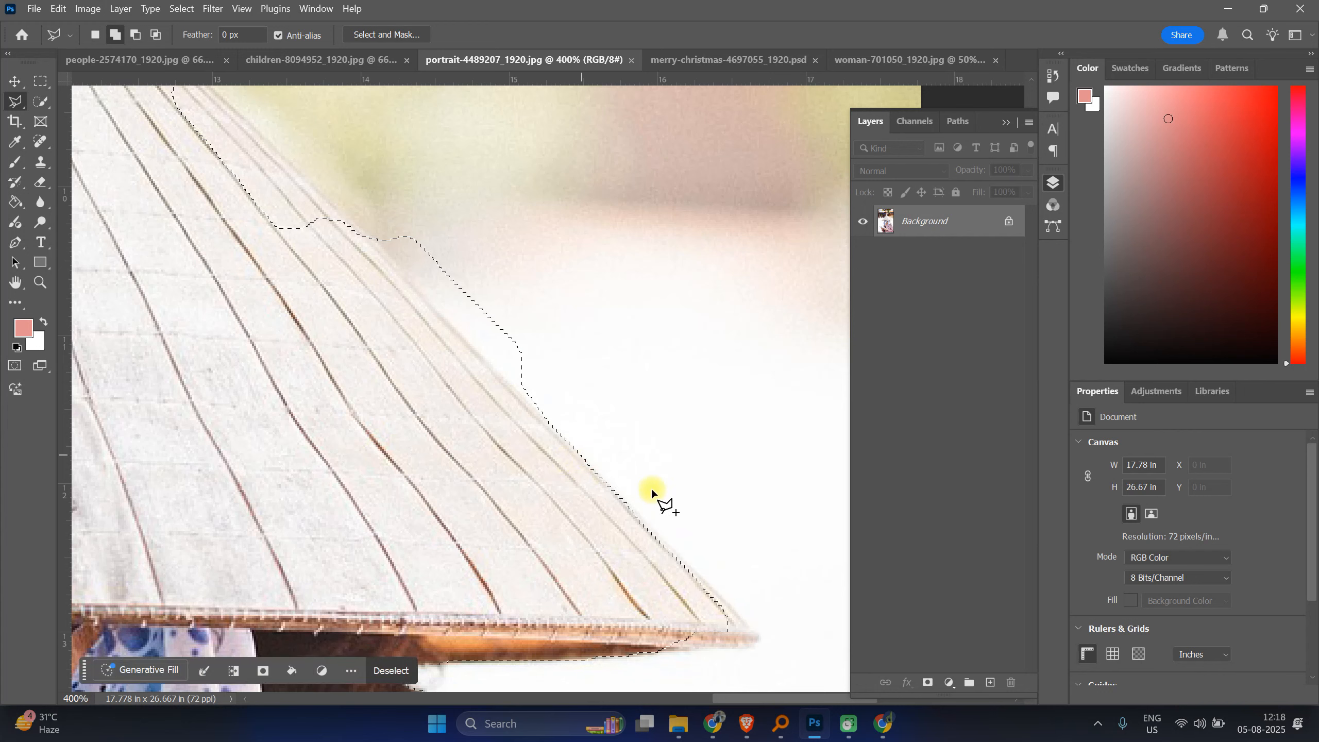
# Step: Subtract the background bulge beside the hat's sloping edge from the selection with a polygonal outline
pyautogui.keyDown('alt'); pyautogui.click(319, 192); pyautogui.keyUp('alt')
pyautogui.click(574, 448)
pyautogui.click(671, 359)
pyautogui.click(442, 122)
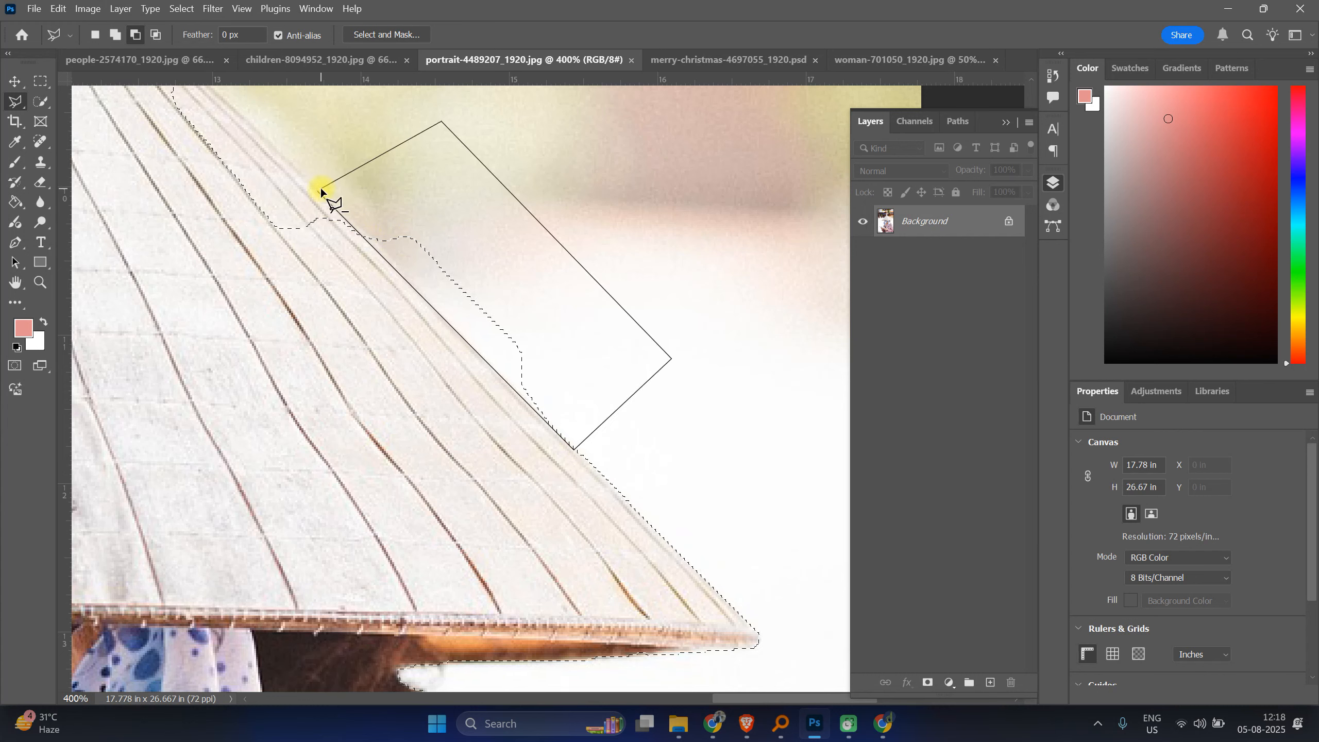
pyautogui.click(320, 189)
# Step: Add the missing hat area along its upper sloping edge to the selection with a polygonal outline
pyautogui.scroll(2, 468, 326)
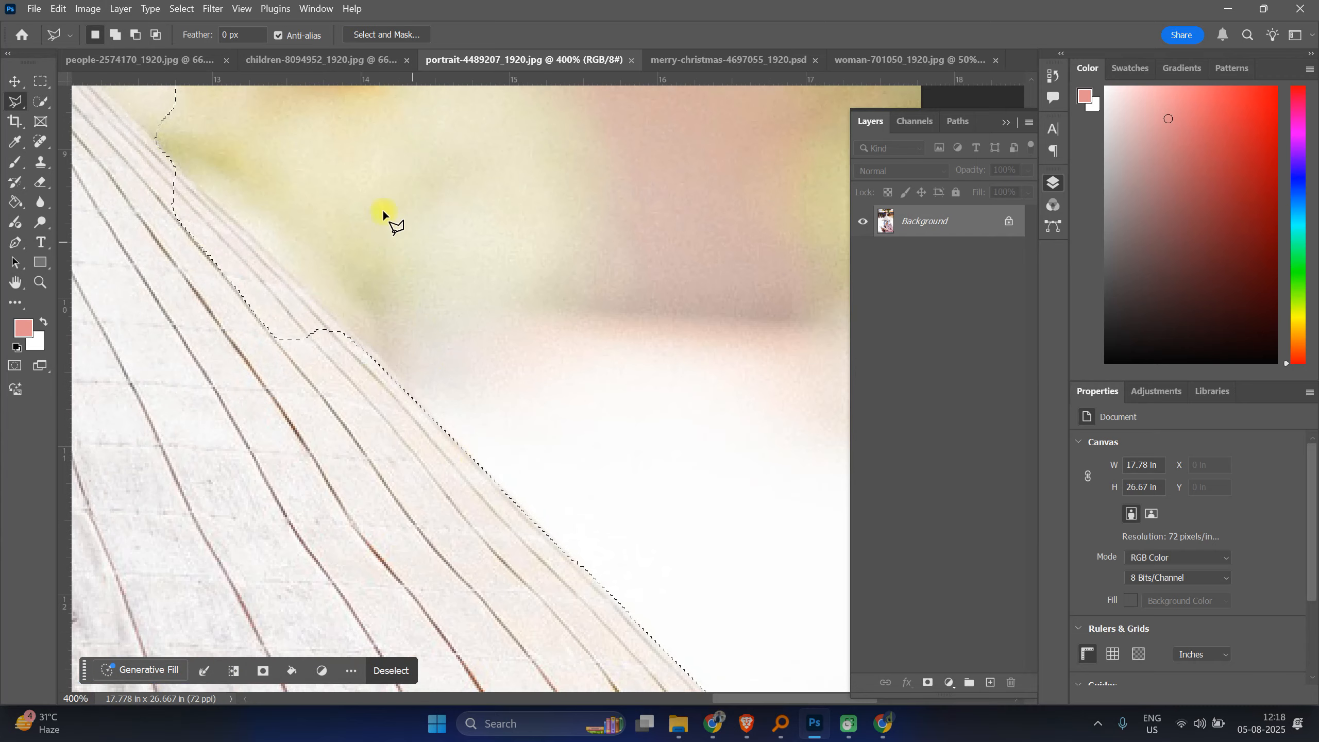
pyautogui.moveTo(398, 221); pyautogui.dragTo(714, 436)
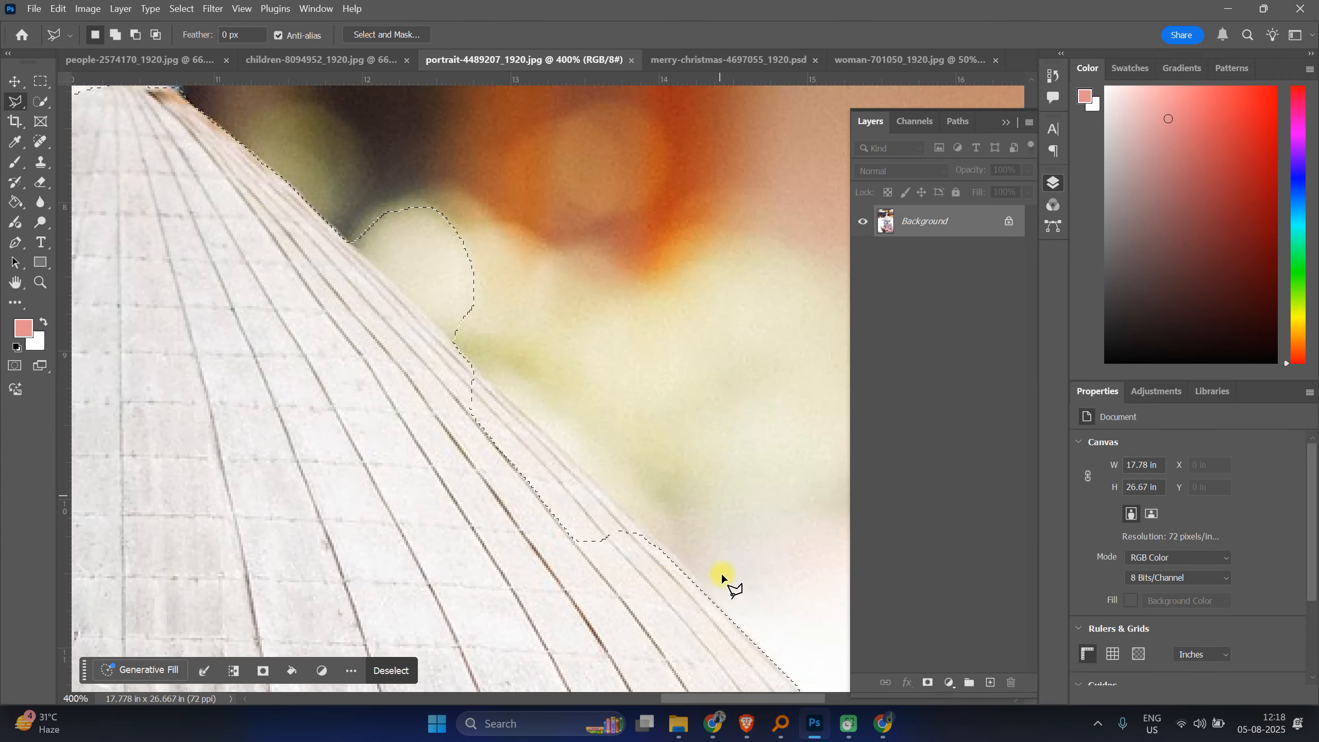
pyautogui.keyDown('shift'); pyautogui.click(722, 607); pyautogui.keyUp('shift')
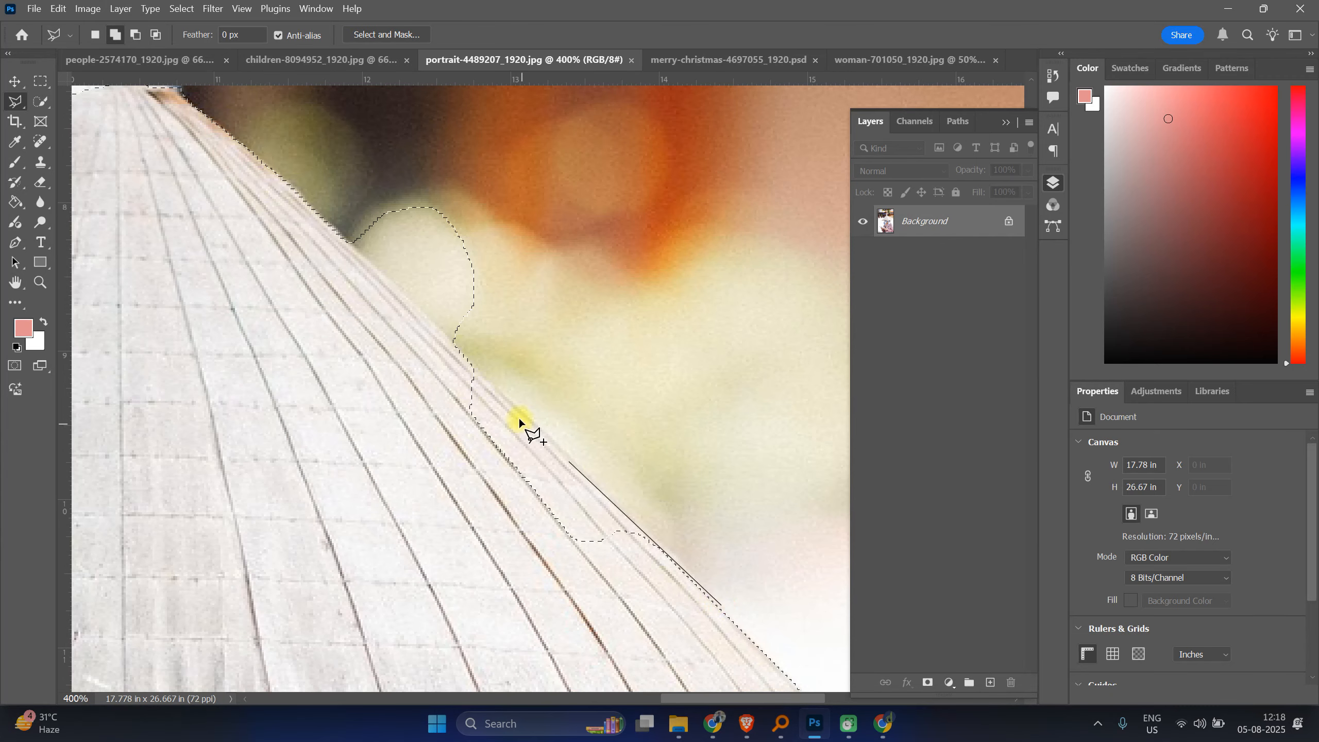
pyautogui.click(451, 341)
pyautogui.click(413, 391)
pyautogui.click(491, 544)
pyautogui.click(540, 592)
pyautogui.click(636, 626)
pyautogui.click(707, 629)
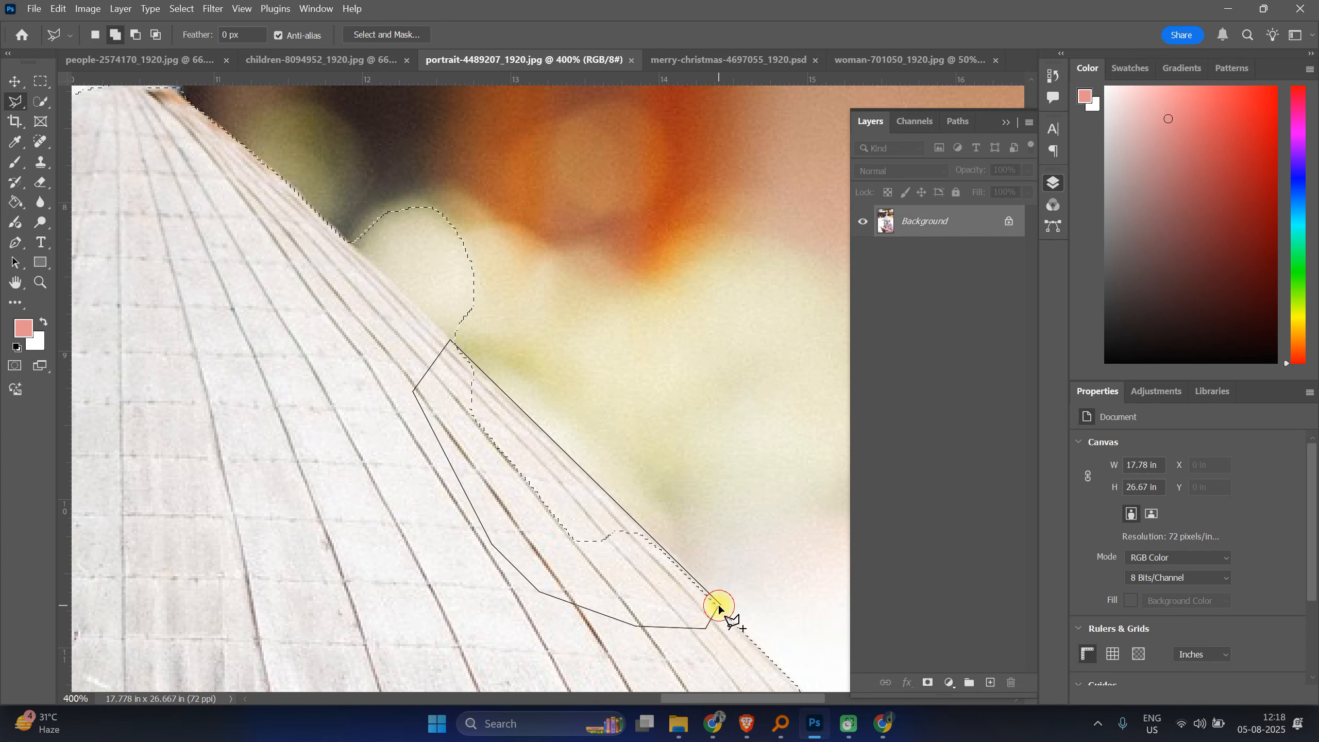
pyautogui.click(720, 609)
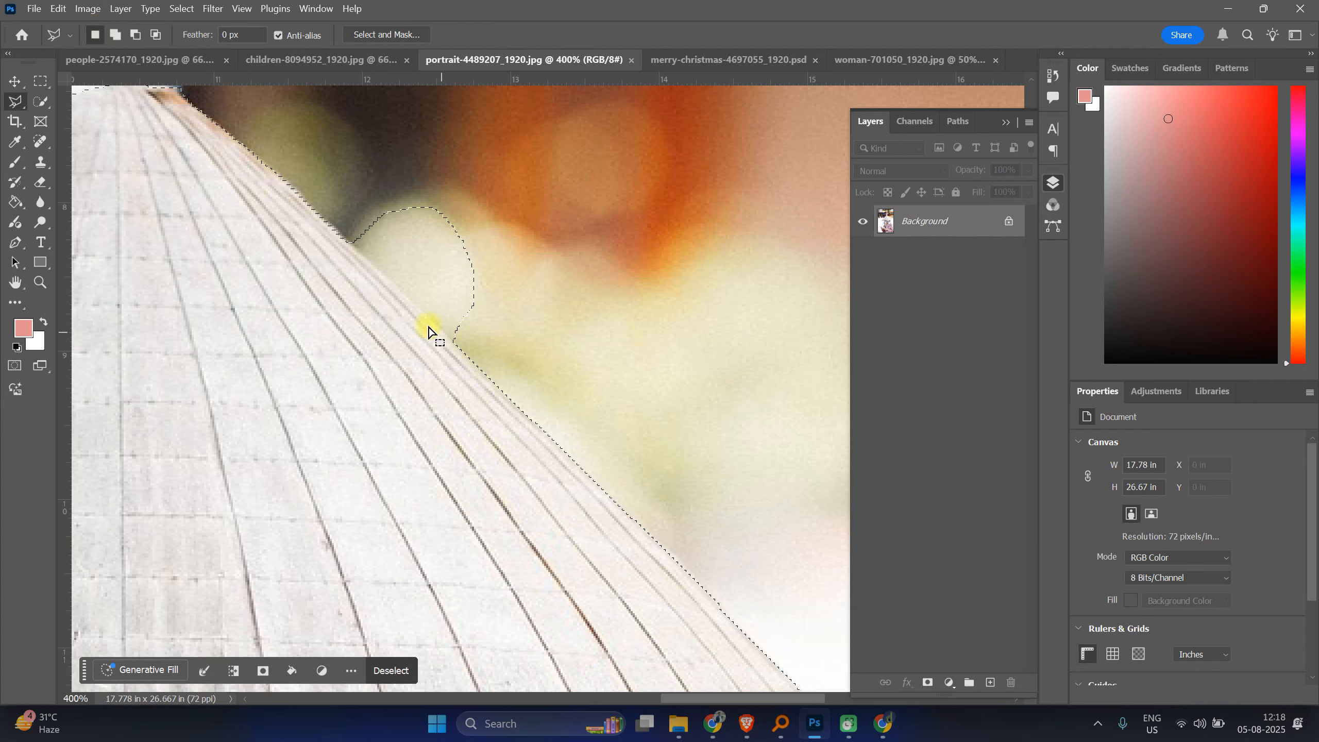
# Step: Subtract the rounded background bulge beside the hat's upper edge with a polygonal outline
pyautogui.press('alt')
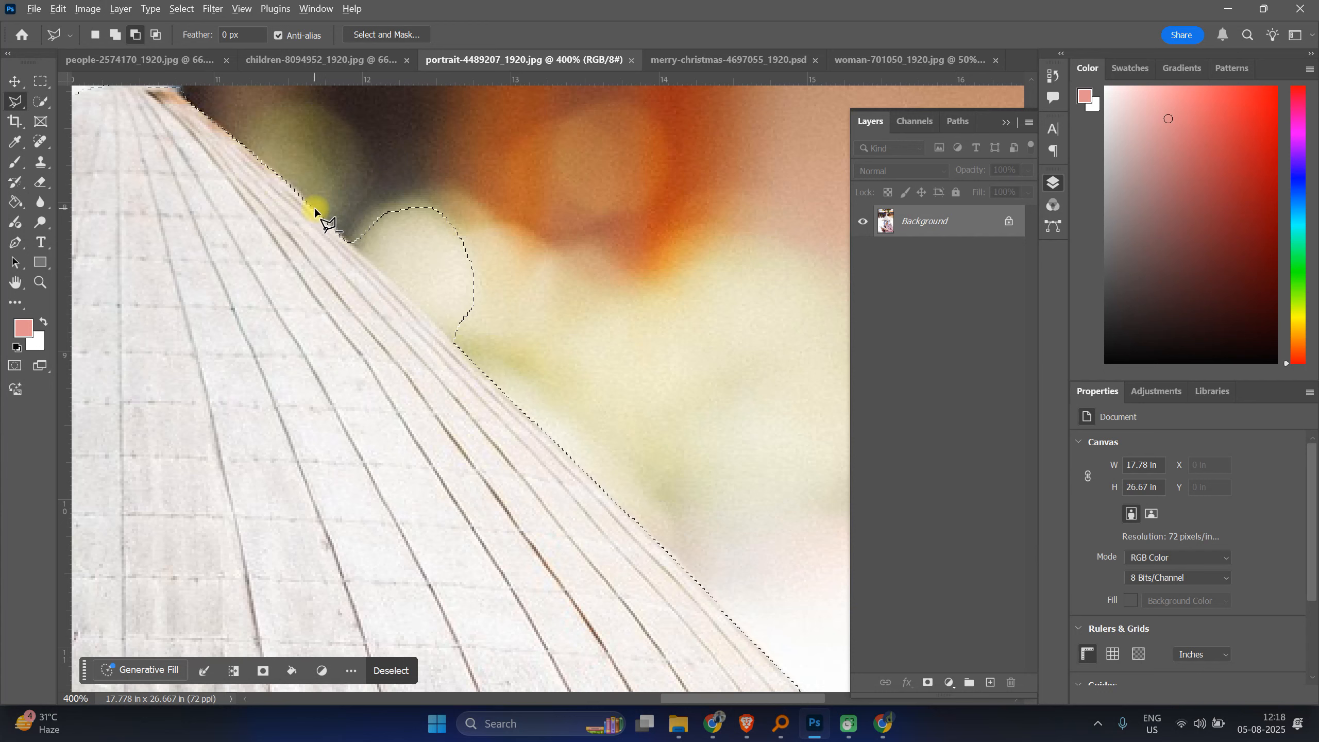
pyautogui.keyDown('alt'); pyautogui.click(314, 208); pyautogui.keyUp('alt')
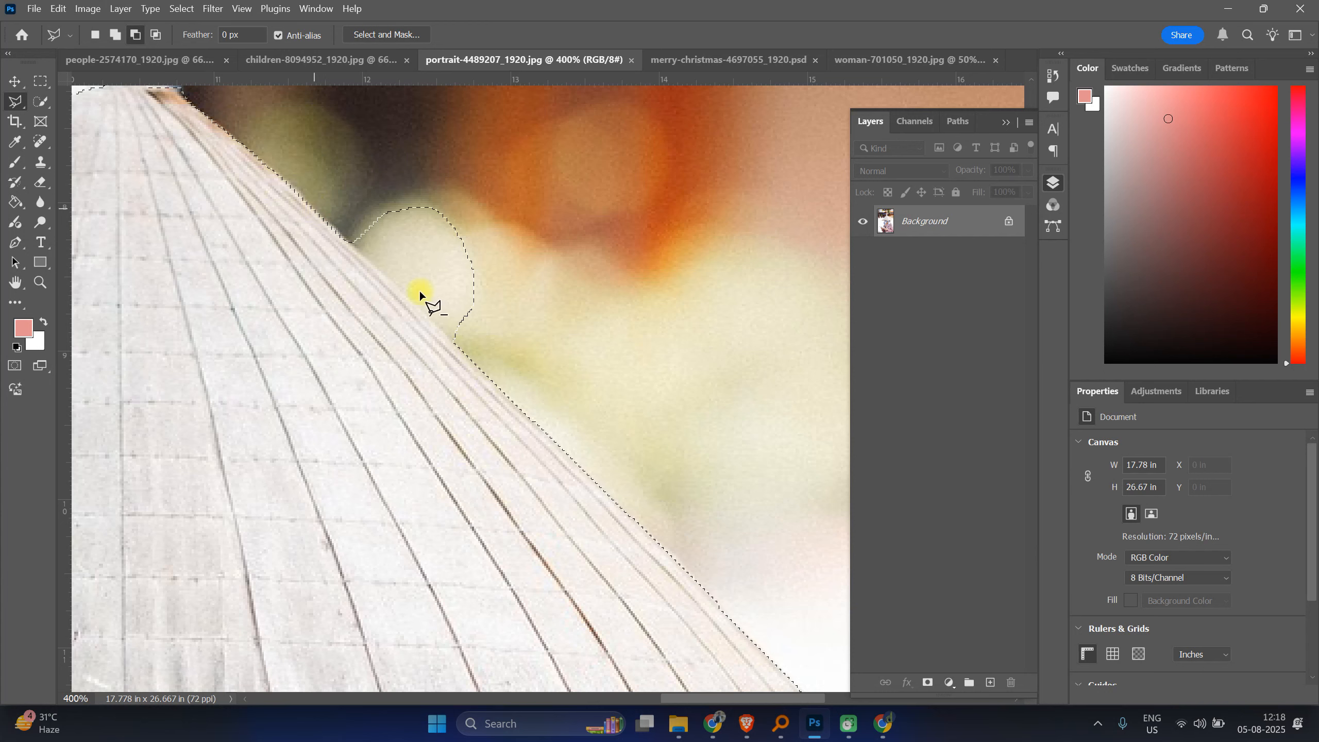
pyautogui.click(483, 370)
pyautogui.click(592, 264)
pyautogui.click(536, 164)
pyautogui.click(404, 128)
pyautogui.click(330, 185)
pyautogui.click(316, 213)
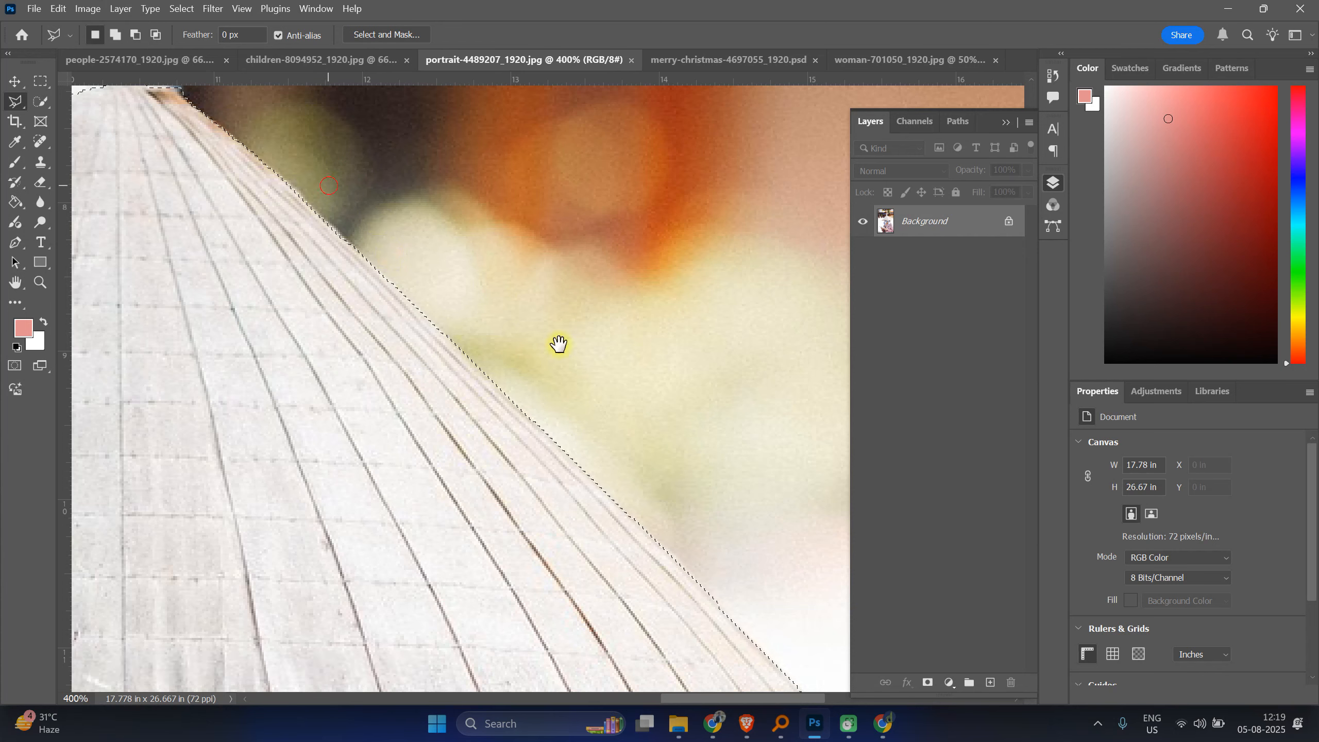
# Step: Try to add a small area at the hat's tip with a polygonal outline, then undo it
pyautogui.moveTo(559, 344); pyautogui.dragTo(795, 524)
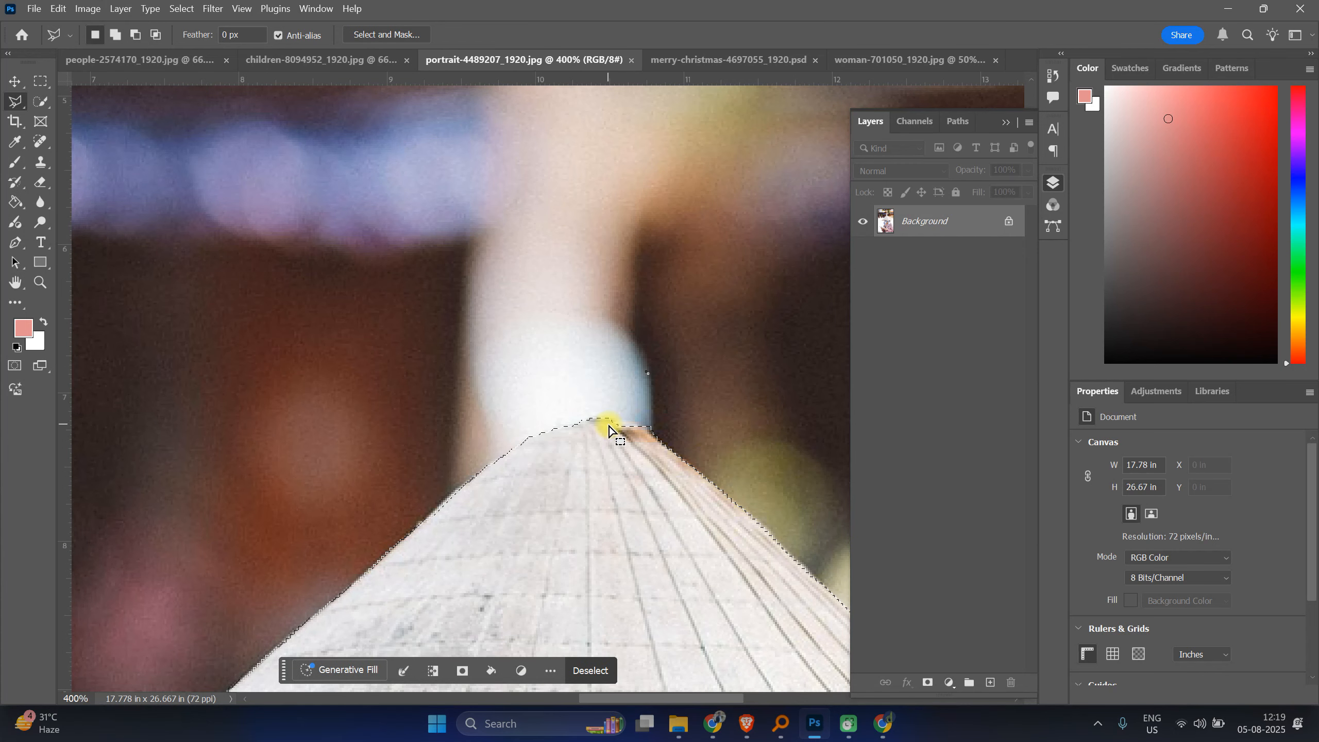
pyautogui.scroll(3, 608, 423)
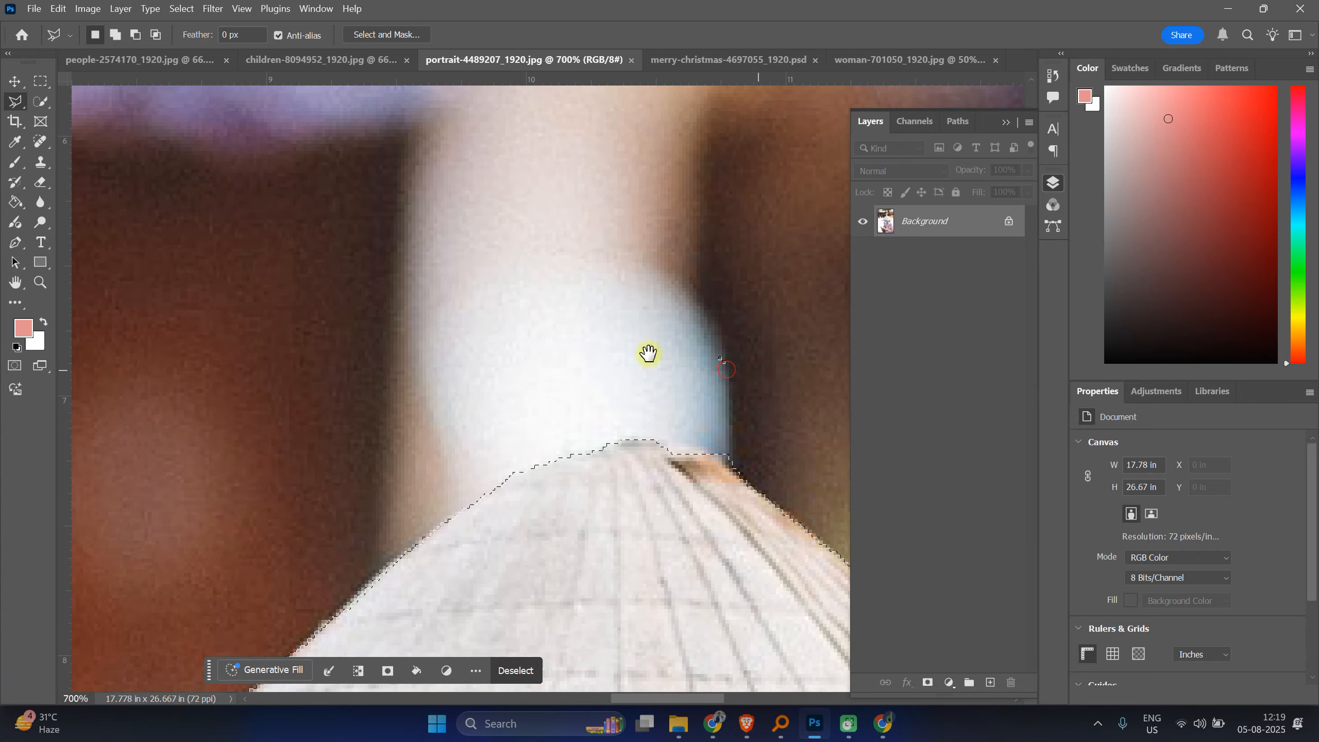
pyautogui.moveTo(701, 366); pyautogui.dragTo(391, 295)
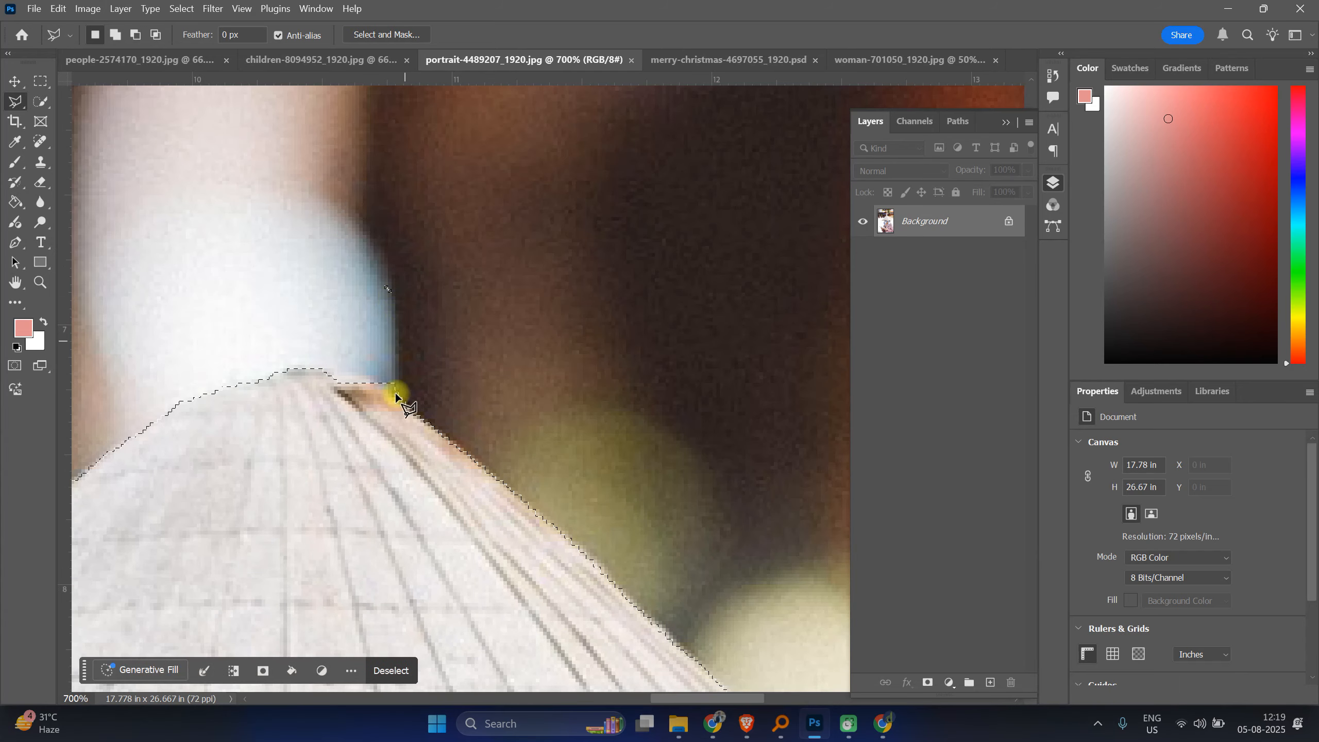
pyautogui.keyDown('shift'); pyautogui.click(324, 376); pyautogui.keyUp('shift')
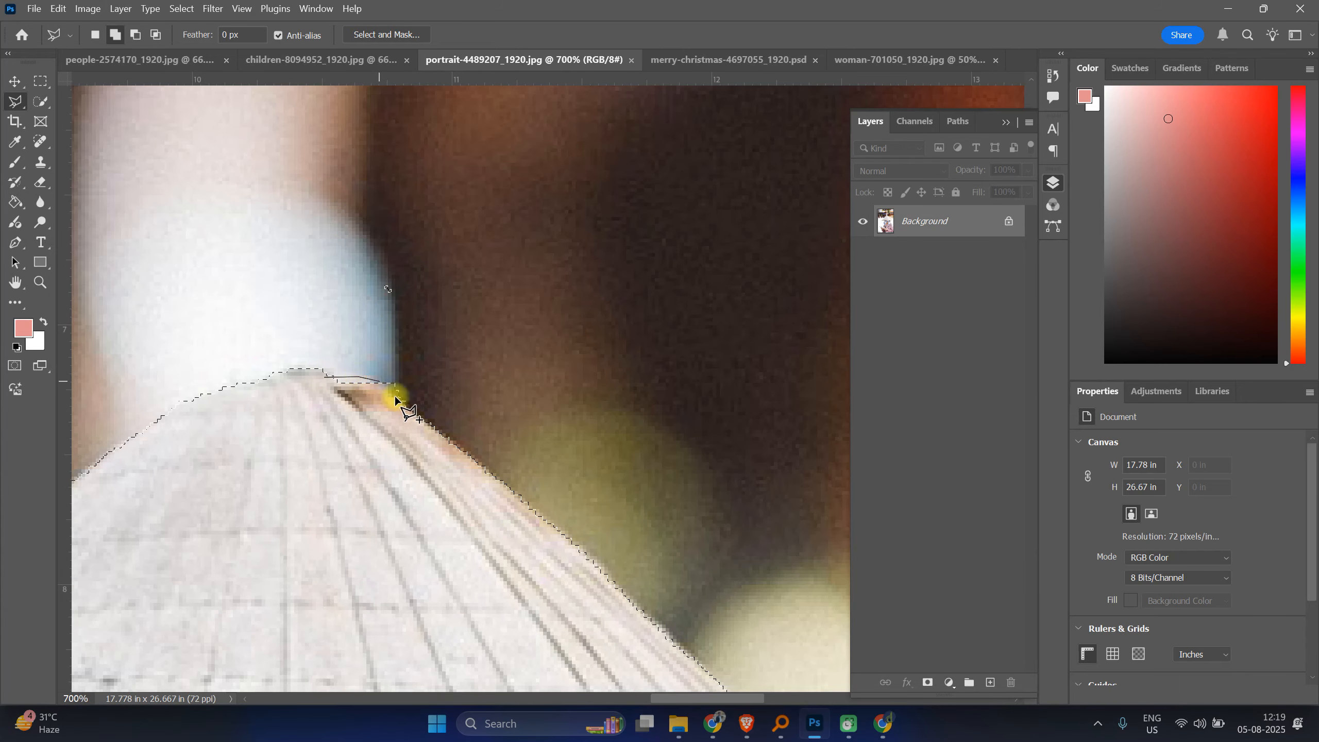
pyautogui.click(411, 409)
pyautogui.click(434, 329)
pyautogui.click(326, 376)
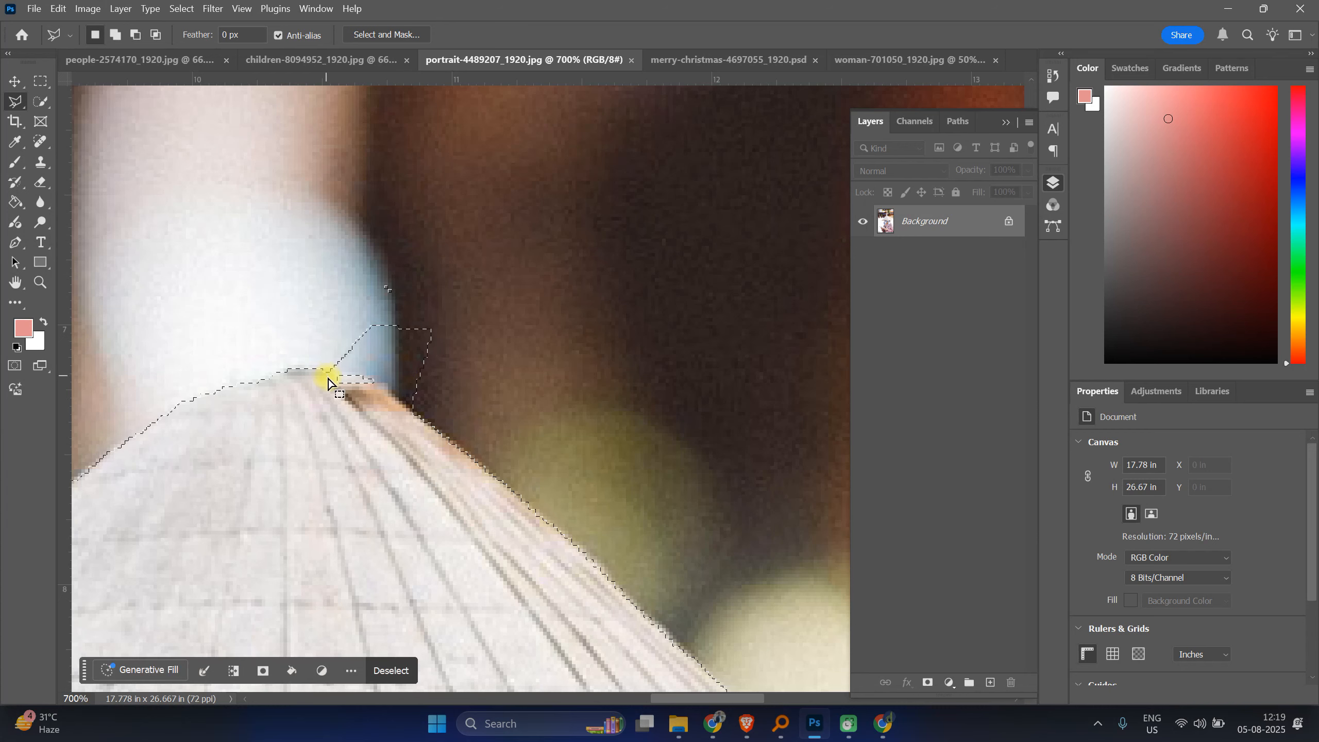
pyautogui.hotkey('ctrl', 'z')
# Step: Switch to the freehand Lasso tool and refine the selection around the hat's tip
pyautogui.rightClick(17, 100)
pyautogui.click(72, 119)
pyautogui.moveTo(323, 369); pyautogui.dragTo(345, 381)
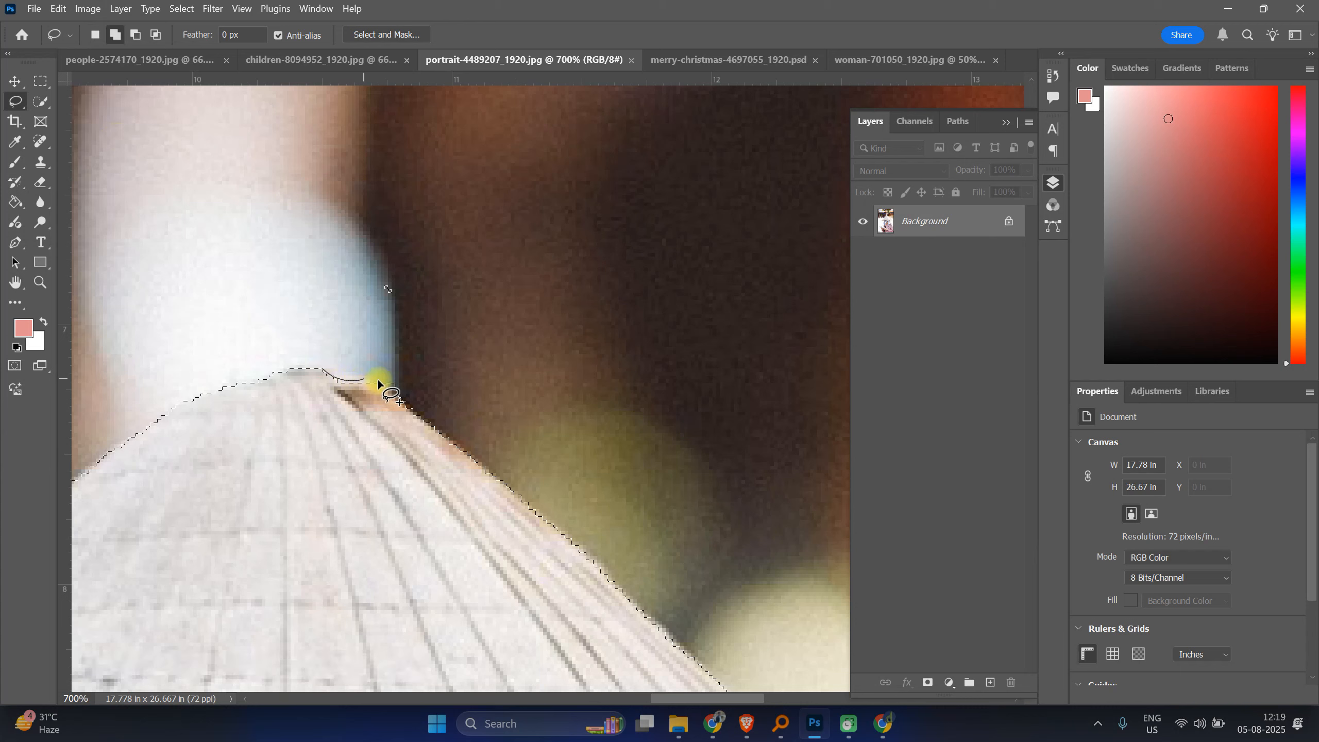
pyautogui.moveTo(416, 411)
pyautogui.mouseDown()
pyautogui.moveTo(377, 477)
pyautogui.moveTo(291, 405)
pyautogui.mouseUp()
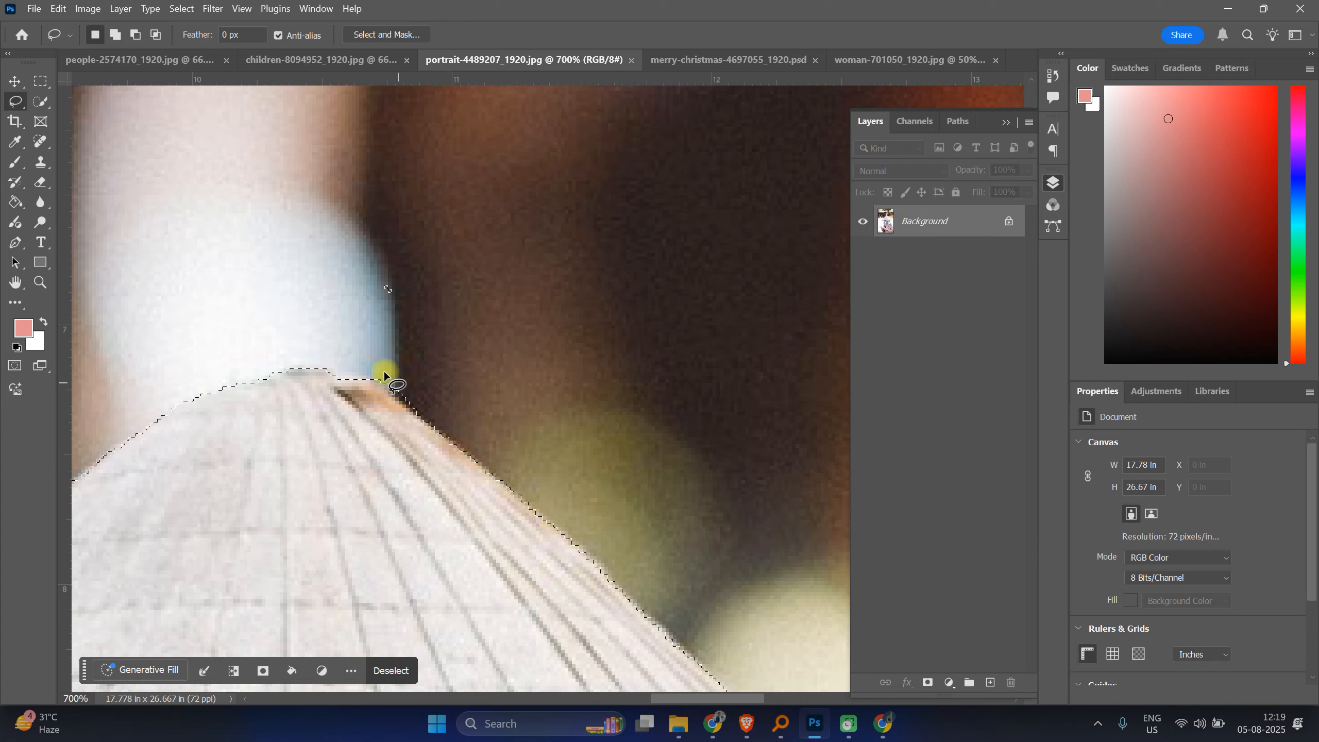
pyautogui.moveTo(362, 369); pyautogui.dragTo(382, 389)
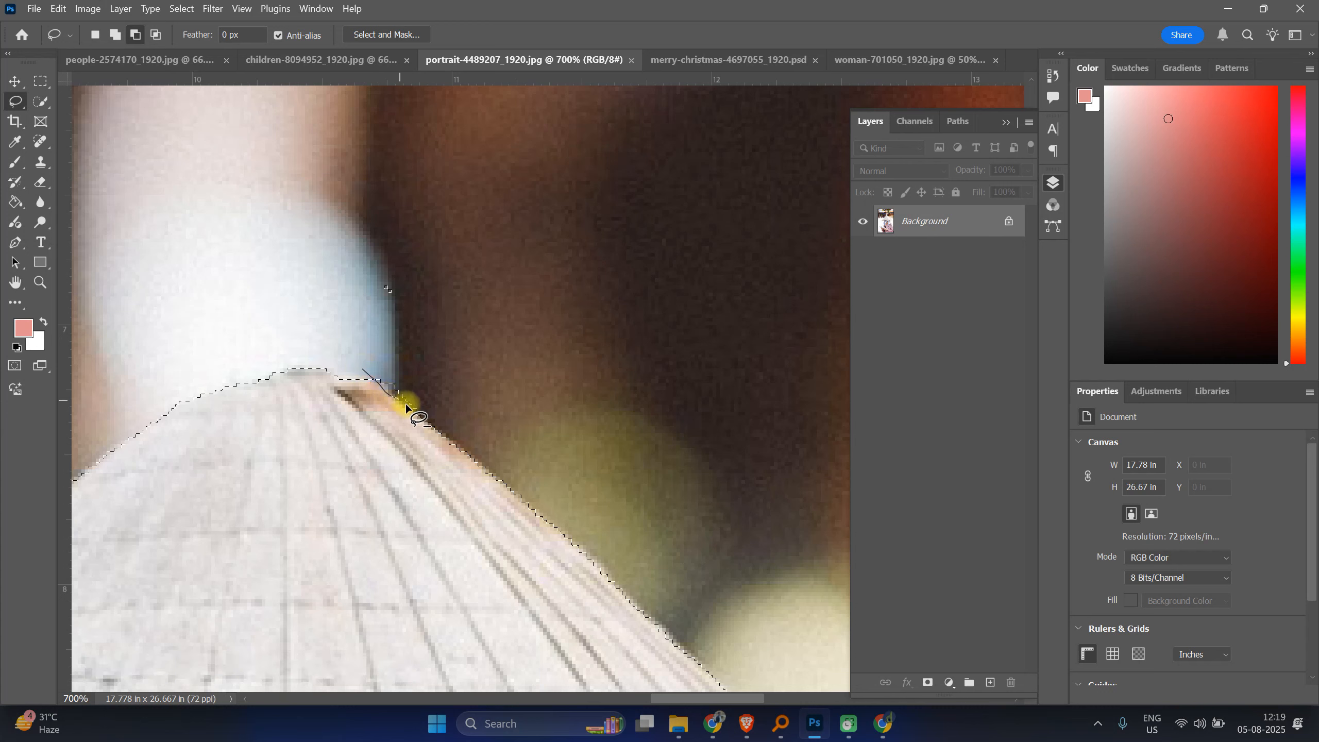
pyautogui.moveTo(468, 438)
pyautogui.mouseDown()
pyautogui.moveTo(490, 363)
pyautogui.moveTo(362, 370)
pyautogui.mouseUp()
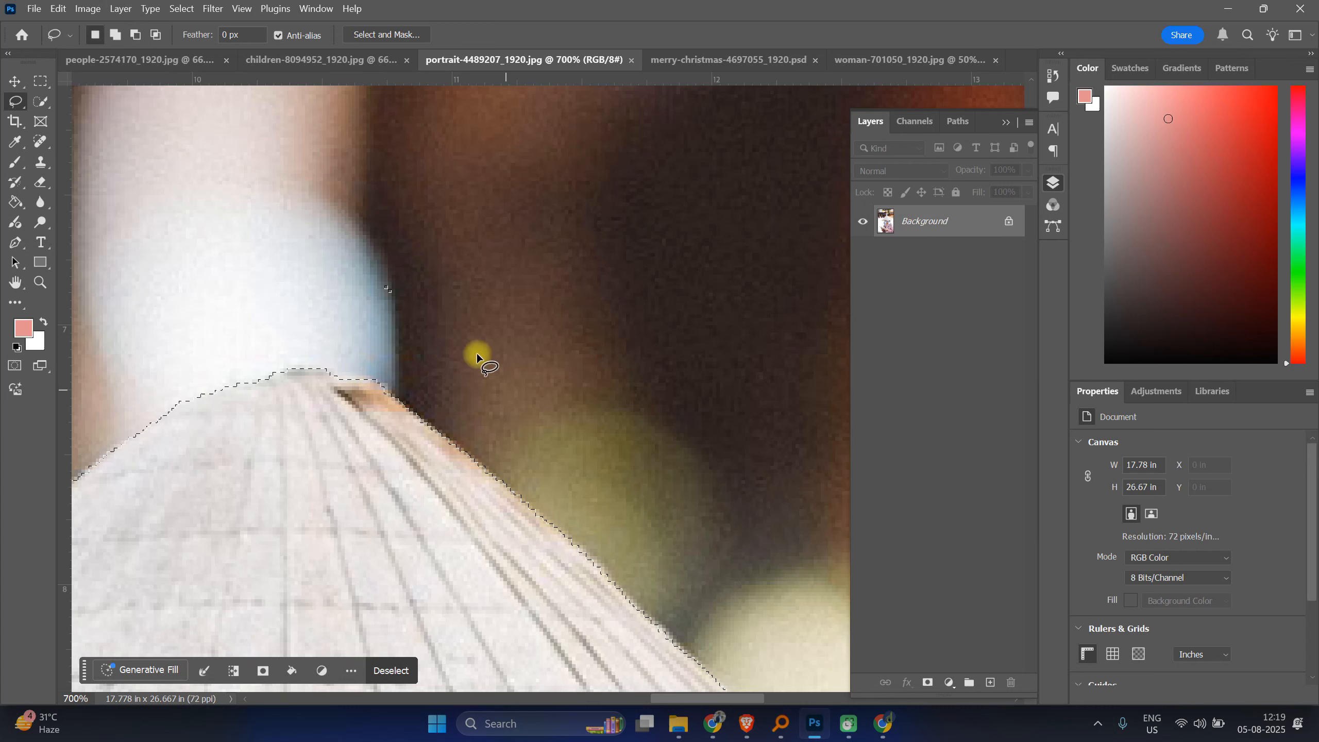
# Step: Subtract the small background notch along the hat's left sloping edge with the Lasso
pyautogui.press('alt')
pyautogui.hotkey('ctrl', '-')
pyautogui.hotkey('ctrl', '-')
pyautogui.hotkey('ctrl', '-')
pyautogui.hotkey('ctrl', '-')
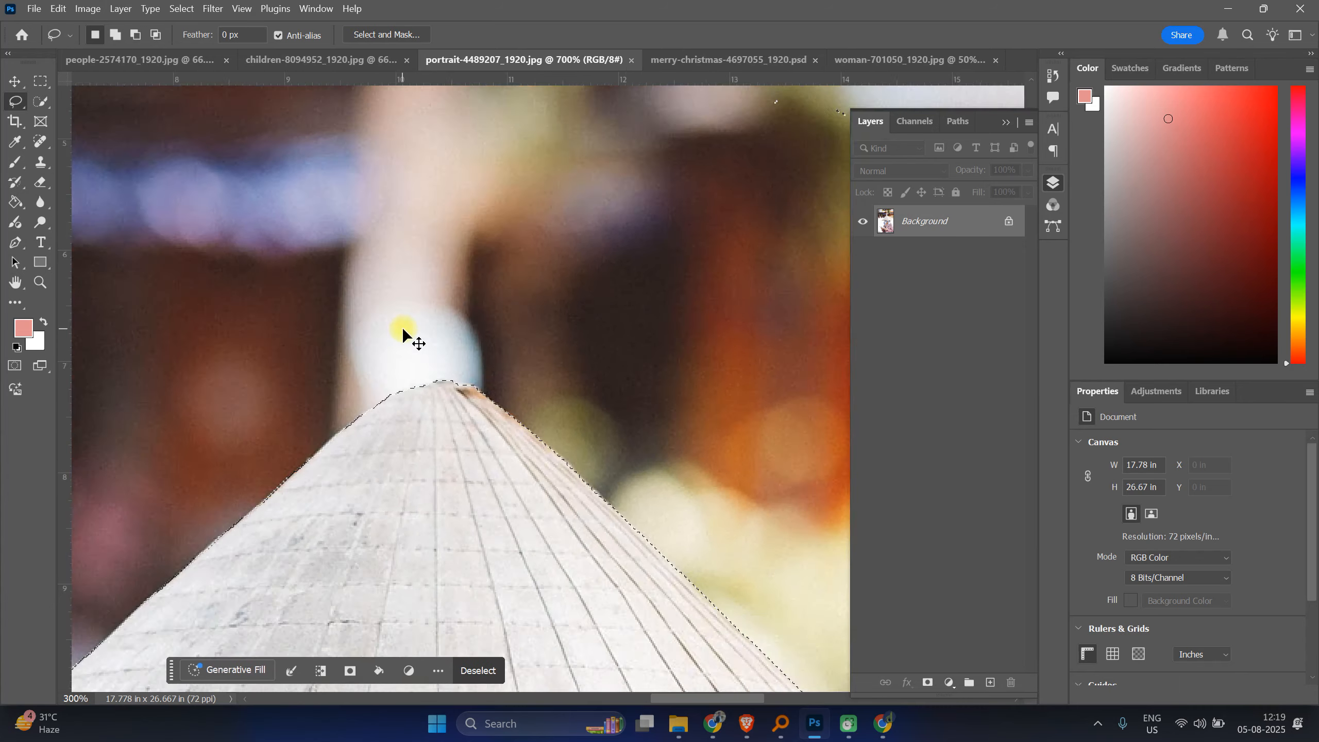
pyautogui.hotkey('ctrl', '-')
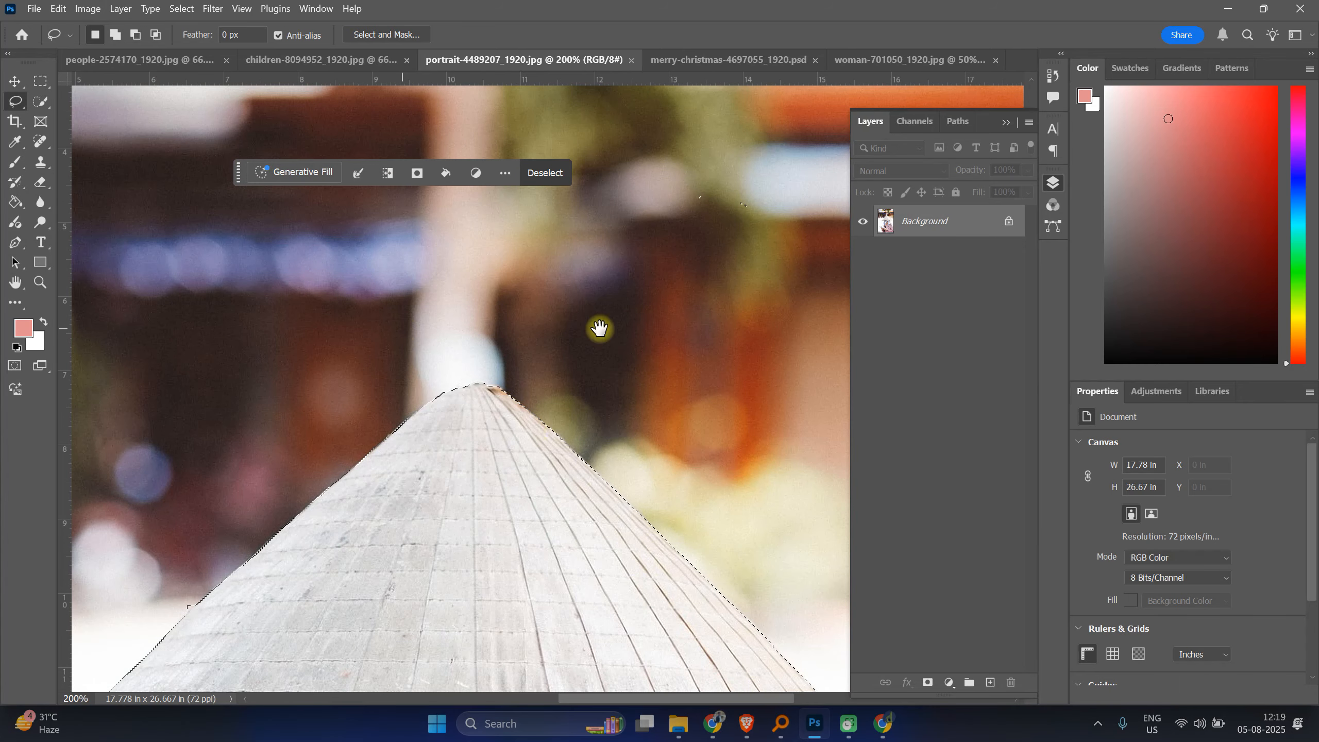
pyautogui.moveTo(378, 495); pyautogui.dragTo(696, 304)
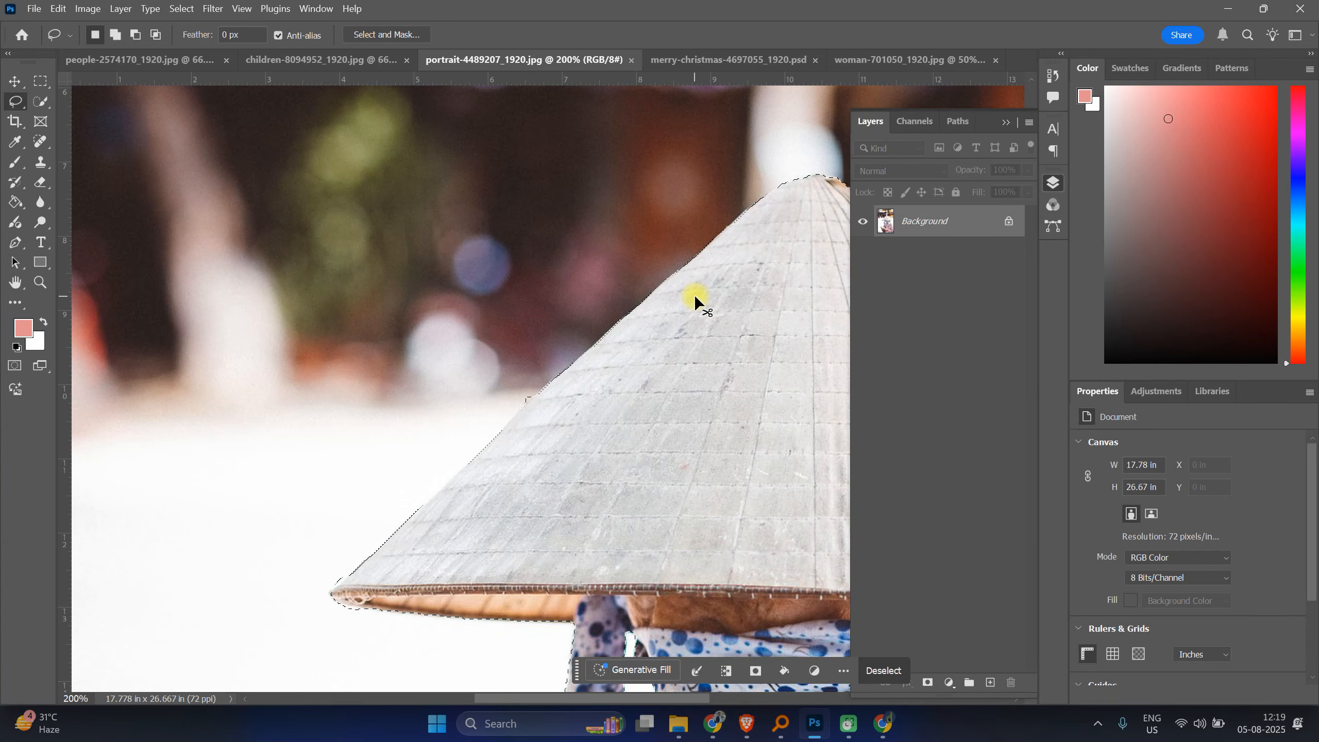
pyautogui.scroll(5, 694, 296)
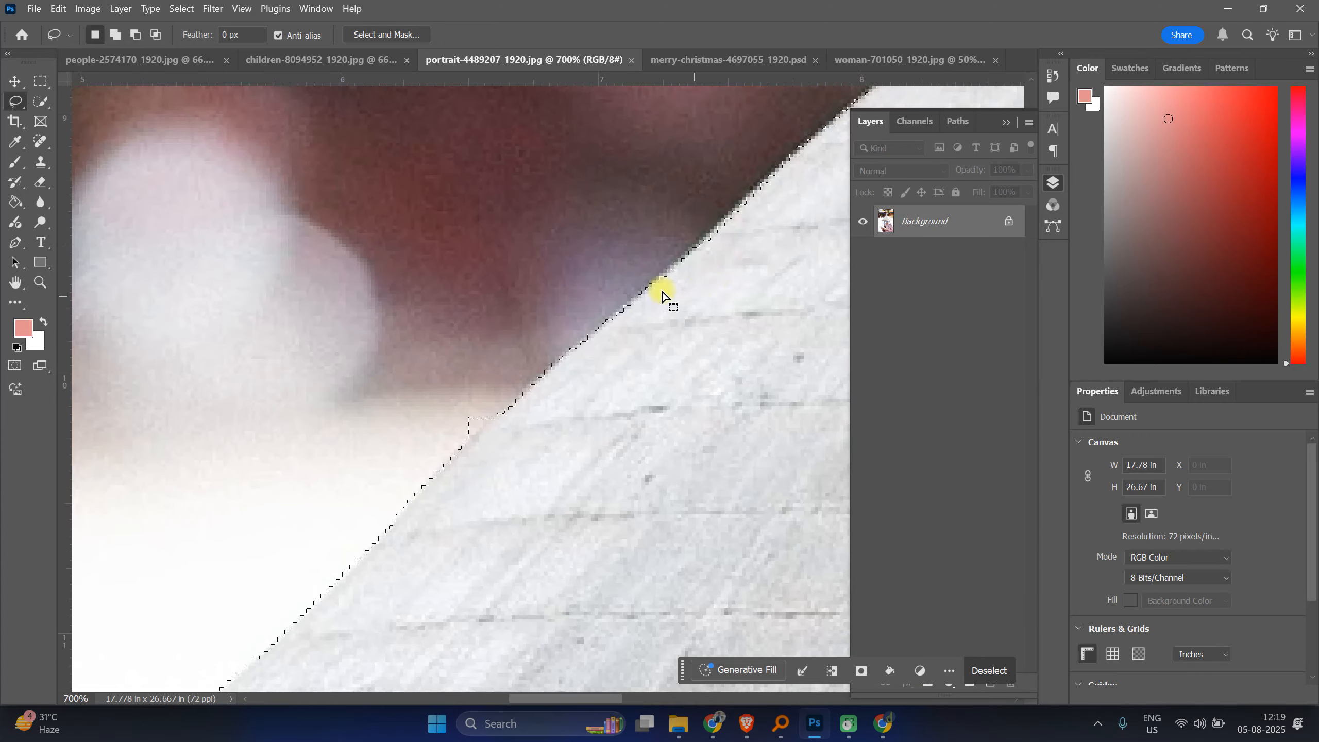
pyautogui.press('alt')
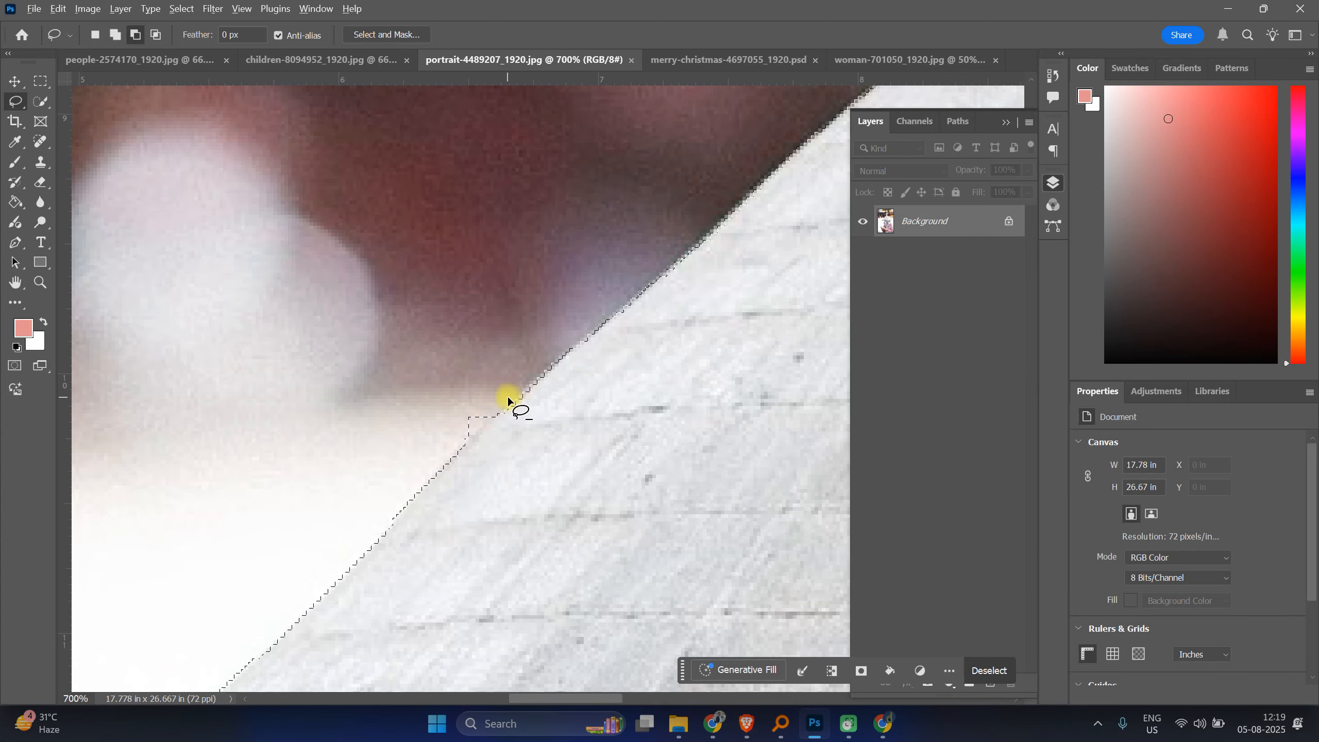
pyautogui.moveTo(507, 406)
pyautogui.mouseDown()
pyautogui.moveTo(467, 439)
pyautogui.moveTo(515, 392)
pyautogui.mouseUp()
# Step: Subtract the background beneath the hat brim's left tip with freehand Lasso strokes
pyautogui.scroll(-3, 497, 369)
pyautogui.press('space')
pyautogui.moveTo(280, 513); pyautogui.dragTo(694, 185)
pyautogui.moveTo(270, 529); pyautogui.dragTo(409, 390)
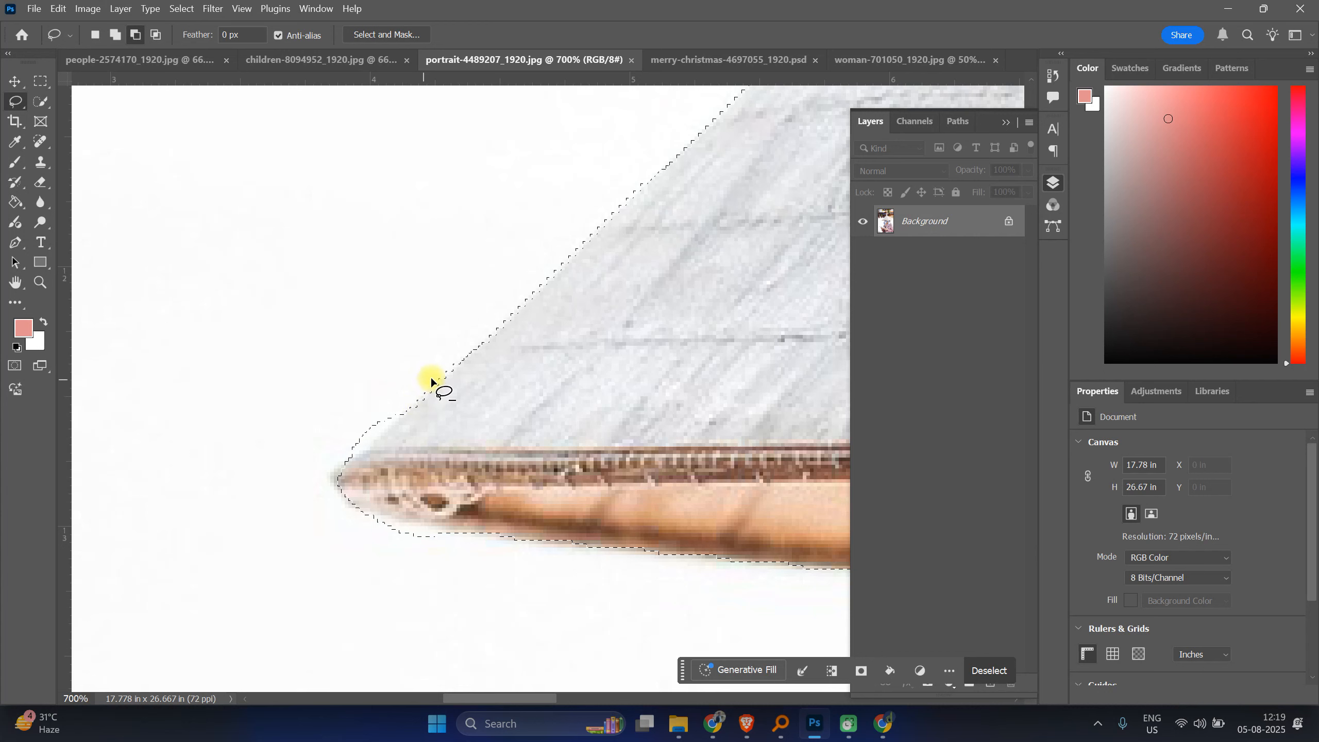
pyautogui.moveTo(436, 375)
pyautogui.mouseDown()
pyautogui.moveTo(358, 448)
pyautogui.moveTo(412, 363)
pyautogui.moveTo(436, 375)
pyautogui.mouseUp()
pyautogui.scroll(-2, 431, 379)
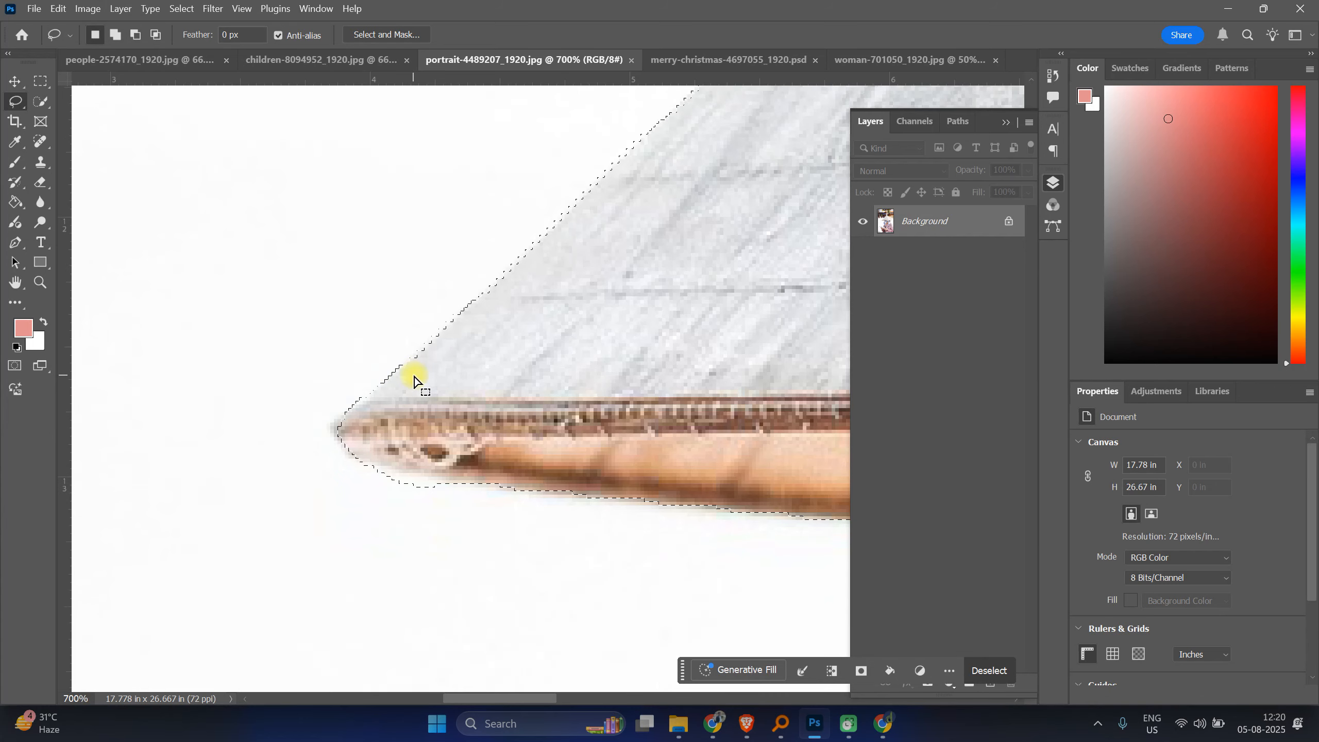
pyautogui.scroll(-1, 414, 378)
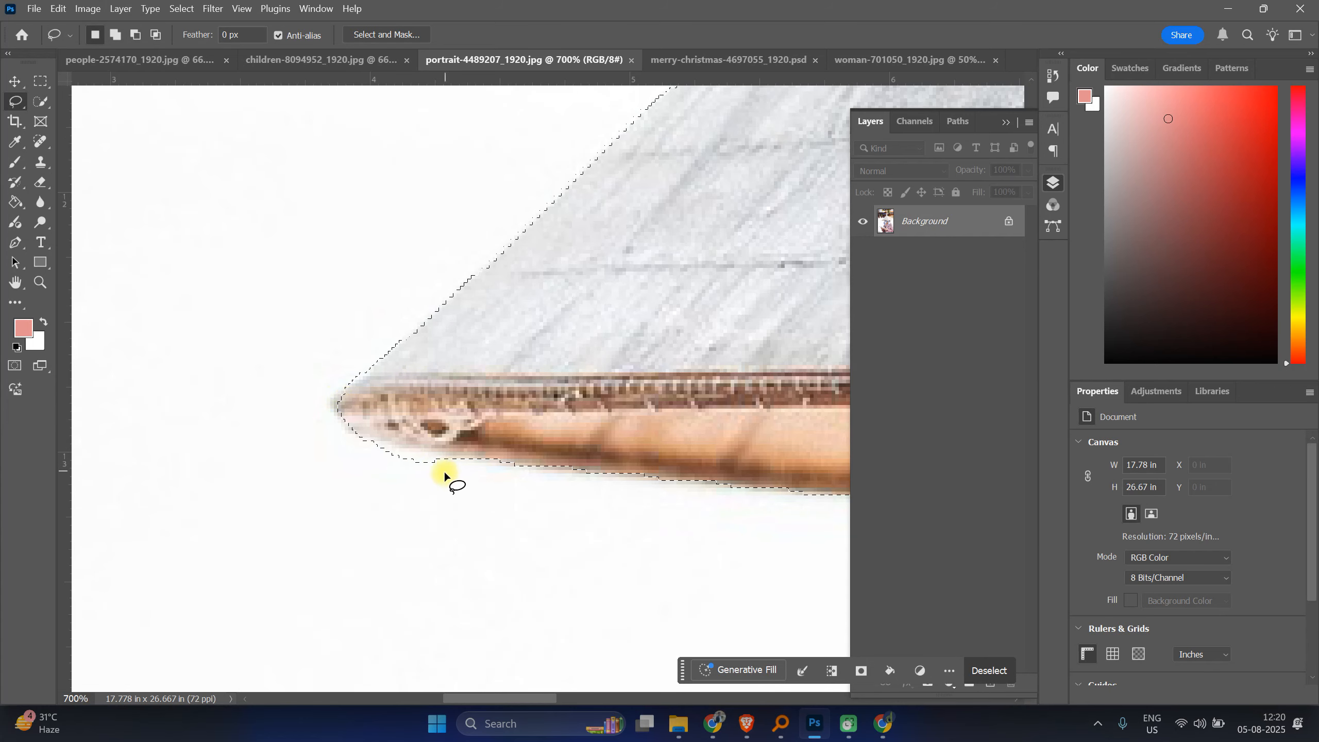
pyautogui.press('alt')
pyautogui.moveTo(358, 439); pyautogui.dragTo(499, 467)
pyautogui.moveTo(359, 491)
pyautogui.mouseDown()
pyautogui.moveTo(339, 462)
pyautogui.moveTo(355, 439)
pyautogui.mouseUp()
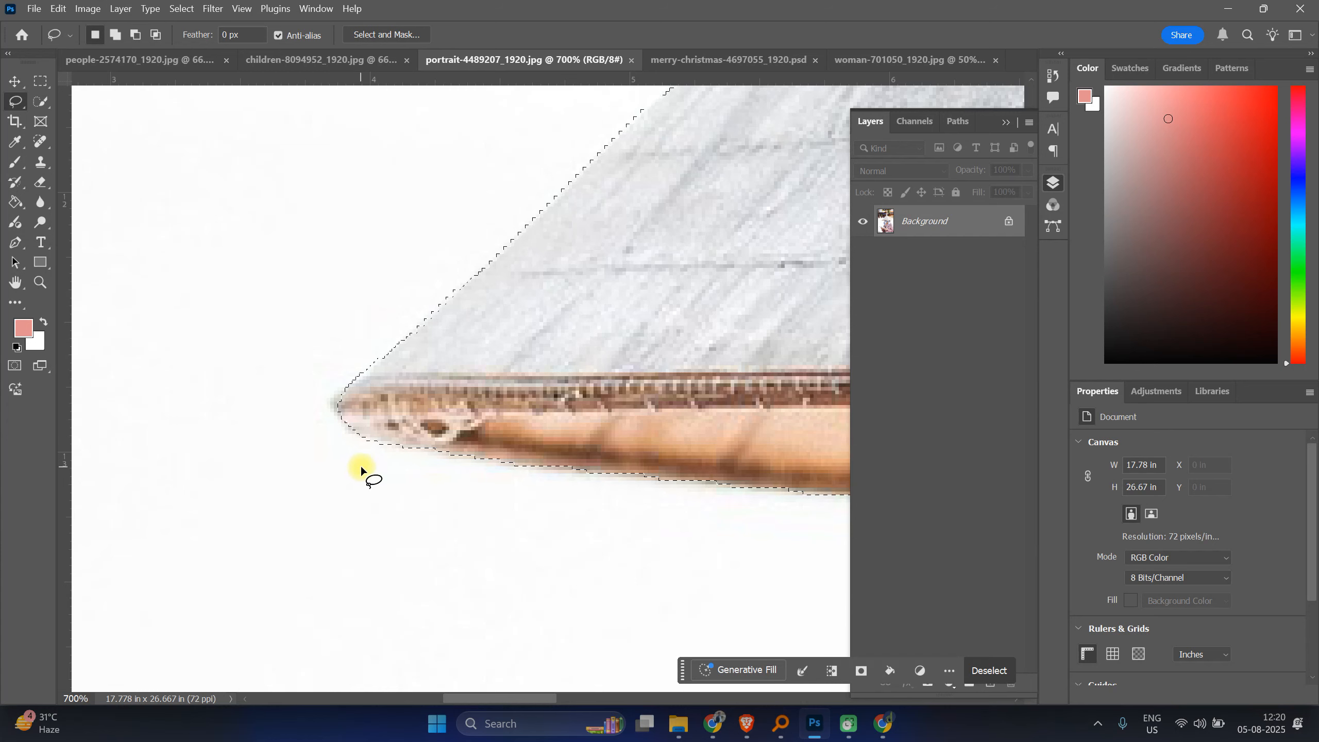
# Step: Refine the selection around the chin and neck beside the scarf with freehand Lasso strokes
pyautogui.hotkey('ctrl', '-')
pyautogui.hotkey('ctrl', '-')
pyautogui.hotkey('ctrl', '-')
pyautogui.hotkey('ctrl', '-')
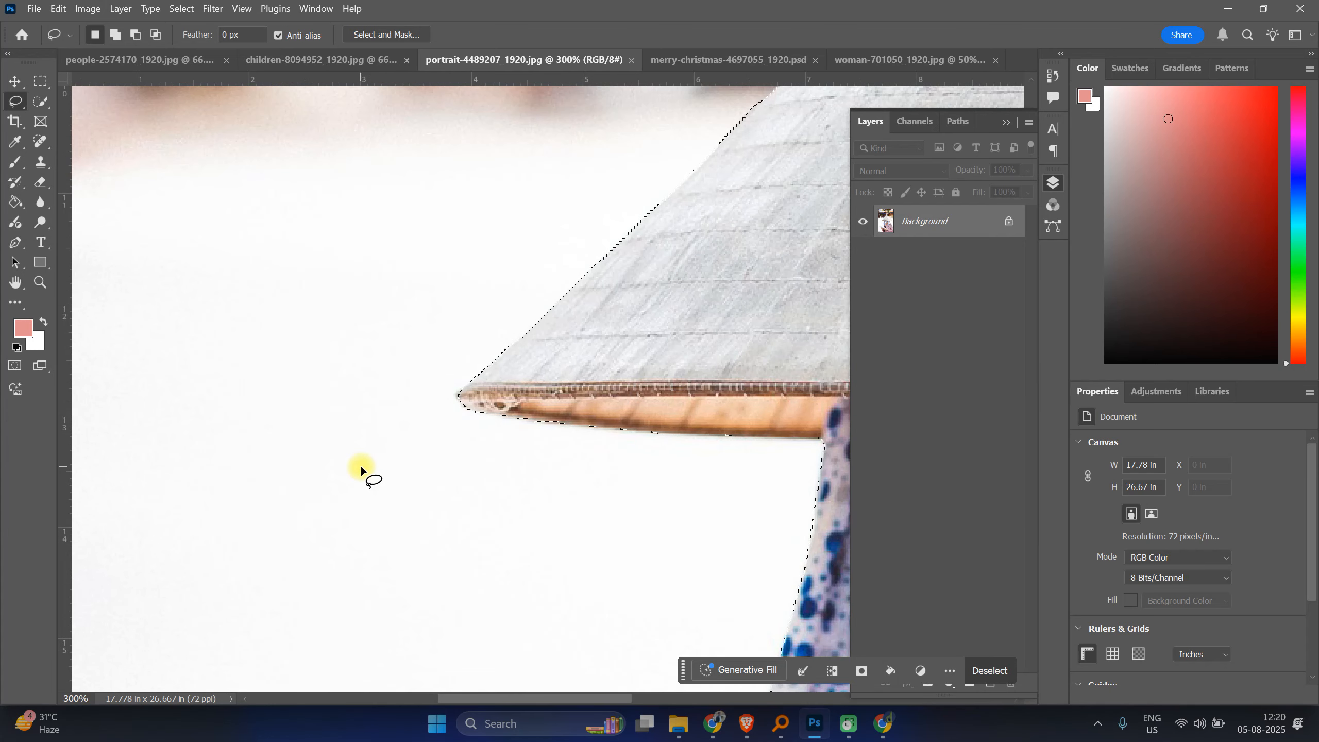
pyautogui.moveTo(707, 475); pyautogui.dragTo(415, 454)
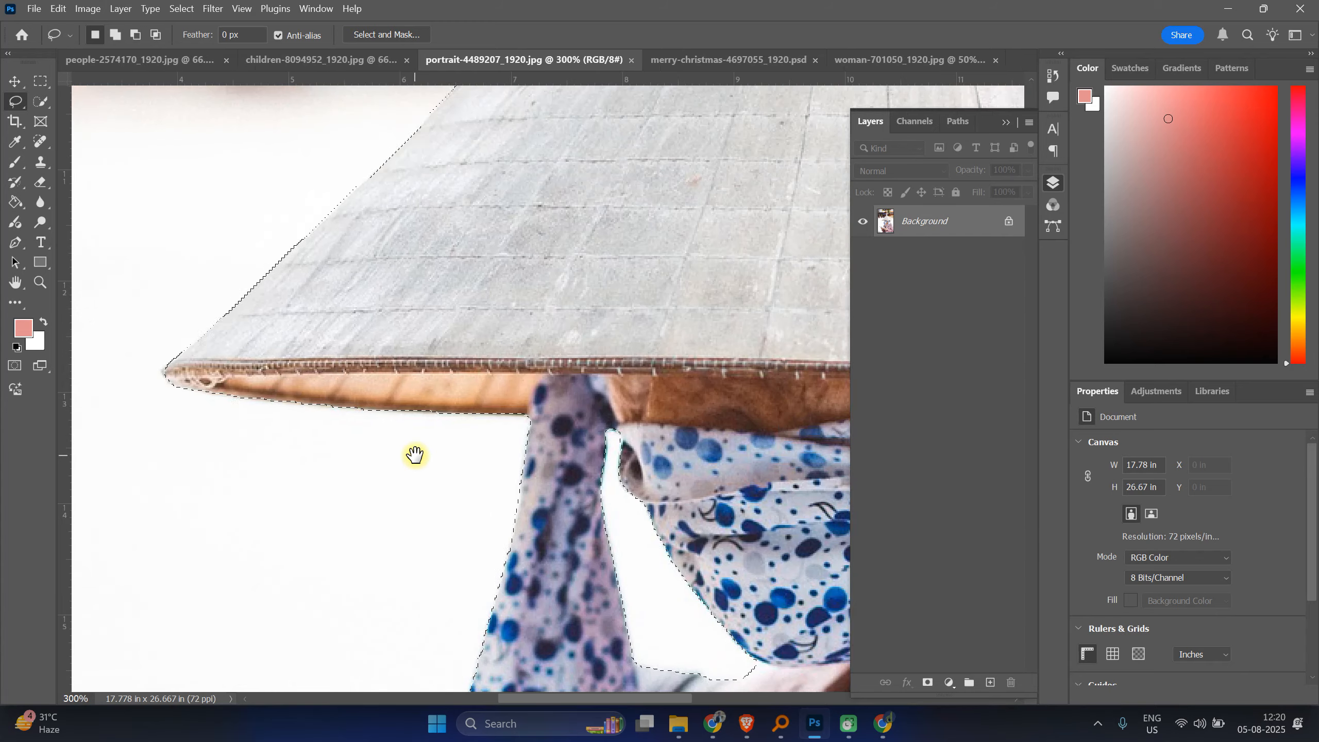
pyautogui.moveTo(603, 373); pyautogui.dragTo(187, 360)
pyautogui.moveTo(627, 471); pyautogui.dragTo(350, 374)
pyautogui.scroll(4, 353, 373)
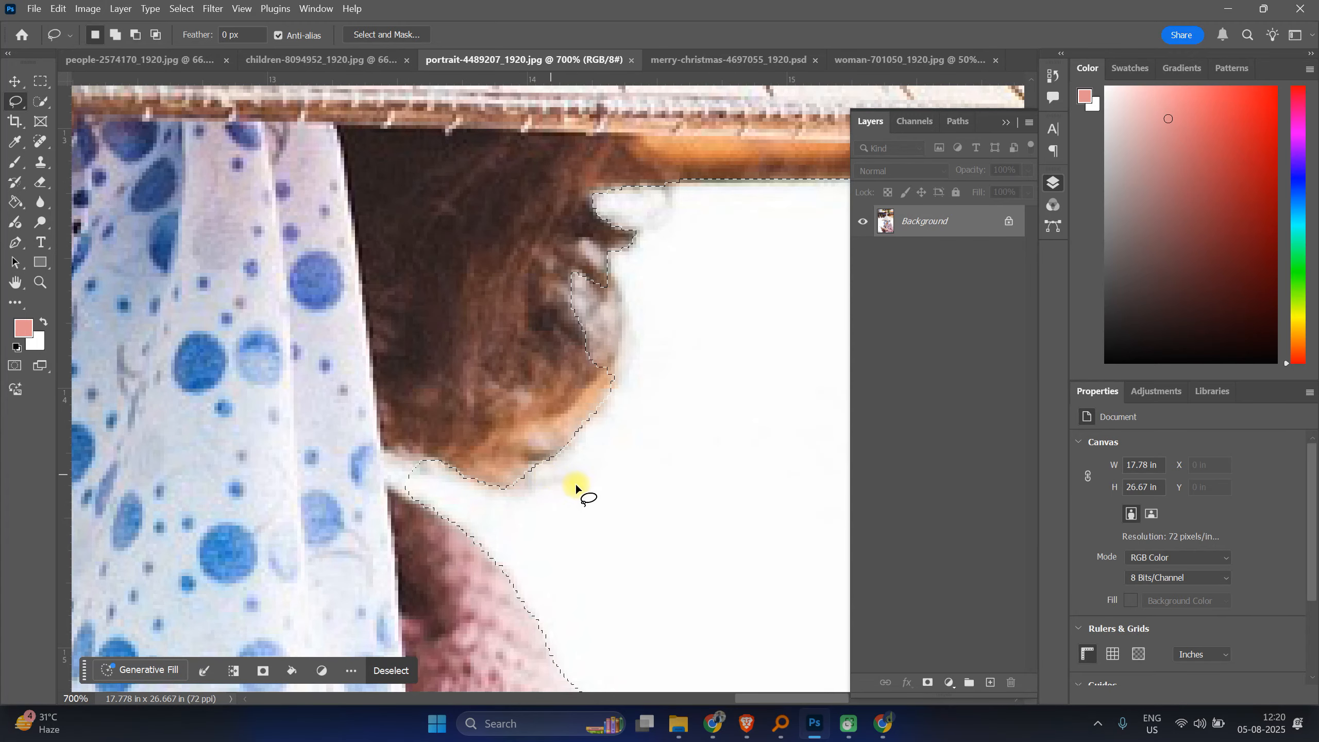
pyautogui.press('alt')
pyautogui.moveTo(433, 462); pyautogui.dragTo(390, 449)
pyautogui.moveTo(409, 500); pyautogui.dragTo(413, 502)
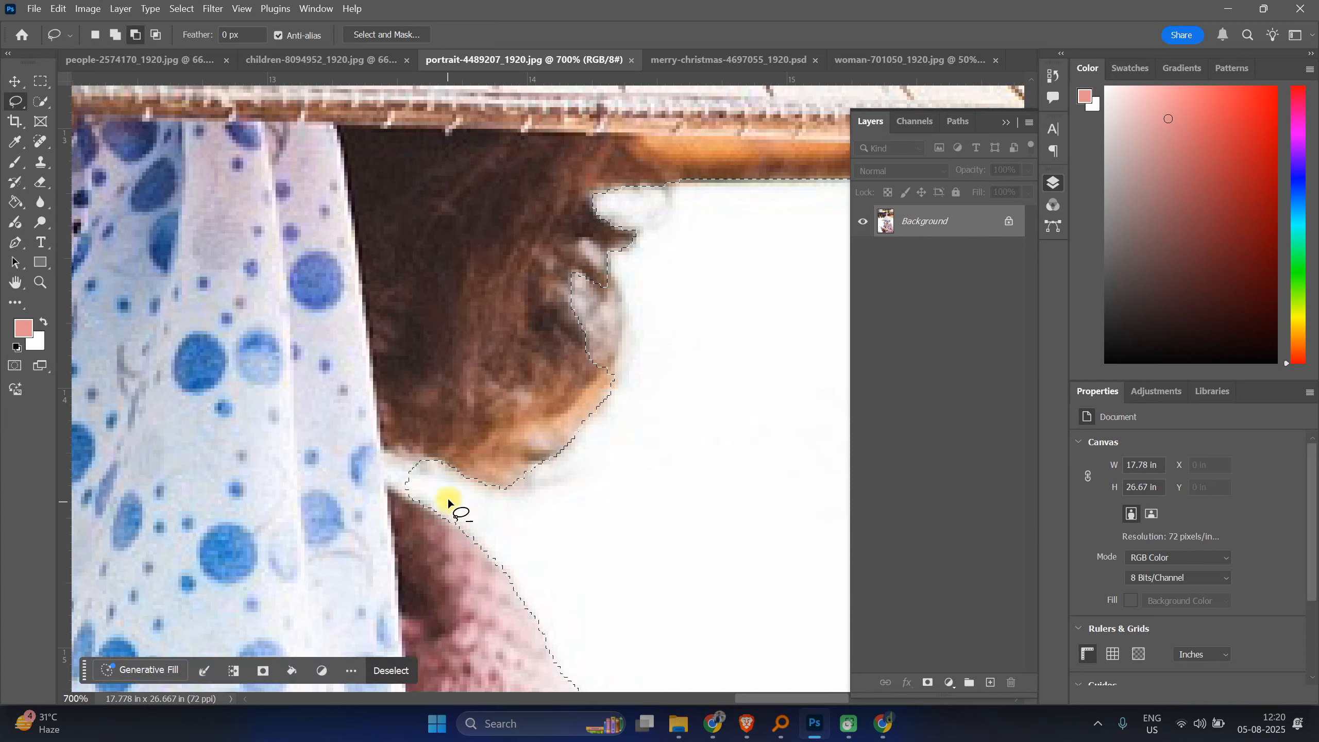
pyautogui.press('alt')
pyautogui.moveTo(373, 420)
pyautogui.mouseDown()
pyautogui.moveTo(386, 482)
pyautogui.moveTo(372, 508)
pyautogui.moveTo(359, 430)
pyautogui.mouseUp()
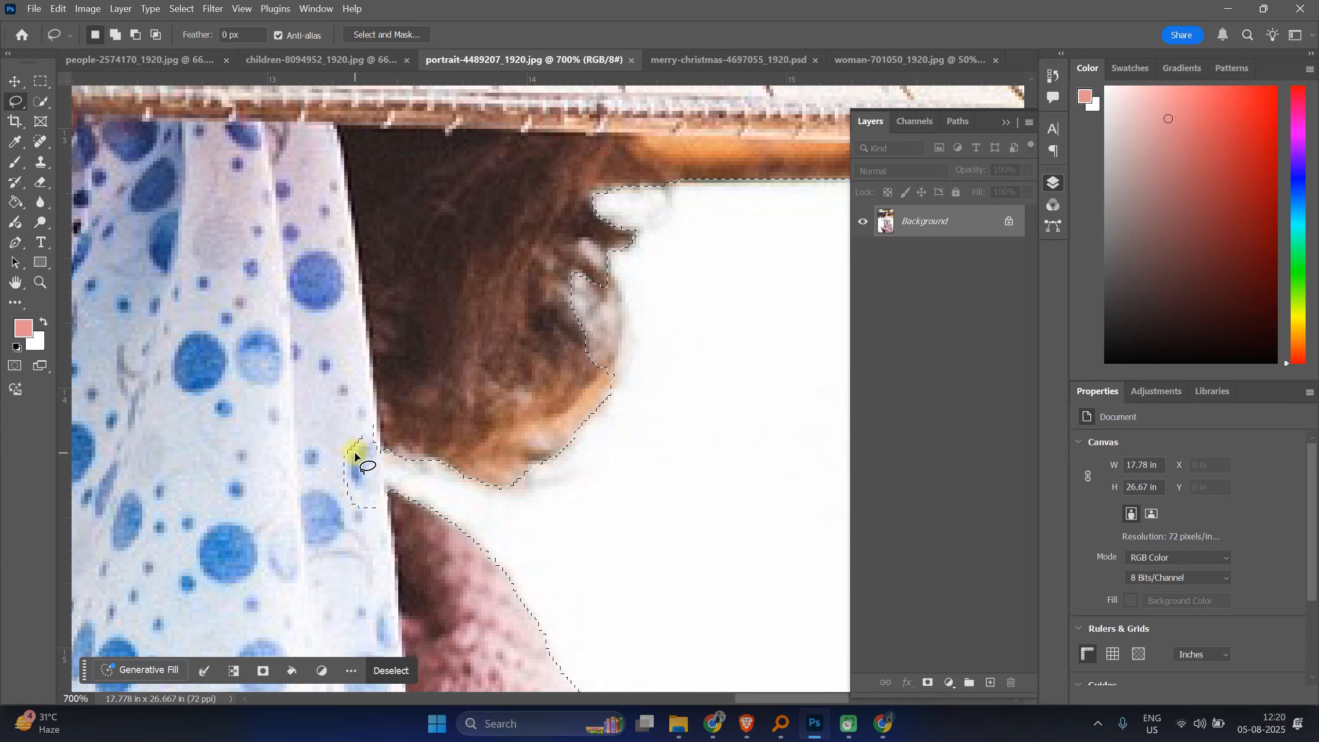
# Step: Trim the selection edge beside the scarf near the neck with one last Lasso stroke
pyautogui.moveTo(344, 374)
pyautogui.mouseDown()
pyautogui.moveTo(365, 374)
pyautogui.moveTo(376, 406)
pyautogui.moveTo(383, 515)
pyautogui.moveTo(297, 364)
pyautogui.moveTo(311, 370)
pyautogui.mouseUp()
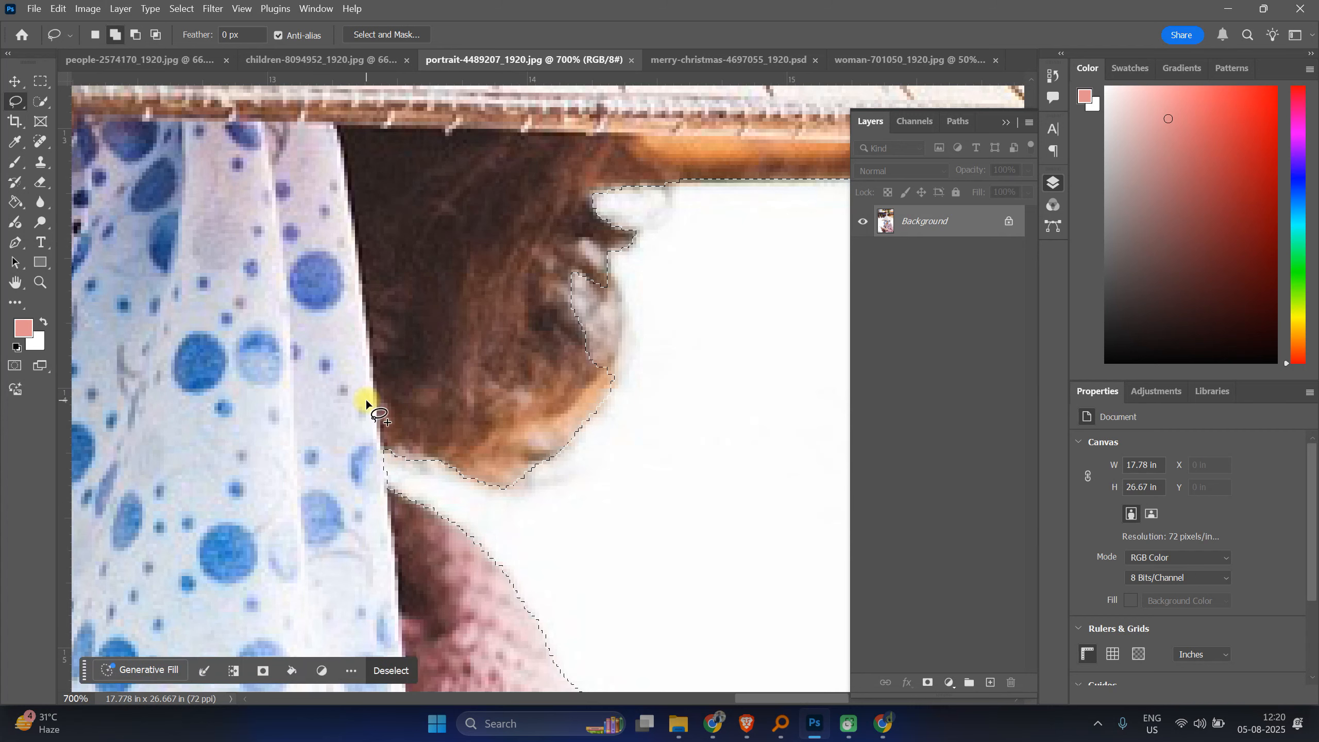
pyautogui.hotkey('ctrl', '-')
pyautogui.hotkey('ctrl', '-')
pyautogui.hotkey('ctrl', '-')
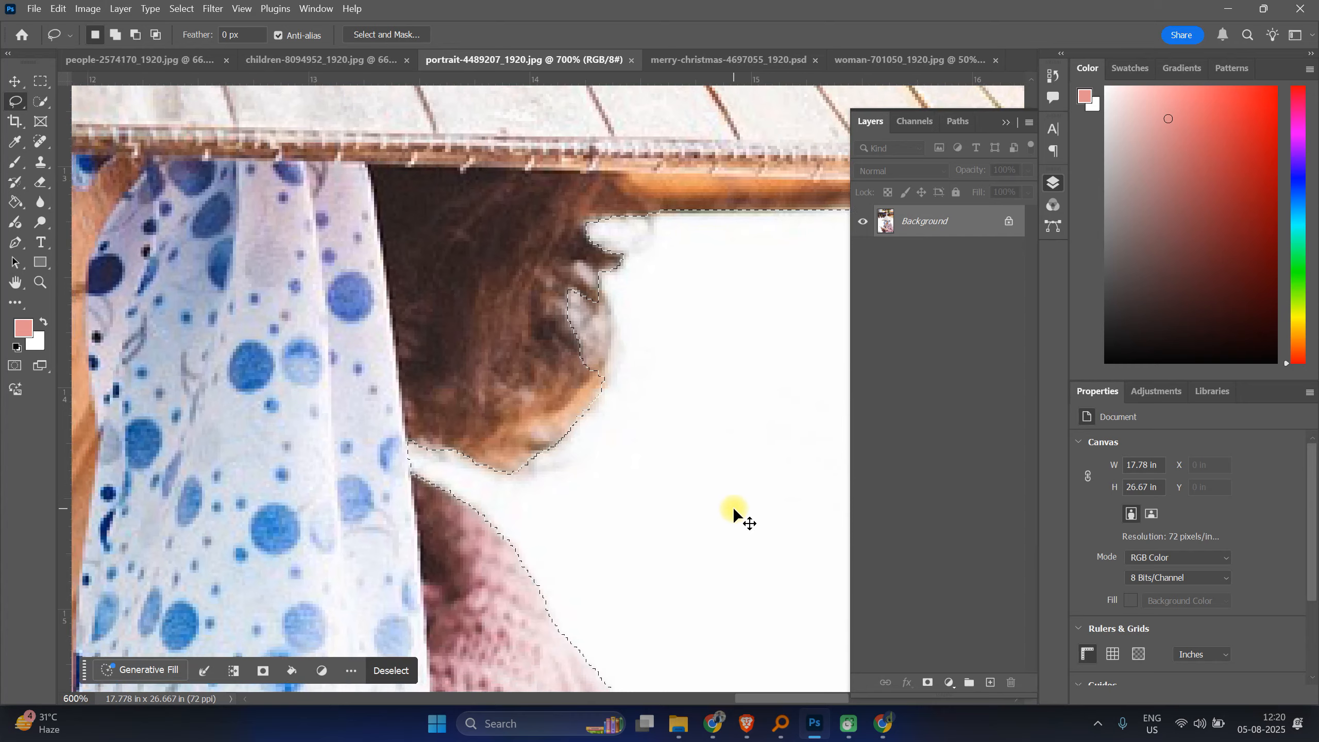
pyautogui.hotkey('ctrl', '-')
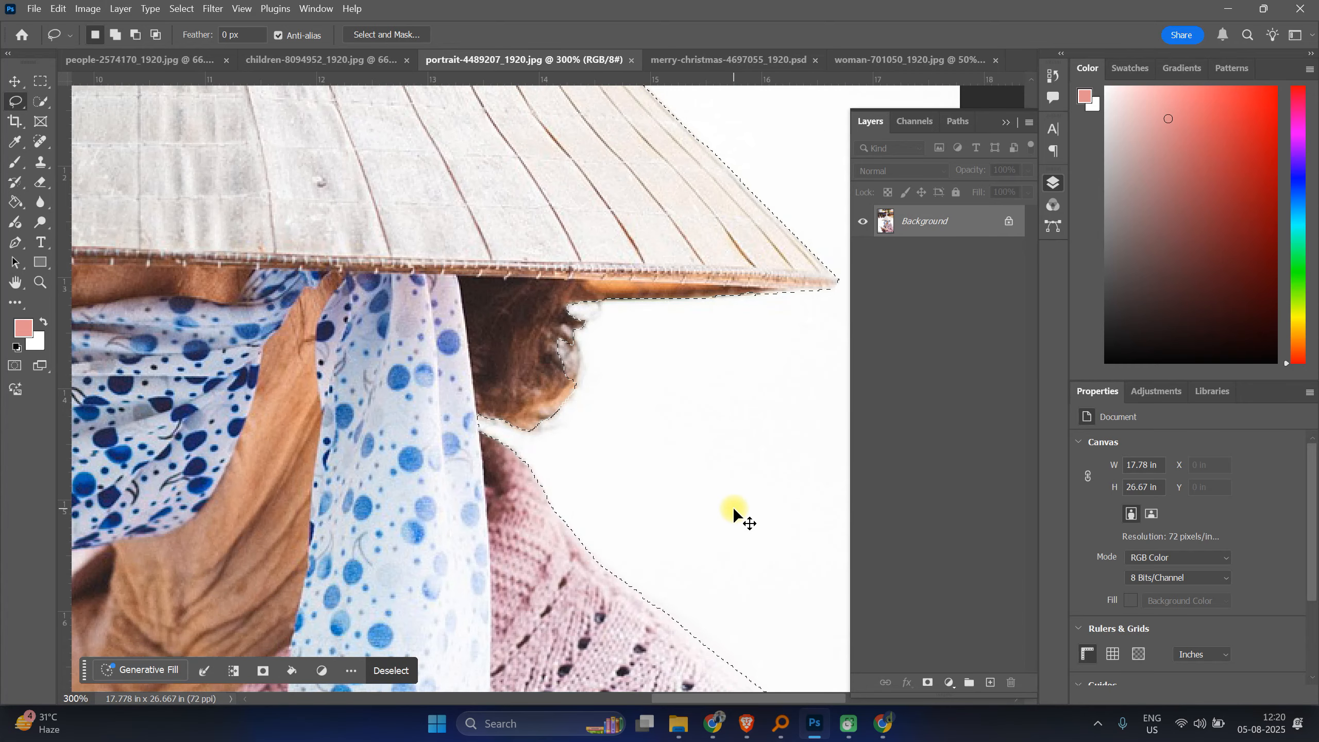
pyautogui.hotkey('ctrl', '-')
pyautogui.hotkey('ctrl', '-')
pyautogui.hotkey('ctrl', '-')
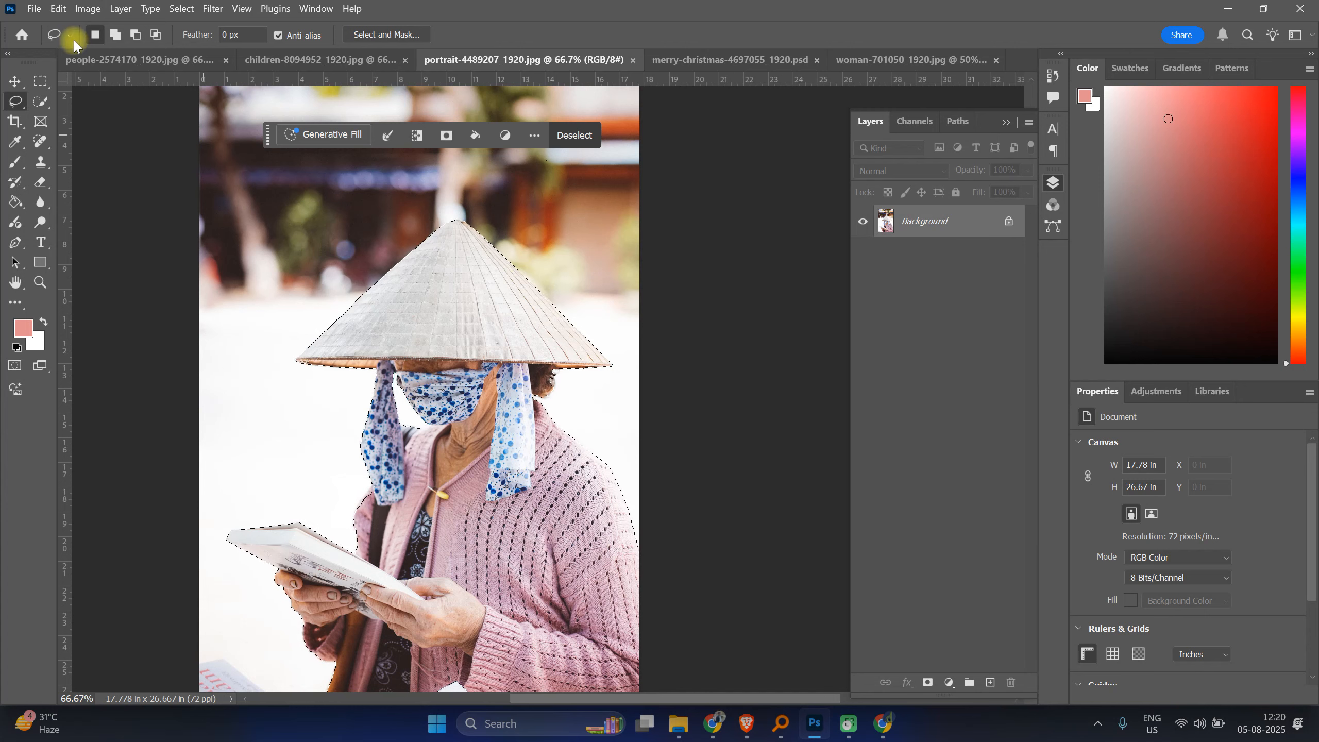
# Step: Save the portrait document as a Photoshop PSD file
pyautogui.click(39, 7)
pyautogui.click(57, 198)
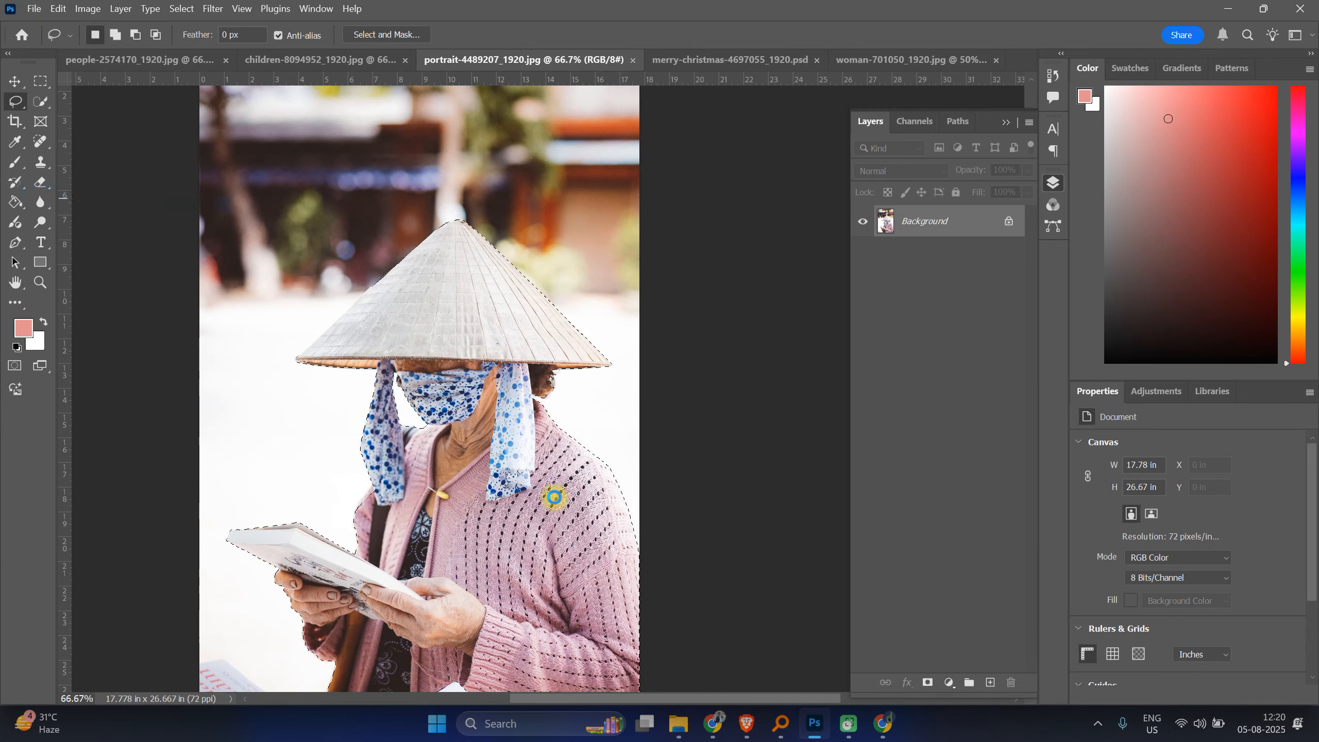
pyautogui.click(177, 502)
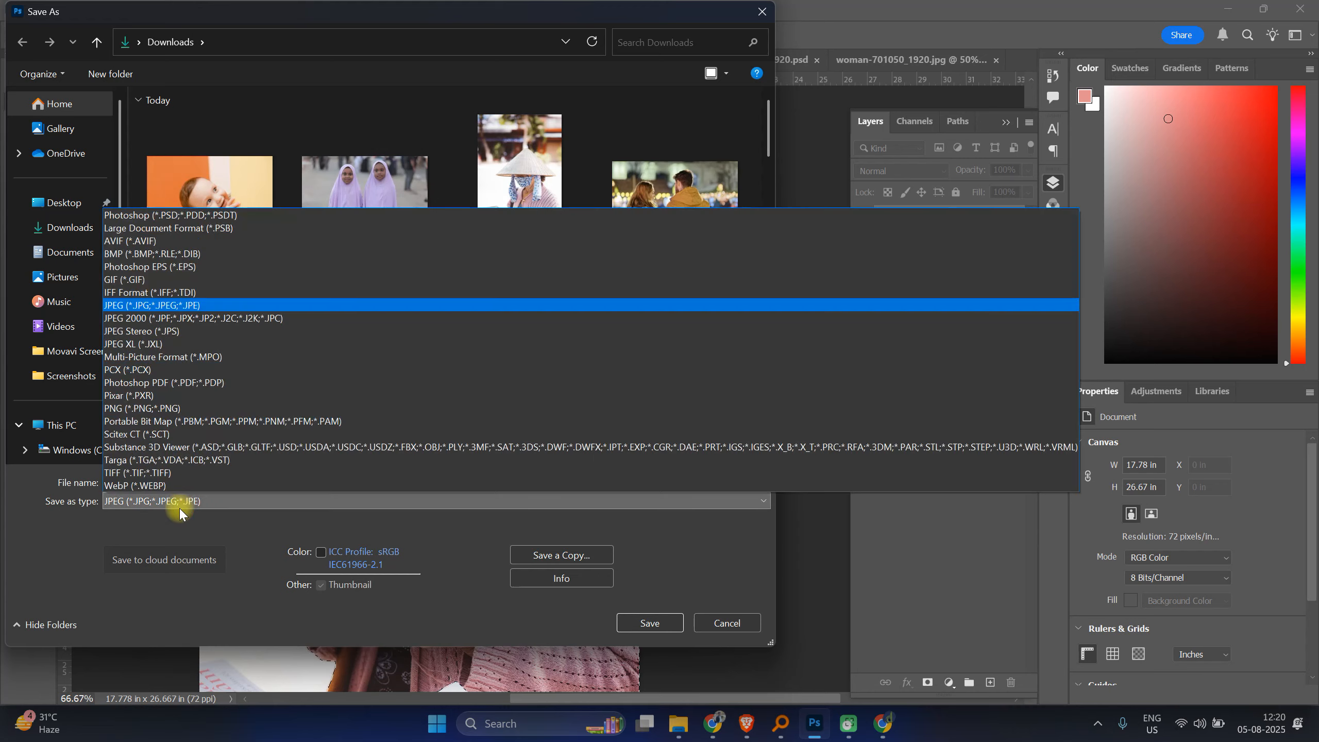
pyautogui.click(168, 217)
pyautogui.click(644, 623)
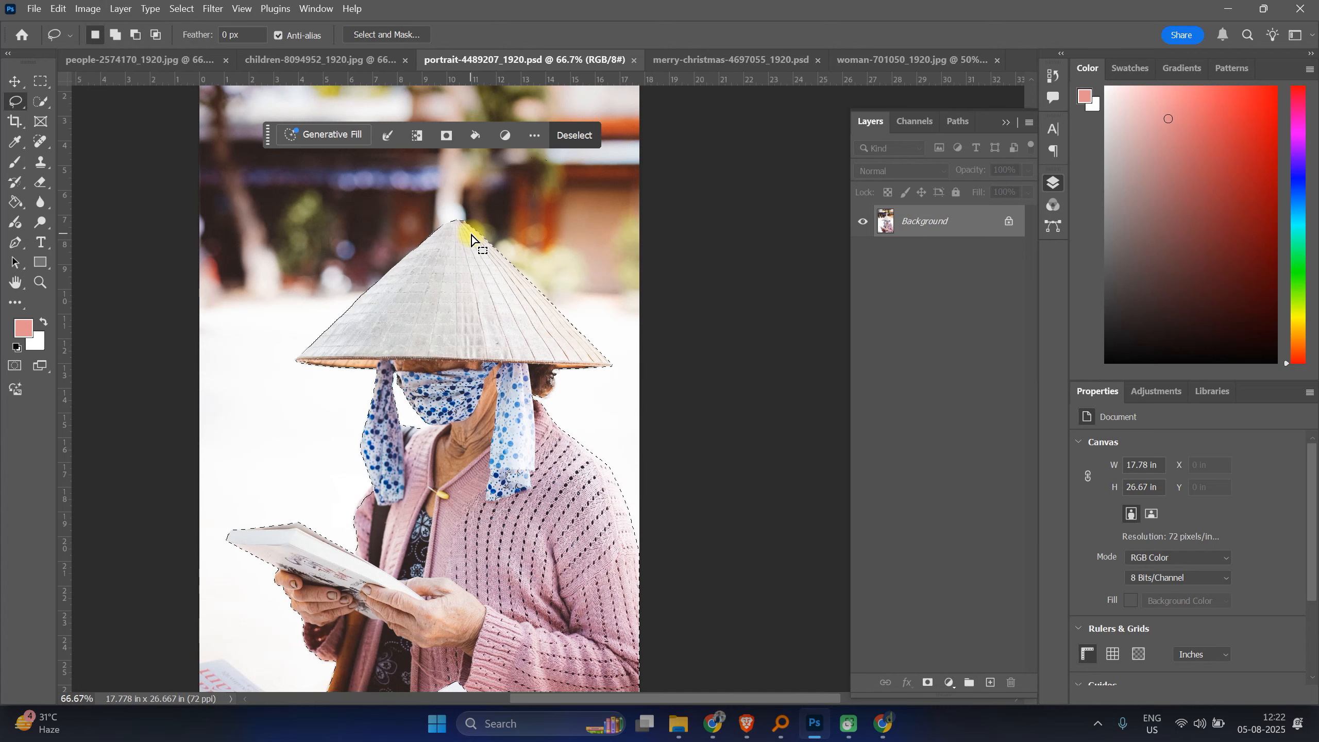
# Step: Inspect the selection edges along the hat, scarf and shoulder up close
pyautogui.scroll(-1, 472, 244)
pyautogui.scroll(-2, 472, 240)
pyautogui.scroll(3, 472, 240)
pyautogui.scroll(4, 470, 239)
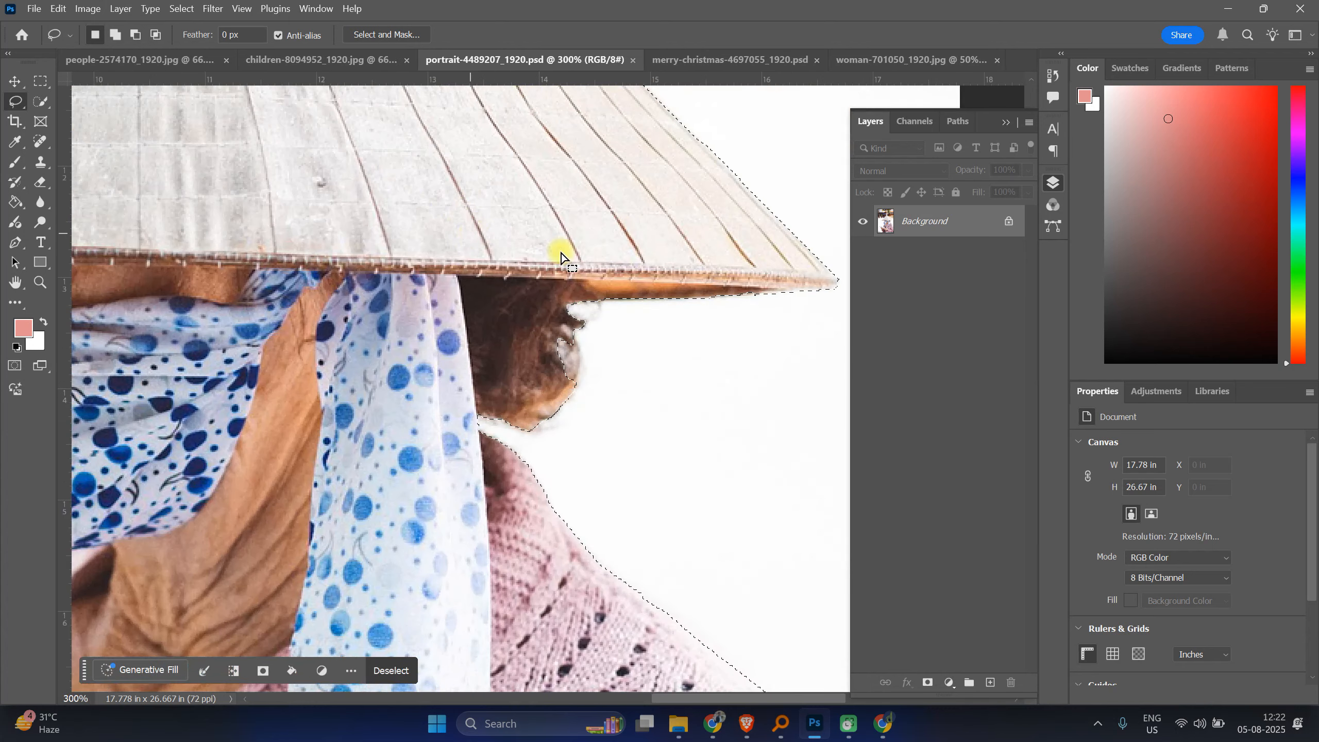
pyautogui.scroll(1, 603, 244)
pyautogui.scroll(3, 602, 240)
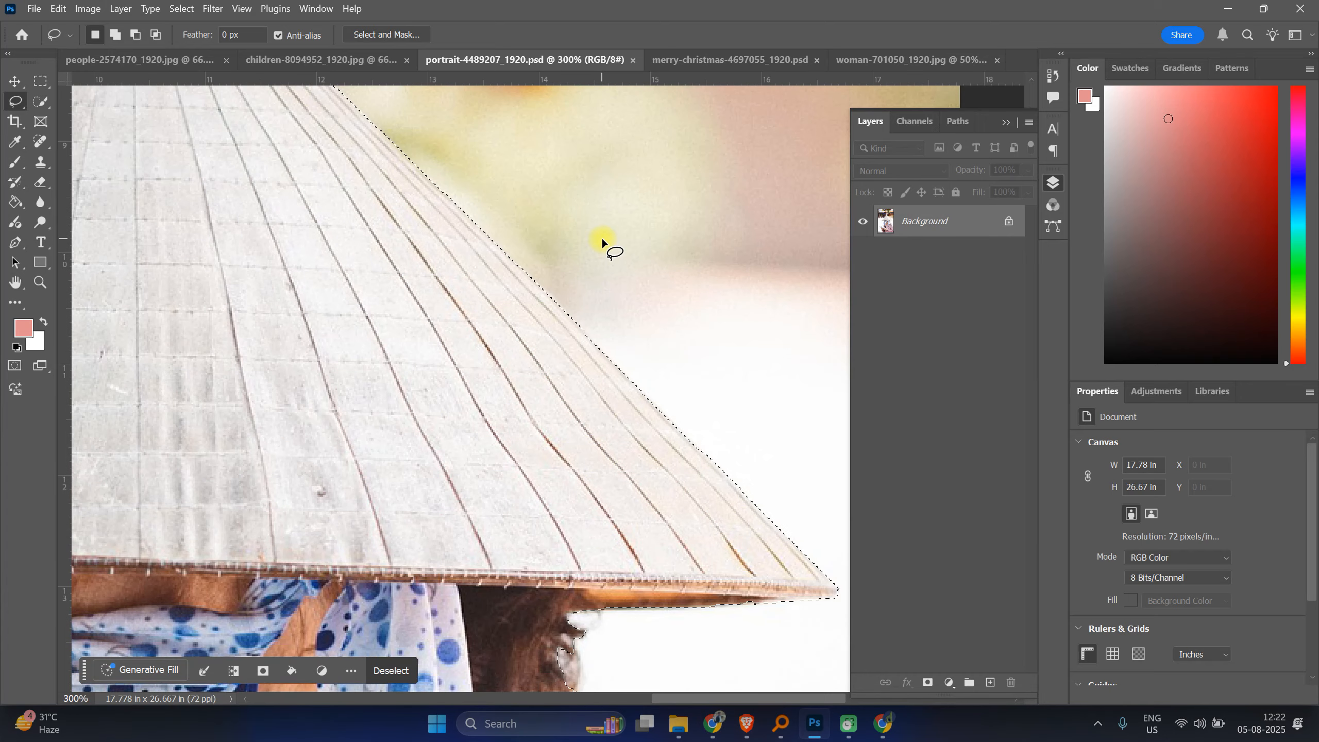
pyautogui.scroll(5, 602, 240)
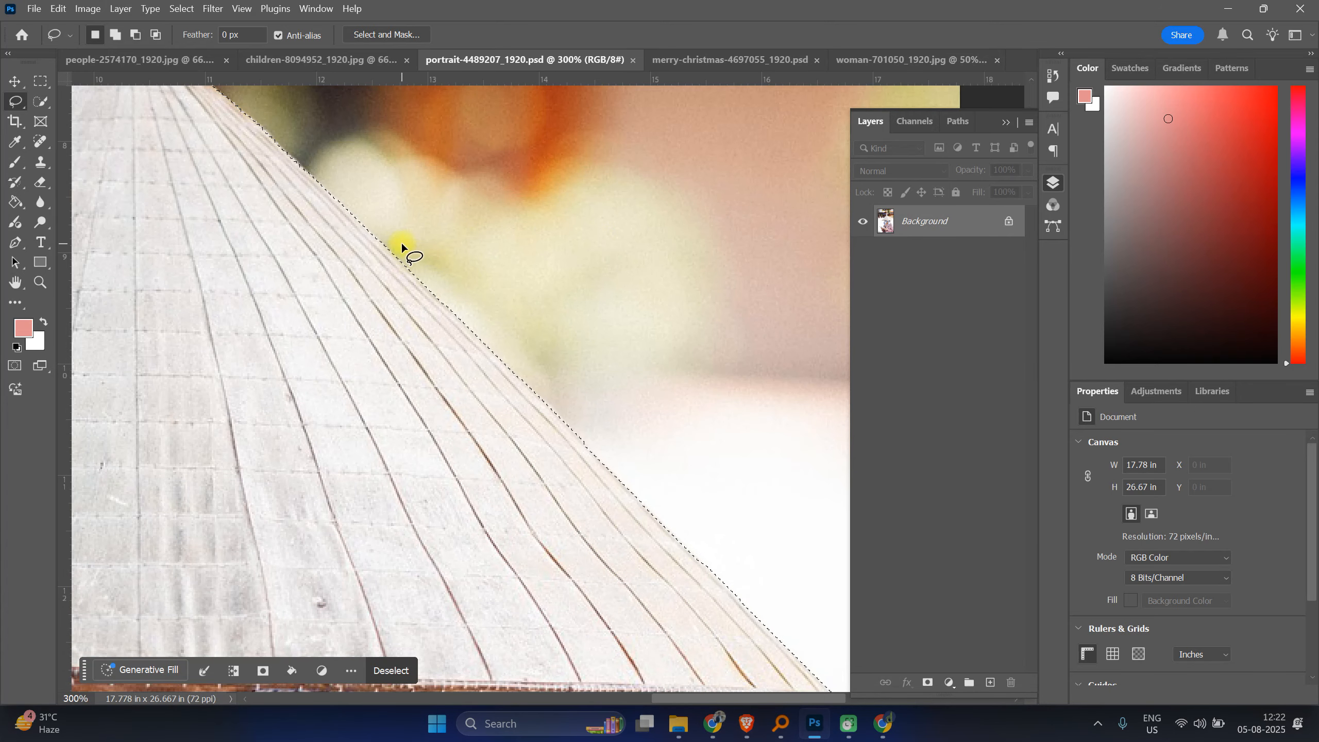
pyautogui.scroll(-1, 402, 243)
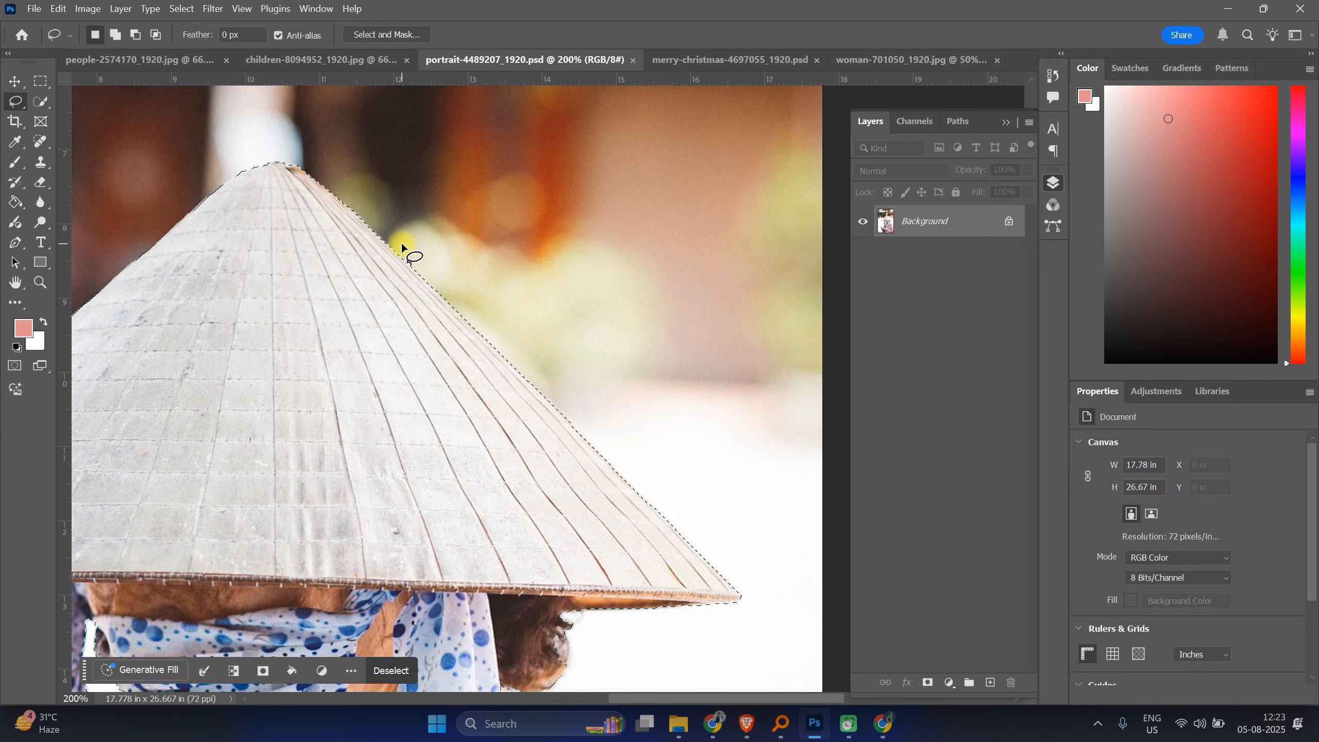
pyautogui.scroll(-5, 471, 289)
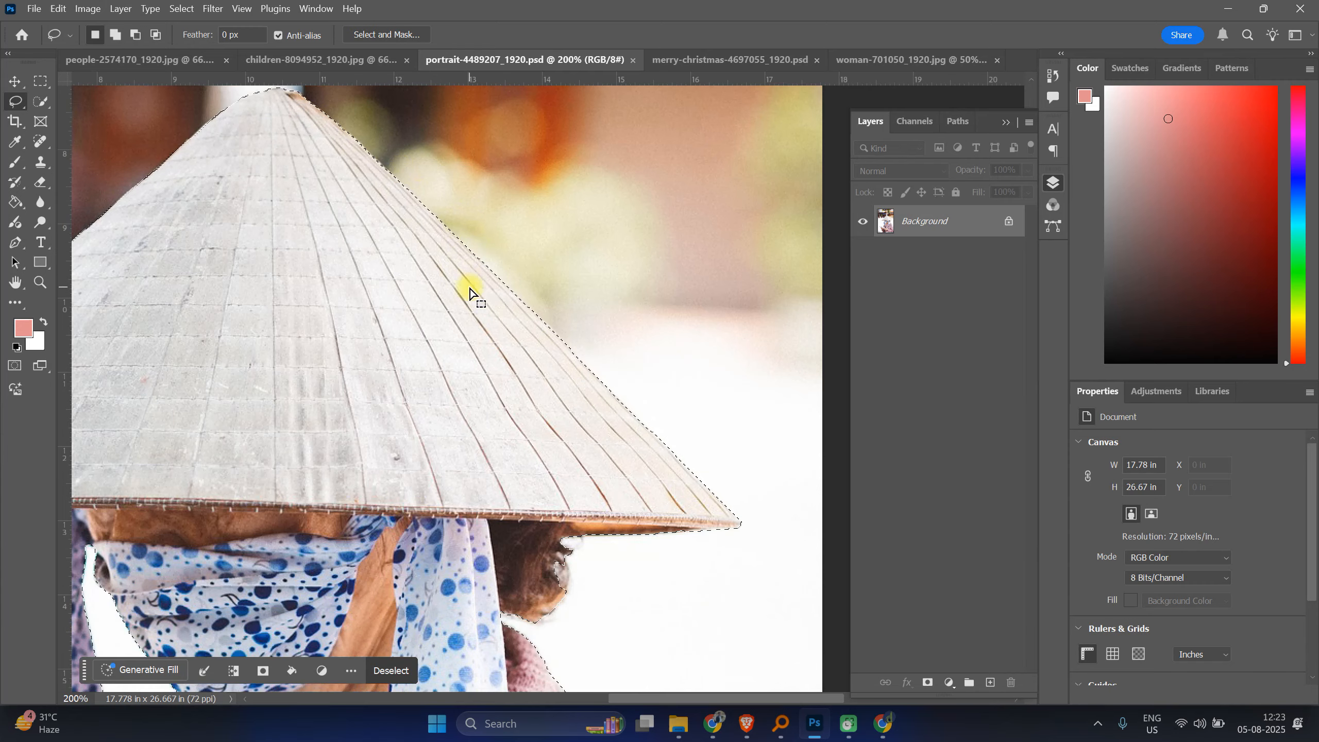
pyautogui.scroll(-6, 486, 312)
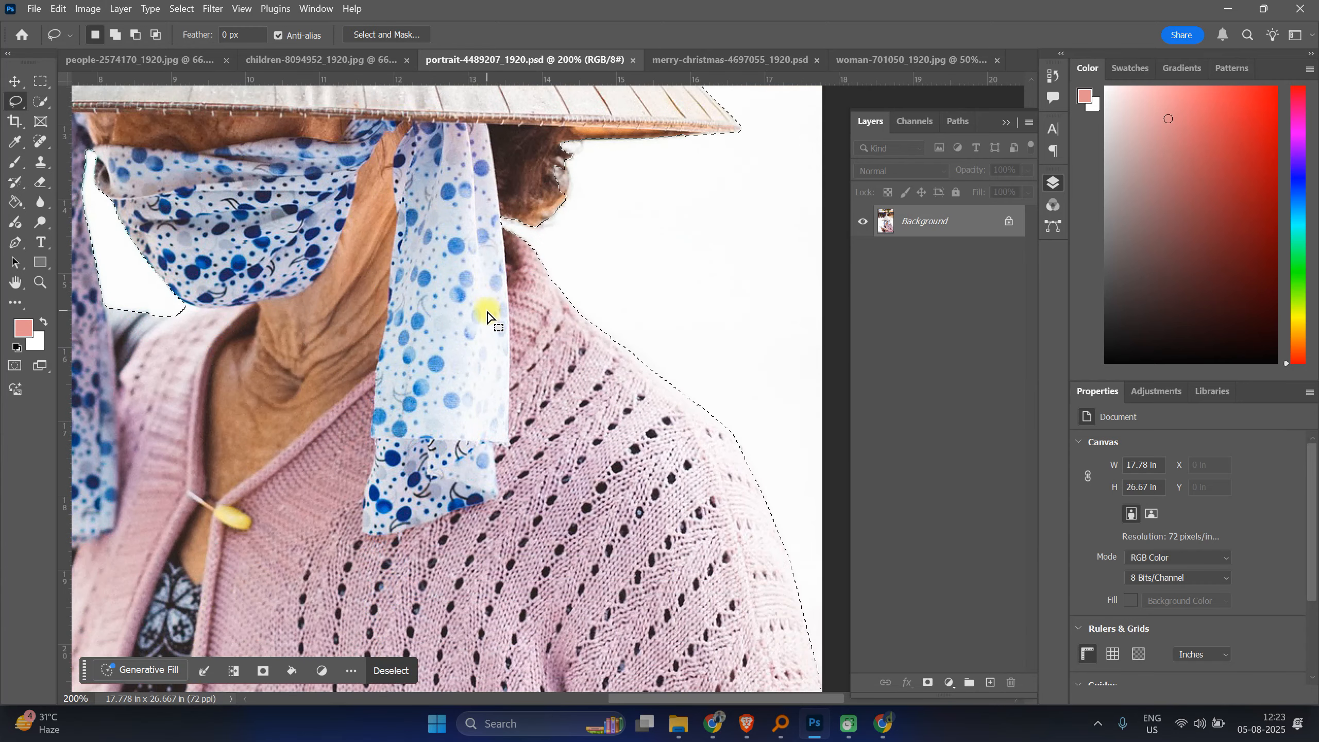
pyautogui.hotkey('ctrl', '-')
pyautogui.hotkey('ctrl', '-')
pyautogui.hotkey('ctrl', '-')
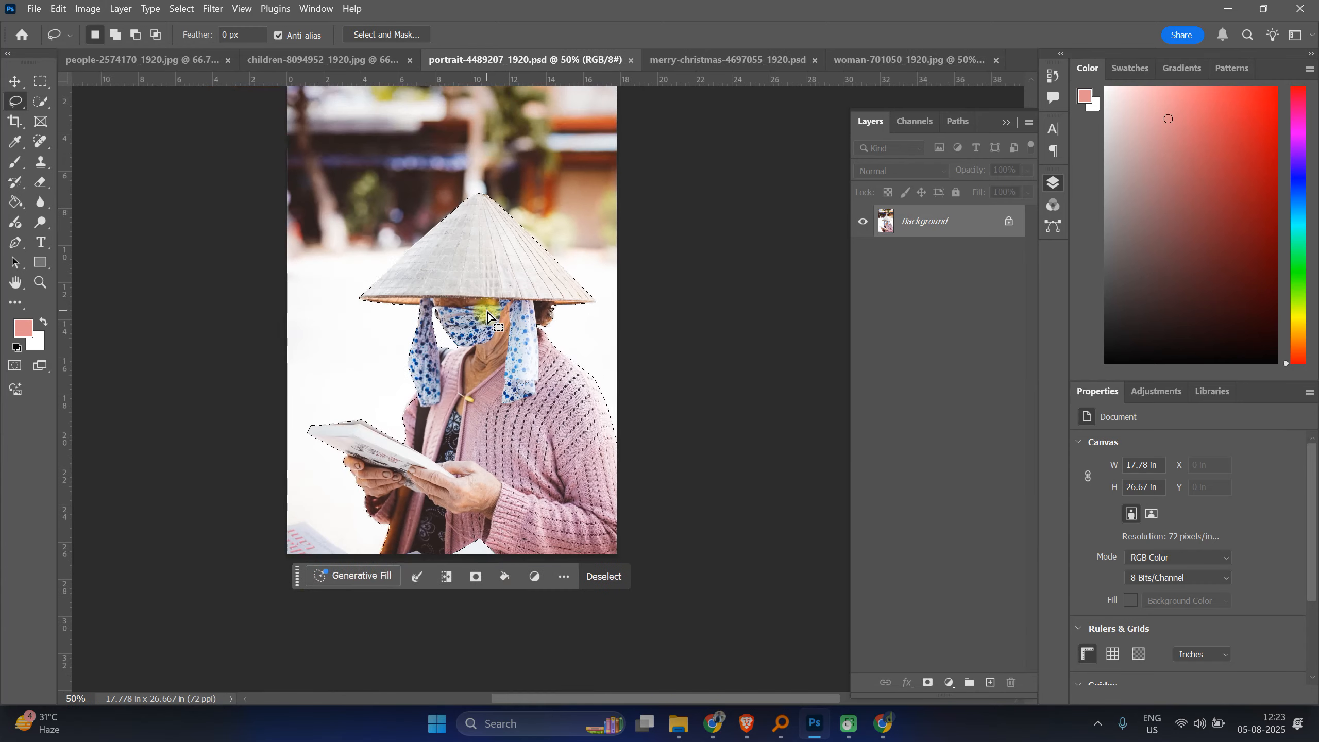
# Step: Fill the selection with the pink foreground colour on a new layer, deselect, and toggle the layer's visibility to compare
pyautogui.click(990, 682)
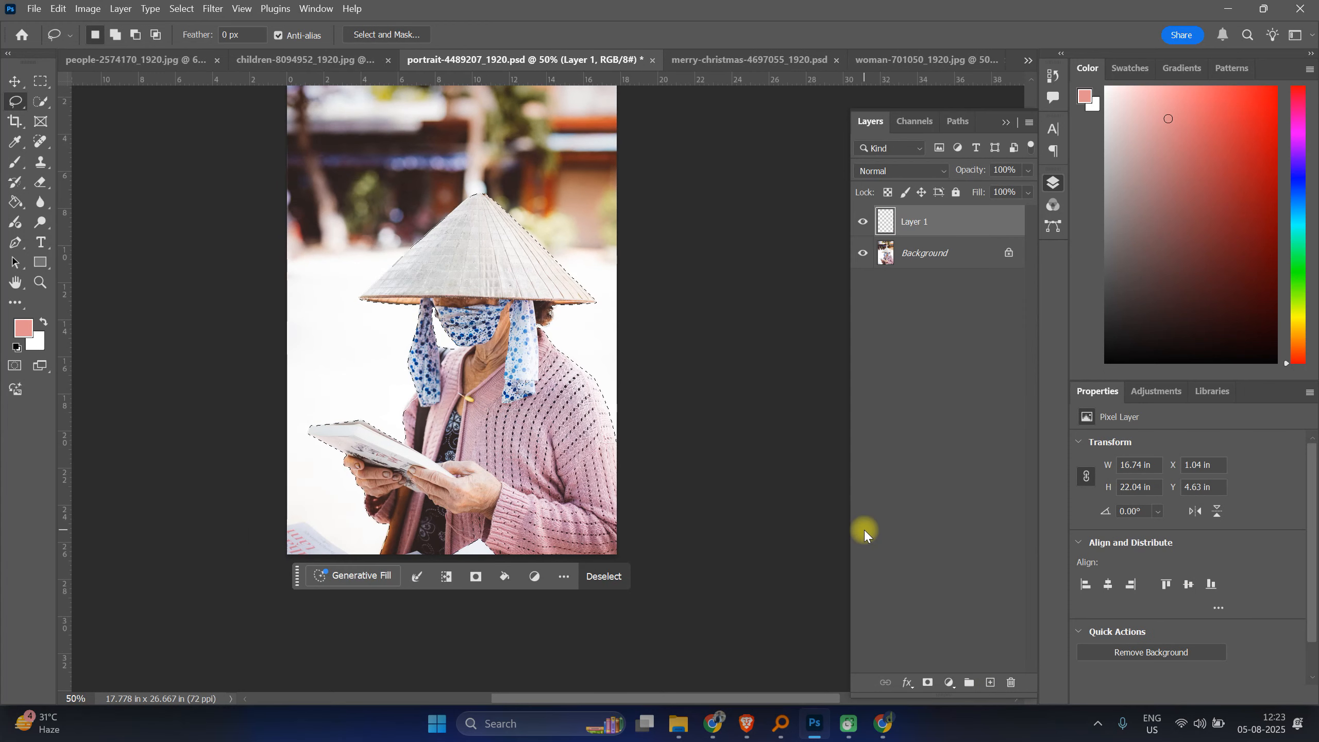
pyautogui.hotkey('alt', 'BackSpace')
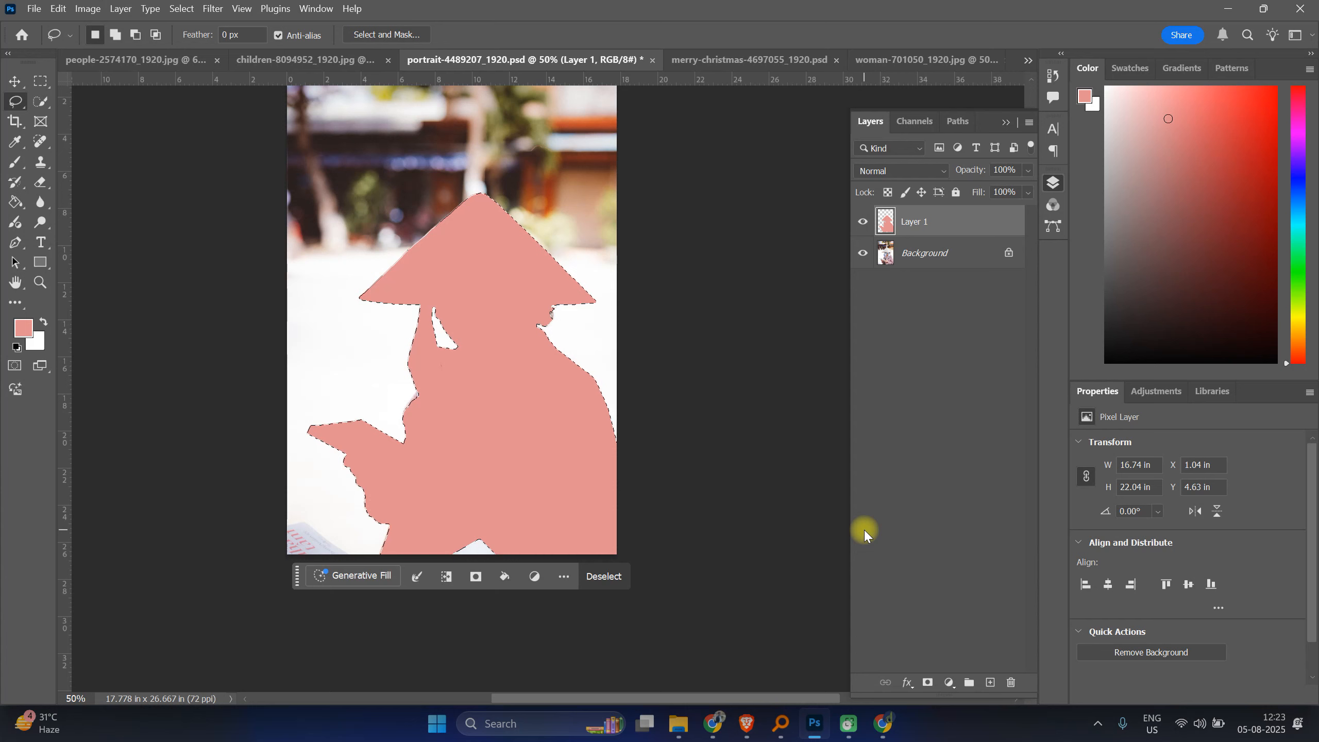
pyautogui.click(819, 499)
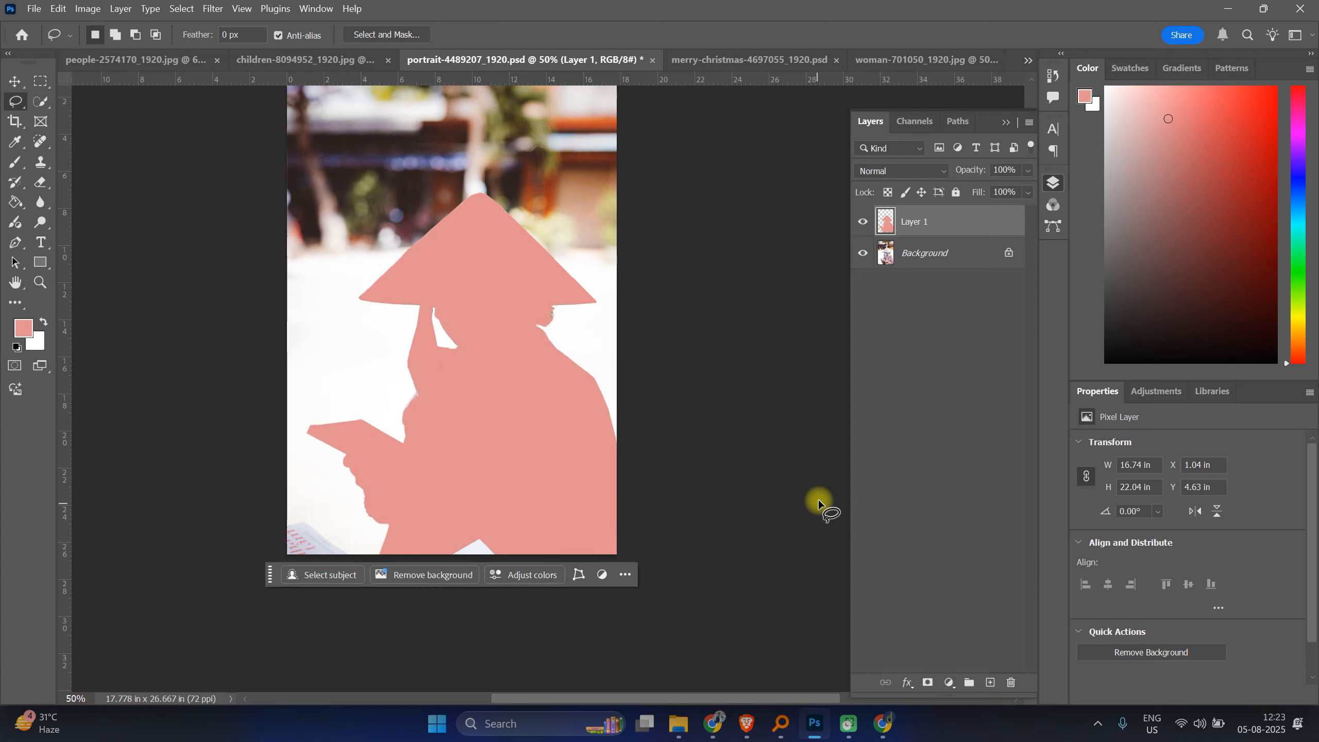
pyautogui.click(864, 223)
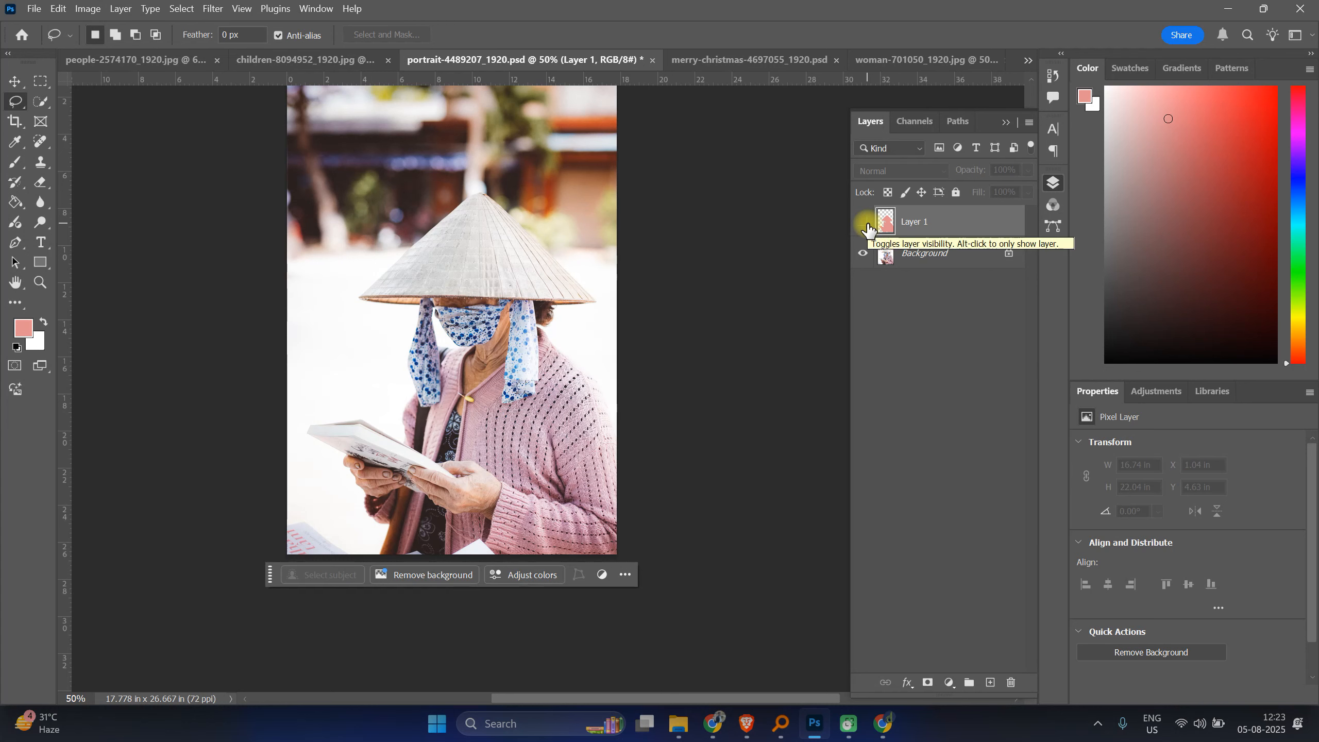
pyautogui.click(867, 225)
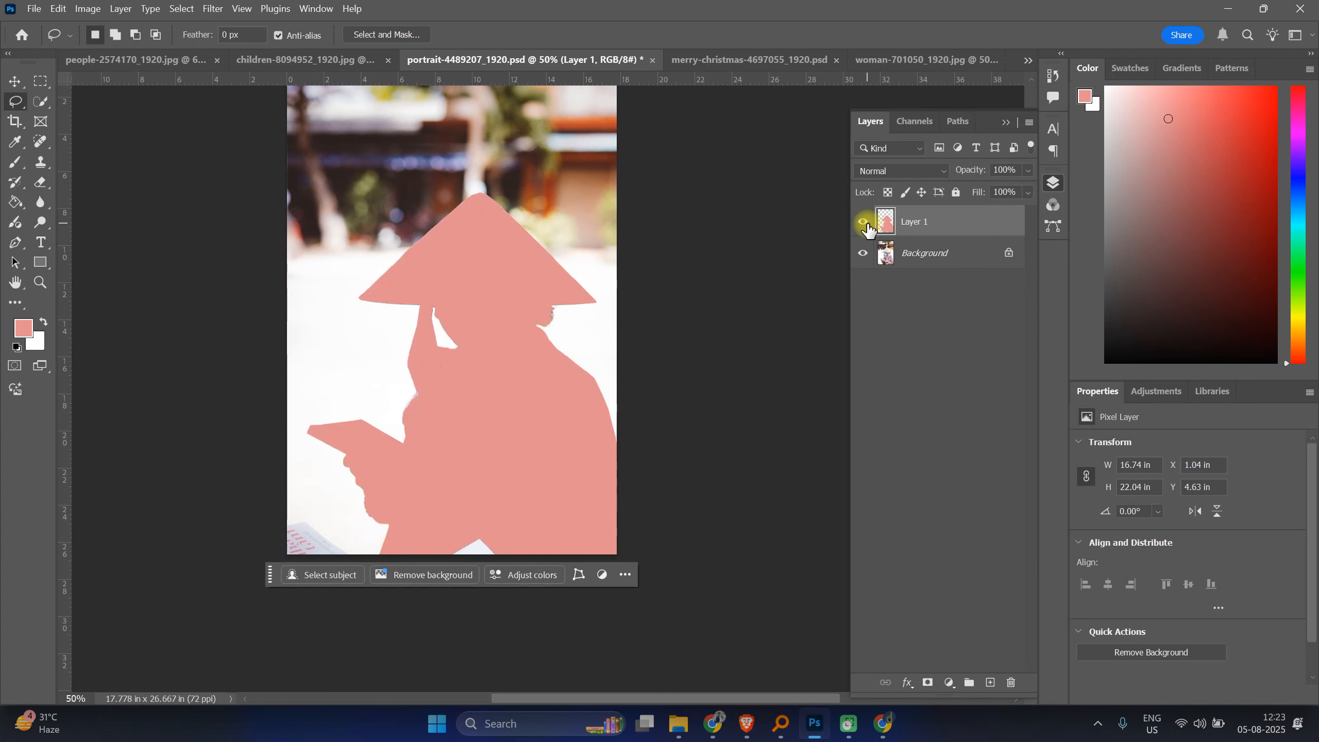
# Step: In the children photo, select both girls with the Quick Selection tool at a 40 px brush
pyautogui.click(266, 60)
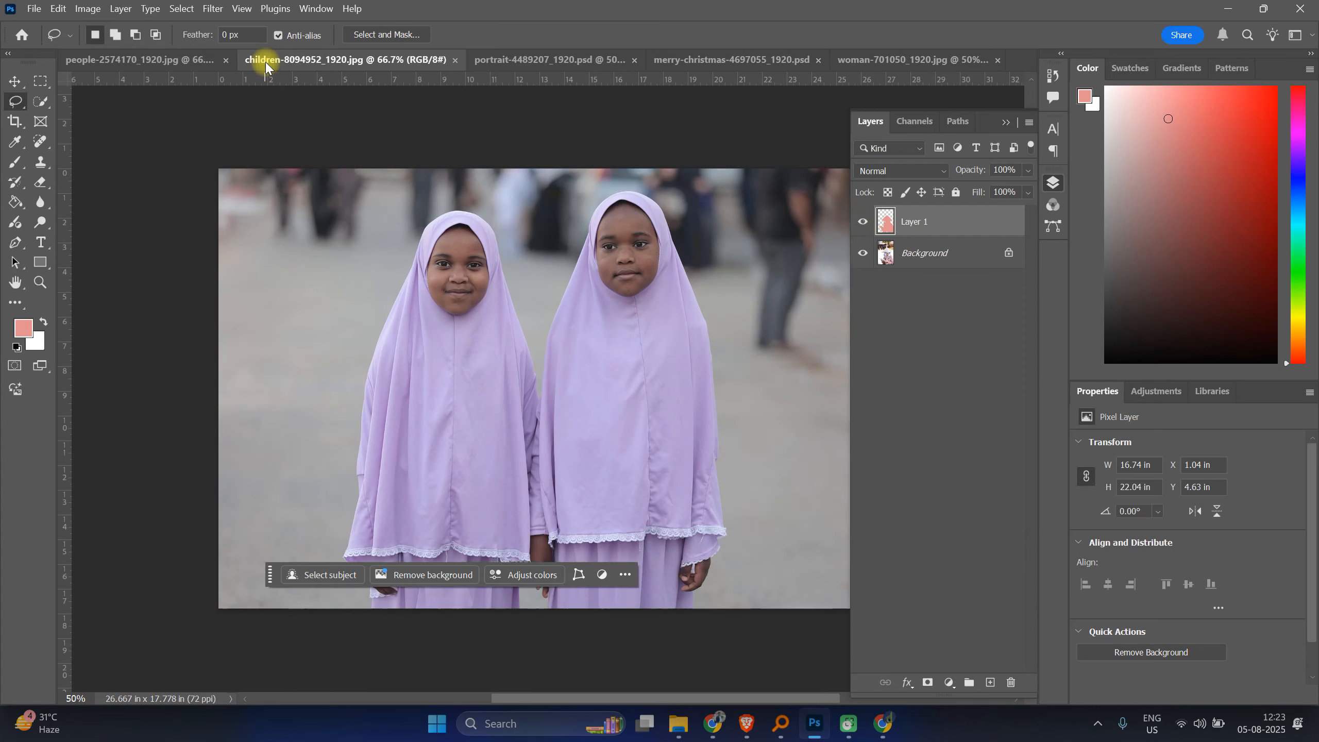
pyautogui.click(42, 102)
pyautogui.click(391, 275)
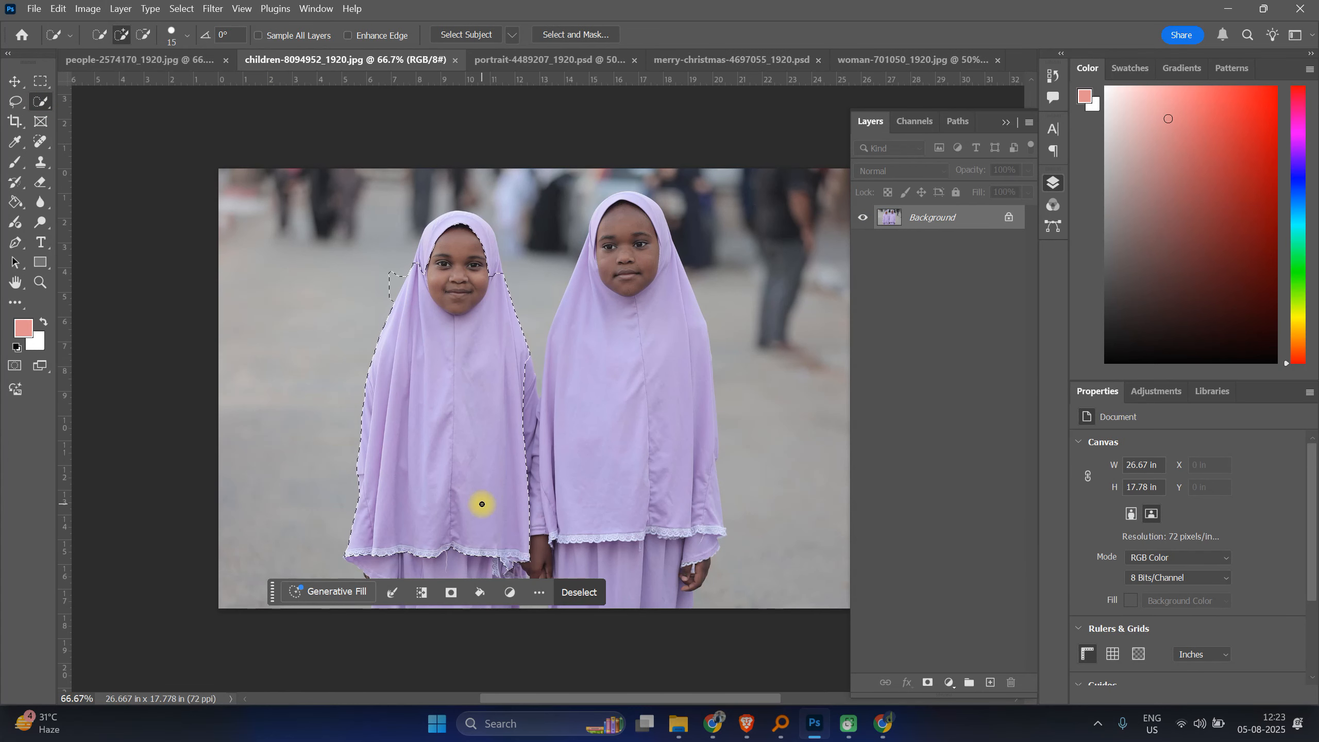
pyautogui.hotkey('ctrl', 'd')
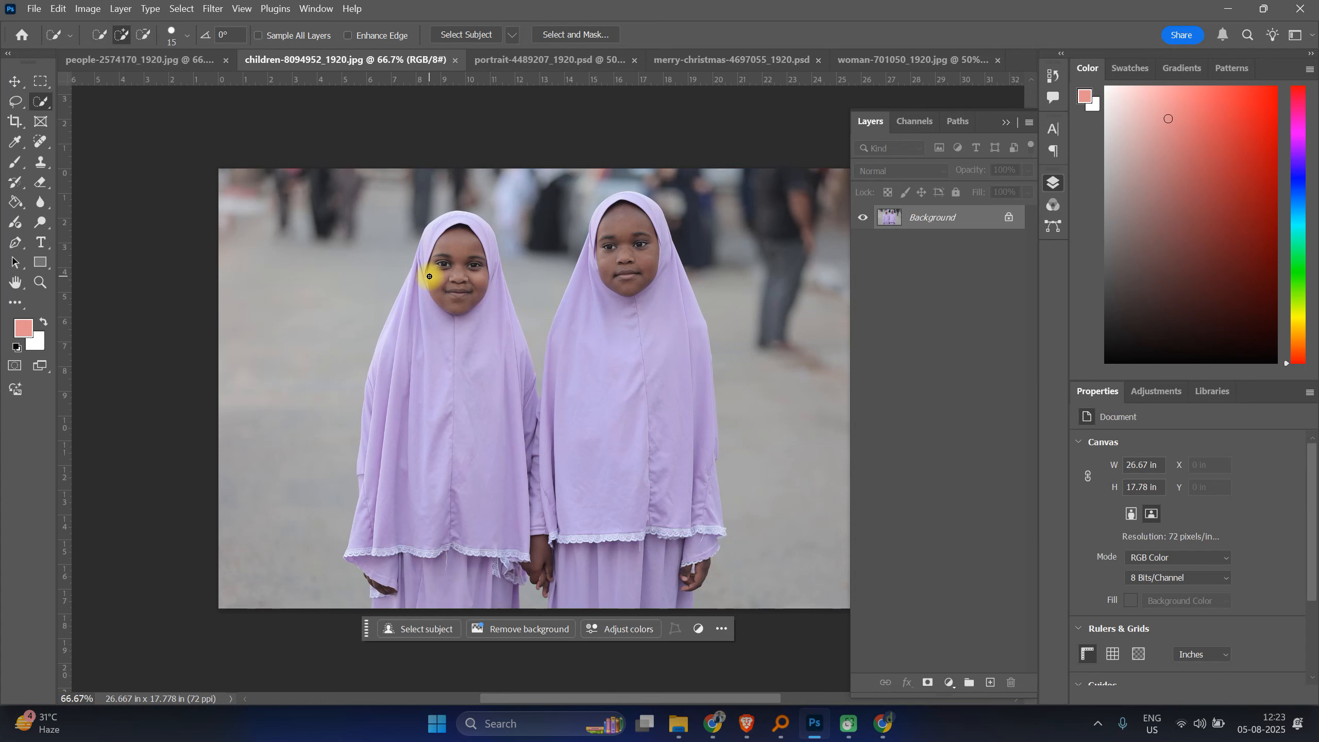
pyautogui.press(']')
pyautogui.press(']')
pyautogui.moveTo(430, 274)
pyautogui.mouseDown()
pyautogui.moveTo(448, 249)
pyautogui.moveTo(463, 349)
pyautogui.moveTo(454, 594)
pyautogui.mouseUp()
pyautogui.moveTo(627, 235)
pyautogui.mouseDown()
pyautogui.moveTo(693, 576)
pyautogui.moveTo(688, 609)
pyautogui.moveTo(661, 611)
pyautogui.moveTo(605, 491)
pyautogui.moveTo(594, 603)
pyautogui.moveTo(515, 226)
pyautogui.moveTo(473, 217)
pyautogui.moveTo(441, 219)
pyautogui.moveTo(430, 256)
pyautogui.moveTo(456, 221)
pyautogui.moveTo(440, 225)
pyautogui.moveTo(431, 239)
pyautogui.moveTo(453, 219)
pyautogui.moveTo(466, 225)
pyautogui.moveTo(533, 396)
pyautogui.moveTo(566, 441)
pyautogui.moveTo(447, 551)
pyautogui.moveTo(398, 549)
pyautogui.moveTo(381, 604)
pyautogui.mouseUp()
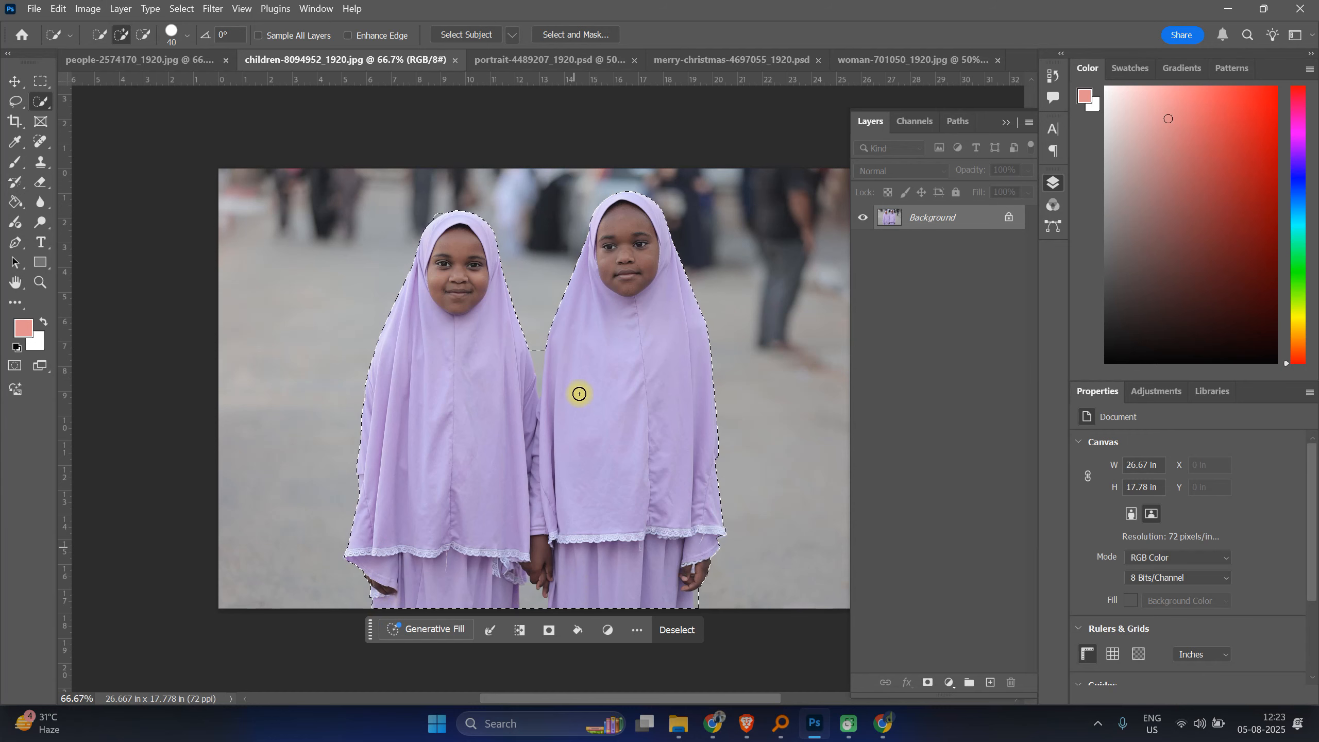
# Step: Refine the selection in the gap between the two girls with a 9 px Quick Selection brush
pyautogui.scroll(3, 587, 349)
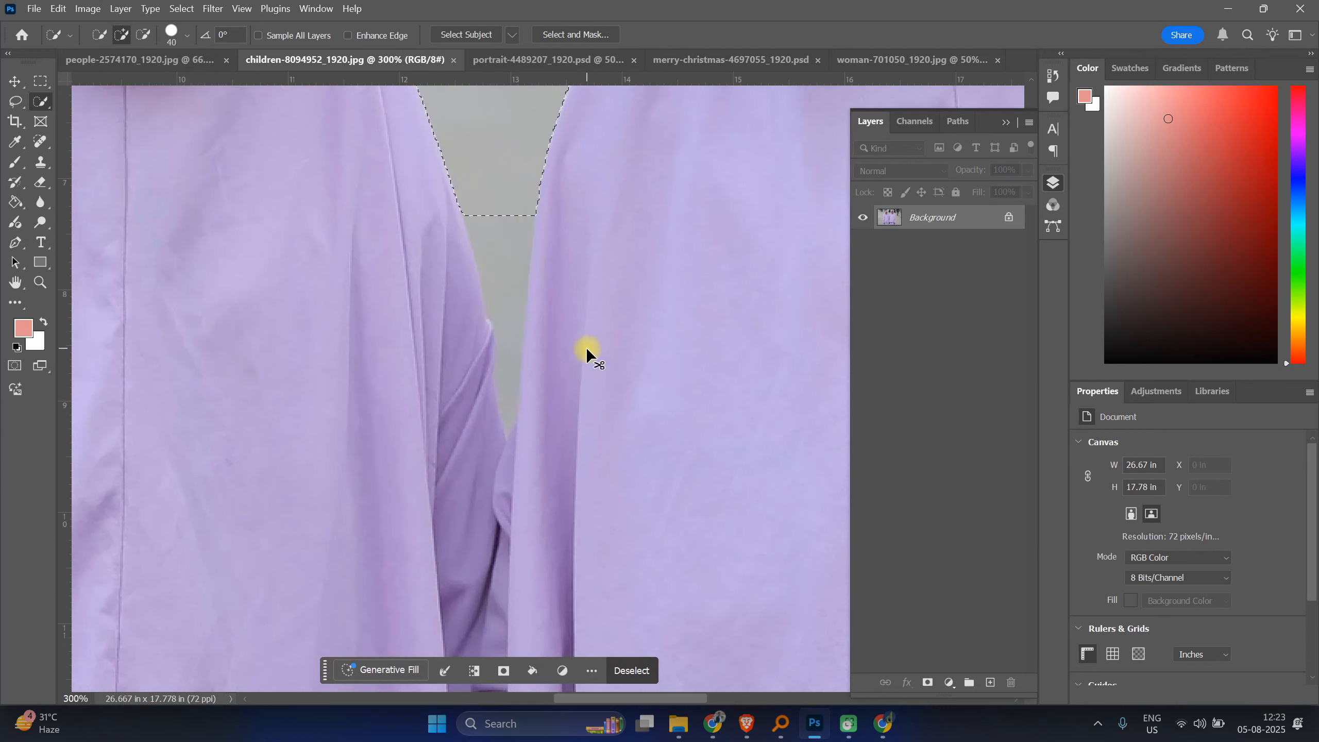
pyautogui.press('[')
pyautogui.press('[')
pyautogui.press('[')
pyautogui.press('[')
pyautogui.press('[')
pyautogui.press('[')
pyautogui.press('[')
pyautogui.moveTo(511, 228)
pyautogui.mouseDown()
pyautogui.moveTo(509, 203)
pyautogui.moveTo(506, 418)
pyautogui.mouseUp()
pyautogui.click(472, 212)
pyautogui.moveTo(473, 211); pyautogui.dragTo(482, 239)
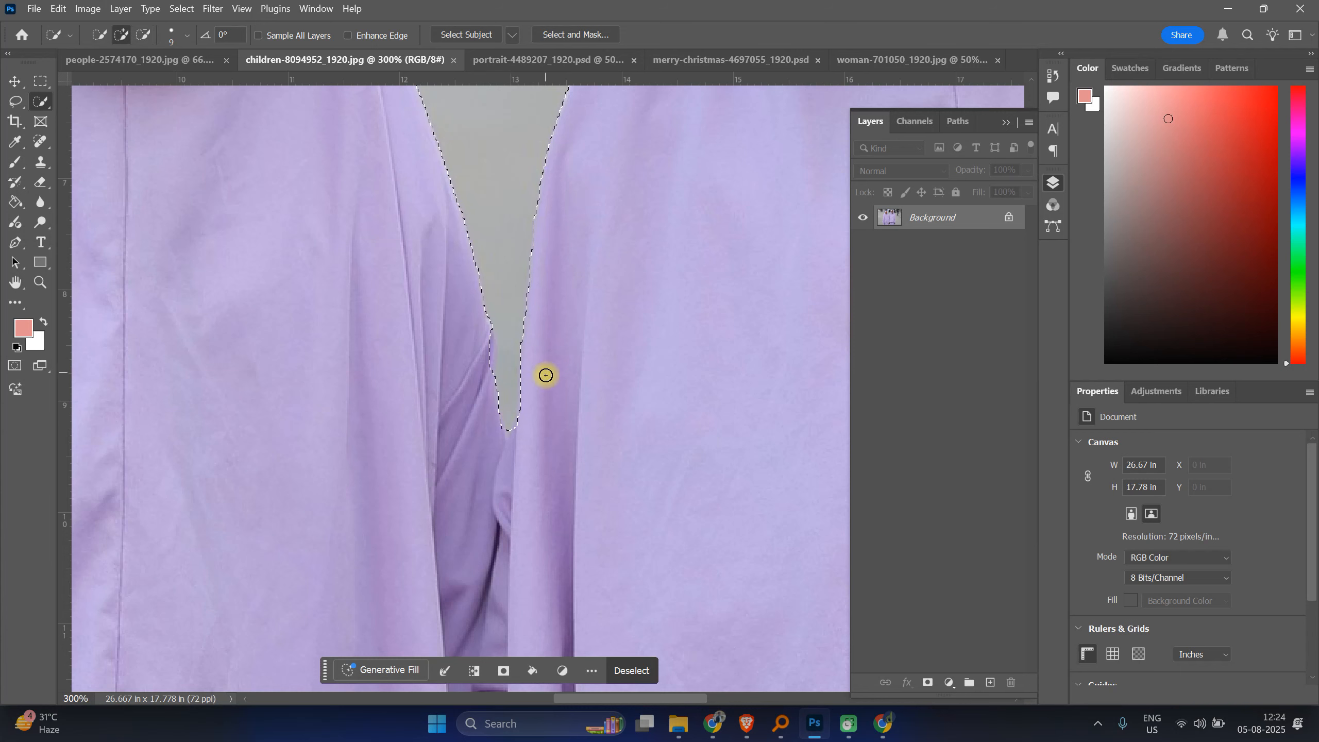
pyautogui.moveTo(483, 335); pyautogui.dragTo(483, 378)
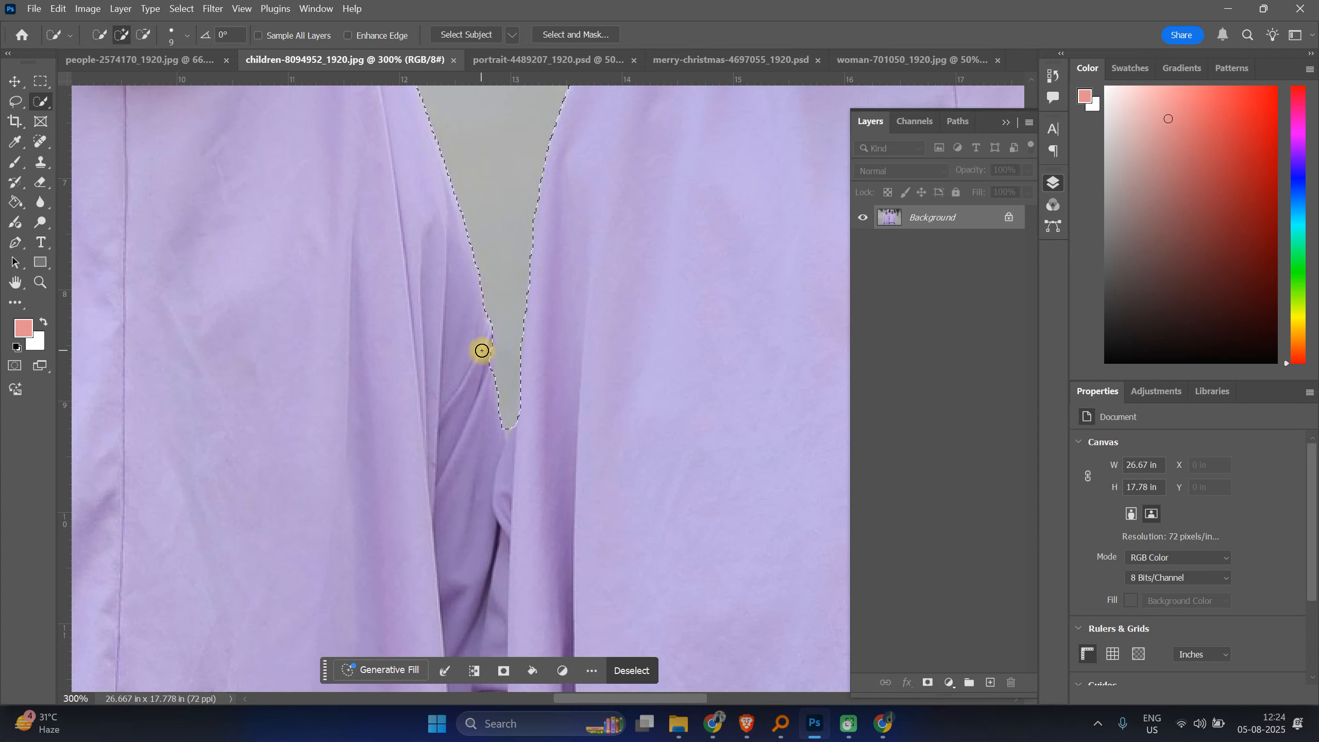
# Step: Clean up the selection along the top of the left girl's hijab
pyautogui.moveTo(611, 466); pyautogui.dragTo(699, 592)
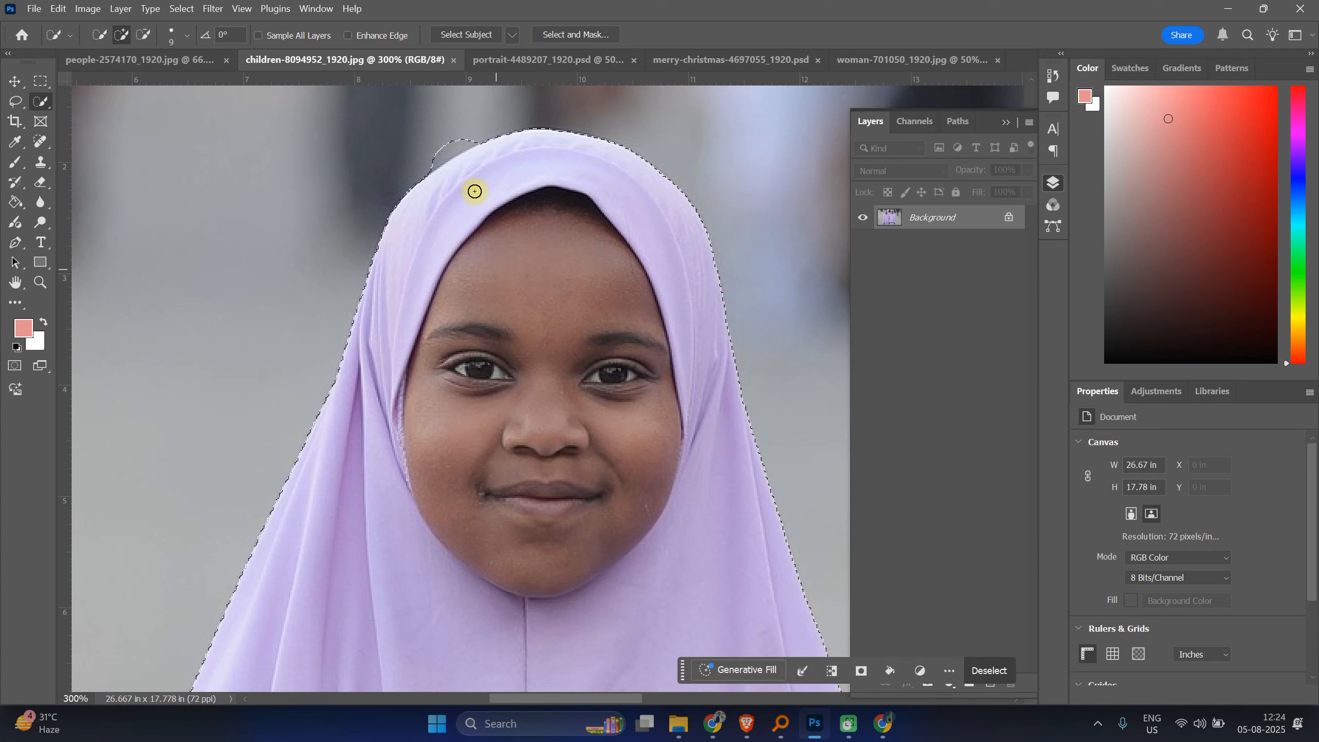
pyautogui.moveTo(463, 167)
pyautogui.mouseDown()
pyautogui.moveTo(471, 123)
pyautogui.moveTo(427, 162)
pyautogui.mouseUp()
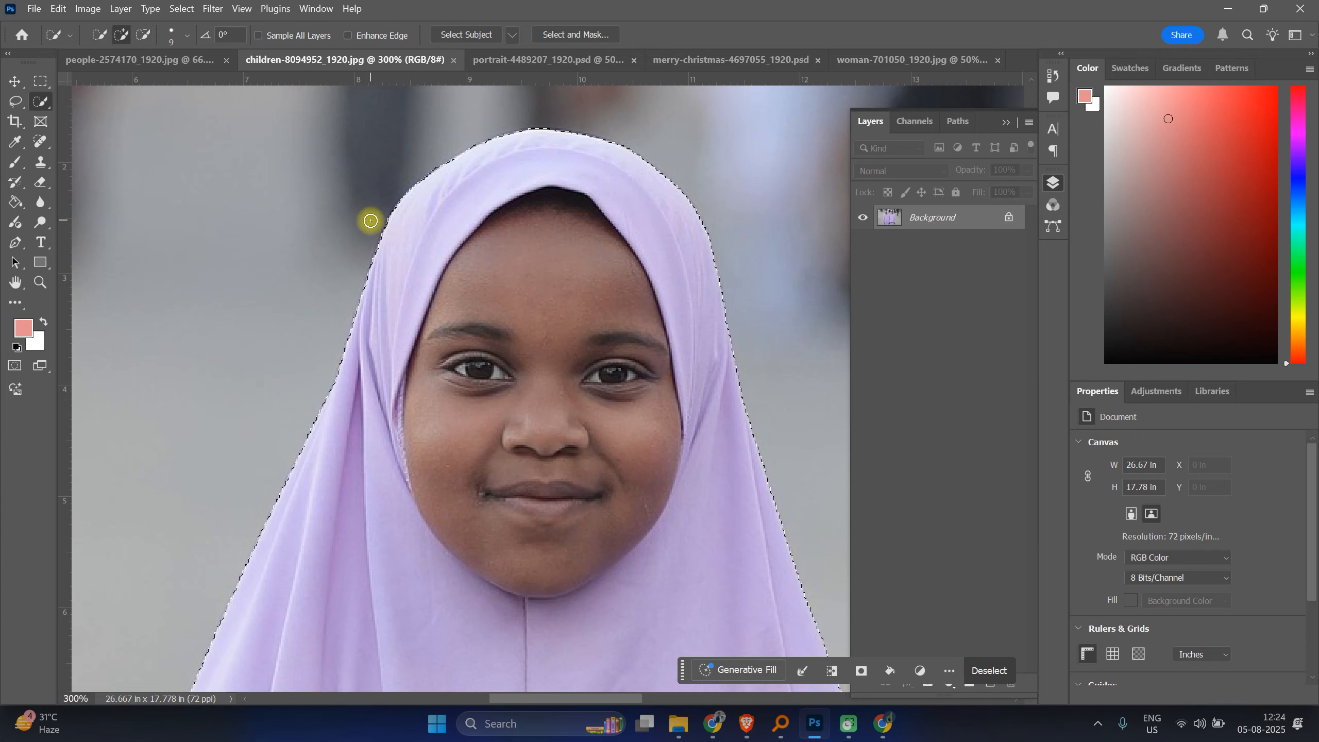
# Step: Refine the selection along the hijab edges between the two girls
pyautogui.moveTo(706, 393); pyautogui.dragTo(366, 377)
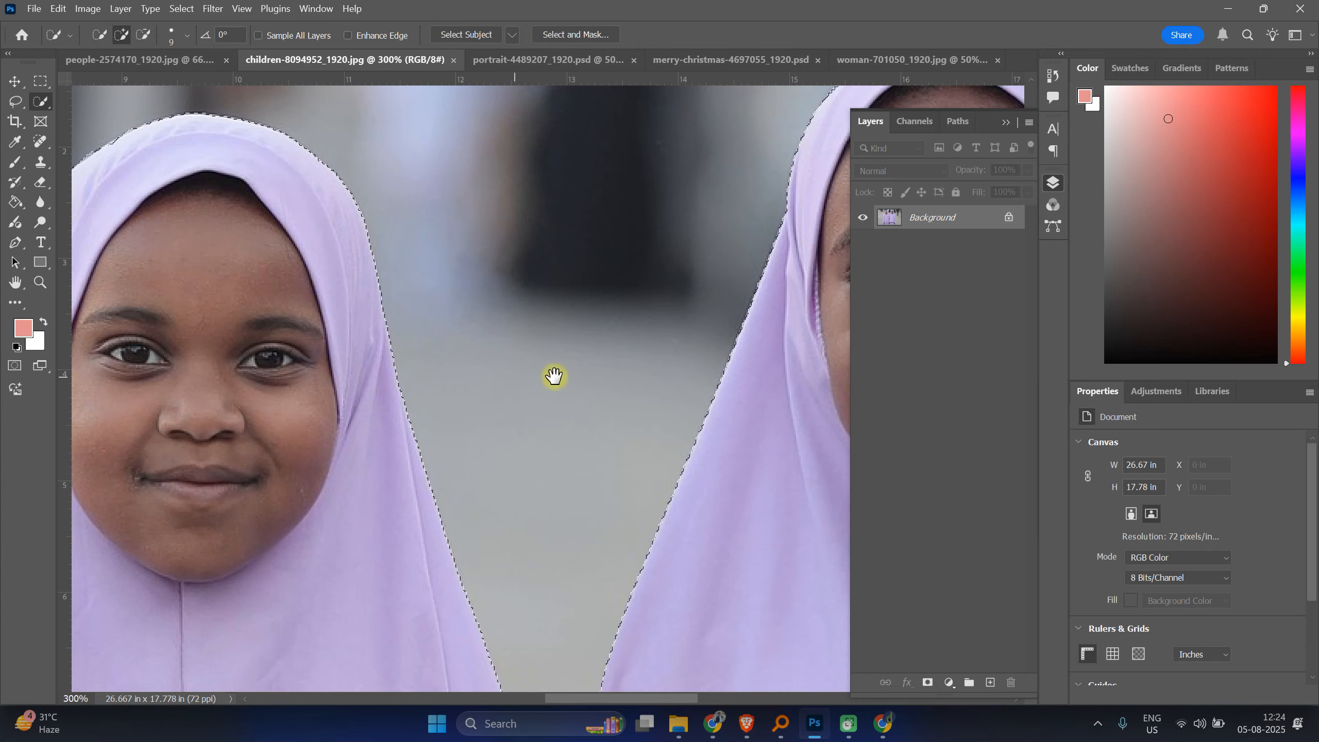
pyautogui.moveTo(554, 376); pyautogui.dragTo(553, 378)
pyautogui.moveTo(731, 404); pyautogui.dragTo(703, 457)
pyautogui.moveTo(433, 521); pyautogui.dragTo(524, 209)
pyautogui.moveTo(612, 371); pyautogui.dragTo(395, 284)
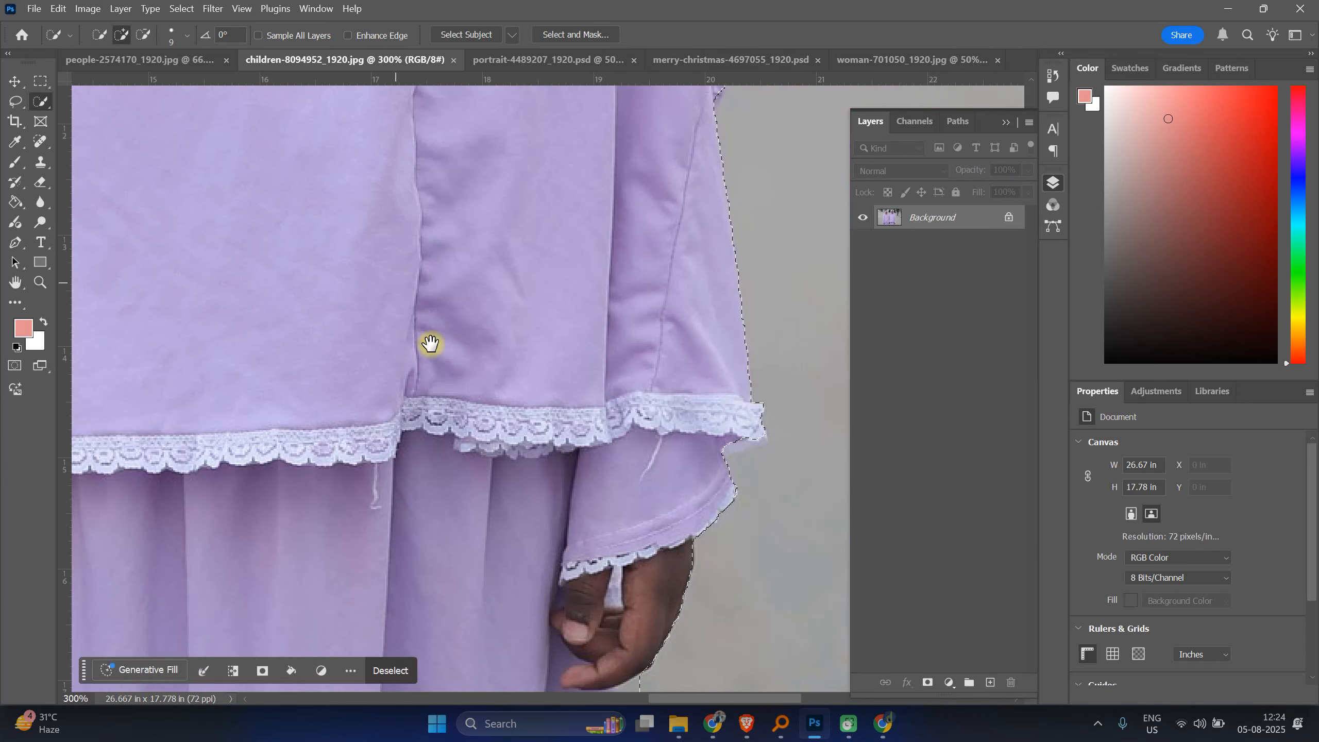
# Step: Refine the selection along the right girl's sleeve edge
pyautogui.scroll(-3, 514, 262)
pyautogui.moveTo(714, 277); pyautogui.dragTo(740, 274)
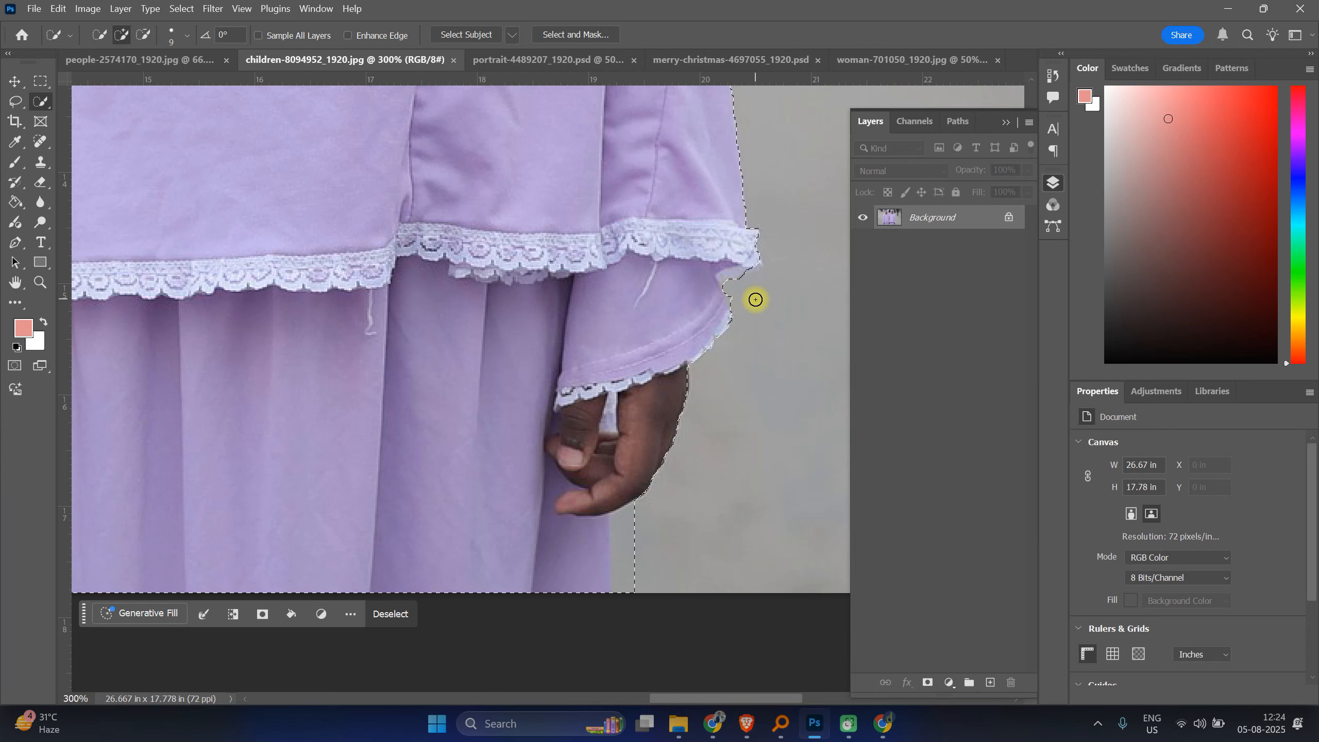
pyautogui.moveTo(563, 442); pyautogui.dragTo(661, 196)
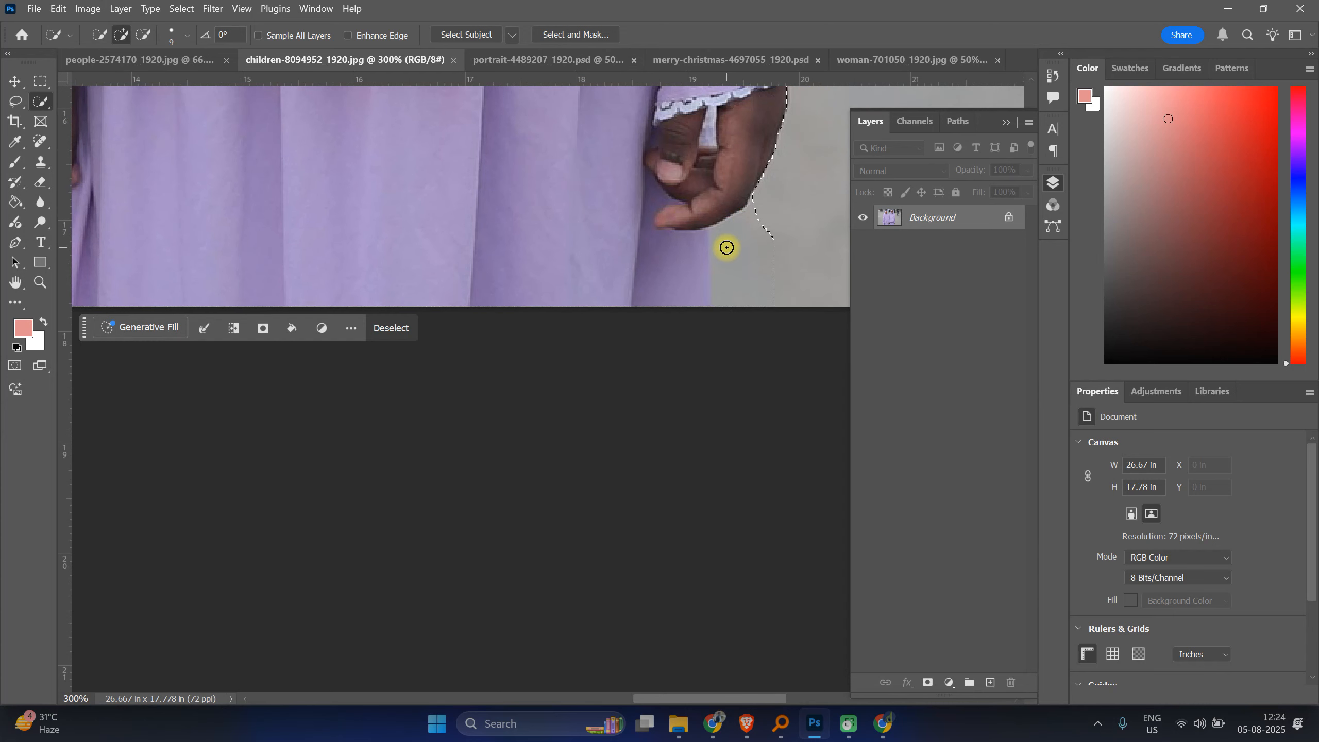
# Step: Subtract the background beside the right girl's hand and between the girls' joined hands
pyautogui.press('alt')
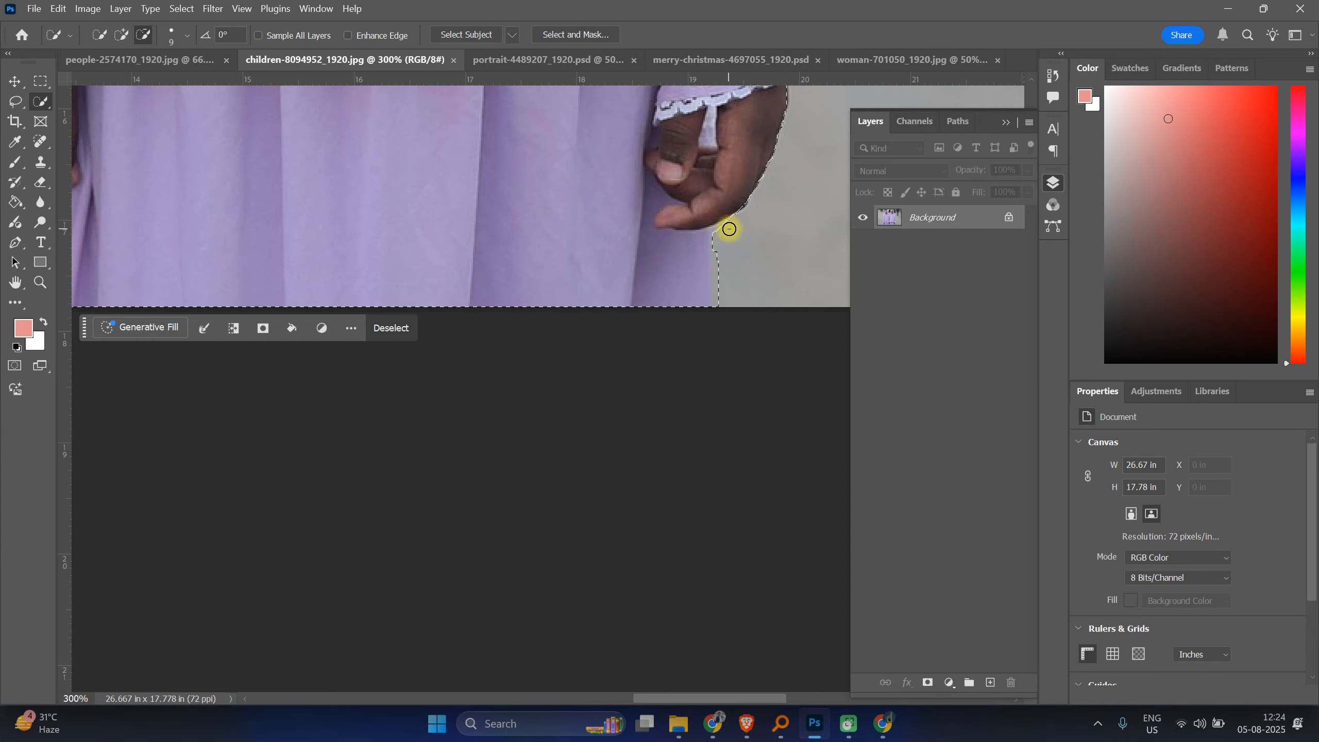
pyautogui.moveTo(721, 252); pyautogui.dragTo(726, 333)
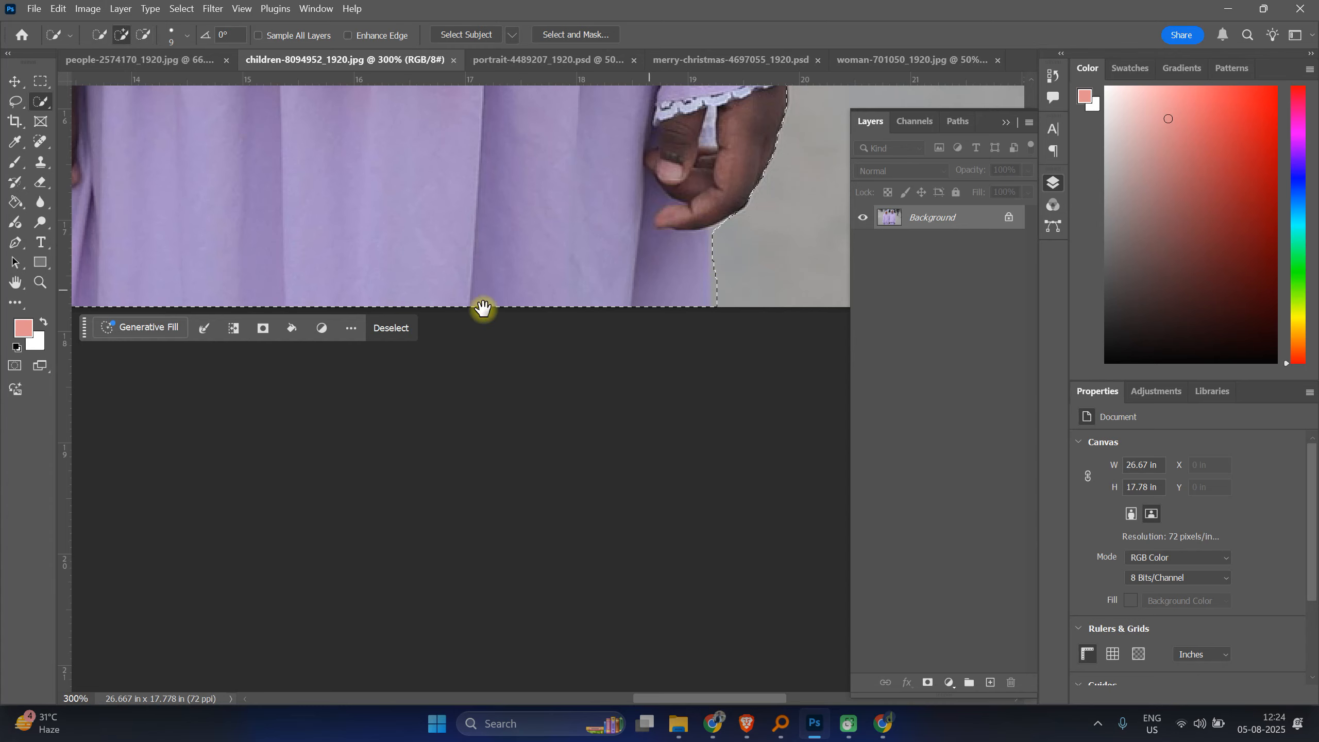
pyautogui.moveTo(483, 308); pyautogui.dragTo(901, 390)
pyautogui.moveTo(544, 360)
pyautogui.mouseDown()
pyautogui.moveTo(394, 332)
pyautogui.moveTo(403, 364)
pyautogui.mouseUp()
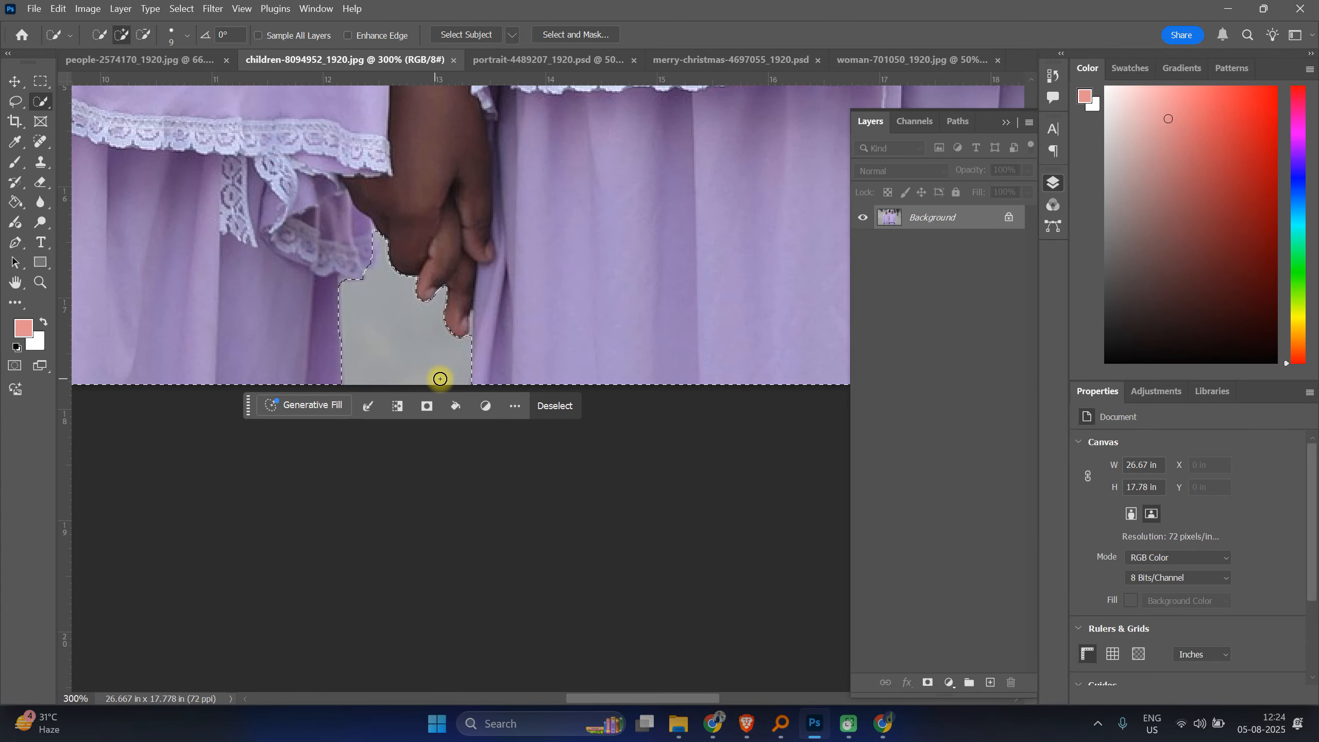
# Step: Refine the selection along the left girl's sleeve edge
pyautogui.moveTo(337, 329); pyautogui.dragTo(885, 374)
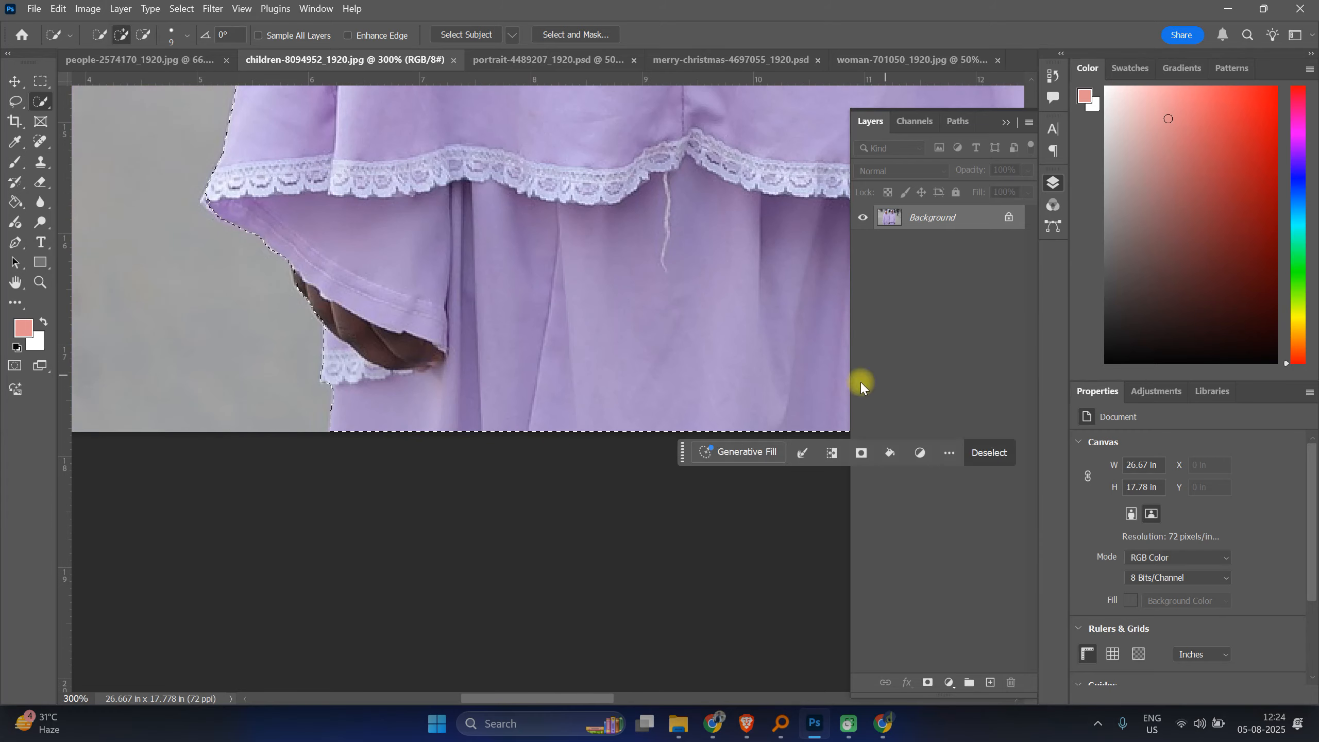
pyautogui.click(301, 284)
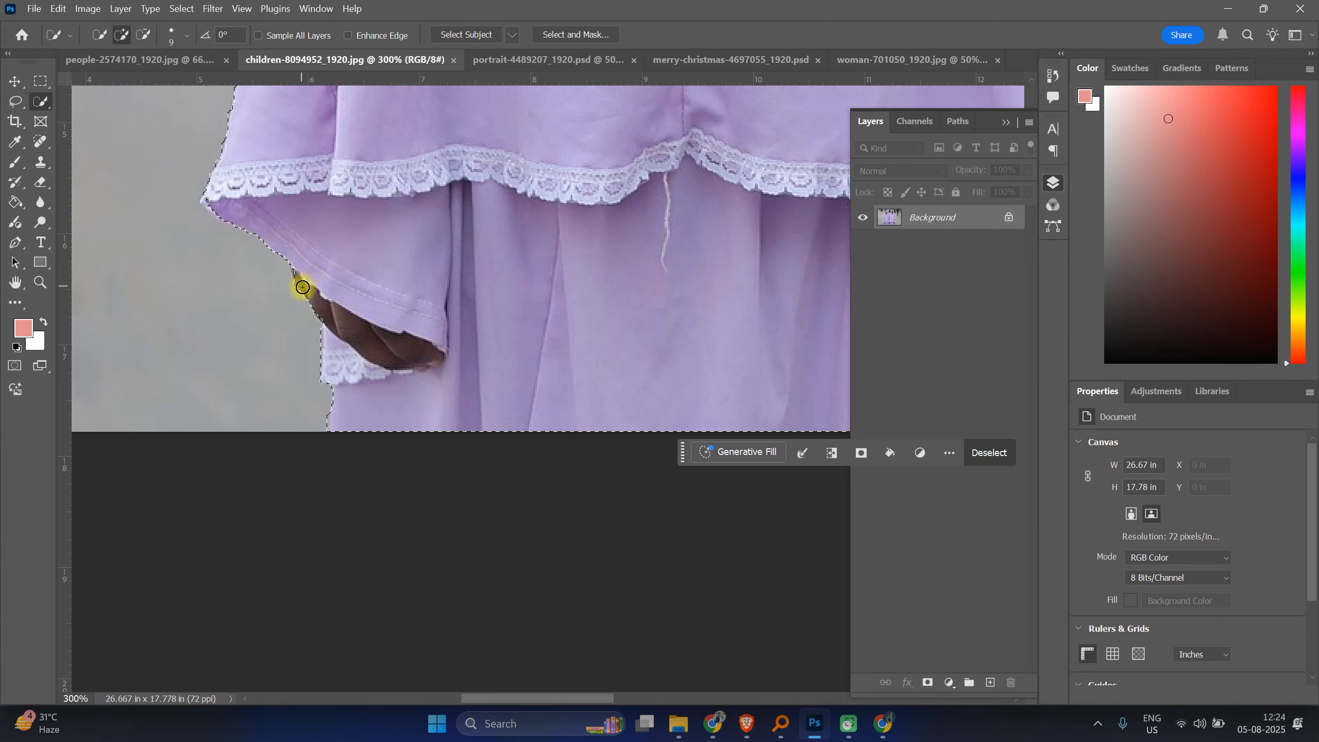
# Step: Fill the girls' selection with the pink foreground colour on a new layer
pyautogui.hotkey('ctrl', '-')
pyautogui.hotkey('ctrl', '-')
pyautogui.hotkey('ctrl', '-')
pyautogui.hotkey('ctrl', '-')
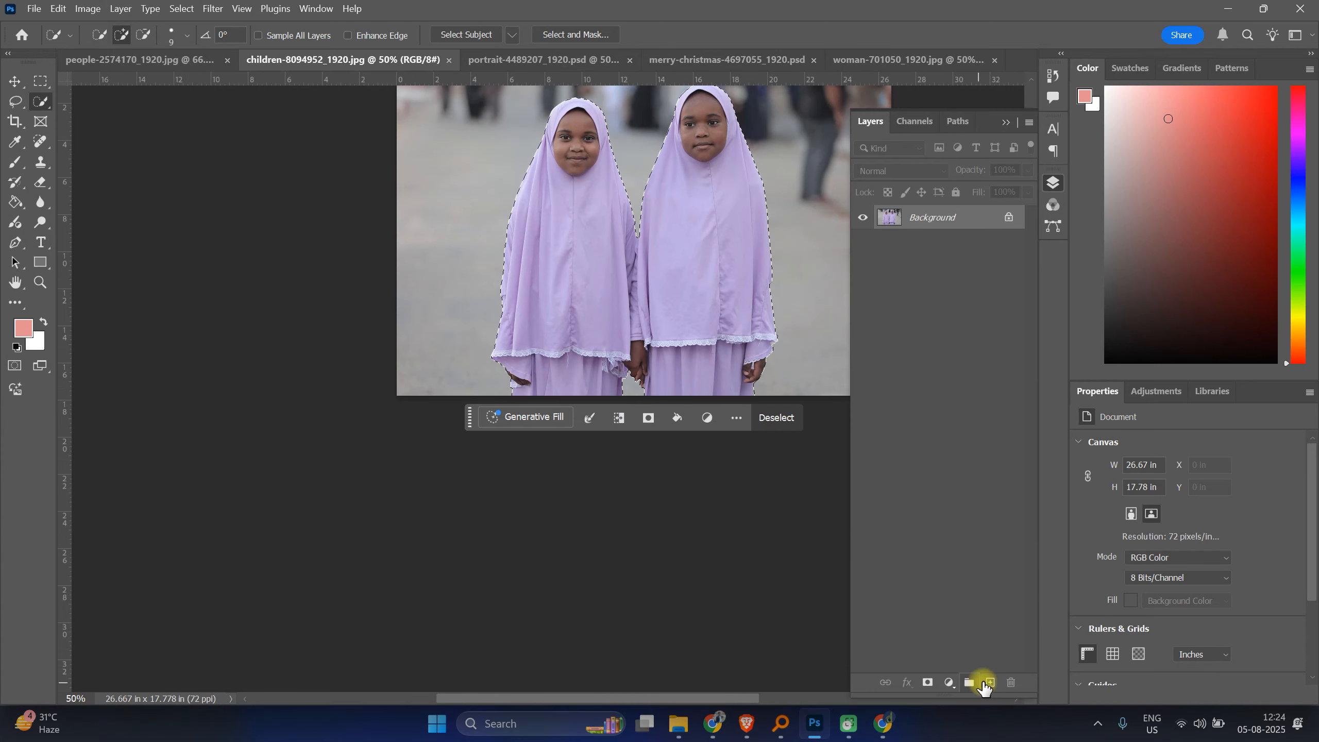
pyautogui.hotkey('ctrl', 'j')
pyautogui.hotkey('alt', 'BackSpace')
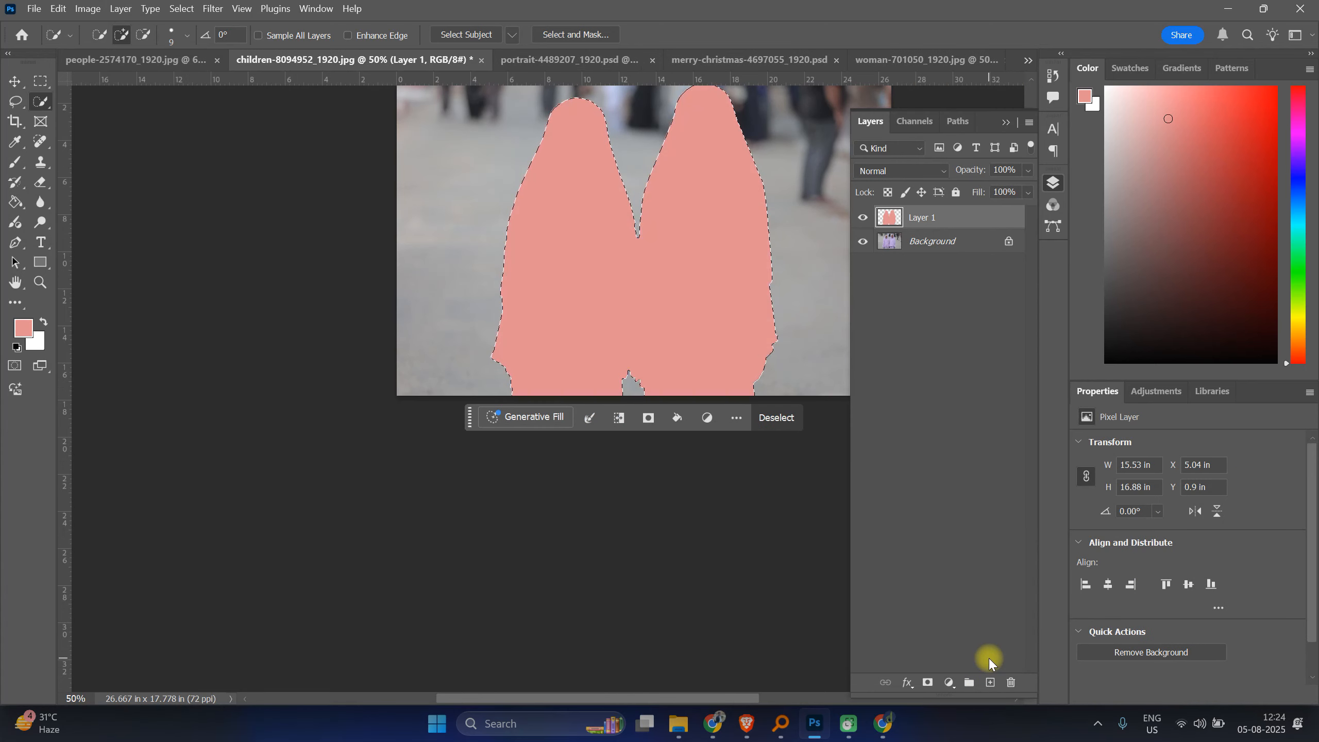
# Step: Save the document as a Photoshop PSD named children-8094952_1920 in Downloads
pyautogui.hotkey('ctrl', 's')
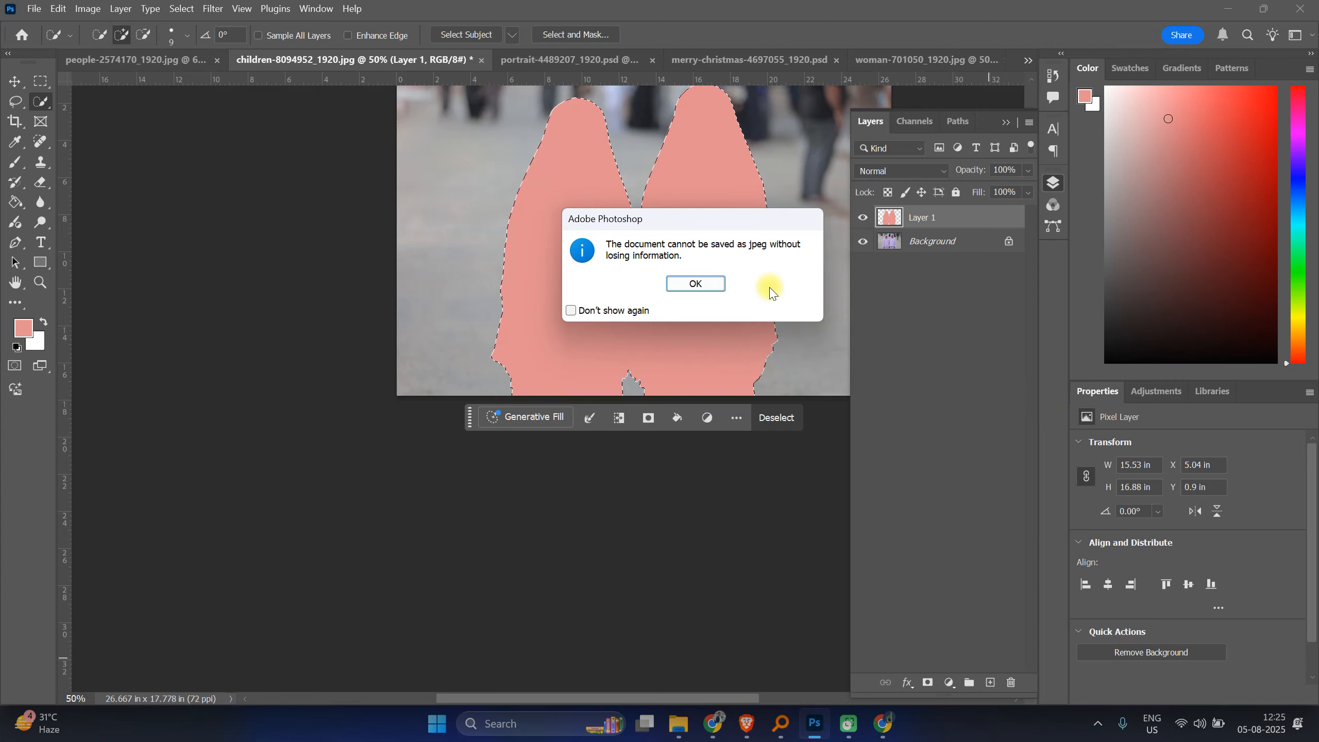
pyautogui.click(697, 282)
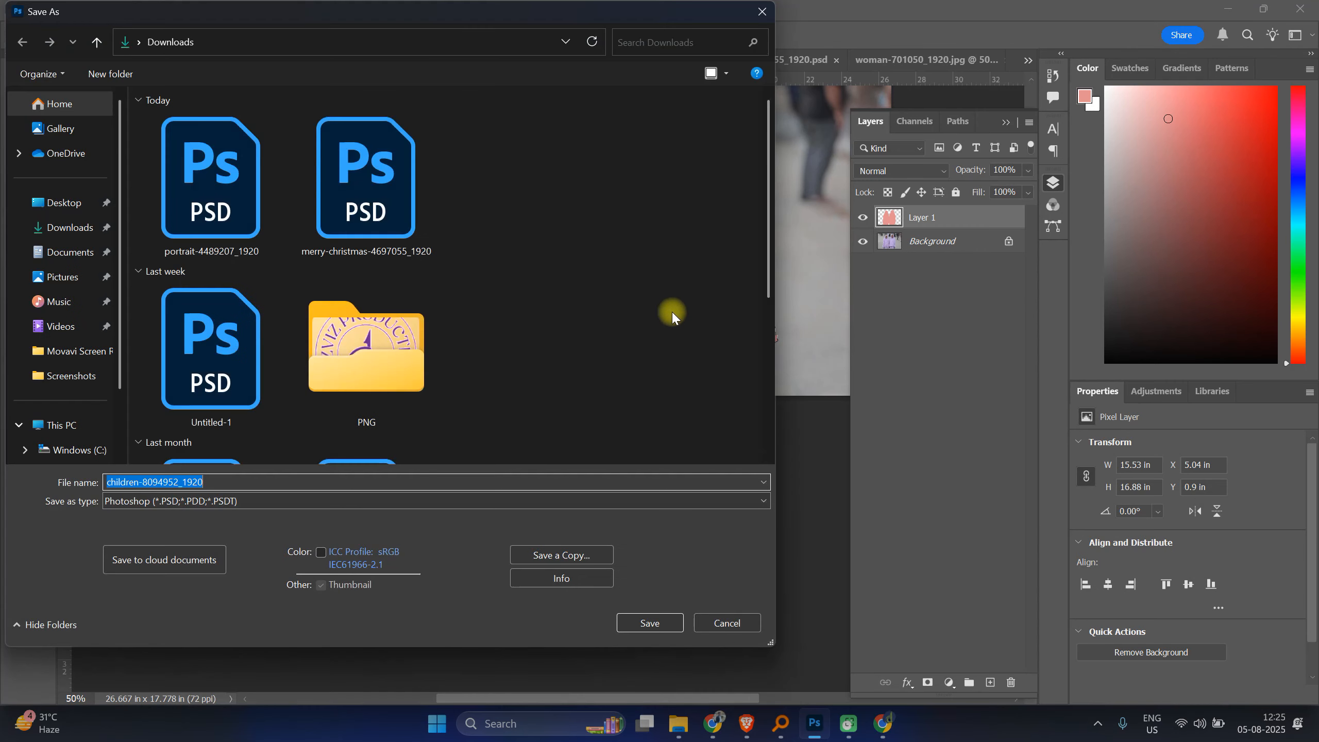
pyautogui.click(644, 621)
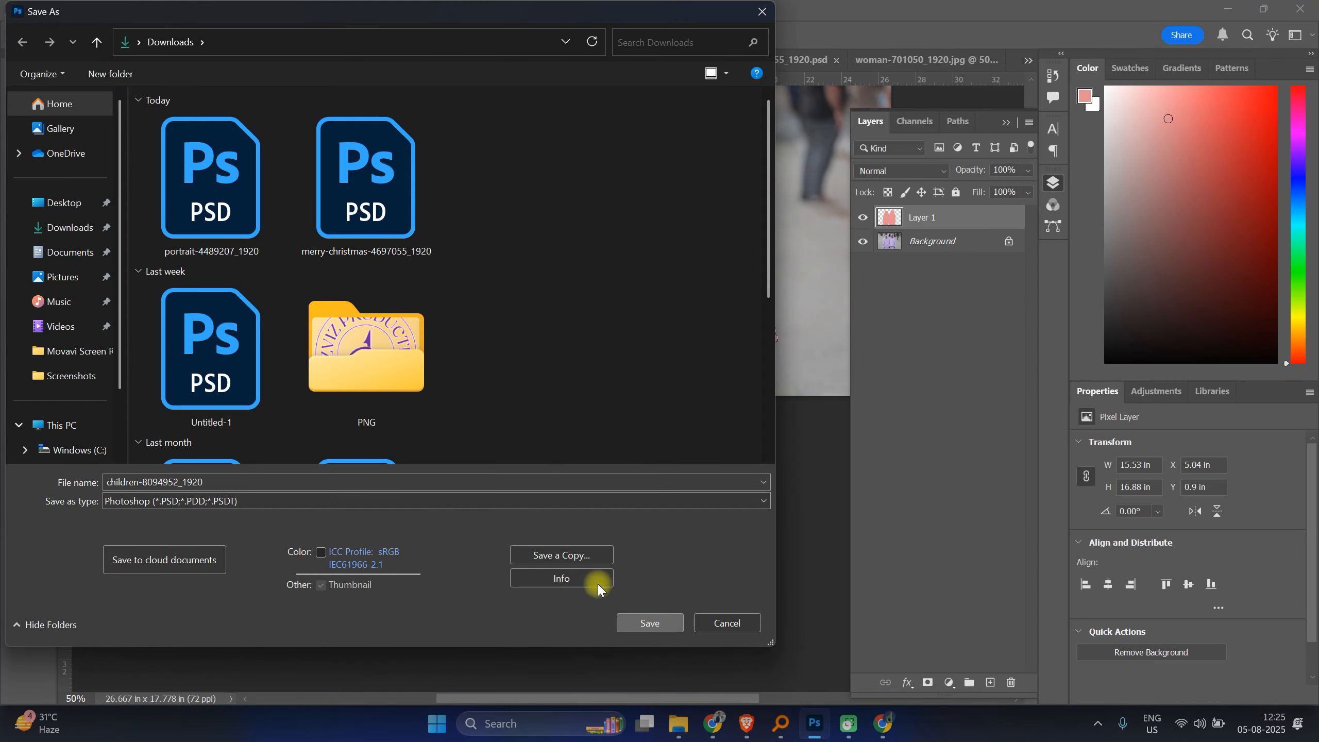
pyautogui.click(121, 486)
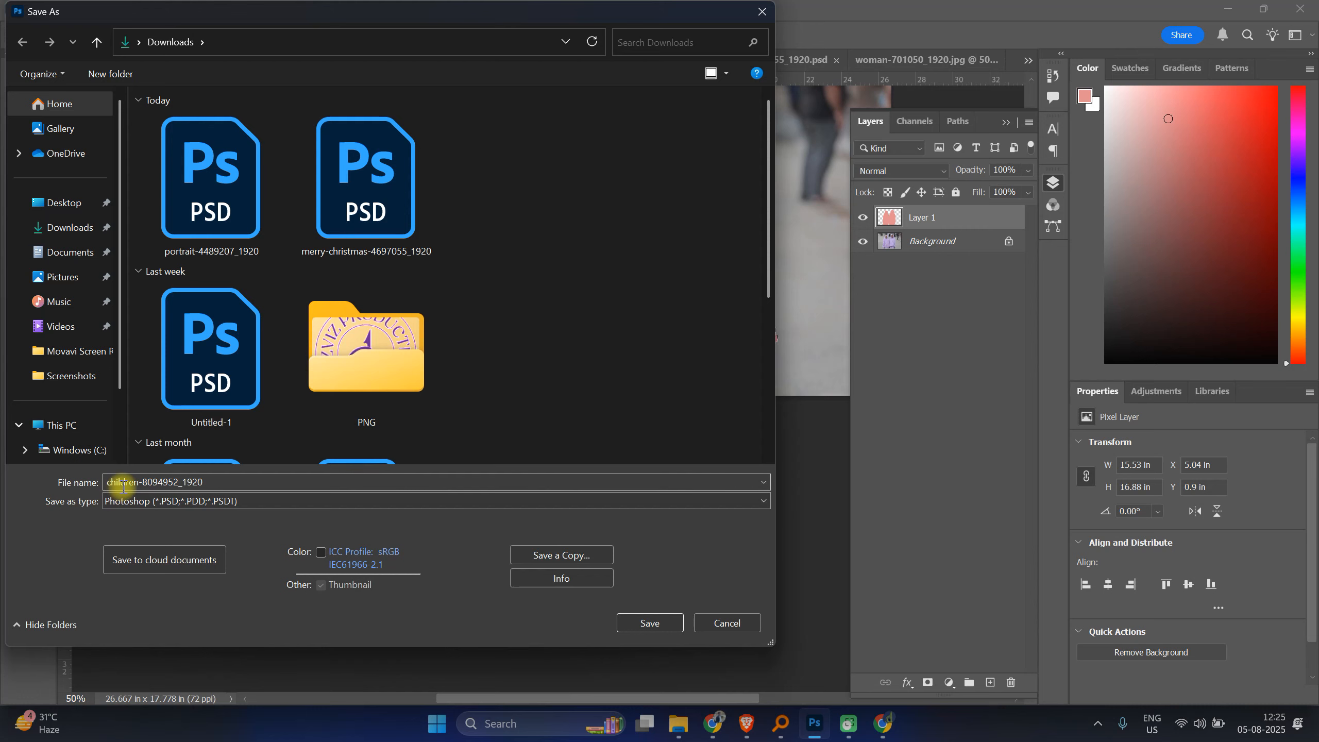
pyautogui.click(639, 616)
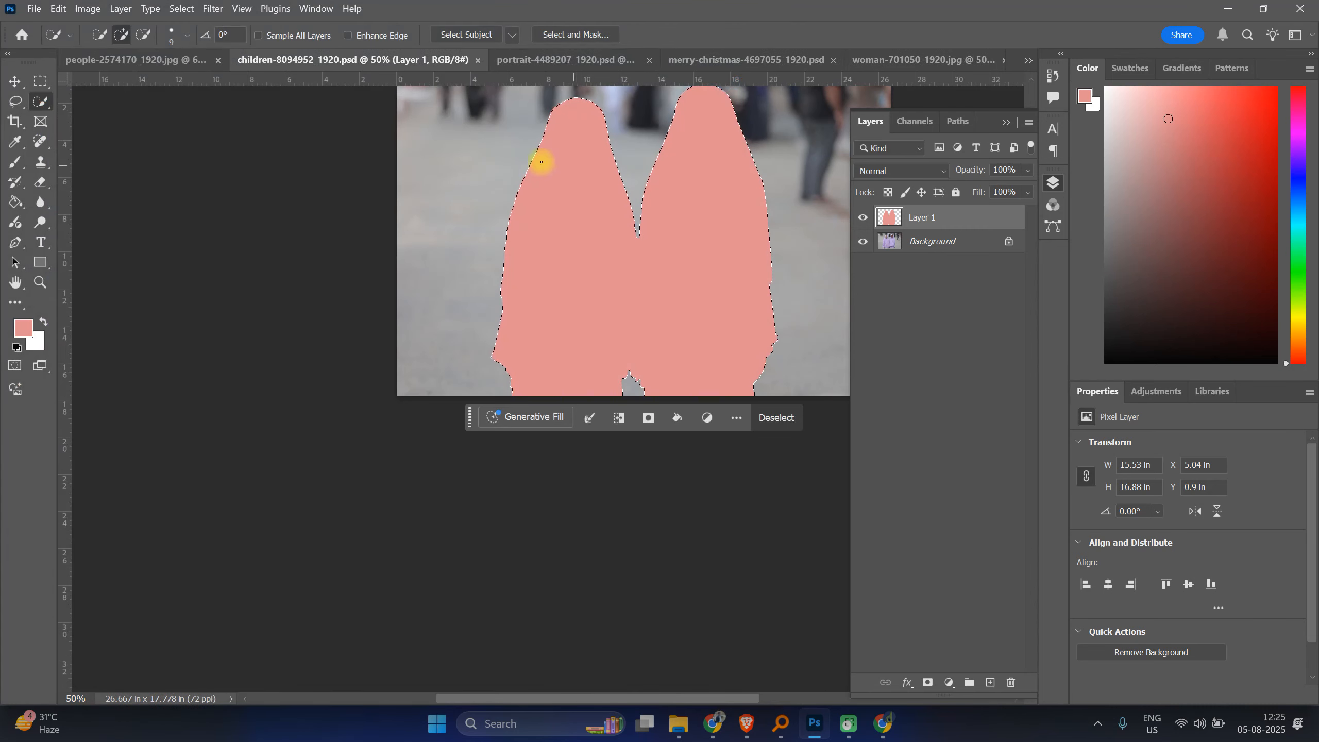
# Step: Switch to the baby photo and quick-select the baby with a 50 px brush
pyautogui.click(150, 62)
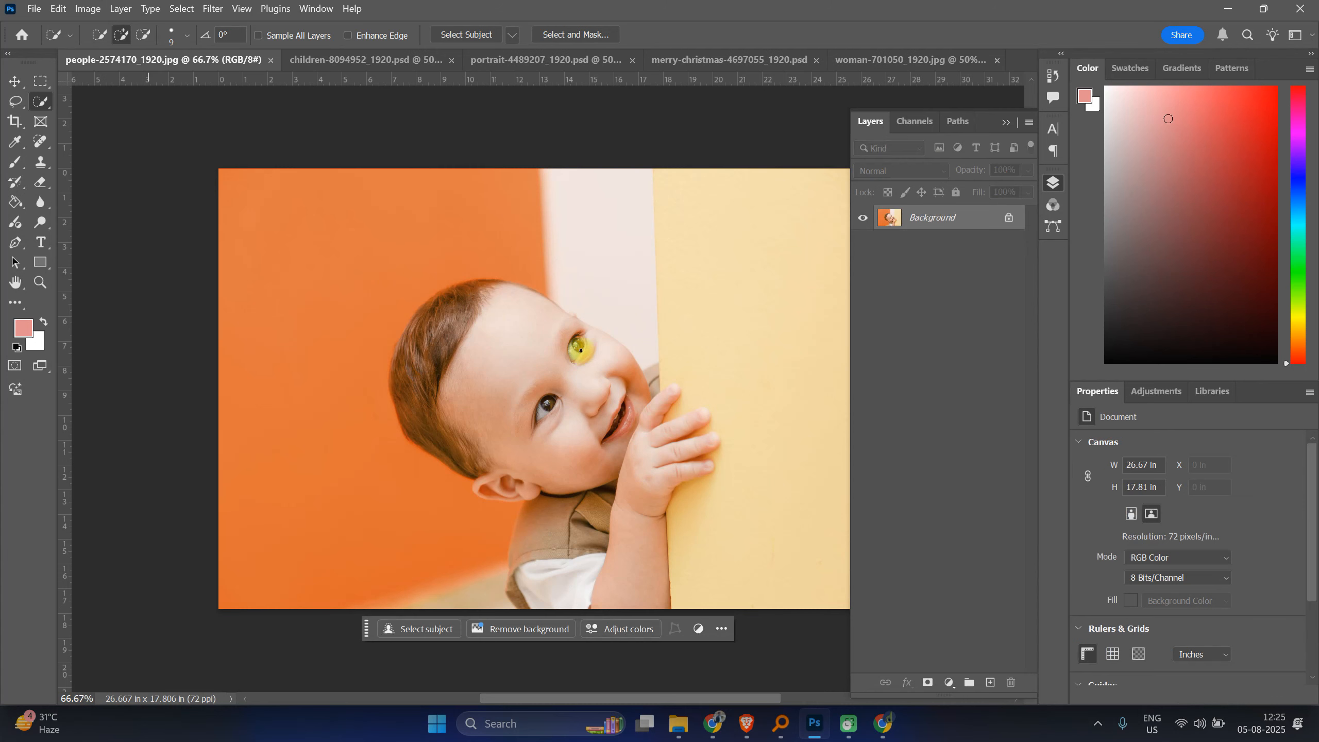
pyautogui.click(514, 333)
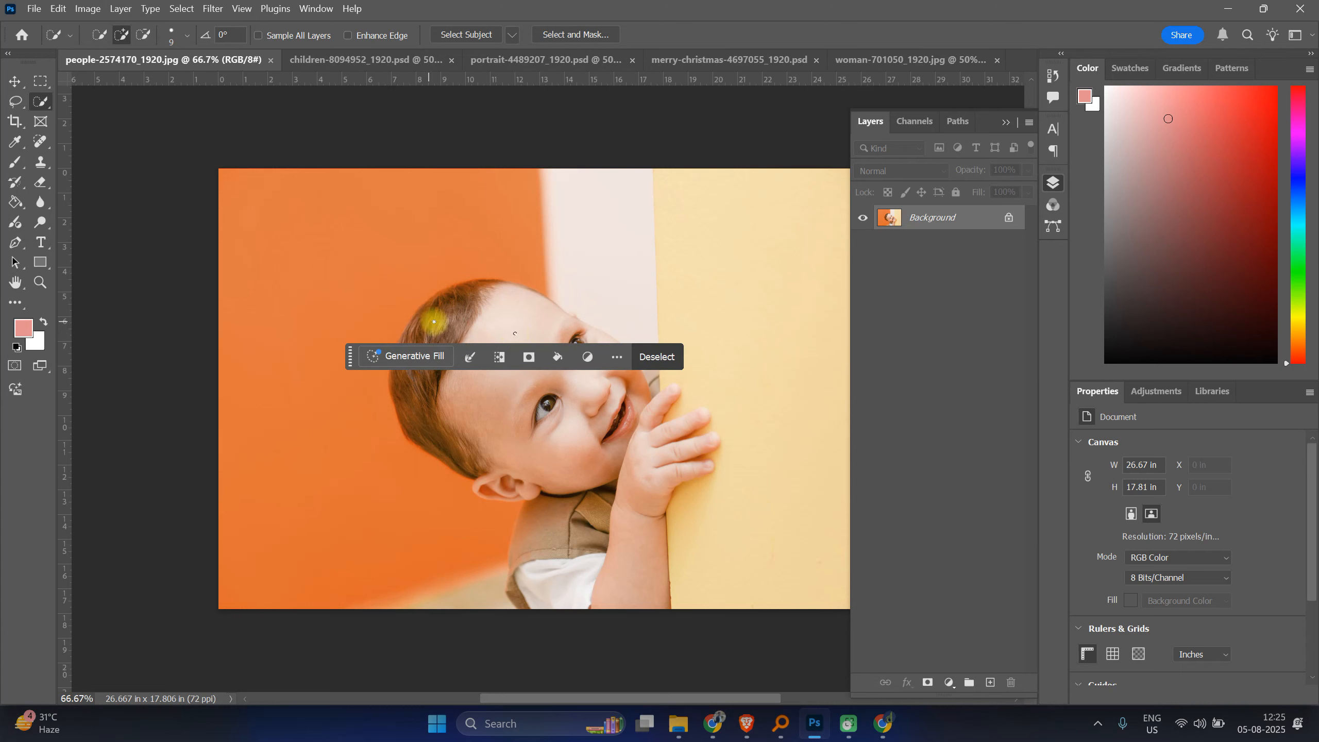
pyautogui.press(']')
pyautogui.press(']')
pyautogui.press(']')
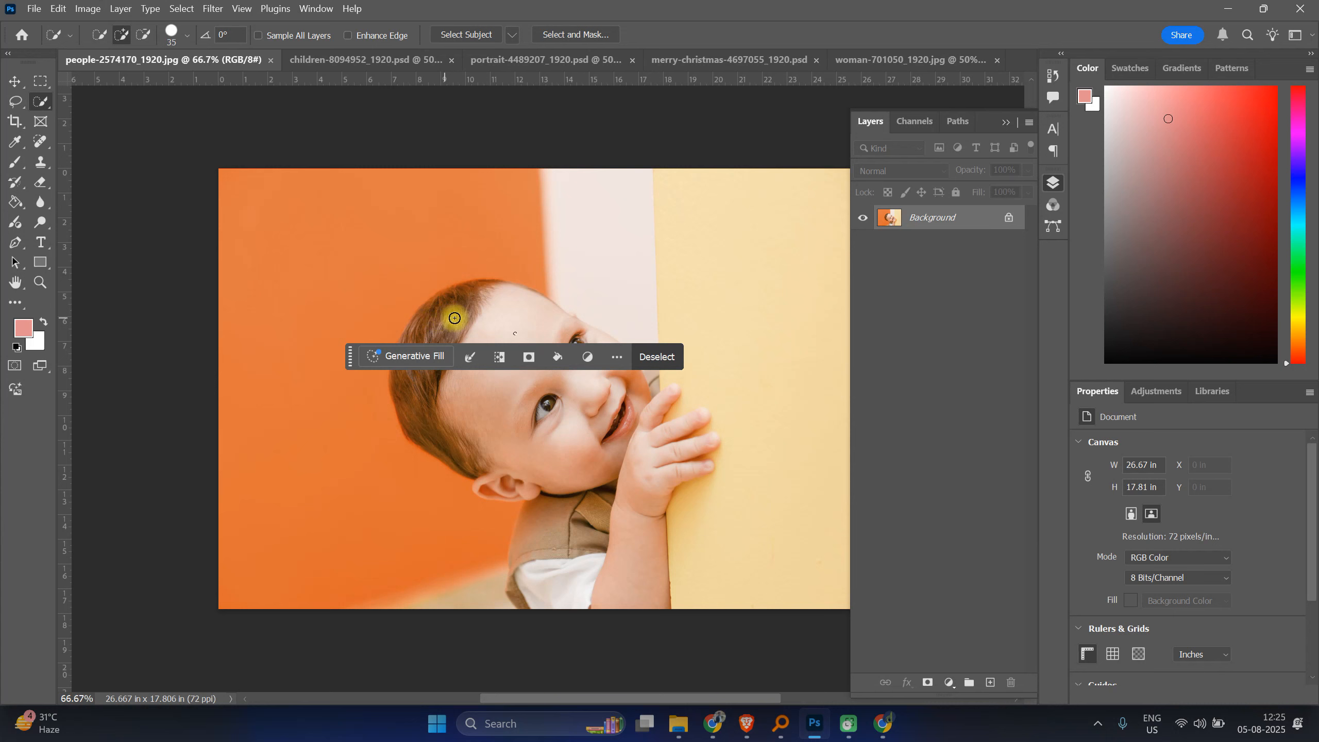
pyautogui.moveTo(454, 318)
pyautogui.mouseDown()
pyautogui.moveTo(524, 430)
pyautogui.moveTo(631, 471)
pyautogui.moveTo(637, 571)
pyautogui.moveTo(569, 521)
pyautogui.mouseUp()
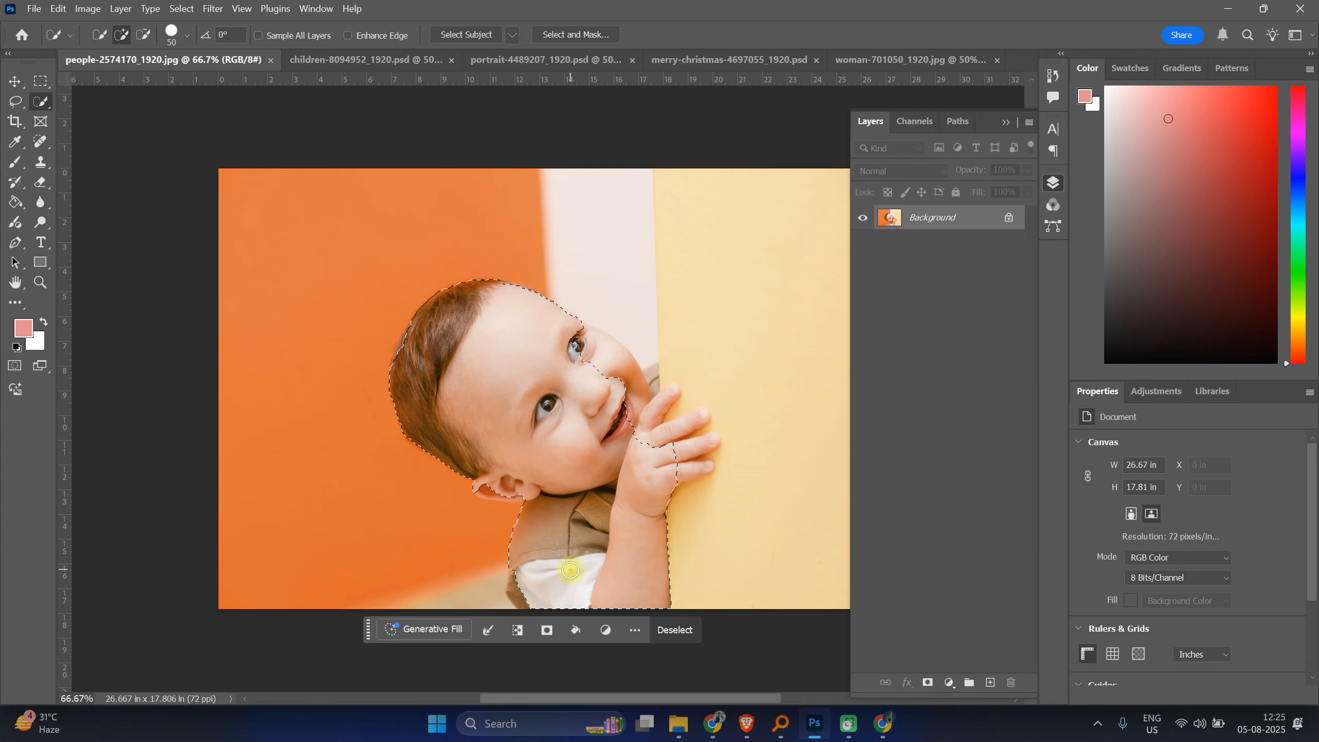
pyautogui.moveTo(551, 570)
pyautogui.mouseDown()
pyautogui.moveTo(521, 590)
pyautogui.moveTo(553, 604)
pyautogui.mouseUp()
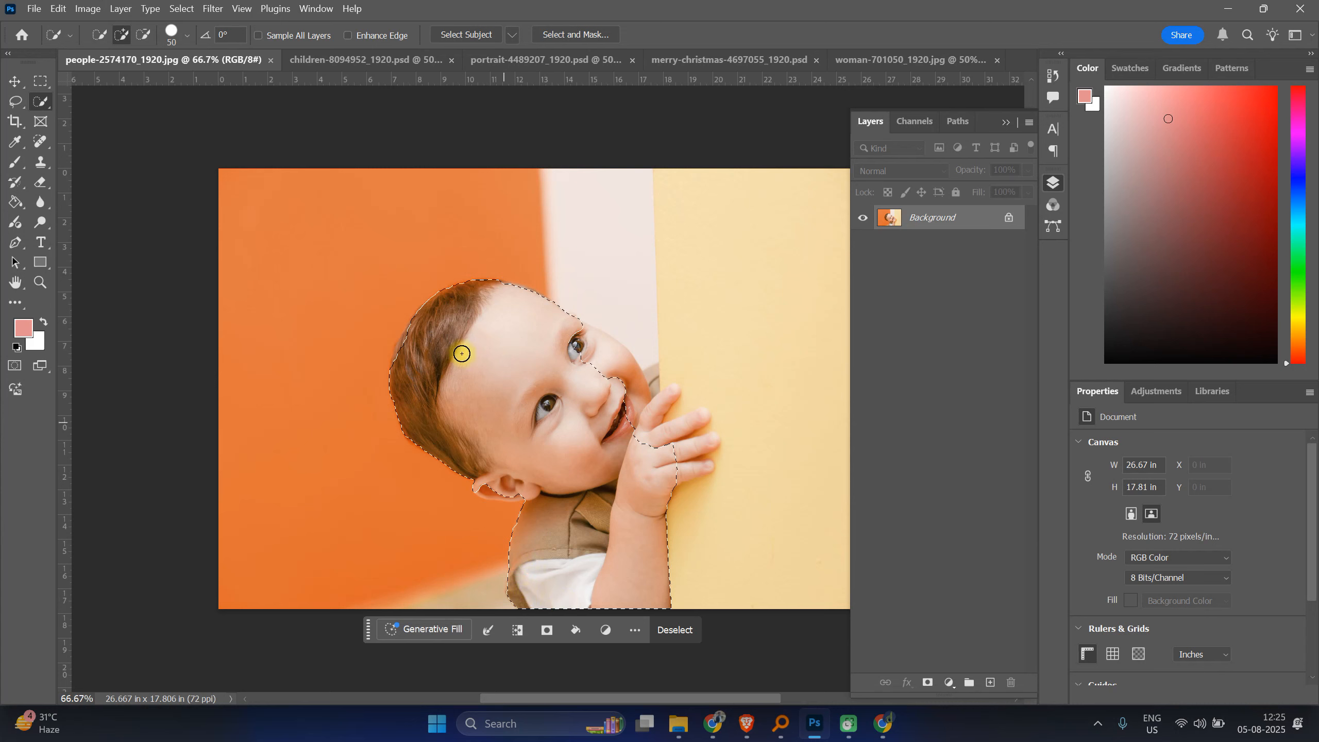
pyautogui.moveTo(415, 329); pyautogui.dragTo(409, 360)
pyautogui.moveTo(614, 361)
pyautogui.mouseDown()
pyautogui.moveTo(654, 392)
pyautogui.moveTo(642, 438)
pyautogui.moveTo(254, 330)
pyautogui.mouseUp()
# Step: Refine the selection around the baby's fingers with a 30 px brush, subtracting the background between them
pyautogui.scroll(4, 641, 439)
pyautogui.press('space')
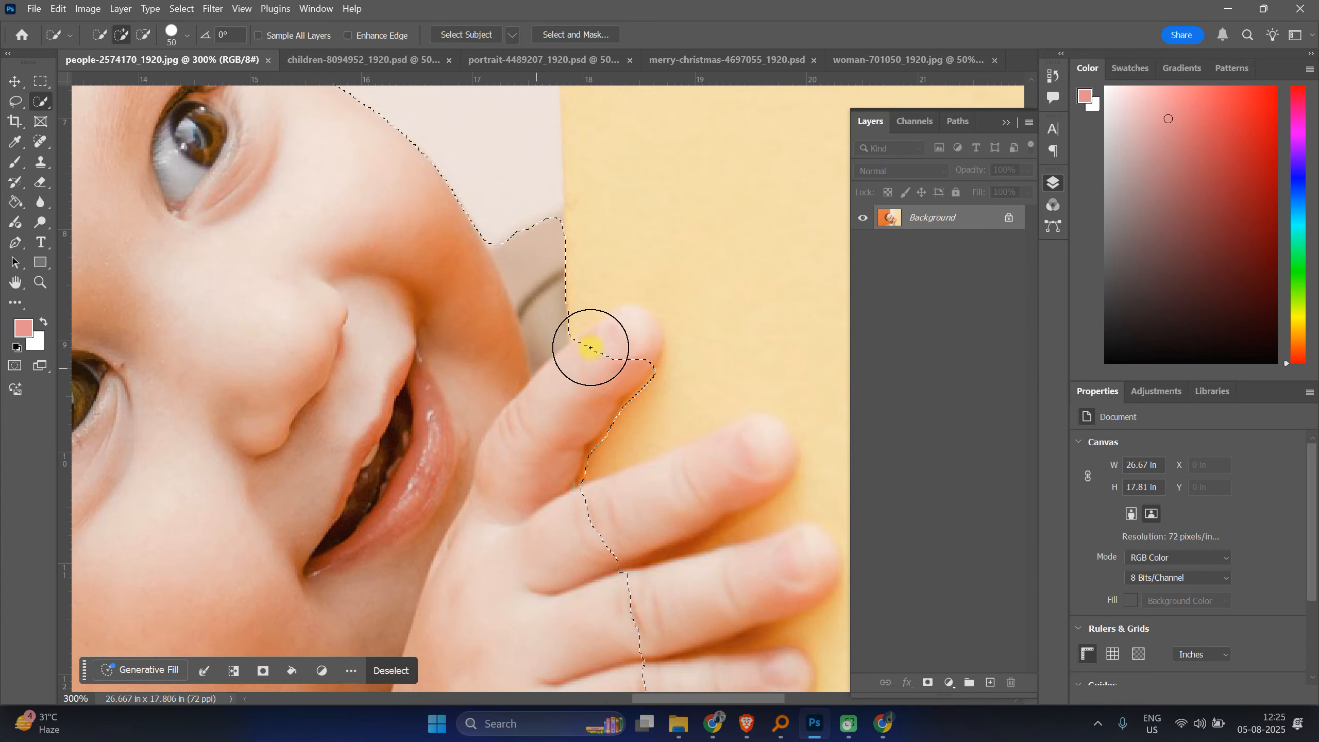
pyautogui.press('[')
pyautogui.press('[')
pyautogui.moveTo(628, 343)
pyautogui.mouseDown()
pyautogui.moveTo(602, 366)
pyautogui.moveTo(639, 362)
pyautogui.mouseUp()
pyautogui.press('alt')
pyautogui.moveTo(589, 533)
pyautogui.mouseDown()
pyautogui.moveTo(666, 509)
pyautogui.moveTo(748, 448)
pyautogui.moveTo(733, 466)
pyautogui.mouseUp()
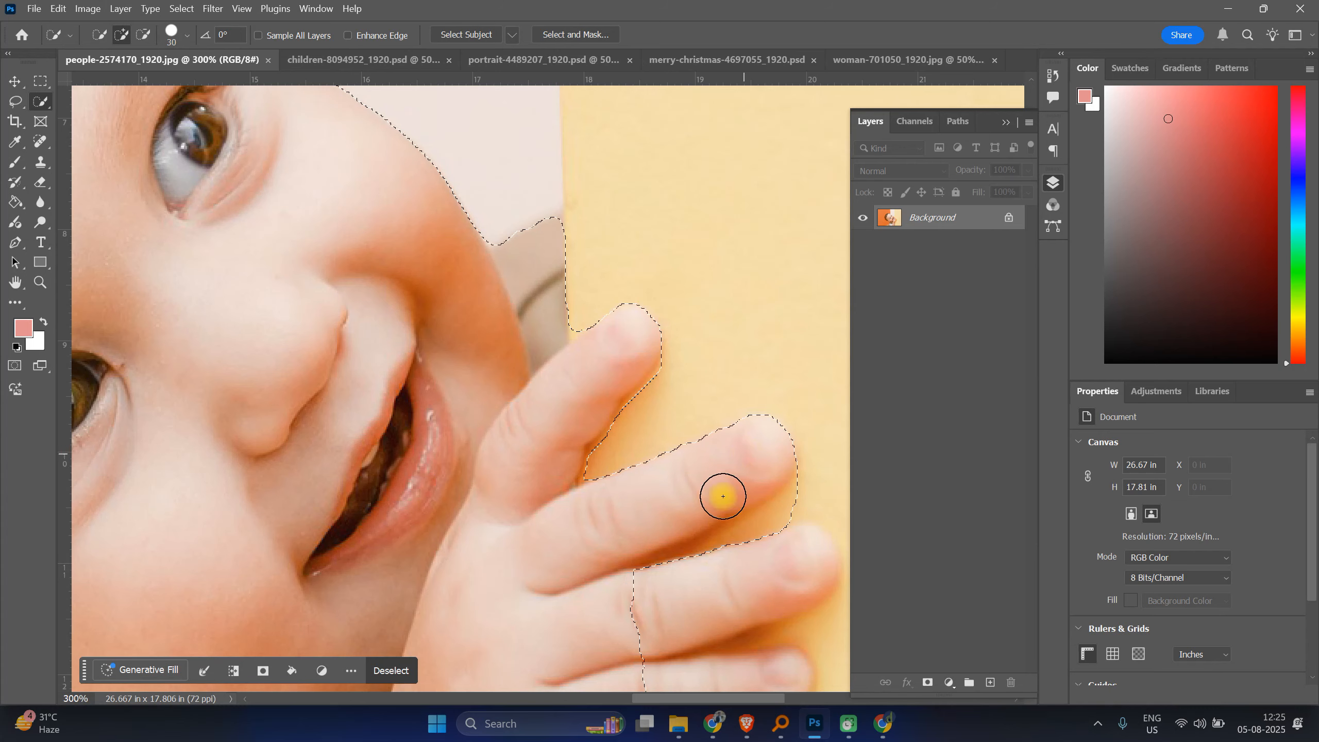
pyautogui.moveTo(722, 591)
pyautogui.mouseDown()
pyautogui.moveTo(654, 612)
pyautogui.moveTo(776, 572)
pyautogui.moveTo(746, 580)
pyautogui.moveTo(664, 461)
pyautogui.mouseUp()
pyautogui.moveTo(583, 571); pyautogui.dragTo(724, 551)
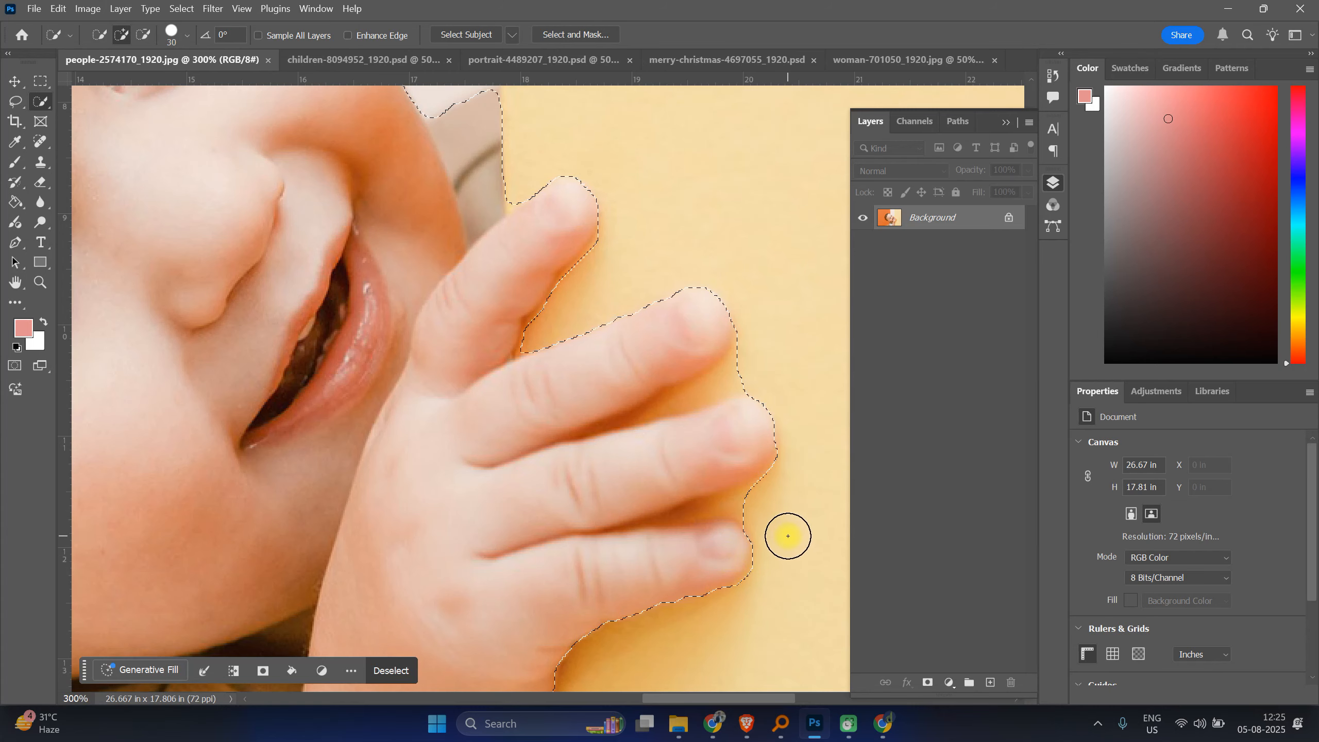
# Step: Subtract the shadowed gap between the two lower fingers from the selection with the Lasso tool
pyautogui.hotkey('ctrl', '+')
pyautogui.hotkey('ctrl', '+')
pyautogui.hotkey('ctrl', '+')
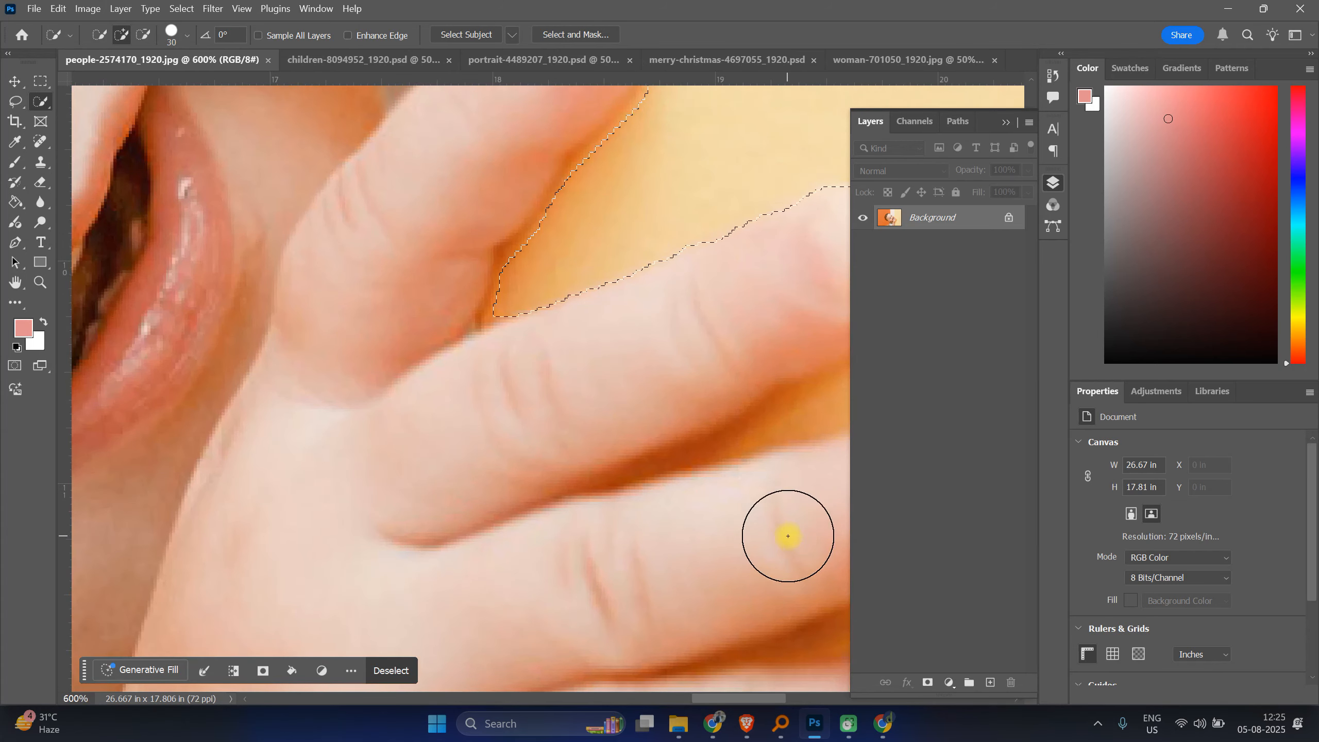
pyautogui.moveTo(516, 405); pyautogui.dragTo(431, 381)
pyautogui.moveTo(604, 442)
pyautogui.mouseDown()
pyautogui.moveTo(703, 519)
pyautogui.moveTo(680, 578)
pyautogui.moveTo(609, 634)
pyautogui.mouseUp()
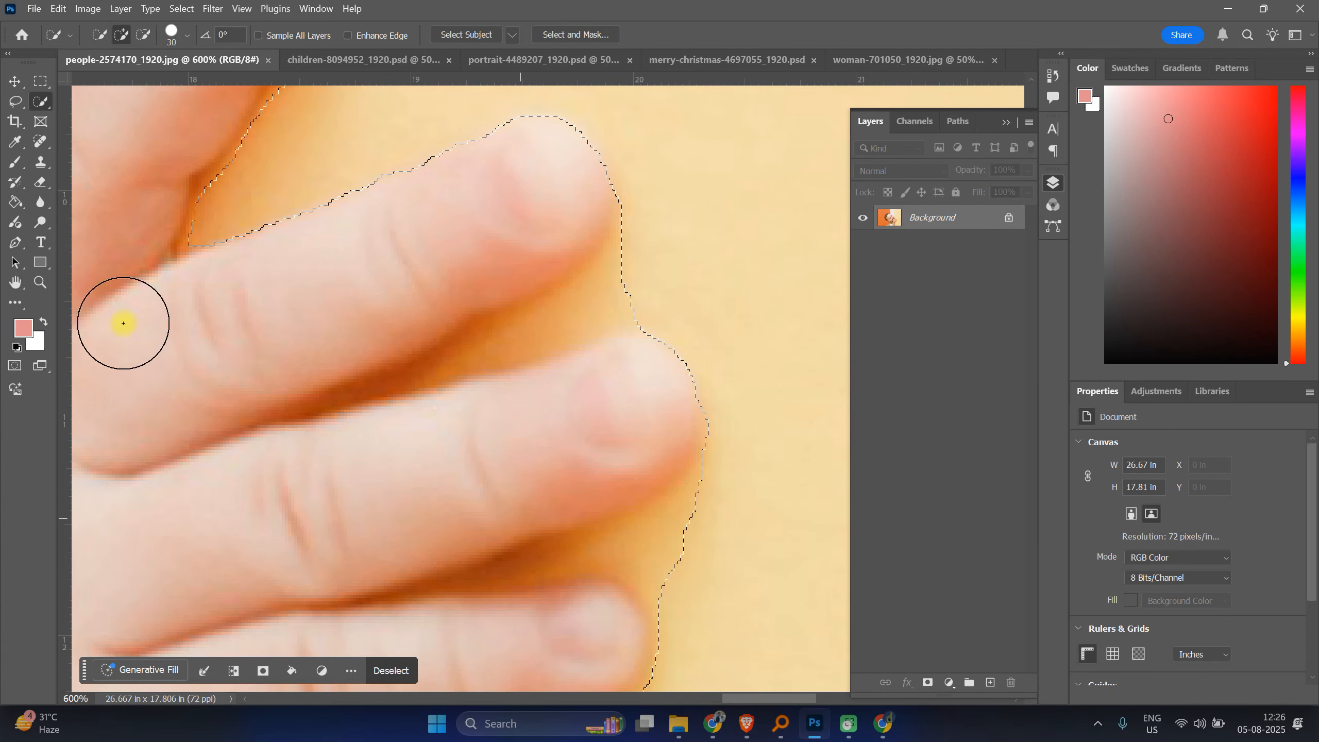
pyautogui.click(18, 105)
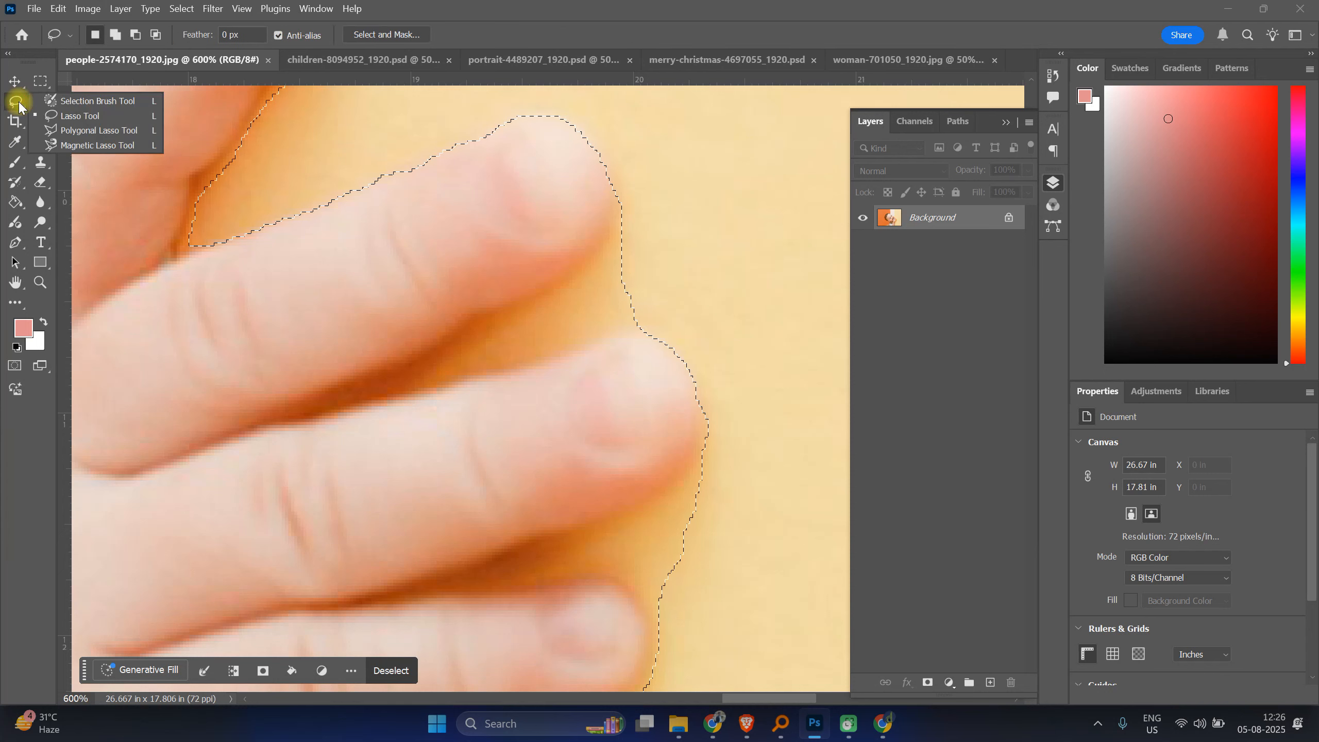
pyautogui.click(62, 114)
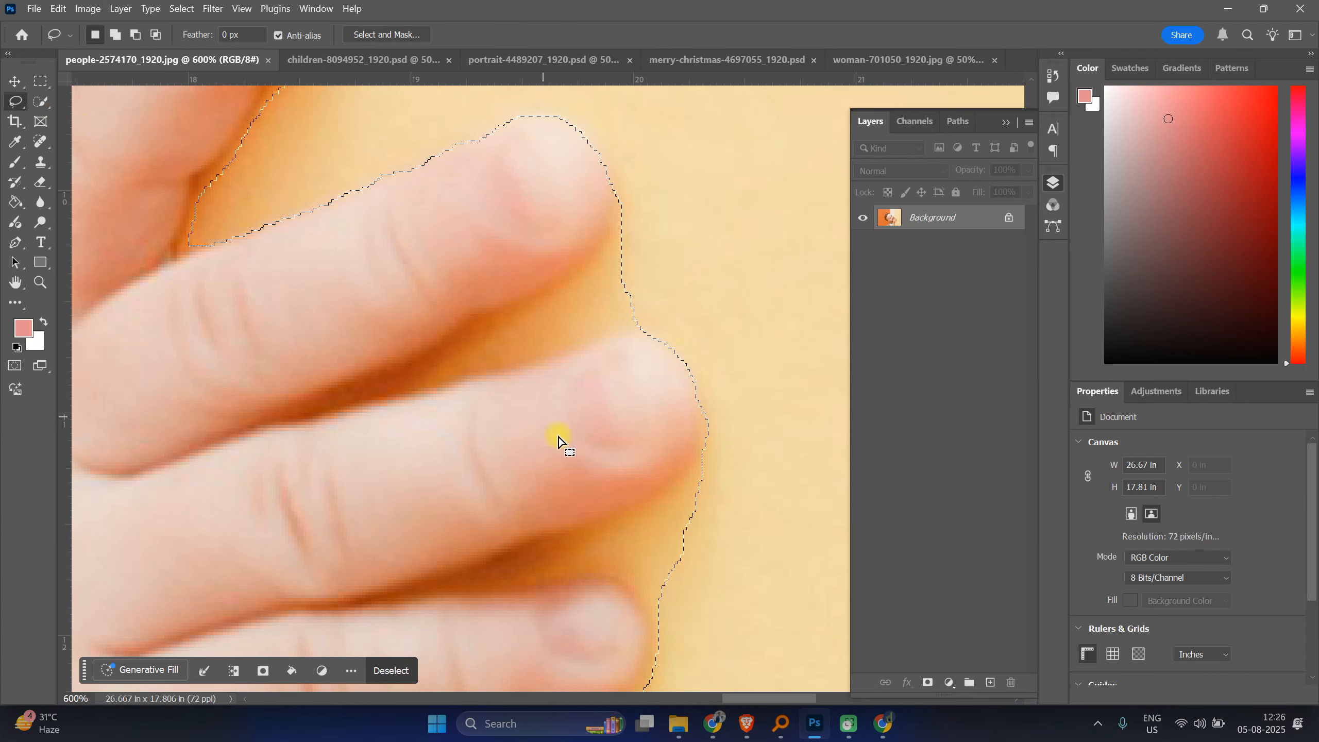
pyautogui.moveTo(704, 467); pyautogui.dragTo(662, 495)
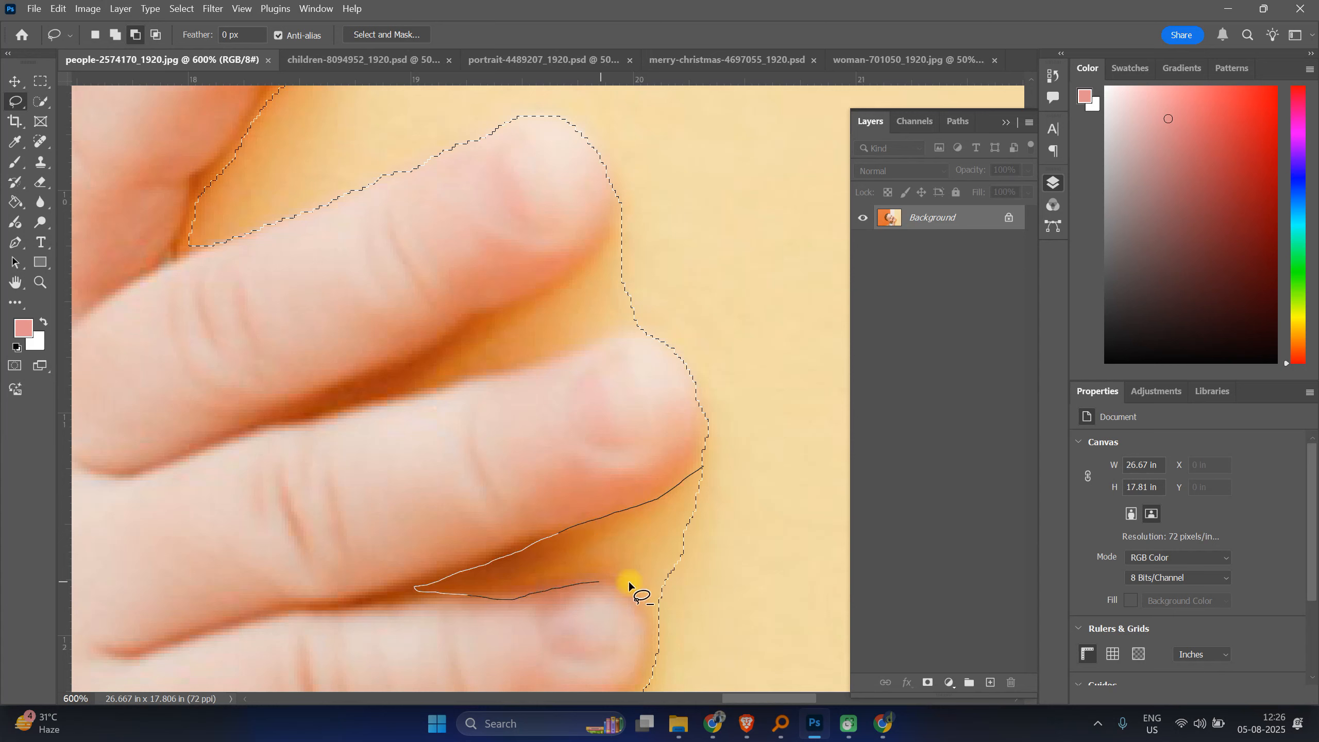
pyautogui.moveTo(710, 474); pyautogui.dragTo(704, 467)
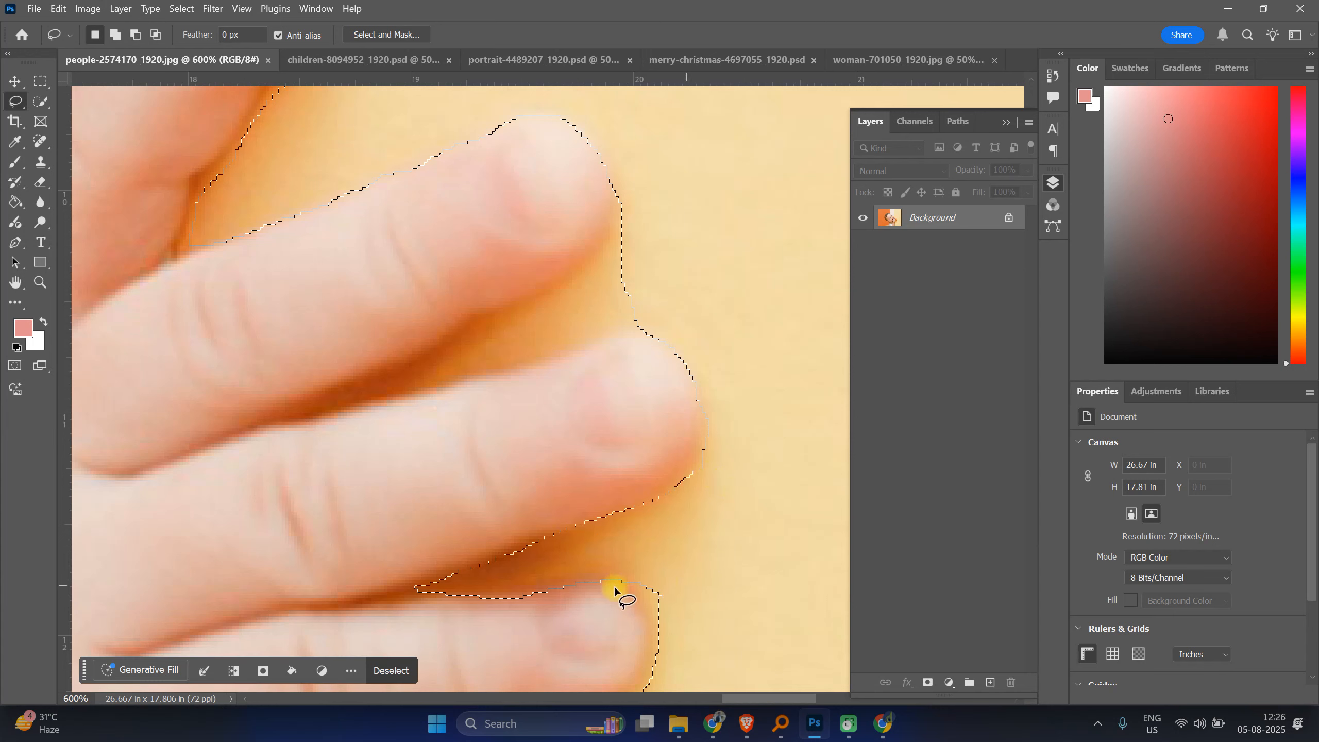
# Step: Tighten the selection around the lowest fingertip with the Lasso tool
pyautogui.scroll(-2, 587, 575)
pyautogui.scroll(-3, 574, 561)
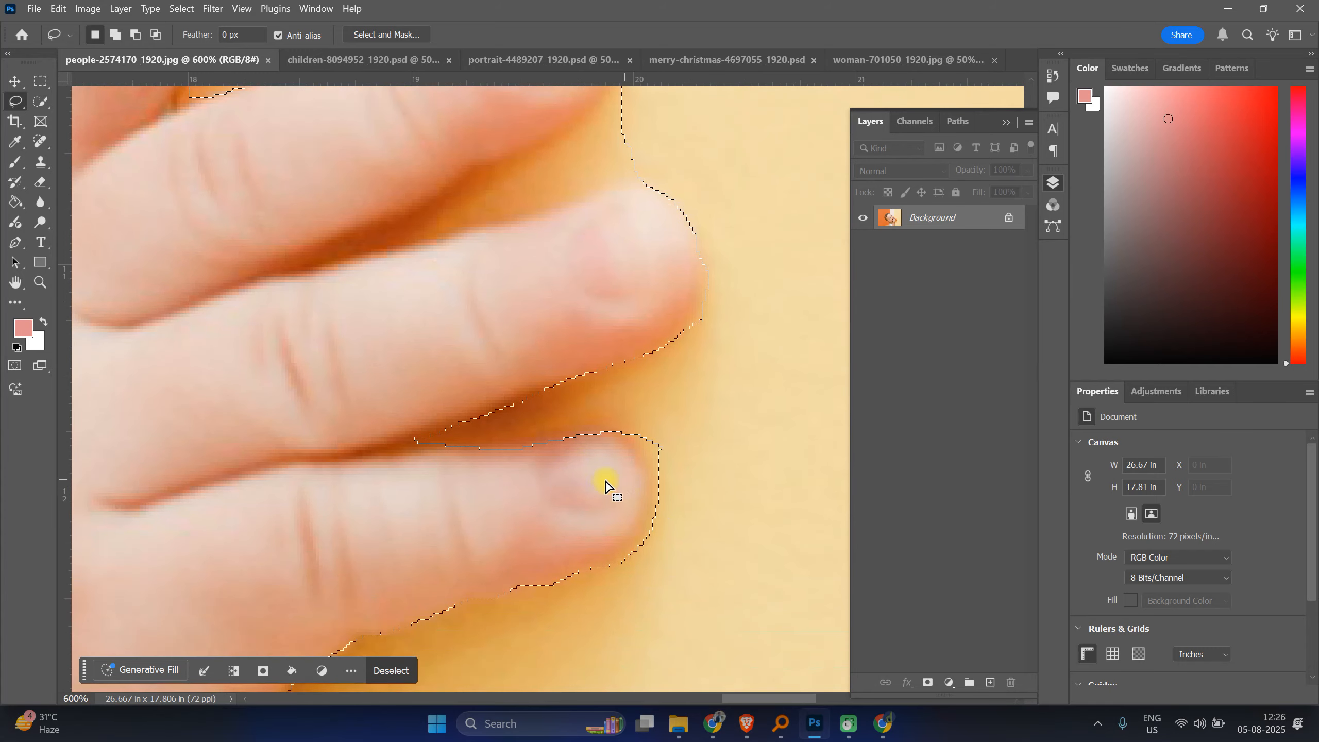
pyautogui.moveTo(506, 448); pyautogui.dragTo(623, 442)
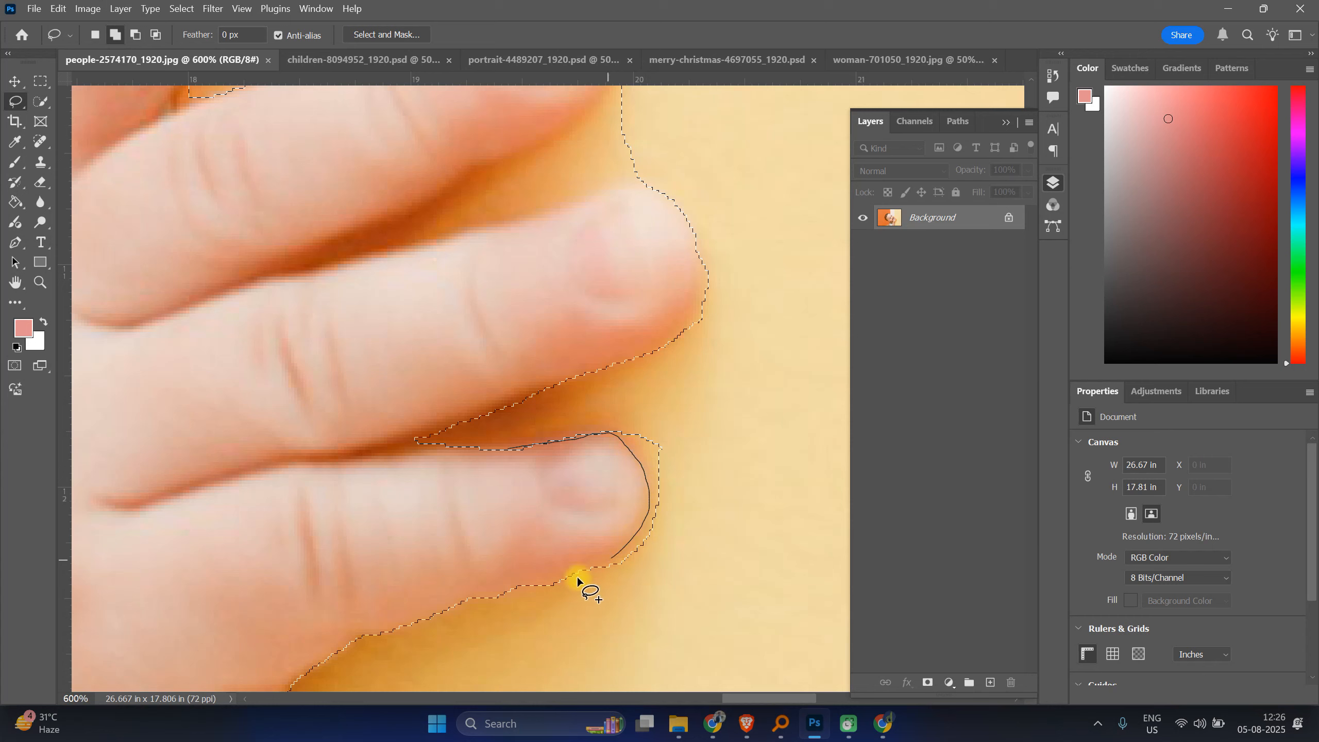
pyautogui.moveTo(577, 578); pyautogui.dragTo(537, 588)
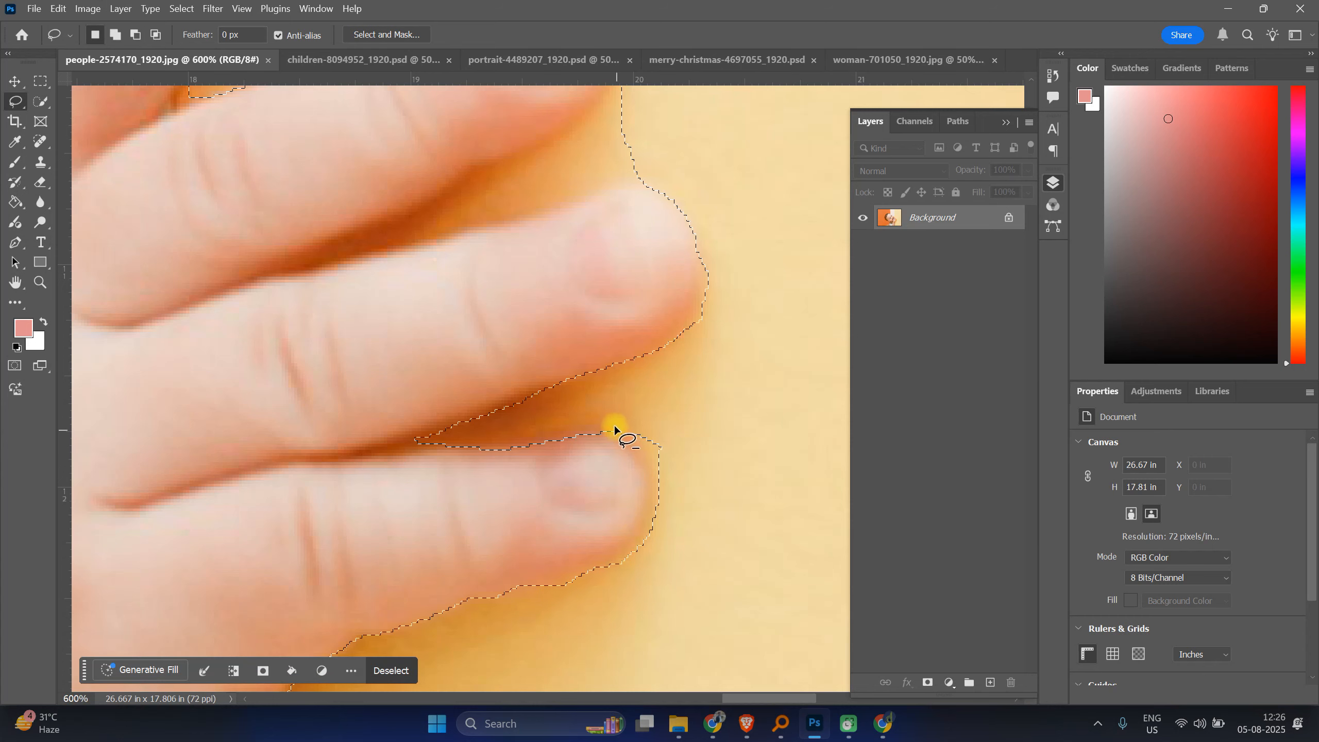
pyautogui.moveTo(618, 424)
pyautogui.mouseDown()
pyautogui.moveTo(642, 445)
pyautogui.moveTo(618, 422)
pyautogui.mouseUp()
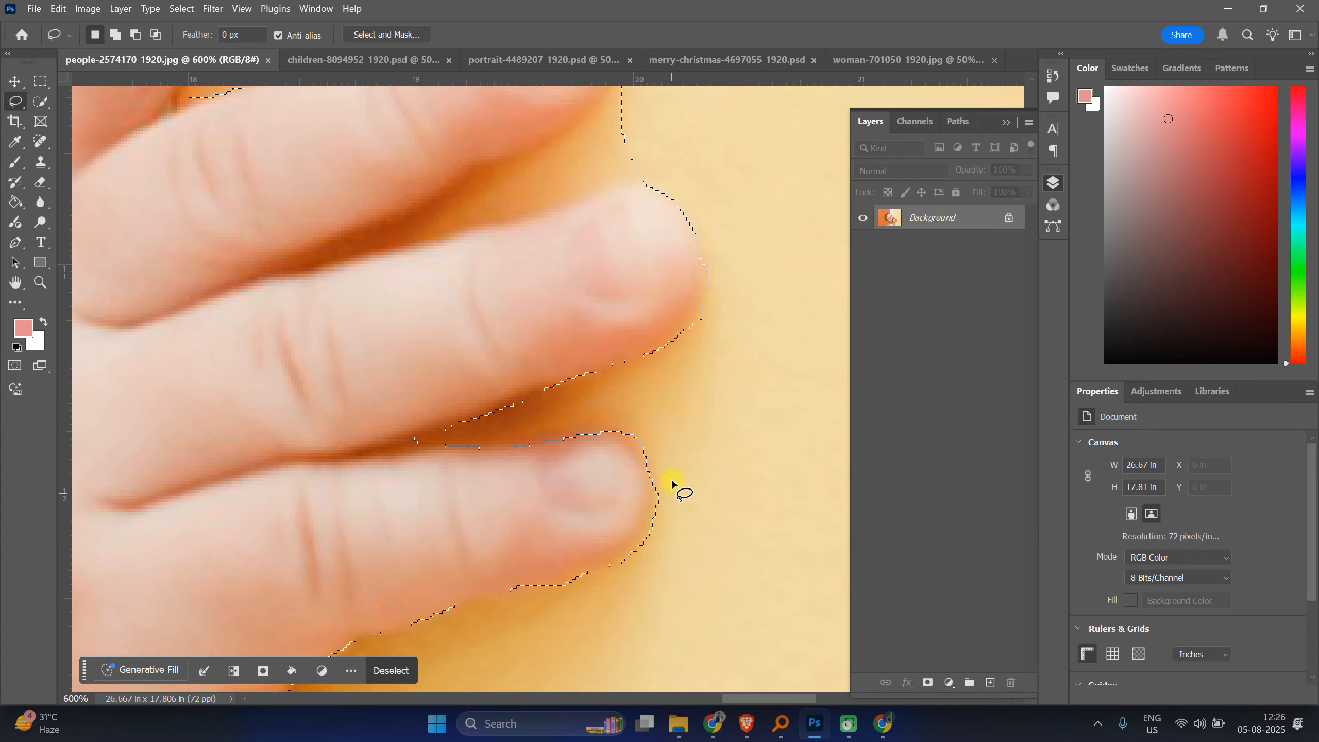
# Step: Subtract the gap between the upper two fingers from the selection with the Lasso tool
pyautogui.scroll(5, 671, 492)
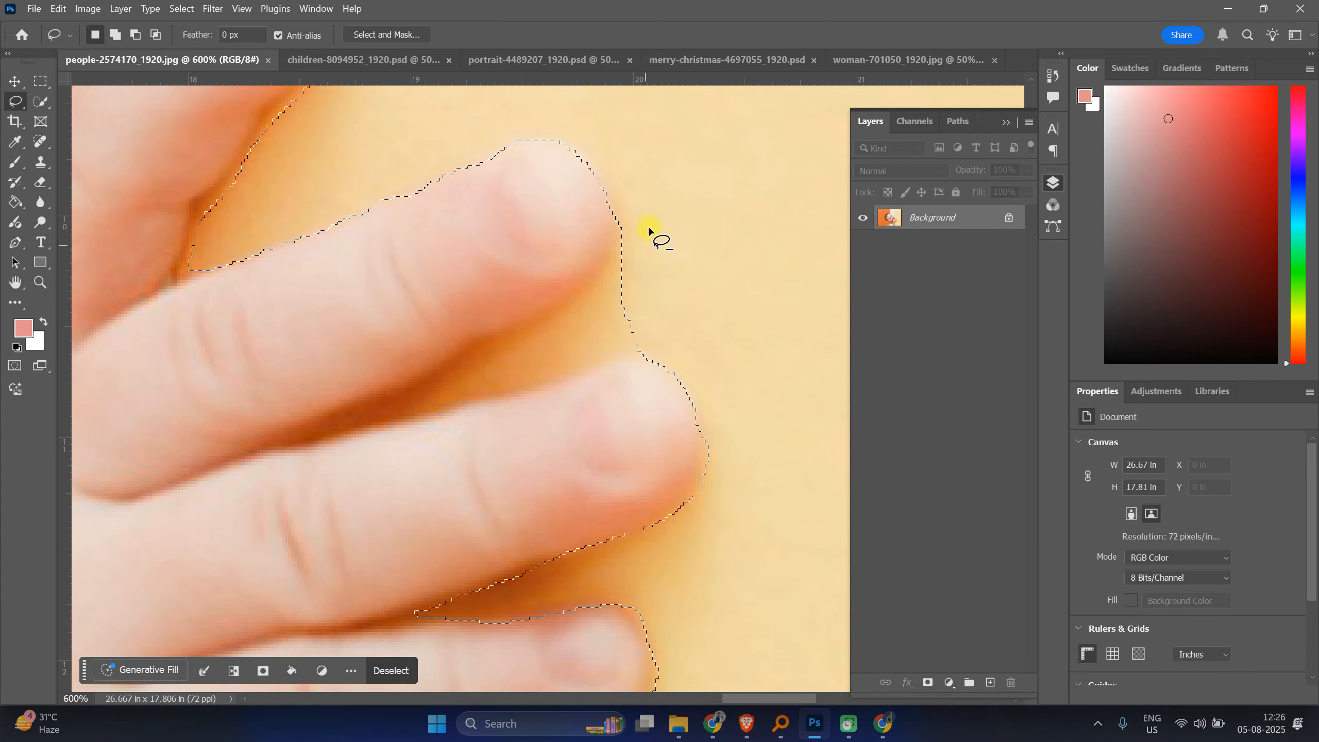
pyautogui.moveTo(612, 202); pyautogui.dragTo(610, 222)
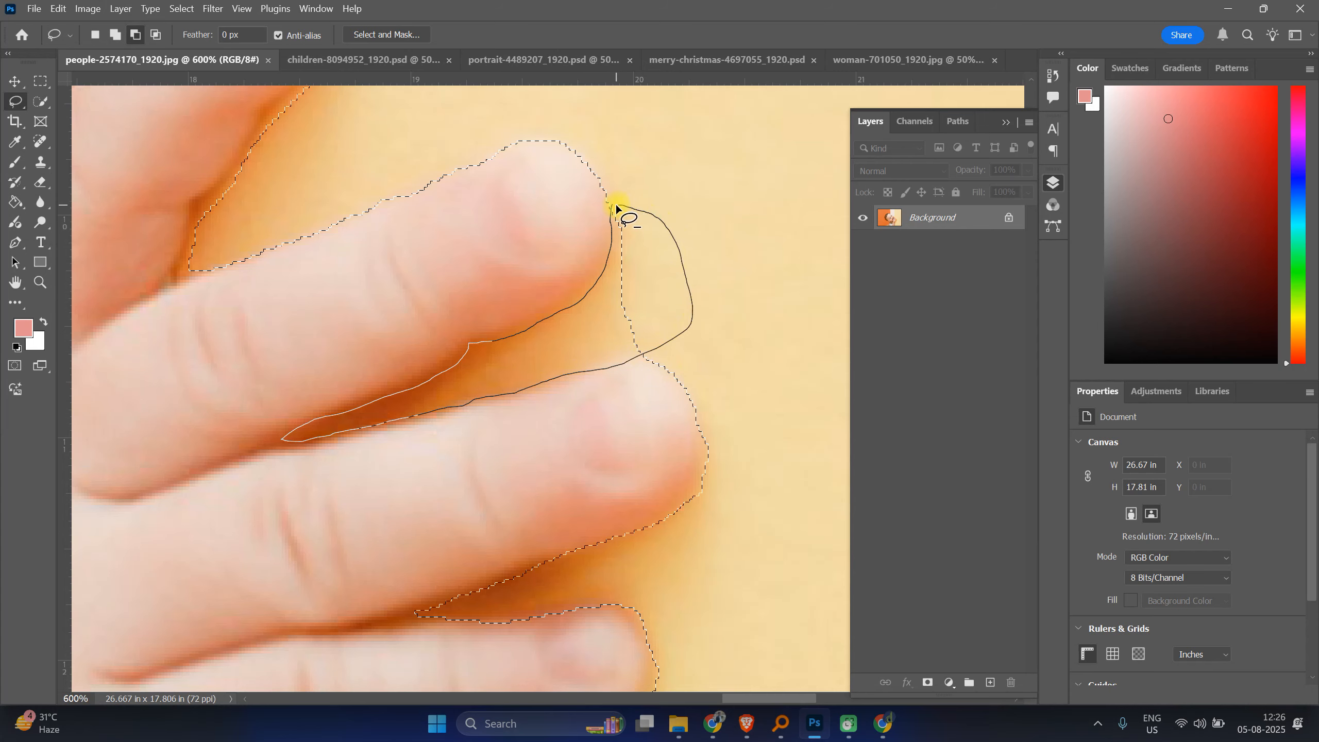
pyautogui.moveTo(615, 202); pyautogui.dragTo(616, 203)
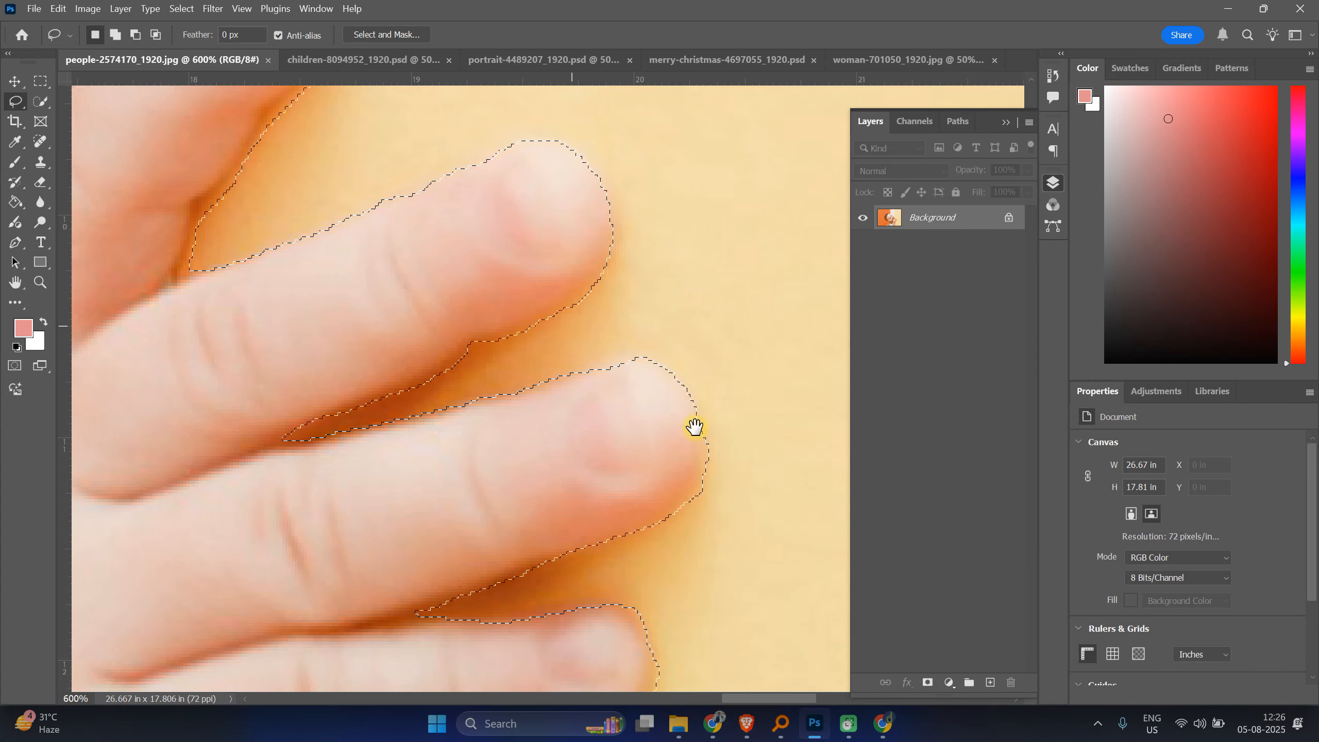
# Step: Add the shaded area between the baby's cheek and the wall edge to the selection with the Lasso tool
pyautogui.moveTo(695, 427); pyautogui.dragTo(745, 477)
pyautogui.moveTo(641, 393); pyautogui.dragTo(753, 512)
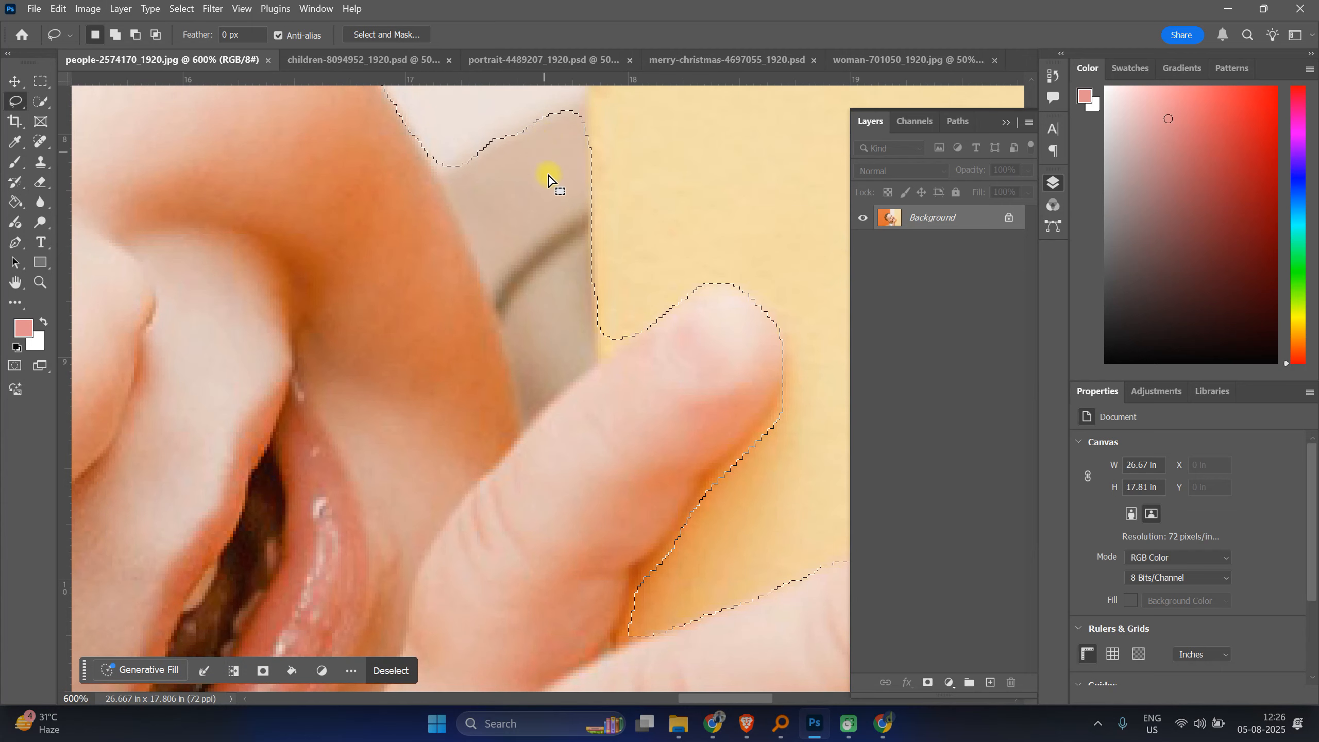
pyautogui.moveTo(618, 173); pyautogui.dragTo(580, 230)
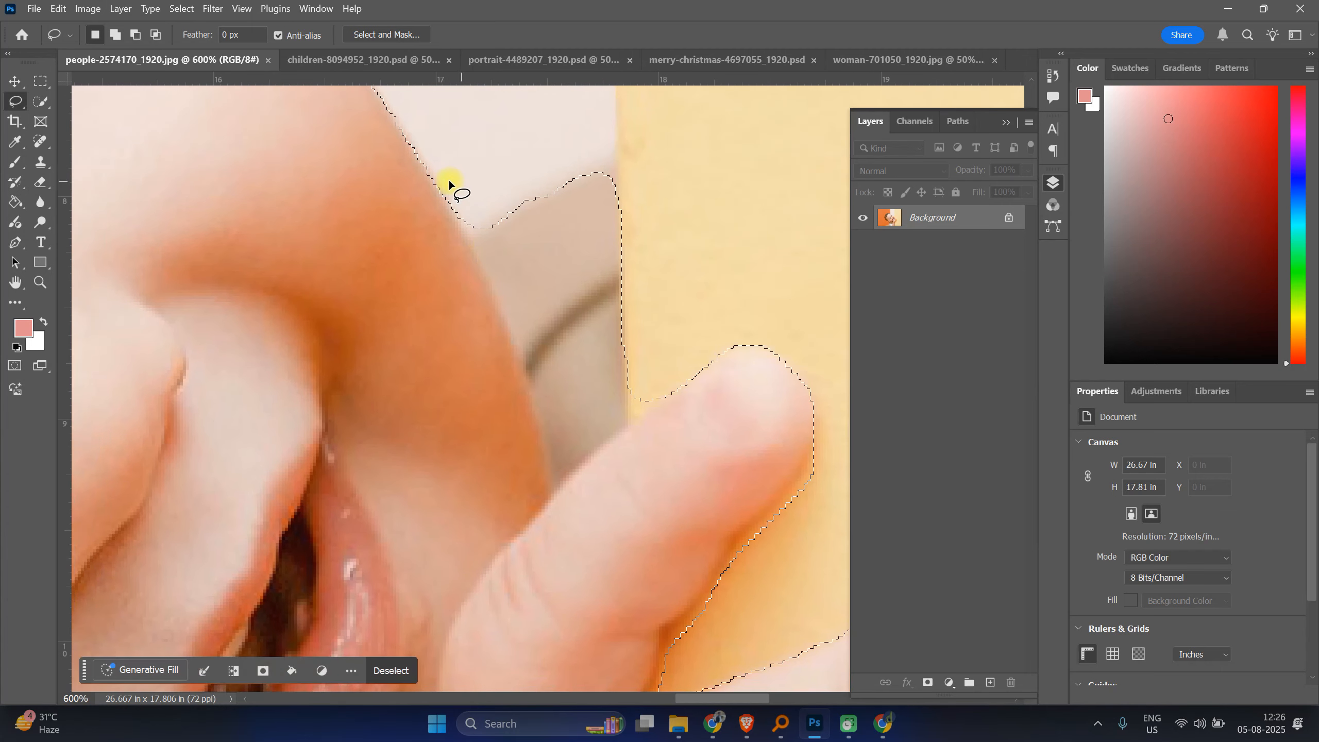
pyautogui.moveTo(436, 183)
pyautogui.mouseDown()
pyautogui.moveTo(488, 222)
pyautogui.moveTo(556, 165)
pyautogui.mouseUp()
pyautogui.moveTo(448, 169); pyautogui.dragTo(449, 172)
pyautogui.press('shift')
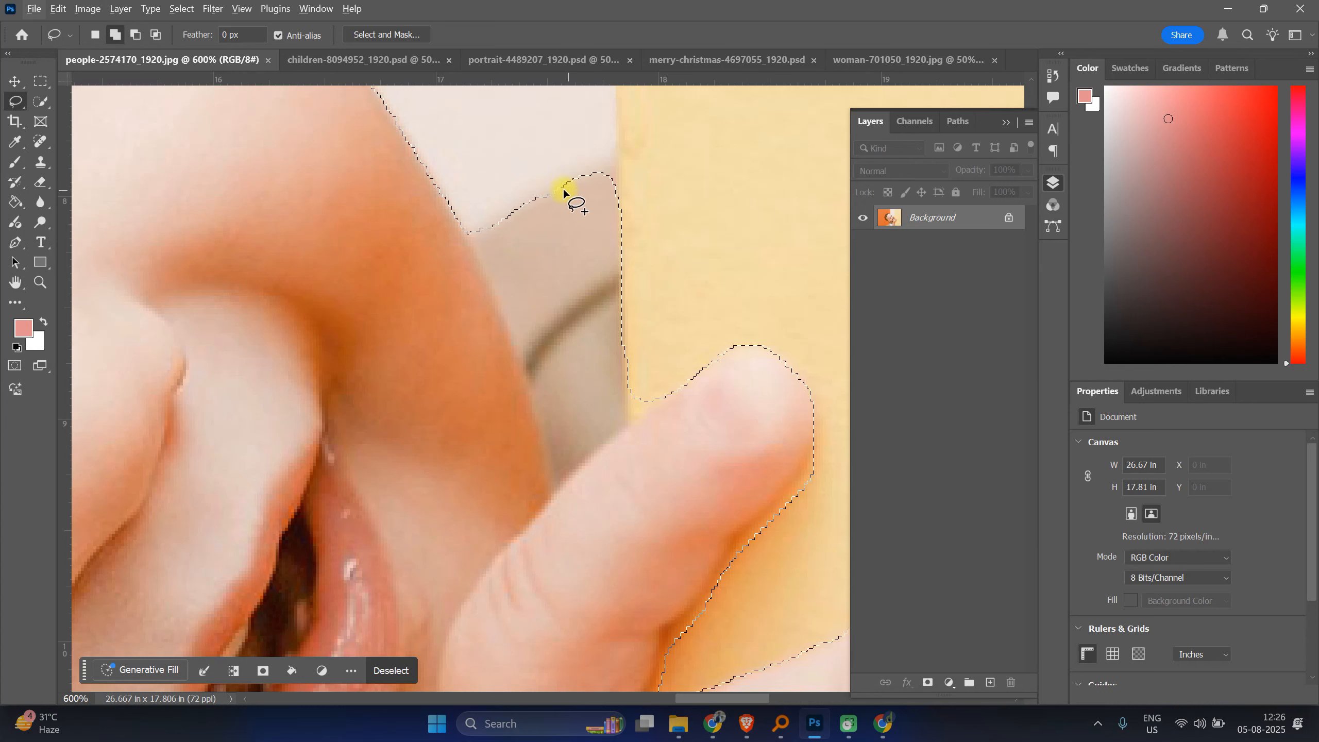
pyautogui.moveTo(559, 193); pyautogui.dragTo(605, 167)
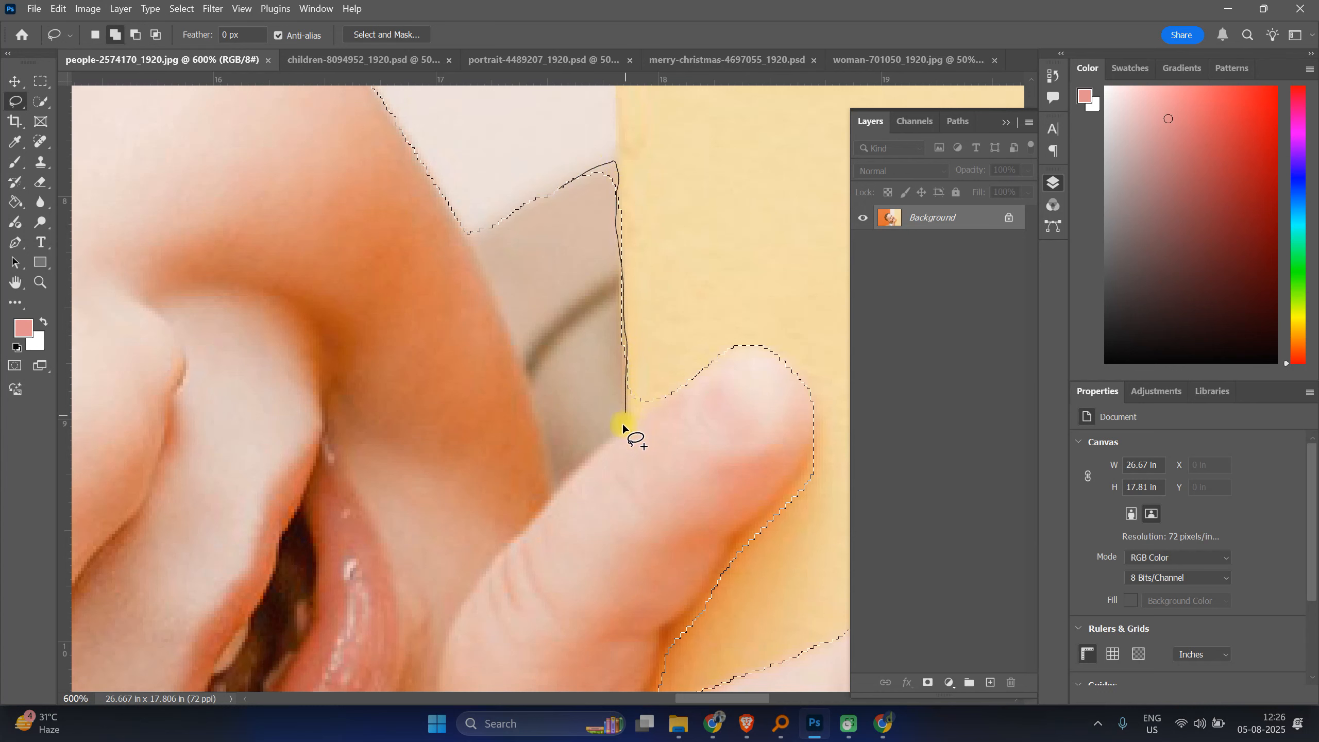
pyautogui.moveTo(575, 425); pyautogui.dragTo(576, 423)
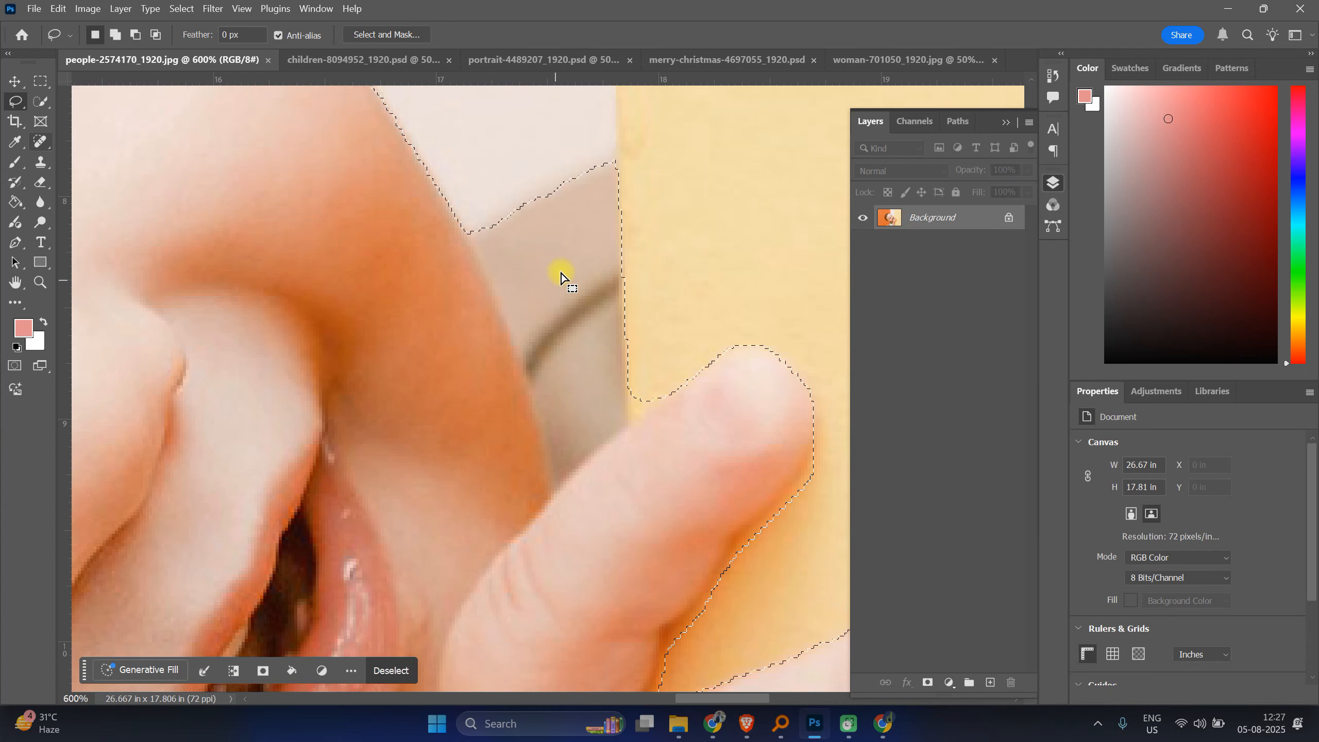
# Step: Subtract a small sliver near the fingertip and wall edge from the selection with the Lasso tool
pyautogui.press('alt')
pyautogui.moveTo(623, 362)
pyautogui.mouseDown()
pyautogui.moveTo(627, 419)
pyautogui.moveTo(663, 393)
pyautogui.moveTo(670, 350)
pyautogui.moveTo(628, 356)
pyautogui.mouseUp()
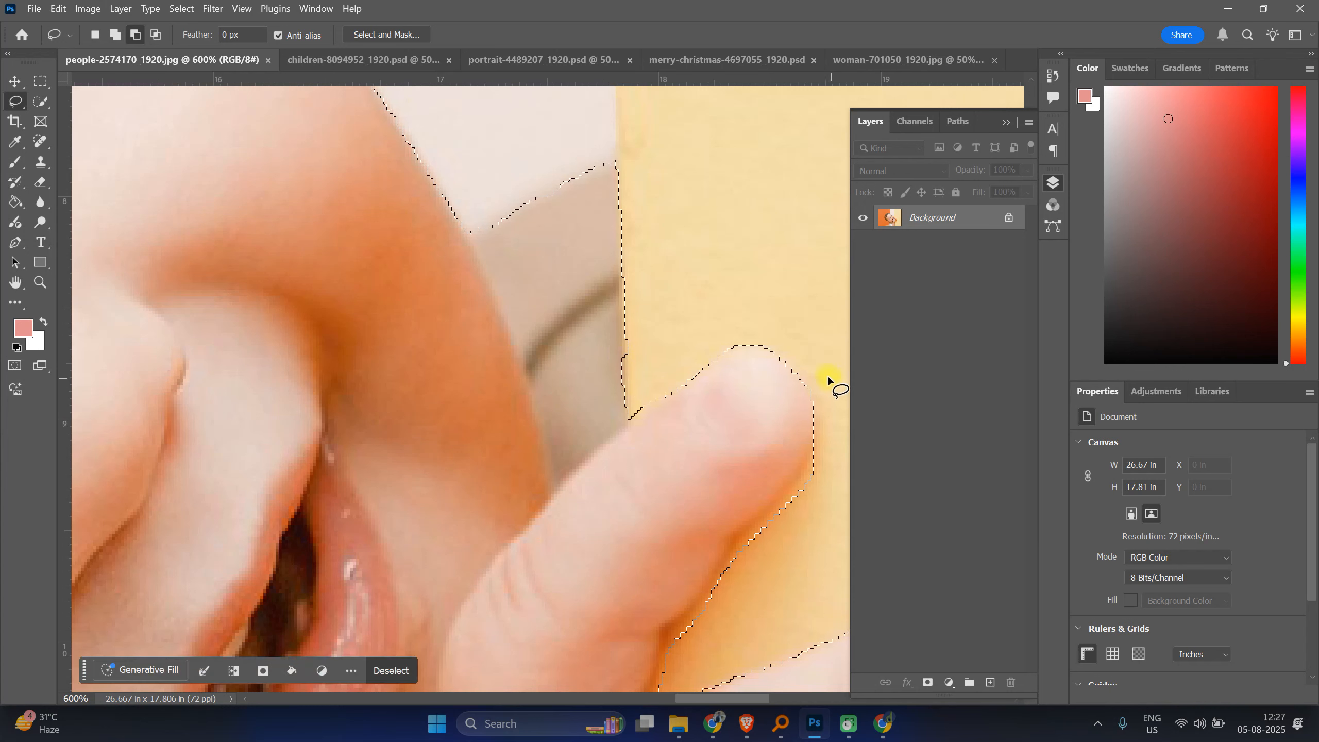
# Step: Add the lower part of the baby's ear to the selection with the Lasso tool
pyautogui.hotkey('ctrl', '1')
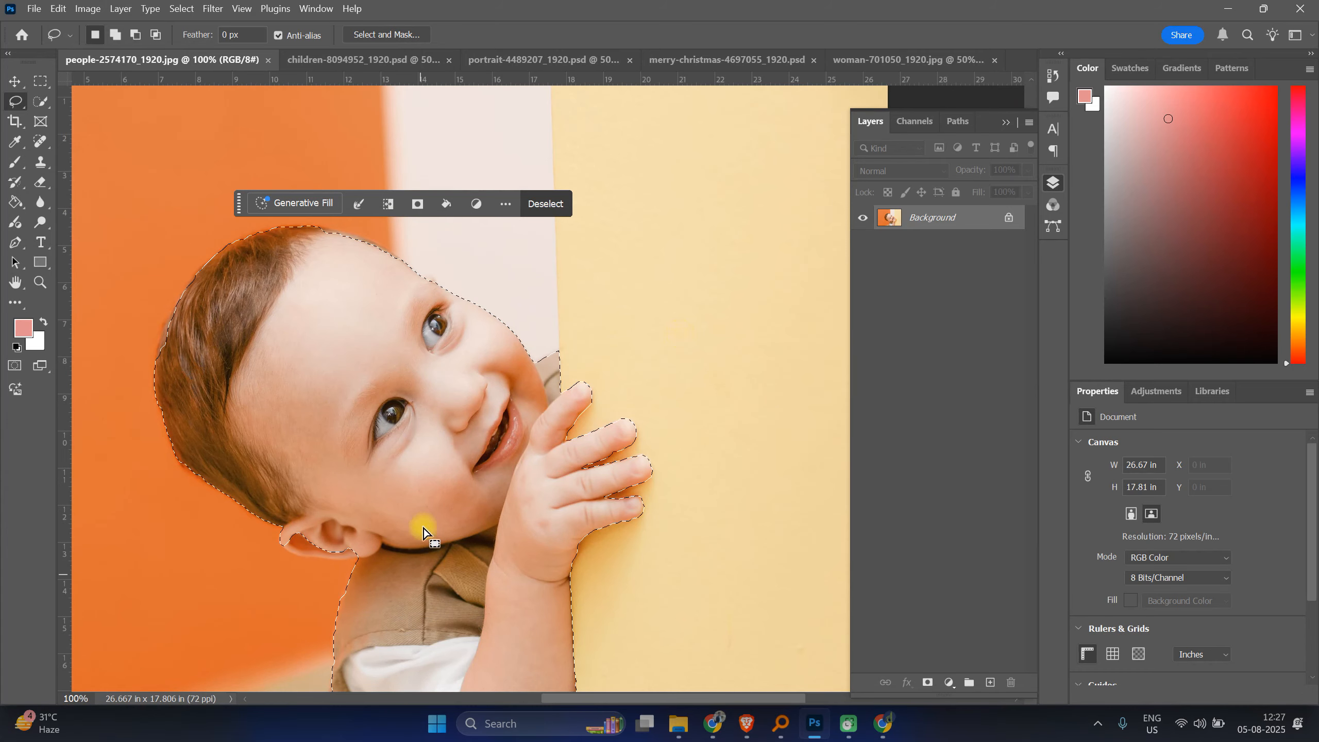
pyautogui.moveTo(344, 427); pyautogui.dragTo(730, 155)
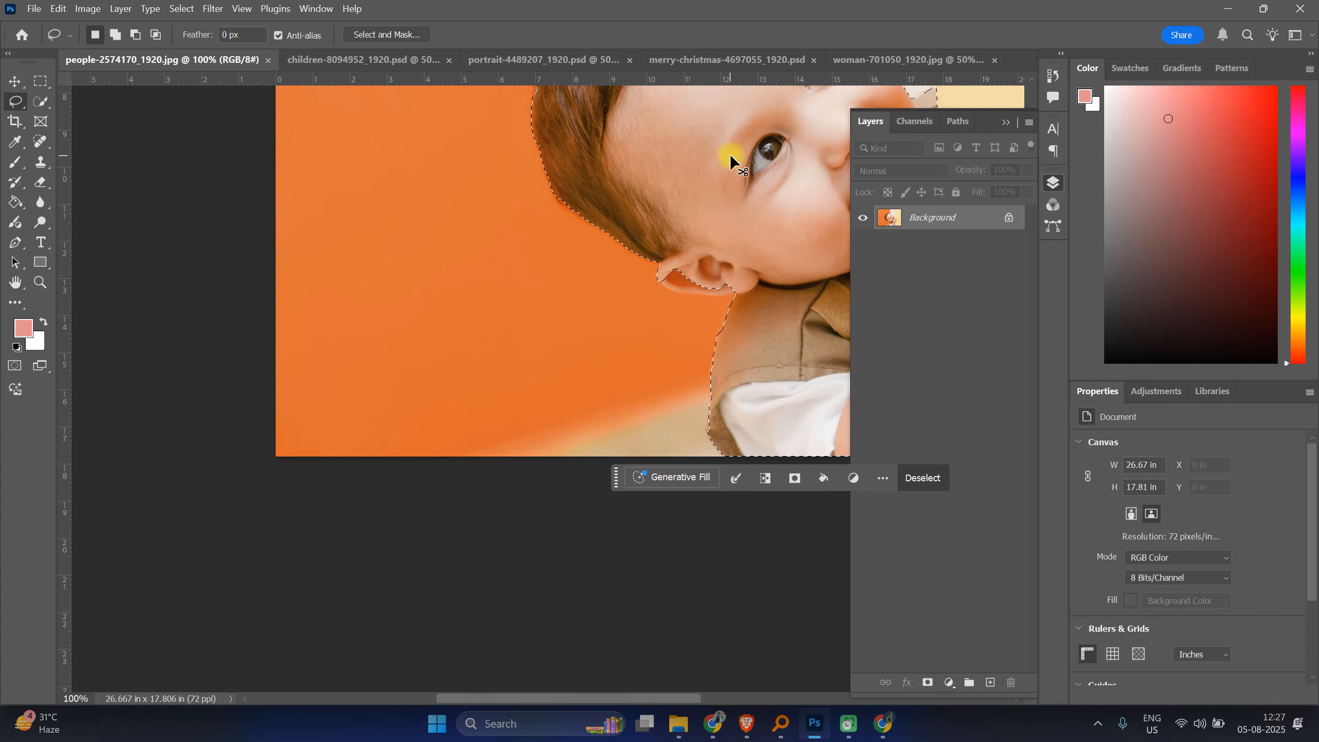
pyautogui.hotkey('ctrl', '+')
pyautogui.hotkey('ctrl', '+')
pyautogui.hotkey('ctrl', '+')
pyautogui.moveTo(795, 286); pyautogui.dragTo(605, 486)
pyautogui.moveTo(841, 223); pyautogui.dragTo(570, 313)
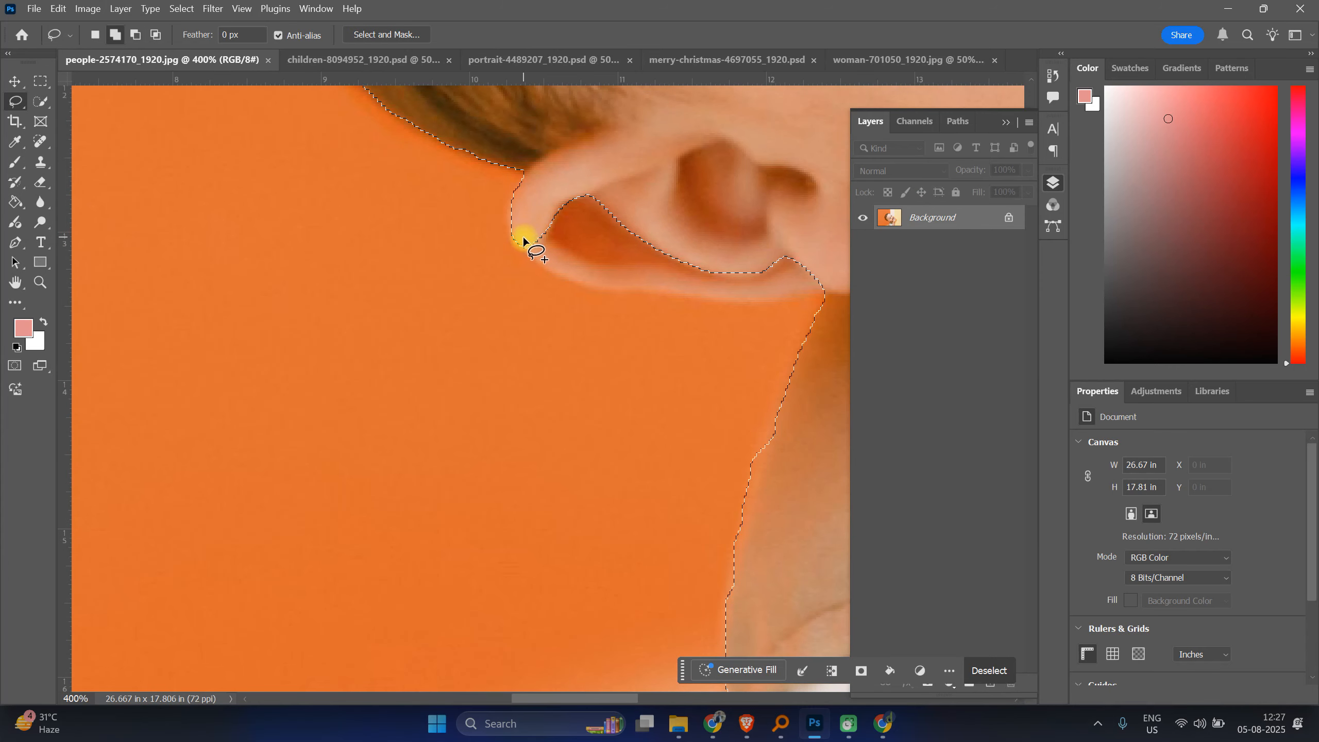
pyautogui.moveTo(522, 239); pyautogui.dragTo(532, 251)
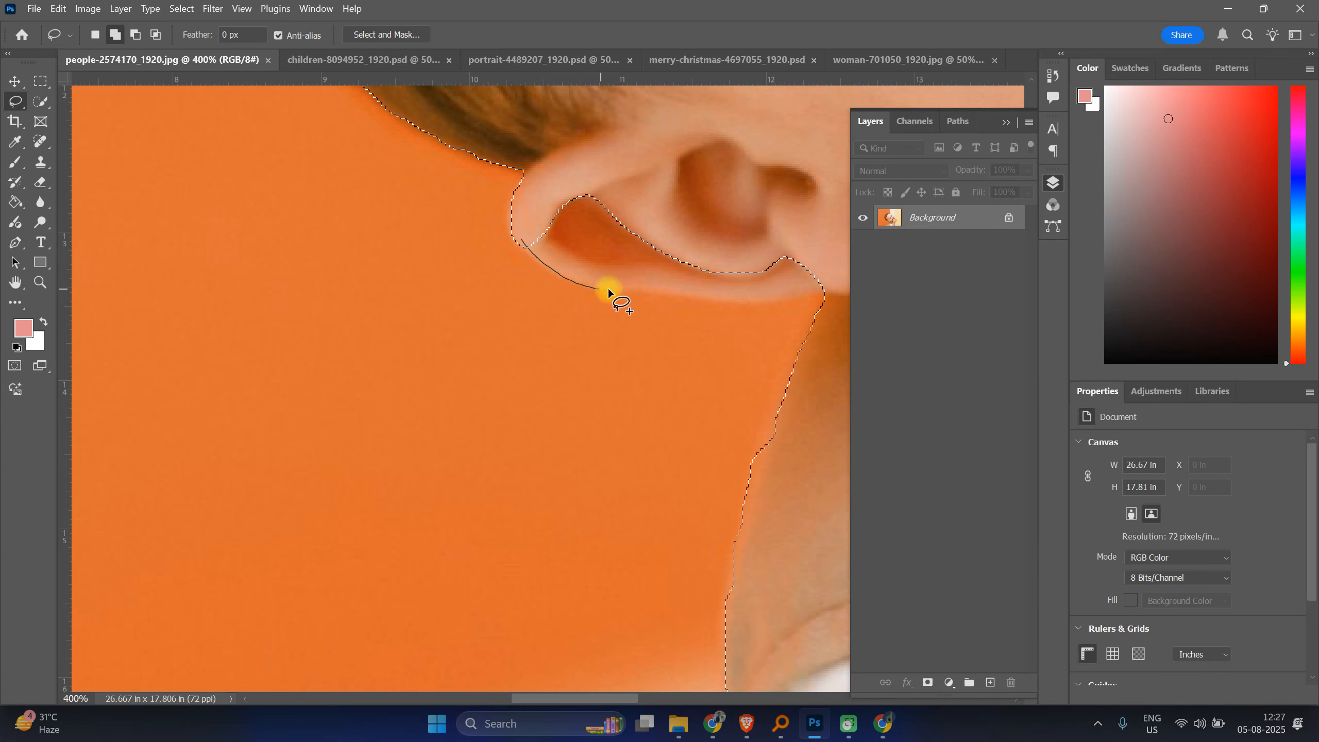
pyautogui.moveTo(699, 298); pyautogui.dragTo(835, 294)
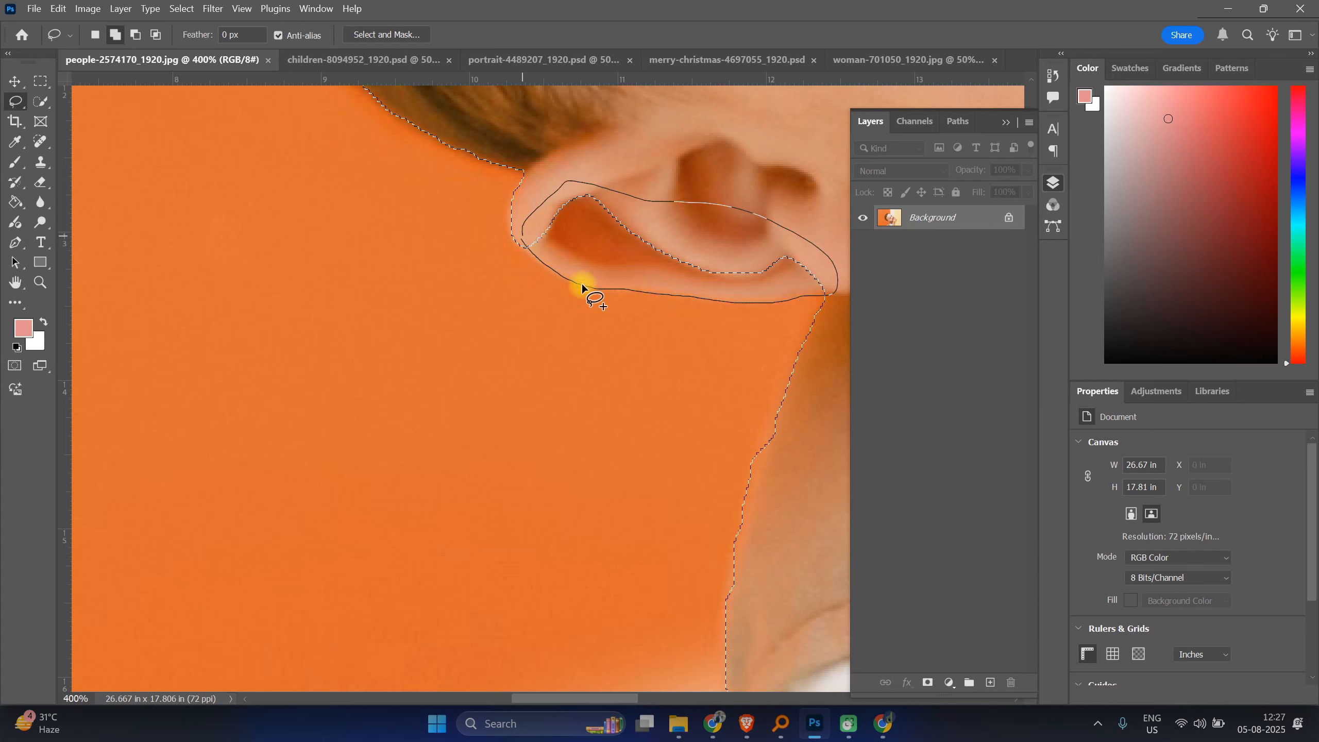
pyautogui.moveTo(581, 284); pyautogui.dragTo(605, 295)
# Step: Refine the selection edge along the baby's neck and shoulder with the Lasso tool
pyautogui.moveTo(736, 375); pyautogui.dragTo(536, 388)
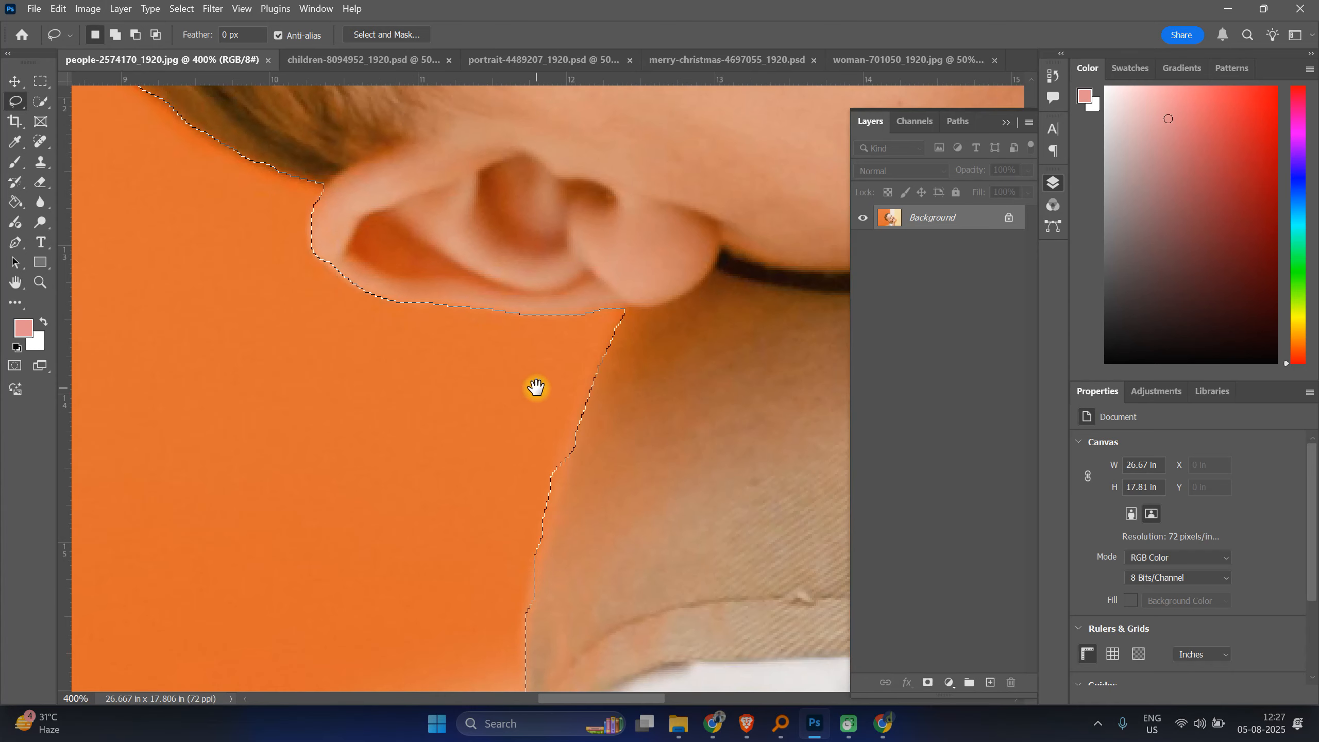
pyautogui.moveTo(554, 501); pyautogui.dragTo(557, 459)
pyautogui.moveTo(635, 429); pyautogui.dragTo(629, 581)
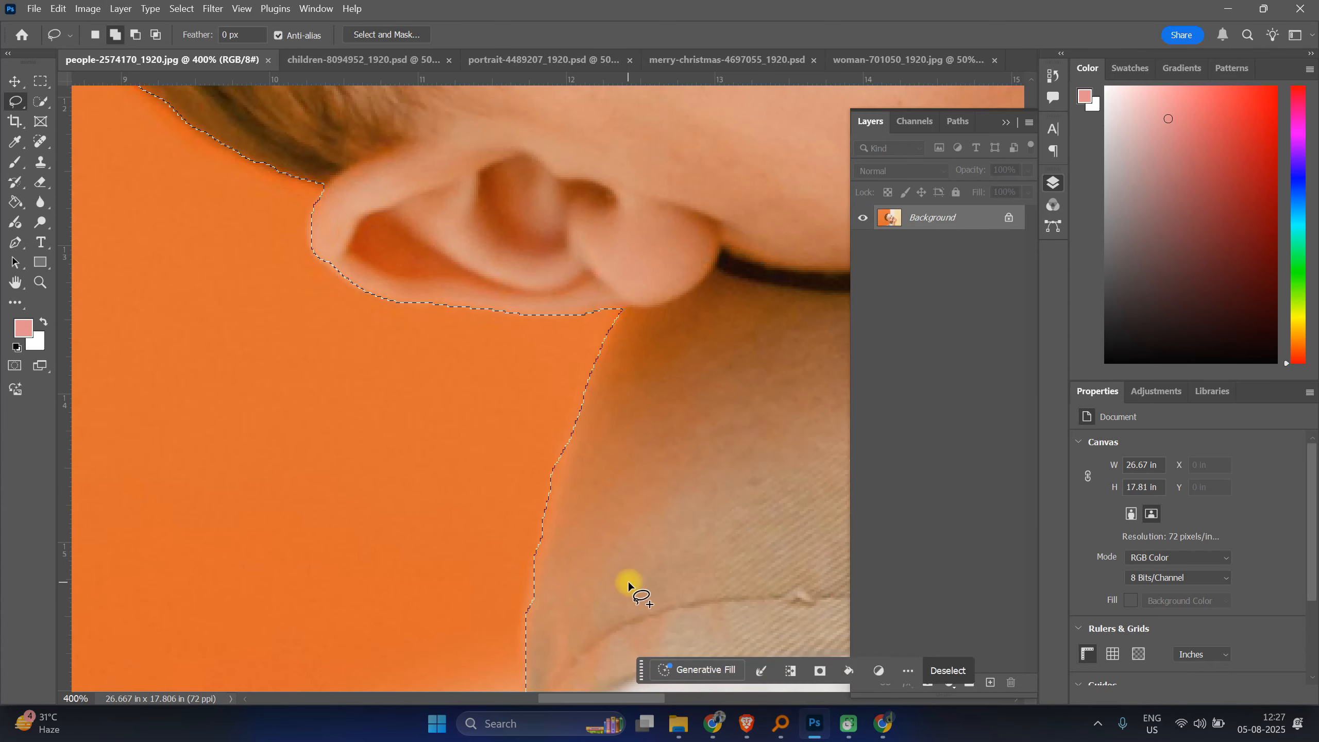
pyautogui.scroll(-2, 627, 519)
pyautogui.scroll(-6, 627, 504)
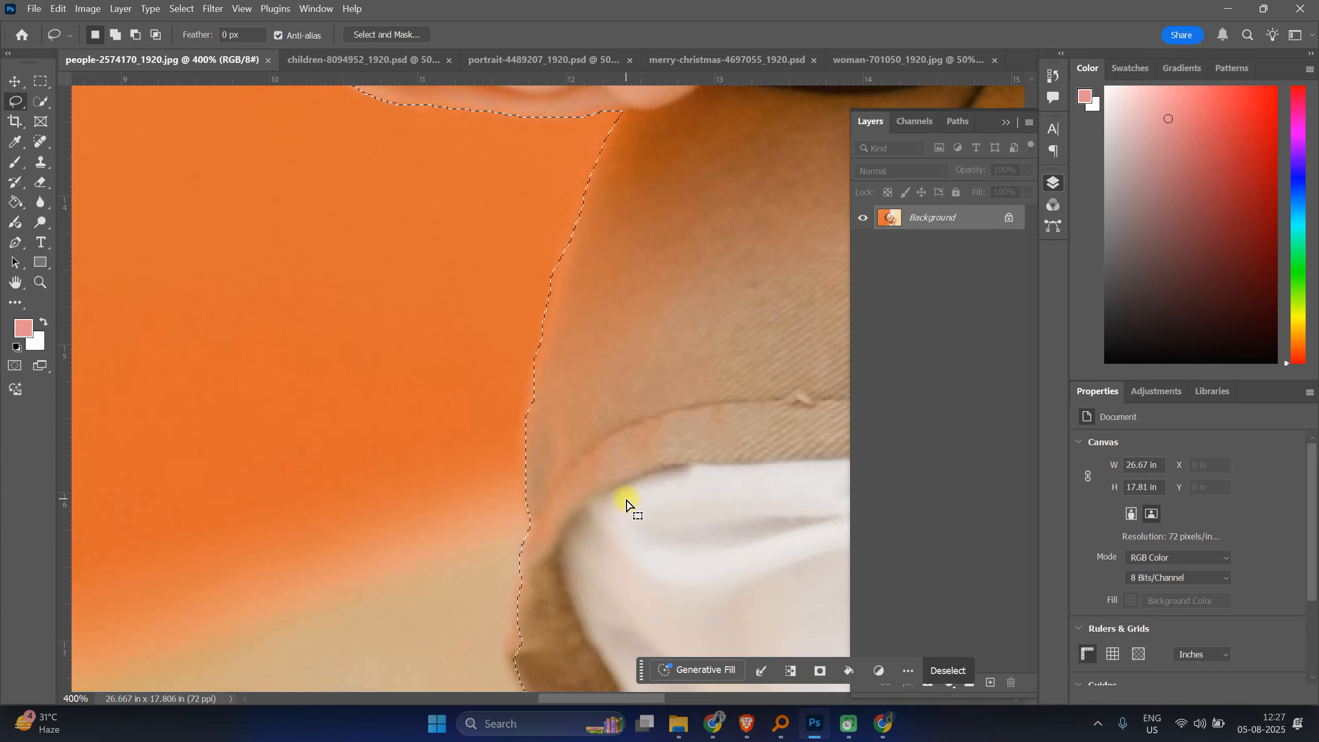
pyautogui.moveTo(523, 392); pyautogui.dragTo(514, 412)
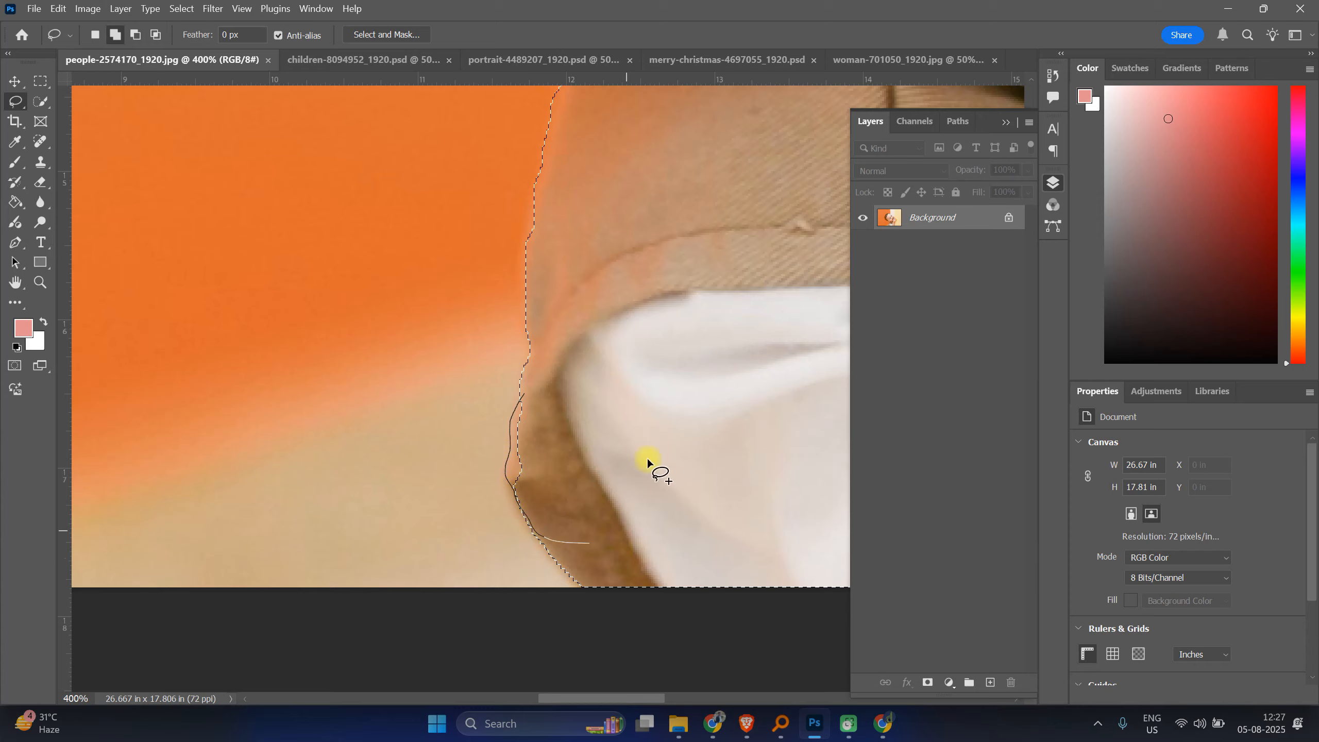
pyautogui.moveTo(647, 460); pyautogui.dragTo(624, 443)
pyautogui.moveTo(800, 442); pyautogui.dragTo(227, 546)
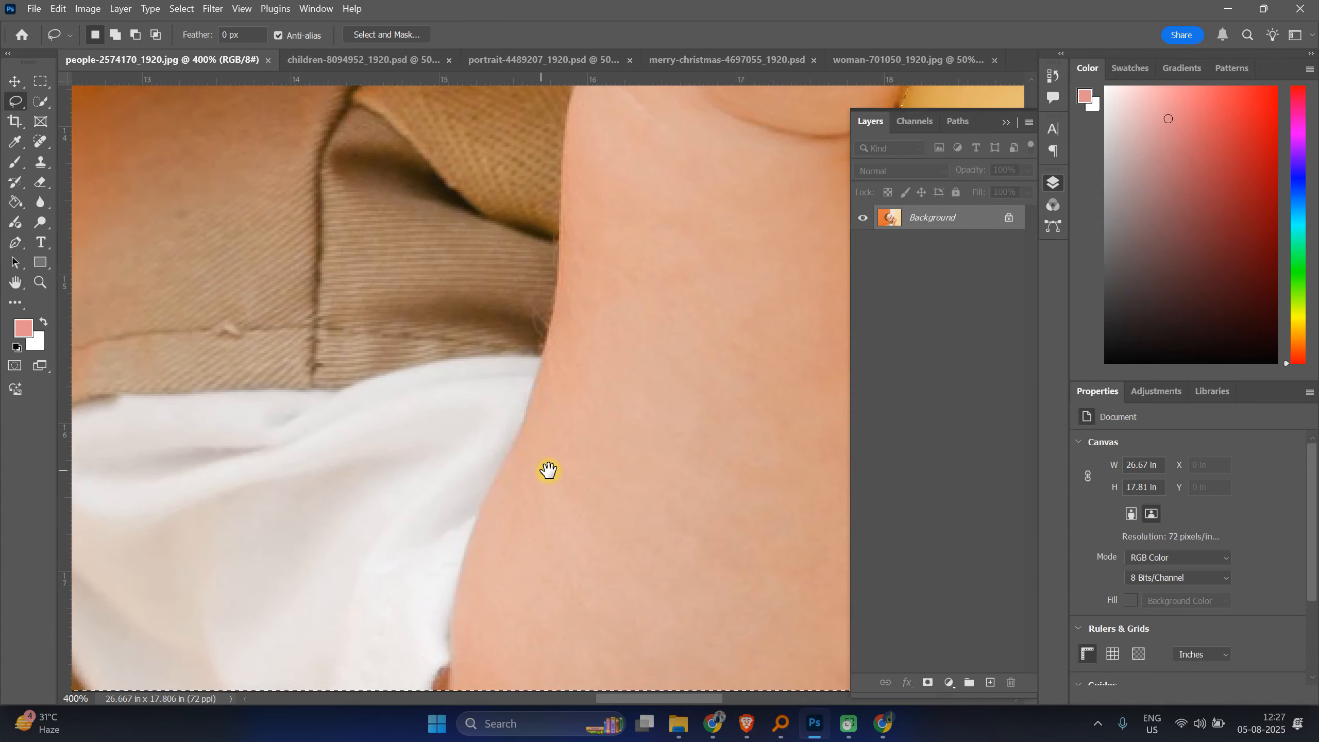
# Step: Fill the selection with the pink foreground colour on a new layer, then deselect
pyautogui.hotkey('ctrl', '-')
pyautogui.hotkey('ctrl', '-')
pyautogui.hotkey('ctrl', '-')
pyautogui.hotkey('ctrl', '-')
pyautogui.hotkey('ctrl', '-')
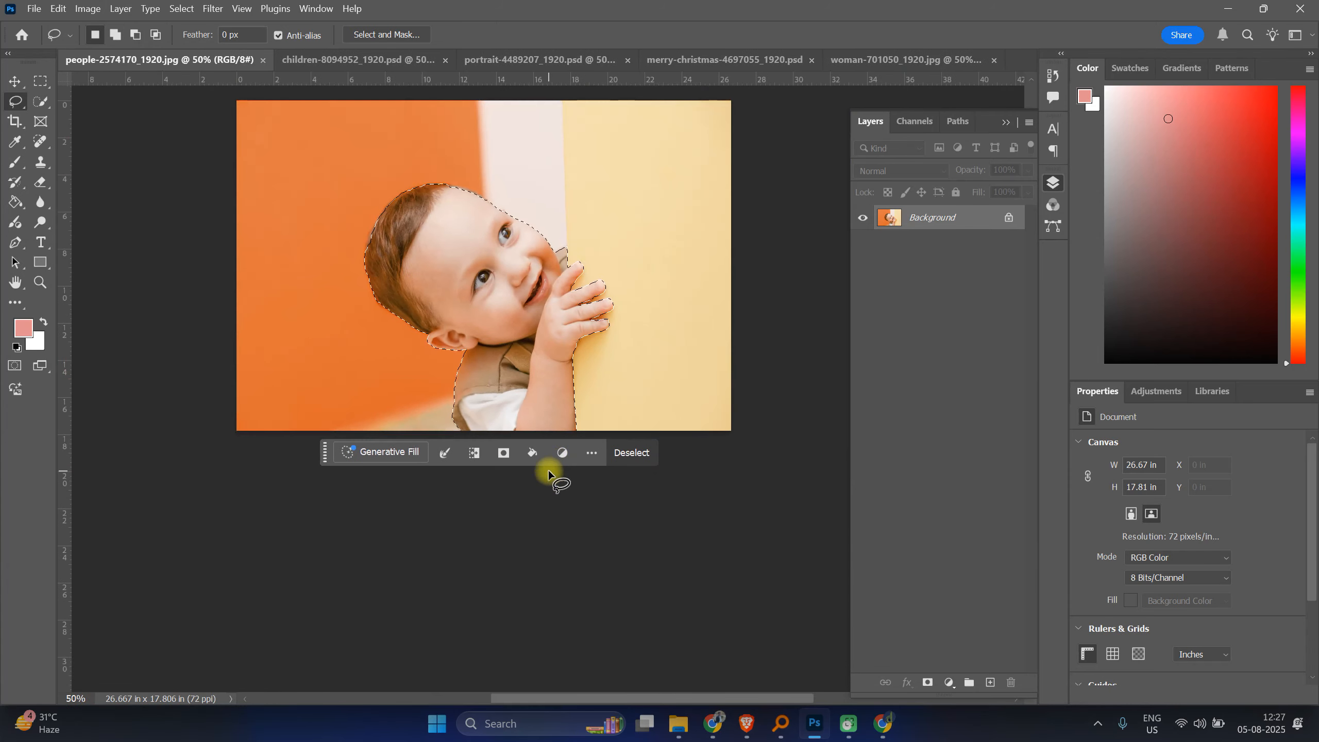
pyautogui.click(990, 684)
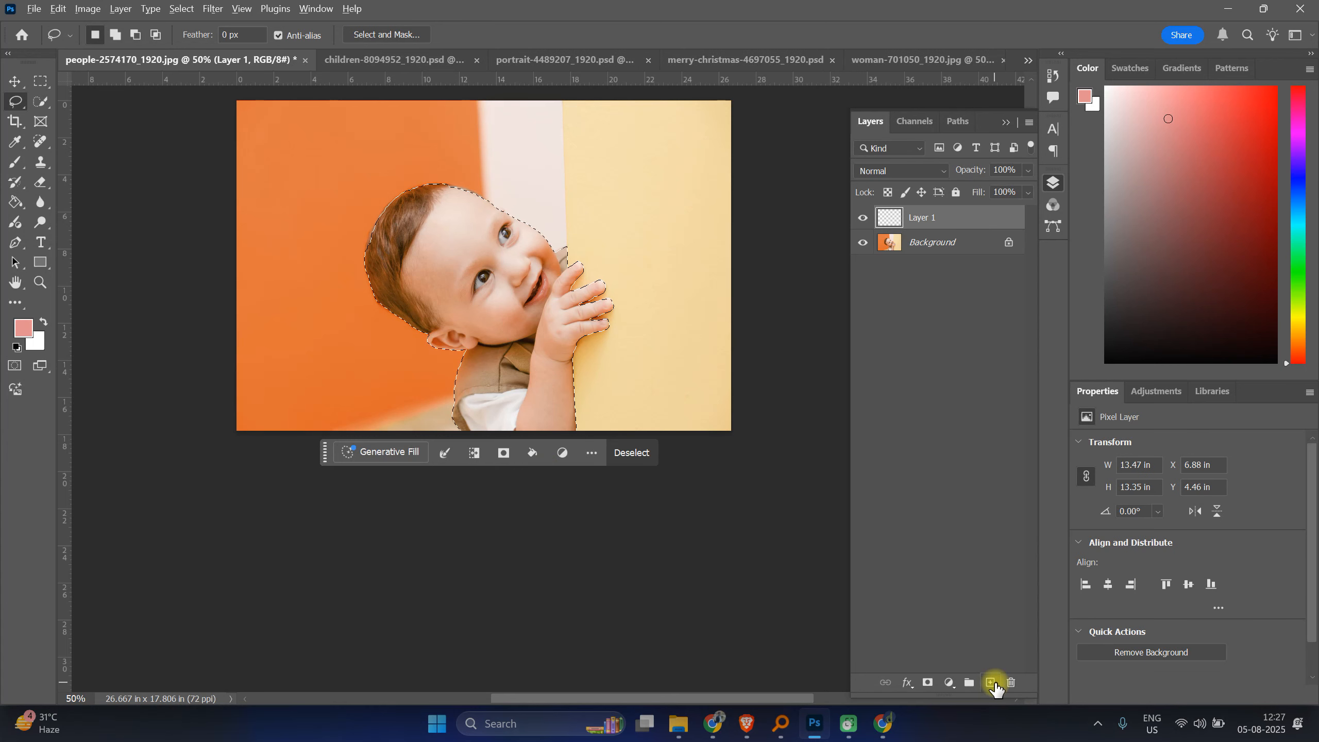
pyautogui.hotkey('alt', 'BackSpace')
pyautogui.hotkey('ctrl', 'd')
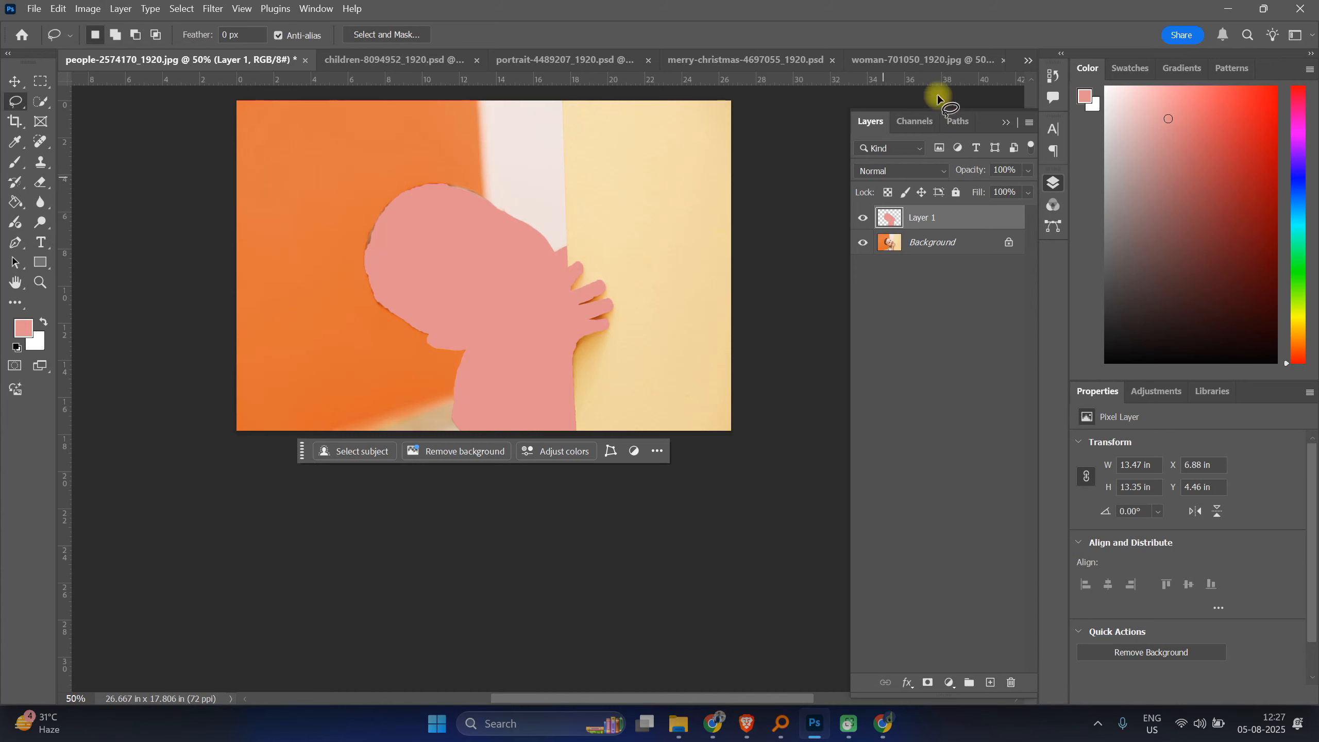
# Step: Review the filled silhouettes in the other open document tabs
pyautogui.click(922, 59)
pyautogui.click(665, 60)
pyautogui.click(483, 52)
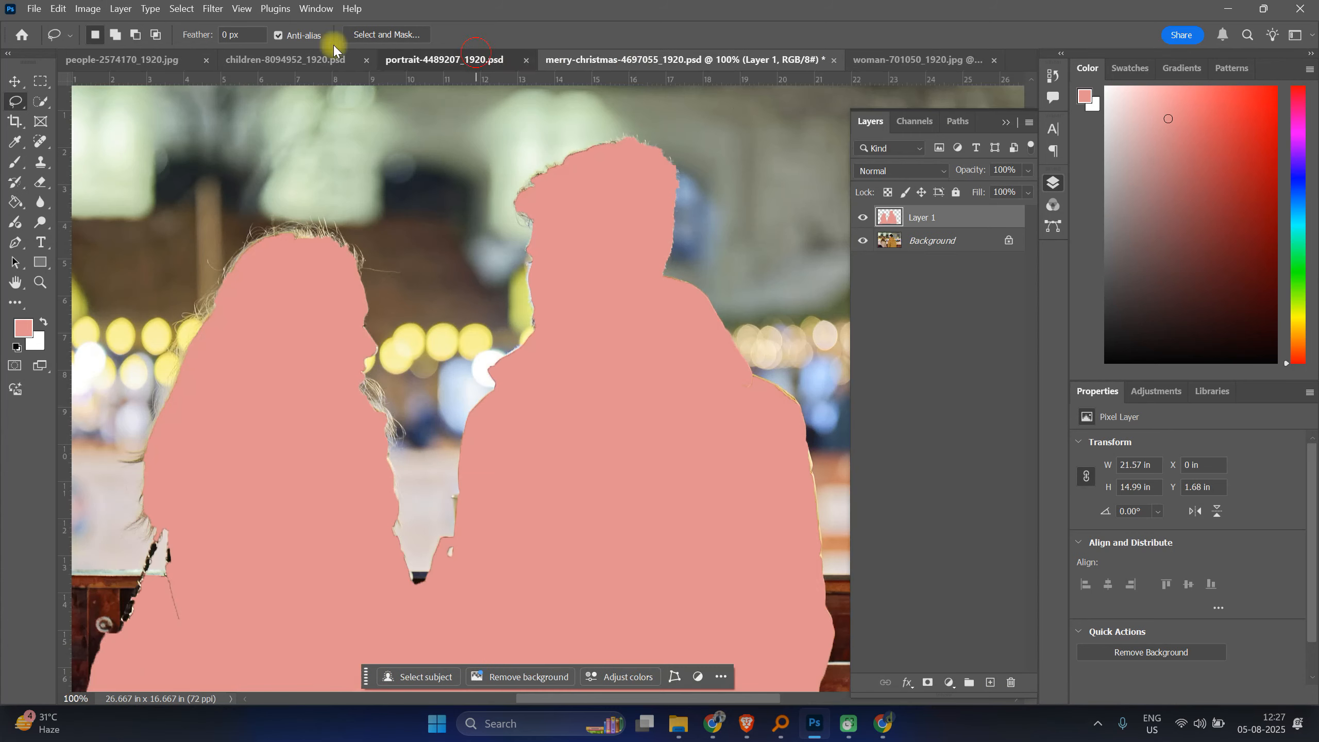
pyautogui.click(296, 54)
pyautogui.click(144, 54)
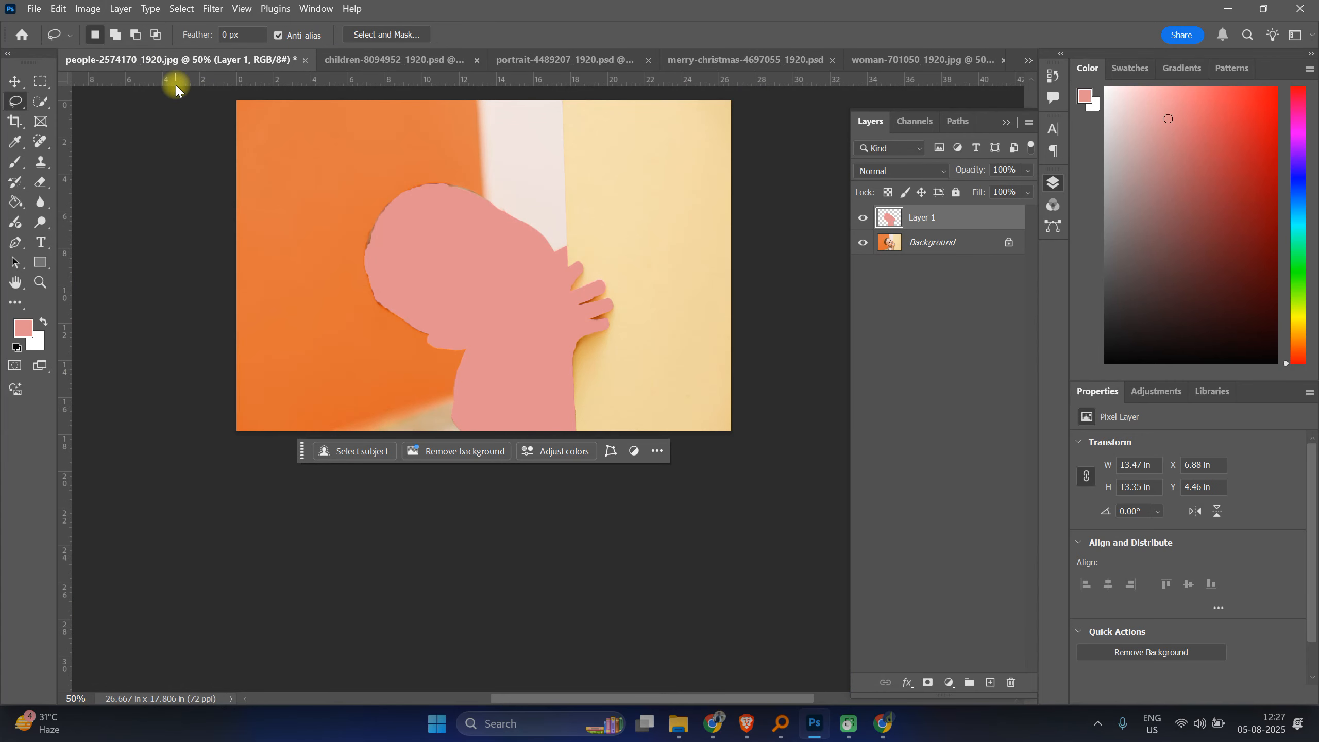
# Step: Close the baby photo, saving it as people-2574170_1920 in Photoshop format in Downloads
pyautogui.click(305, 60)
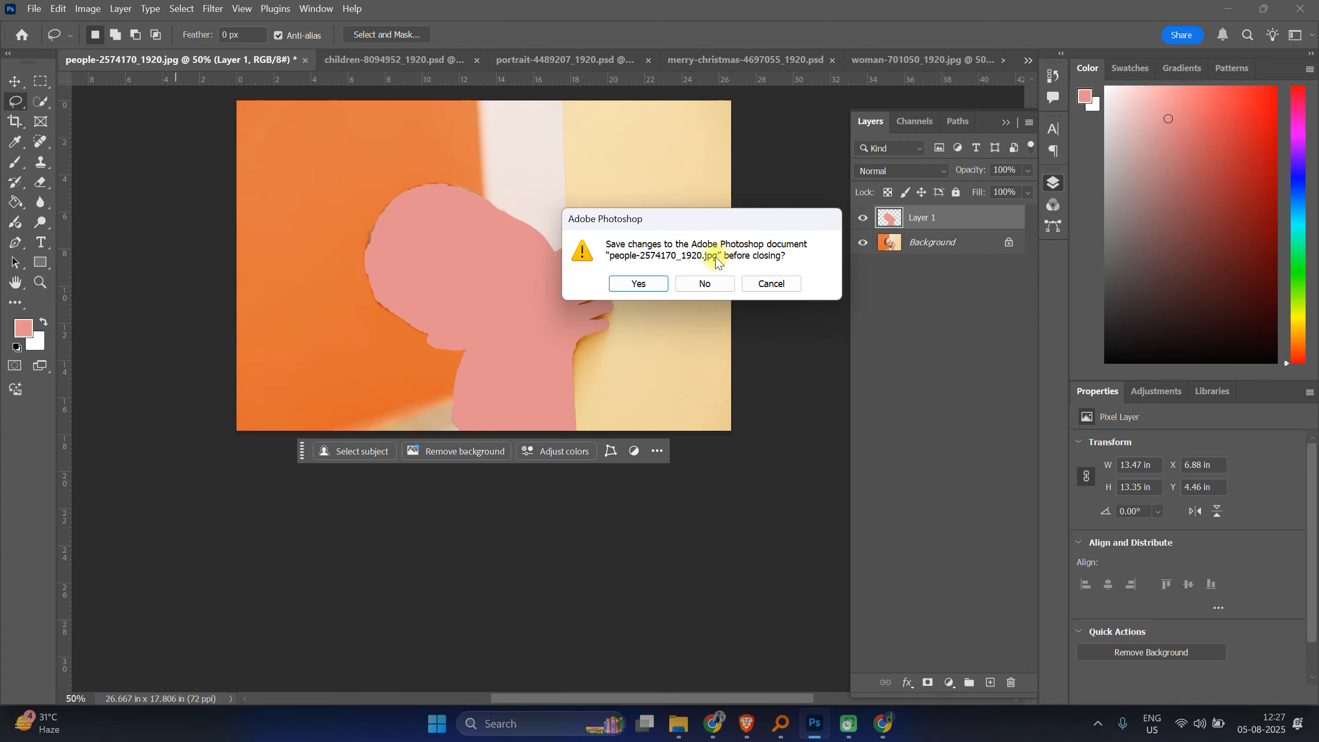
pyautogui.click(640, 284)
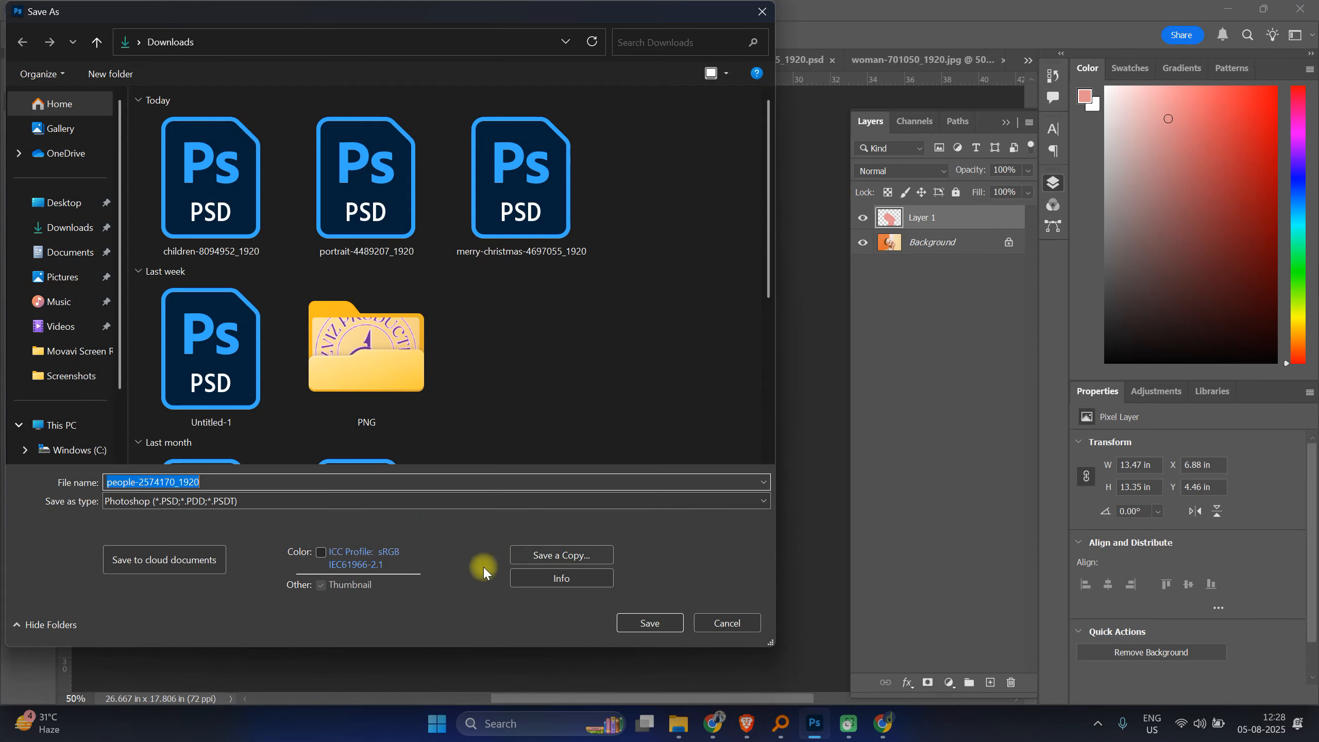
pyautogui.click(650, 623)
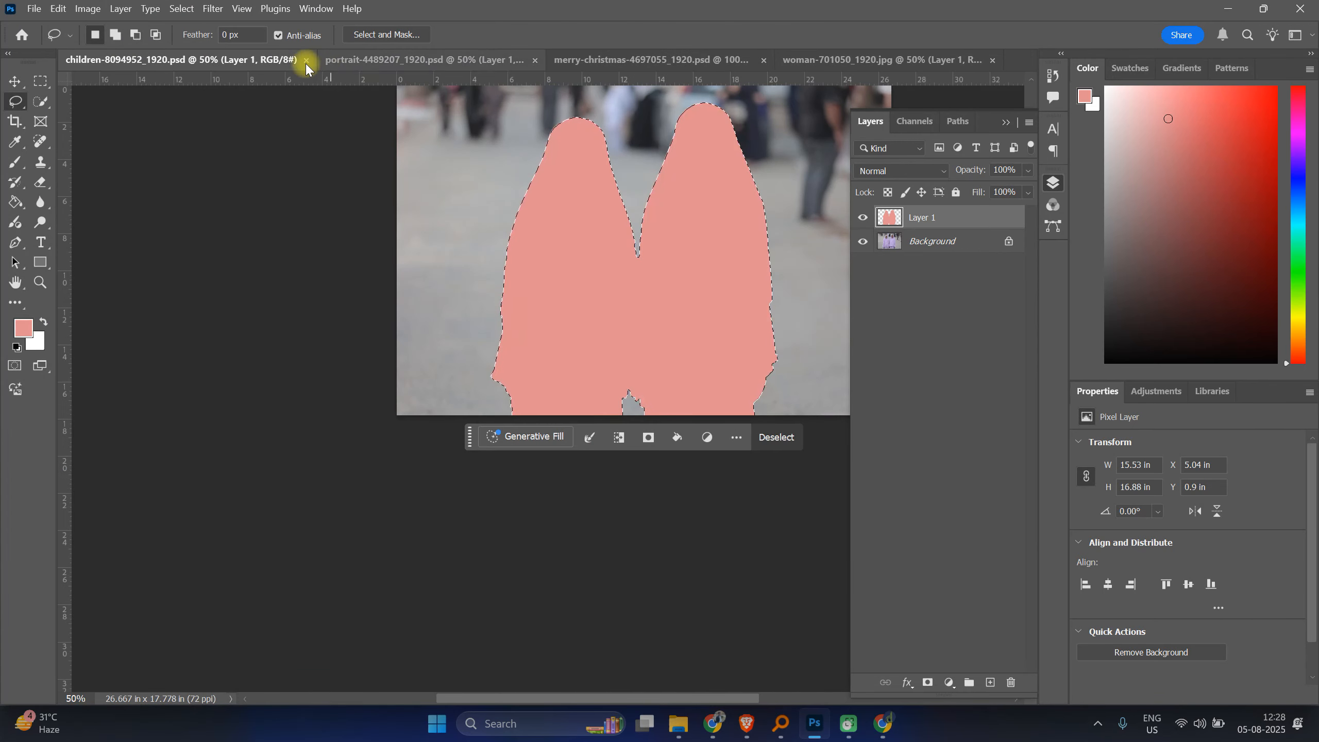
# Step: Close the children, portrait and Christmas documents, saving their changes
pyautogui.click(307, 60)
pyautogui.click(311, 60)
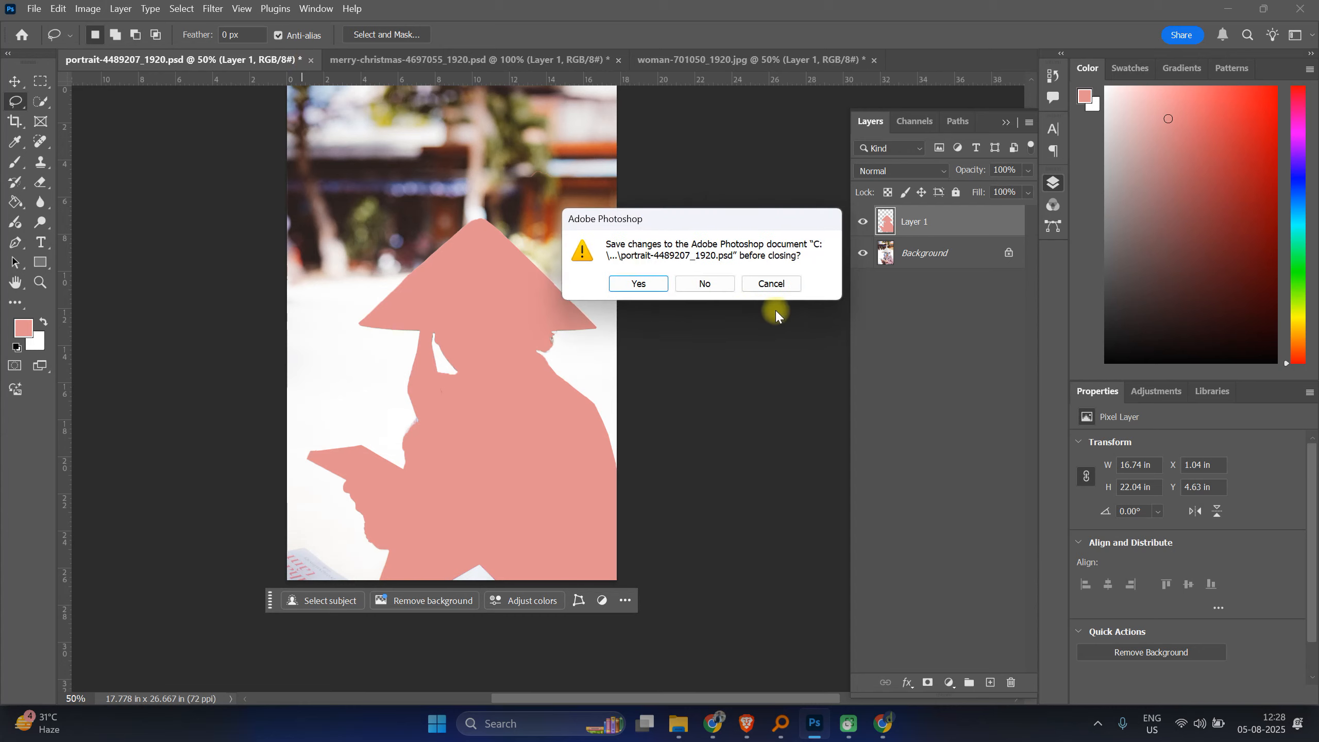
pyautogui.click(650, 285)
pyautogui.click(346, 63)
pyautogui.click(656, 285)
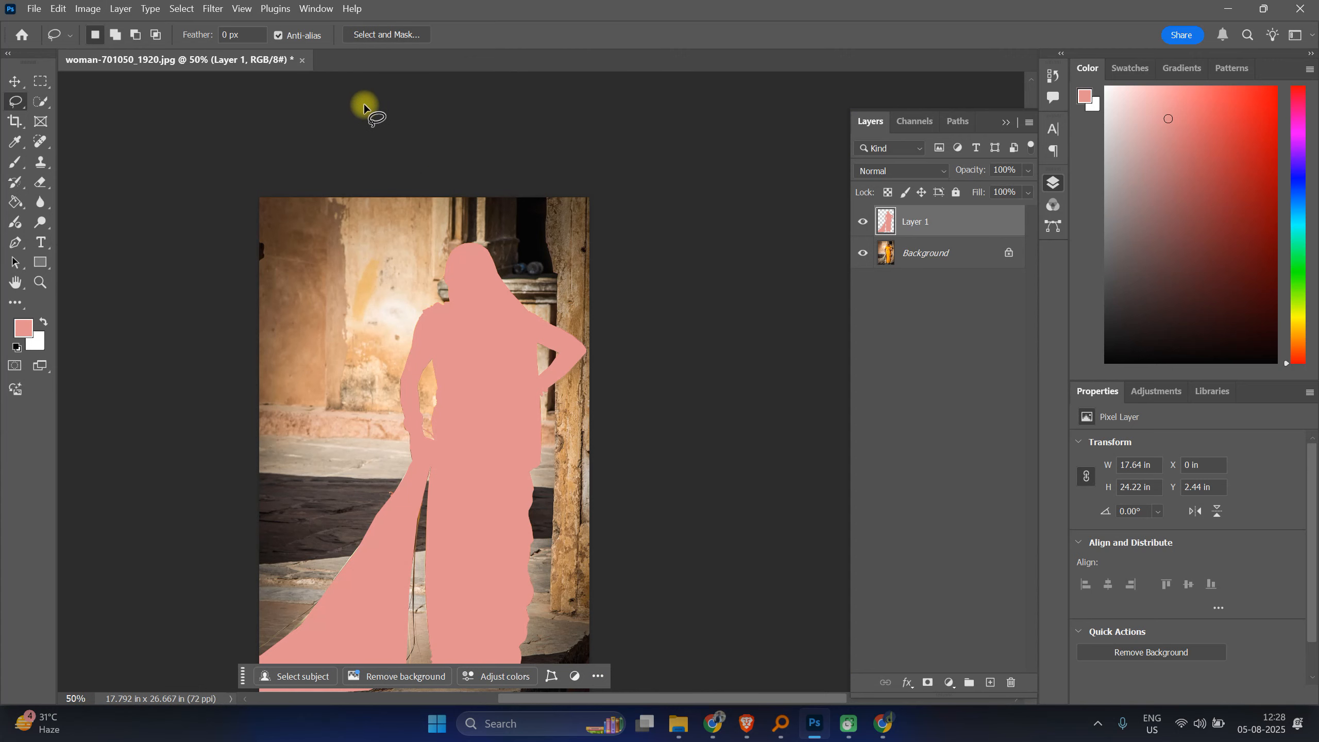
# Step: Close the woman photo, saving it as woman-701050_1920 in Photoshop format in Downloads
pyautogui.click(302, 60)
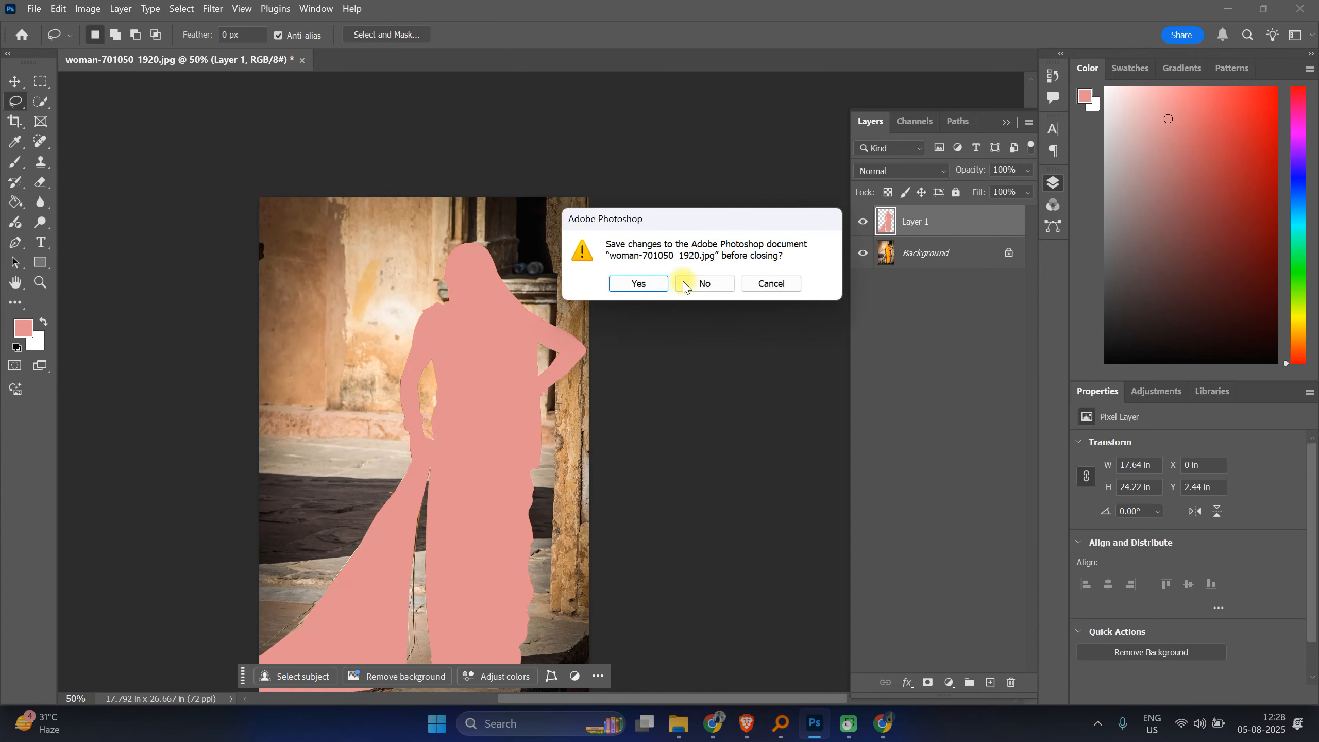
pyautogui.click(654, 281)
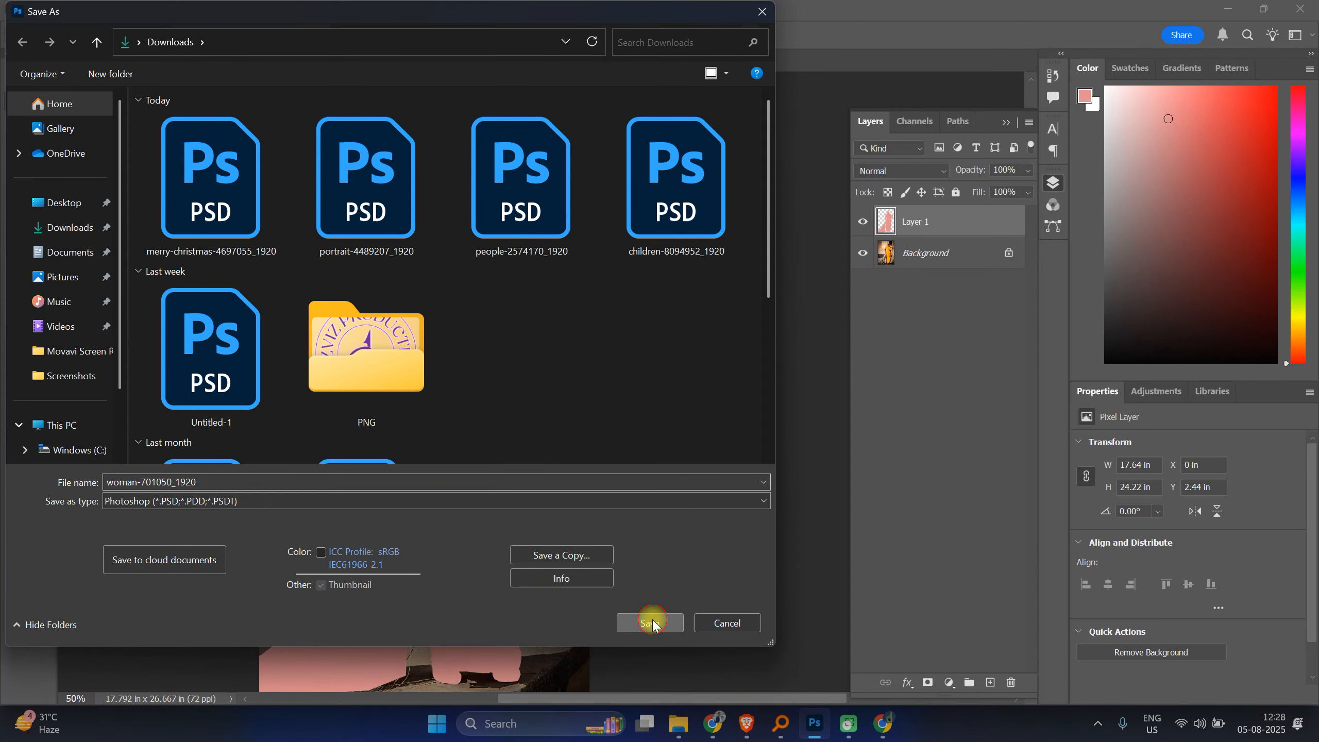
pyautogui.click(652, 619)
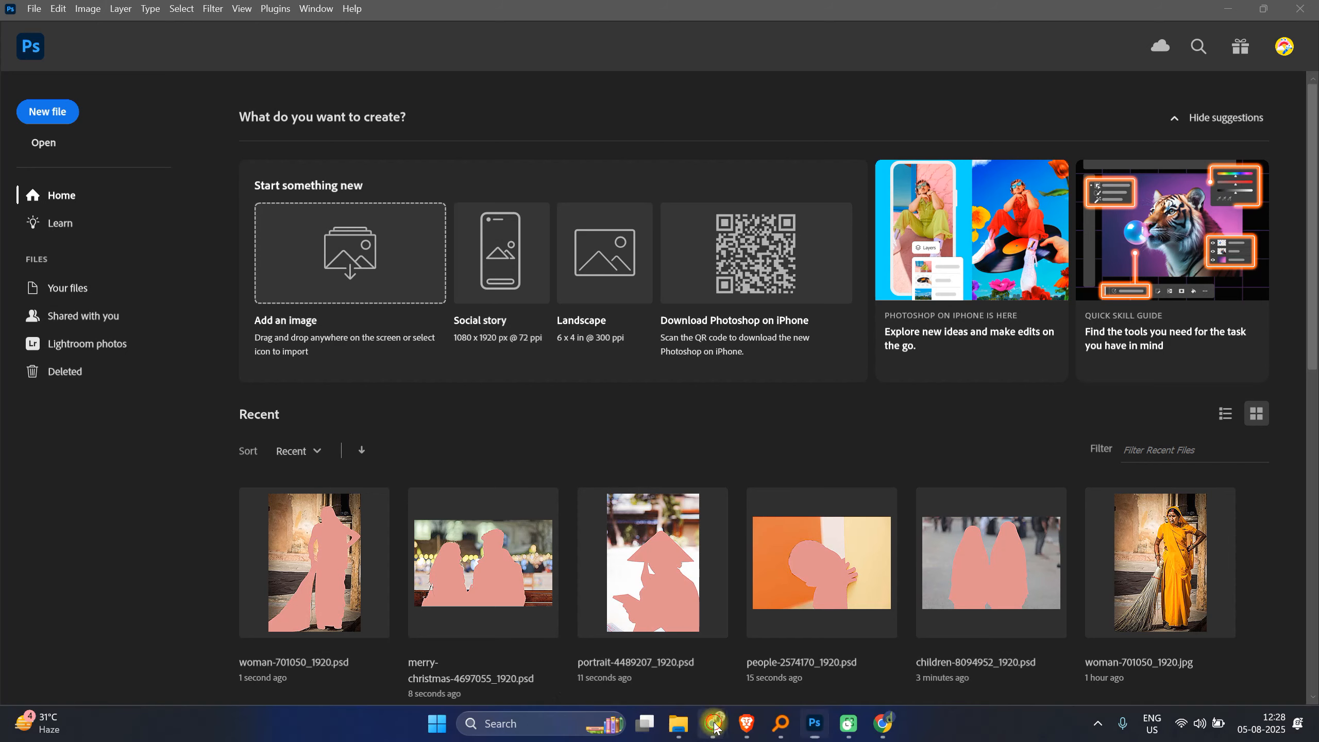
# Step: Switch to the Google Meet browser window and read the in-call messages panel
pyautogui.moveTo(712, 724)
pyautogui.click(654, 658)
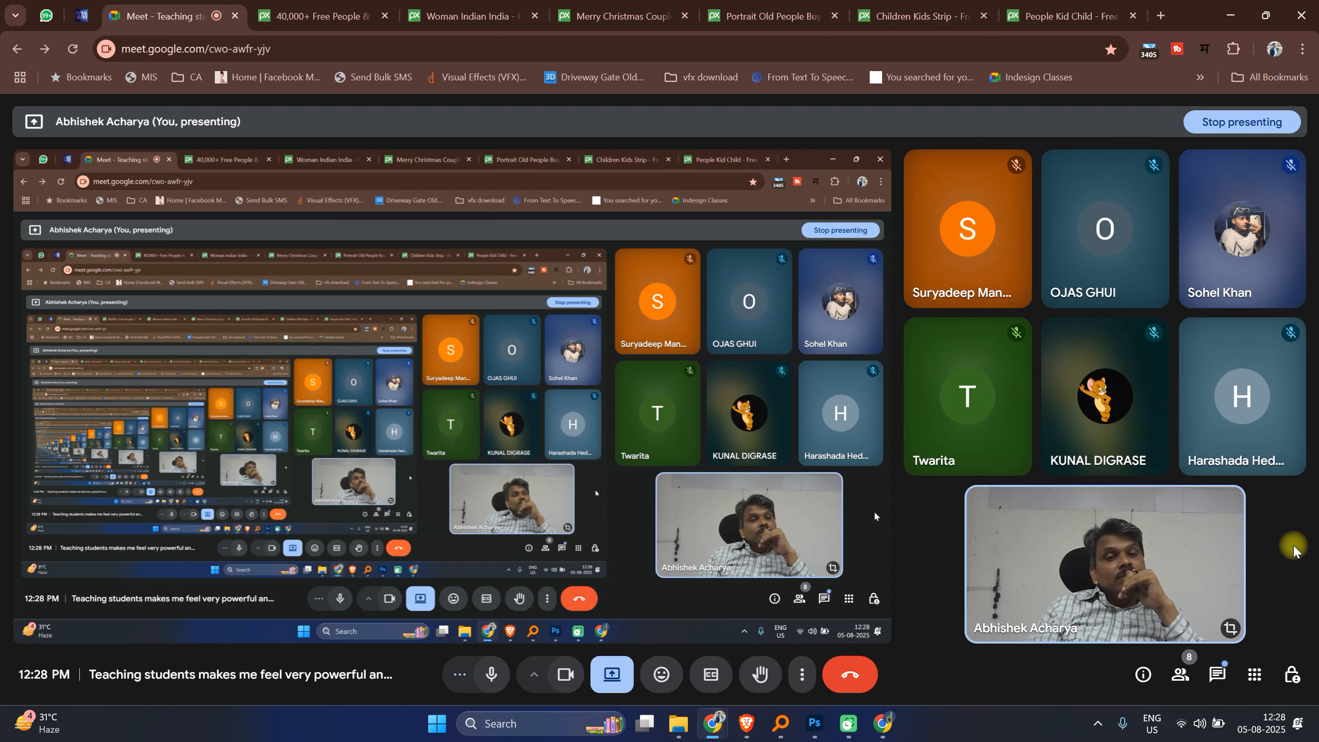
pyautogui.click(1217, 674)
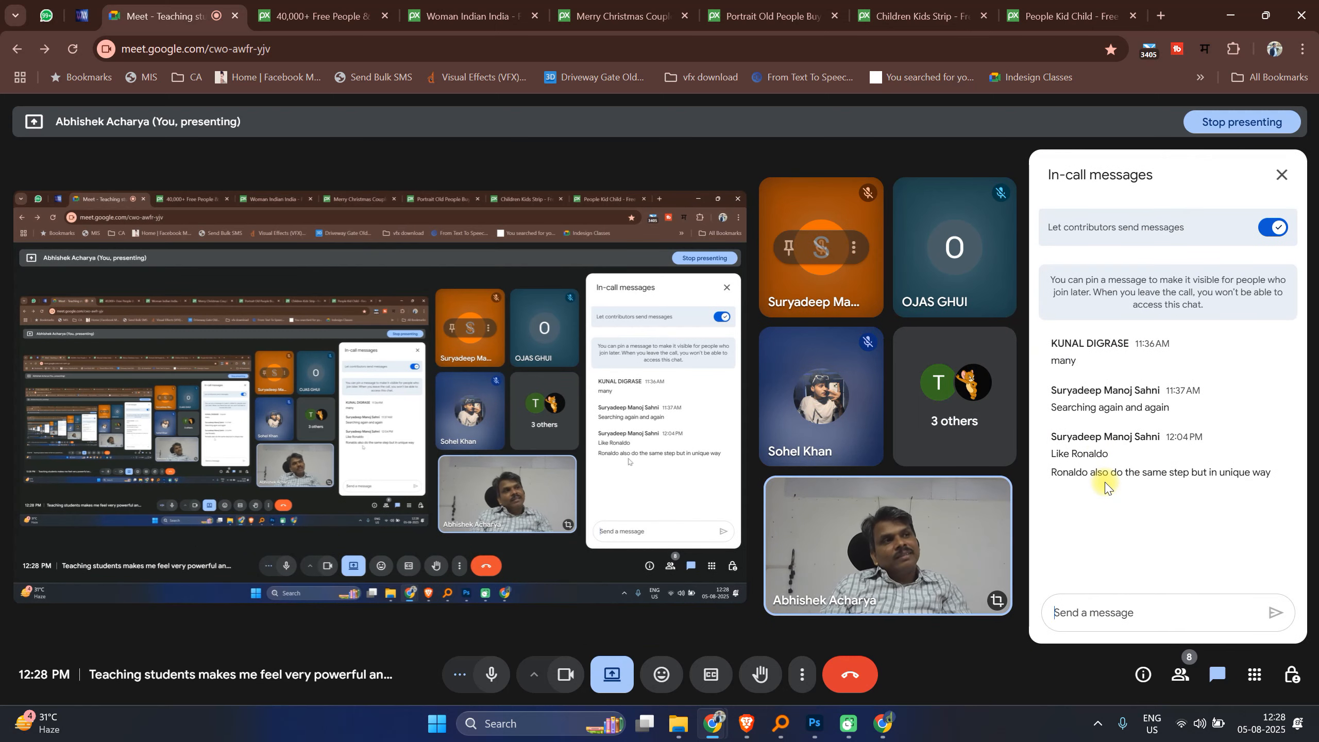
pyautogui.click(1277, 173)
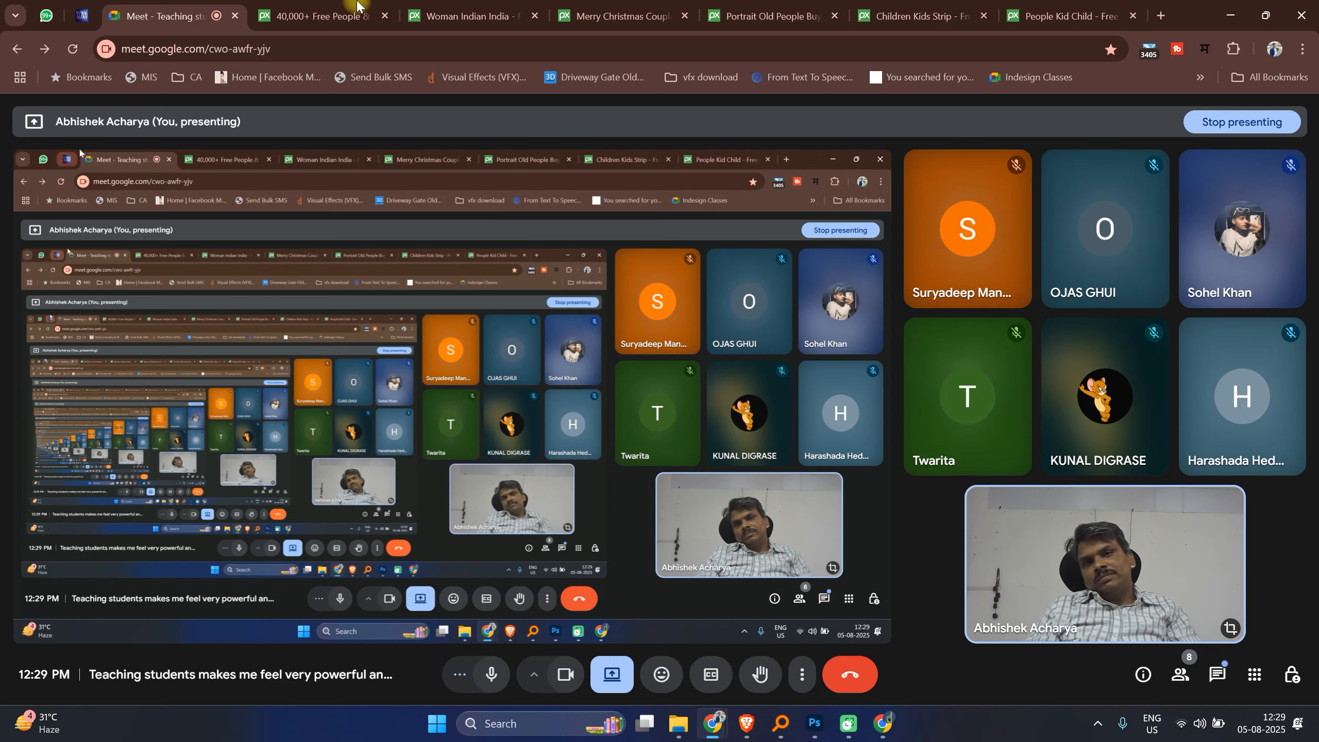
# Step: Close all the stock photo tabs in the browser, keeping only the Meet tab
pyautogui.click(384, 16)
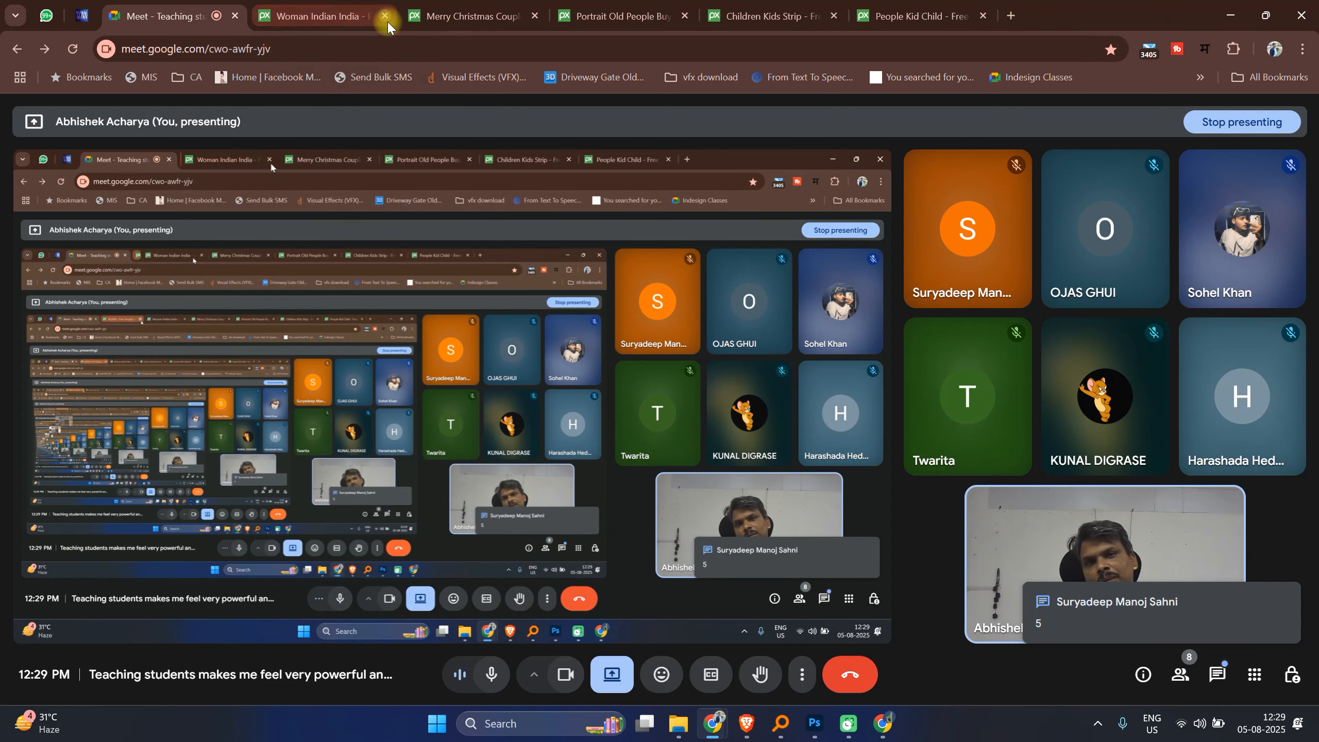
pyautogui.click(387, 21)
pyautogui.click(388, 22)
pyautogui.click(388, 22)
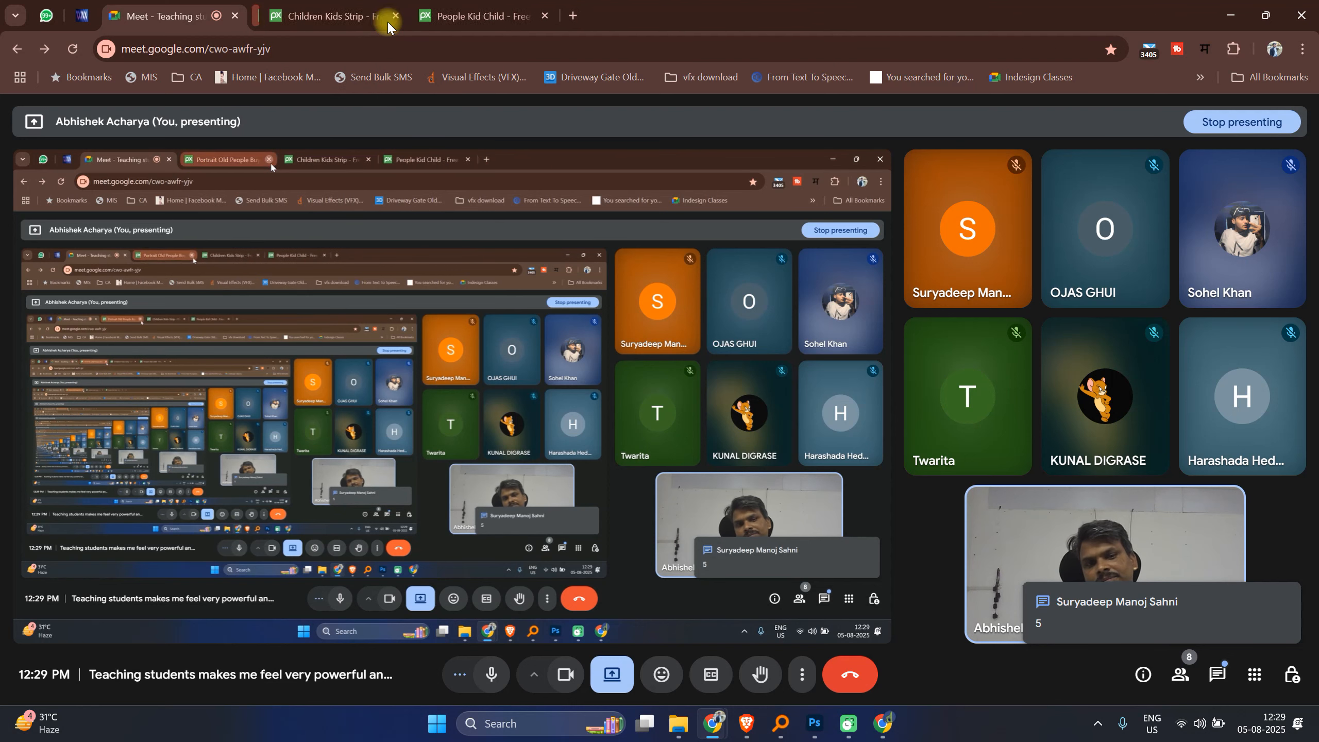
pyautogui.click(388, 22)
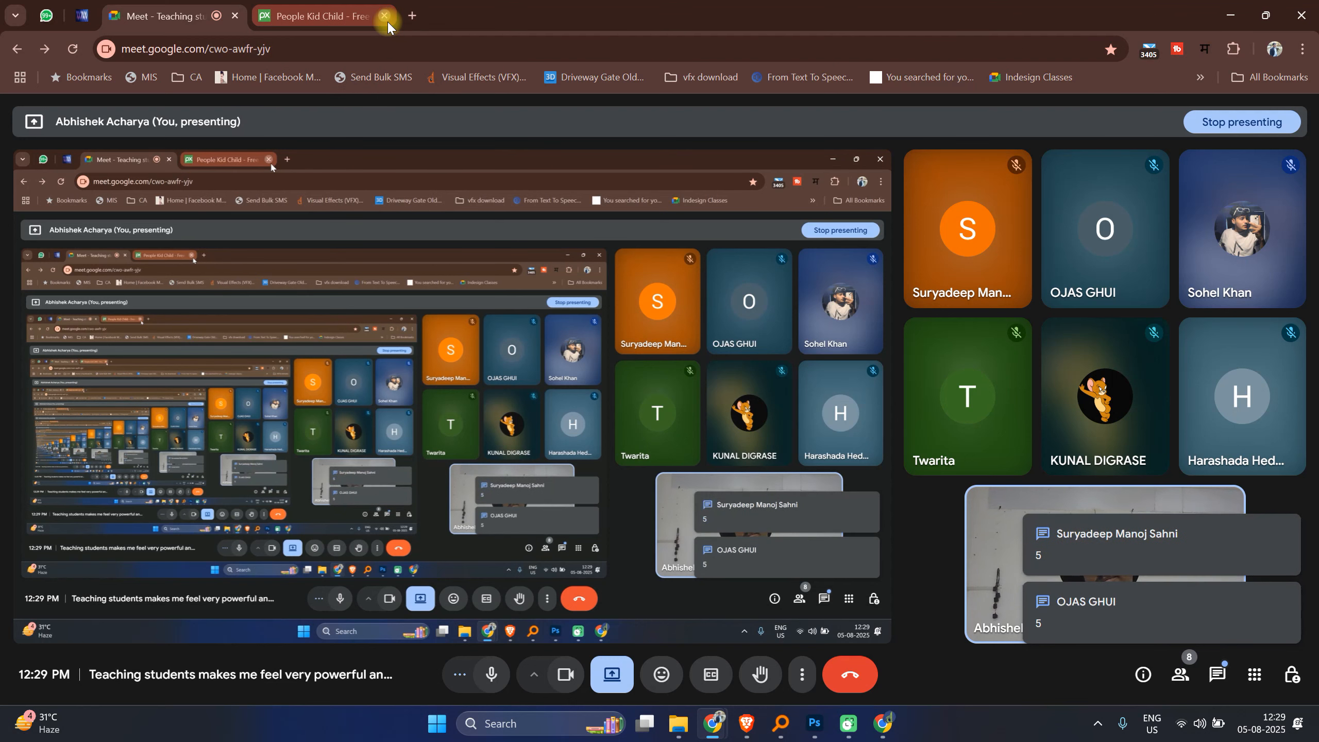
pyautogui.click(387, 22)
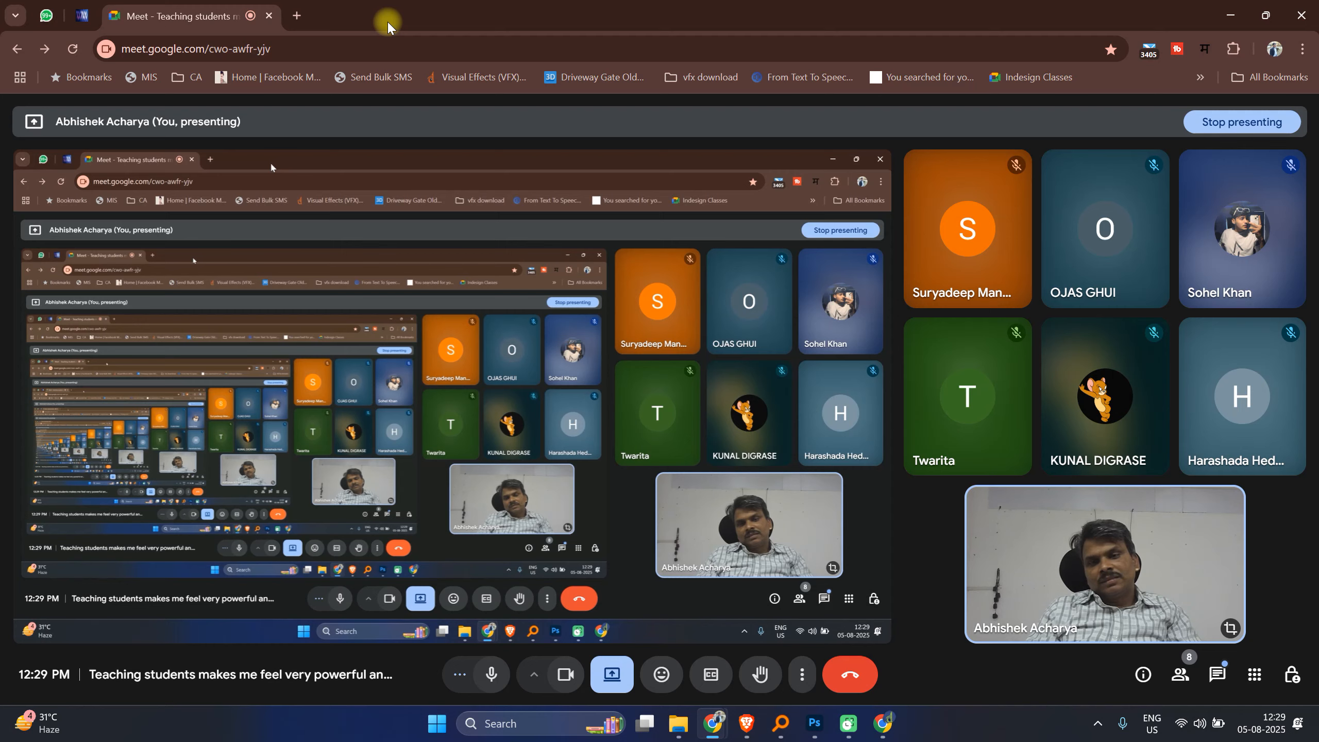
# Step: Switch to the WhatsApp Web tab, dismiss the floating Meet preview, and scroll through the chats
pyautogui.click(54, 4)
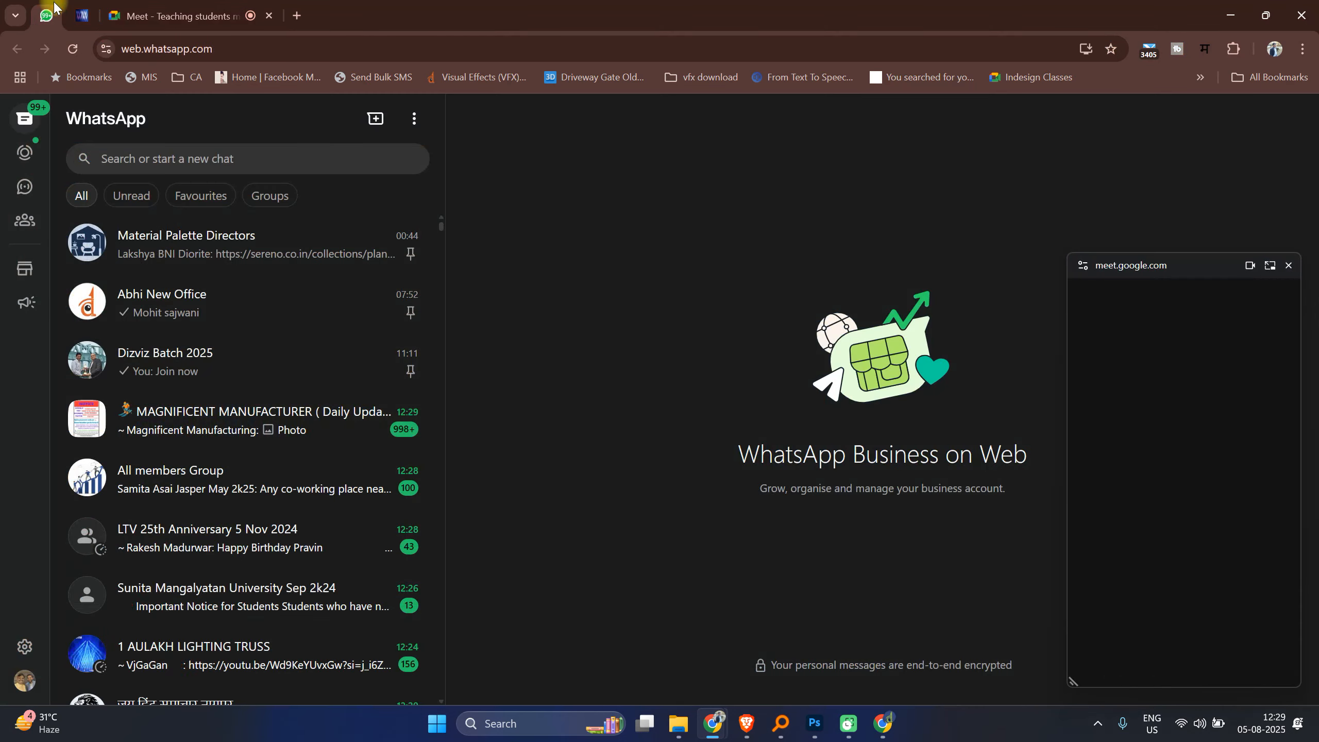
pyautogui.click(1289, 266)
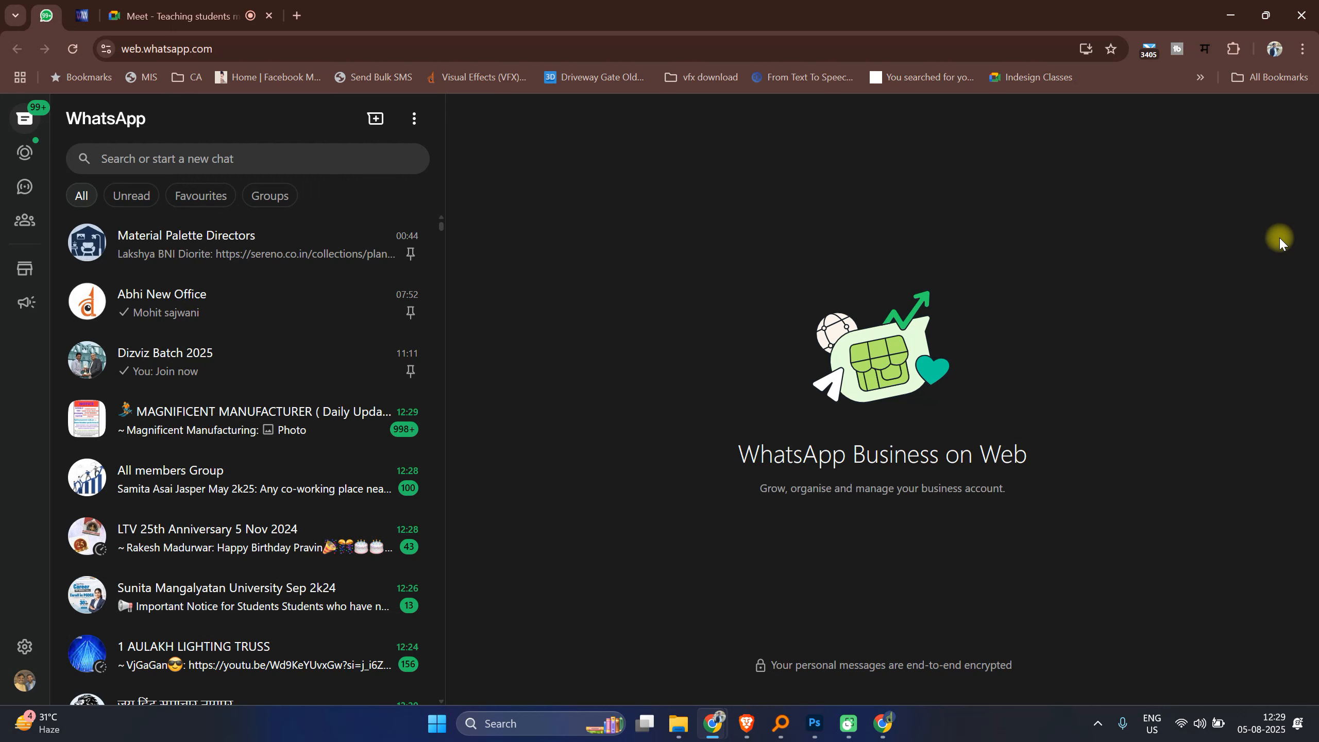
pyautogui.scroll(-5, 324, 432)
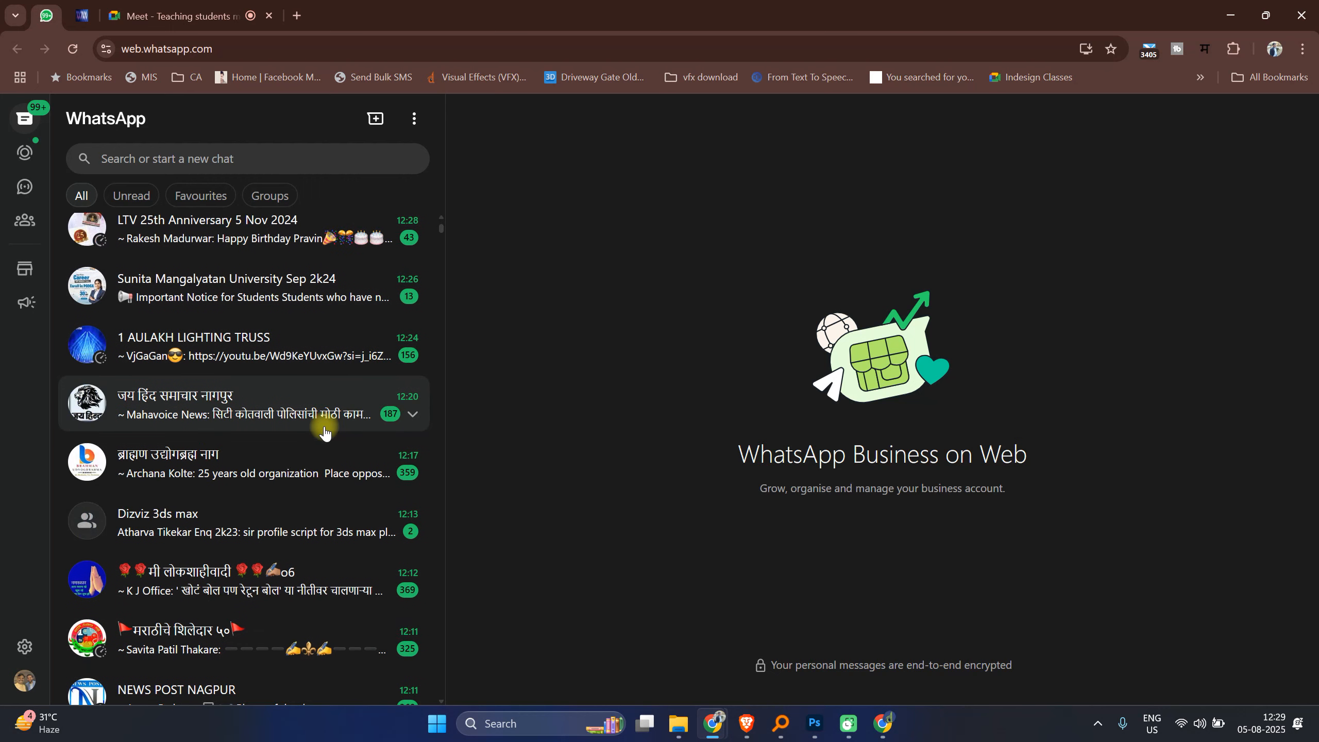
pyautogui.scroll(-4, 325, 431)
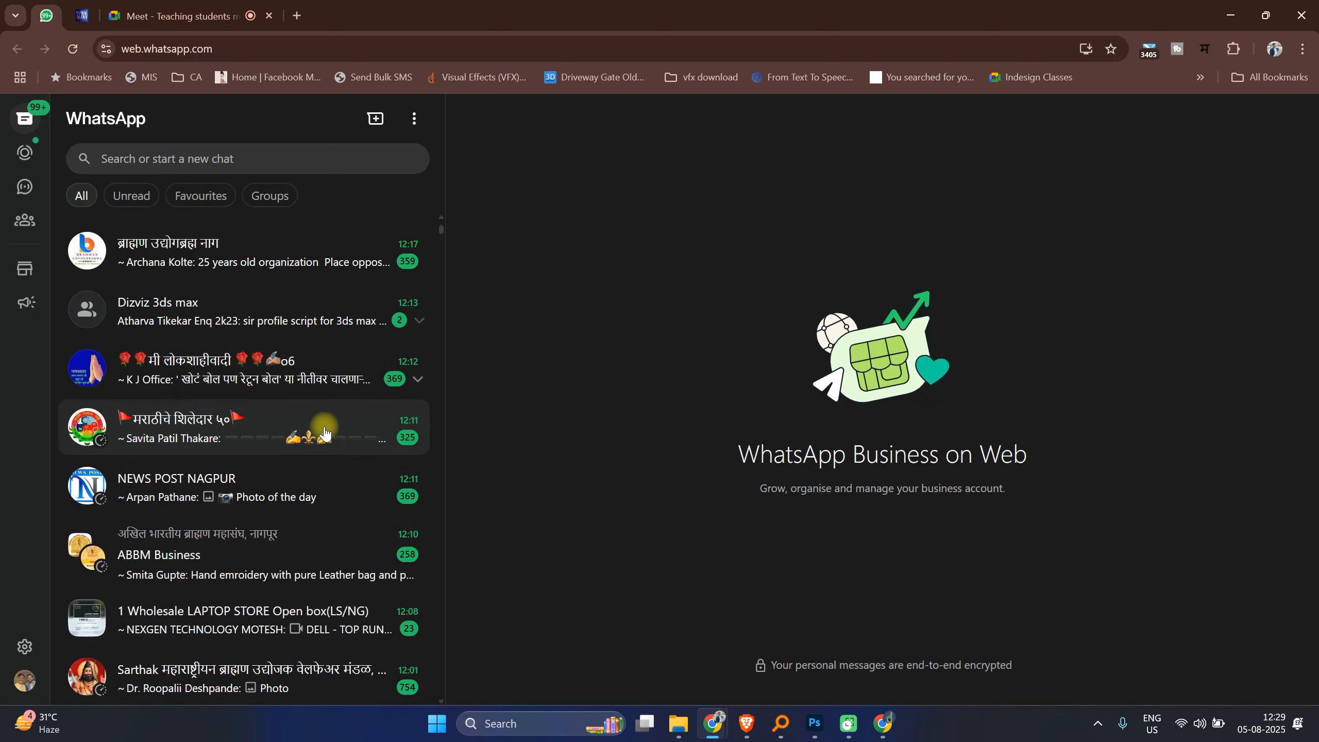
# Step: Leave the WhatsApp chats and switch back through the Meet window to Photoshop
pyautogui.scroll(-5, 325, 431)
pyautogui.scroll(-3, 324, 431)
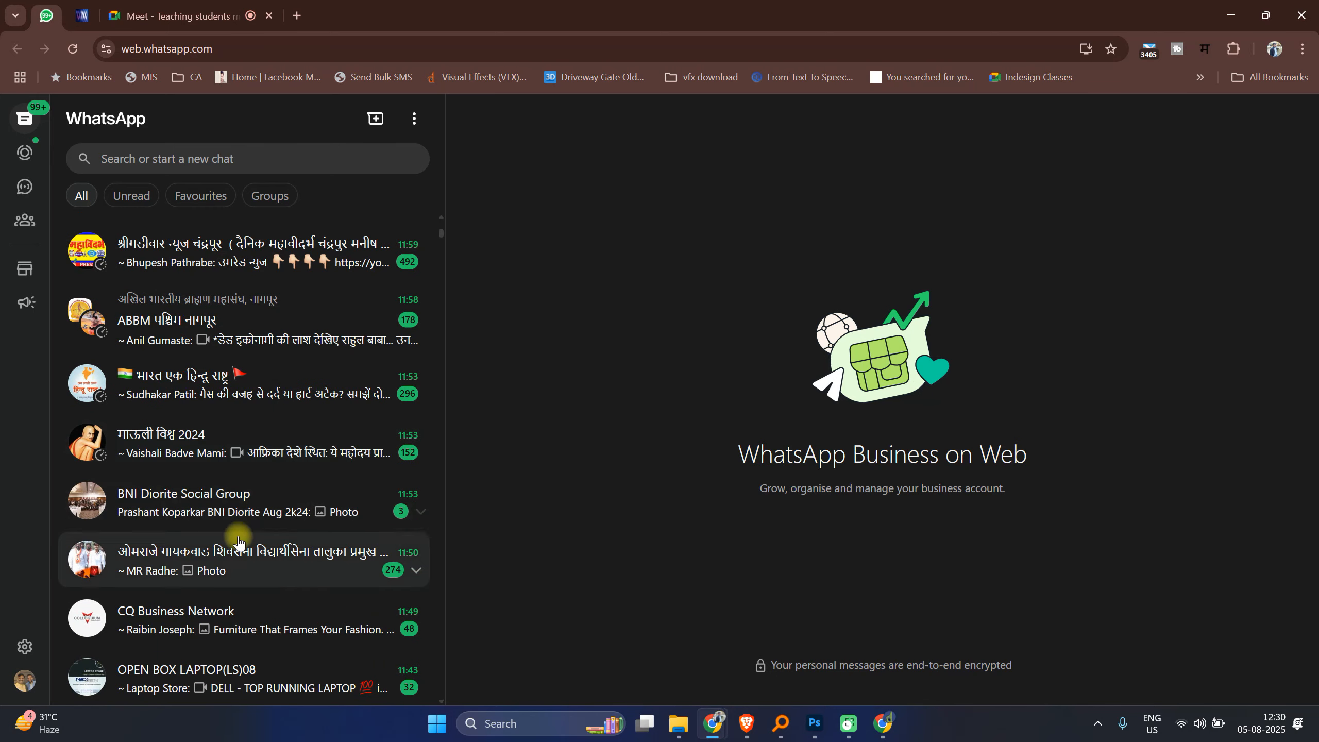
pyautogui.click(181, 11)
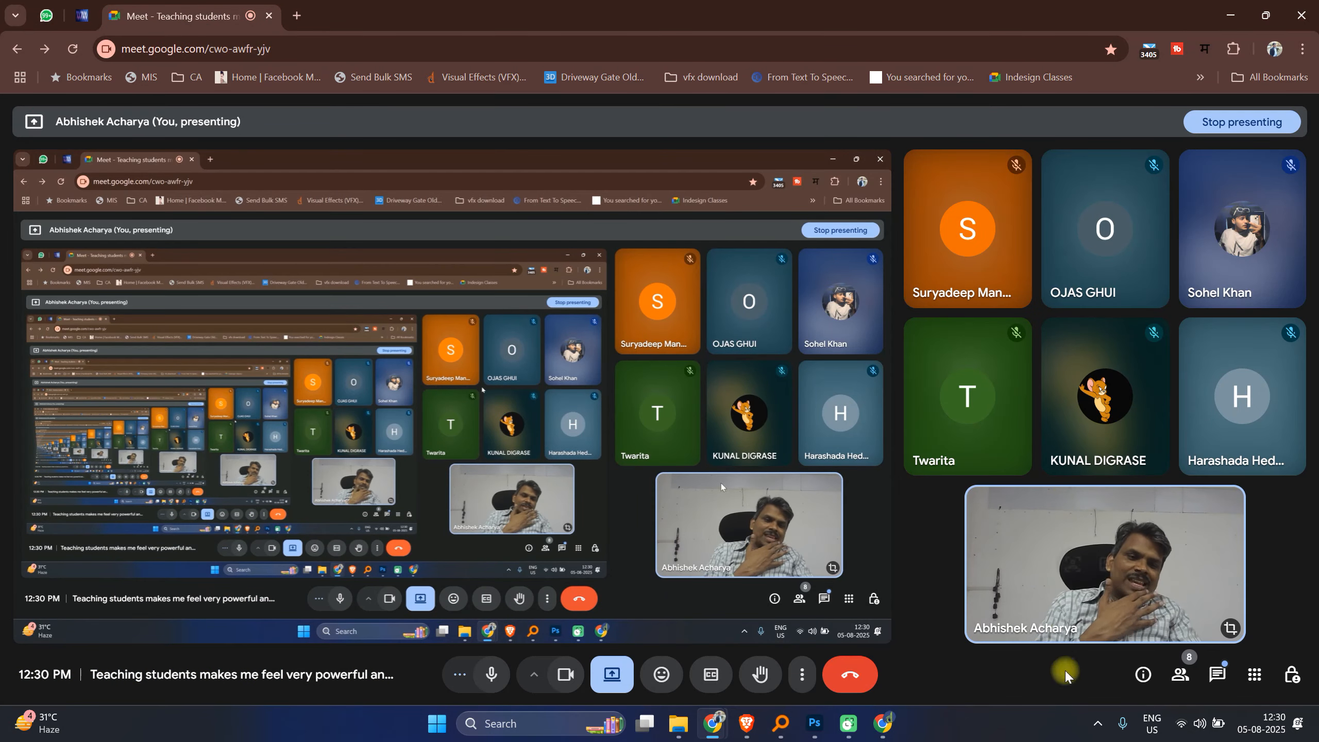
pyautogui.click(826, 728)
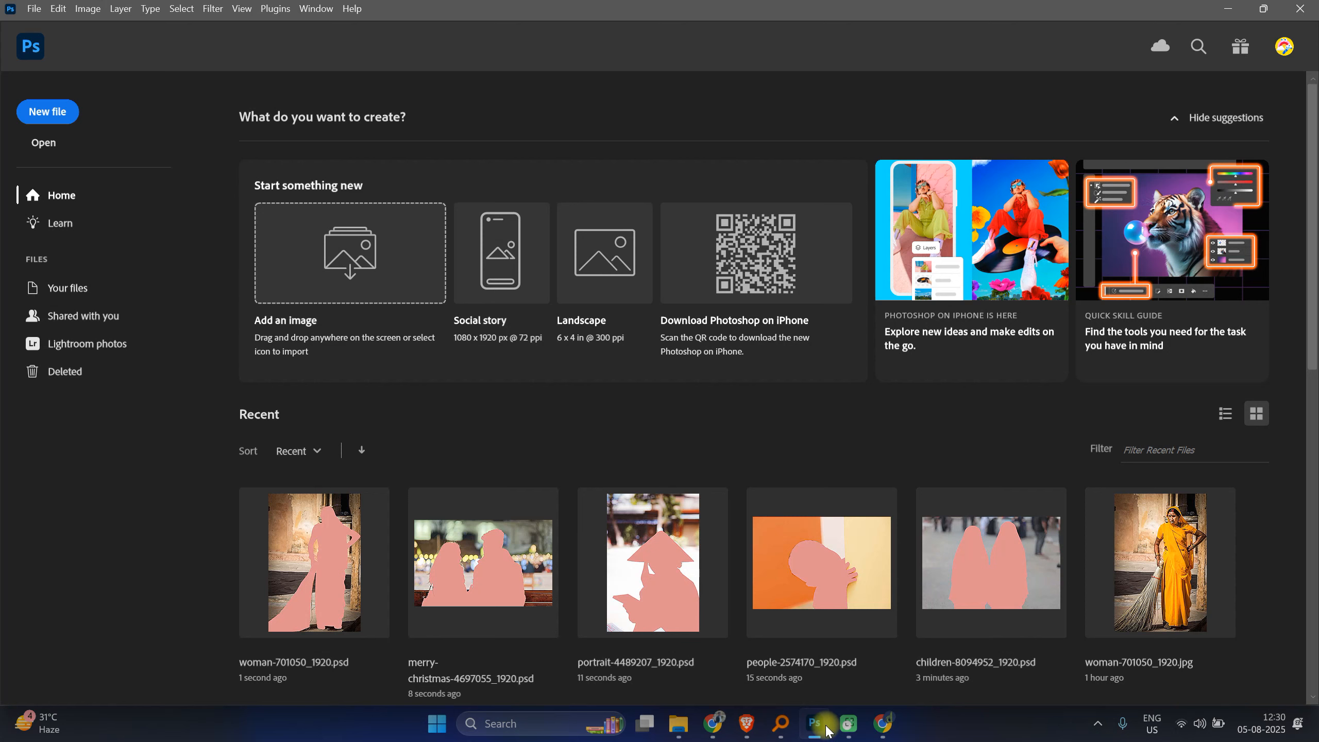
# Step: Hide the screen-sharing notification bar shown over Photoshop's home screen
pyautogui.moveTo(707, 730)
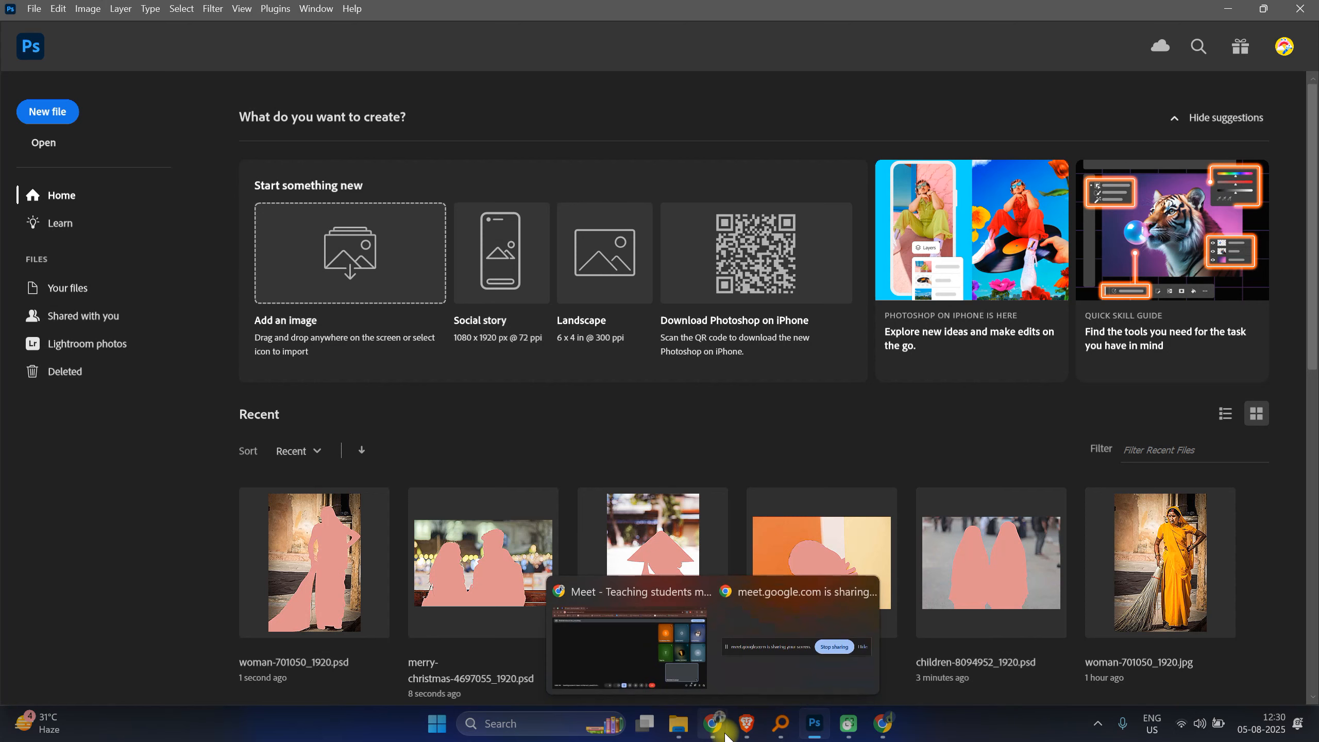
pyautogui.click(872, 664)
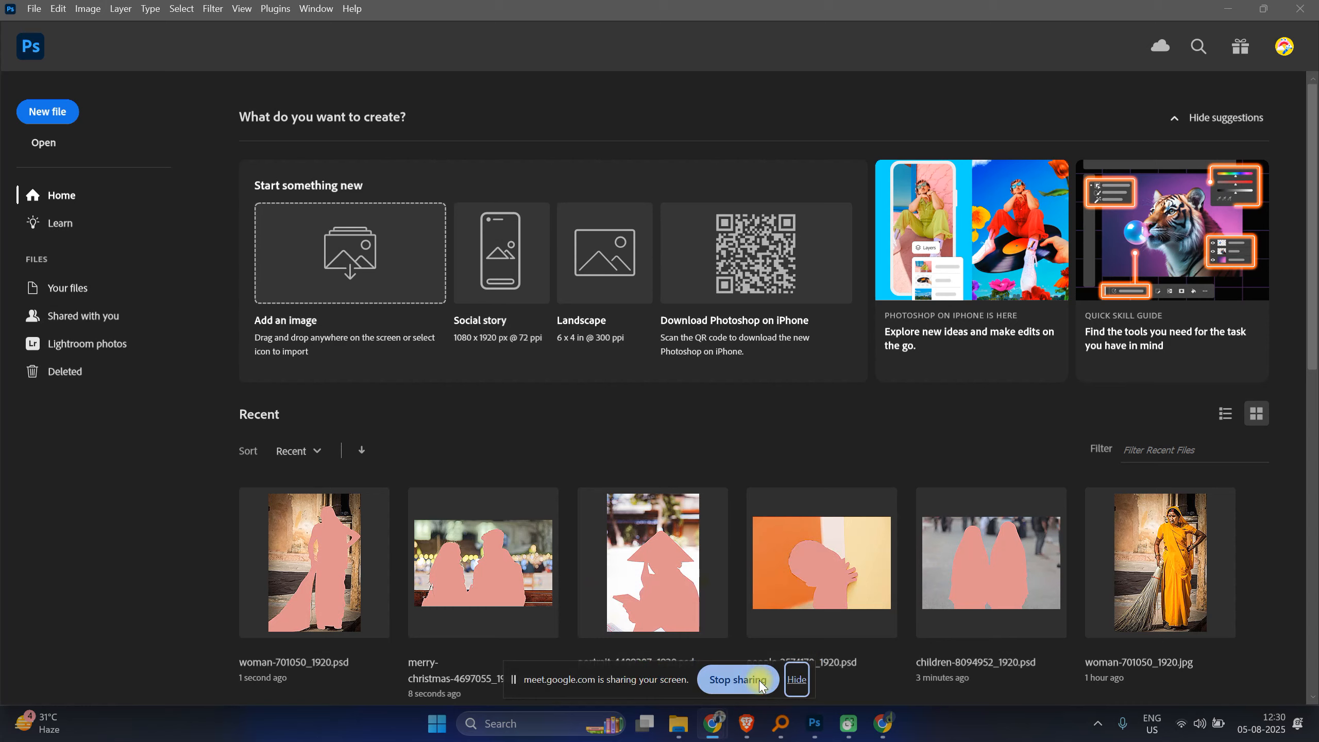
pyautogui.click(799, 676)
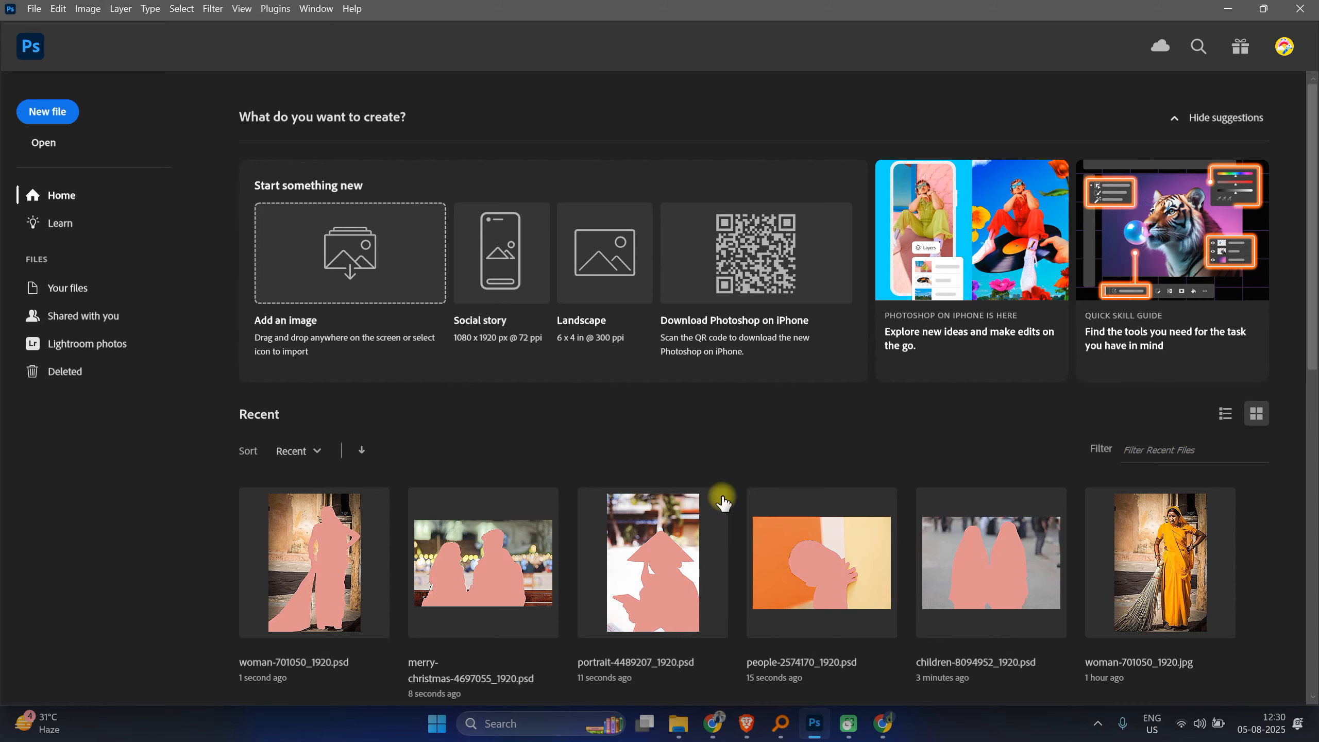
pyautogui.scroll(-3, 716, 432)
pyautogui.scroll(-6, 715, 431)
pyautogui.scroll(9, 715, 431)
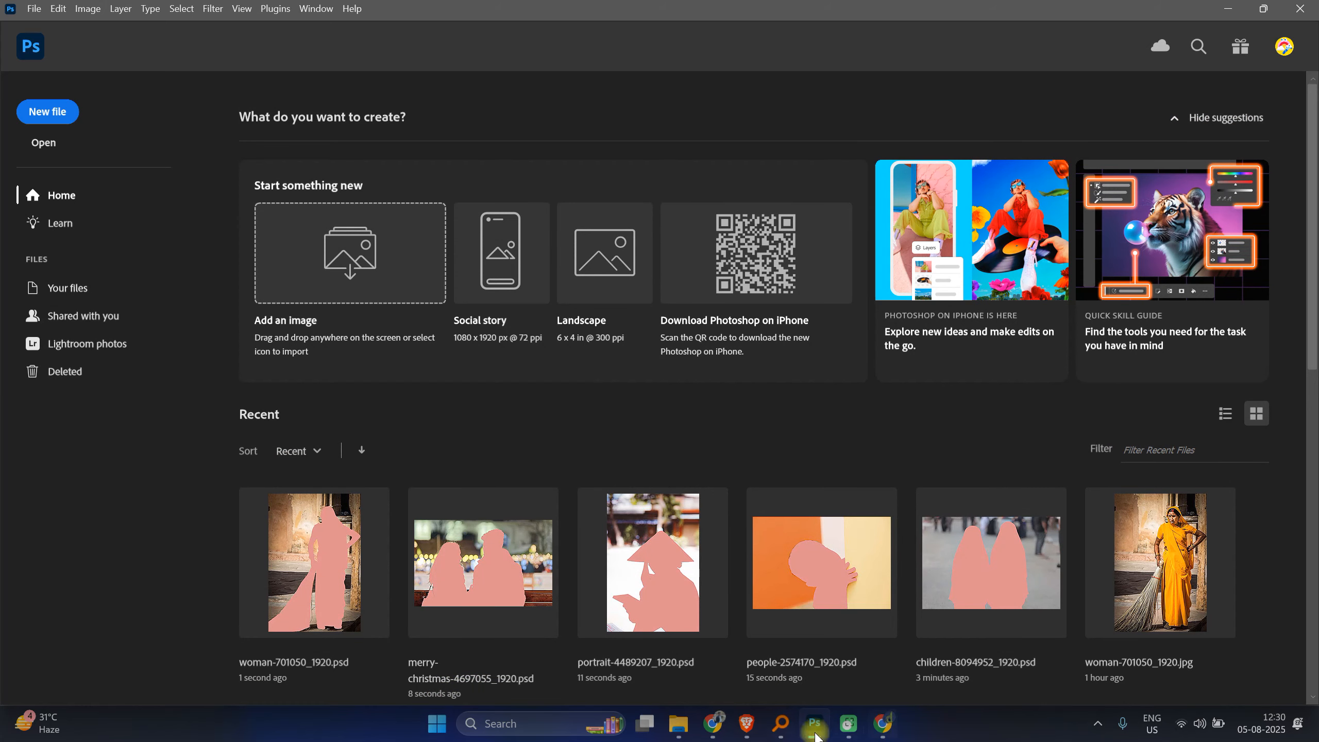
# Step: Switch to the other Chrome window and open a new tab
pyautogui.moveTo(713, 725)
pyautogui.click(641, 647)
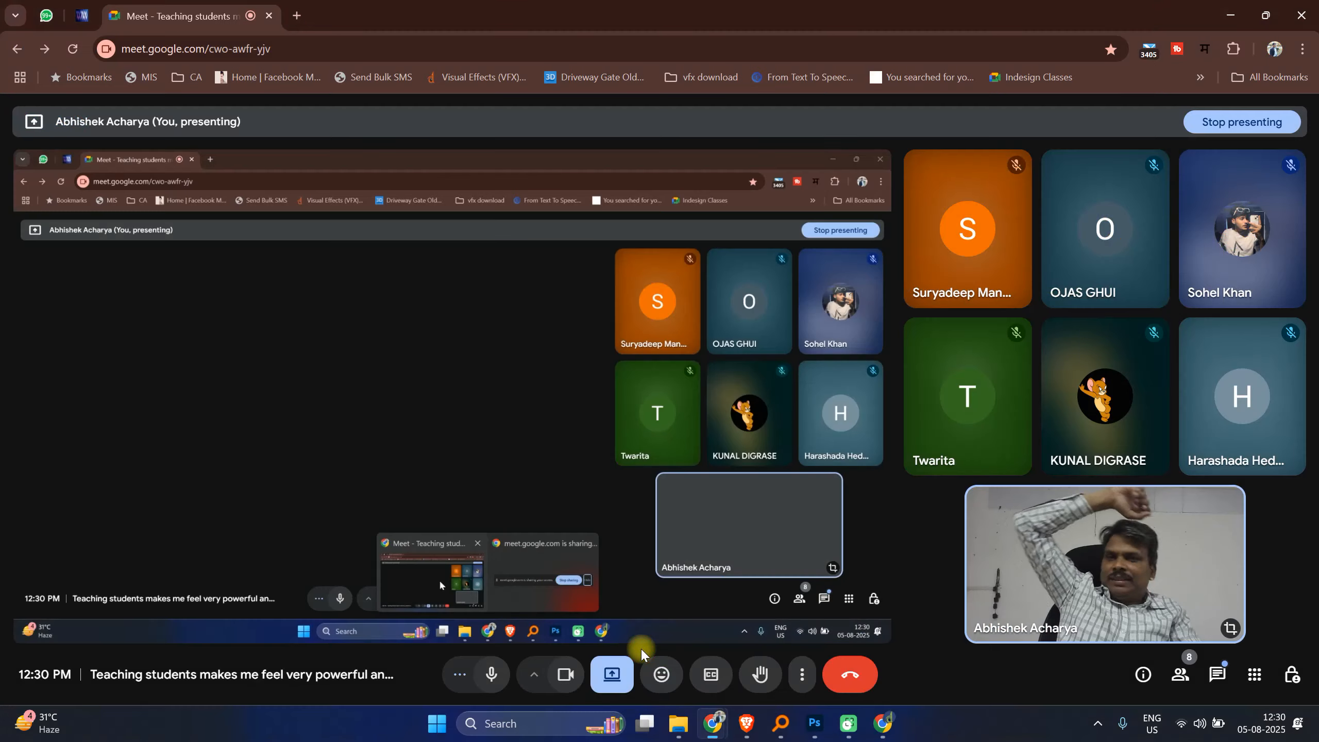
pyautogui.click(297, 15)
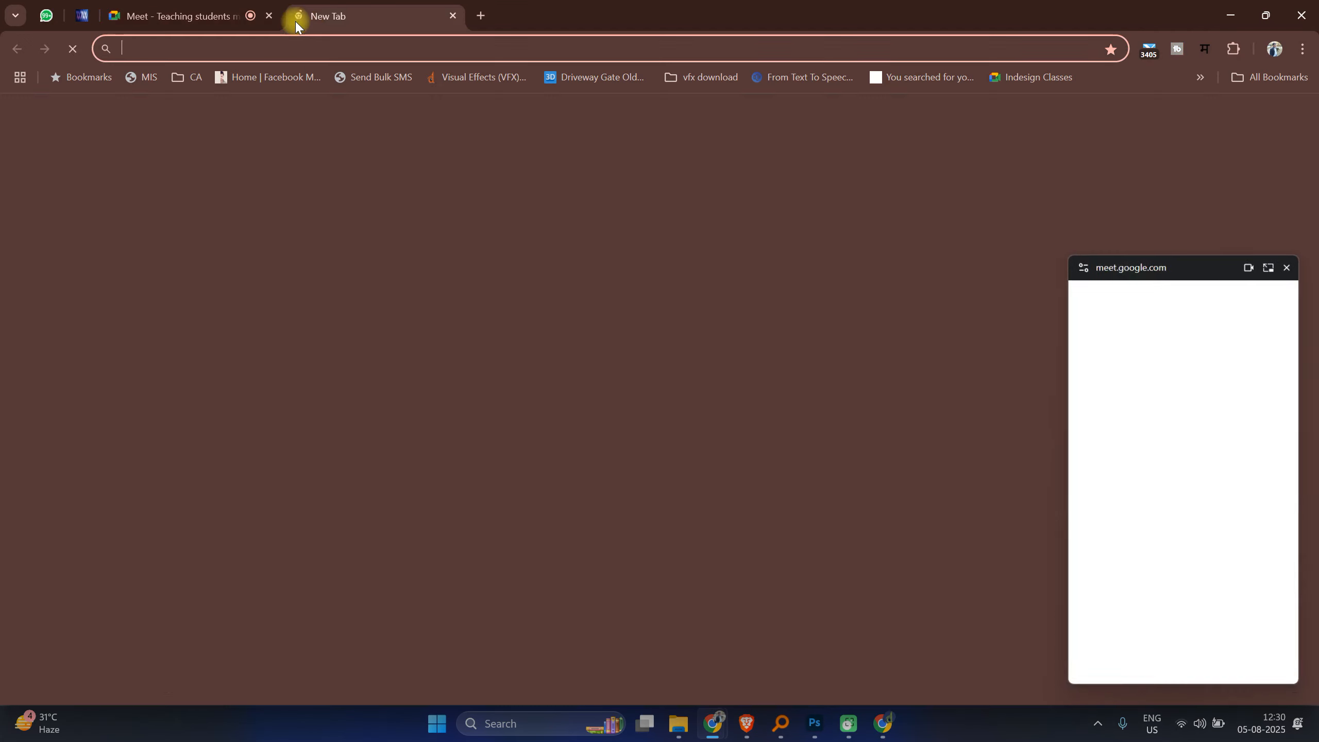
pyautogui.click(883, 723)
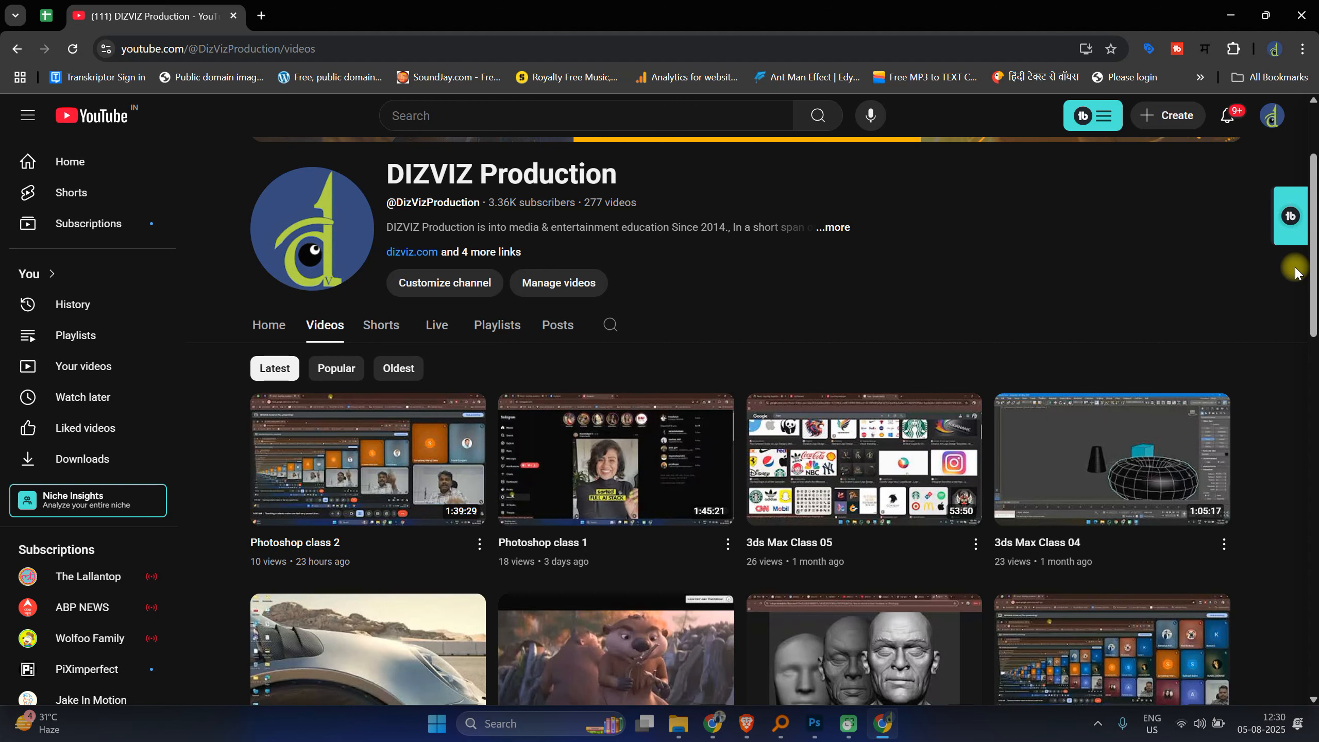
pyautogui.click(259, 15)
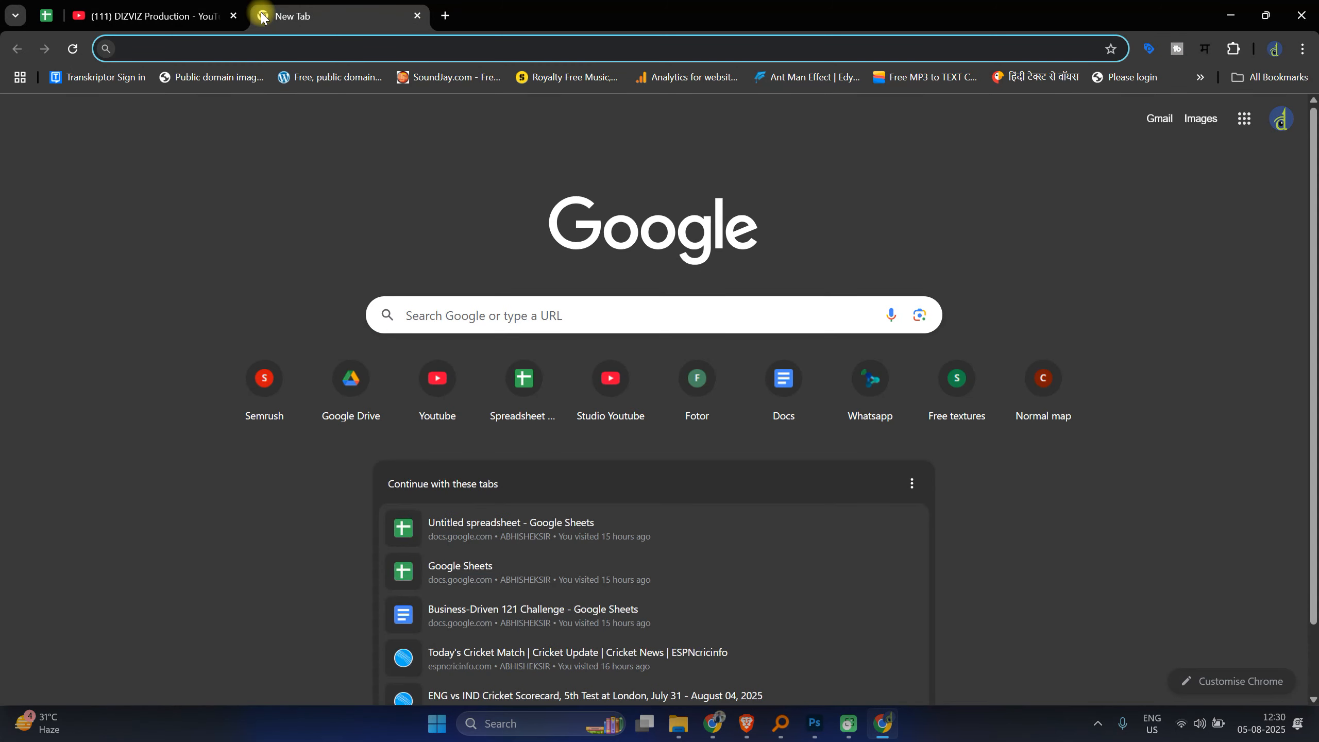
# Step: Go to freepik.com and search its stock images for person
pyautogui.write('freepik.com')
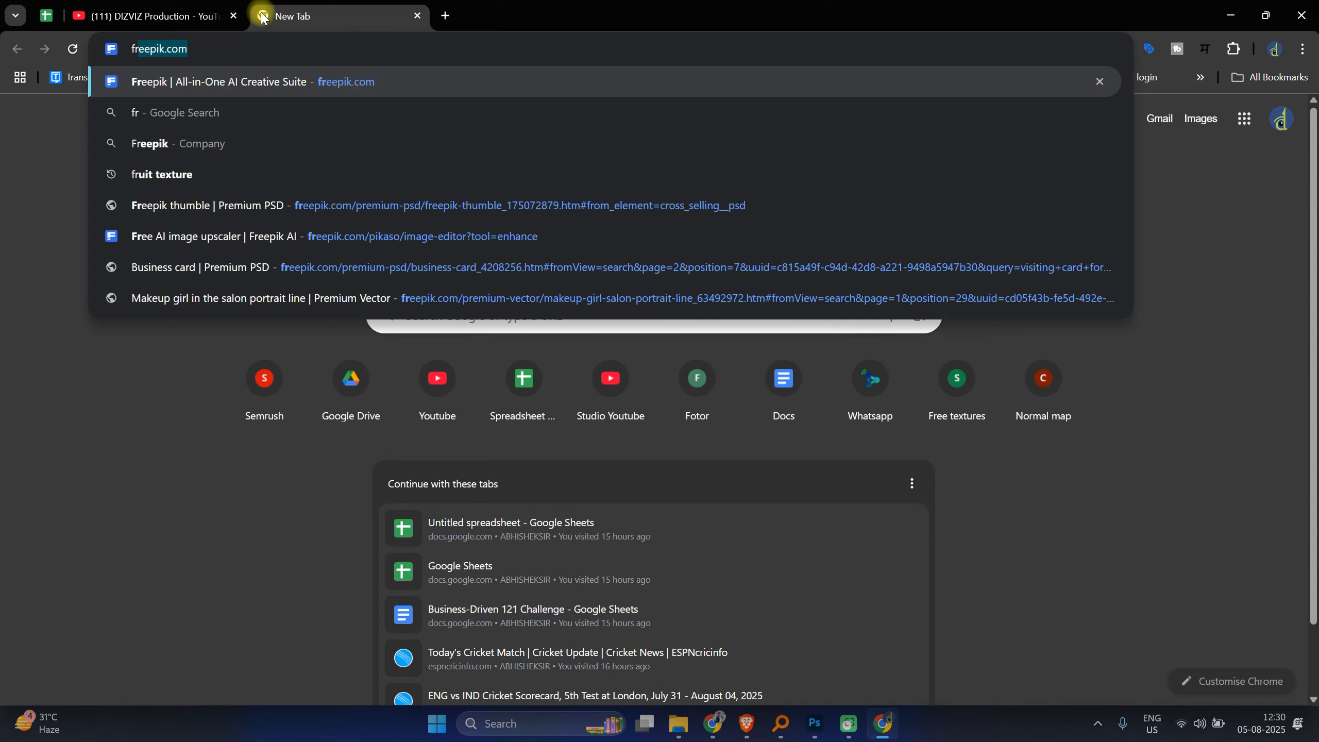
pyautogui.press('Return')
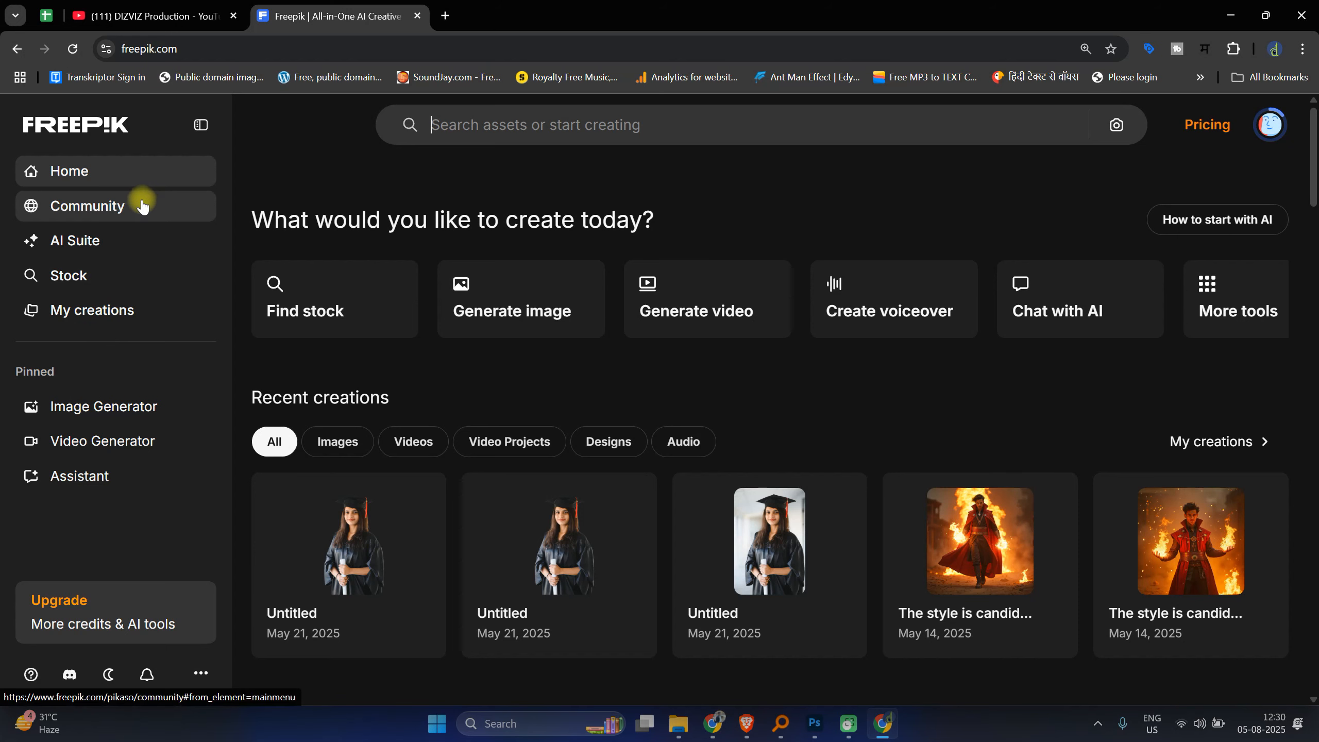
pyautogui.click(566, 116)
pyautogui.write('p')
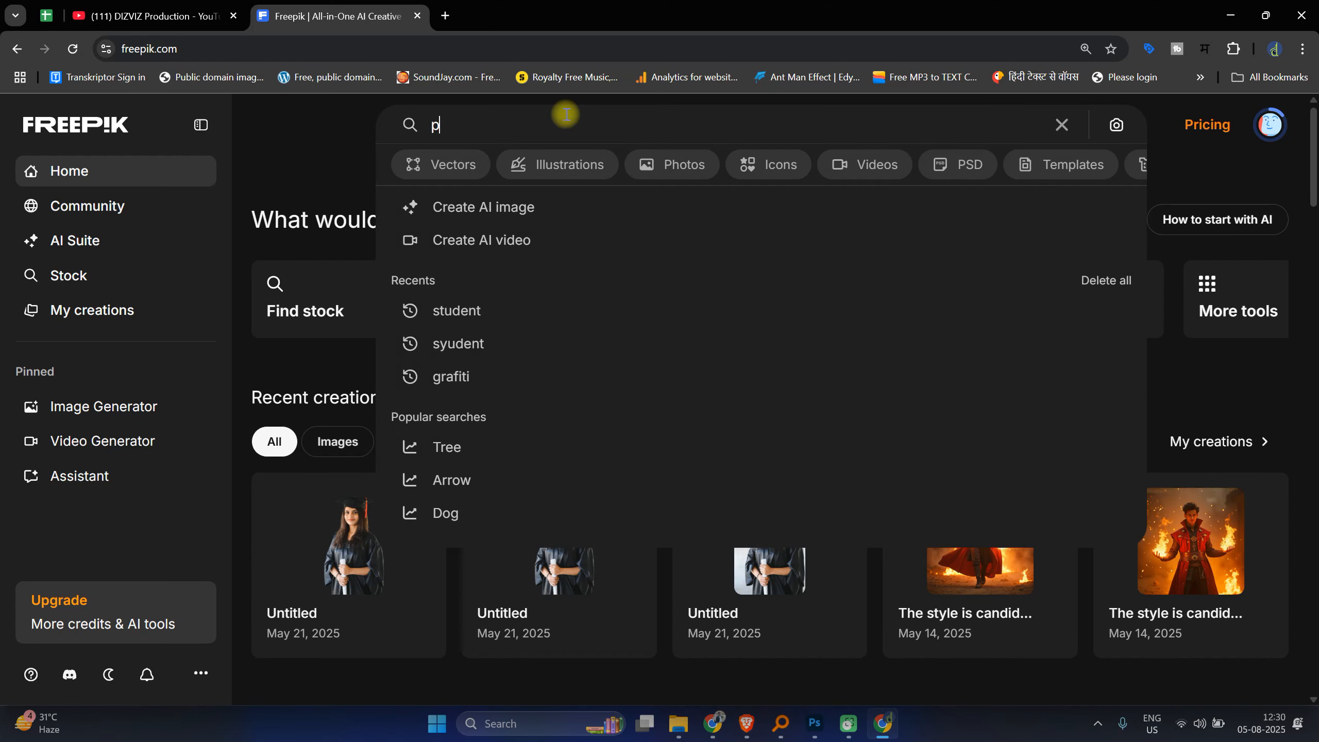
pyautogui.write('erson')
pyautogui.press('Return')
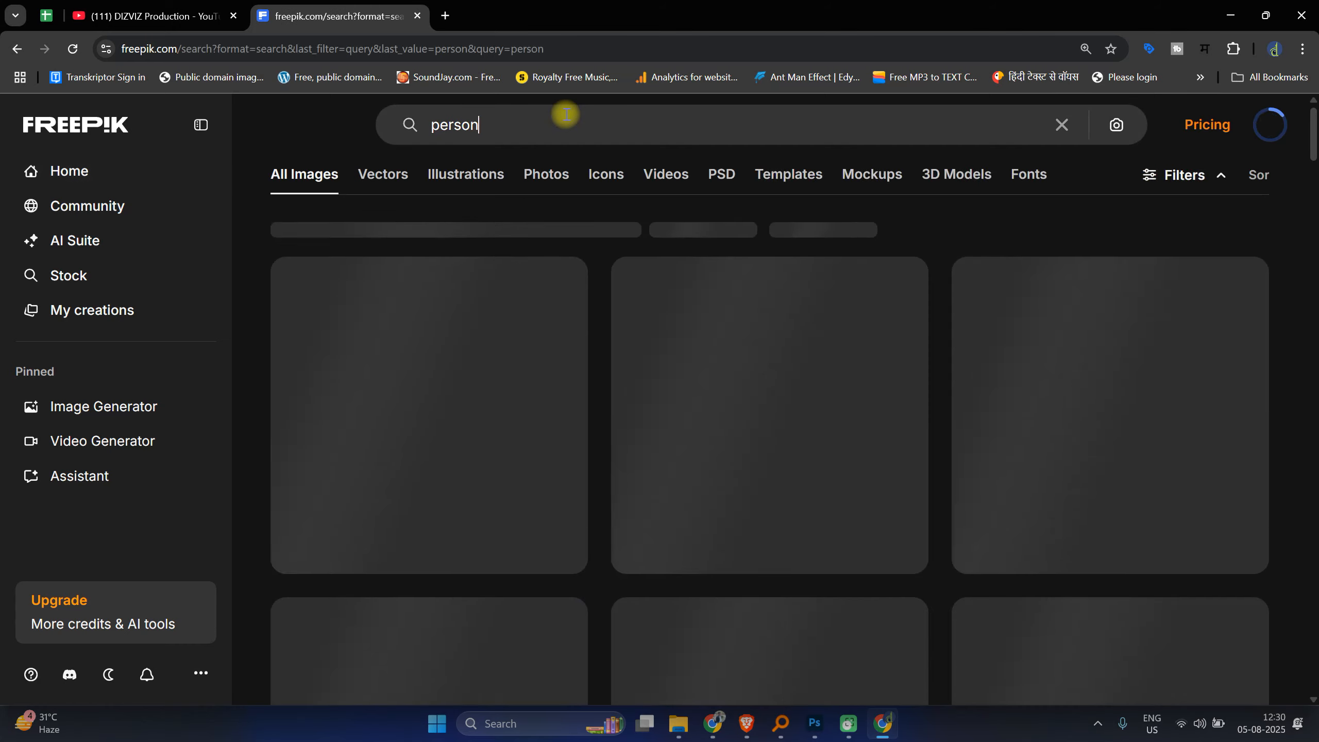
# Step: Scroll the results and open the photo of a happy woman pointing up with her finger
pyautogui.scroll(-3, 878, 466)
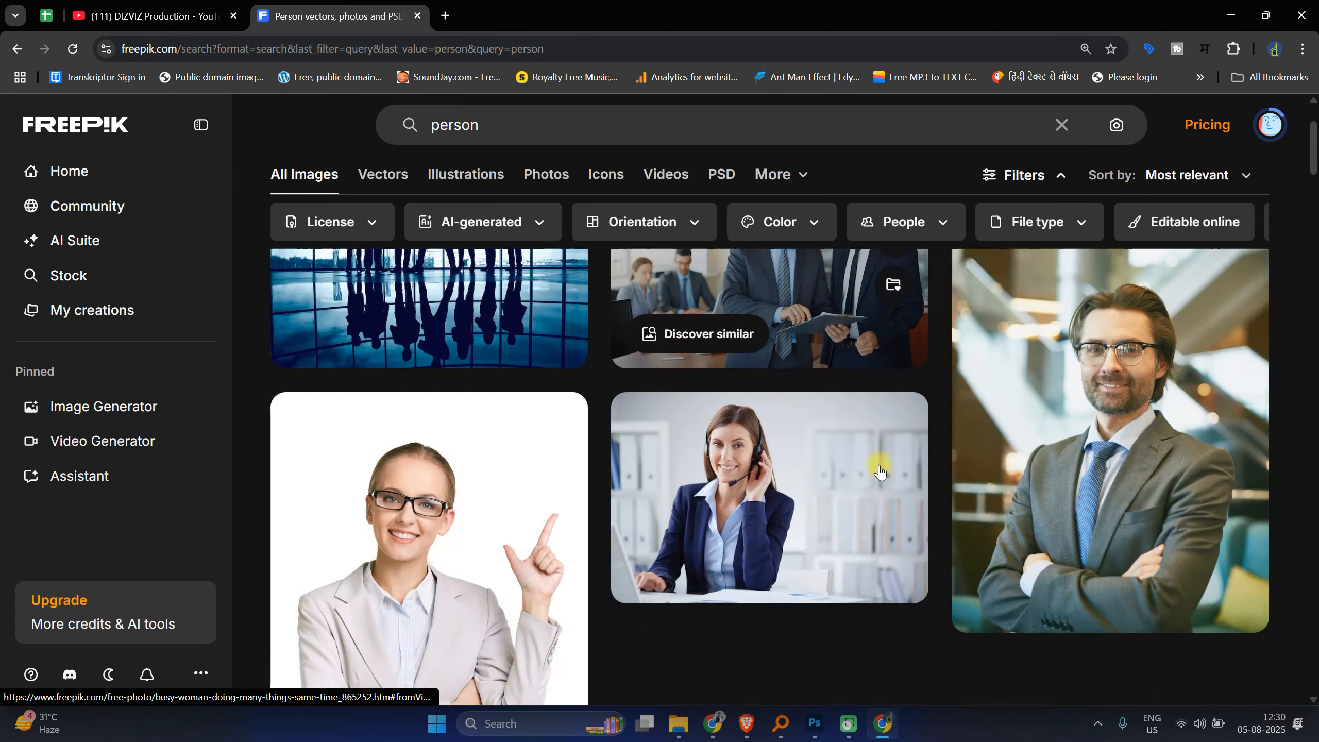
pyautogui.scroll(-5, 879, 474)
pyautogui.scroll(5, 727, 546)
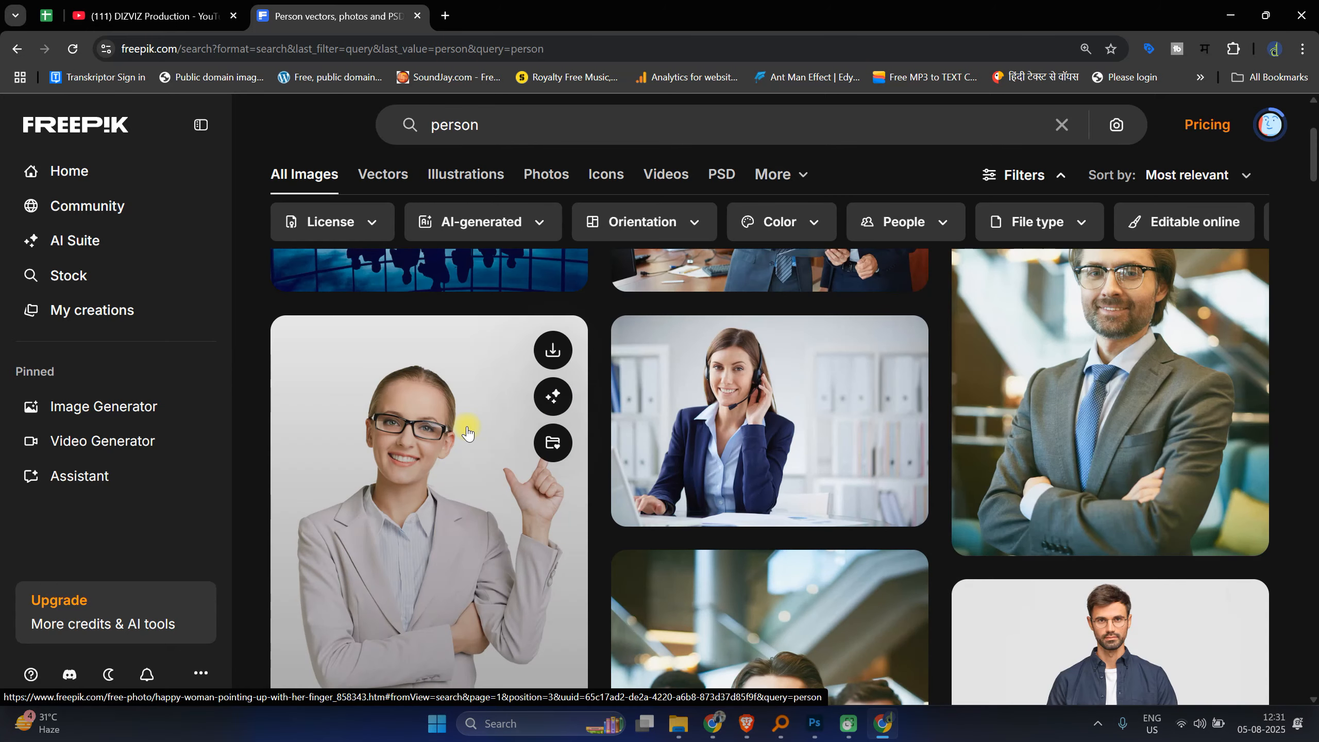
pyautogui.scroll(-1, 490, 347)
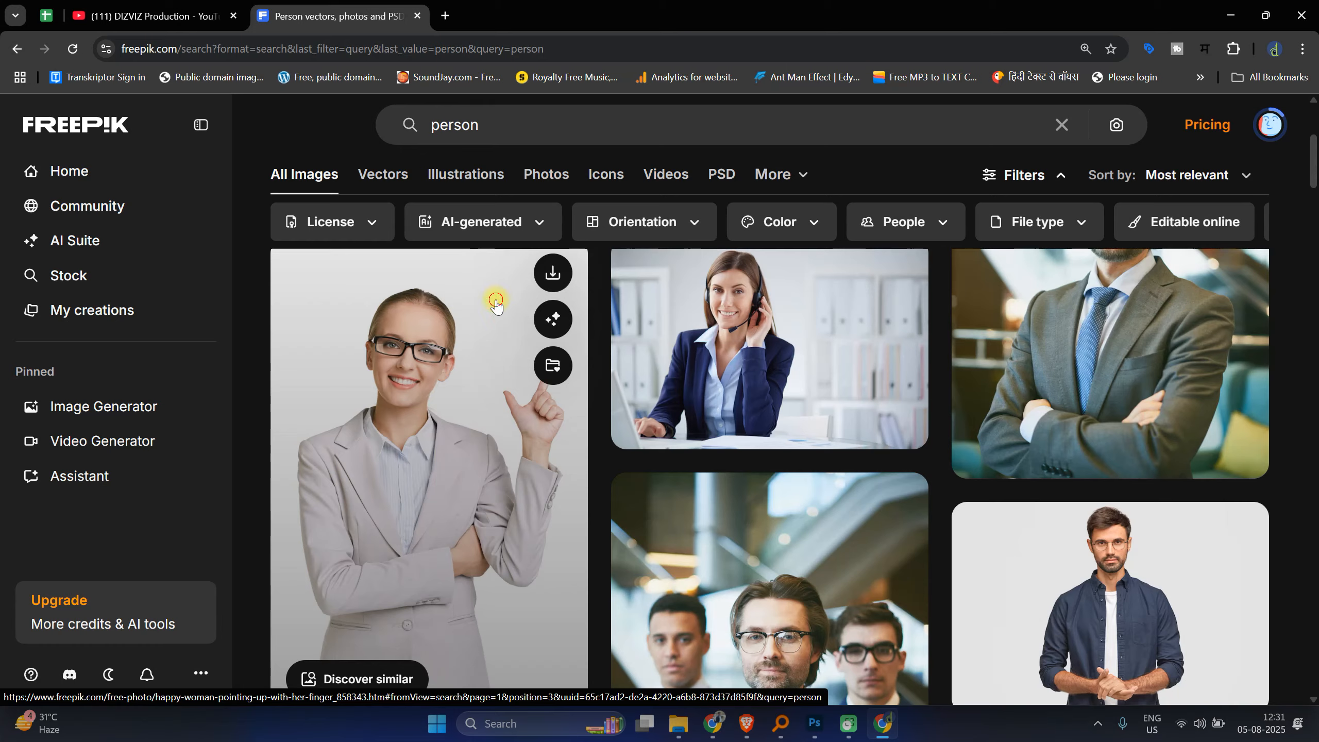
pyautogui.click(497, 306)
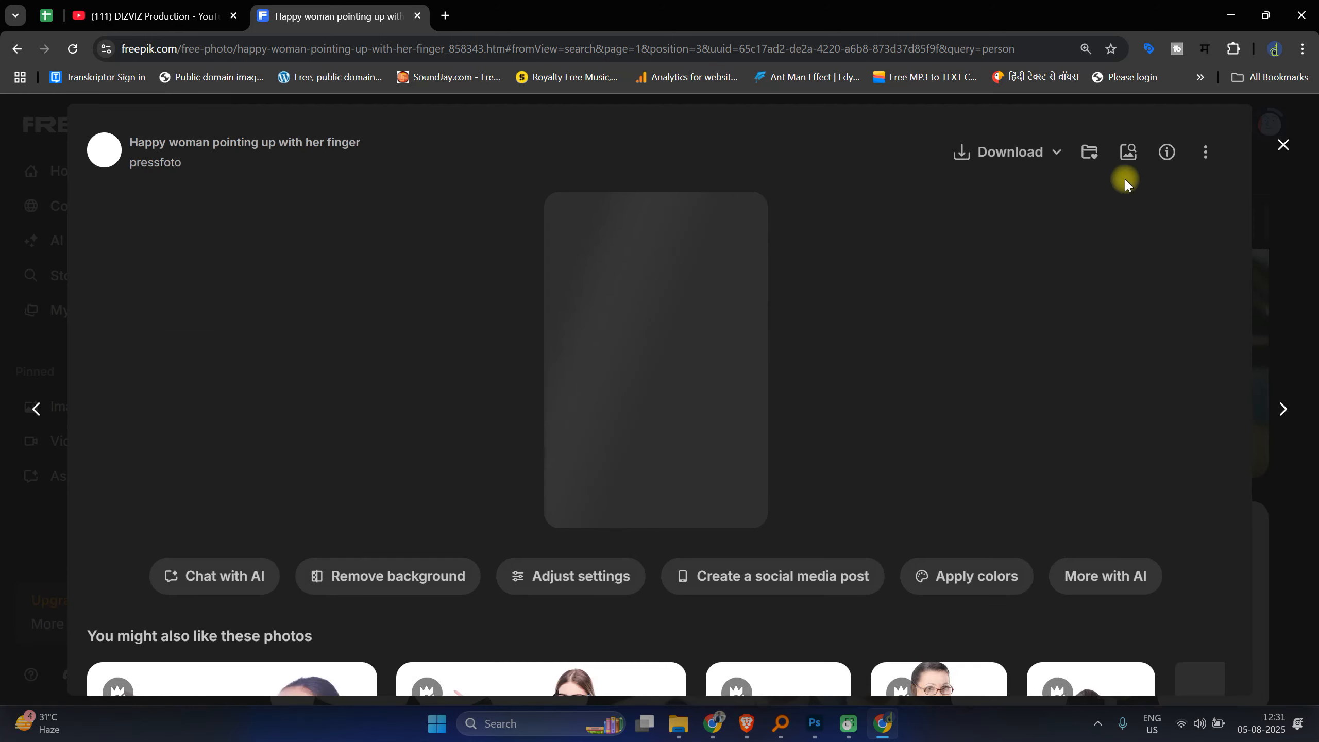
# Step: Download the photo in Original size, saving it as 1241 in Downloads
pyautogui.click(1055, 152)
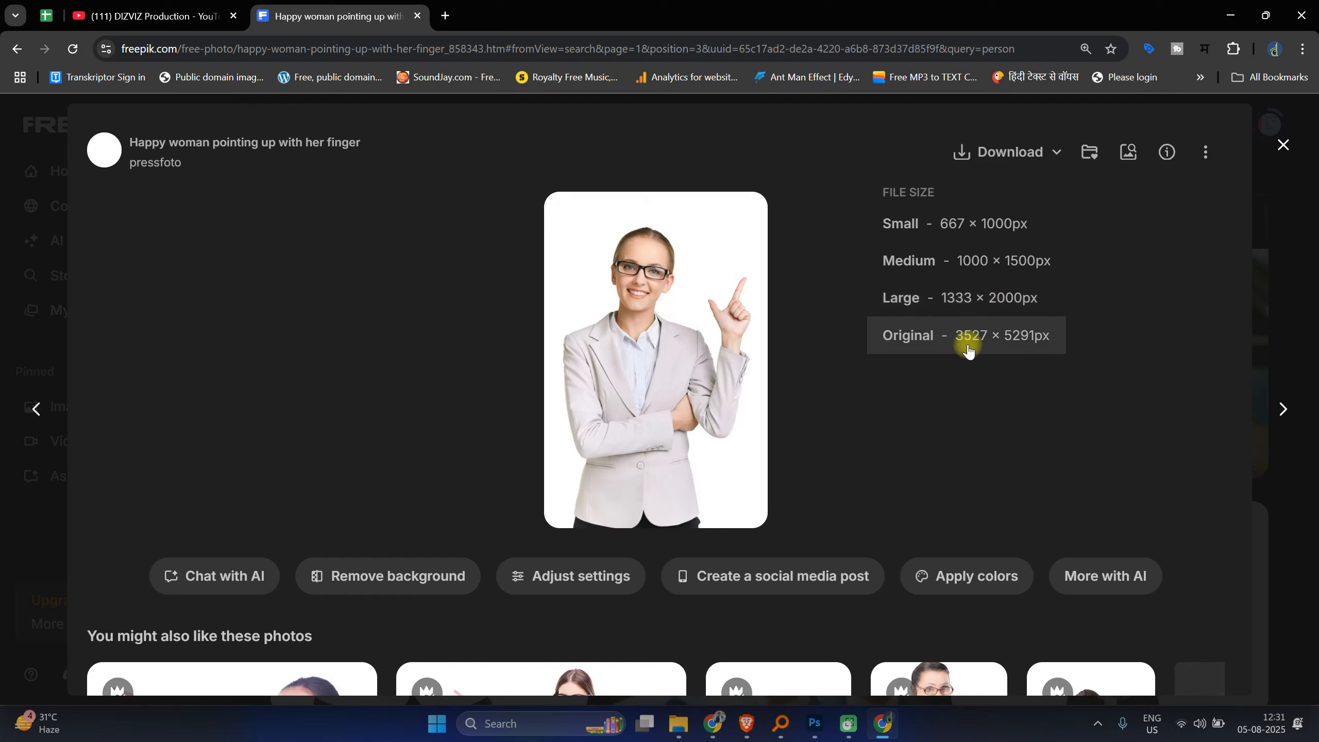
pyautogui.click(978, 315)
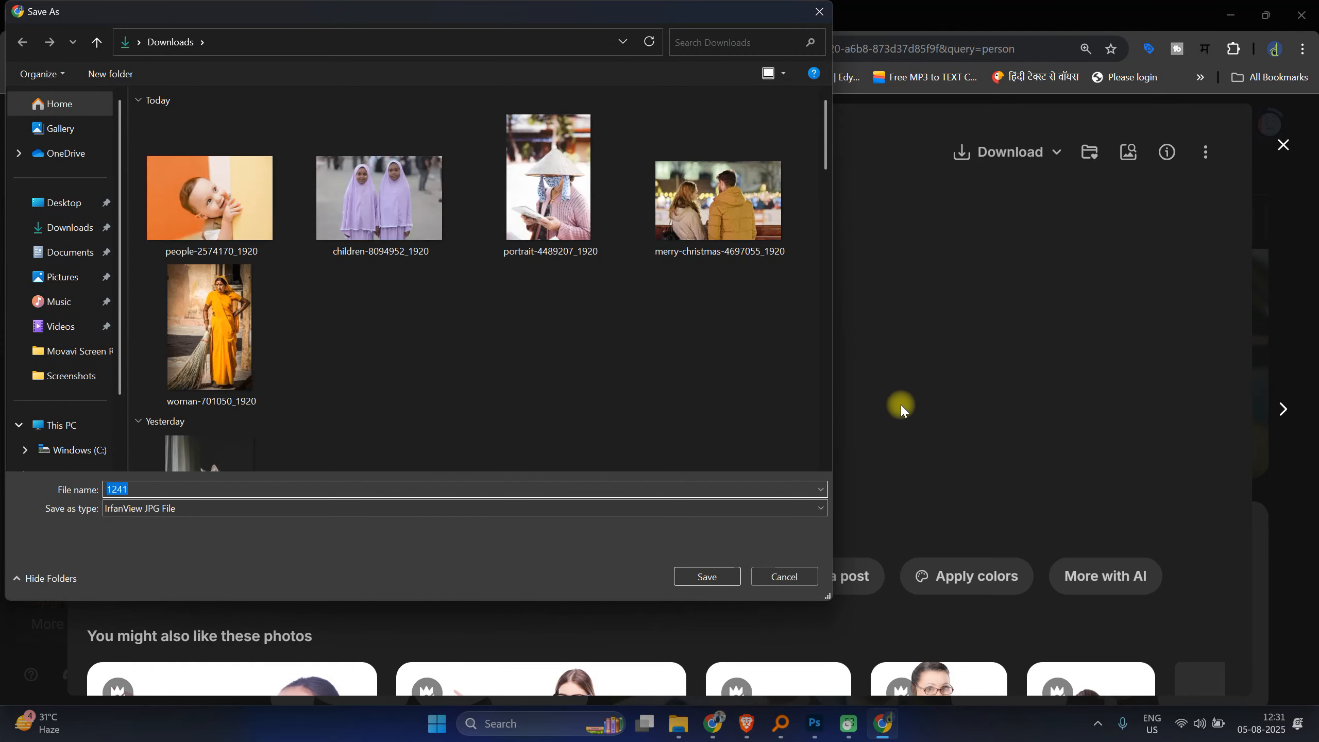
pyautogui.click(715, 574)
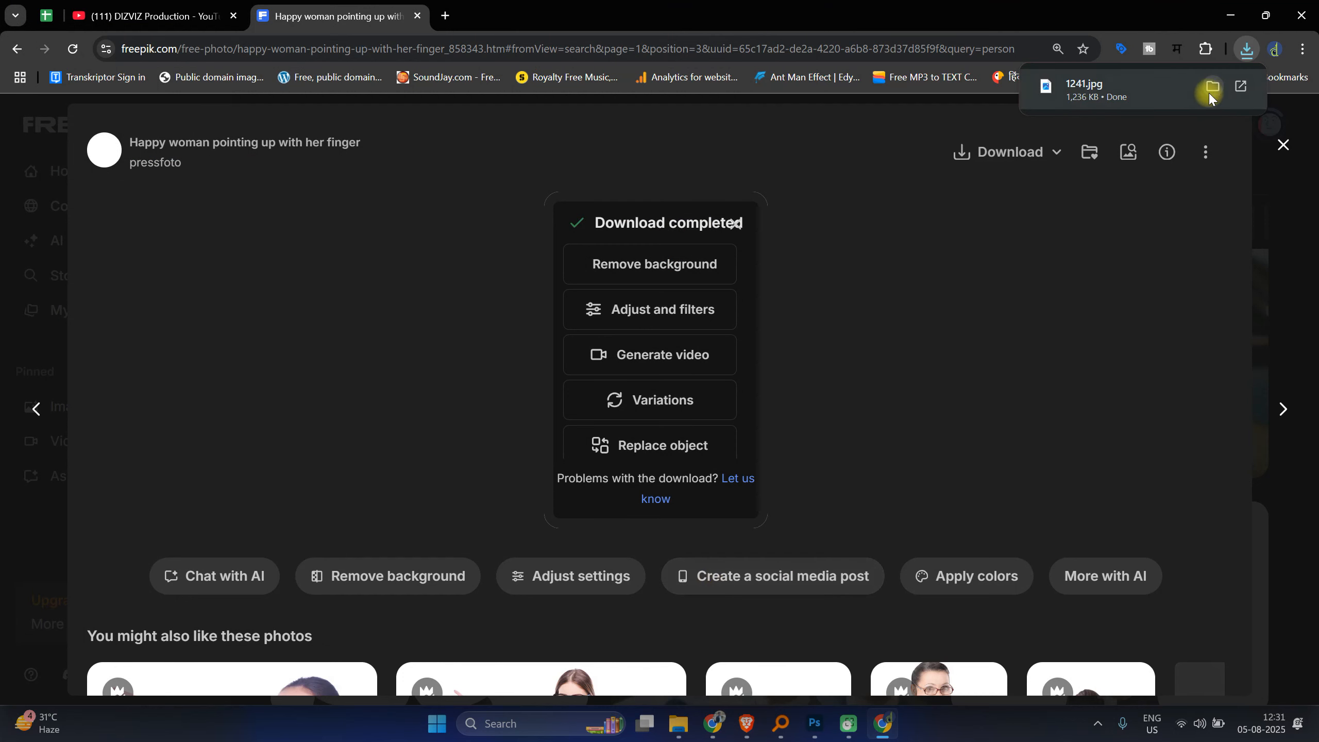
# Step: Try to drag the downloaded 1241 image from the download list and the Downloads folder onto Photoshop
pyautogui.click(1212, 94)
pyautogui.moveTo(1072, 182); pyautogui.dragTo(820, 676)
pyautogui.moveTo(814, 740); pyautogui.dragTo(814, 738)
pyautogui.click(813, 737)
pyautogui.moveTo(679, 730)
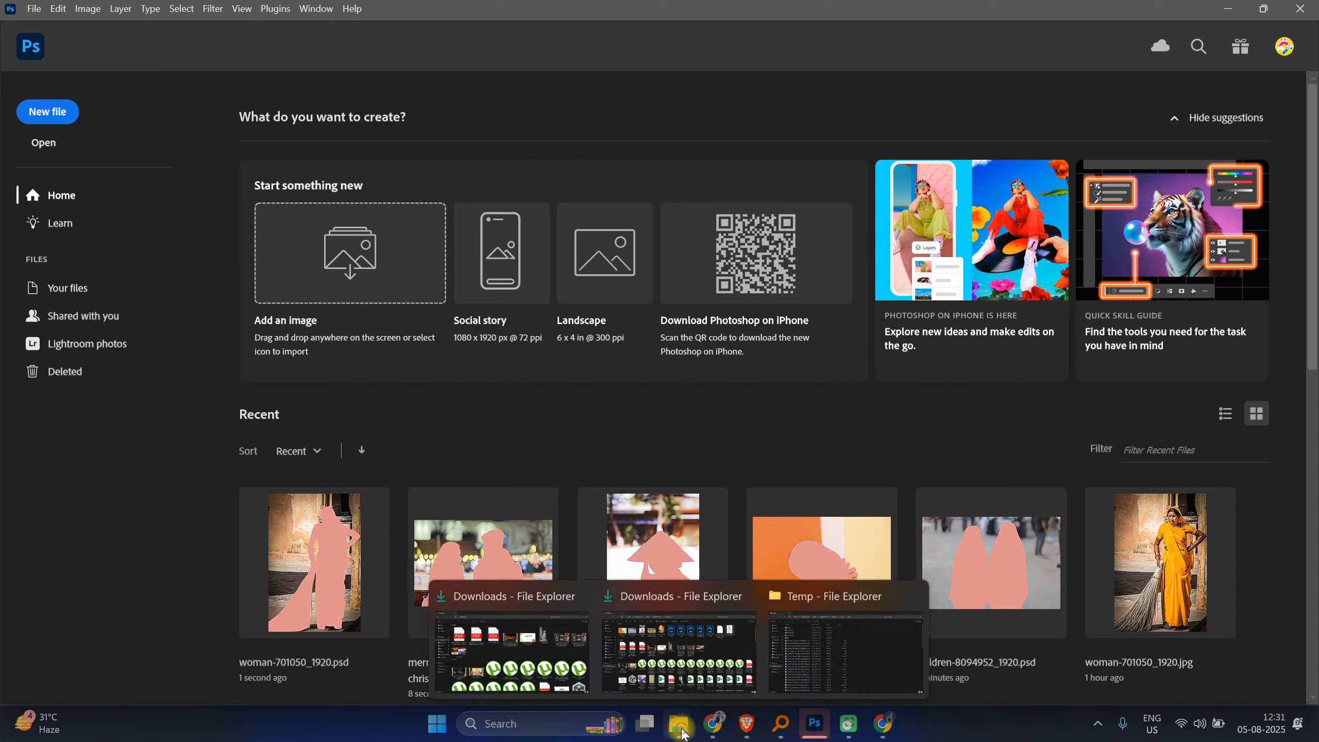
pyautogui.click(699, 648)
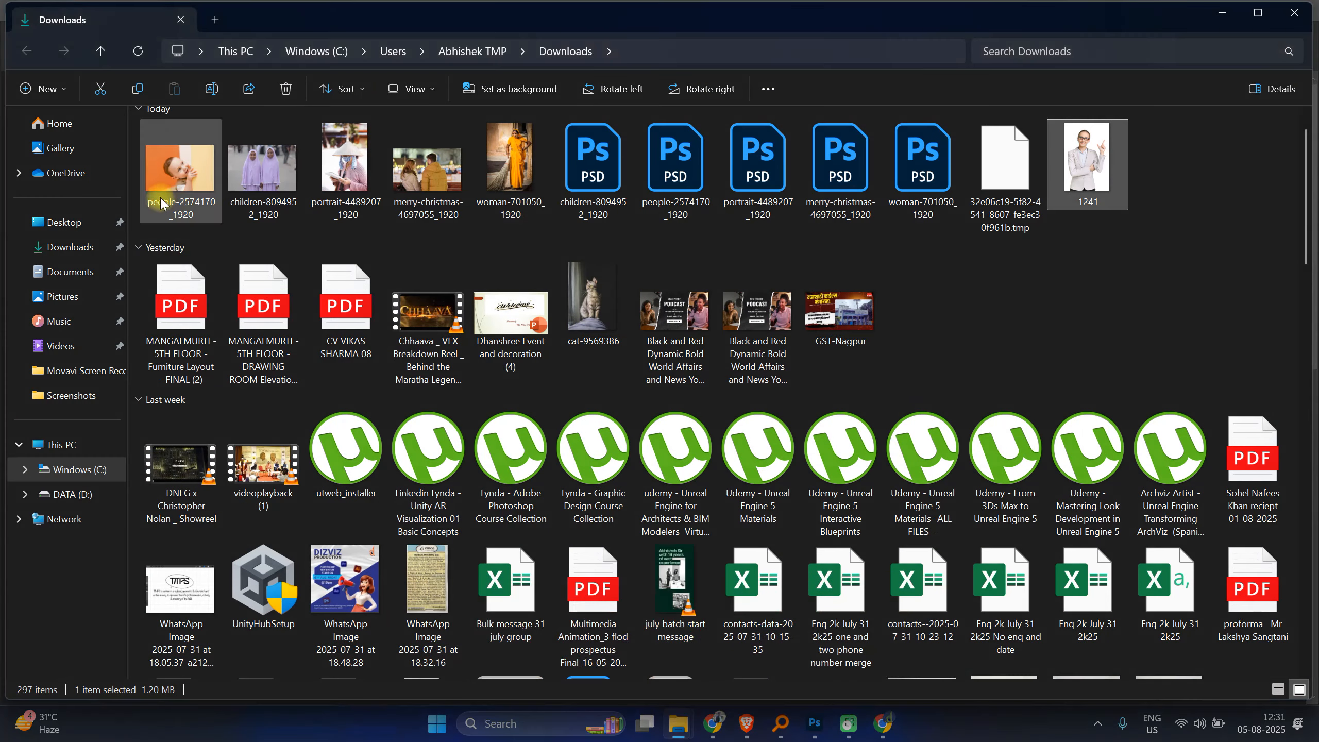
pyautogui.scroll(1, 758, 332)
pyautogui.moveTo(1100, 181); pyautogui.dragTo(820, 720)
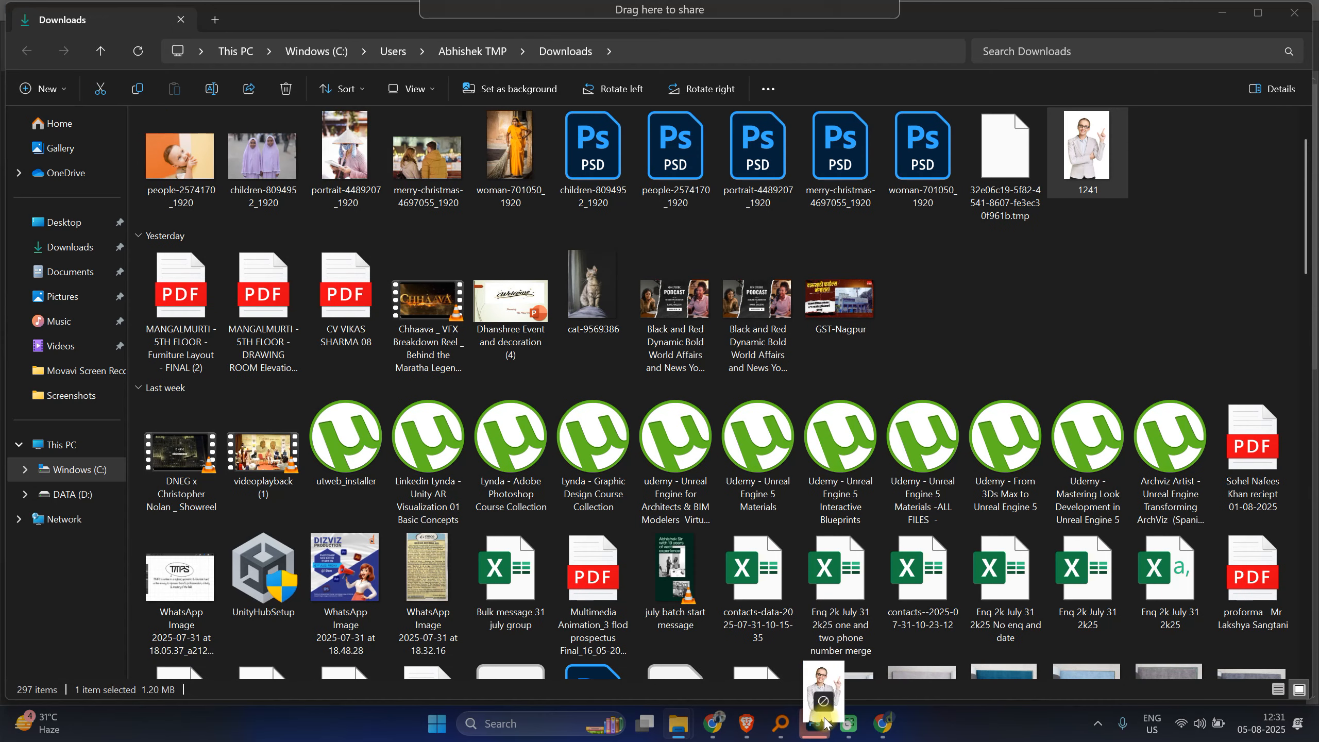
# Step: Open 1241.jpg from Downloads in Photoshop
pyautogui.click(814, 723)
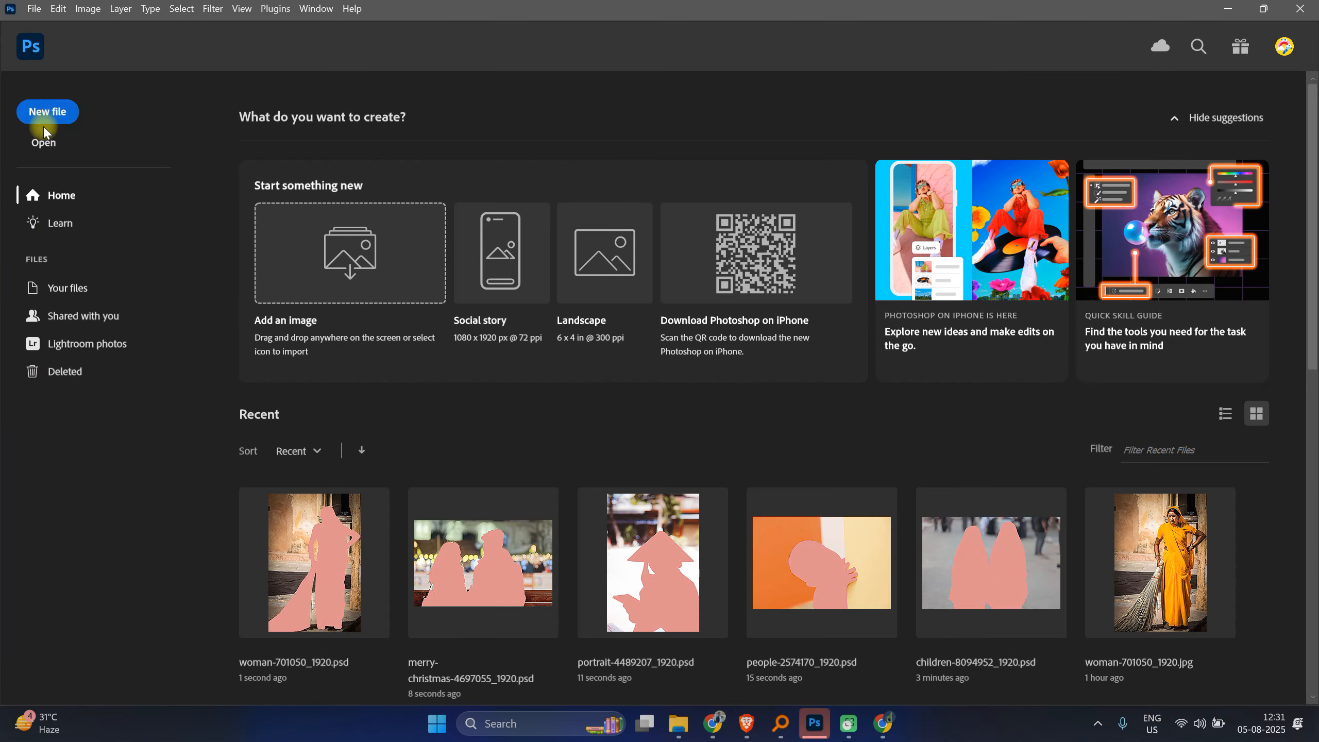
pyautogui.click(44, 143)
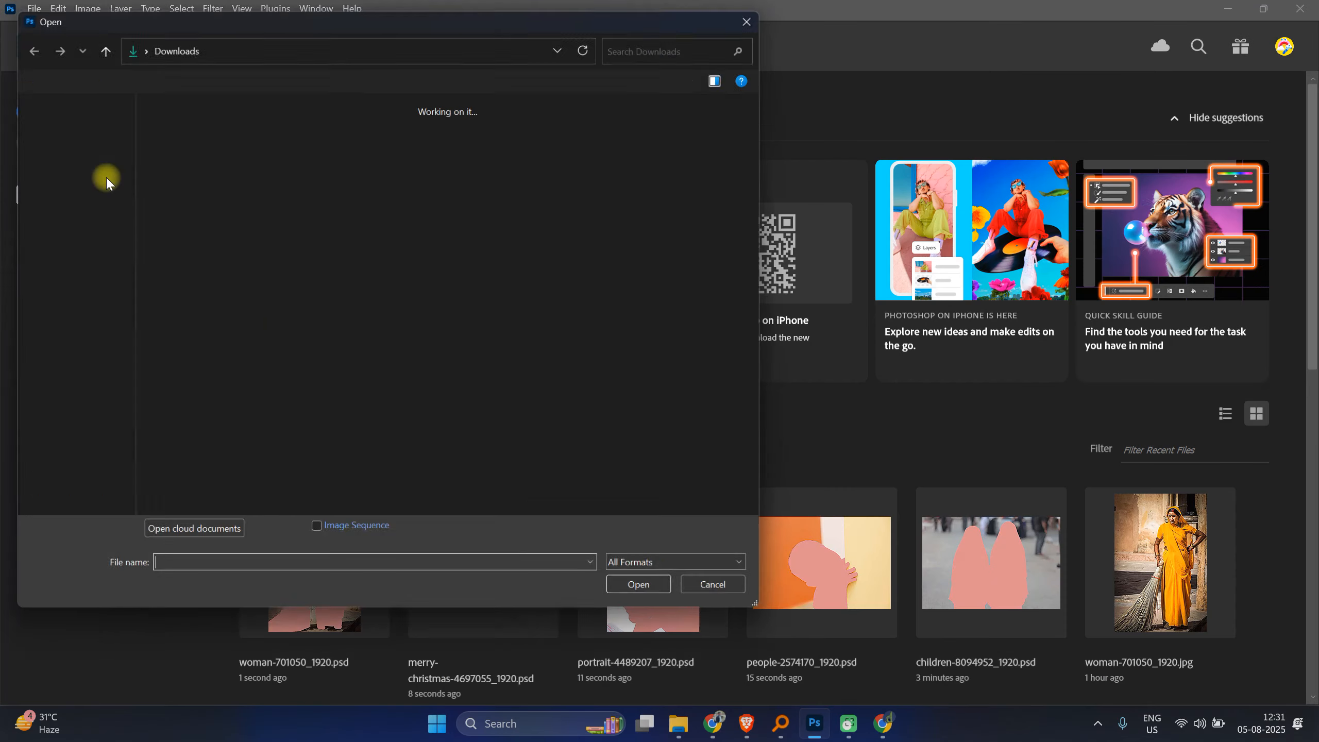
pyautogui.doubleClick(191, 229)
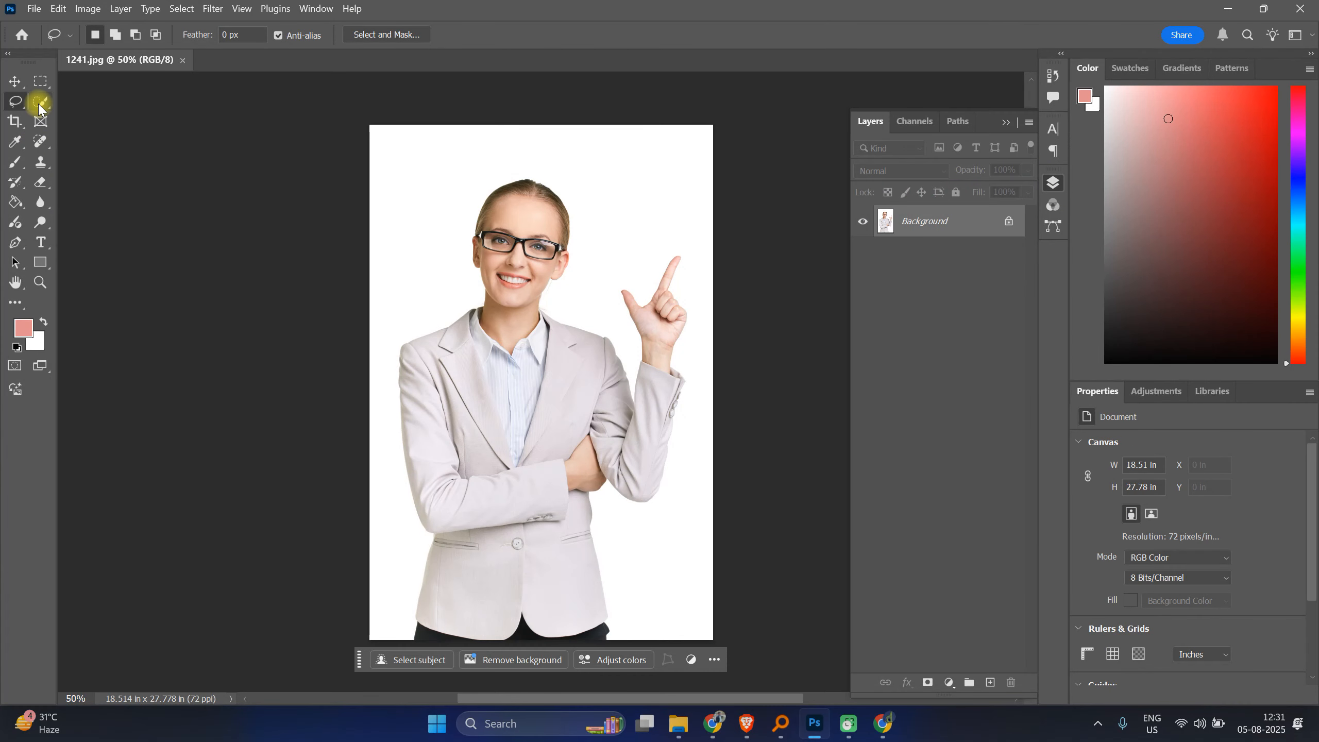
pyautogui.rightClick(8, 108)
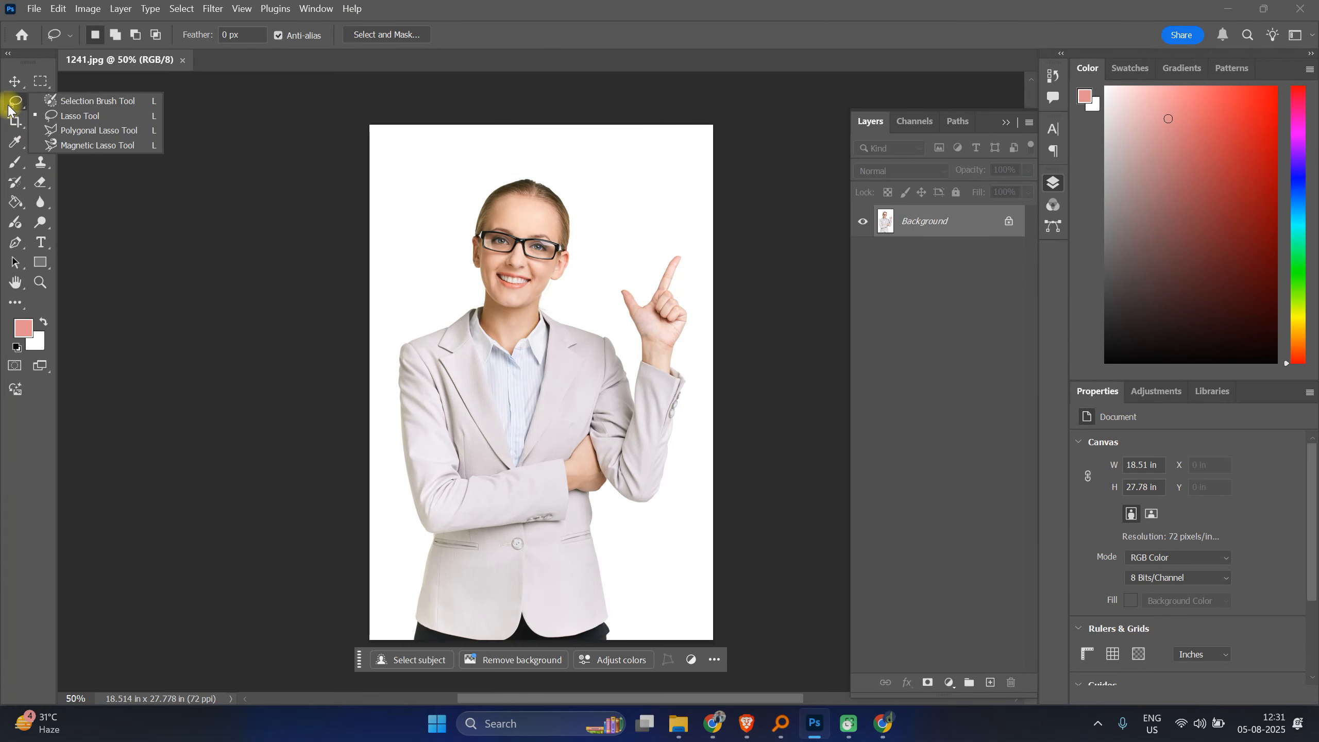
pyautogui.click(67, 108)
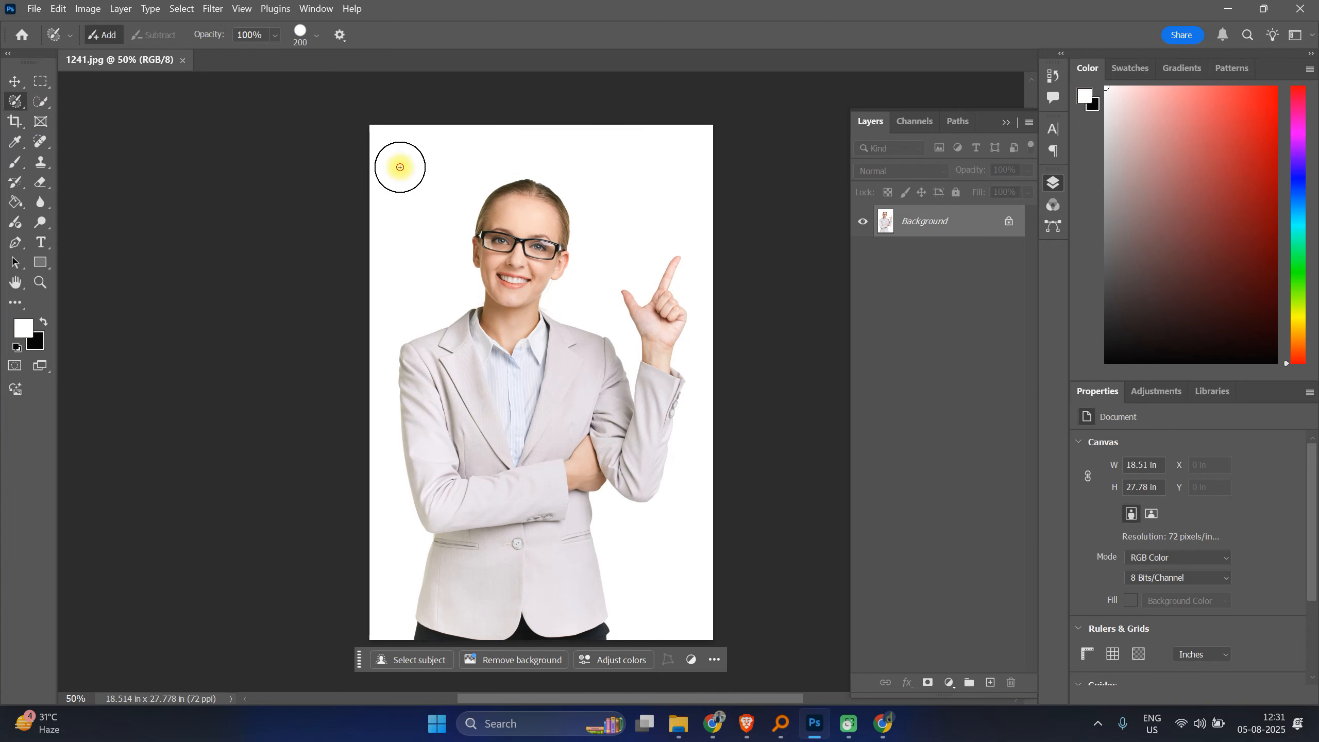
pyautogui.click(399, 167)
pyautogui.hotkey('ctrl', 'd')
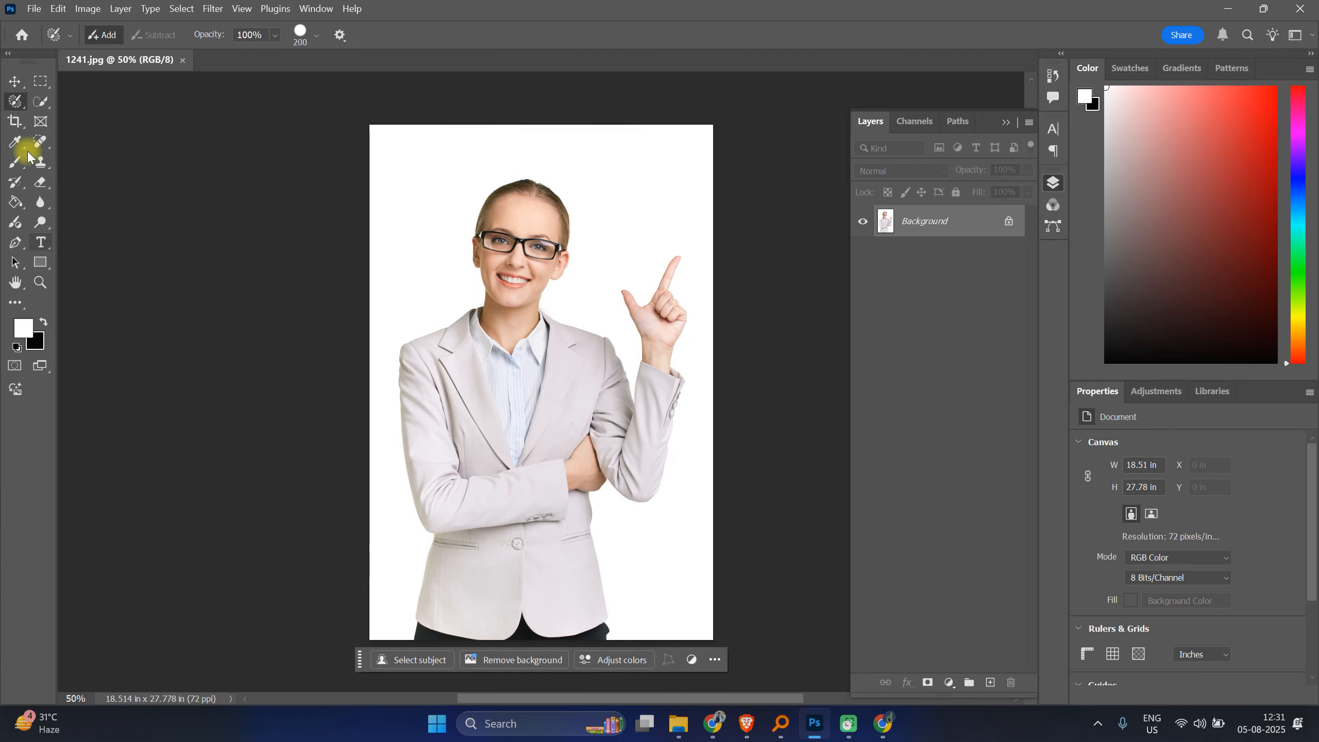
# Step: Select the white background with the Magic Wand, adding the gaps beside the neck and raised hand
pyautogui.click(47, 106)
pyautogui.click(95, 133)
pyautogui.click(460, 176)
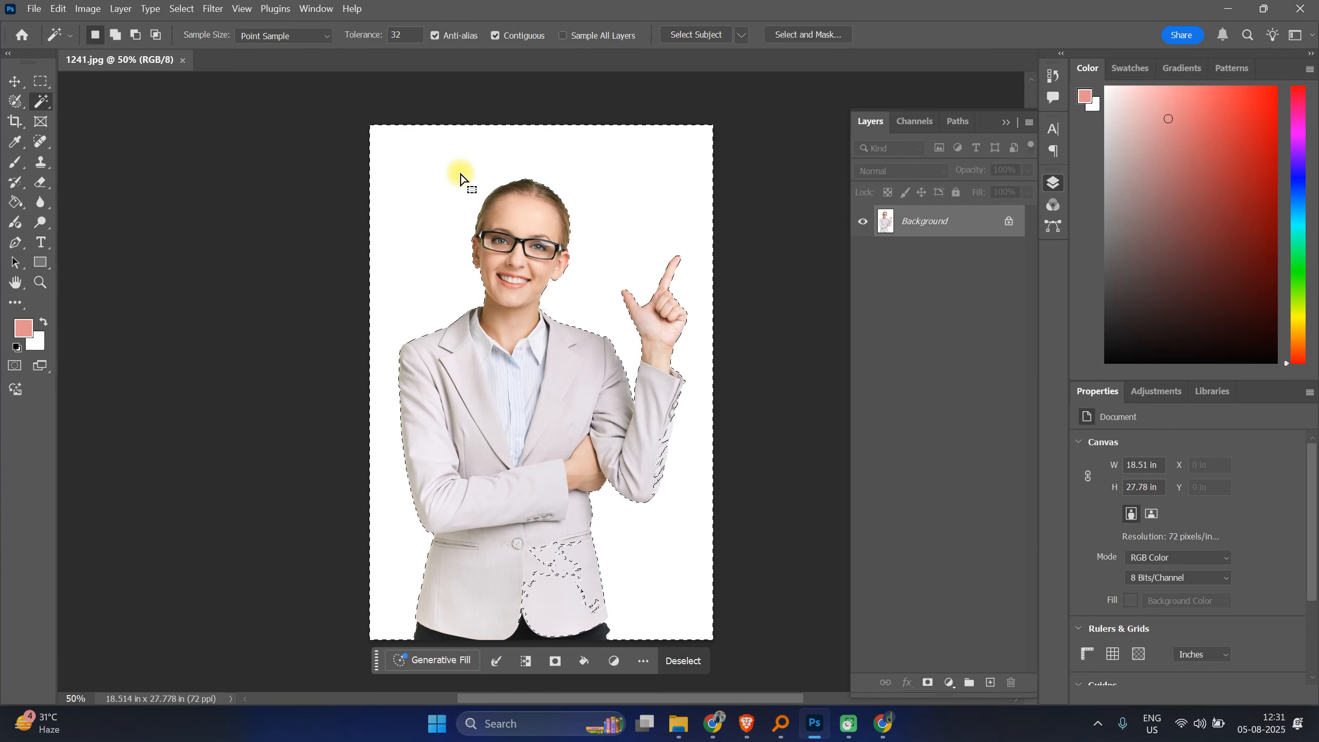
pyautogui.keyDown('shift'); pyautogui.click(554, 600); pyautogui.keyUp('shift')
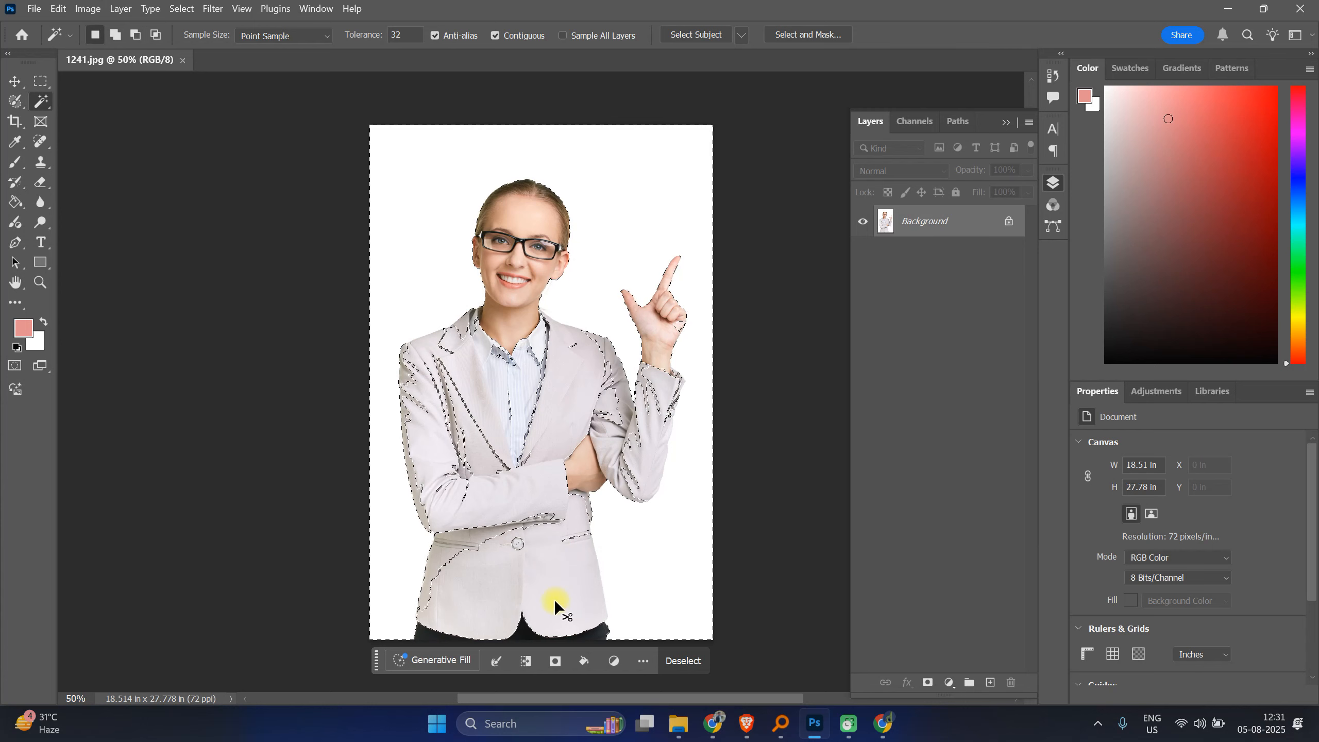
pyautogui.keyDown('alt'); pyautogui.click(554, 599); pyautogui.keyUp('alt')
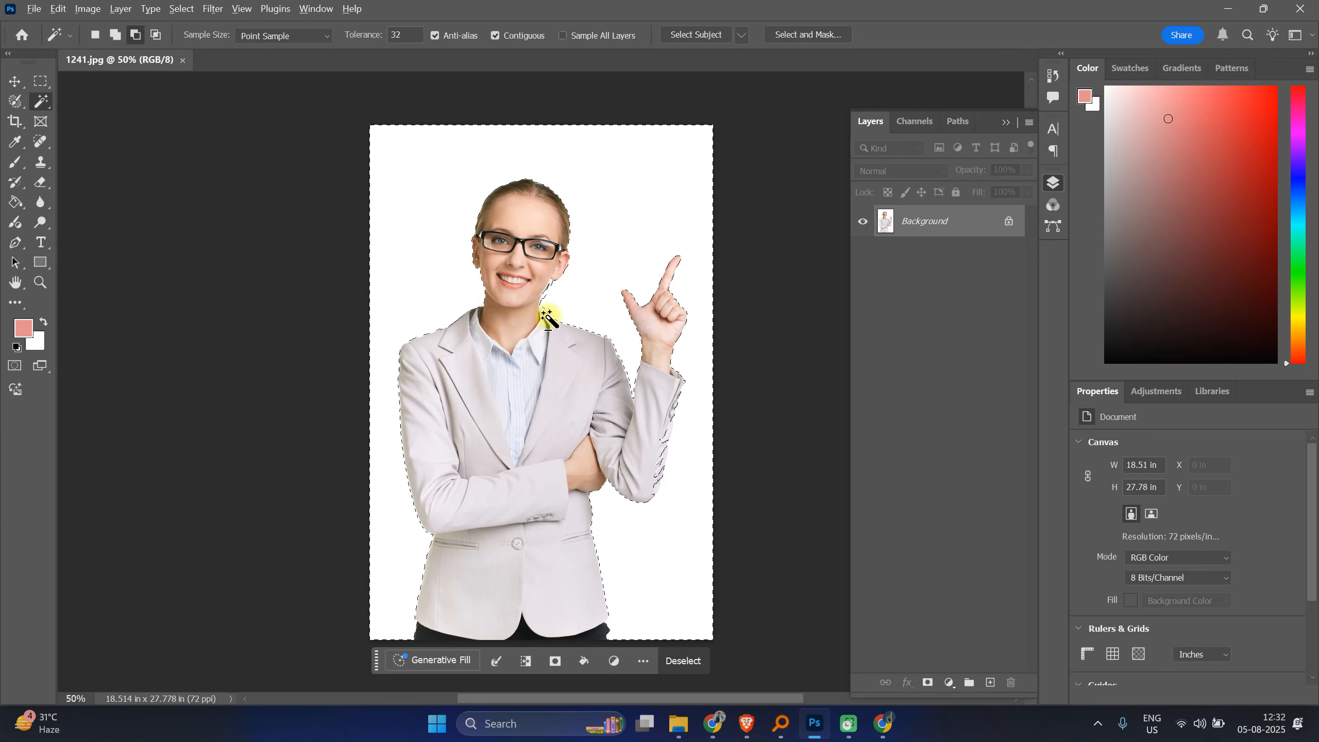
pyautogui.keyDown('alt'); pyautogui.click(548, 294); pyautogui.keyUp('alt')
pyautogui.click(681, 285)
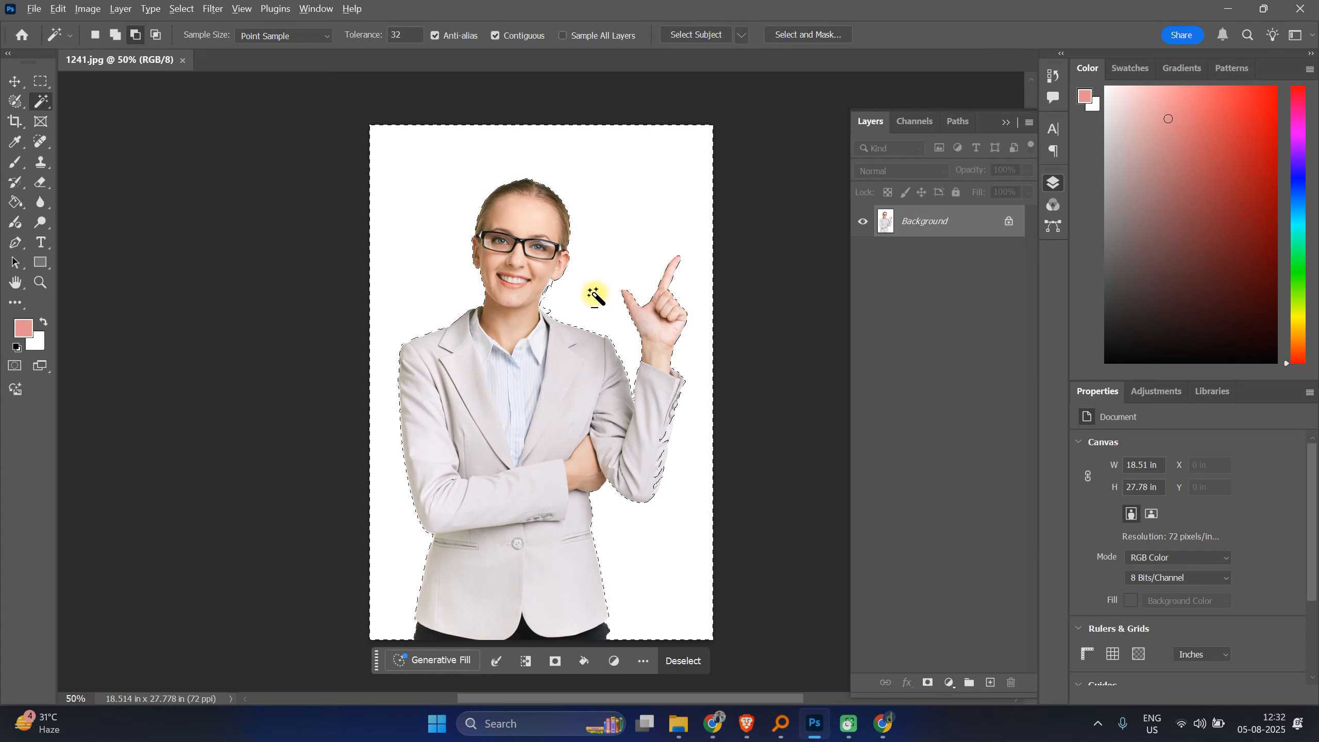
# Step: Inspect the Magic Wand background selection zoomed in to 200% around the neck and hand, then deselect it
pyautogui.keyDown('alt'); pyautogui.click(547, 294); pyautogui.keyUp('alt')
pyautogui.click(673, 287)
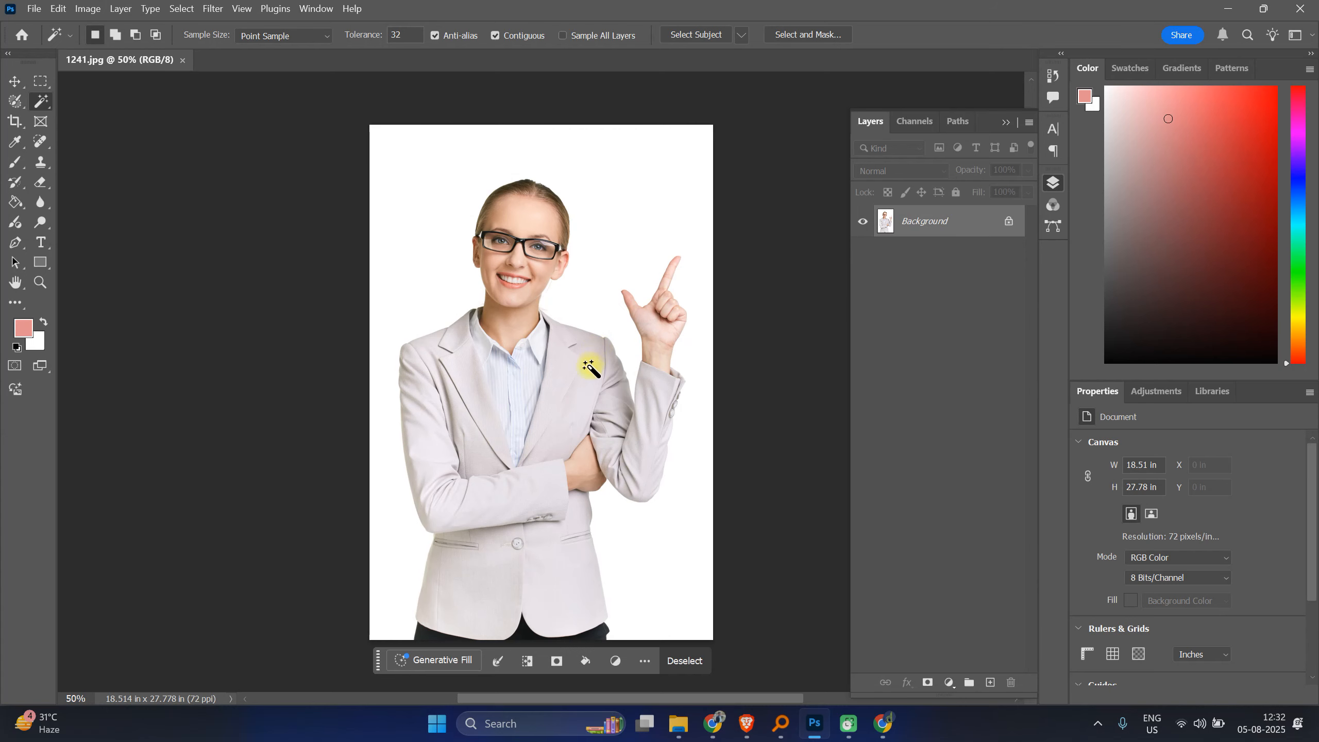
pyautogui.hotkey('ctrl', '+')
pyautogui.hotkey('ctrl', '+')
pyautogui.hotkey('ctrl', '+')
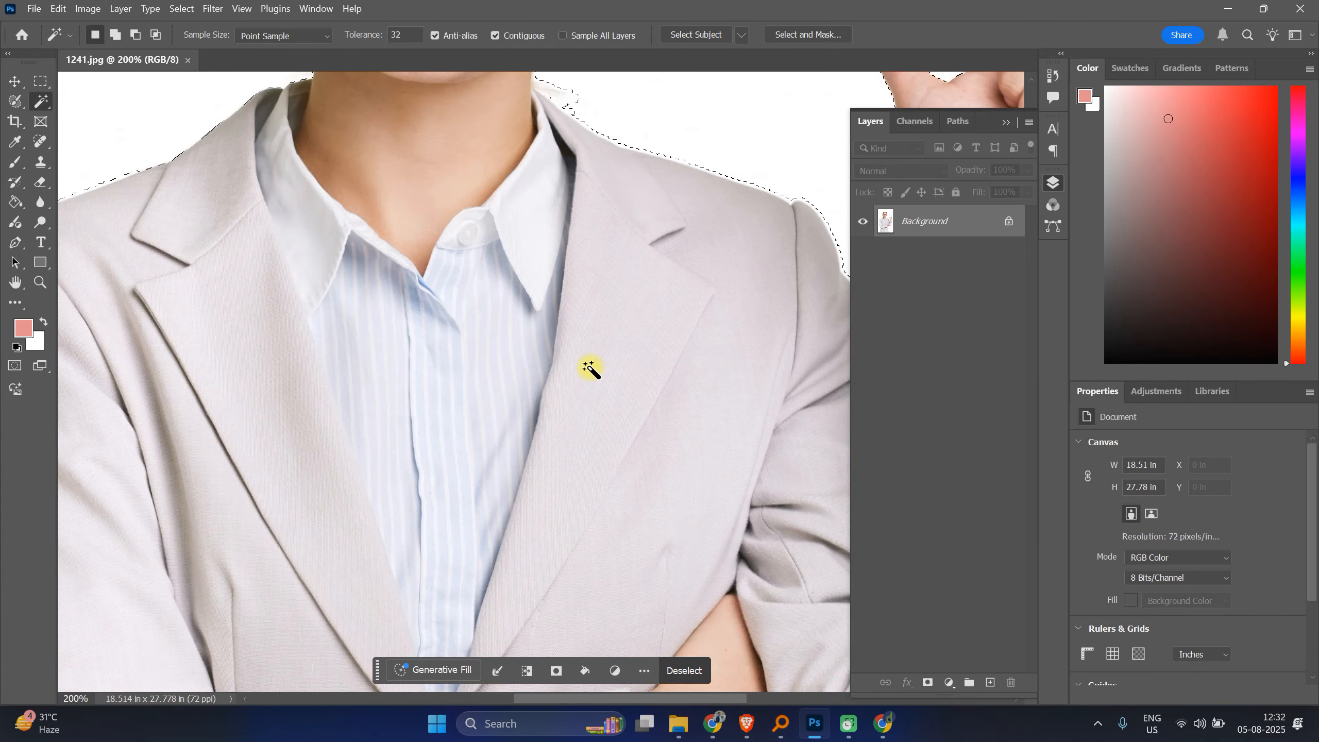
pyautogui.moveTo(586, 357); pyautogui.dragTo(435, 453)
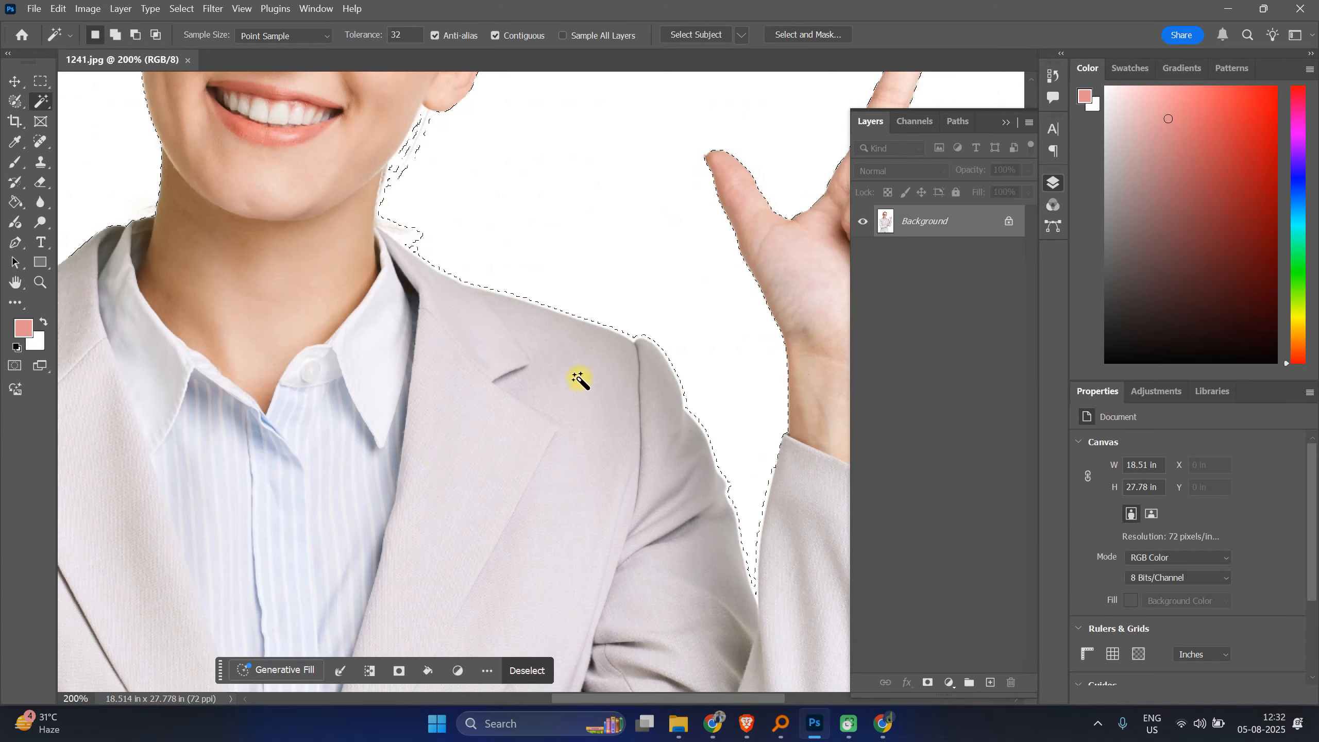
pyautogui.scroll(5, 581, 376)
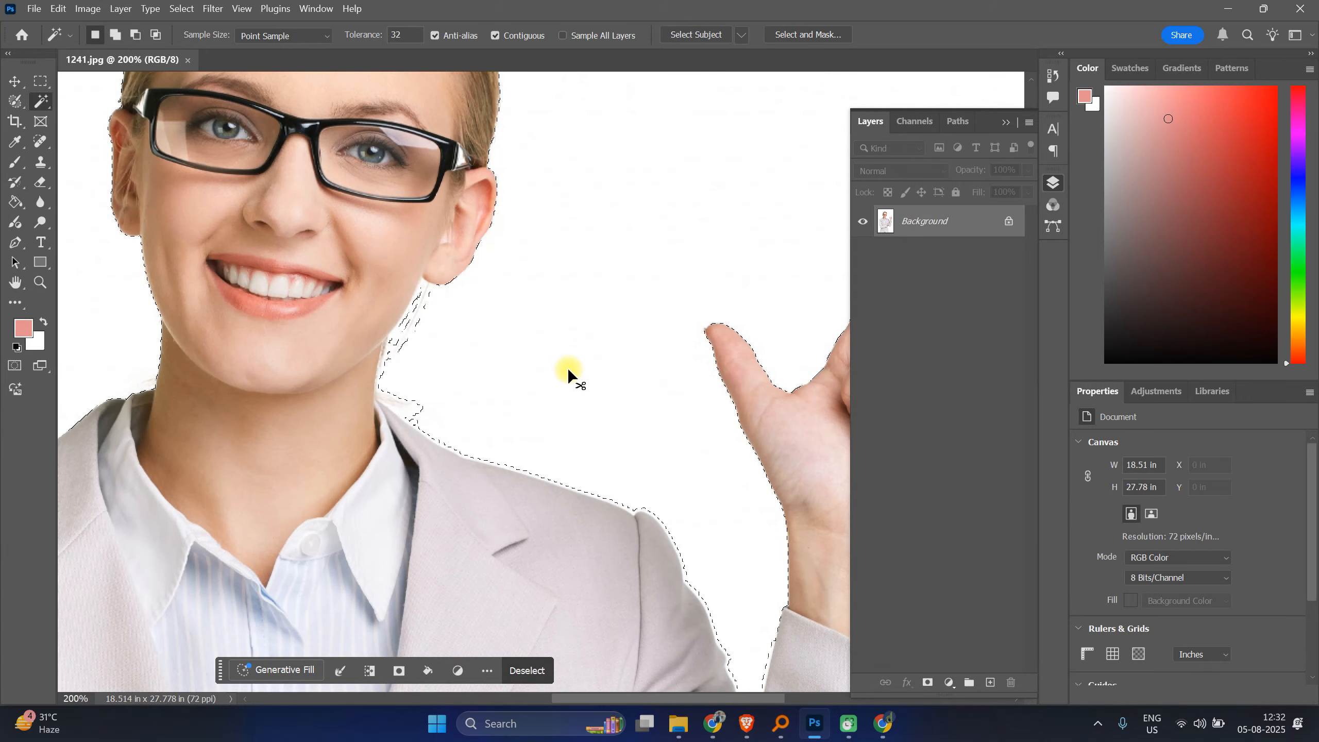
pyautogui.hotkey('ctrl', 'd')
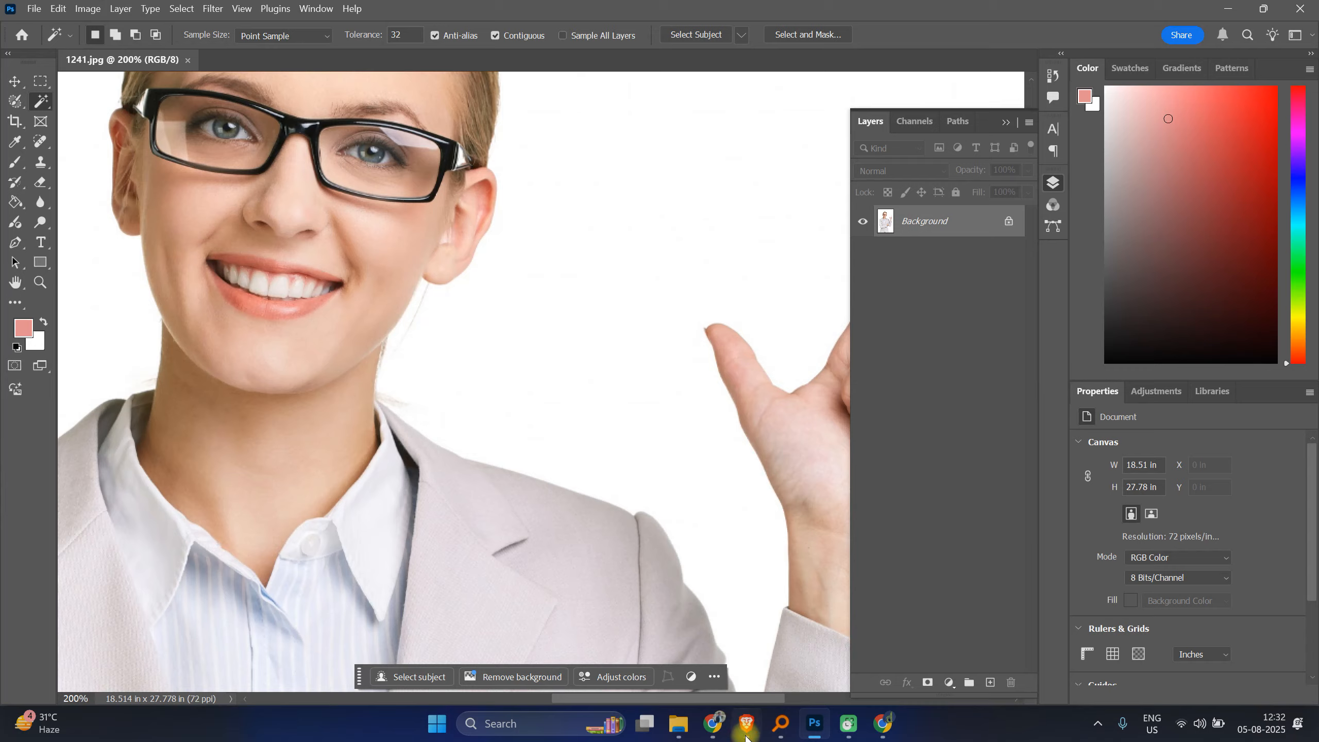
# Step: Switch to the Freepik browser tab and go back to browse the person search results
pyautogui.moveTo(714, 725)
pyautogui.click(661, 650)
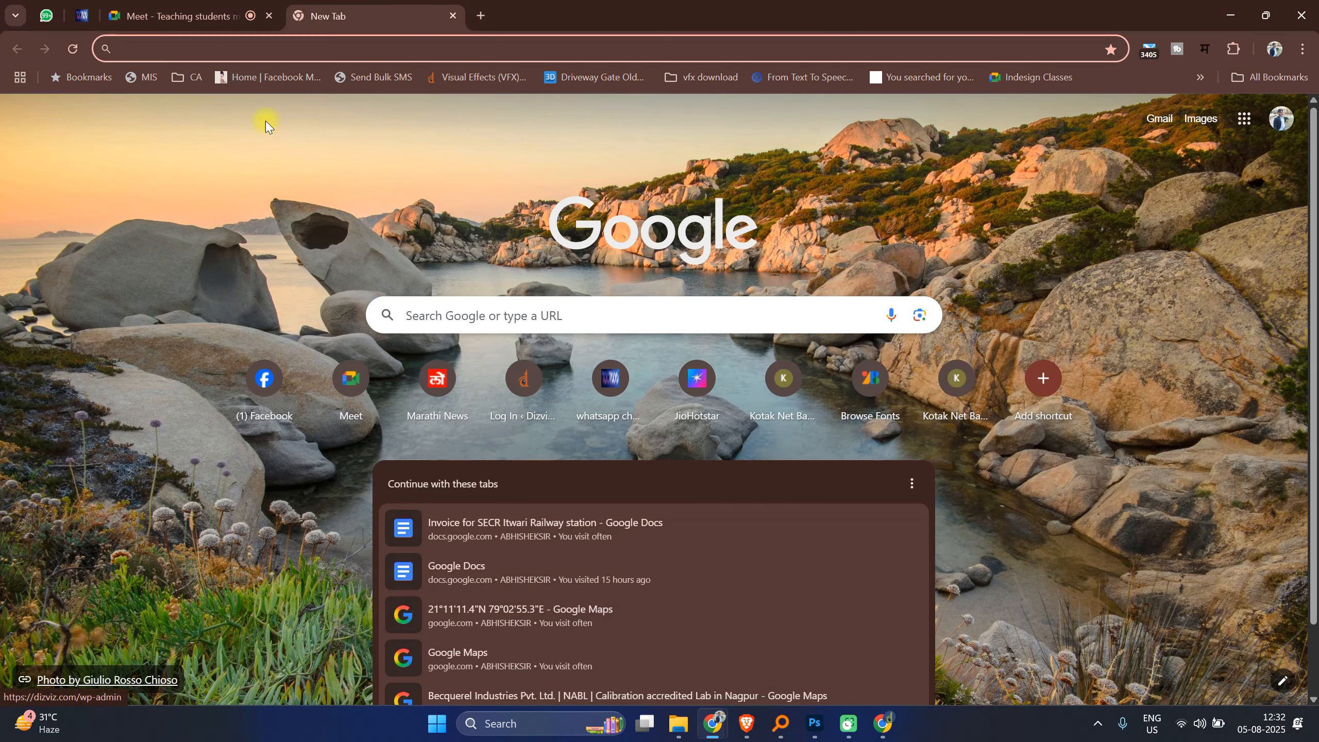
pyautogui.click(883, 724)
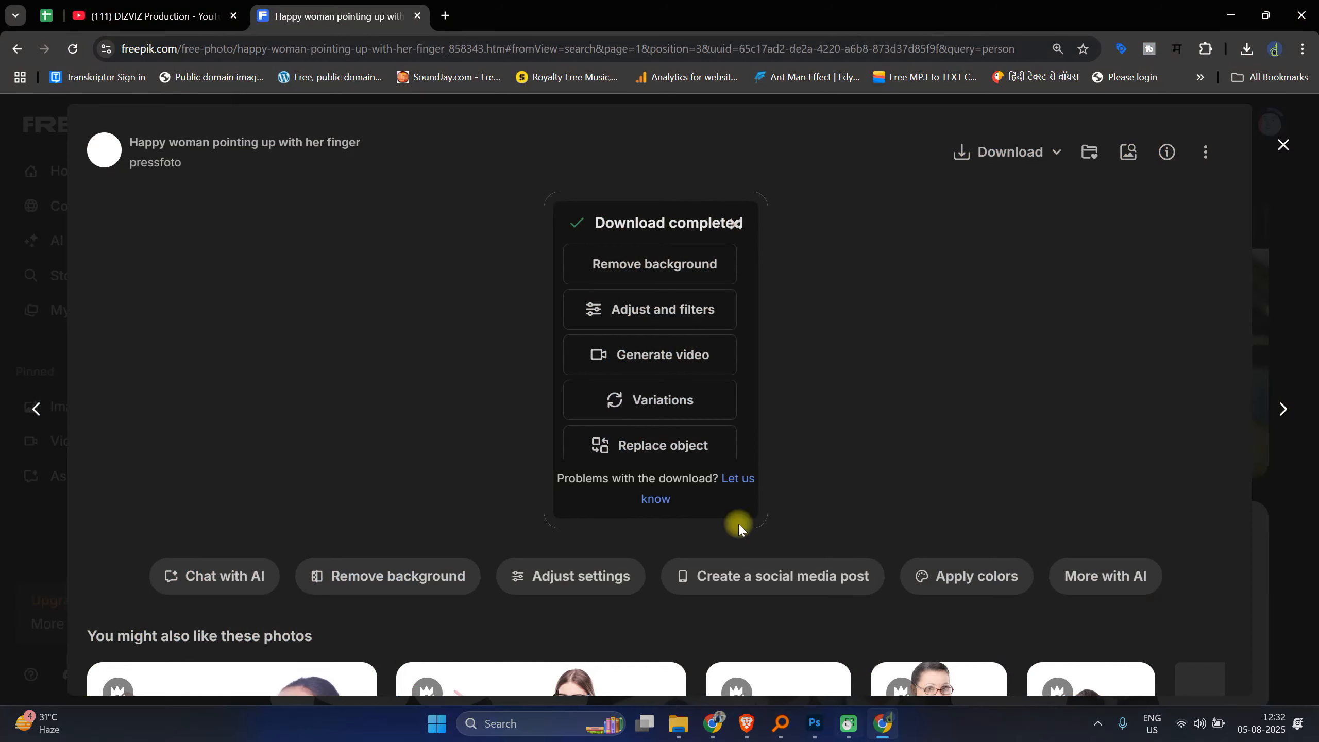
pyautogui.click(17, 48)
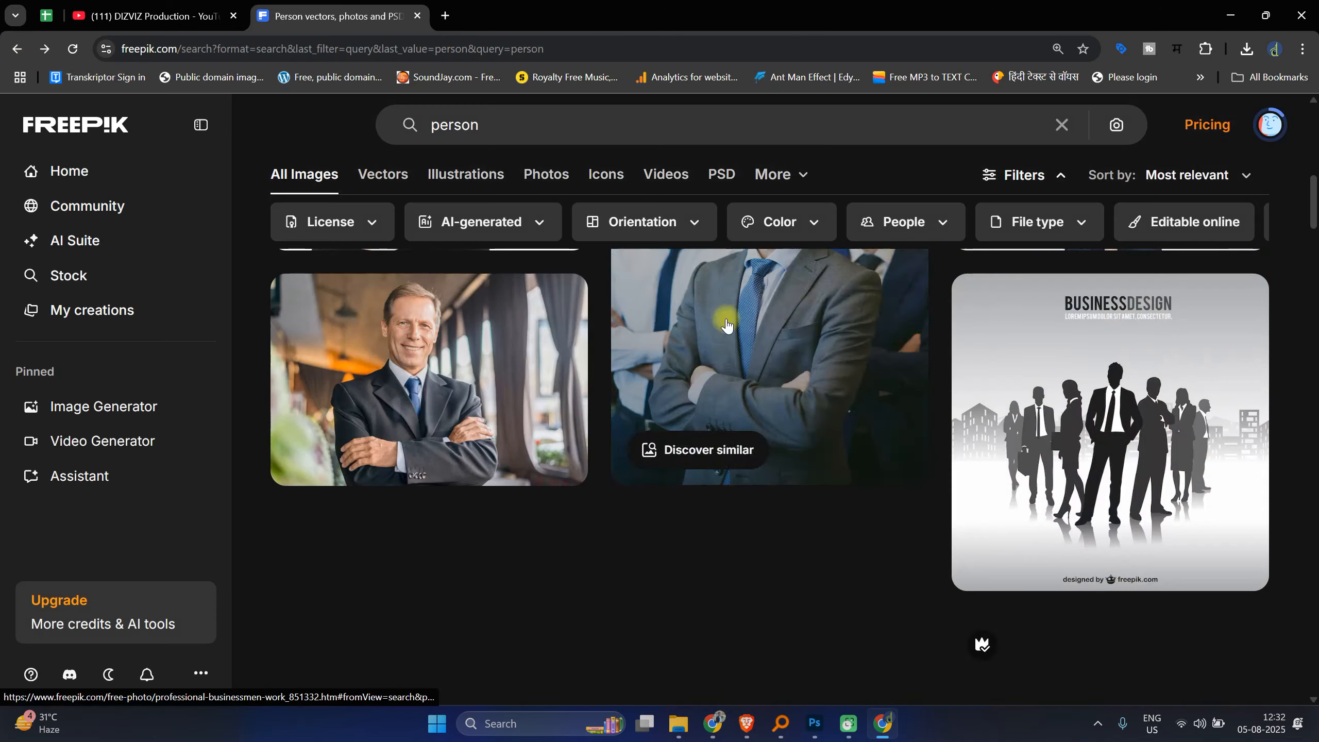
pyautogui.scroll(-5, 727, 333)
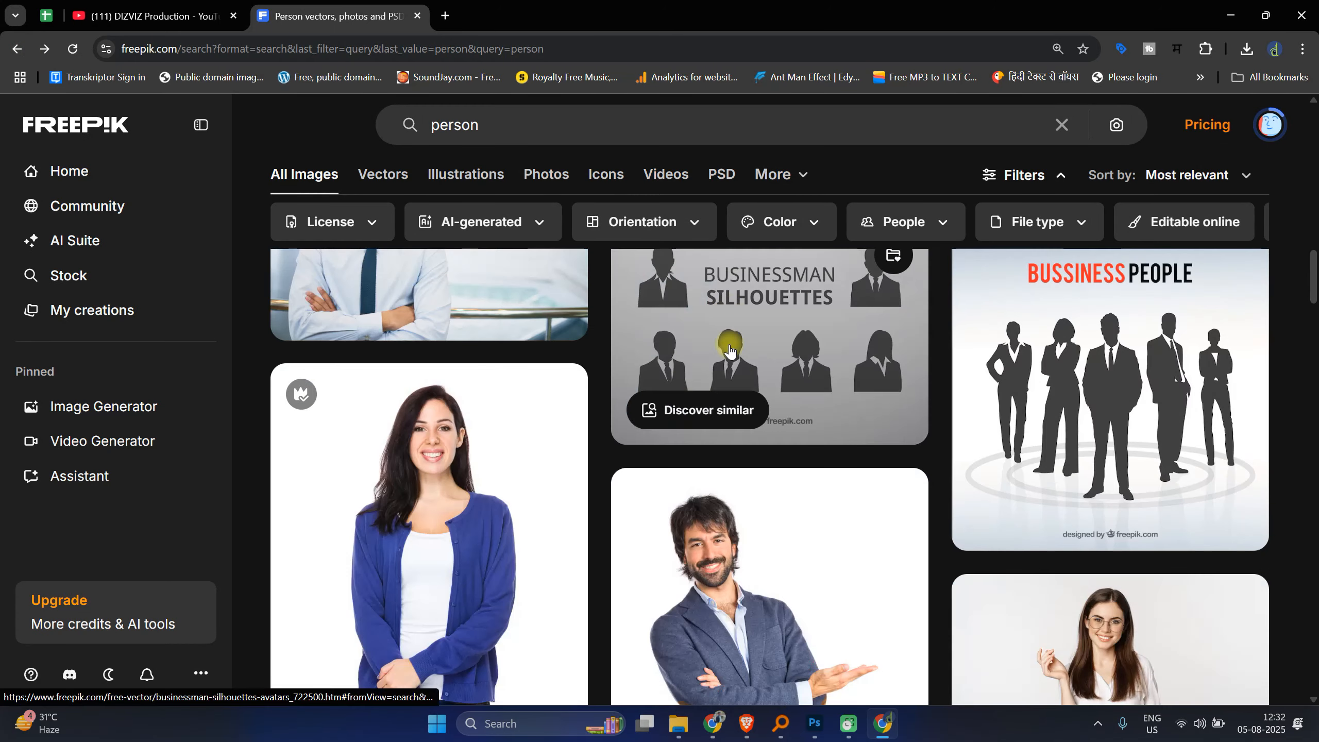
pyautogui.scroll(-10, 730, 351)
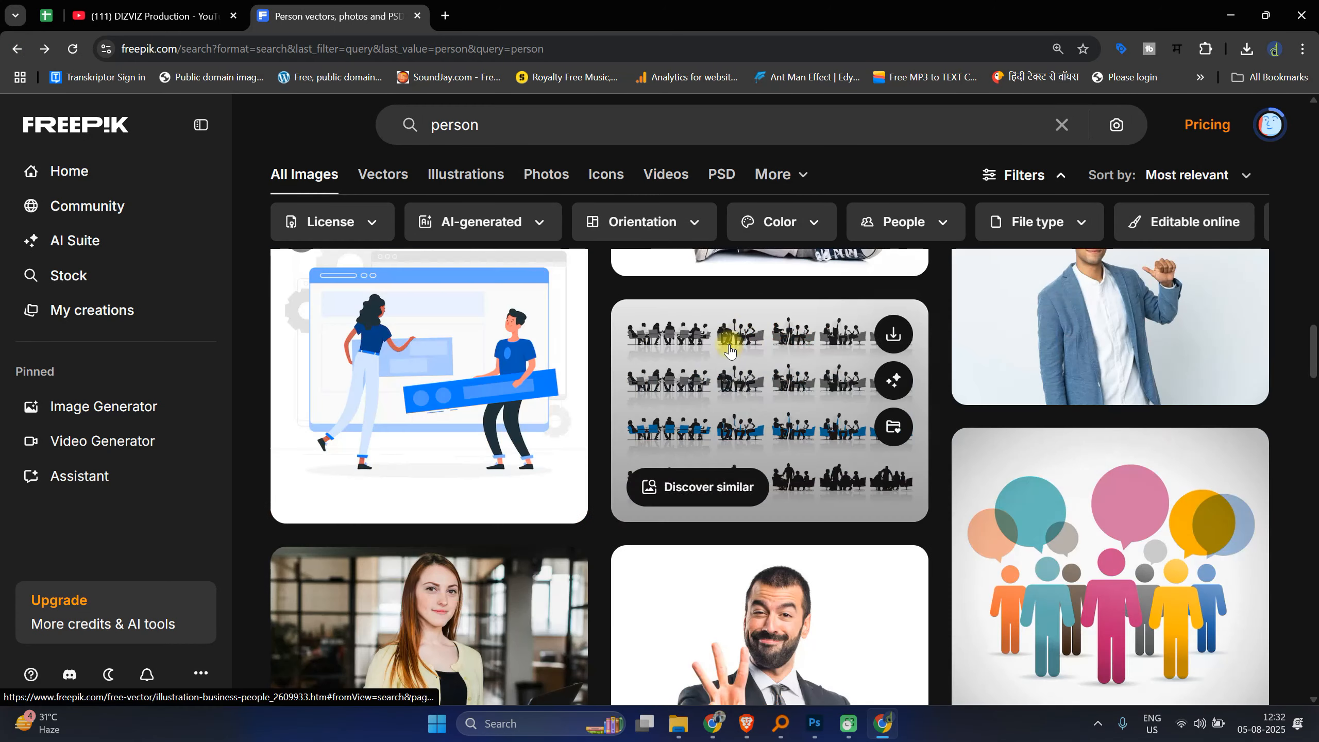
pyautogui.scroll(-7, 730, 351)
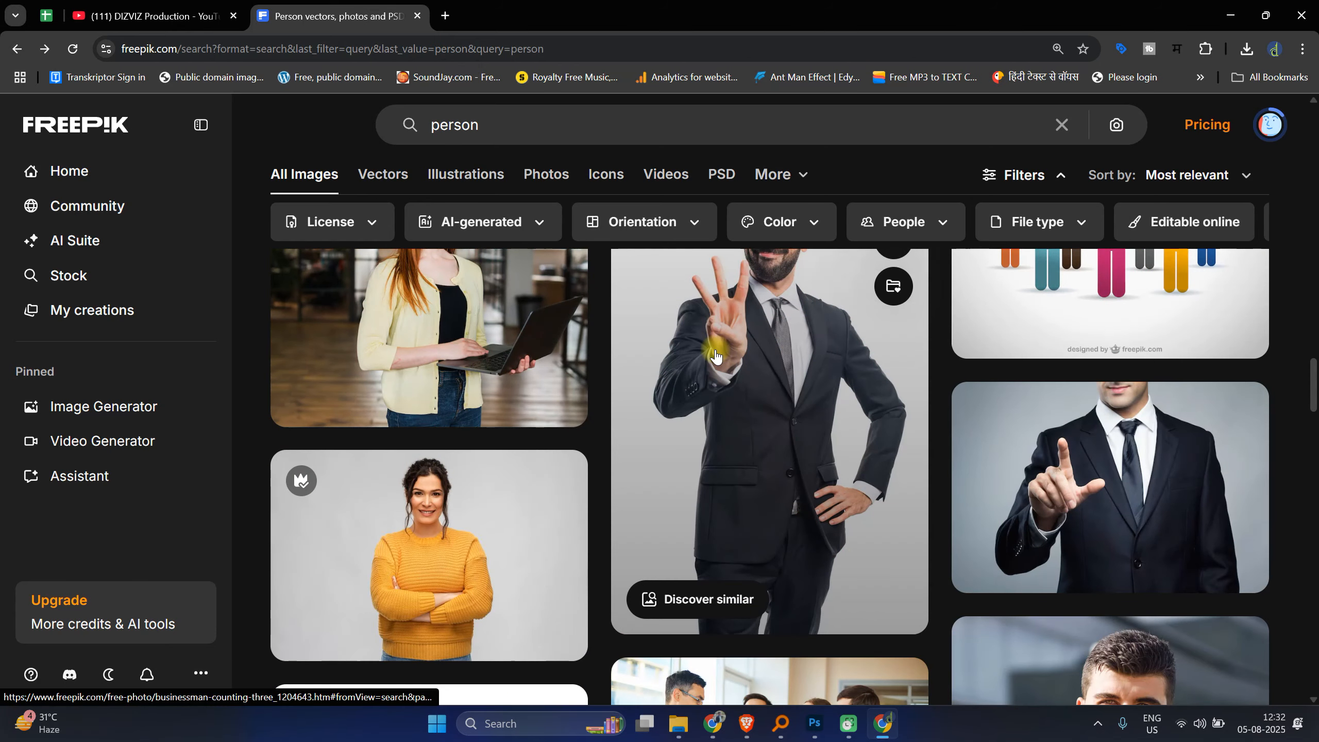
pyautogui.scroll(-7, 716, 355)
pyautogui.scroll(-10, 716, 356)
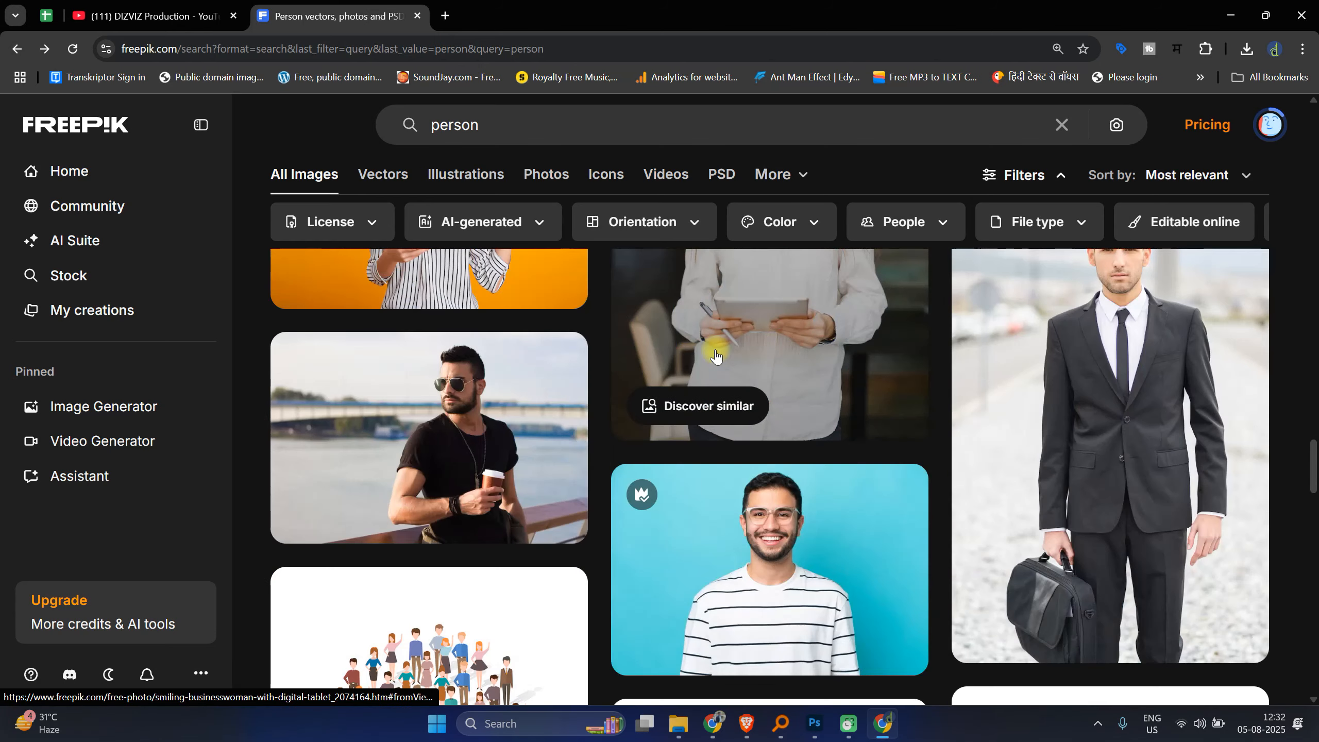
# Step: Search Freepik for animal images
pyautogui.moveTo(500, 124); pyautogui.dragTo(420, 127)
pyautogui.write('animal')
pyautogui.press('Return')
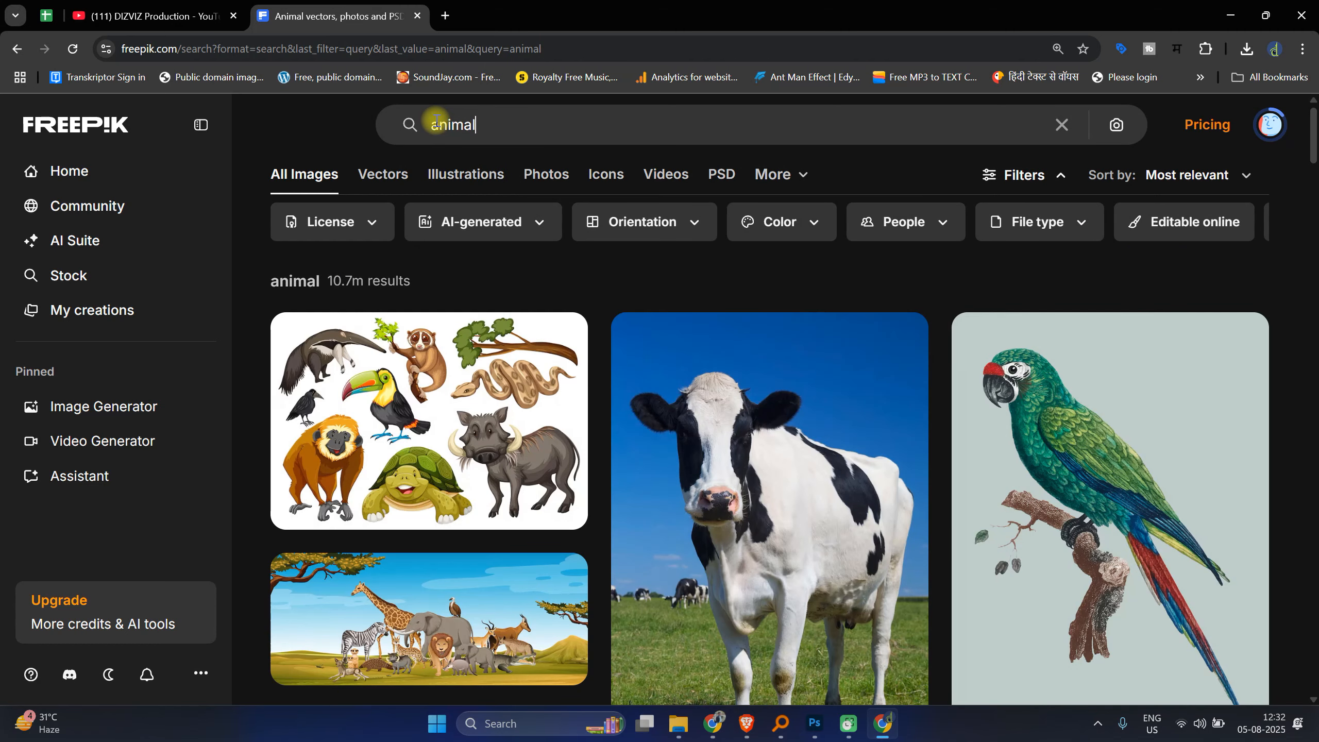
# Step: Browse the animal search results and move on to the second results page
pyautogui.scroll(-10, 590, 450)
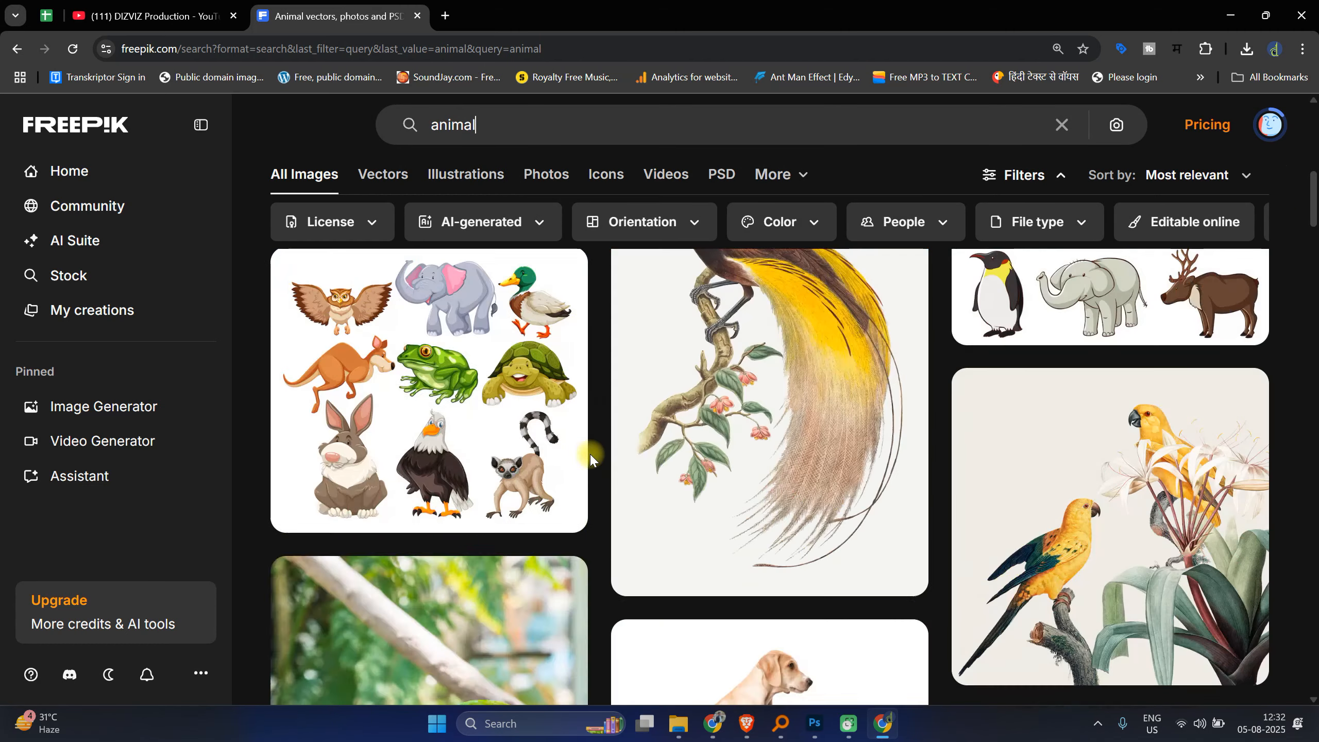
pyautogui.scroll(-15, 591, 457)
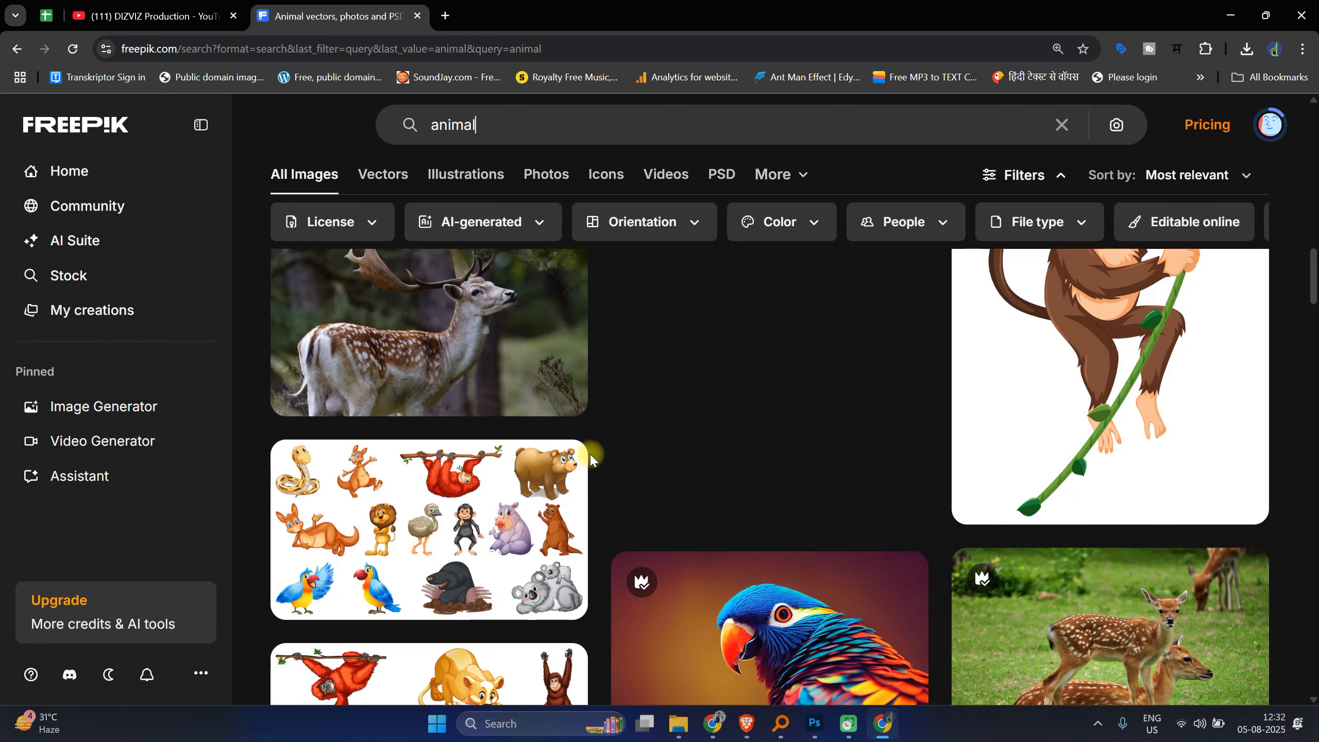
pyautogui.scroll(-5, 410, 375)
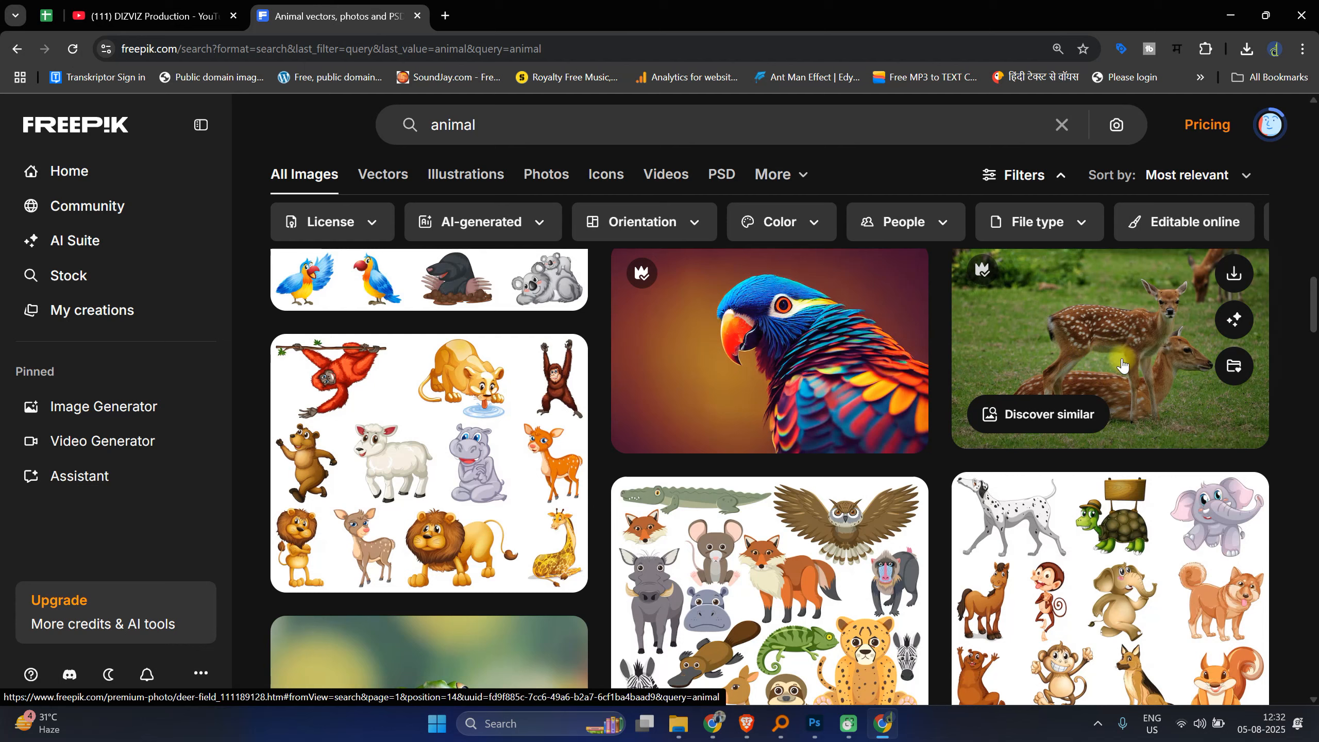
pyautogui.scroll(-6, 387, 472)
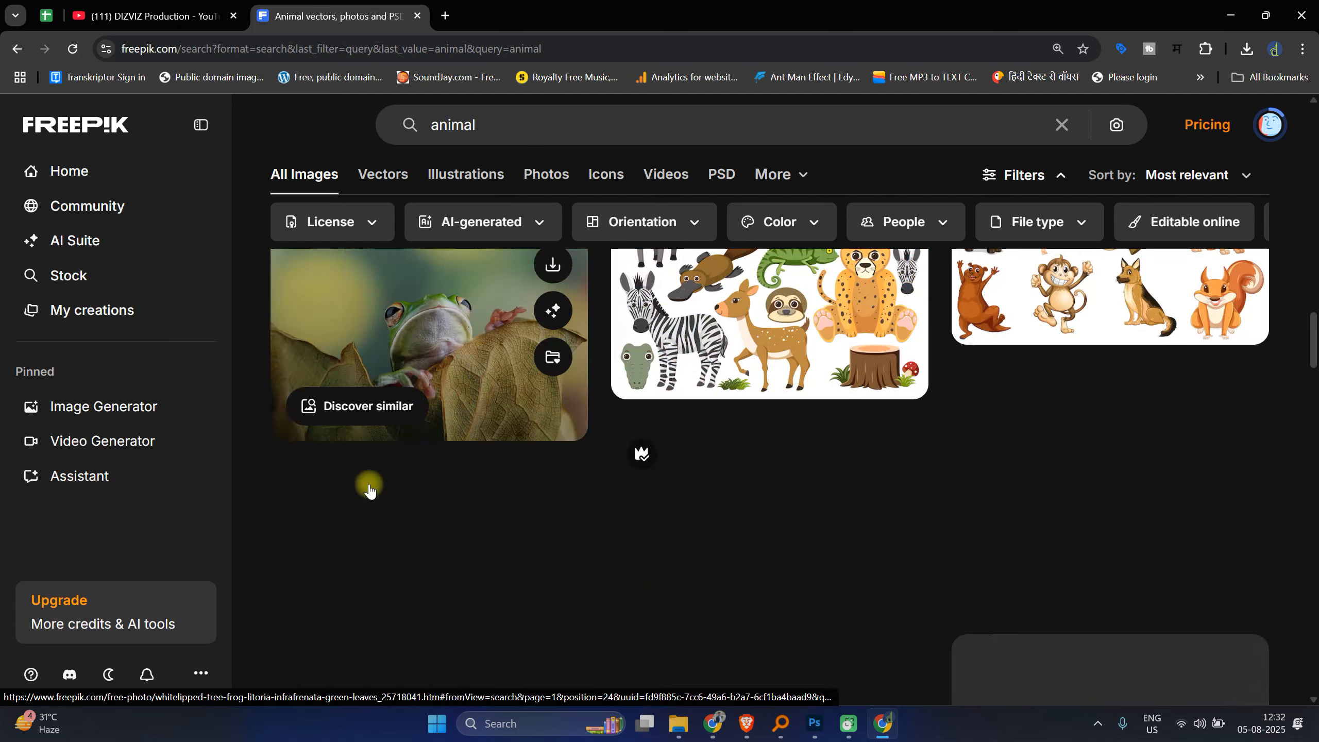
pyautogui.scroll(-5, 375, 472)
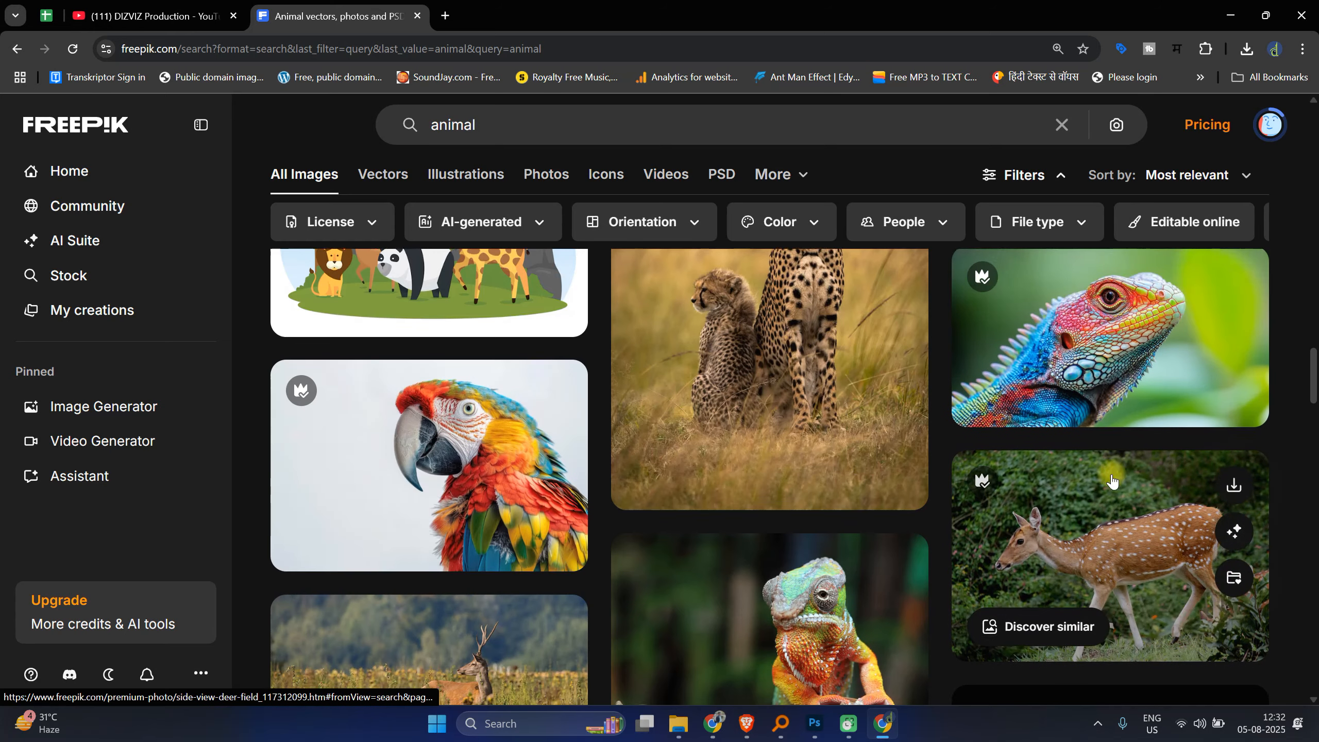
pyautogui.scroll(-1, 1119, 465)
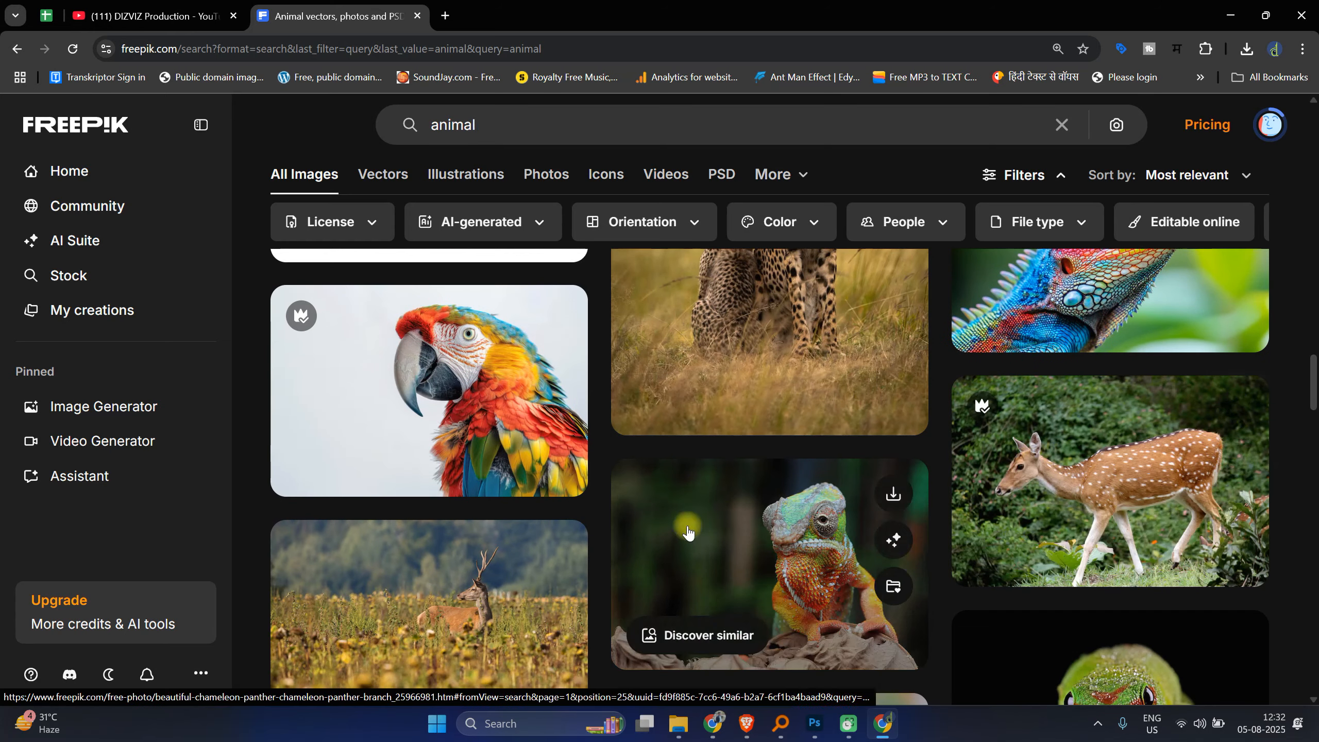
pyautogui.scroll(-5, 597, 489)
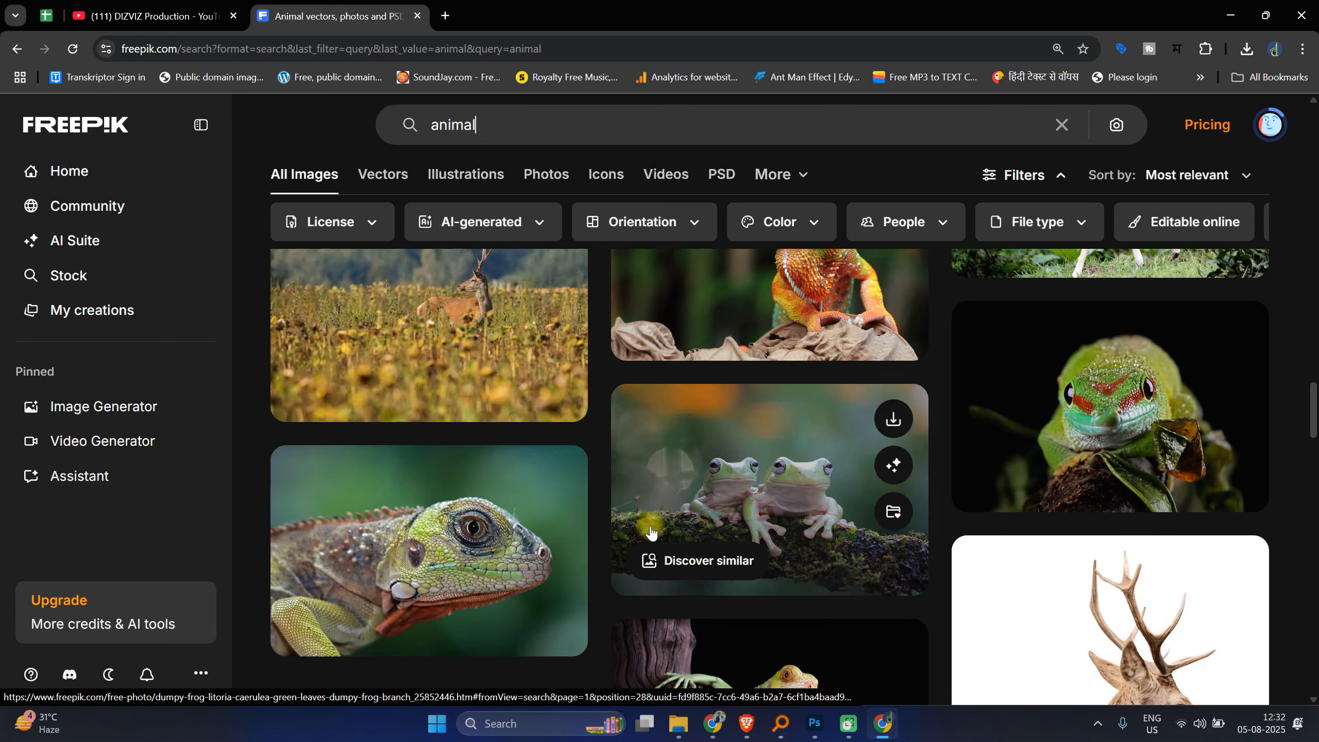
pyautogui.scroll(-5, 637, 530)
pyautogui.scroll(5, 638, 529)
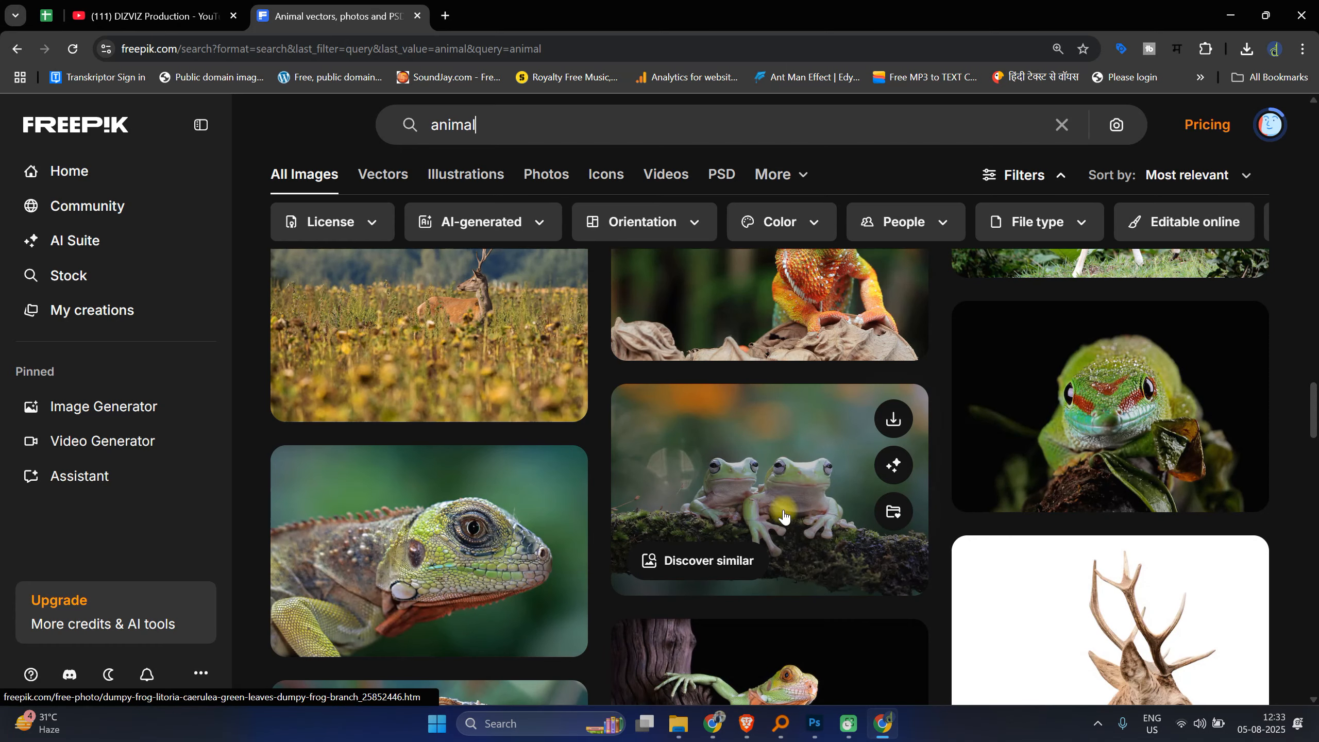
pyautogui.scroll(-6, 910, 516)
pyautogui.scroll(-10, 910, 520)
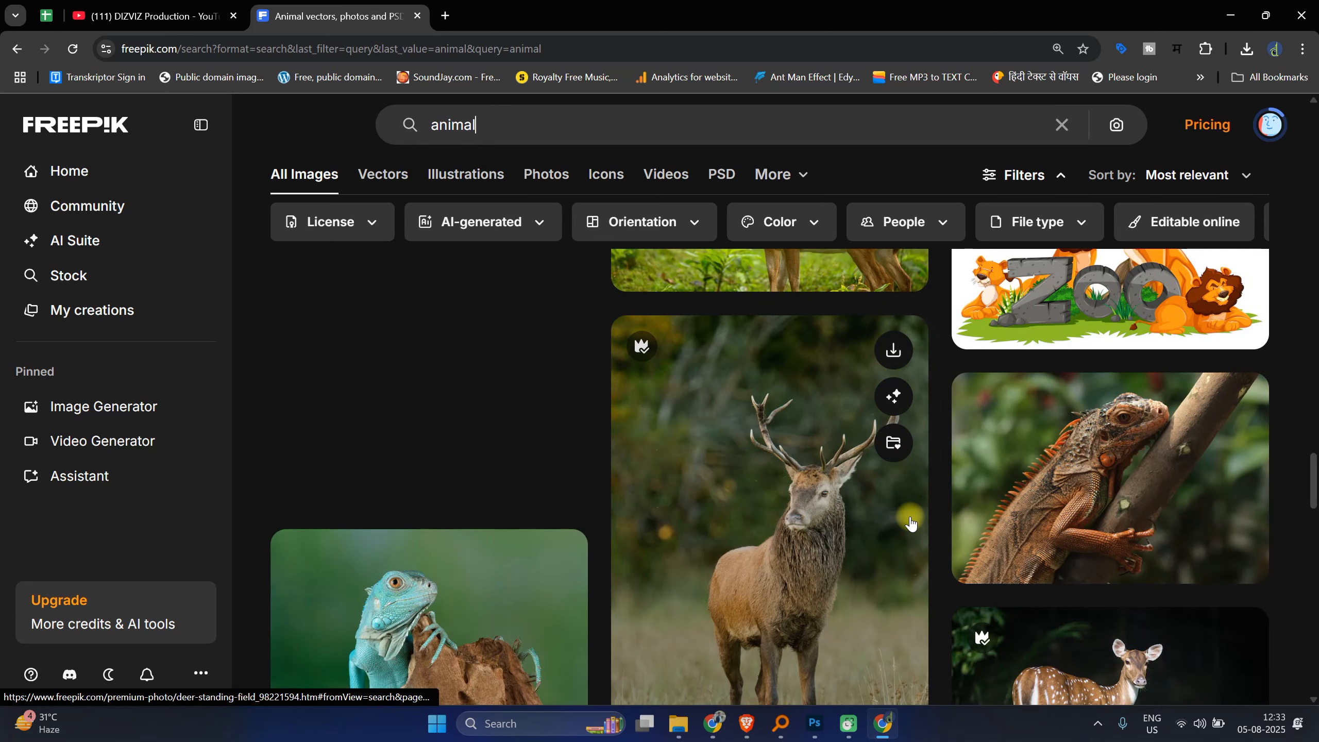
pyautogui.scroll(-4, 910, 522)
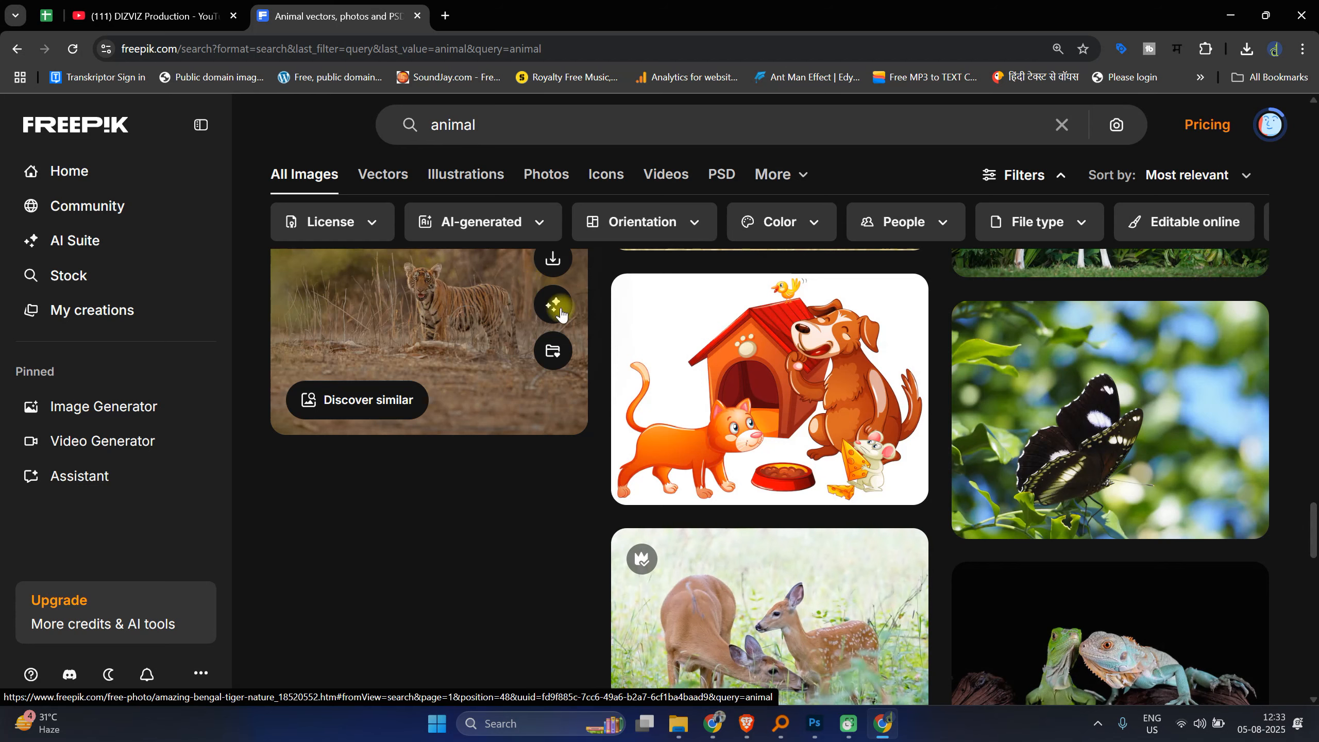
pyautogui.scroll(-10, 565, 431)
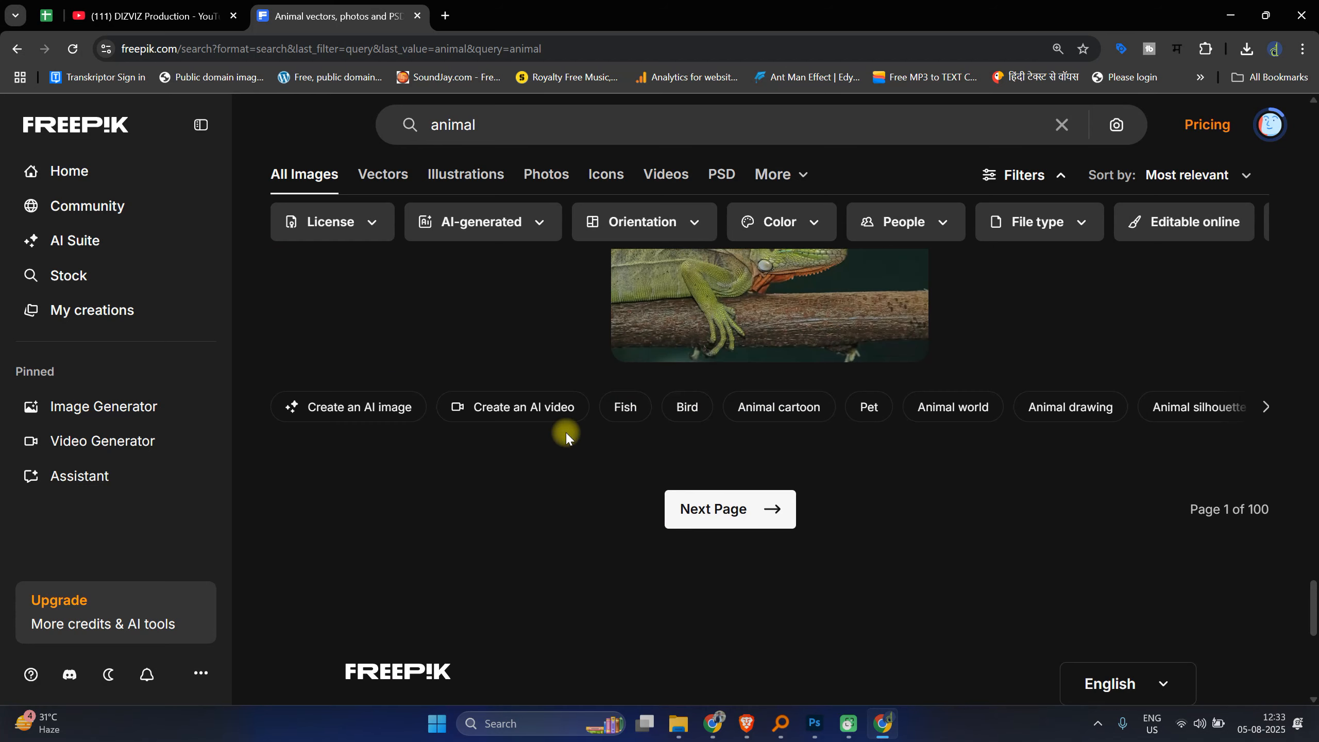
pyautogui.click(751, 510)
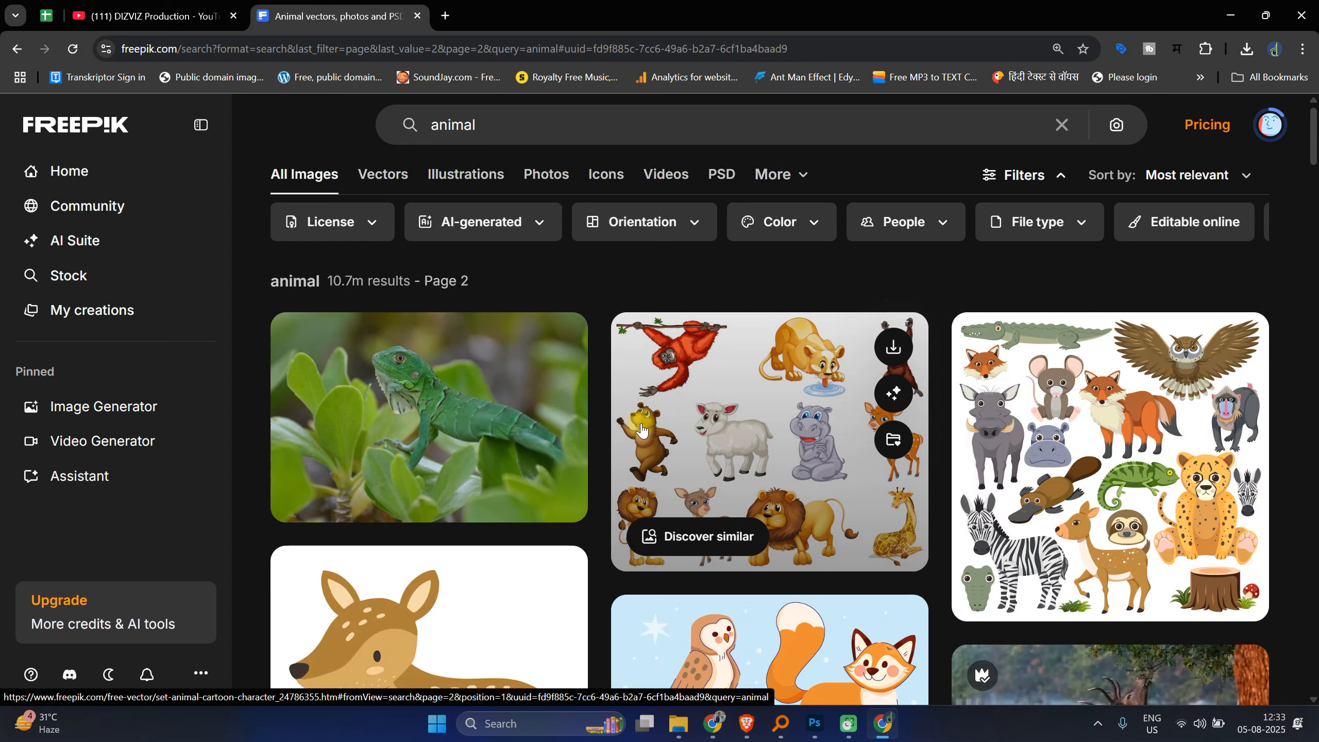
# Step: Return to the 1241.jpg image and select the Paint Bucket Tool
pyautogui.click(814, 723)
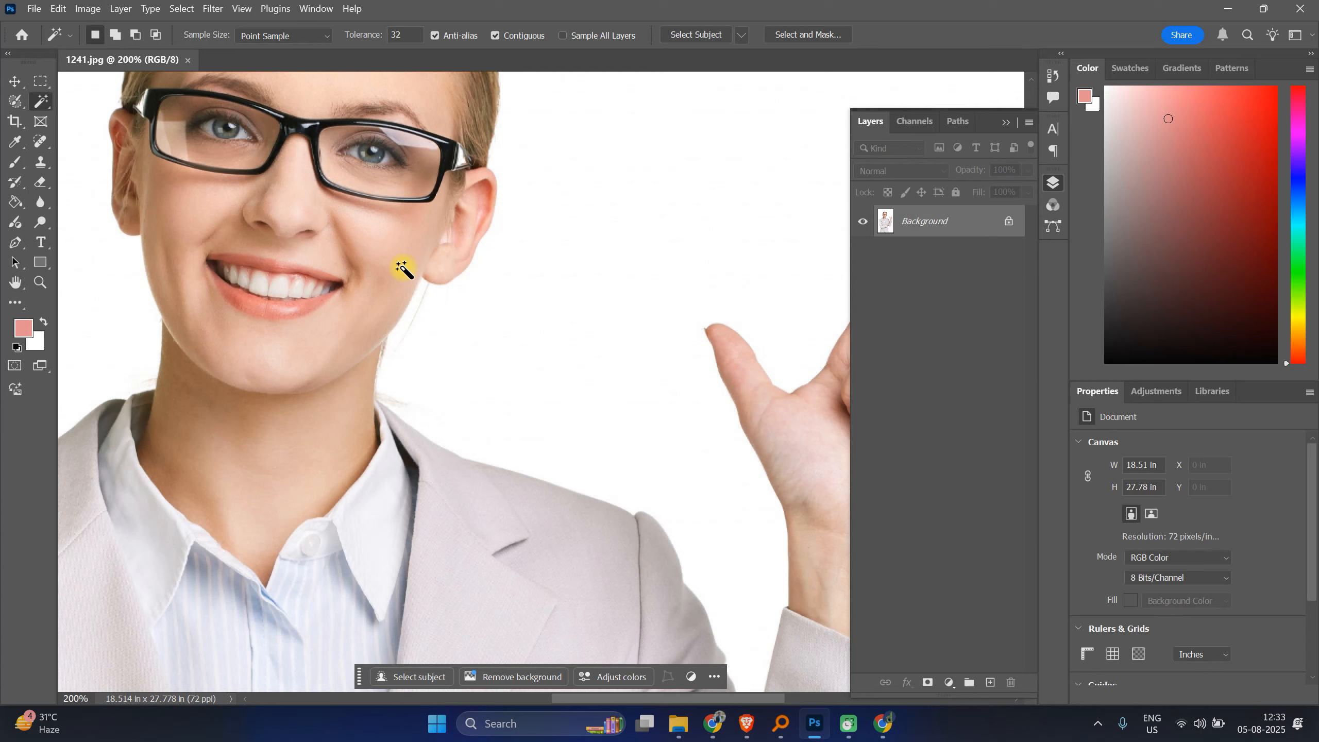
pyautogui.click(4, 209)
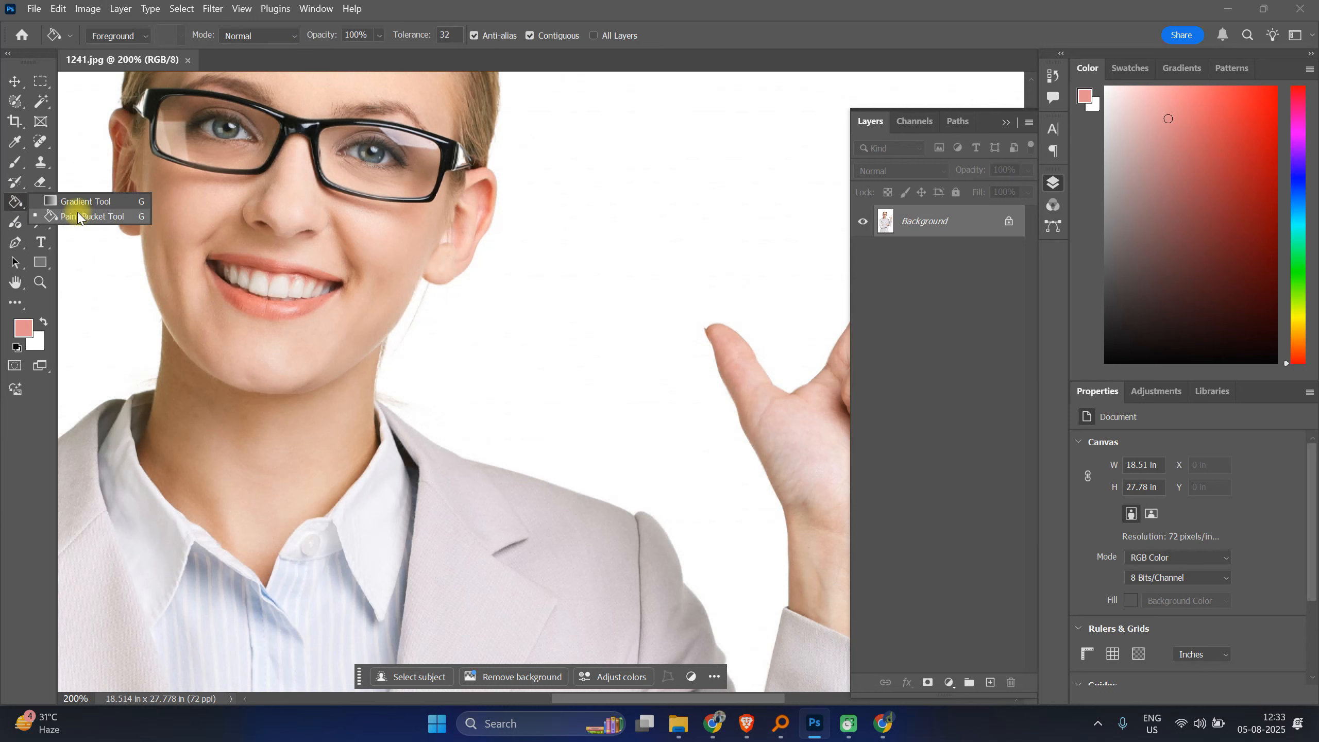
pyautogui.click(877, 2)
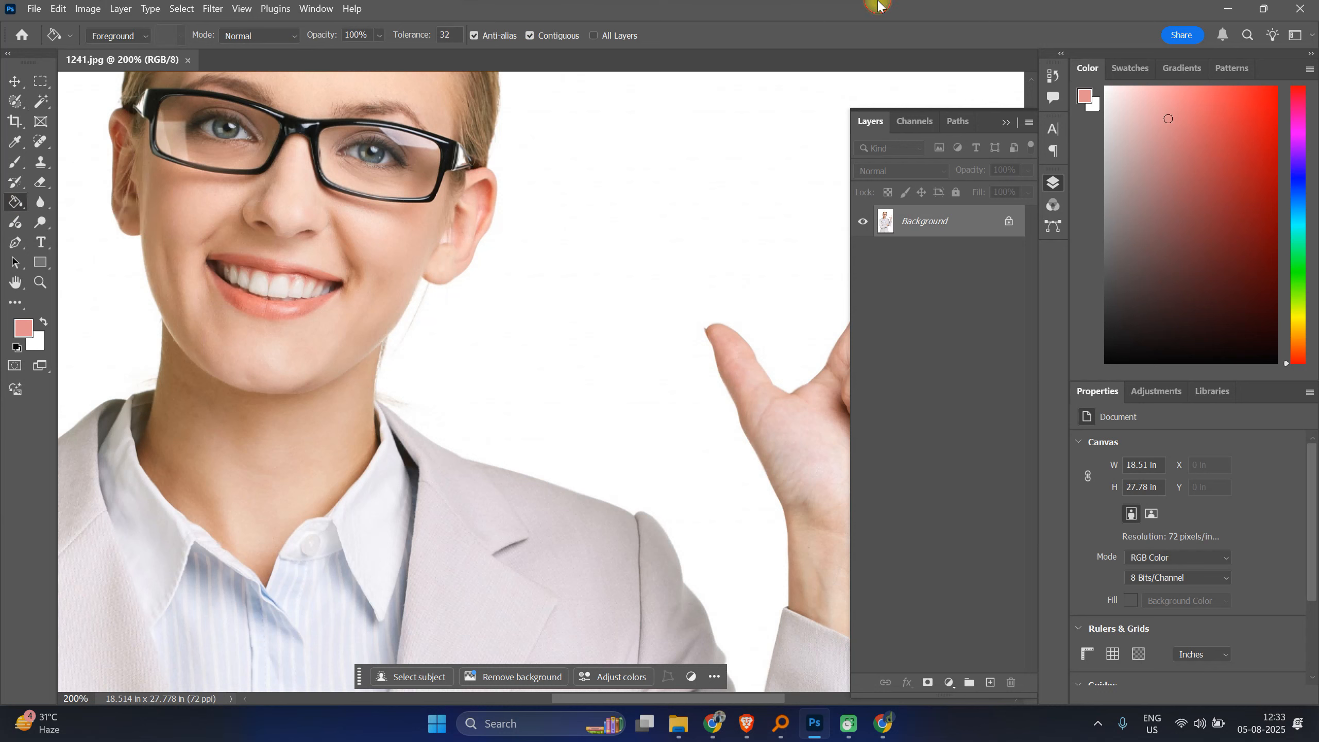